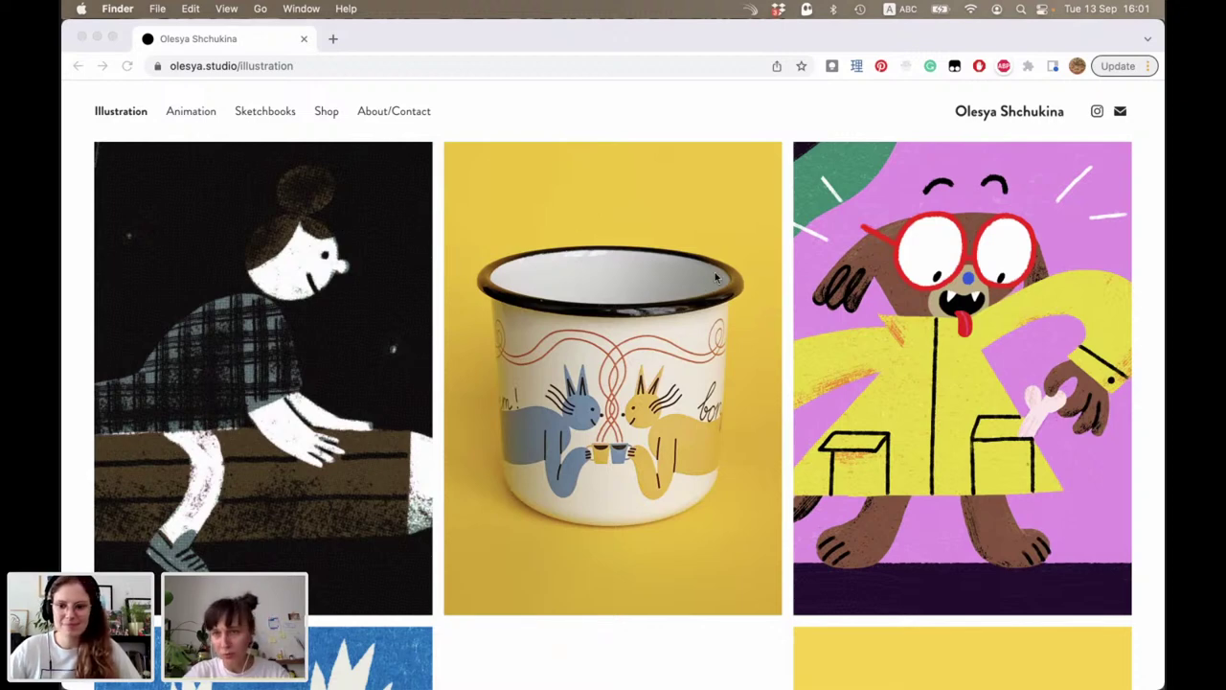
# Step: Scroll up and down the portfolio's project grid in Chrome
pyautogui.scroll(-1, 755, 254)
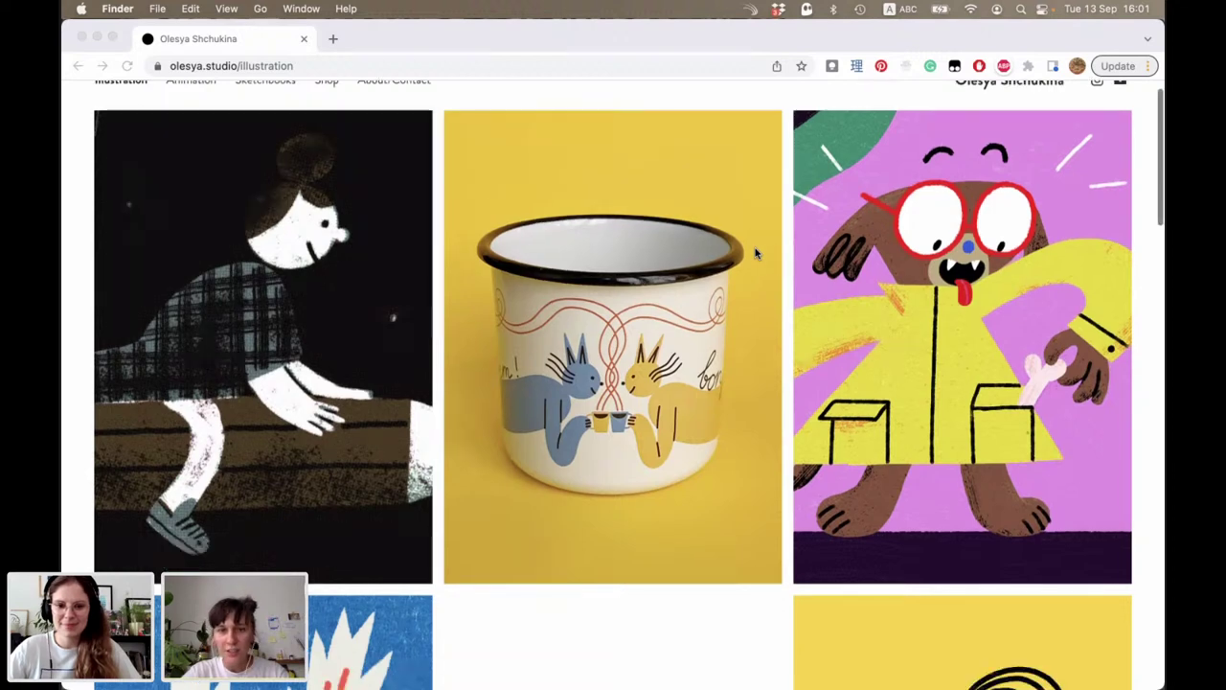
pyautogui.scroll(-5, 756, 254)
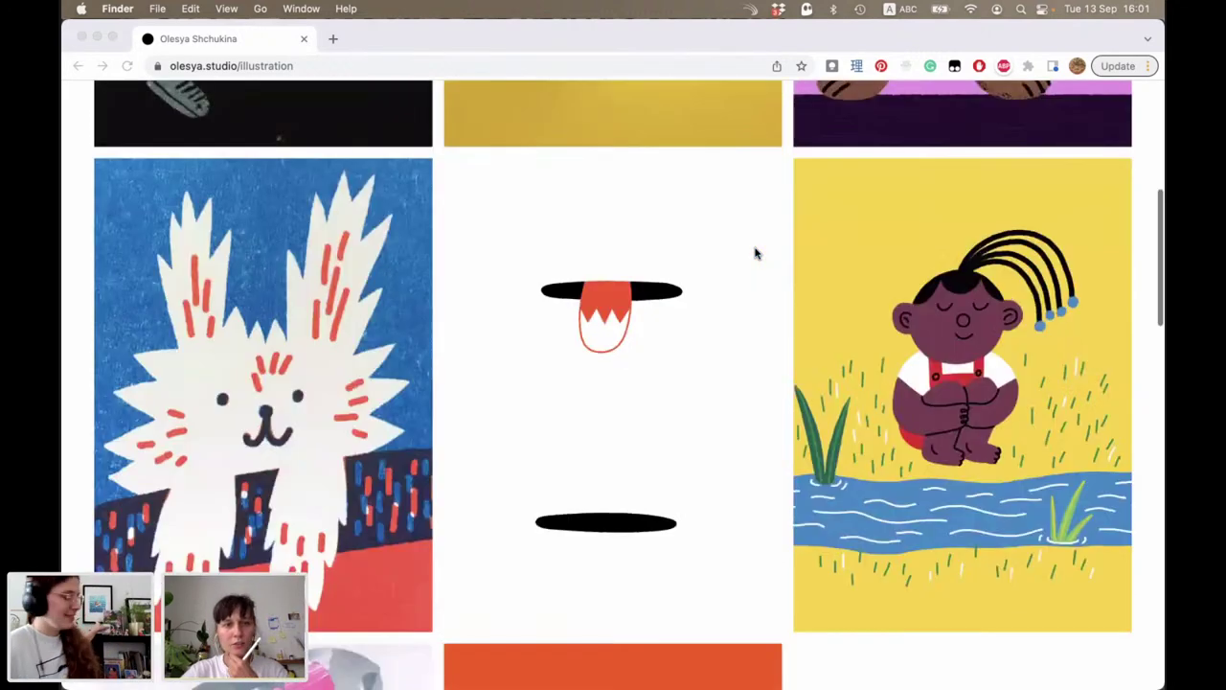
pyautogui.scroll(-1, 755, 253)
pyautogui.scroll(-4, 755, 252)
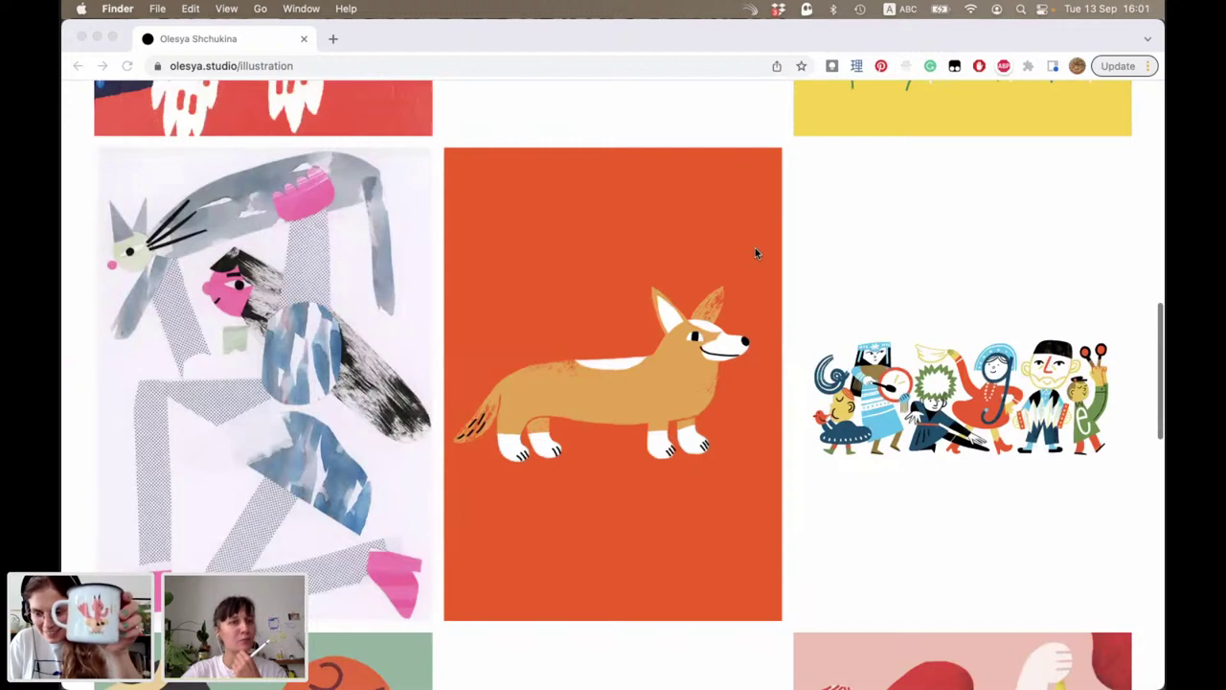
pyautogui.scroll(-1, 755, 253)
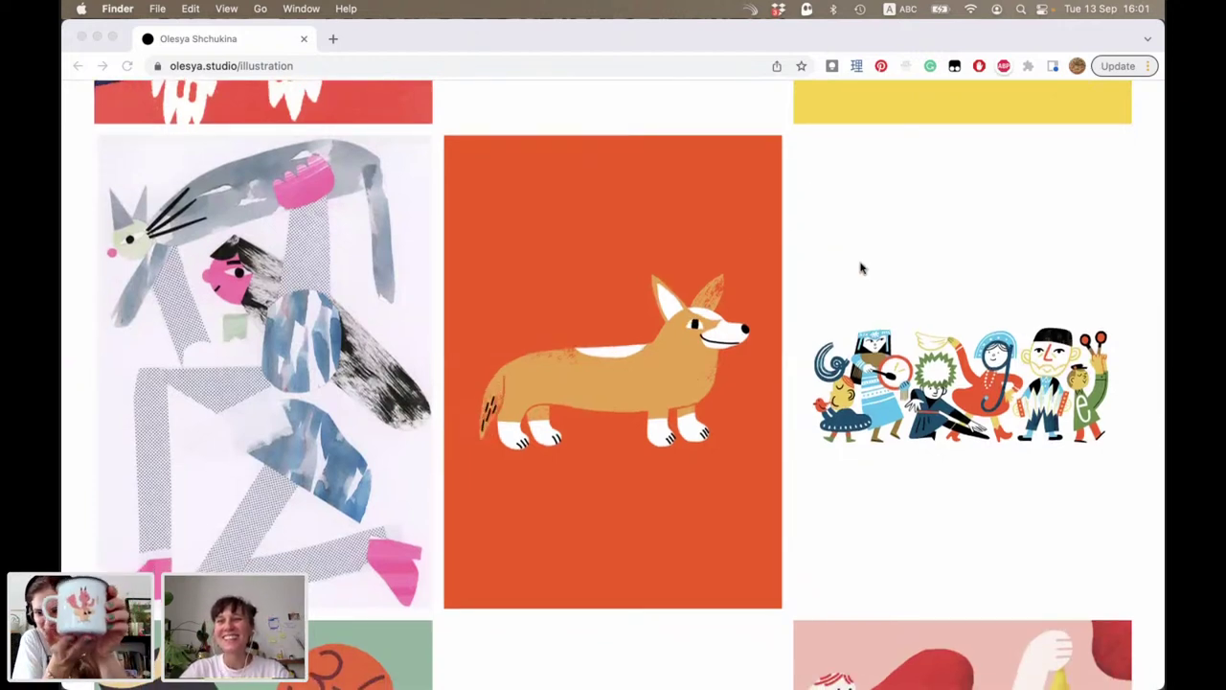
pyautogui.scroll(1, 862, 308)
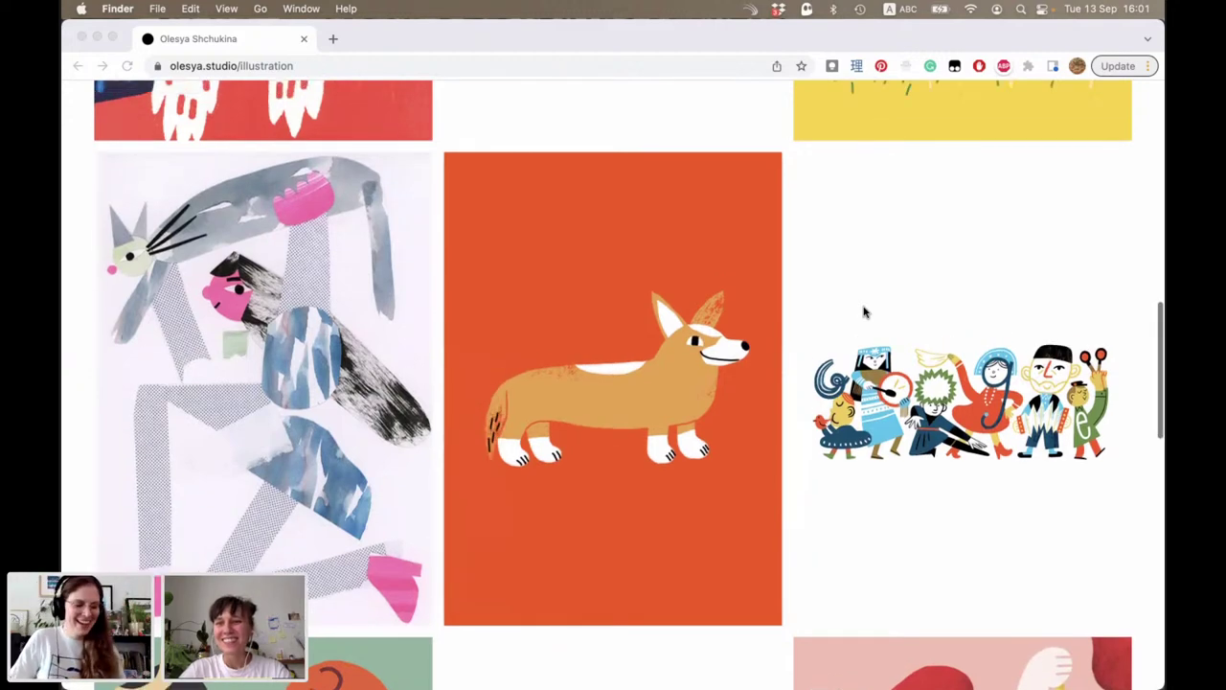
pyautogui.scroll(2, 863, 312)
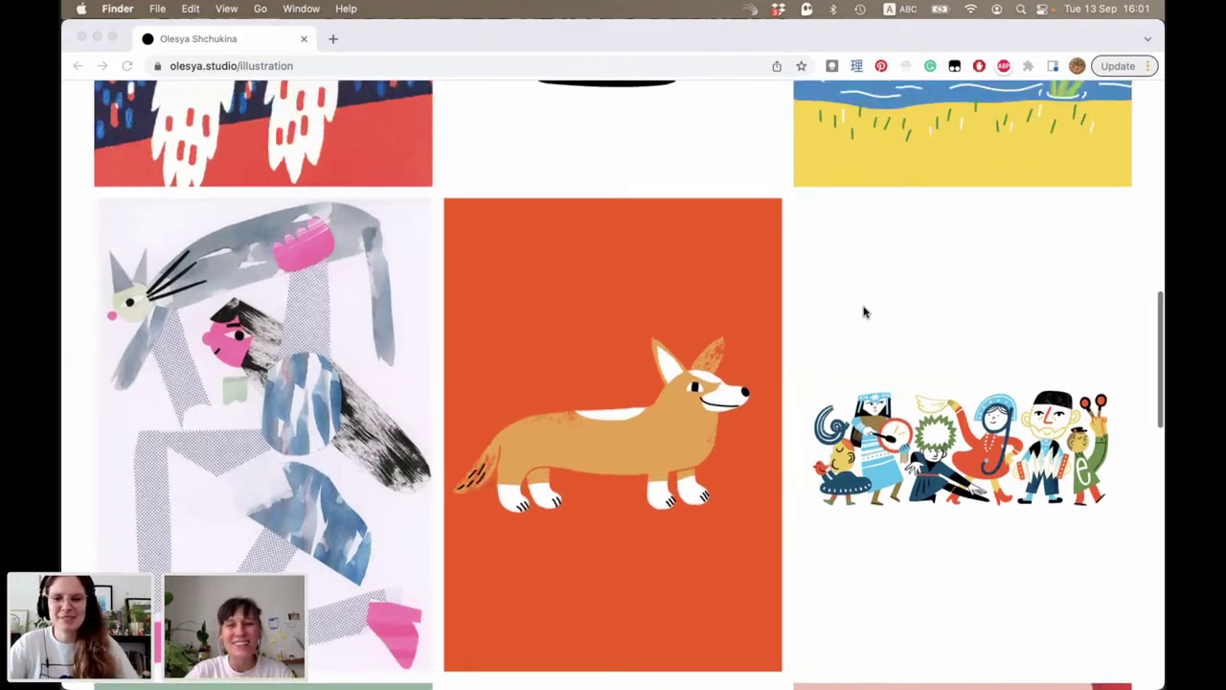
pyautogui.scroll(2, 863, 311)
pyautogui.scroll(4, 863, 311)
pyautogui.scroll(10, 863, 312)
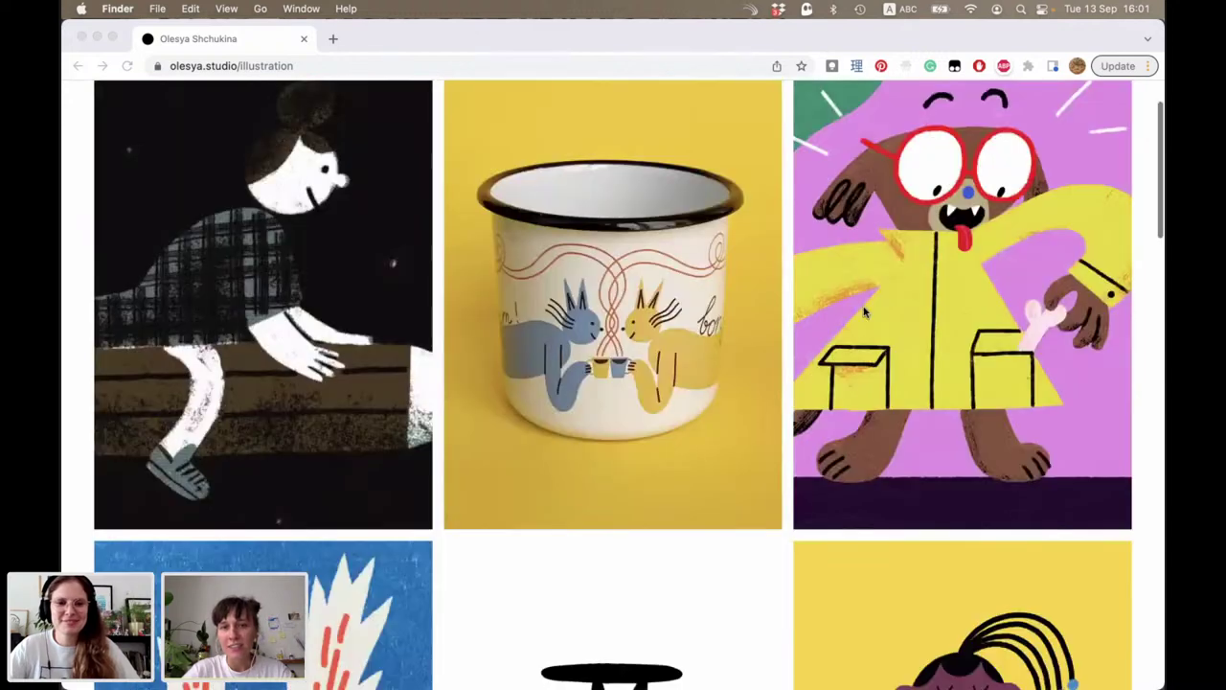
pyautogui.scroll(3, 863, 312)
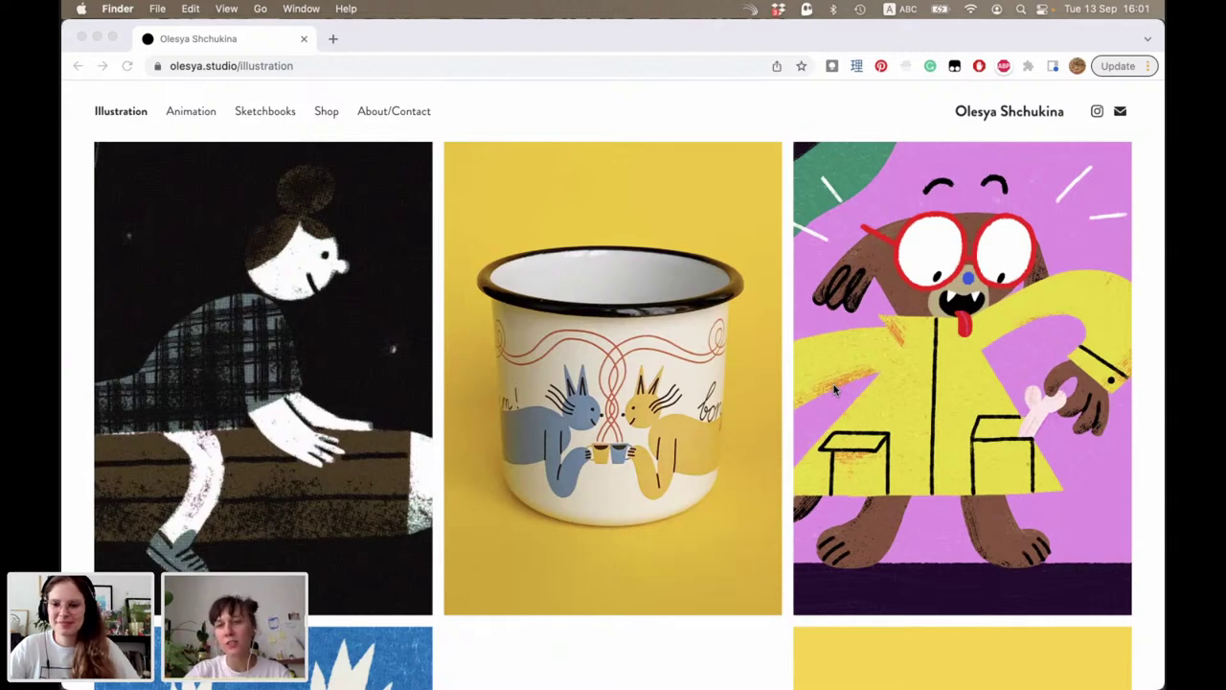
pyautogui.click(780, 509)
pyautogui.scroll(-5, 785, 507)
pyautogui.scroll(-2, 824, 512)
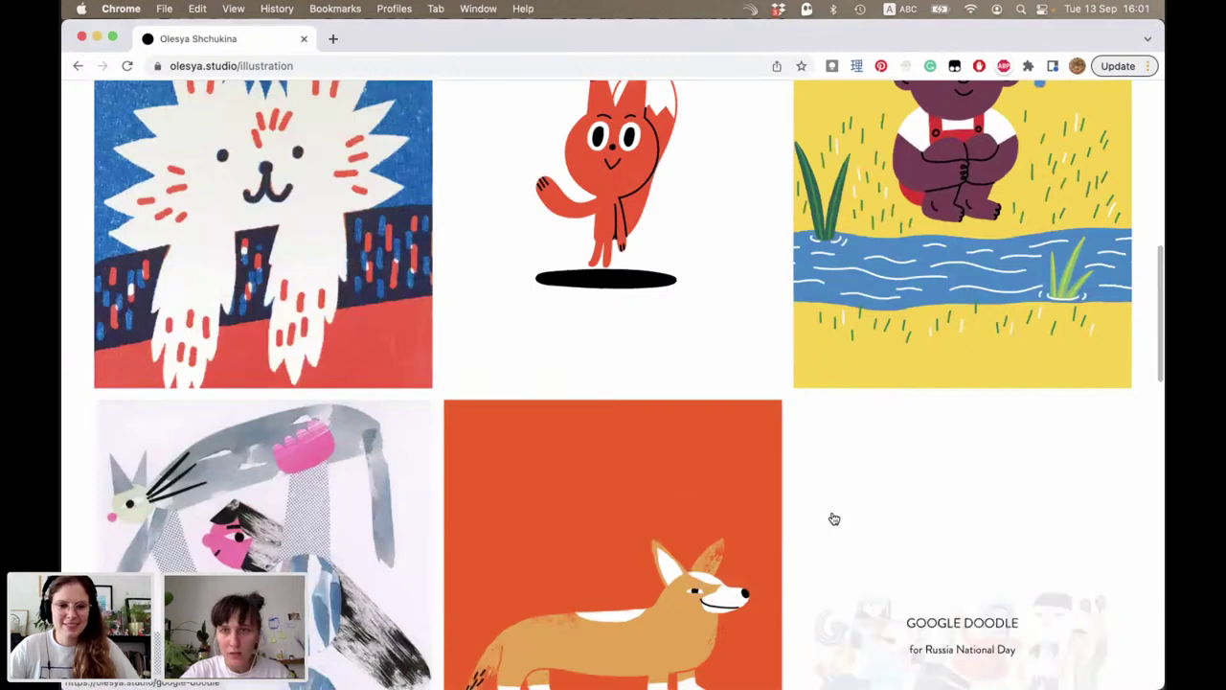
pyautogui.scroll(2, 881, 342)
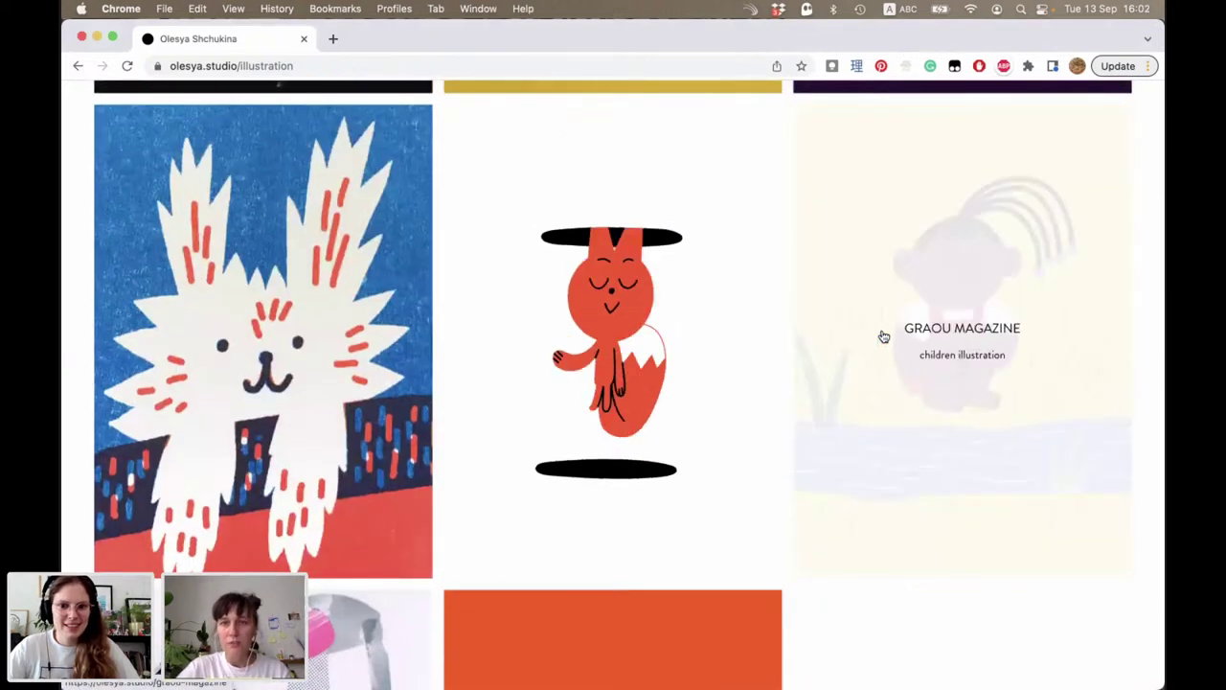
# Step: Open the Graou Magazine project and scroll through its page
pyautogui.click(883, 333)
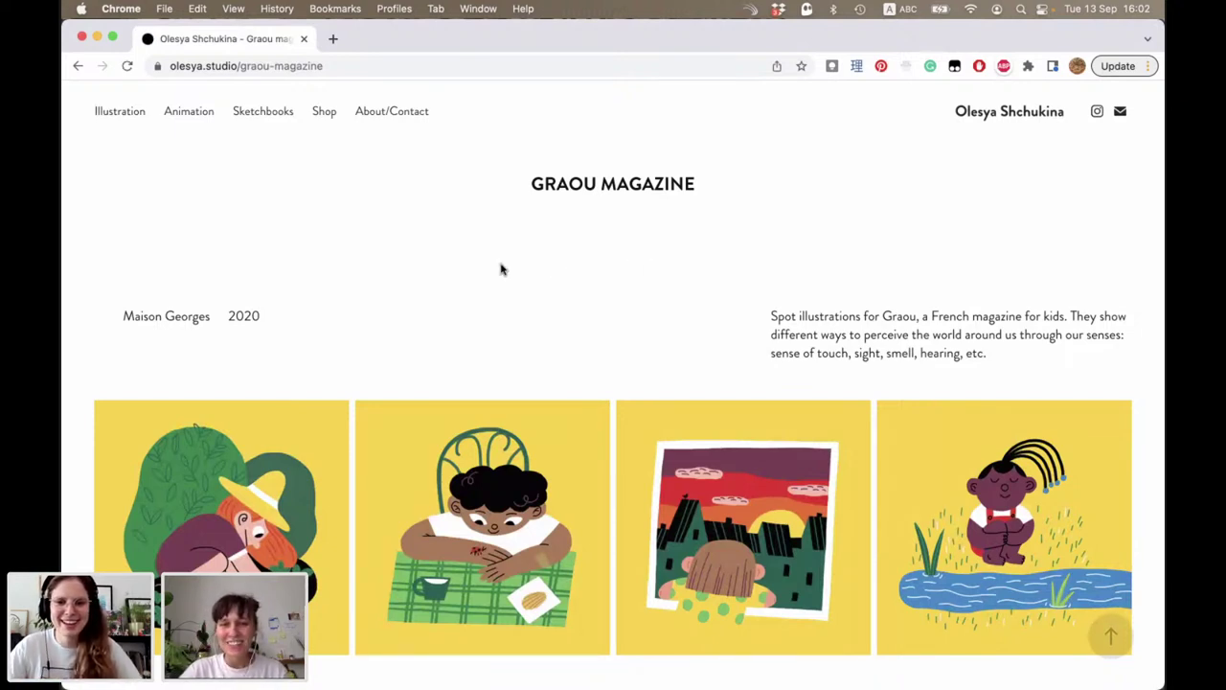
pyautogui.scroll(-1, 500, 269)
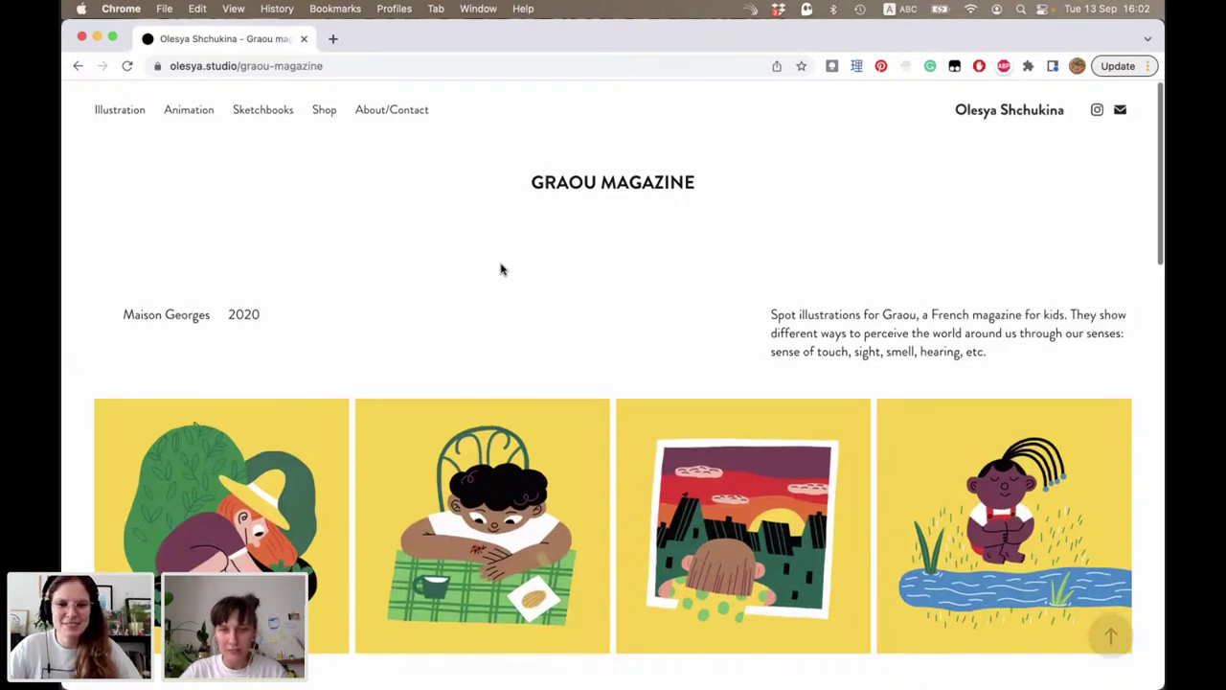
pyautogui.scroll(-3, 500, 269)
pyautogui.scroll(-2, 500, 264)
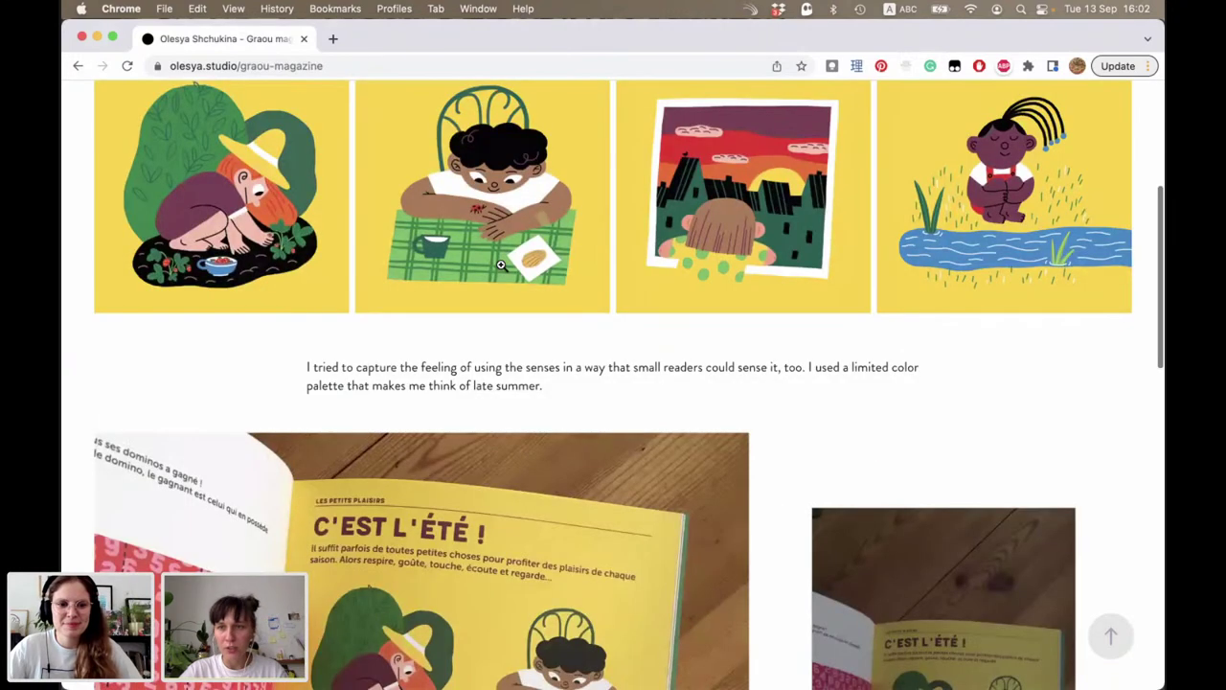
pyautogui.scroll(-1, 500, 264)
pyautogui.scroll(-2, 500, 265)
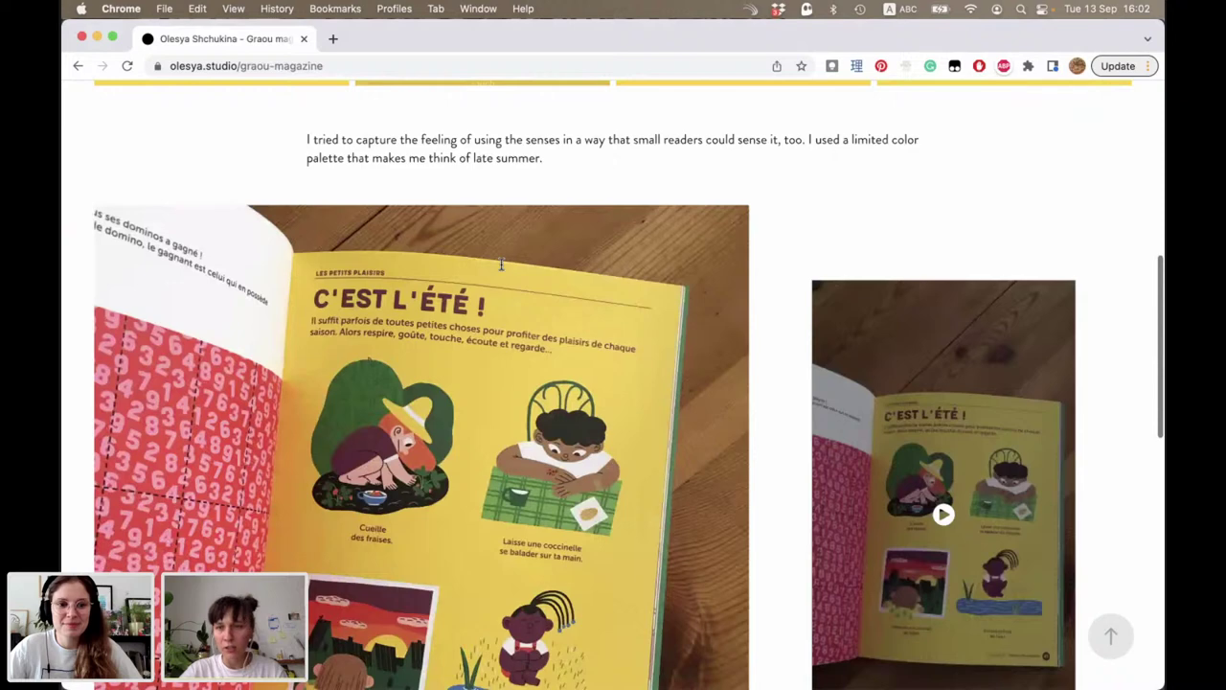
pyautogui.scroll(-2, 542, 258)
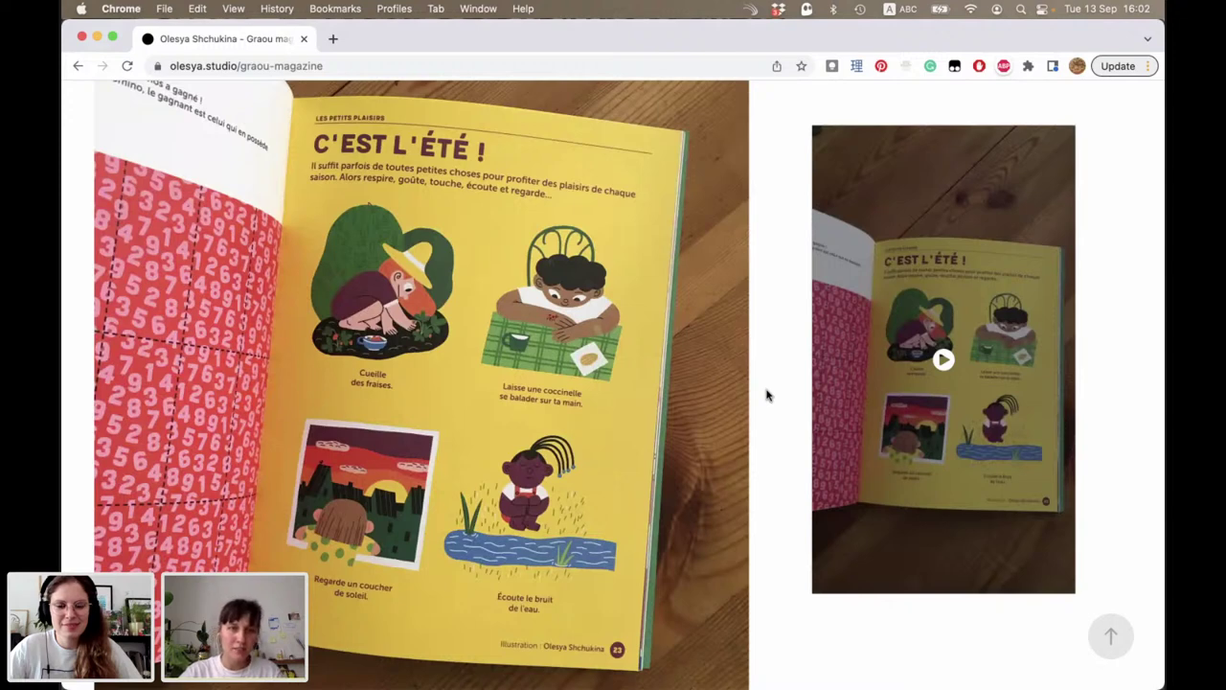
pyautogui.scroll(1, 766, 395)
pyautogui.scroll(1, 757, 379)
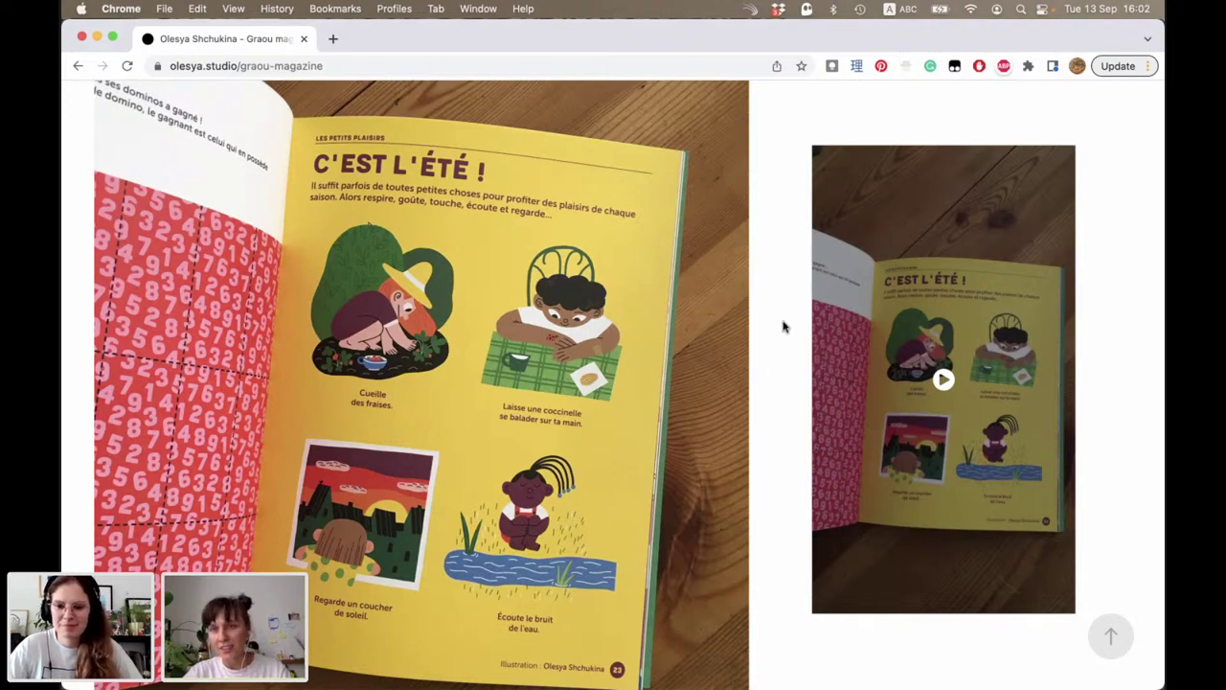
pyautogui.scroll(10, 783, 326)
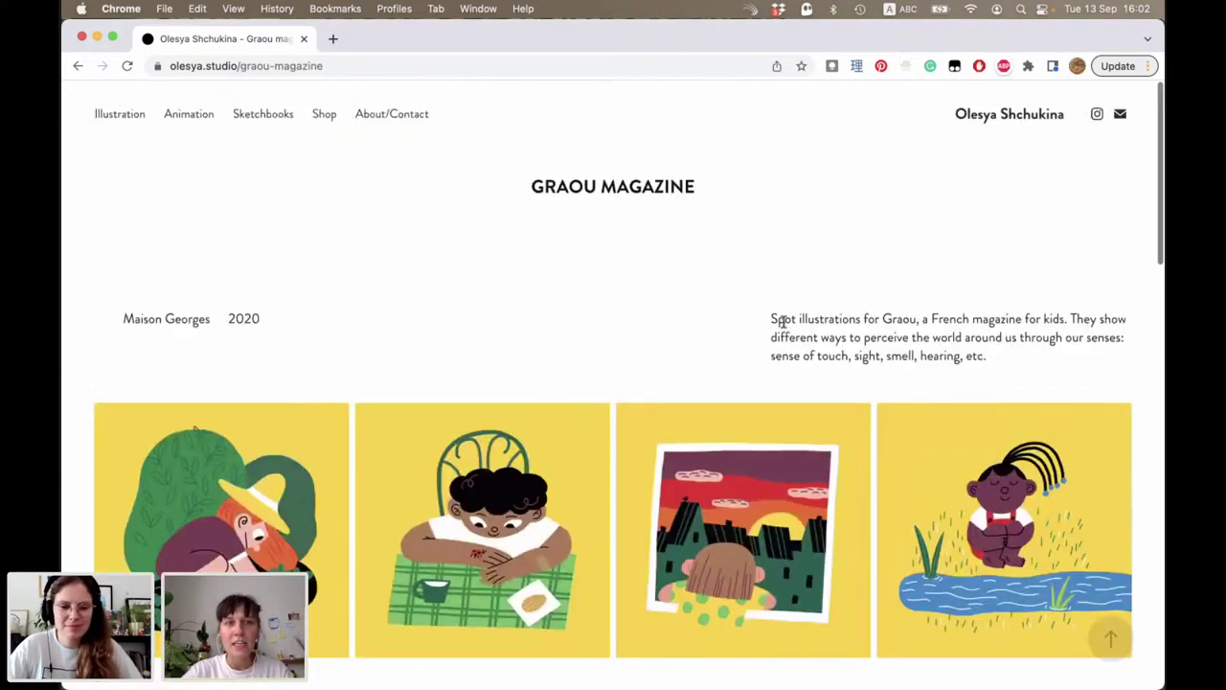
pyautogui.scroll(-1, 336, 188)
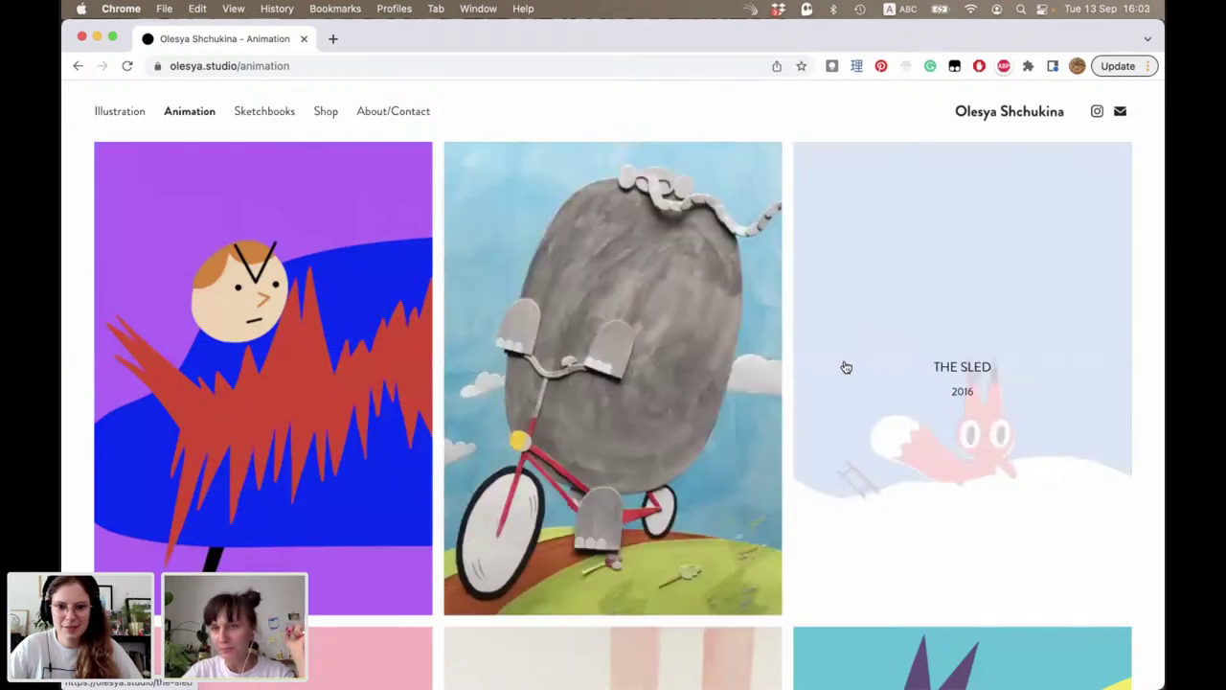
# Step: Open The Sled from the Animation page and scroll down past its Vimeo trailer
pyautogui.click(846, 367)
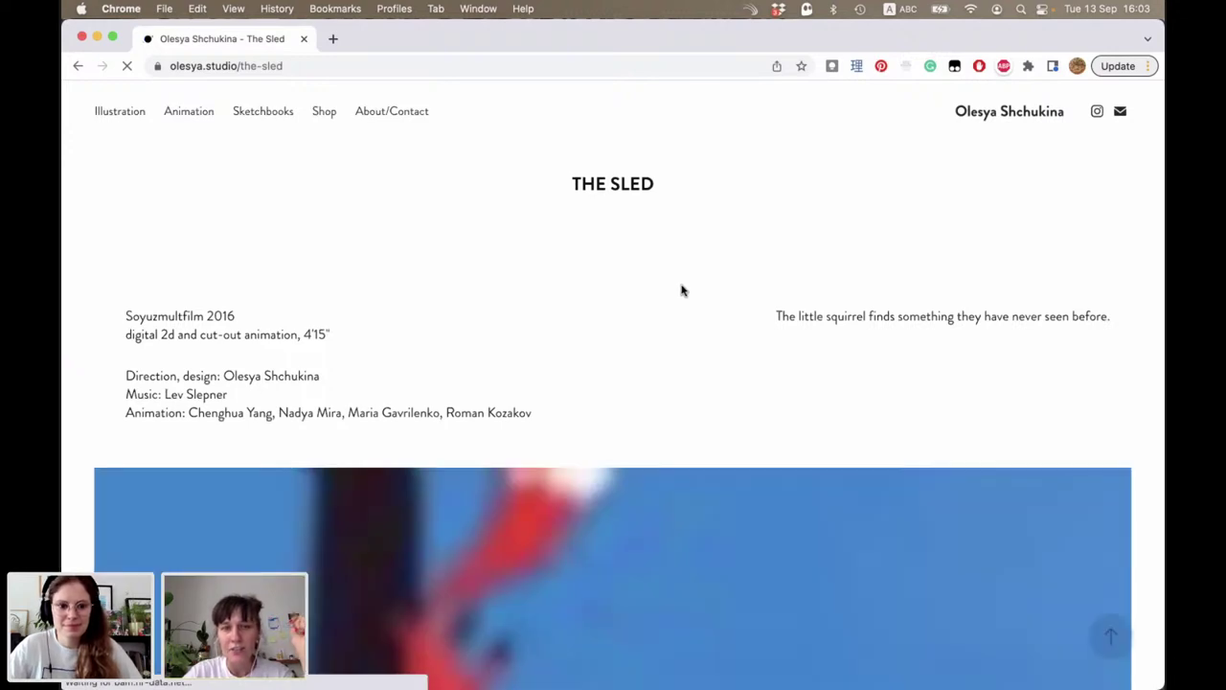
pyautogui.scroll(-3, 682, 290)
pyautogui.scroll(-3, 681, 290)
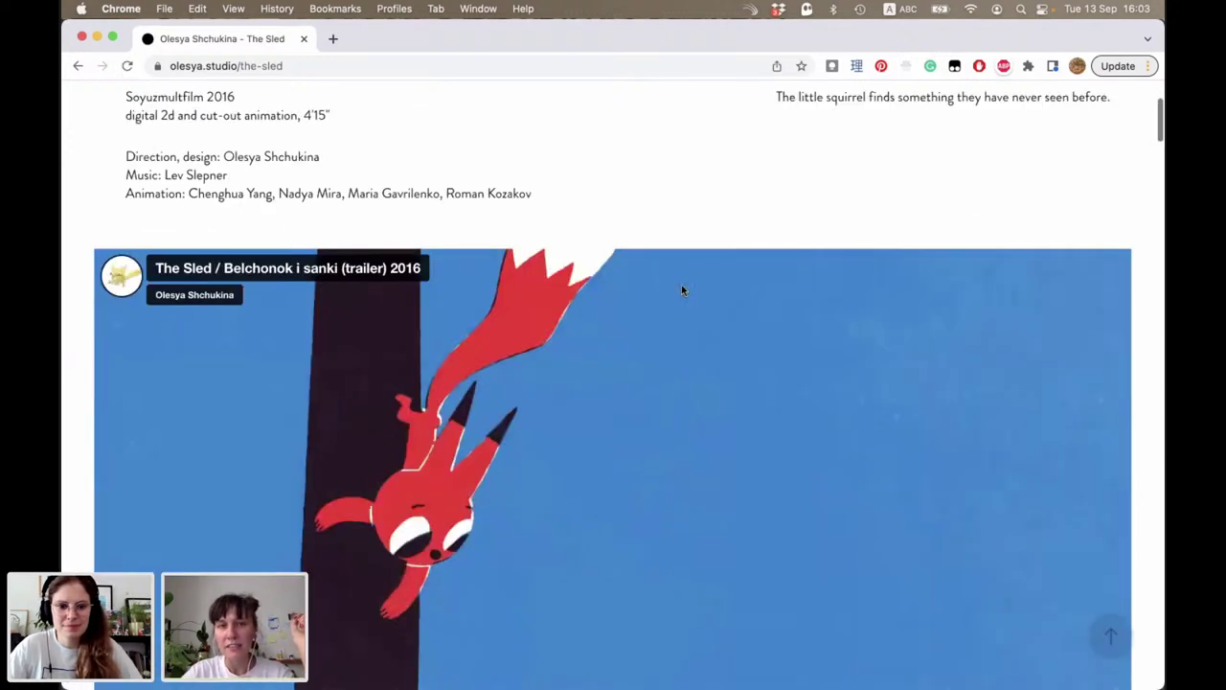
pyautogui.scroll(-3, 682, 290)
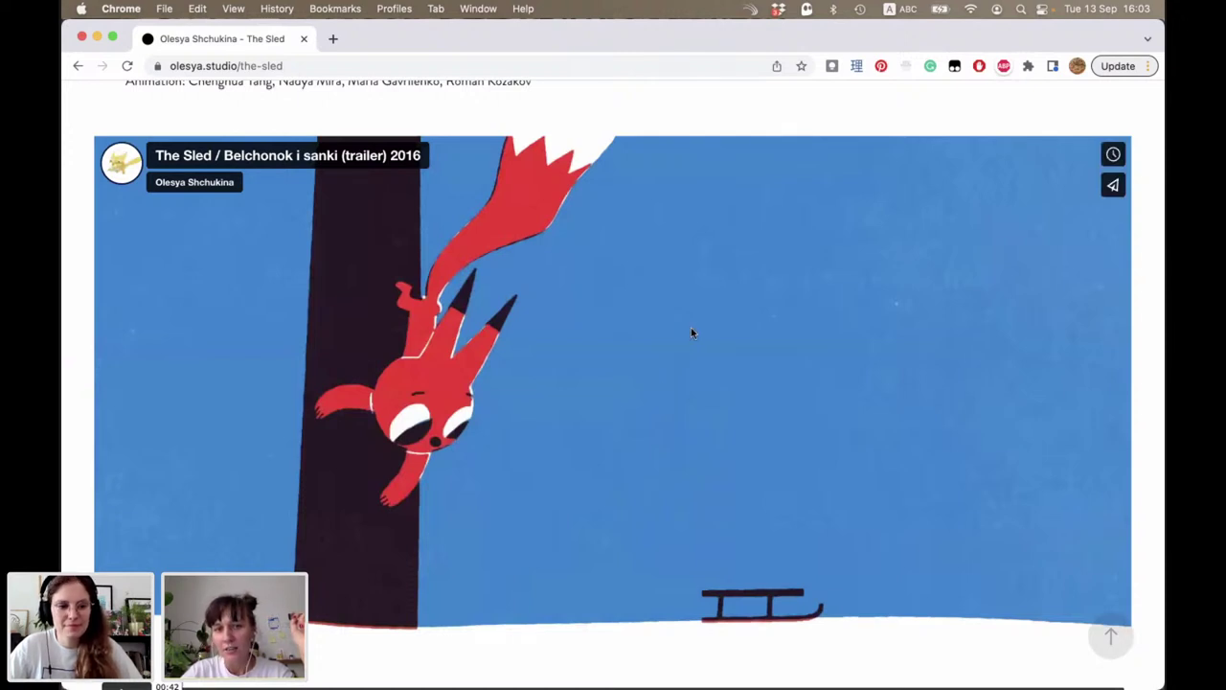
pyautogui.scroll(-1, 697, 307)
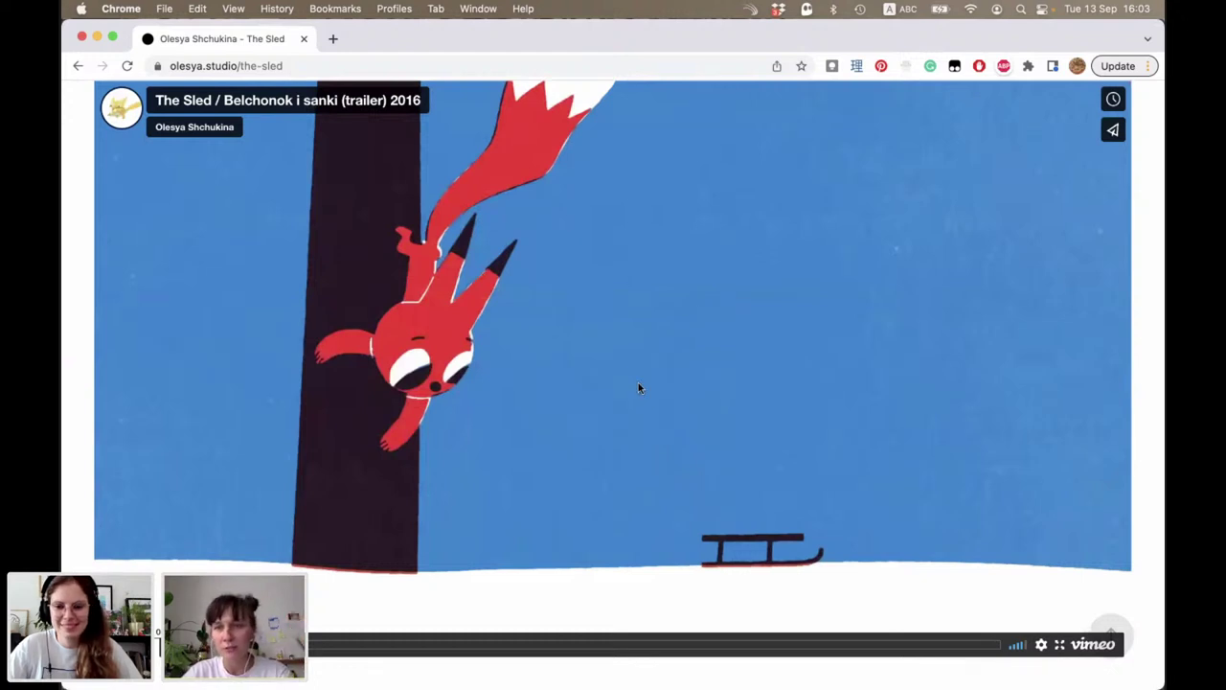
pyautogui.scroll(-1, 638, 387)
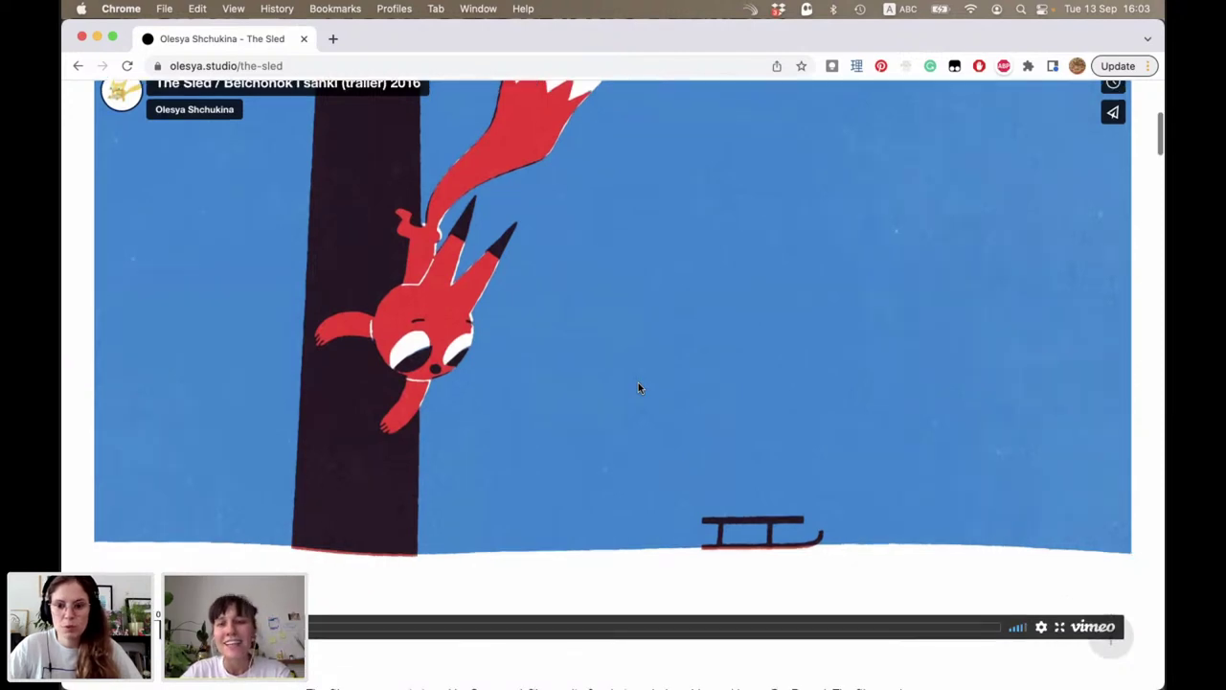
pyautogui.scroll(-5, 638, 387)
pyautogui.scroll(-5, 639, 387)
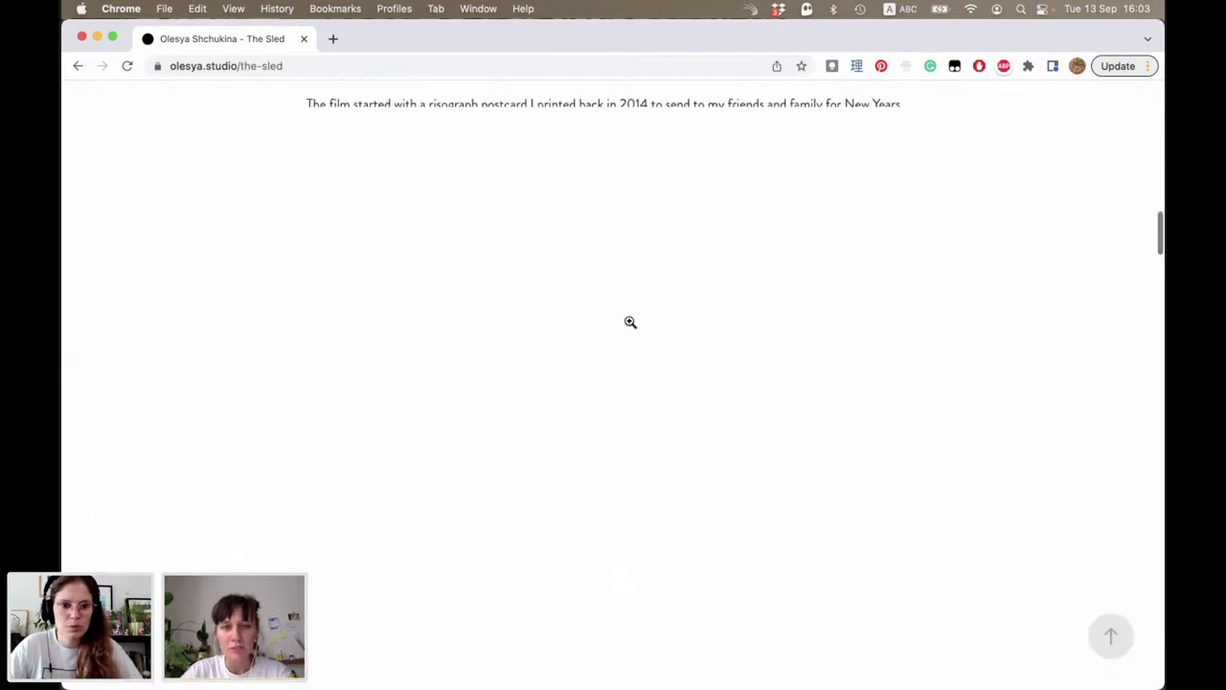
pyautogui.scroll(-2, 797, 383)
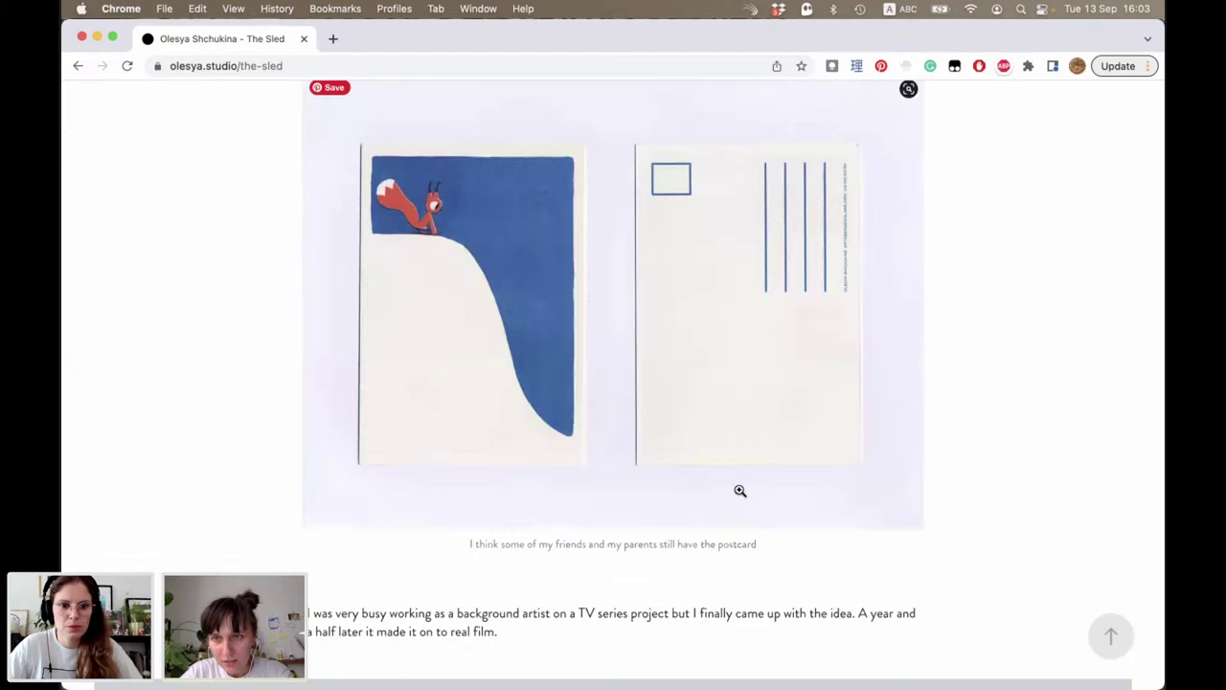
pyautogui.scroll(1, 739, 490)
pyautogui.scroll(1, 739, 490)
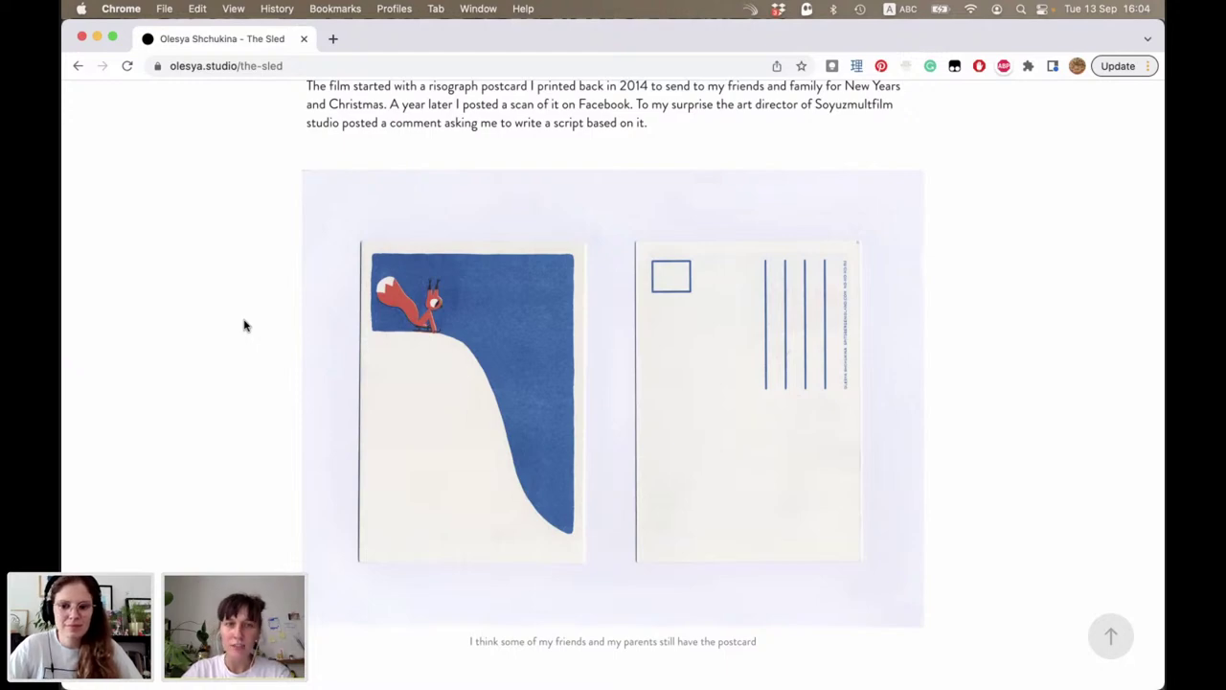
# Step: Scroll past The Sled's image grid and storyboards to the Before/After compositing images
pyautogui.scroll(-10, 245, 326)
pyautogui.scroll(2, 244, 326)
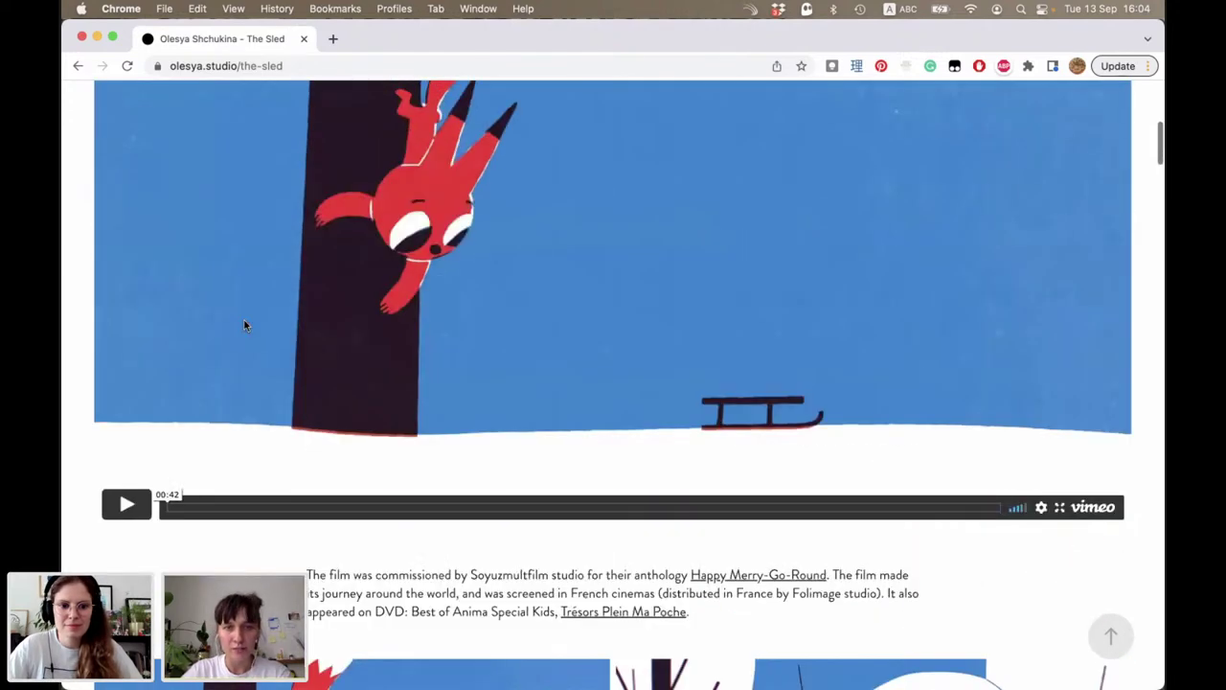
pyautogui.scroll(-1, 244, 326)
pyautogui.scroll(-4, 244, 326)
pyautogui.scroll(-4, 244, 326)
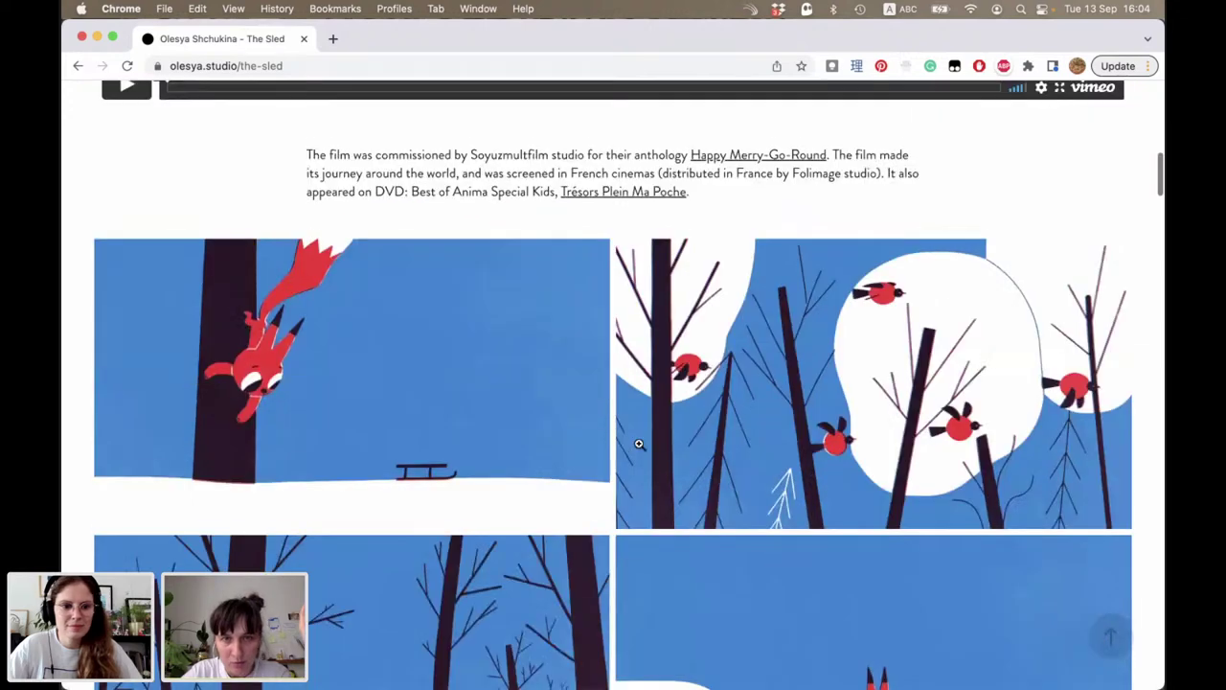
pyautogui.scroll(-1, 639, 443)
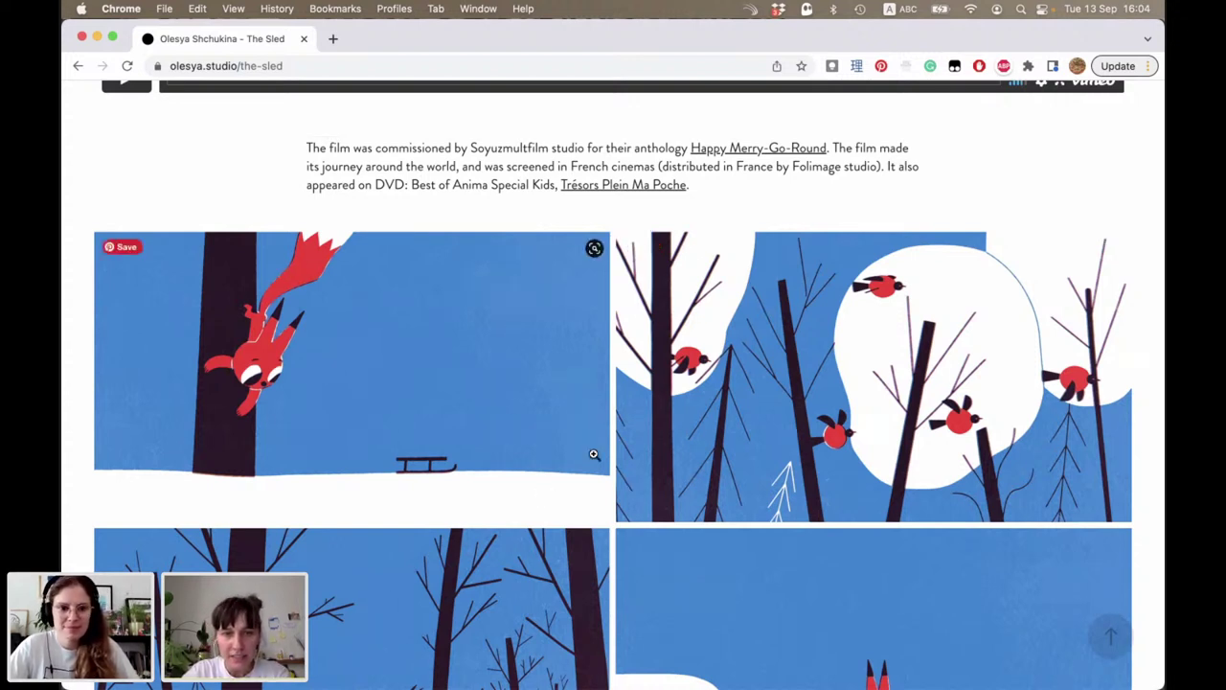
pyautogui.scroll(-1, 593, 459)
pyautogui.scroll(-10, 594, 459)
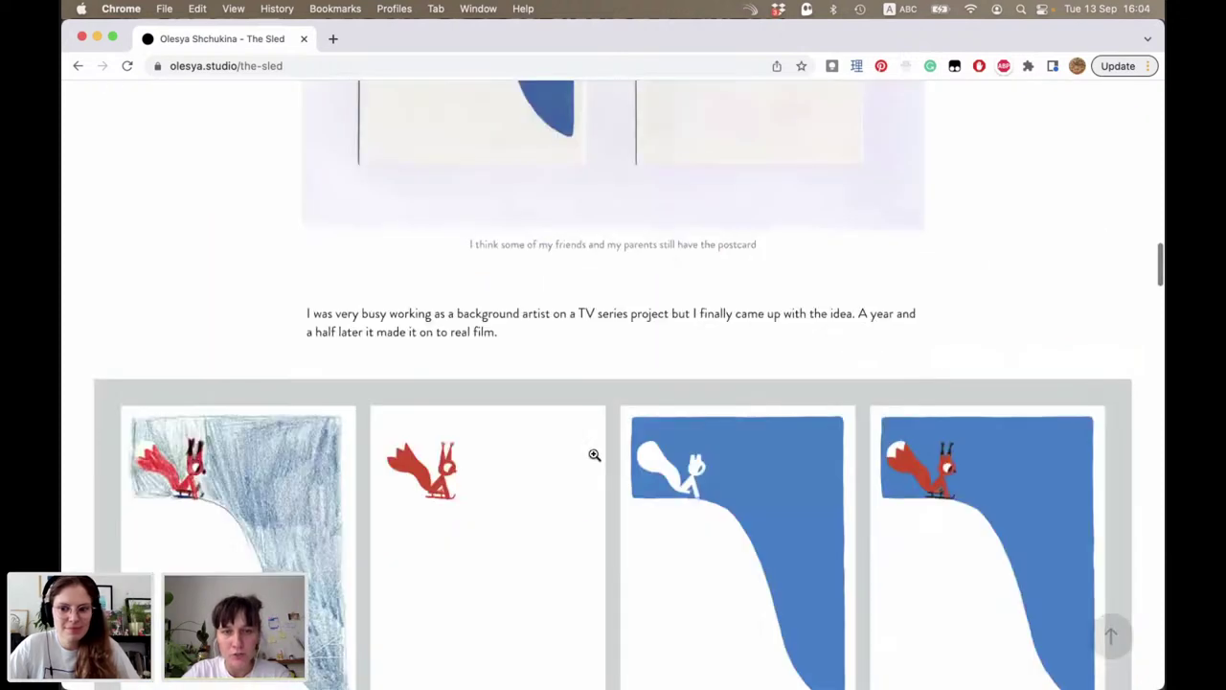
pyautogui.scroll(-5, 594, 459)
pyautogui.scroll(-10, 594, 455)
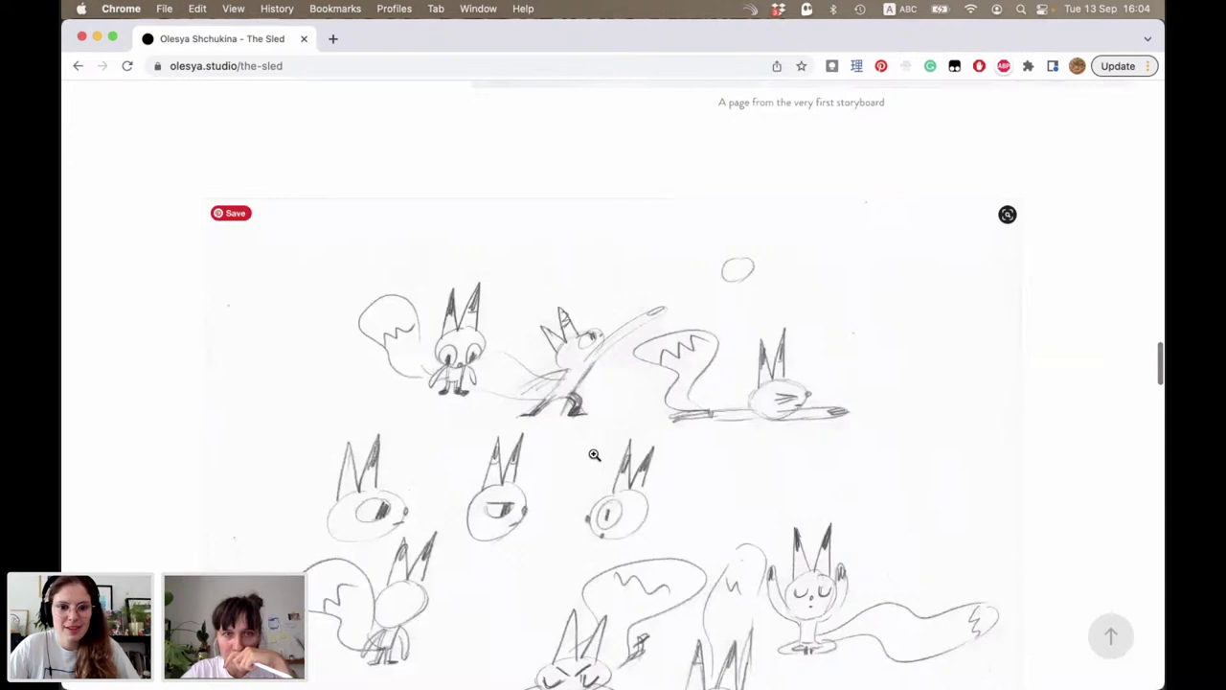
pyautogui.scroll(-10, 622, 407)
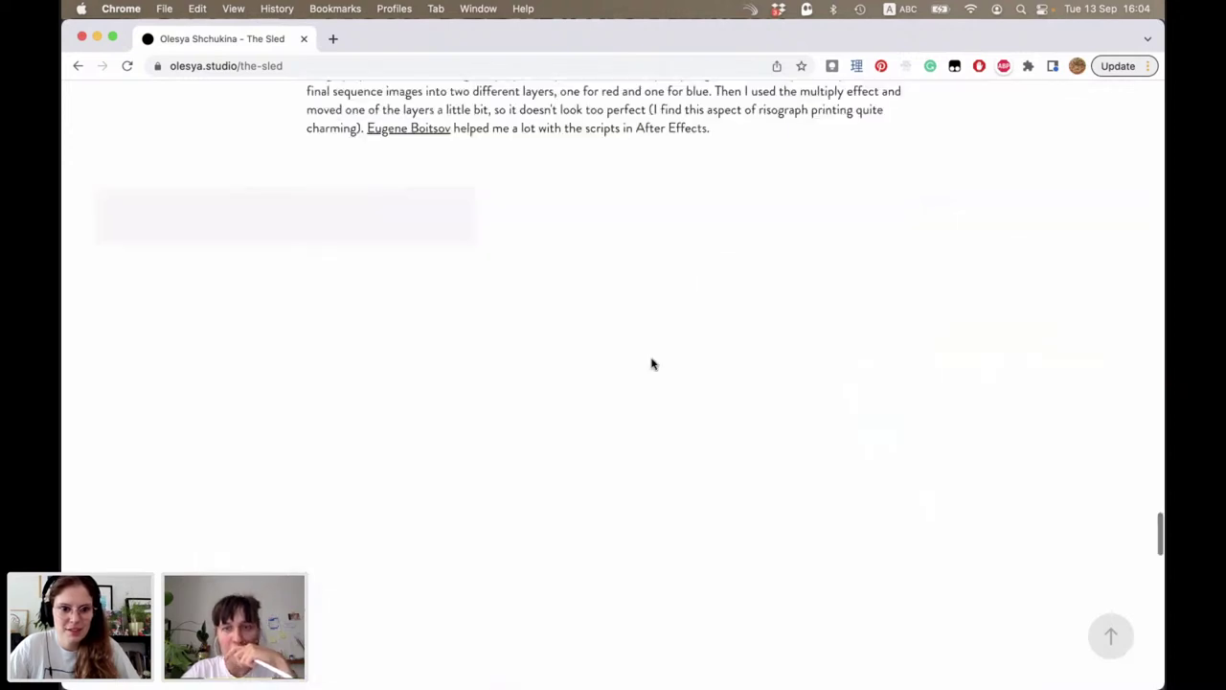
pyautogui.scroll(-3, 680, 311)
pyautogui.scroll(-2, 708, 260)
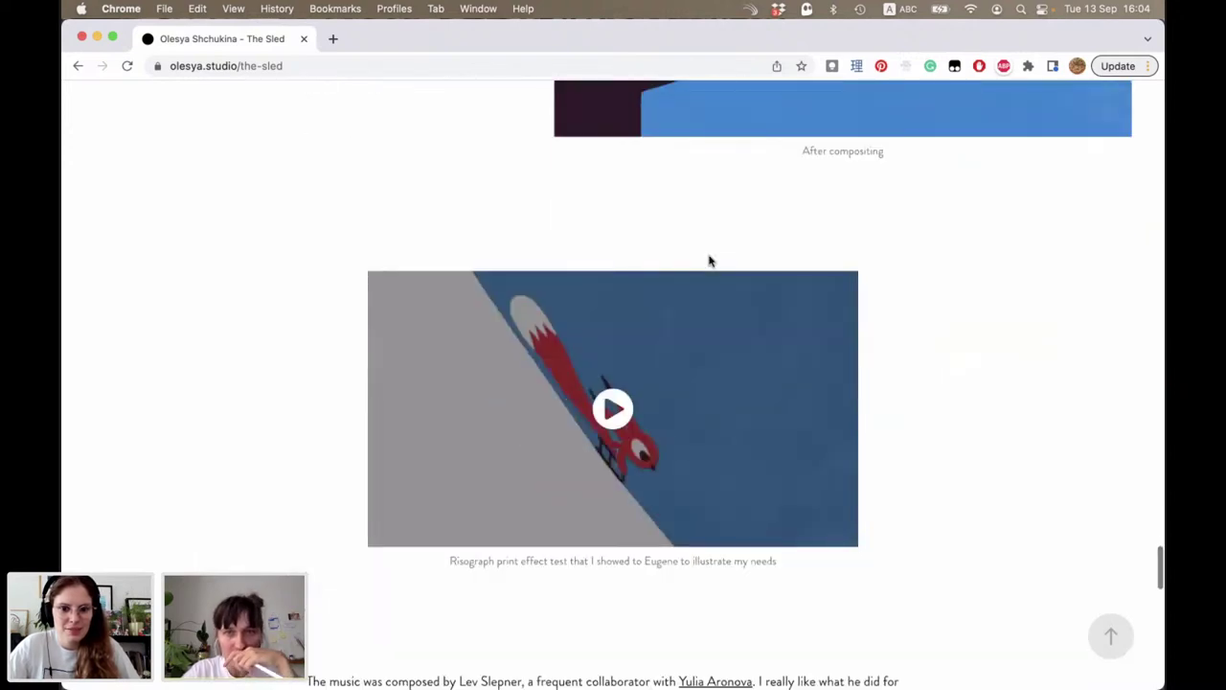
pyautogui.scroll(6, 708, 260)
pyautogui.scroll(1, 383, 278)
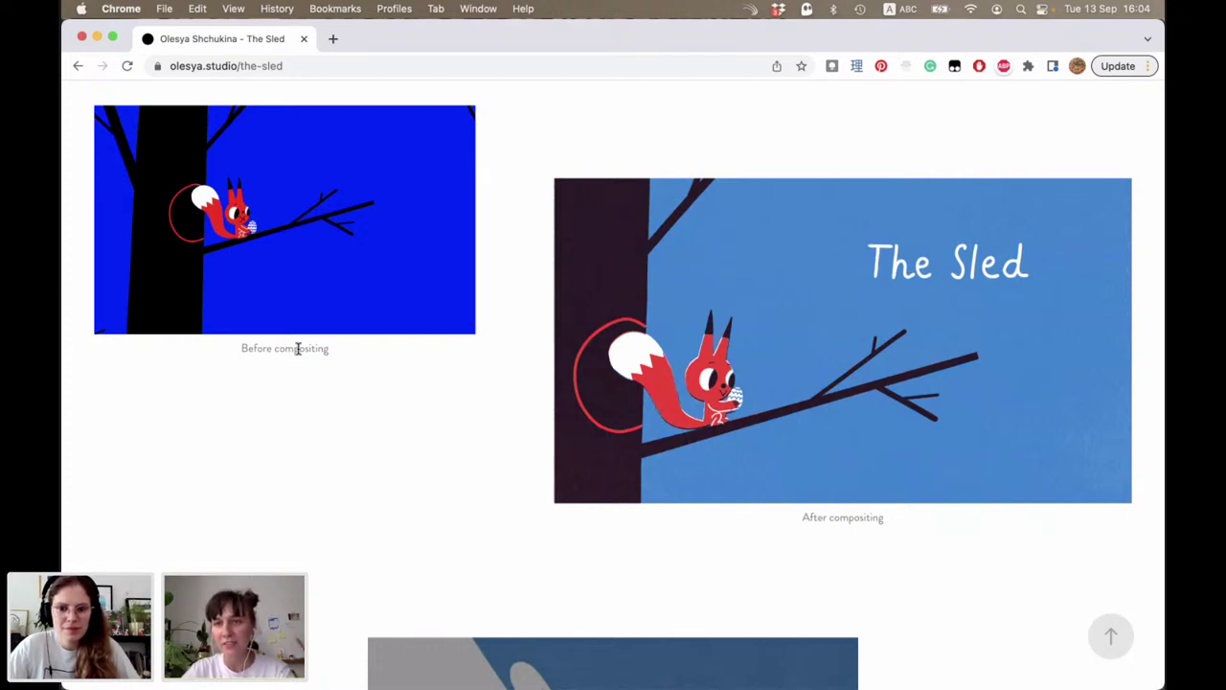
pyautogui.moveTo(843, 341)
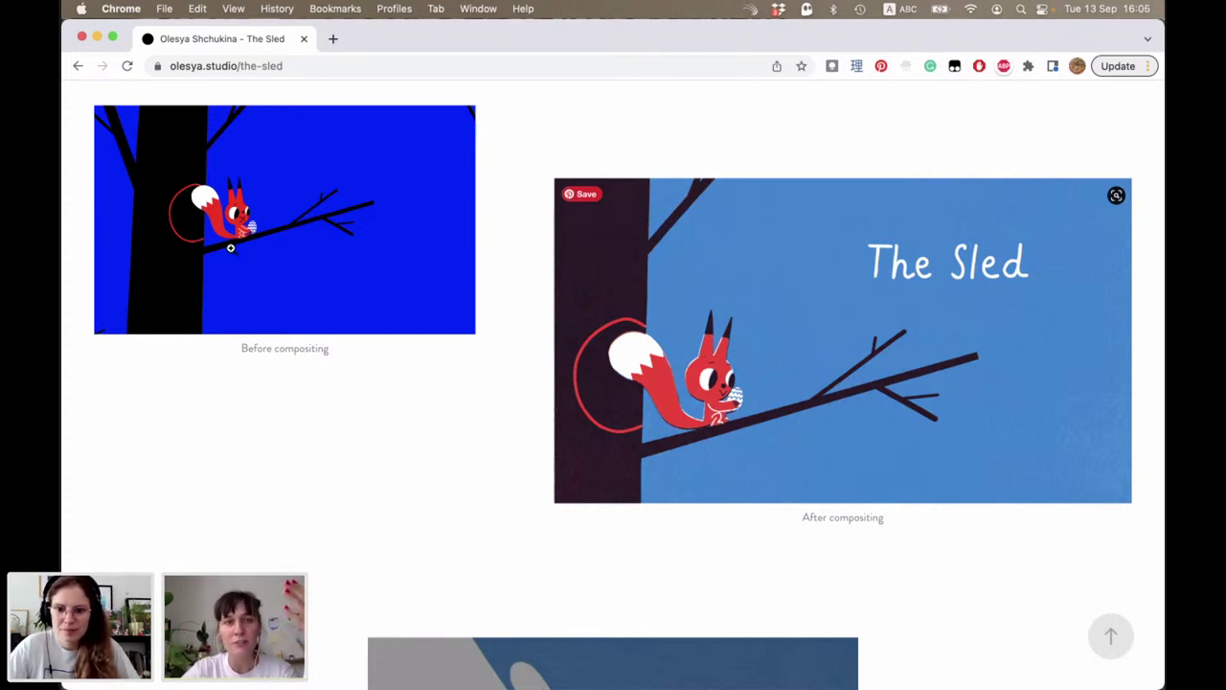
pyautogui.click(394, 286)
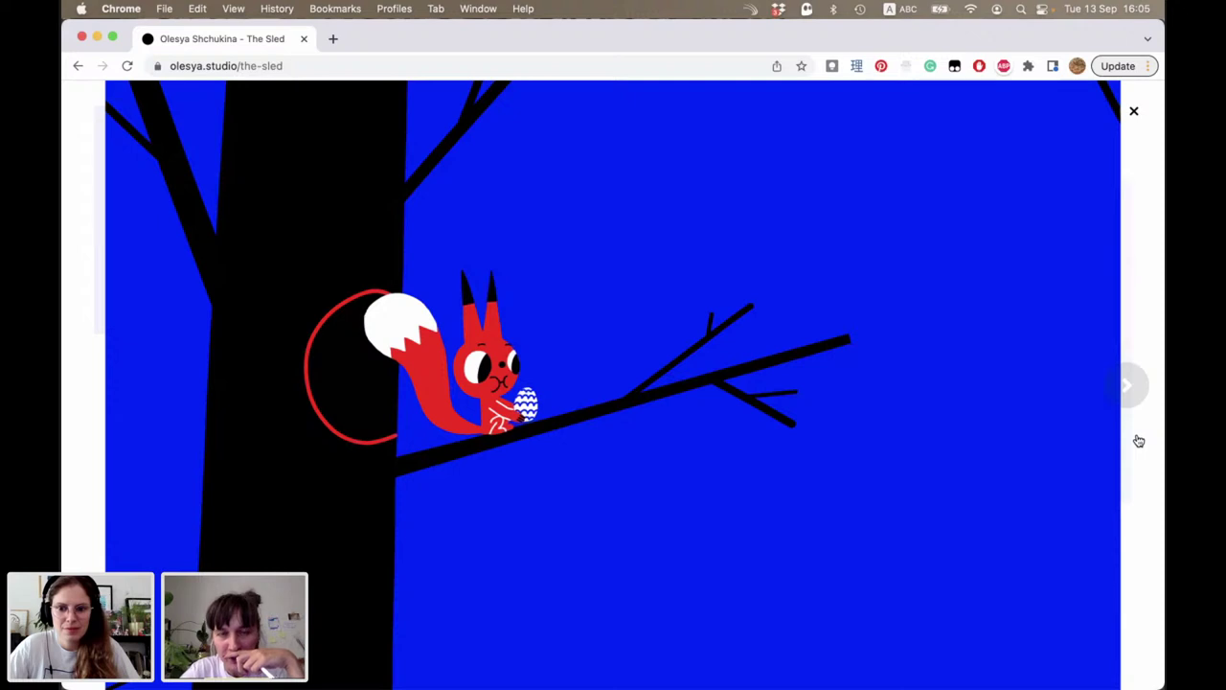
pyautogui.moveTo(1129, 385)
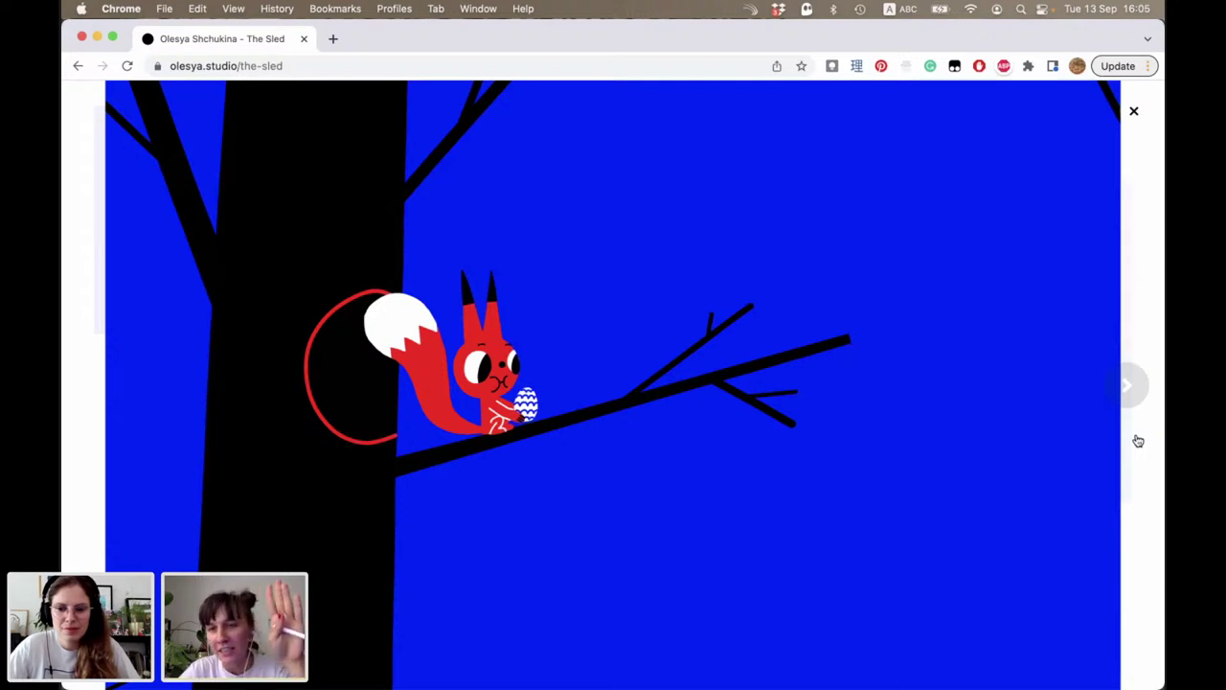
pyautogui.click(684, 410)
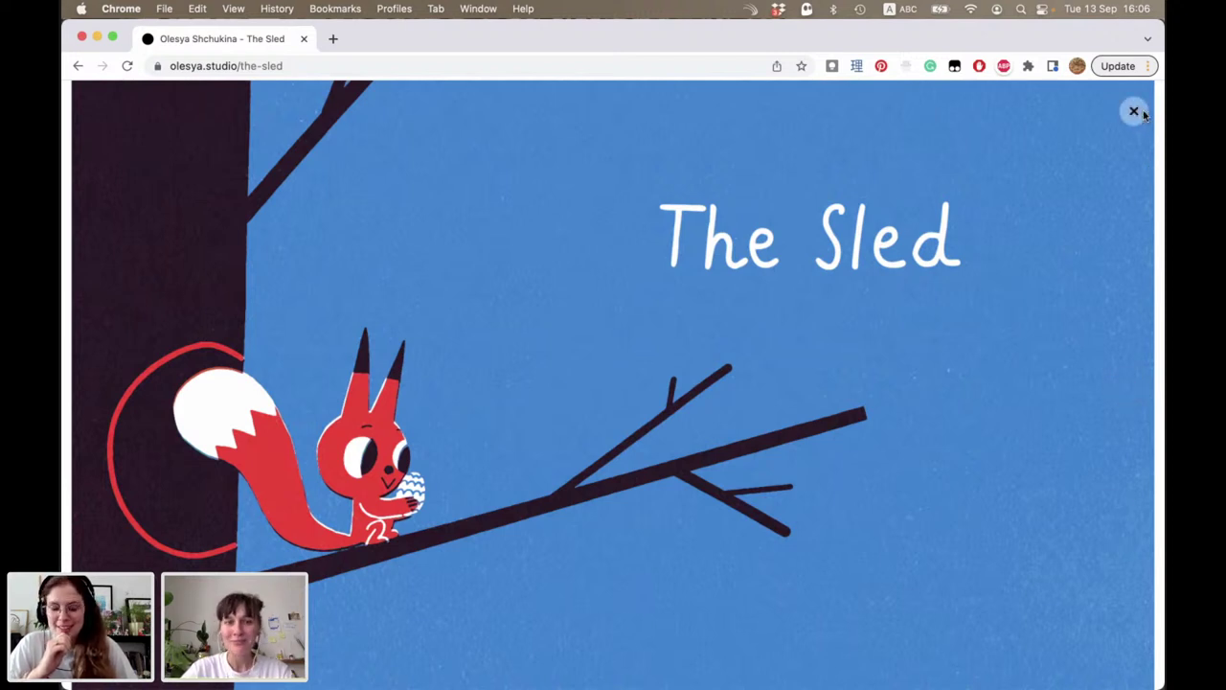
pyautogui.click(1134, 111)
# Step: Scroll back up The Sled page to the credits and embedded Vimeo trailer
pyautogui.scroll(10, 397, 483)
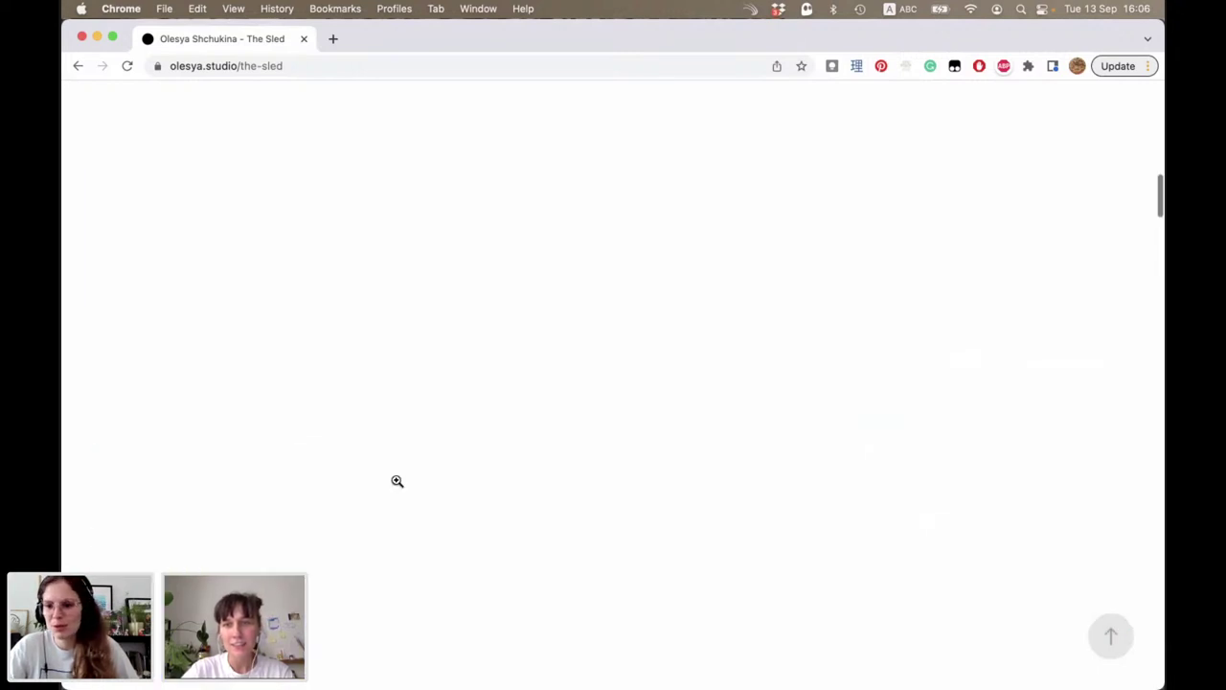
pyautogui.scroll(2, 398, 483)
pyautogui.scroll(5, 460, 431)
pyautogui.scroll(1, 539, 378)
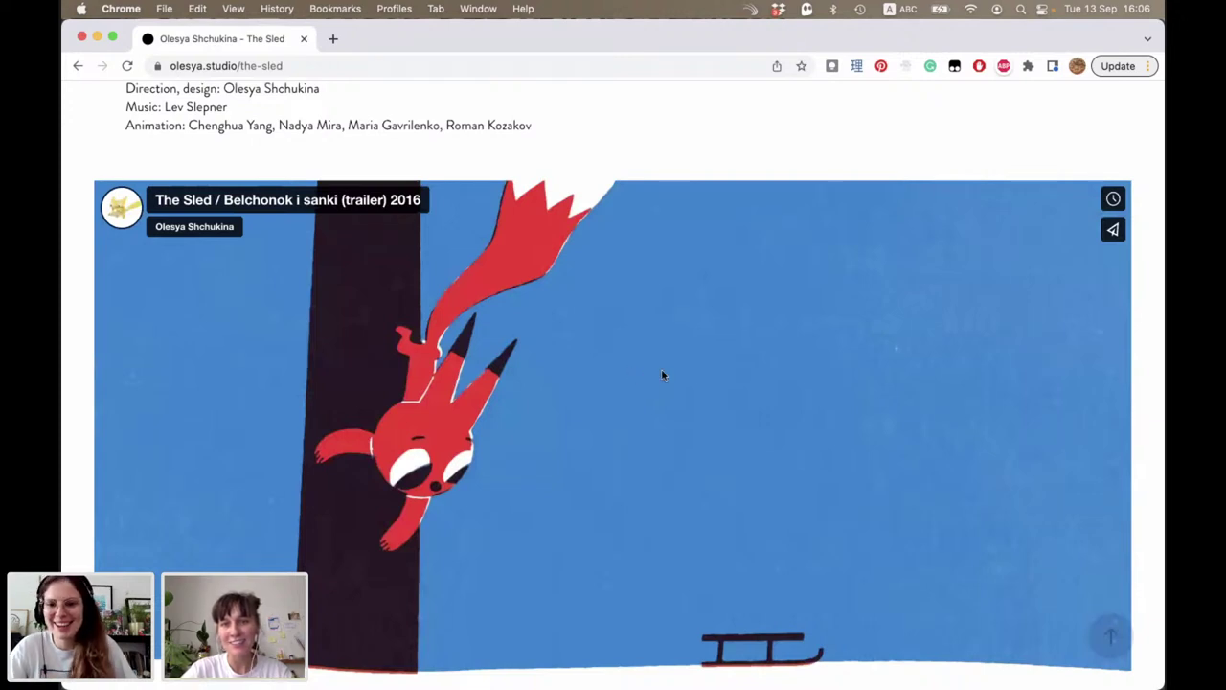
pyautogui.scroll(-2, 662, 375)
pyautogui.scroll(-1, 662, 374)
pyautogui.scroll(-1, 661, 374)
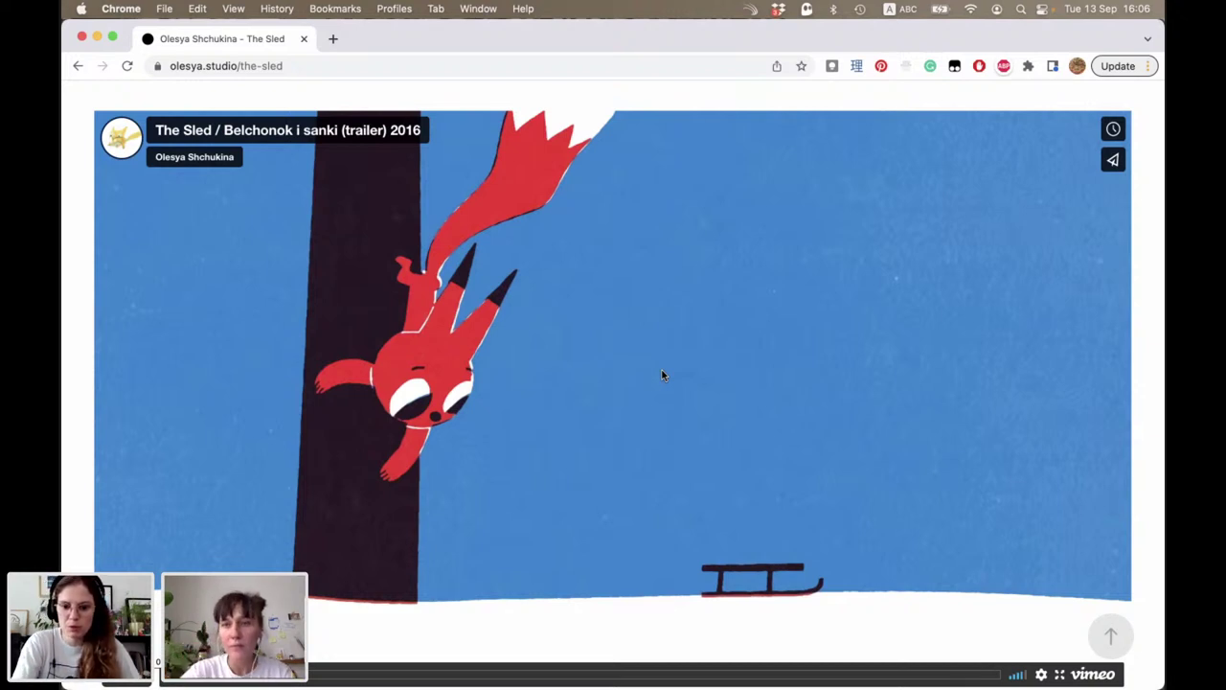
pyautogui.scroll(-1, 661, 375)
pyautogui.scroll(-5, 661, 374)
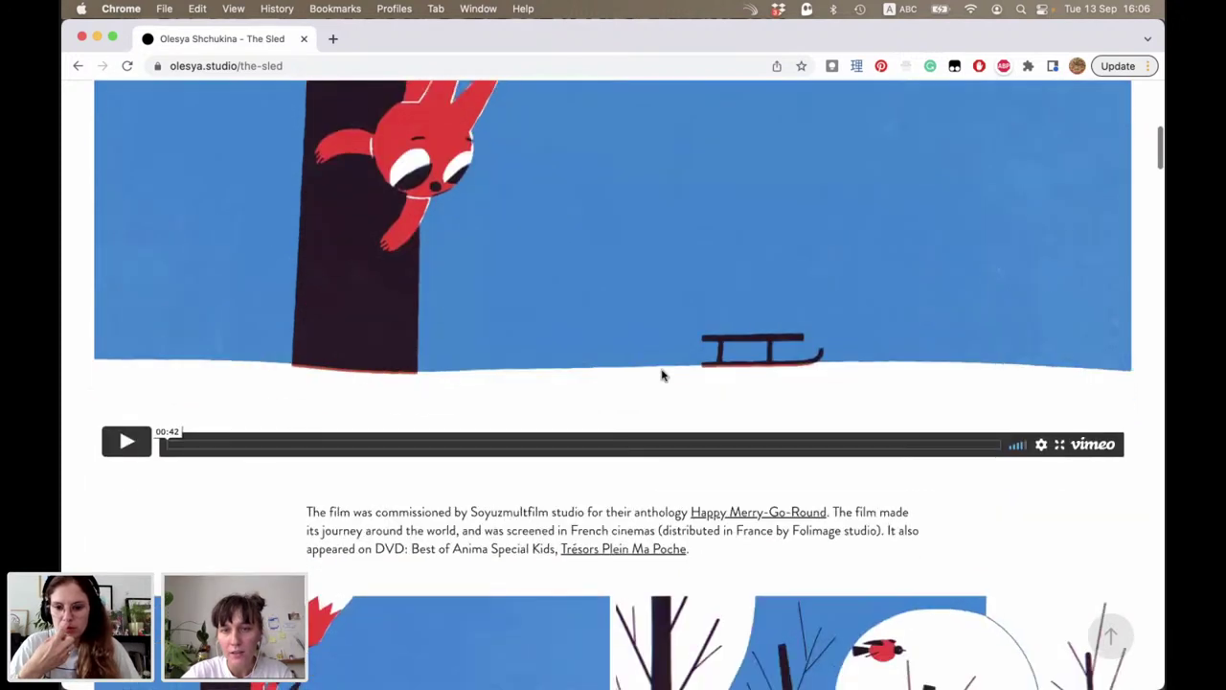
pyautogui.scroll(1, 661, 374)
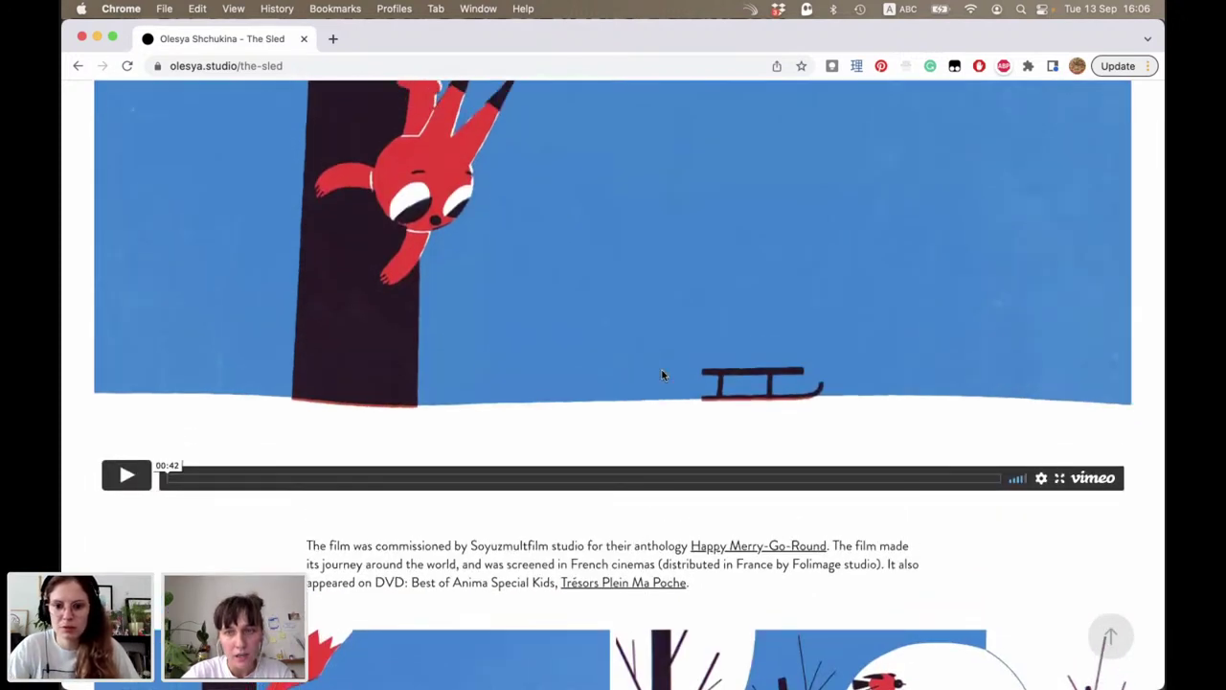
pyautogui.scroll(1, 661, 375)
pyautogui.scroll(1, 661, 375)
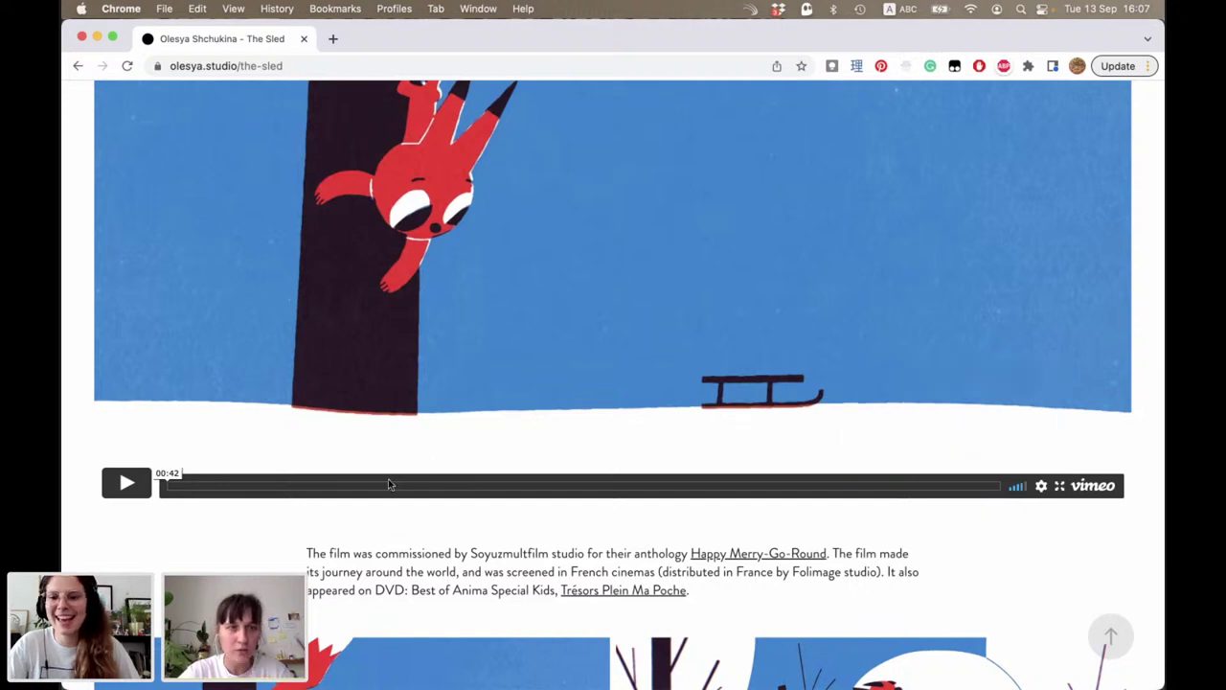
pyautogui.scroll(1, 387, 517)
pyautogui.scroll(3, 1054, 565)
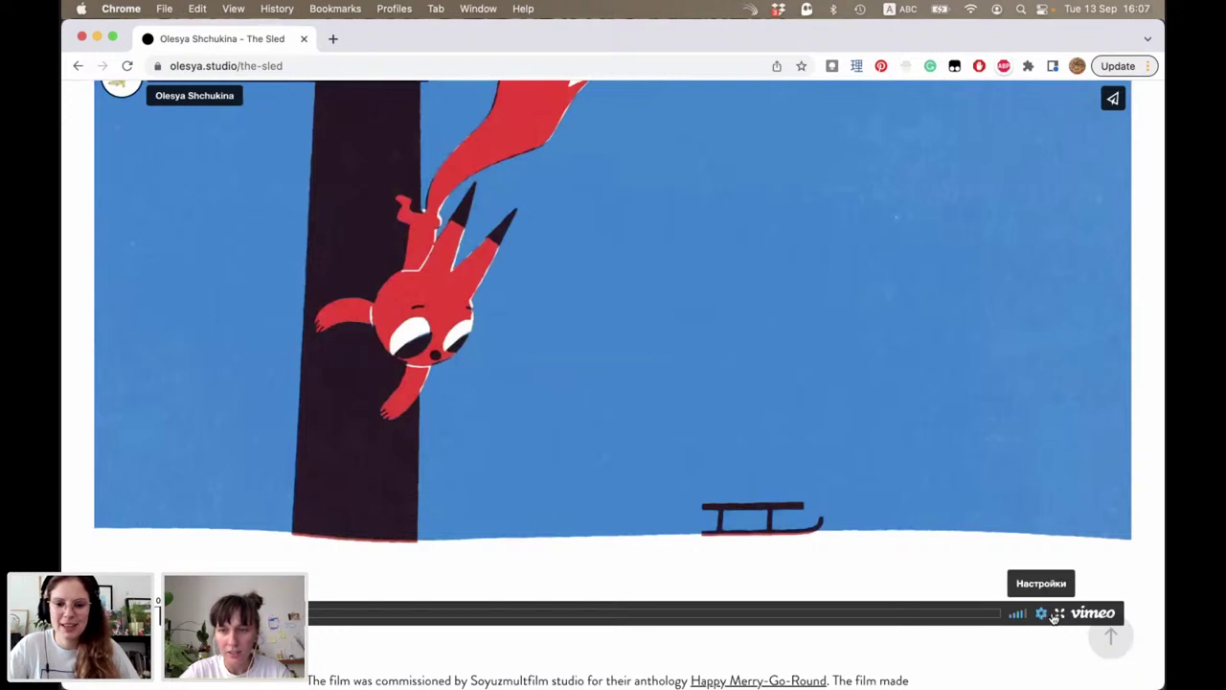
# Step: Briefly view The Sled trailer fullscreen, then play it through to Vimeo's end screen
pyautogui.click(1059, 613)
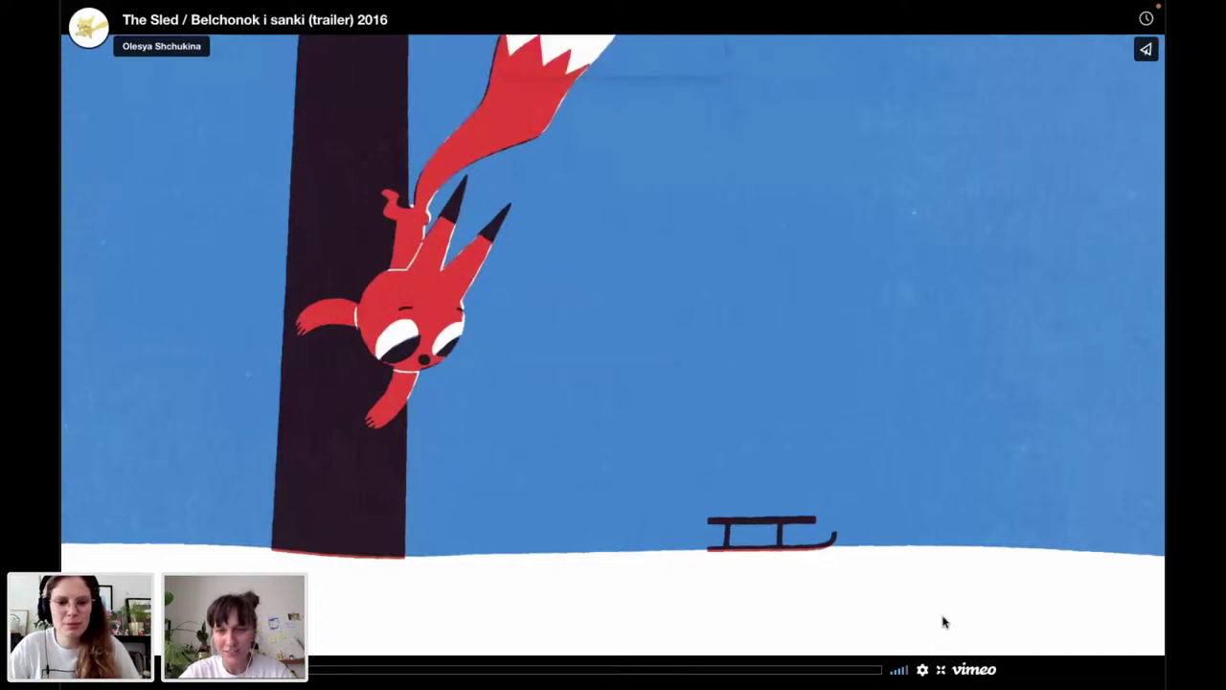
pyautogui.press('Escape')
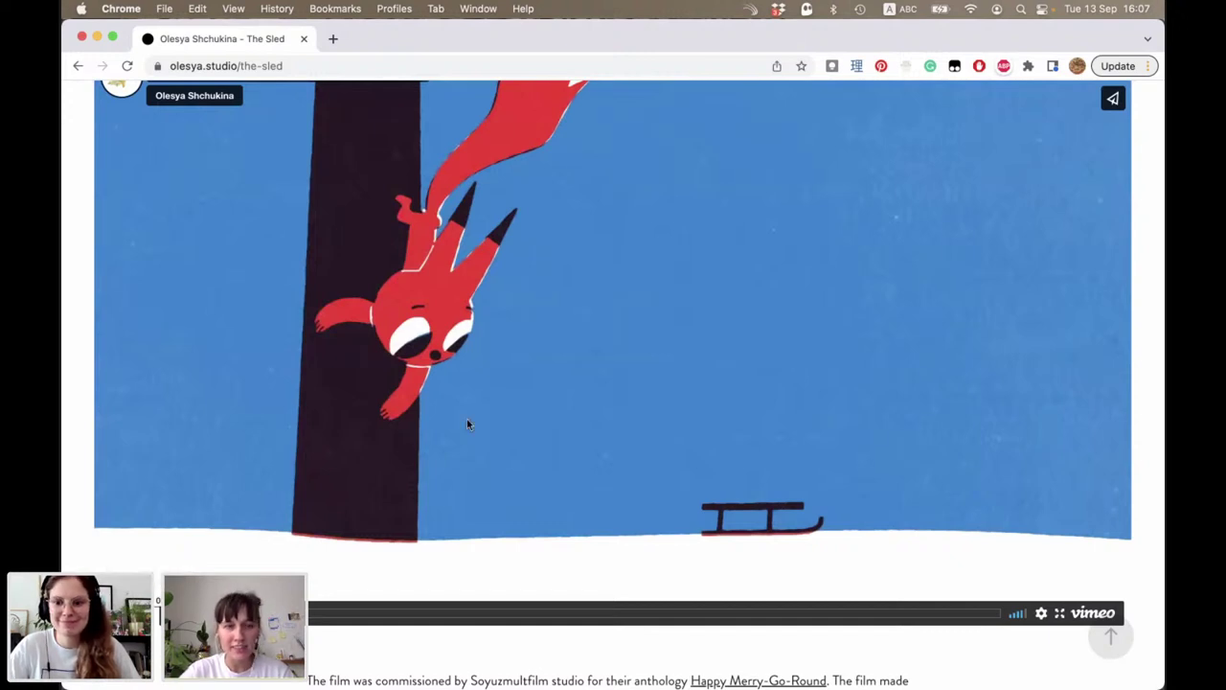
pyautogui.scroll(1, 467, 423)
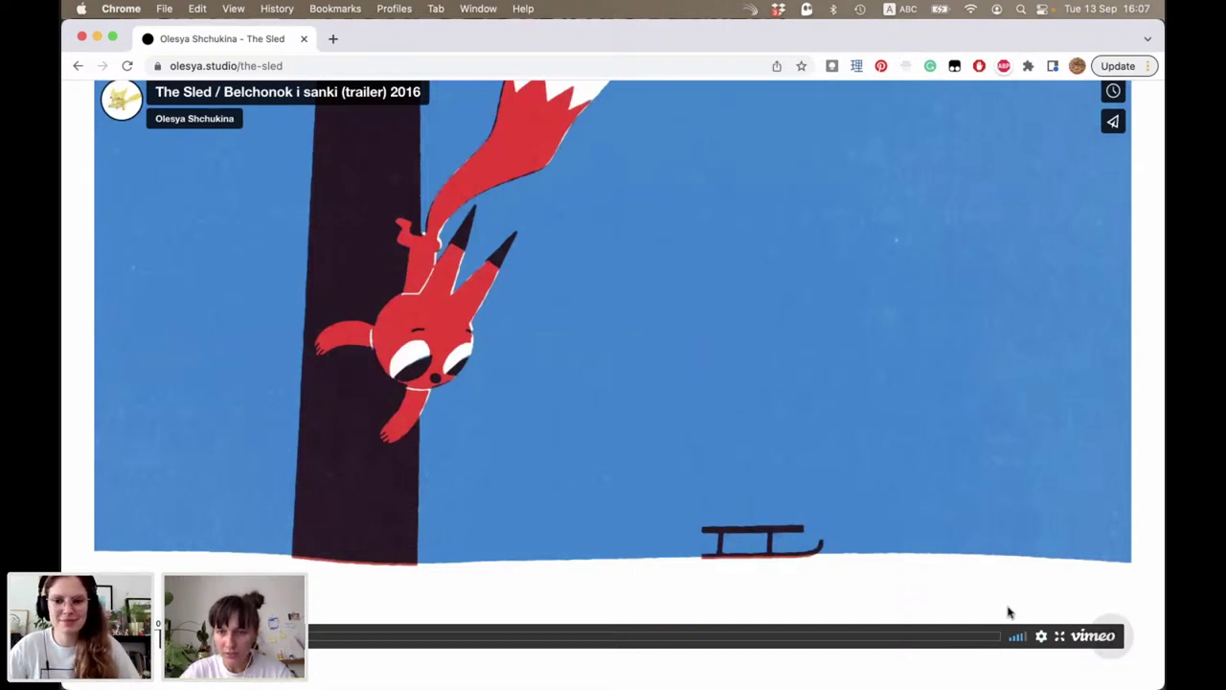
pyautogui.click(1060, 637)
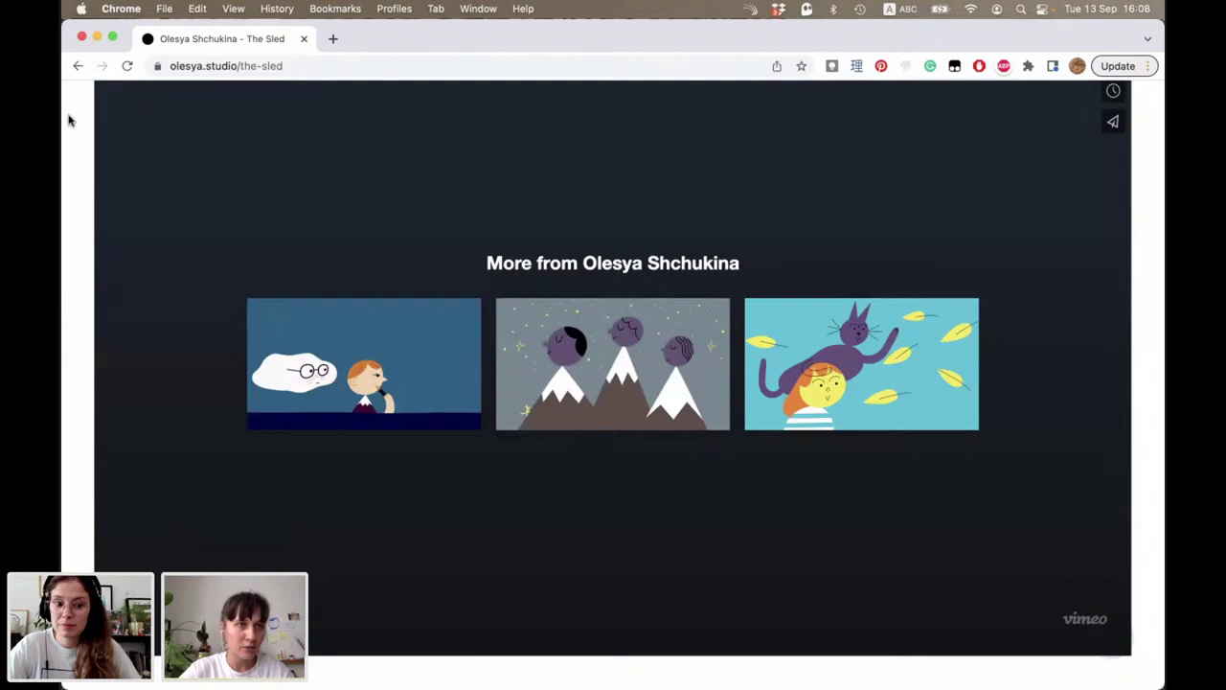
# Step: Scroll up and down The Sled project page
pyautogui.scroll(5, 409, 382)
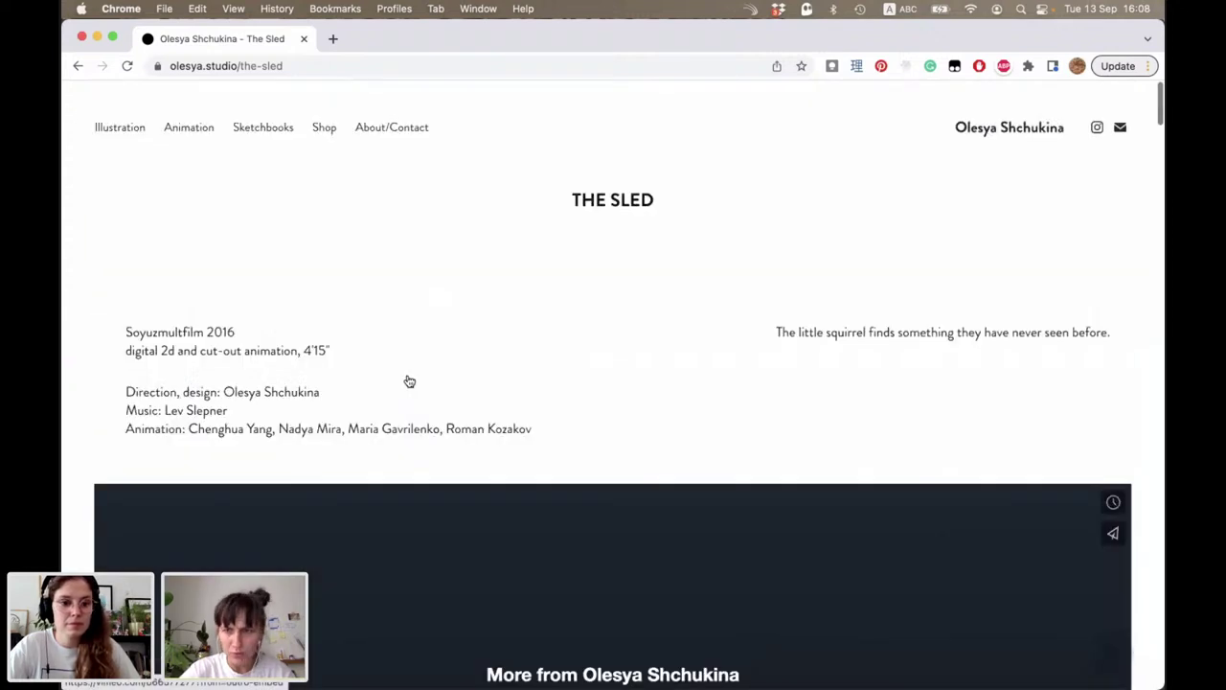
pyautogui.scroll(-10, 409, 381)
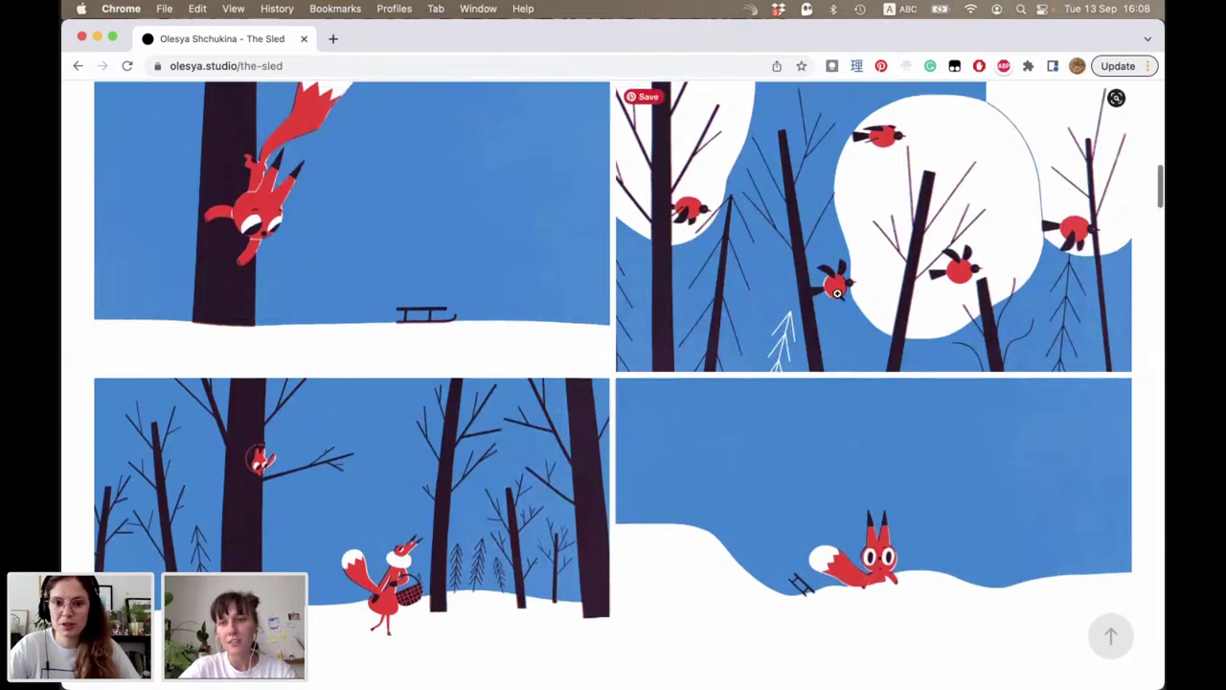
pyautogui.scroll(-3, 837, 293)
pyautogui.scroll(-10, 837, 294)
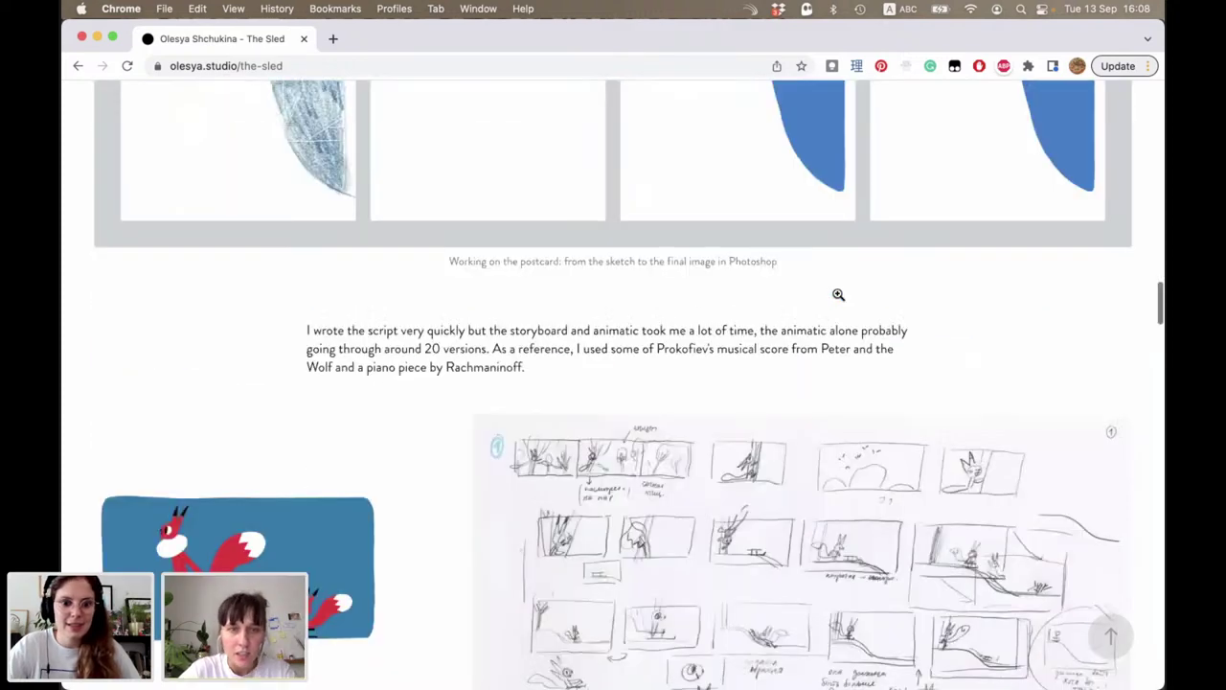
pyautogui.scroll(1, 838, 294)
pyautogui.scroll(5, 838, 294)
pyautogui.scroll(1, 838, 294)
pyautogui.moveTo(613, 483)
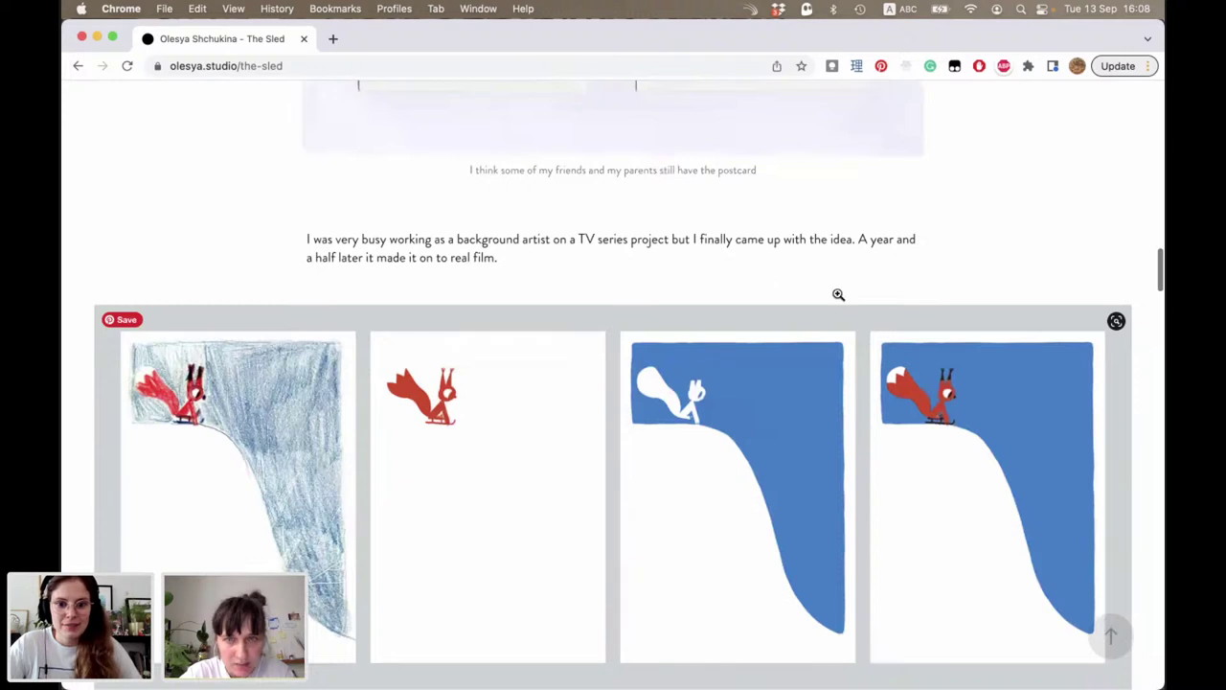
pyautogui.scroll(-1, 901, 299)
pyautogui.scroll(1, 972, 307)
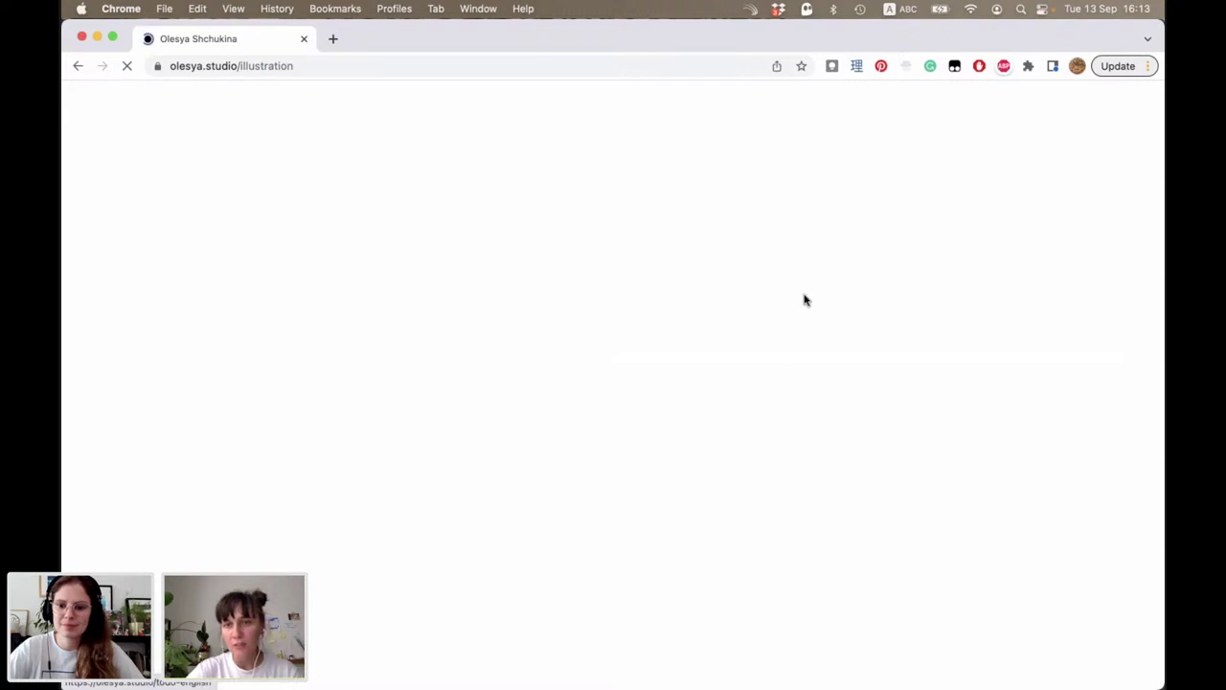
# Step: Scroll down the Illustration page's artwork grid to the Grilled Cheese tile
pyautogui.scroll(-3, 801, 362)
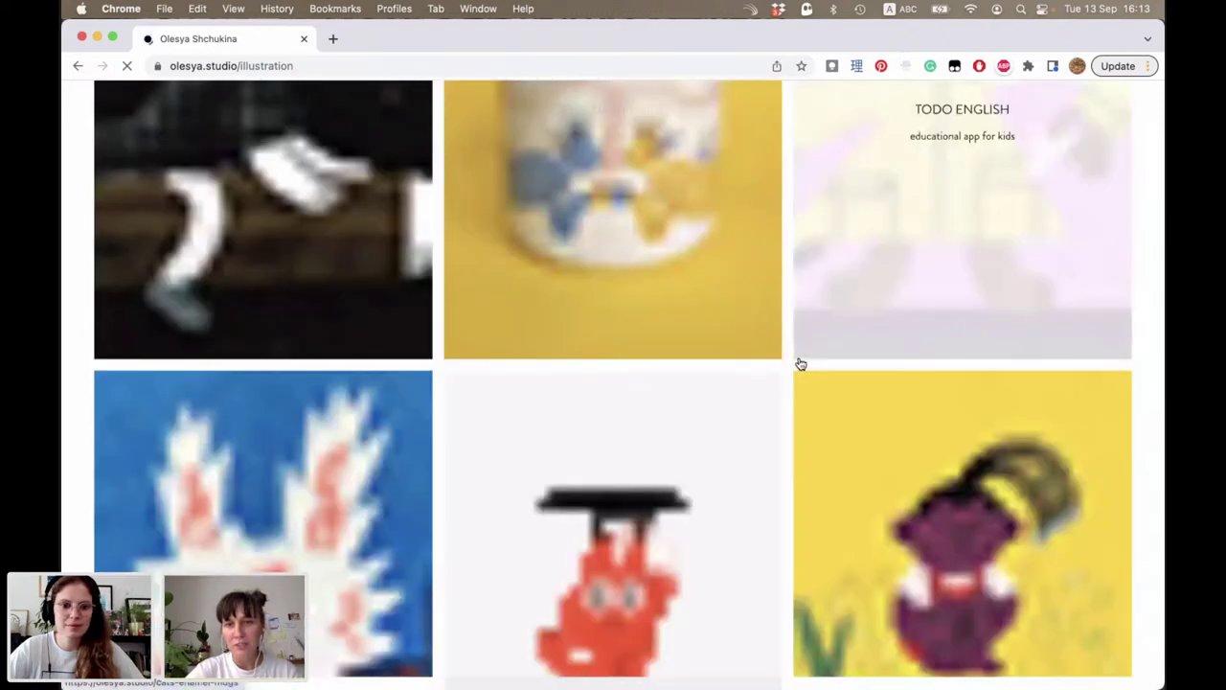
pyautogui.scroll(-8, 815, 349)
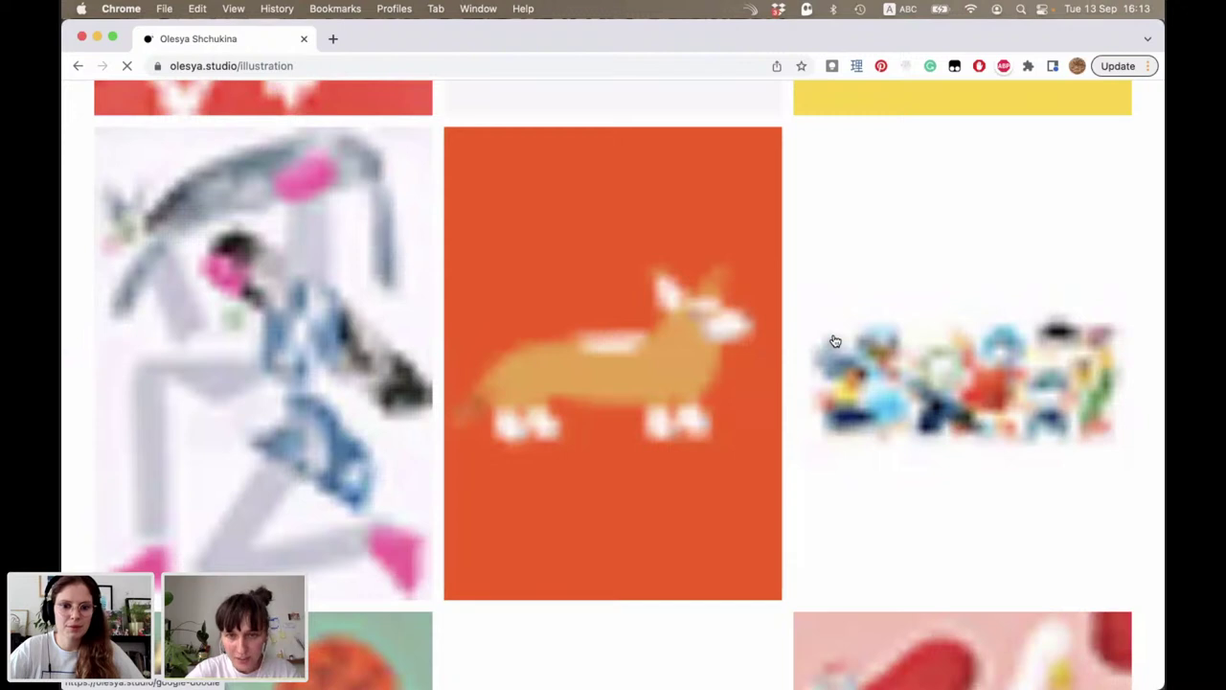
pyautogui.scroll(-8, 835, 341)
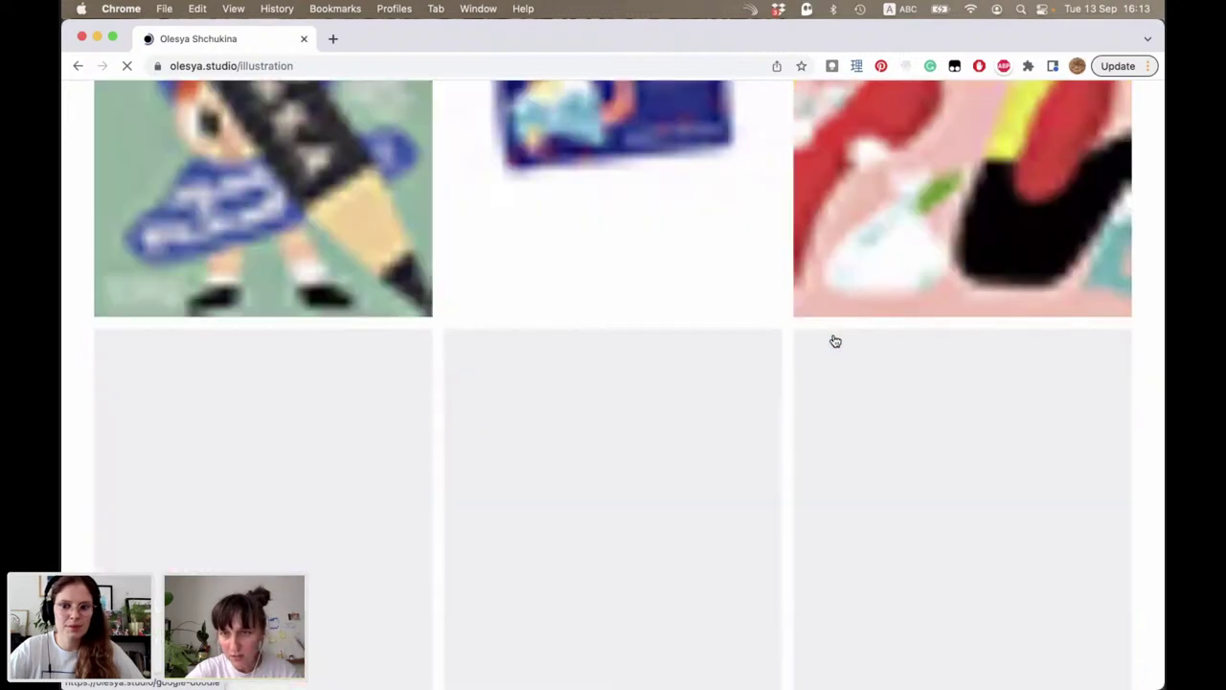
pyautogui.scroll(-2, 869, 338)
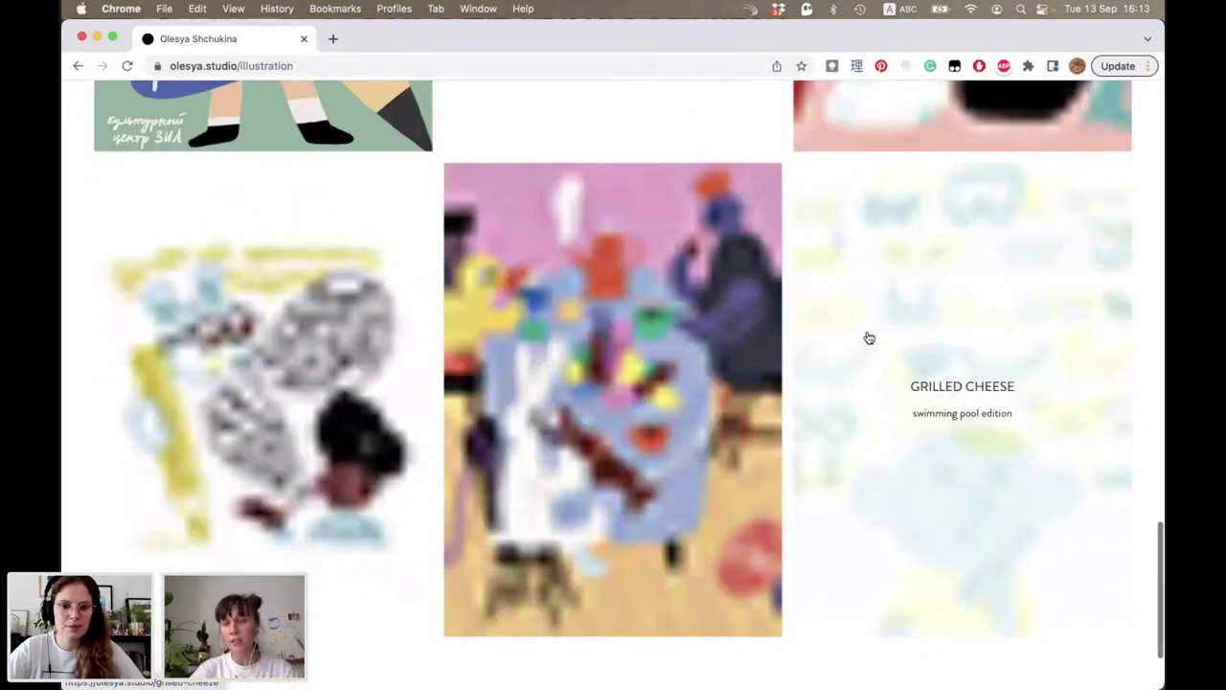
# Step: Open the Grilled Cheese project and scroll down through its spreads
pyautogui.click(869, 338)
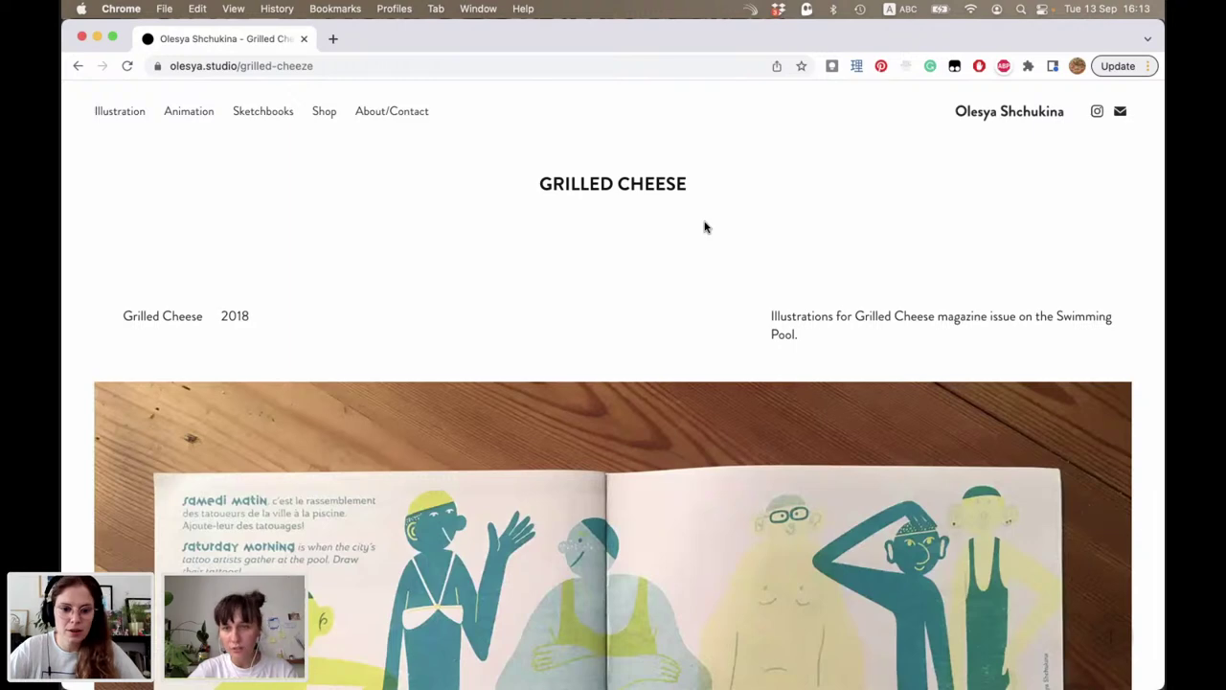
pyautogui.scroll(-1, 705, 226)
pyautogui.scroll(-5, 705, 225)
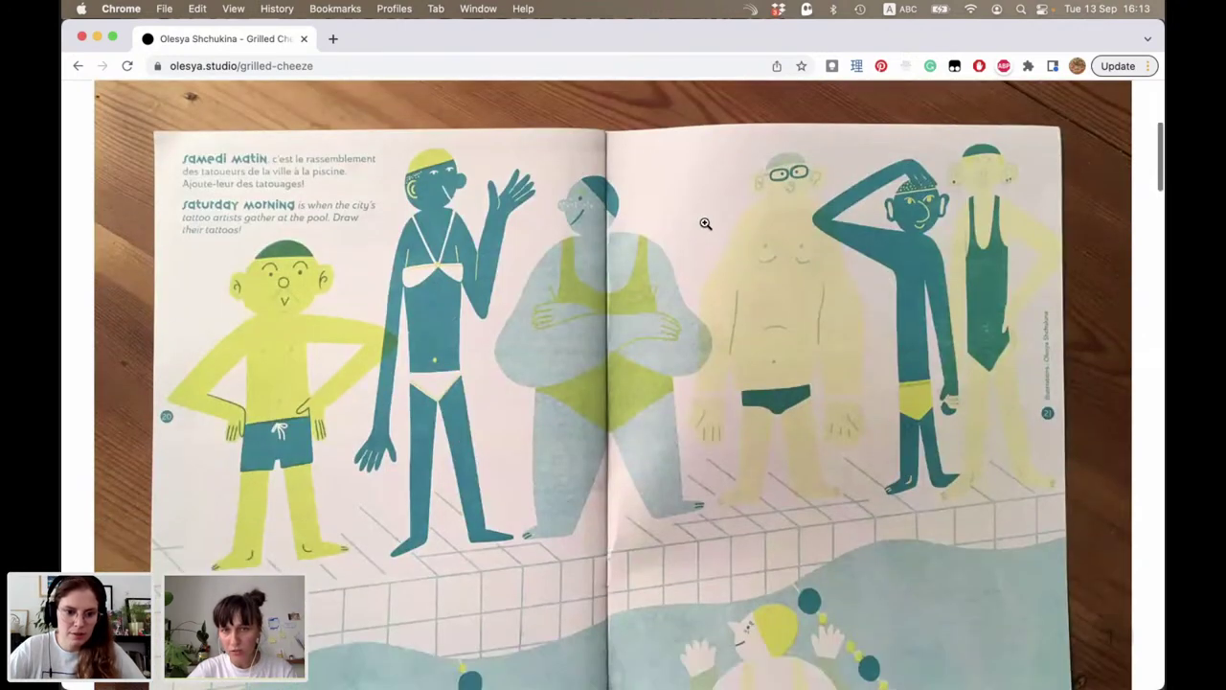
pyautogui.scroll(-1, 777, 218)
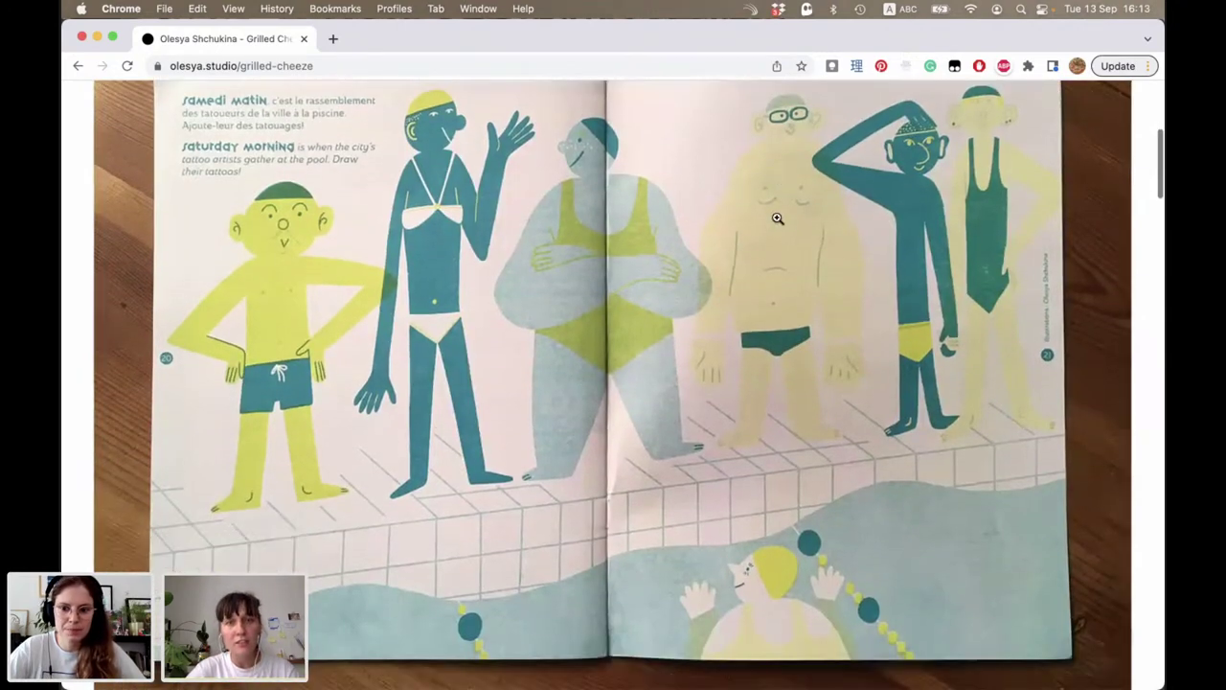
pyautogui.scroll(-1, 566, 259)
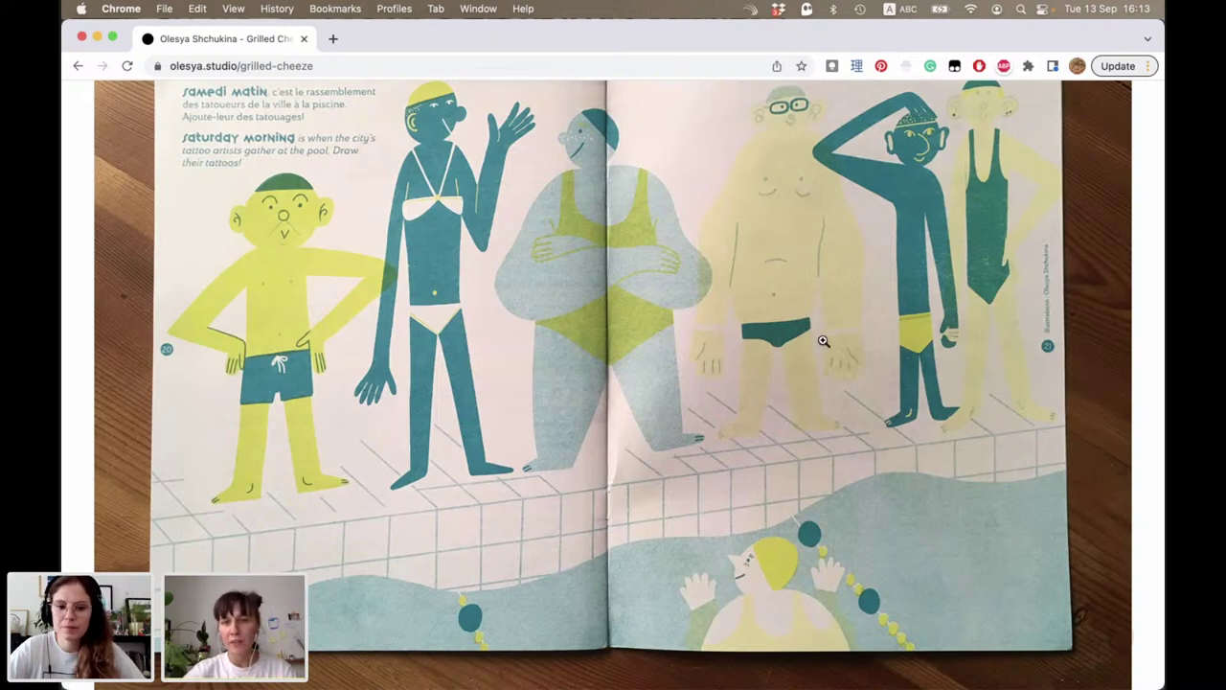
pyautogui.scroll(-5, 824, 345)
pyautogui.scroll(-8, 822, 345)
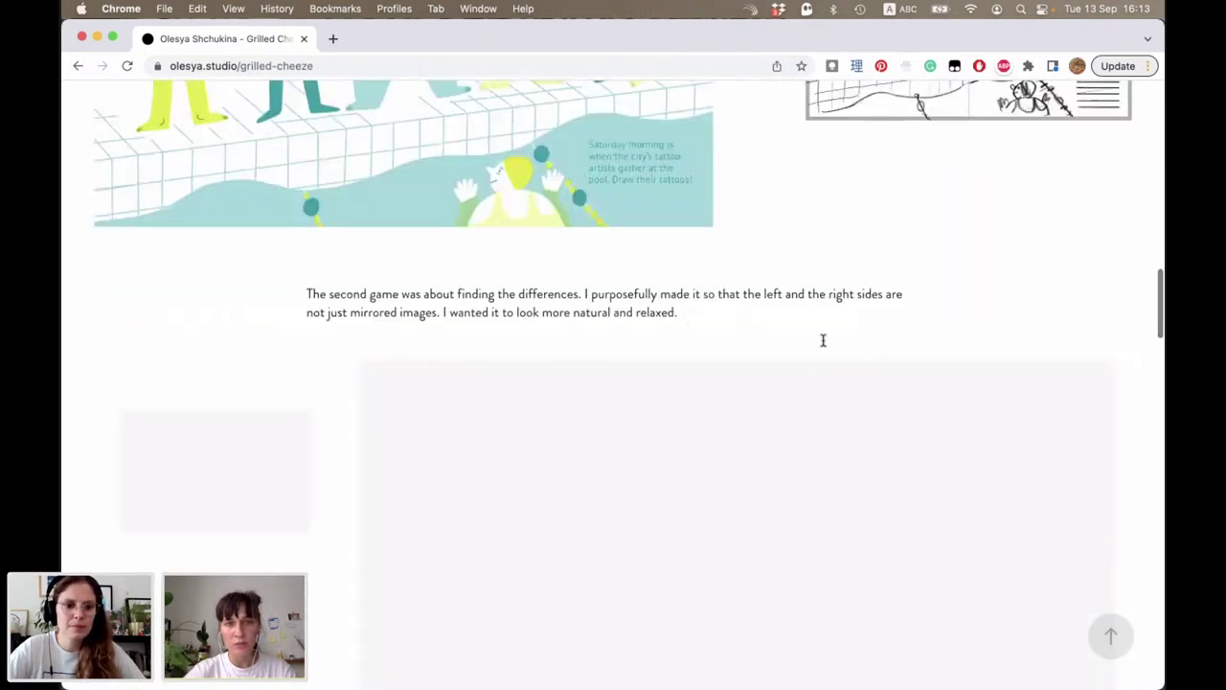
# Step: Scroll back and forth through the spreads to the Kiki and Mimi twin swimmers spread
pyautogui.scroll(3, 793, 374)
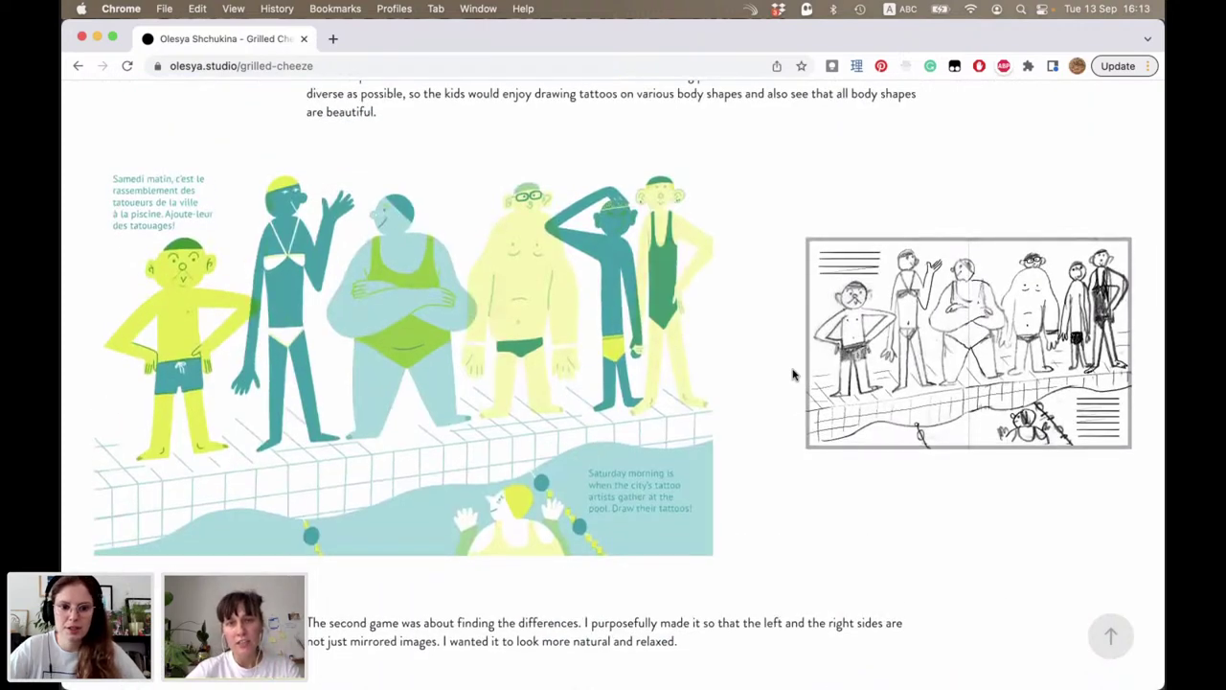
pyautogui.scroll(1, 793, 374)
pyautogui.scroll(1, 793, 370)
pyautogui.scroll(5, 793, 370)
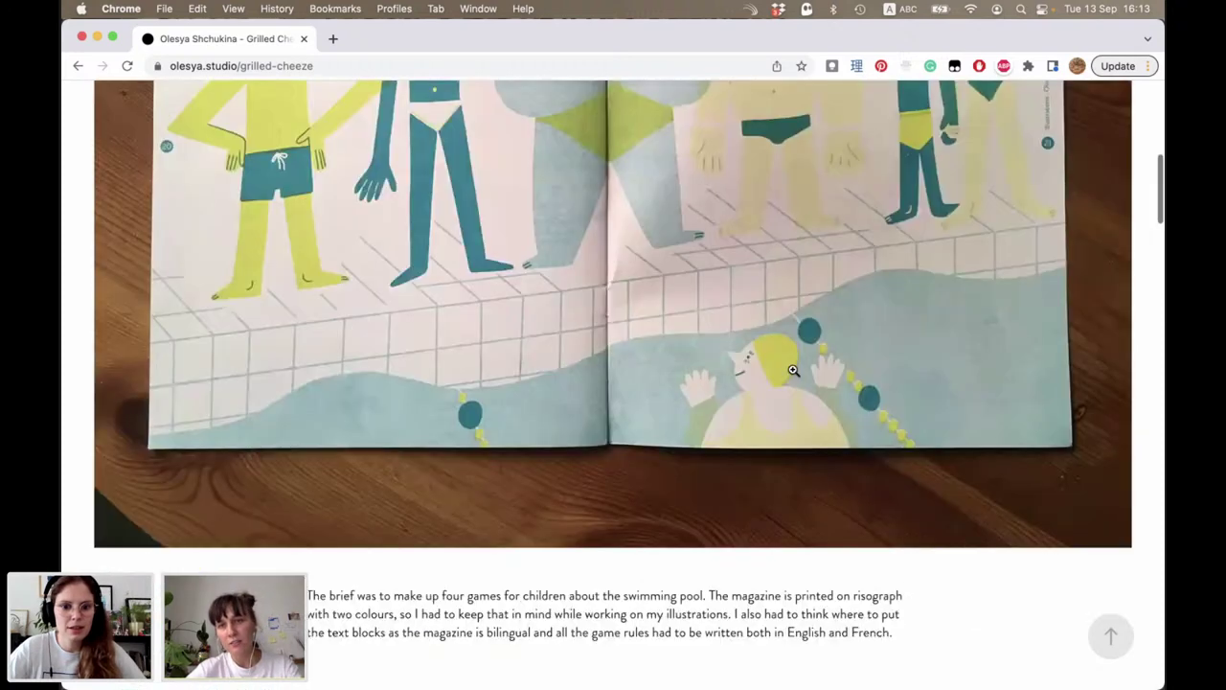
pyautogui.scroll(3, 793, 370)
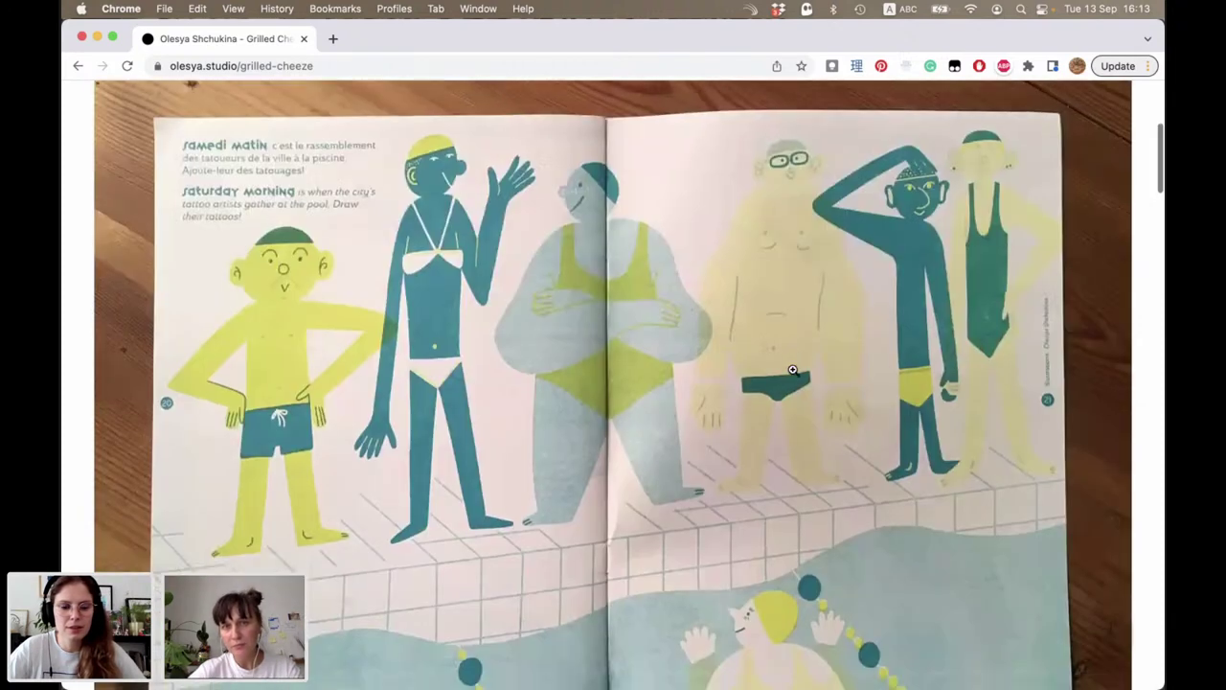
pyautogui.scroll(-1, 794, 370)
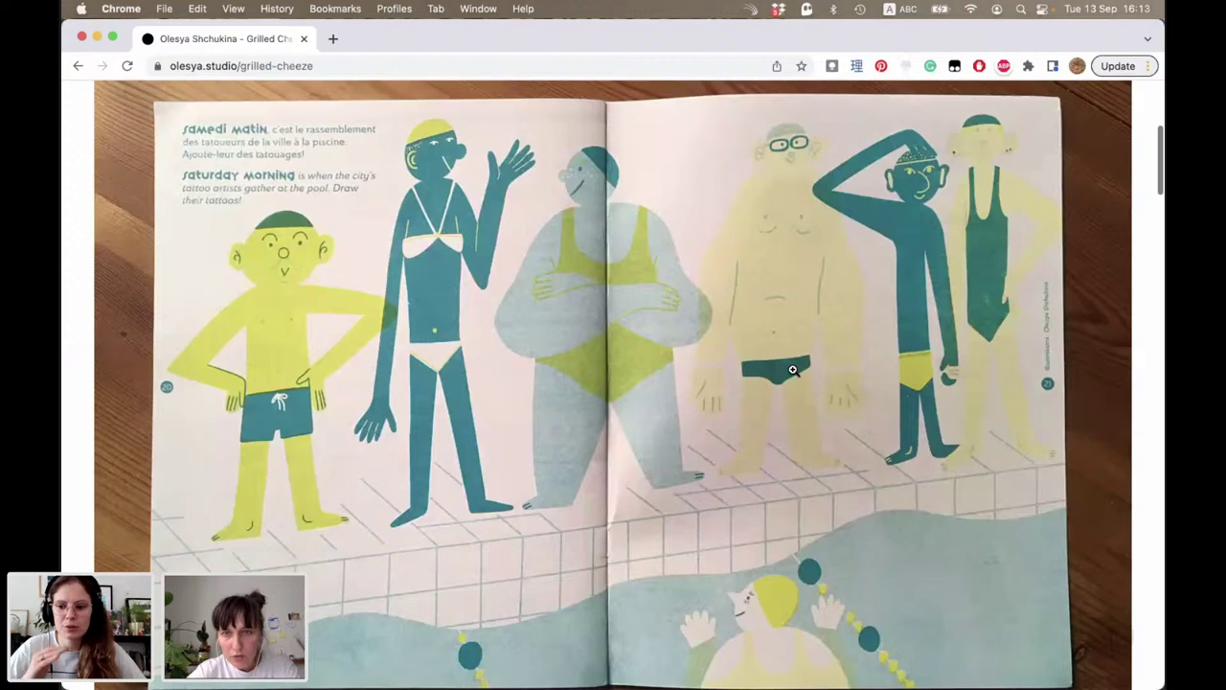
pyautogui.scroll(-15, 793, 370)
pyautogui.scroll(1, 792, 366)
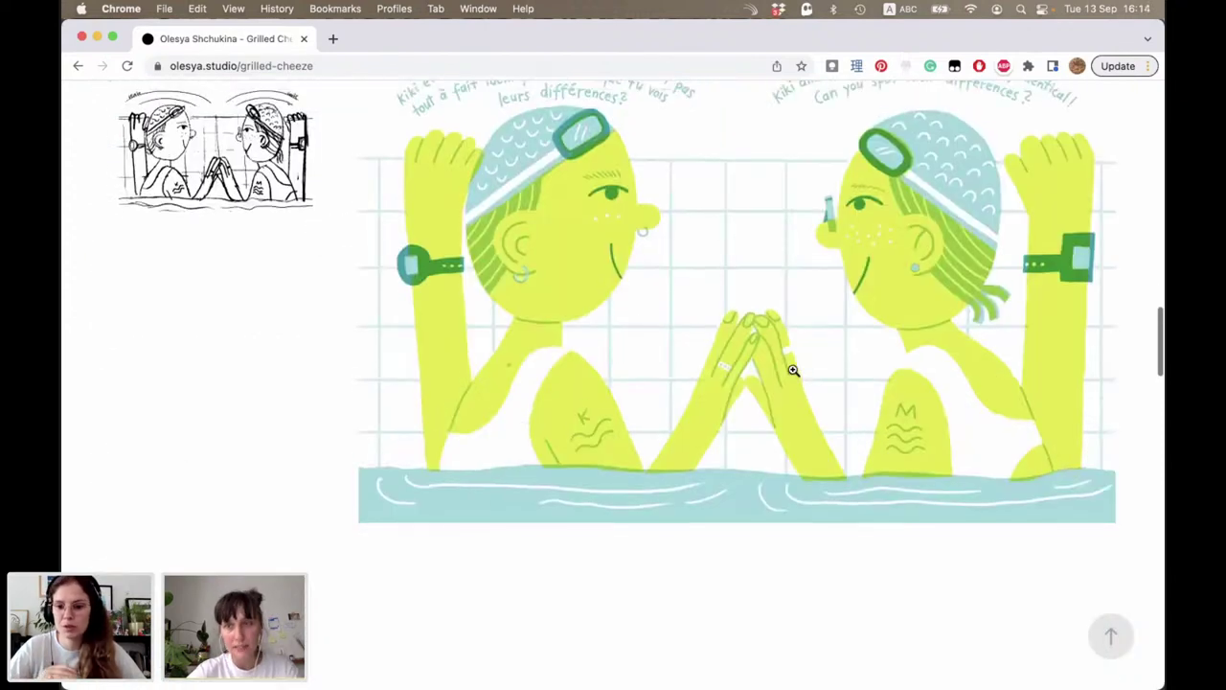
pyautogui.scroll(1, 766, 356)
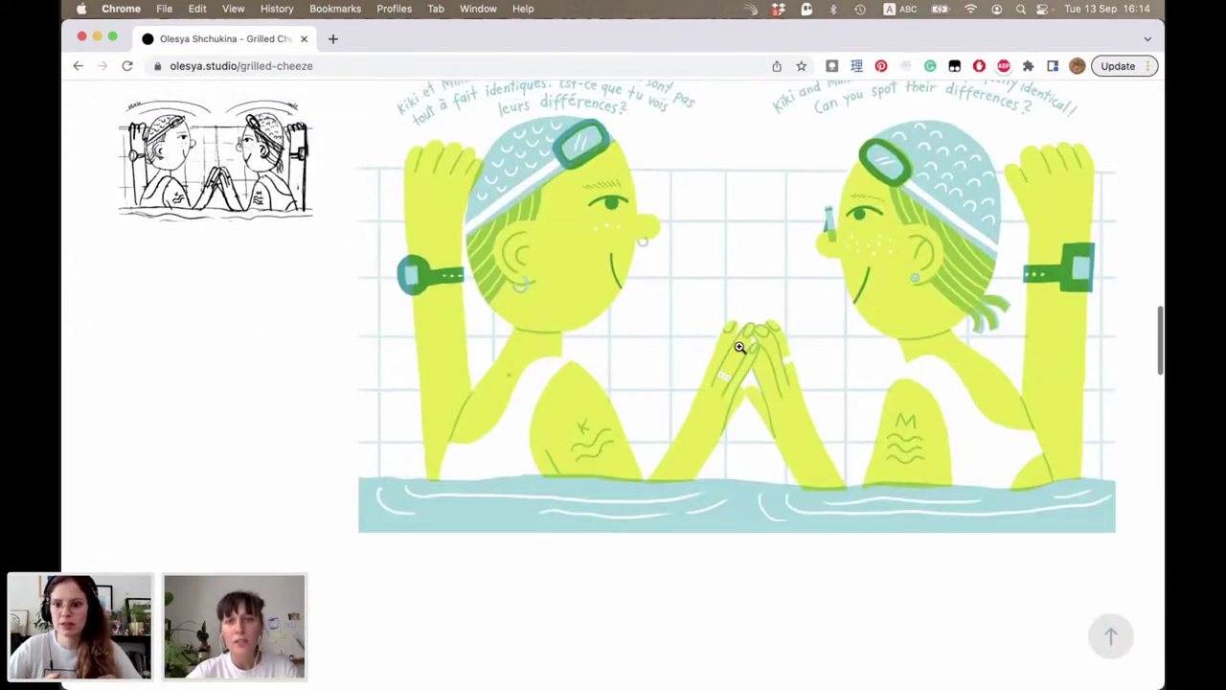
pyautogui.scroll(-2, 738, 383)
pyautogui.scroll(-5, 738, 435)
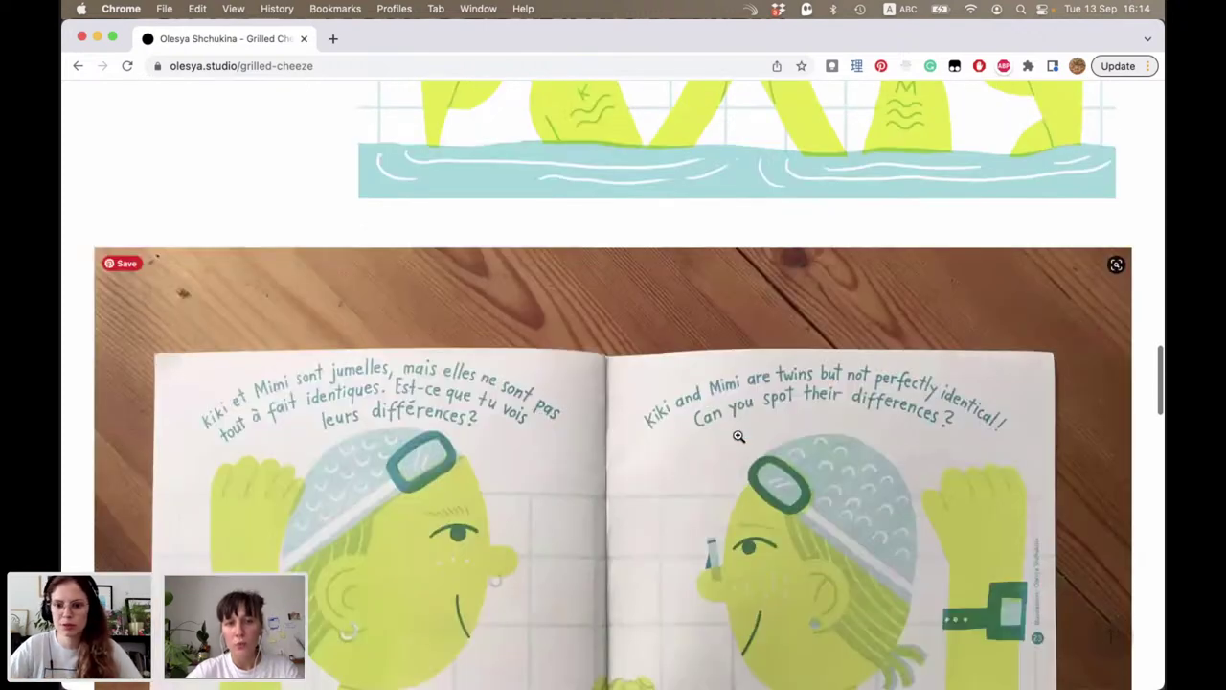
pyautogui.scroll(-3, 739, 435)
pyautogui.scroll(-3, 739, 436)
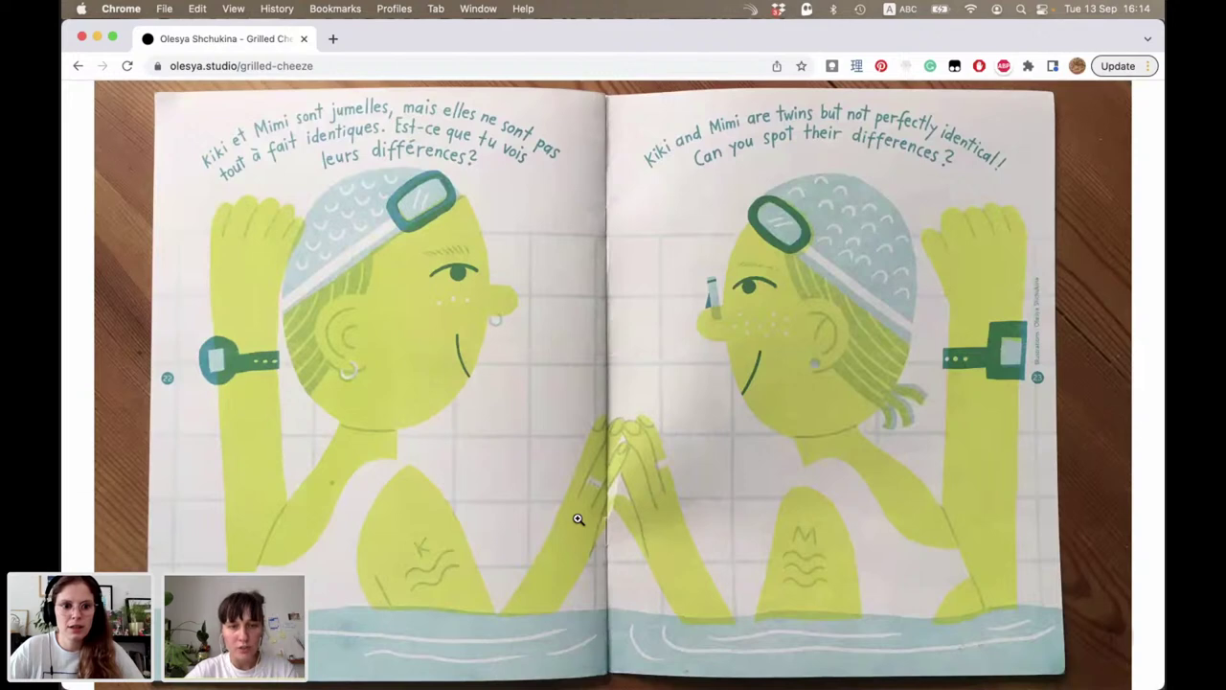
pyautogui.scroll(-2, 578, 518)
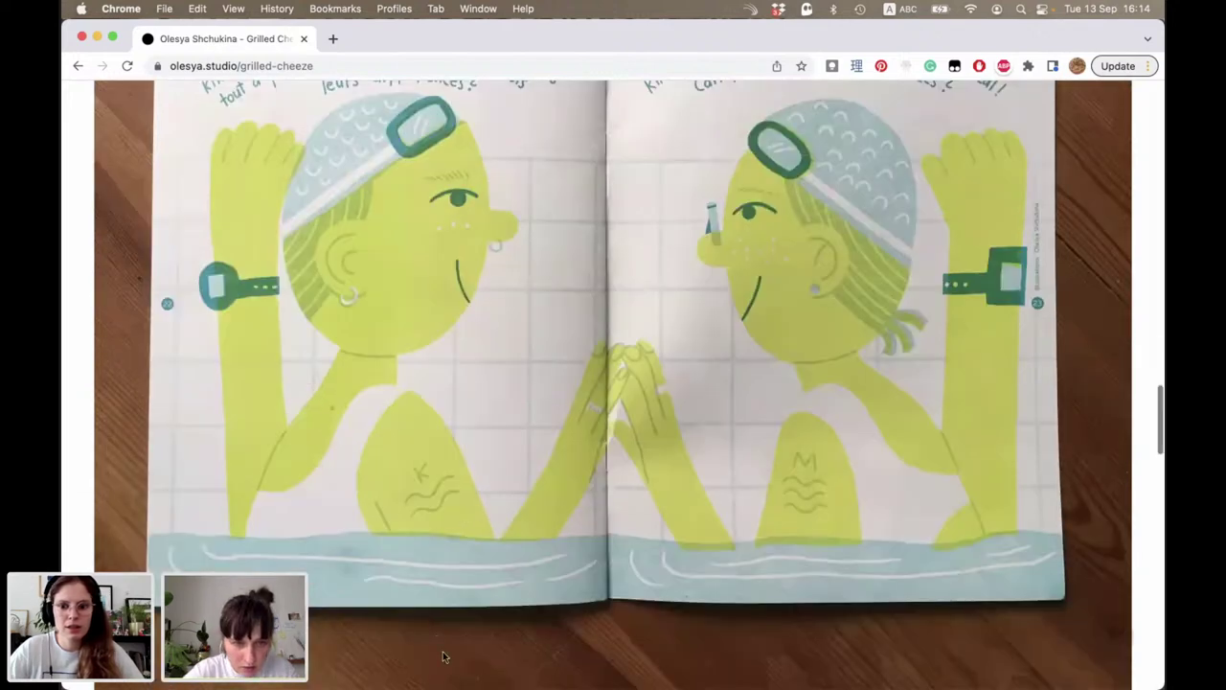
pyautogui.scroll(-15, 443, 657)
# Step: Quick Look the NYC_print_blue.pdf file in Finder
pyautogui.click(332, 669)
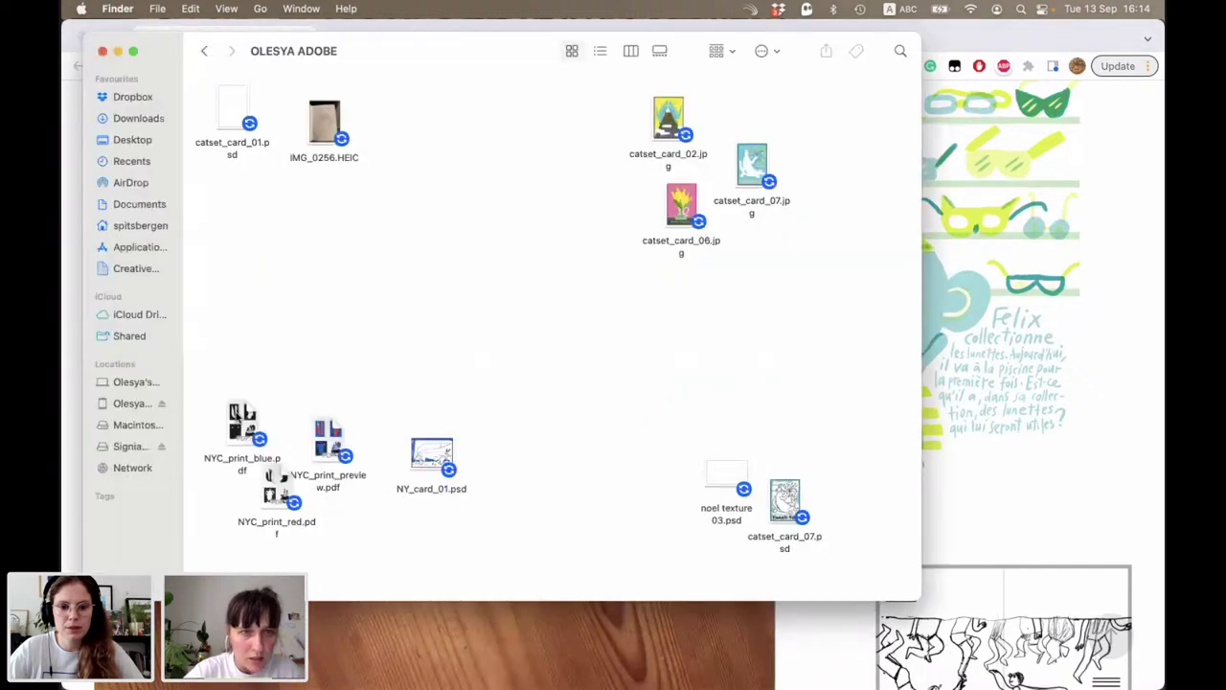
pyautogui.click(241, 421)
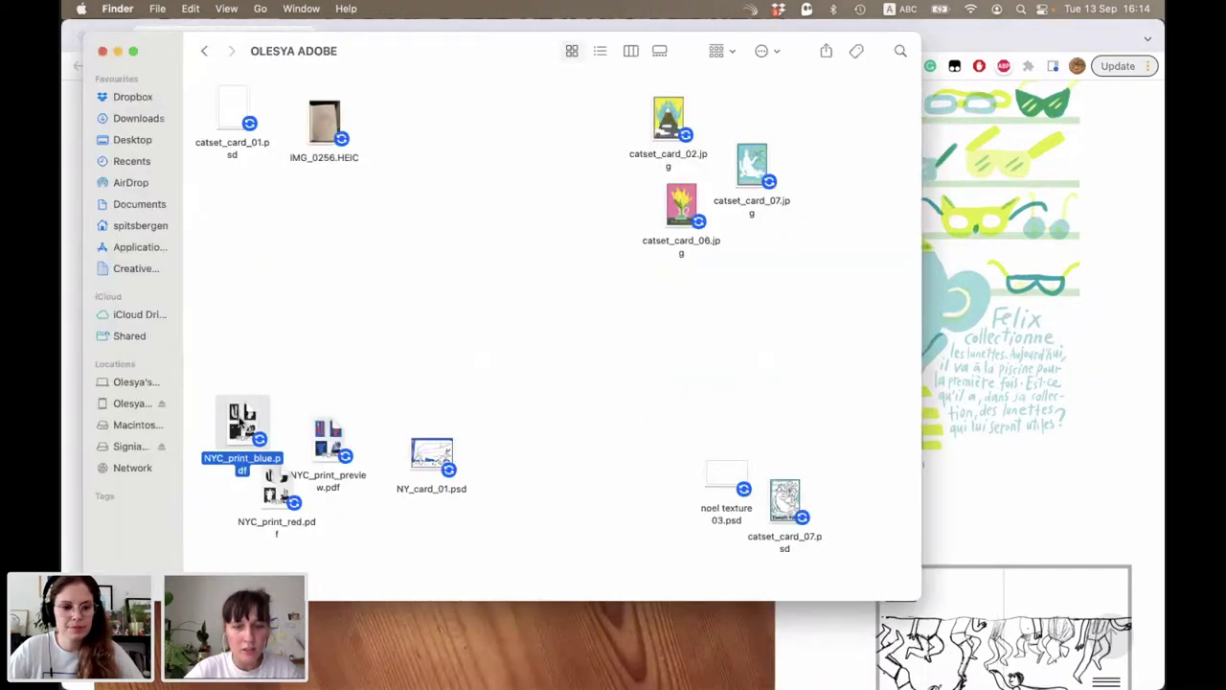
pyautogui.press('space')
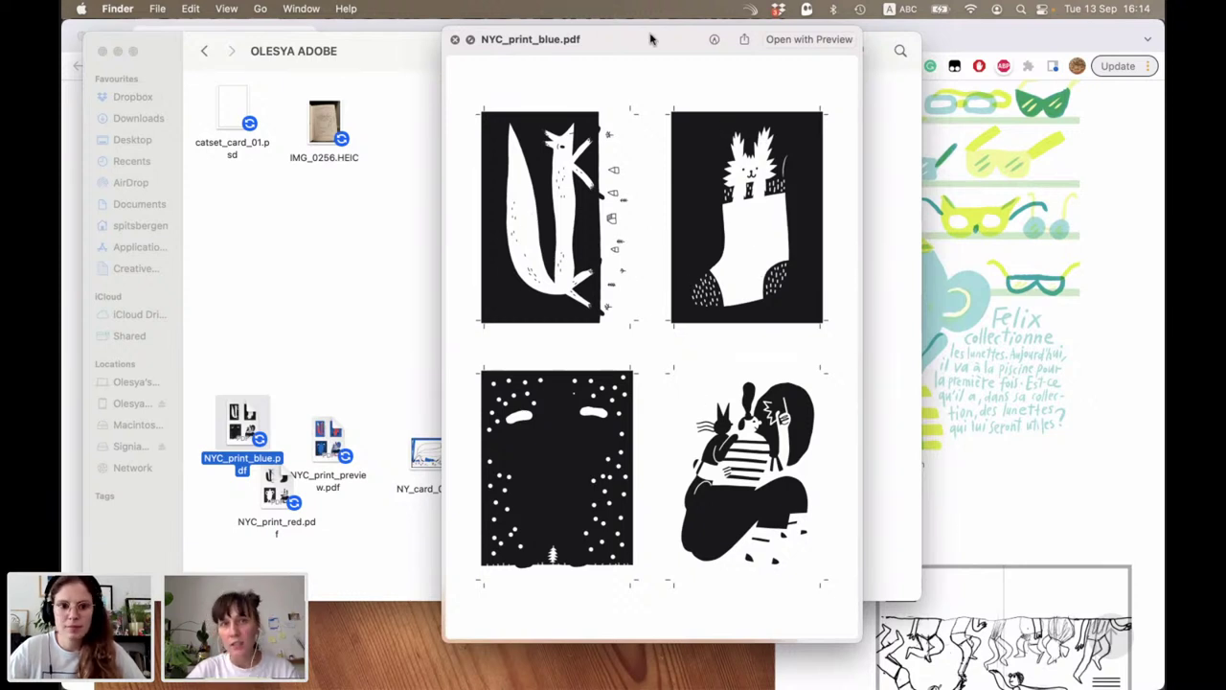
# Step: Move and enlarge the preview window, then switch to NYC_print_red.pdf
pyautogui.moveTo(651, 40); pyautogui.dragTo(642, 39)
pyautogui.moveTo(724, 388); pyautogui.dragTo(680, 382)
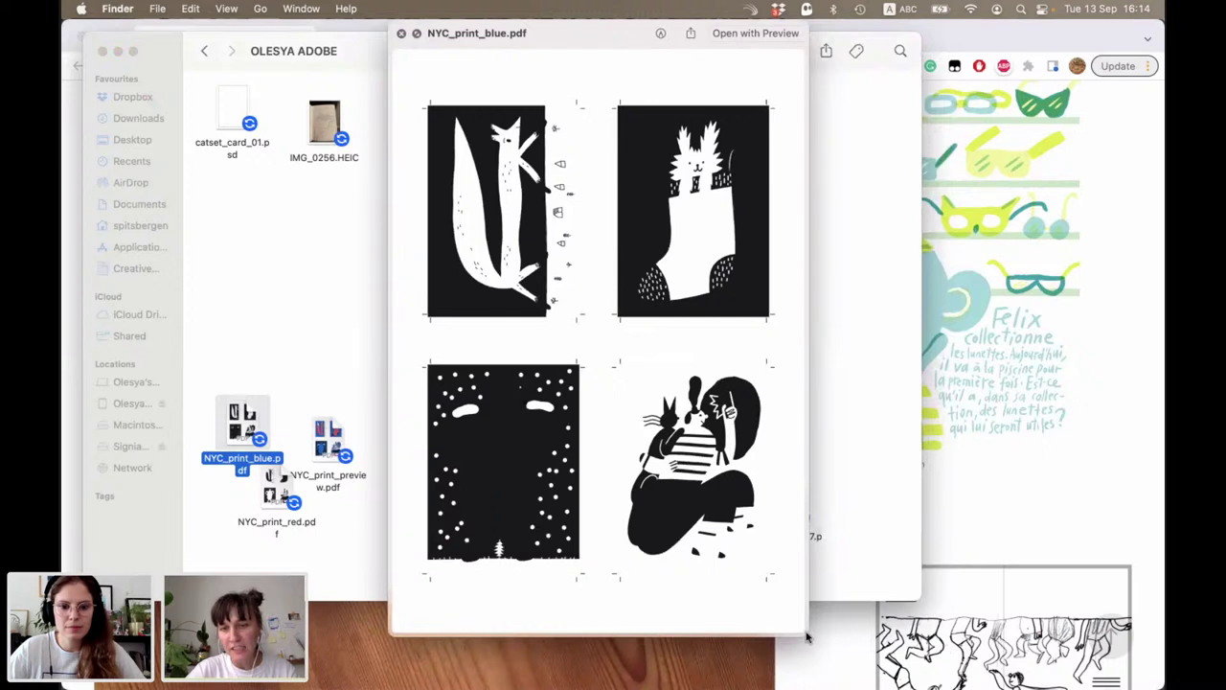
pyautogui.moveTo(802, 634); pyautogui.dragTo(847, 655)
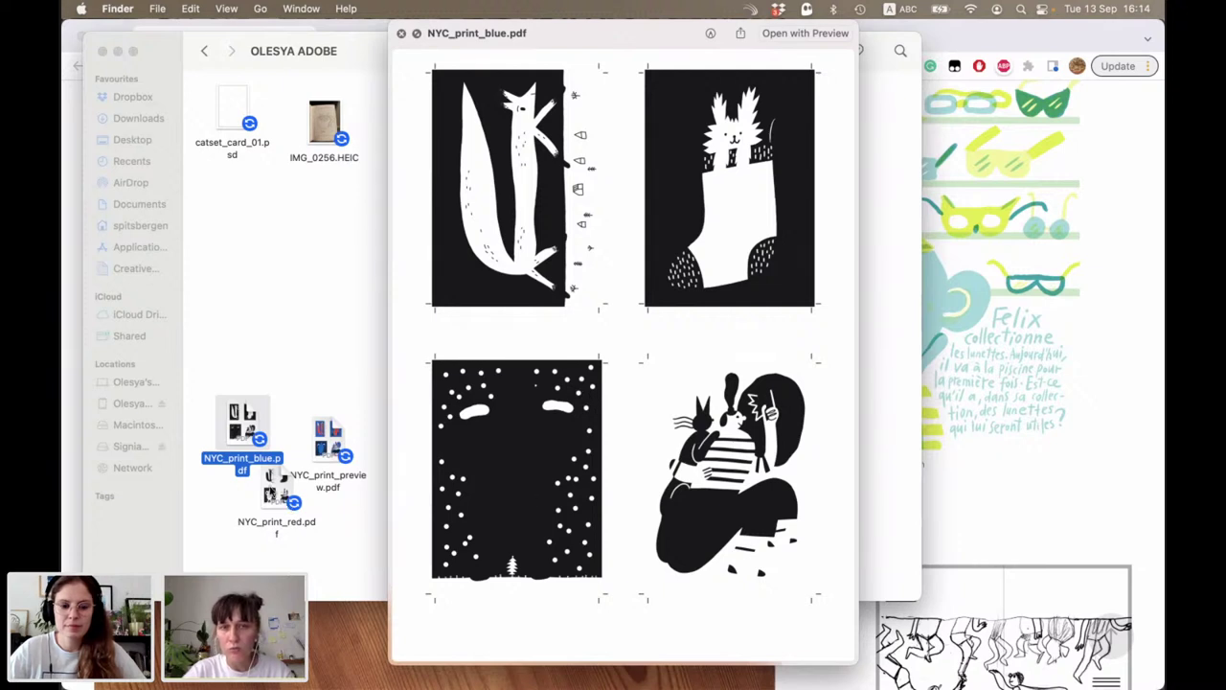
pyautogui.click(276, 494)
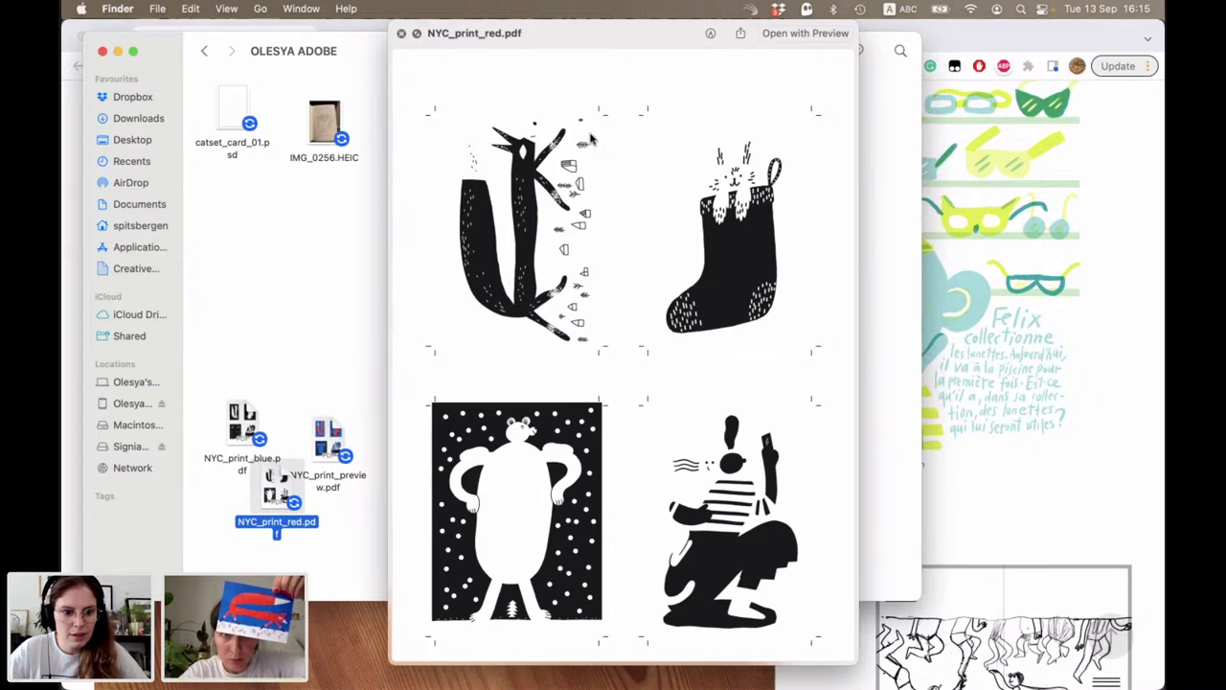
# Step: Flip the preview between NYC_print_blue, NYC_print_preview and NYC_print_red, ending on NYC_print_preview.pdf
pyautogui.press('Up')
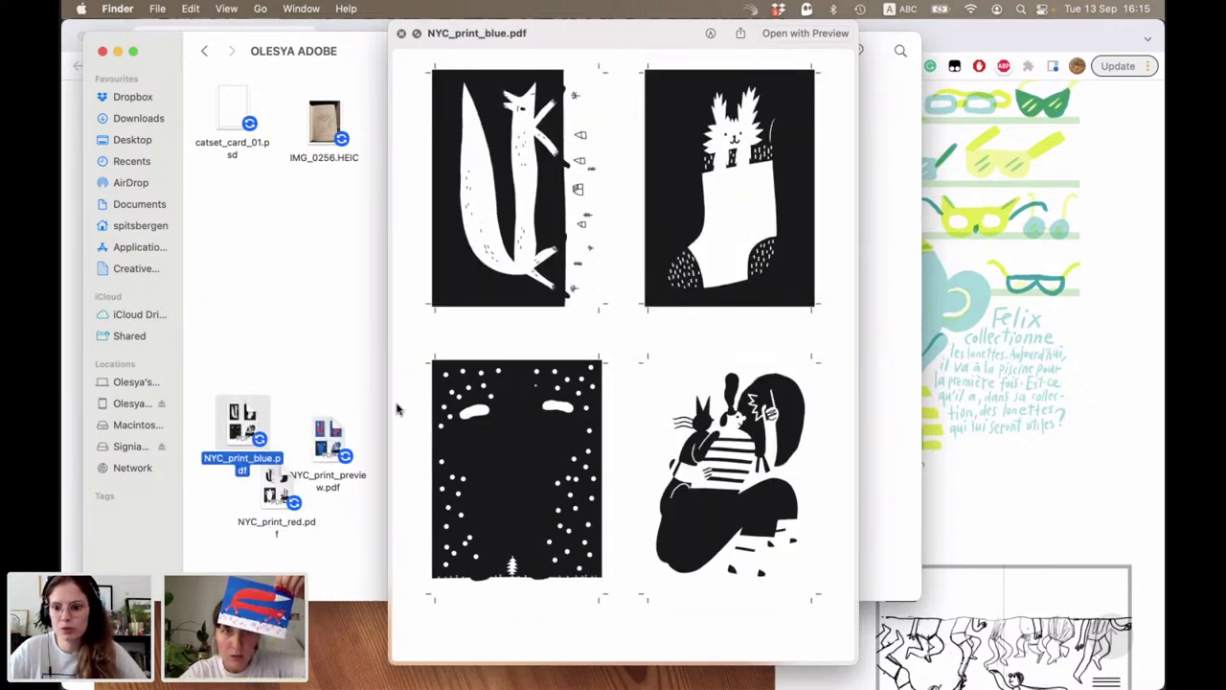
pyautogui.press('Right')
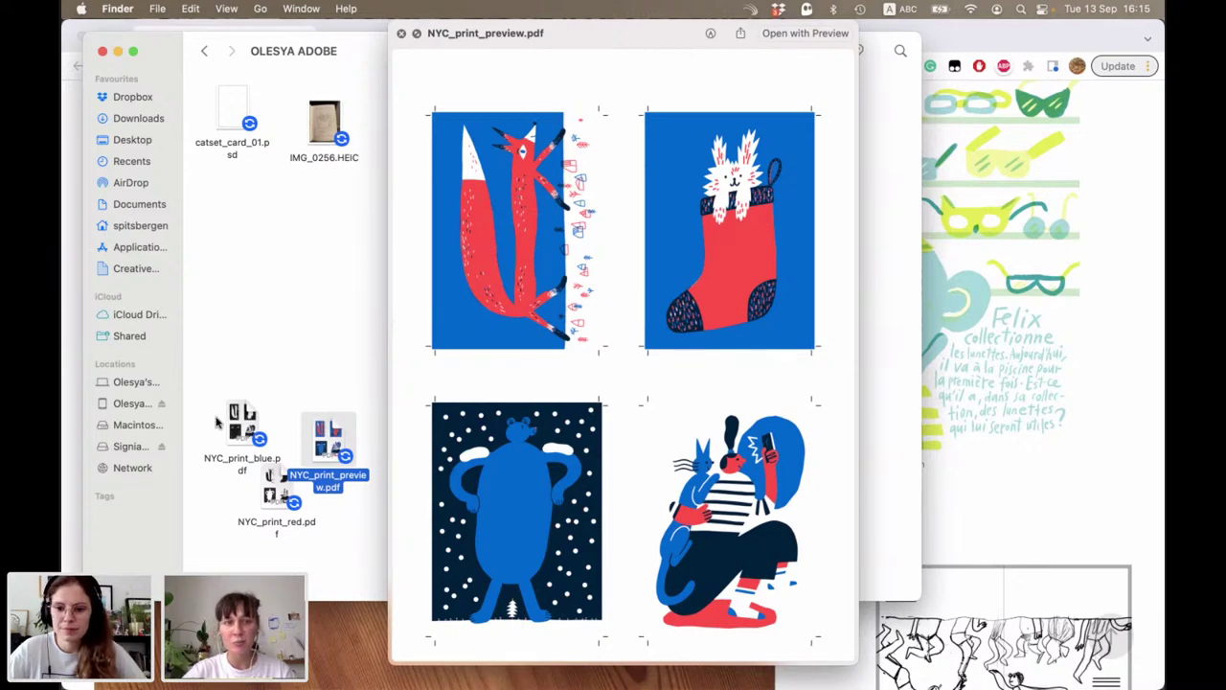
pyautogui.press('Left')
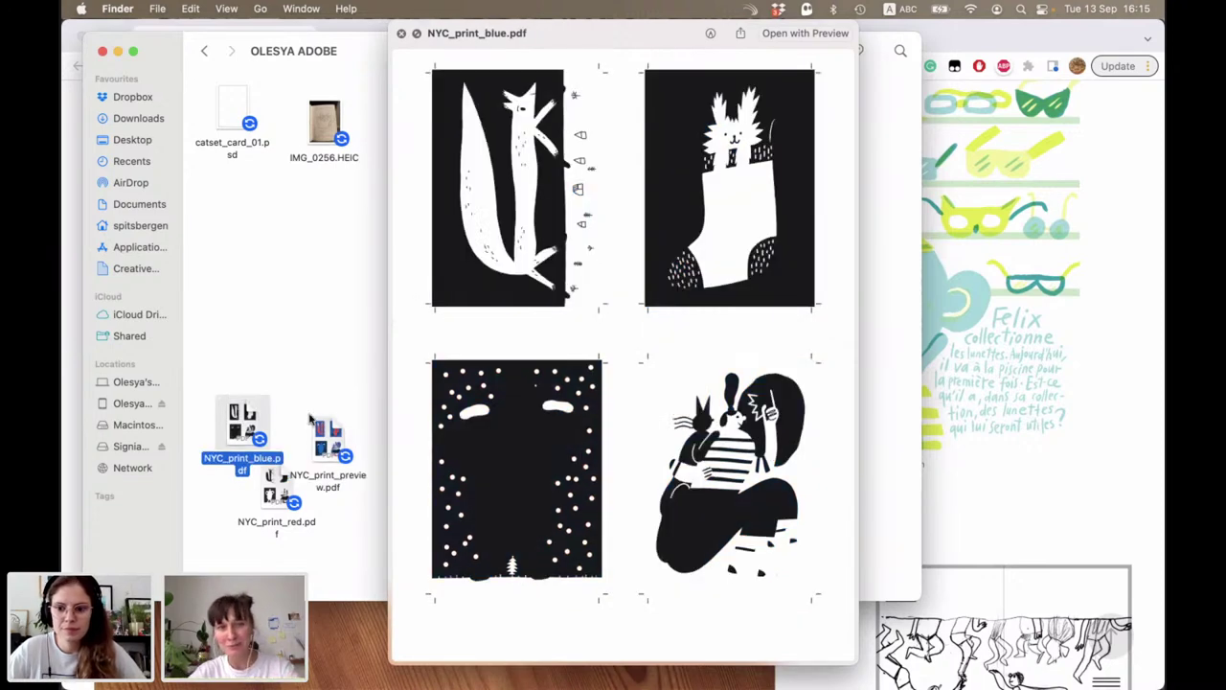
pyautogui.press('Down')
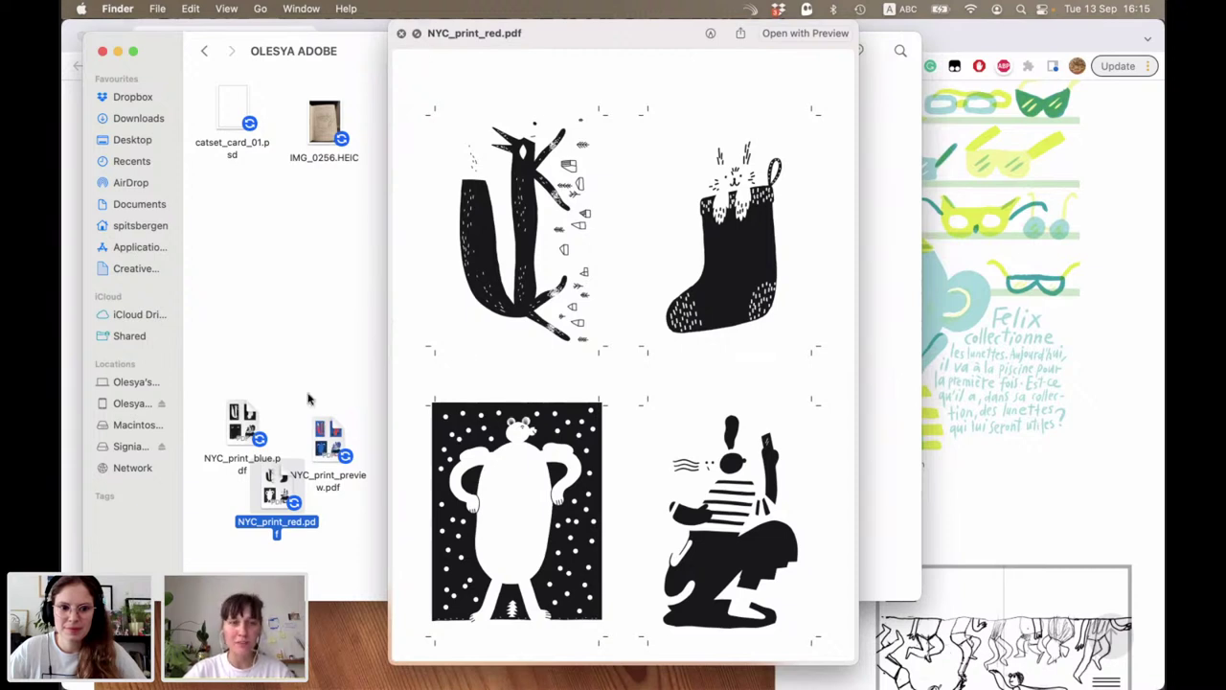
pyautogui.click(344, 439)
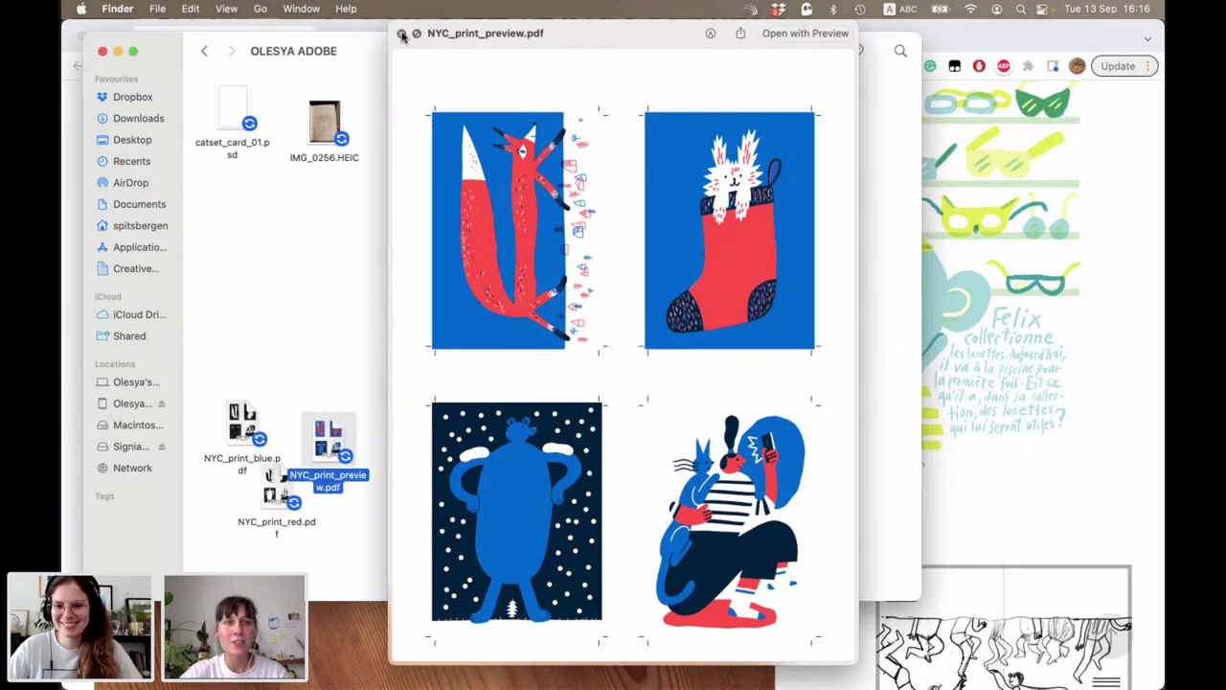
# Step: Close the Quick Look print preview to return to the OLESYA ADOBE folder
pyautogui.press('space')
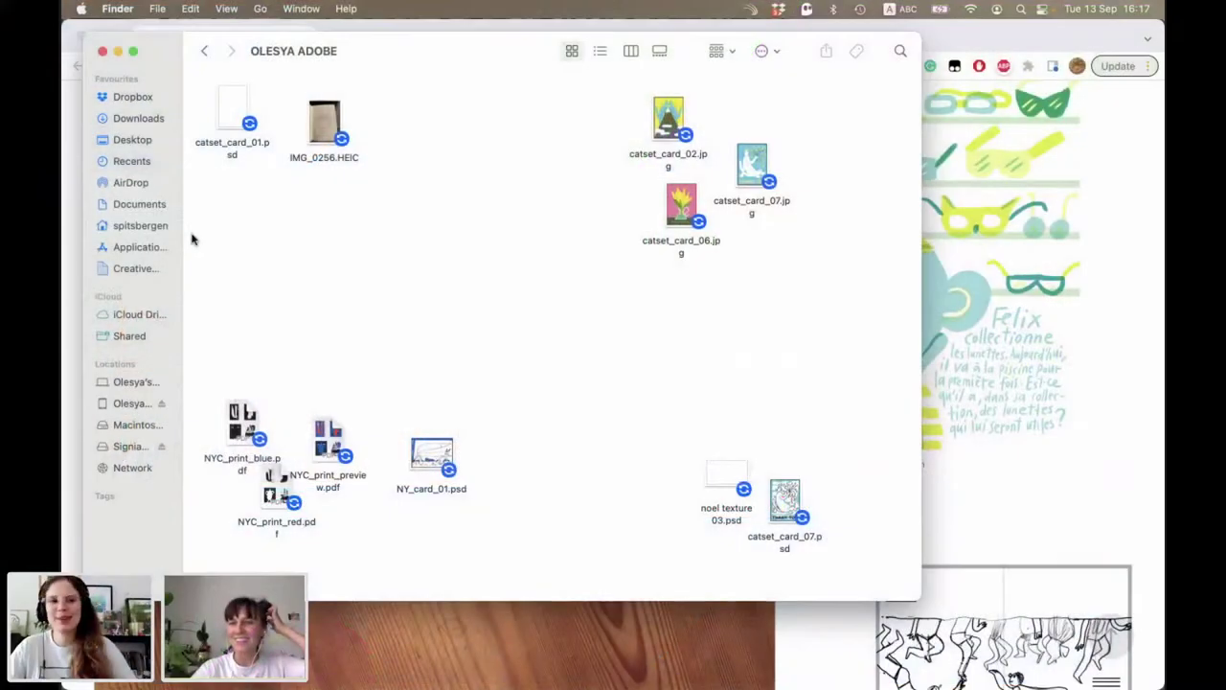
# Step: Quick Look catset_card_02.jpg, browse through catset_card_06.jpg to noel texture 03.psd, then close the preview
pyautogui.click(667, 120)
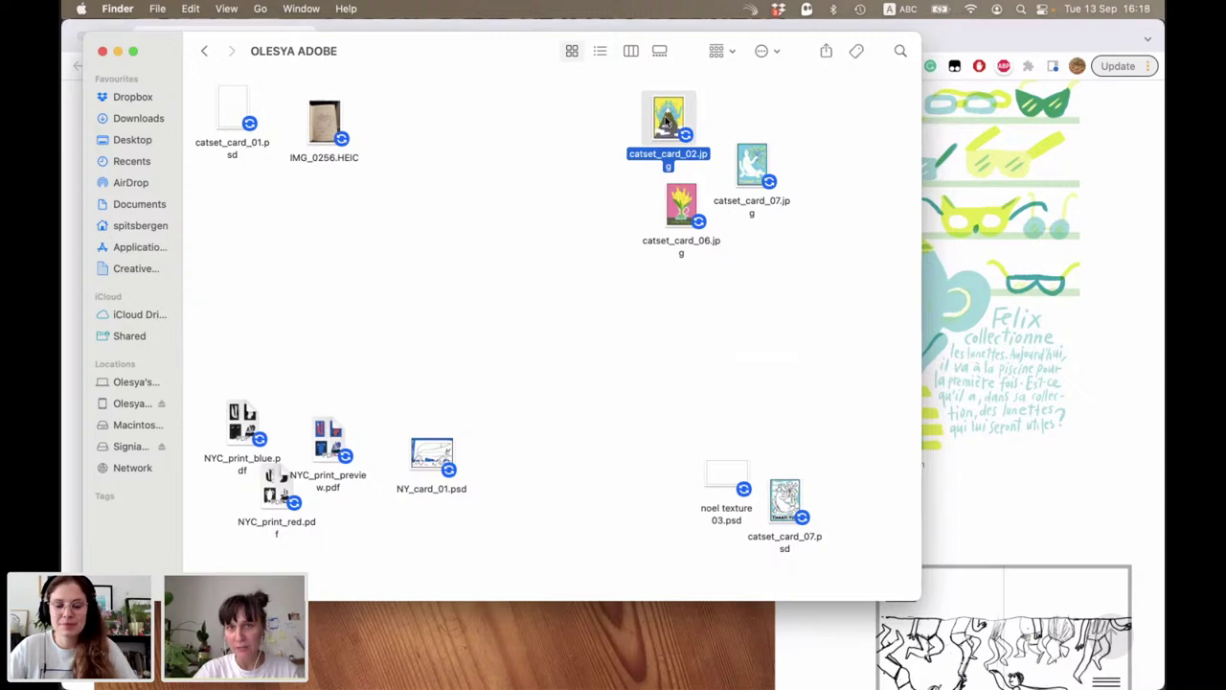
pyautogui.press('space')
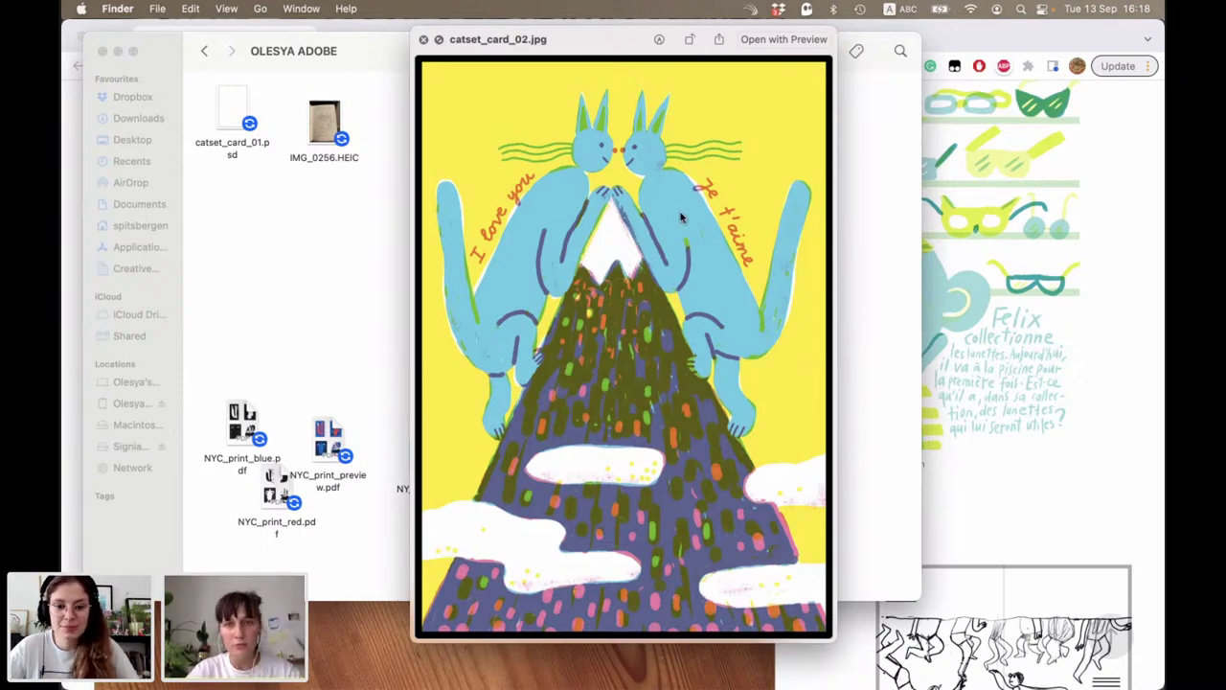
pyautogui.press('Right')
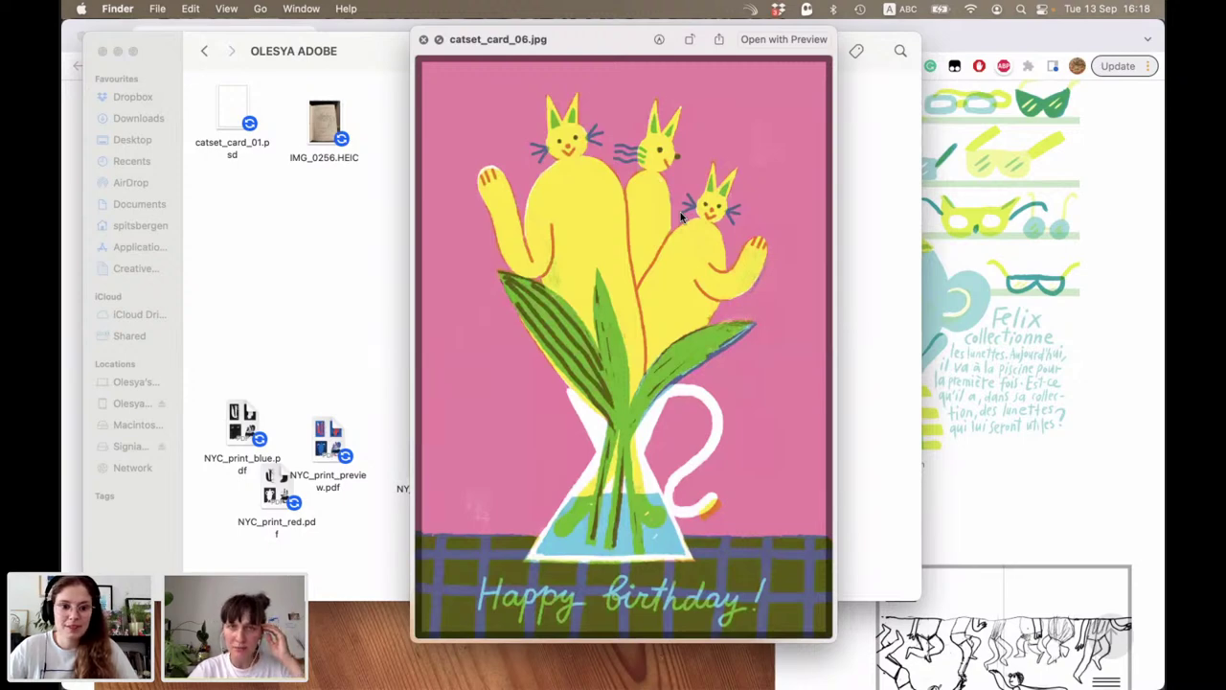
pyautogui.press('Right')
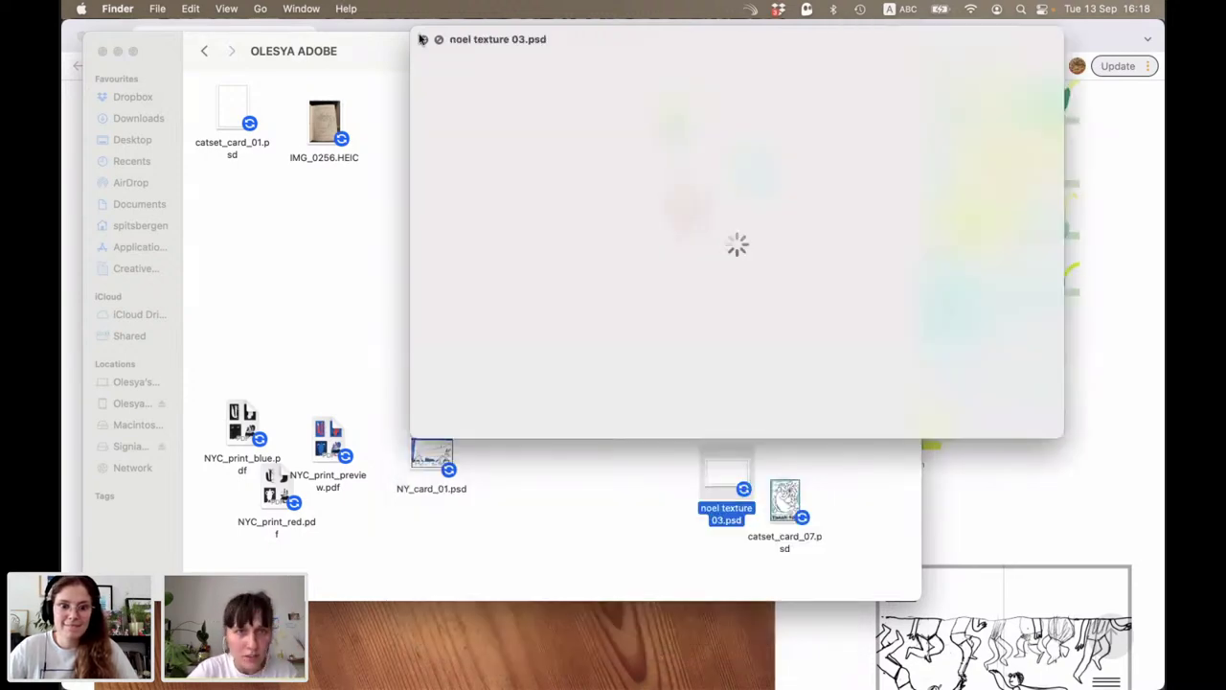
pyautogui.click(422, 39)
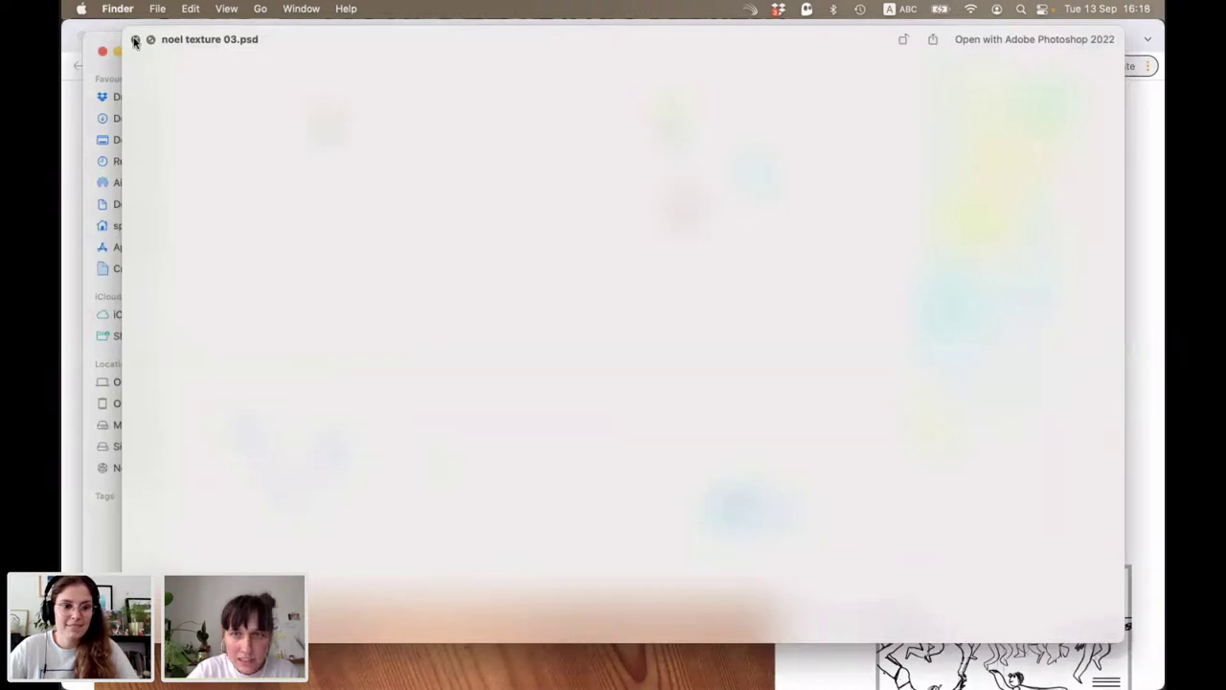
pyautogui.click(135, 39)
# Step: Preview the THANK YOU cat card catset_card_07.jpg, close it, and reselect catset_card_02.jpg
pyautogui.click(752, 171)
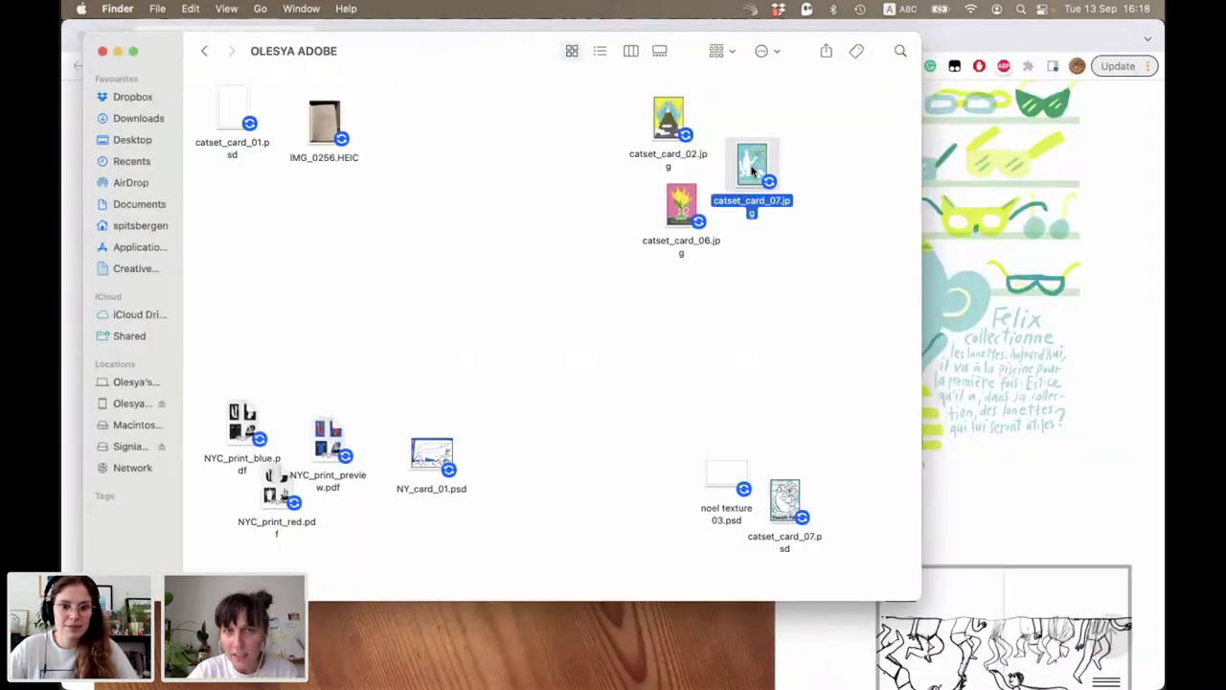
pyautogui.press('space')
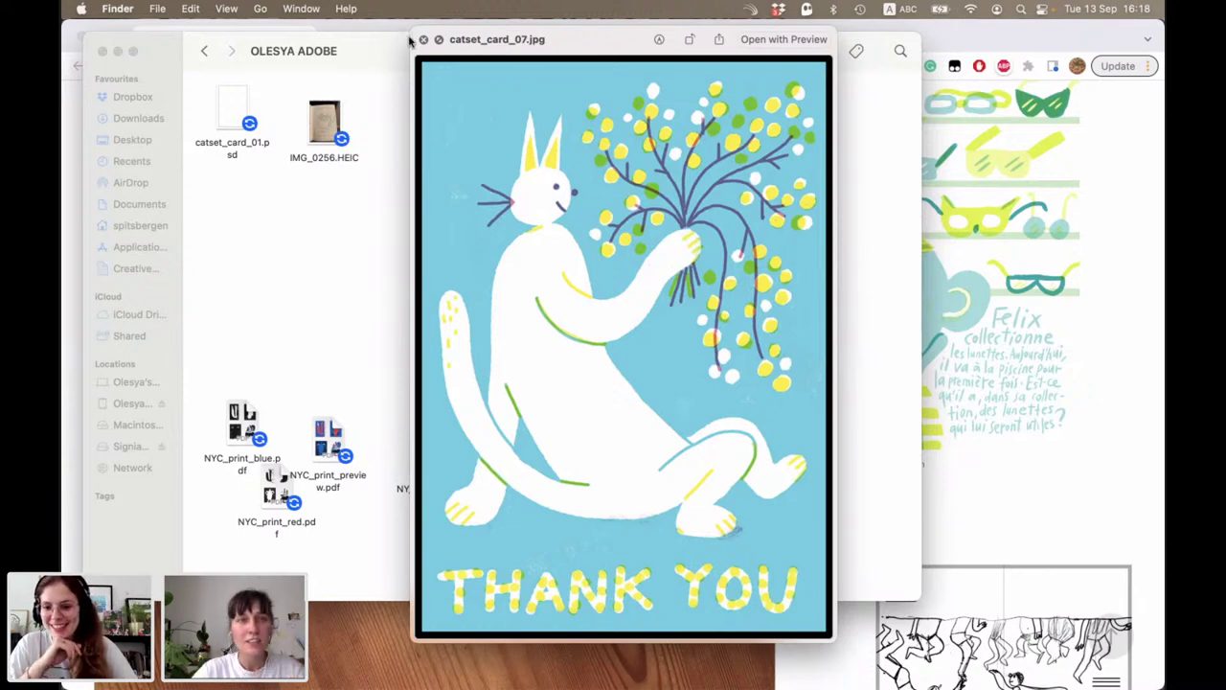
pyautogui.click(424, 39)
pyautogui.click(671, 113)
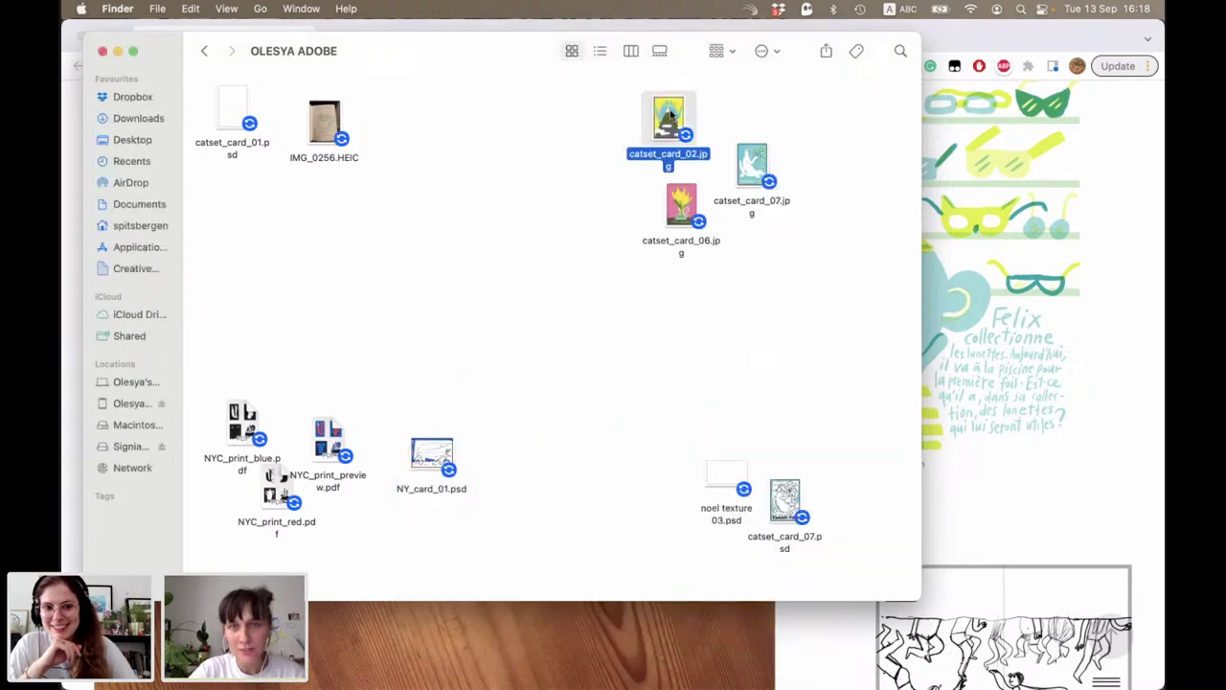
pyautogui.press('space')
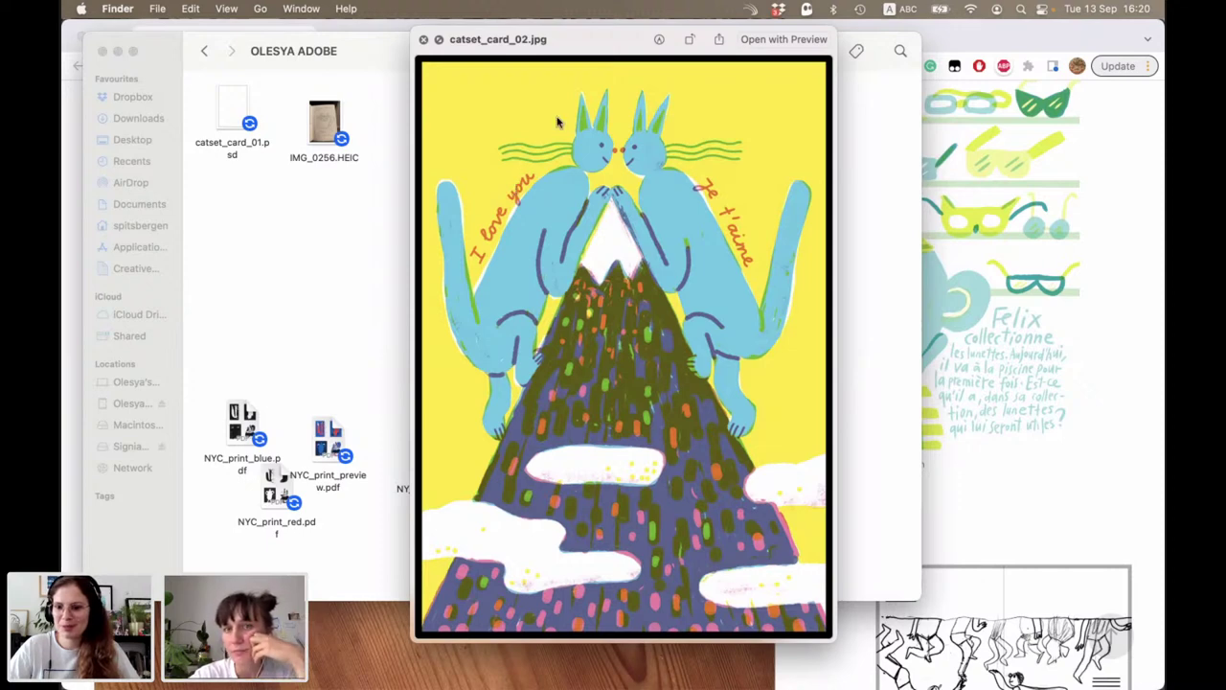
pyautogui.click(423, 39)
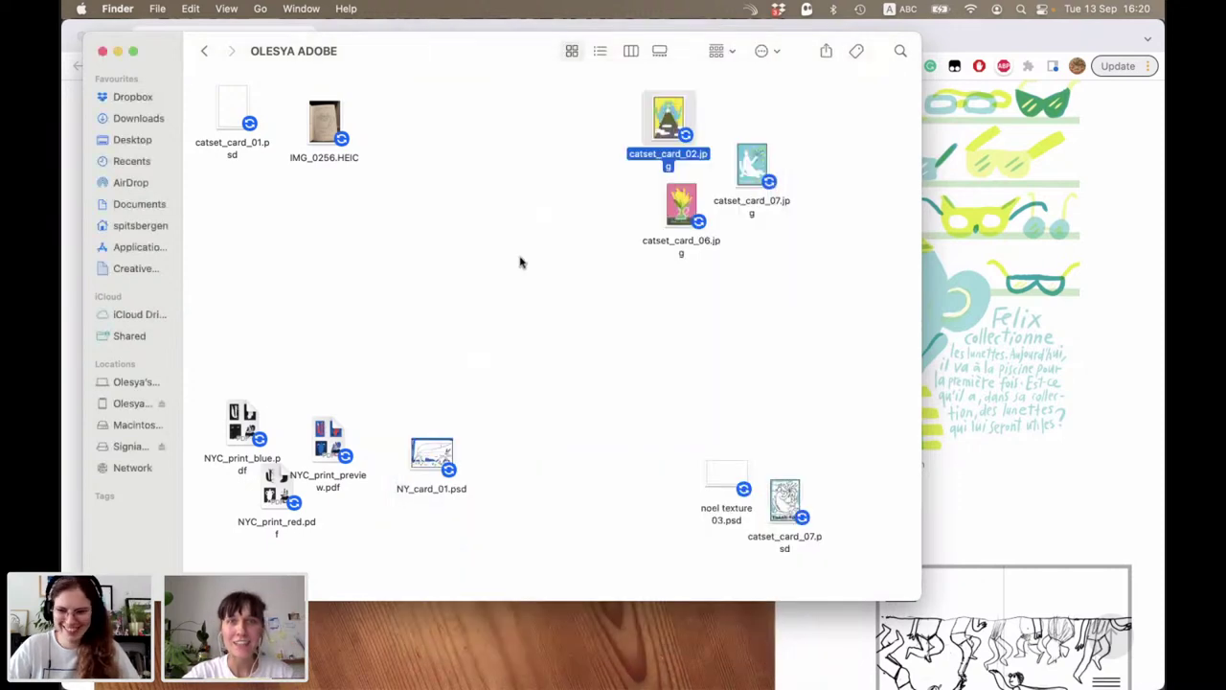
pyautogui.click(520, 262)
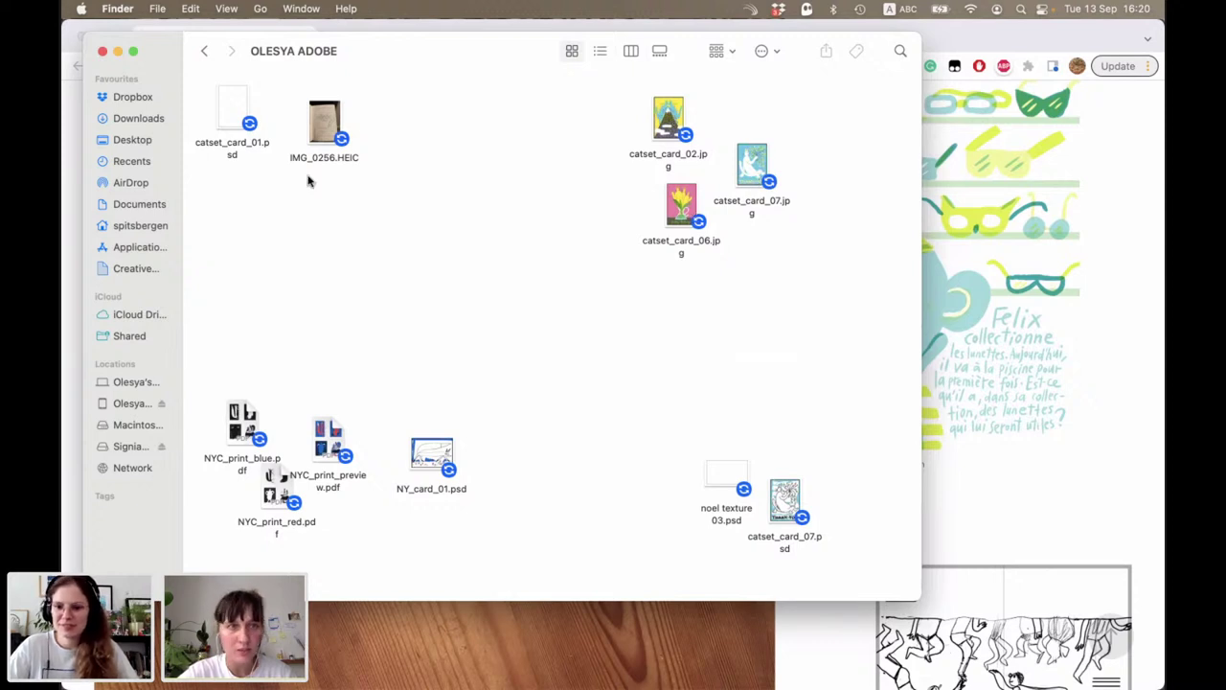
pyautogui.click(326, 121)
pyautogui.press('space')
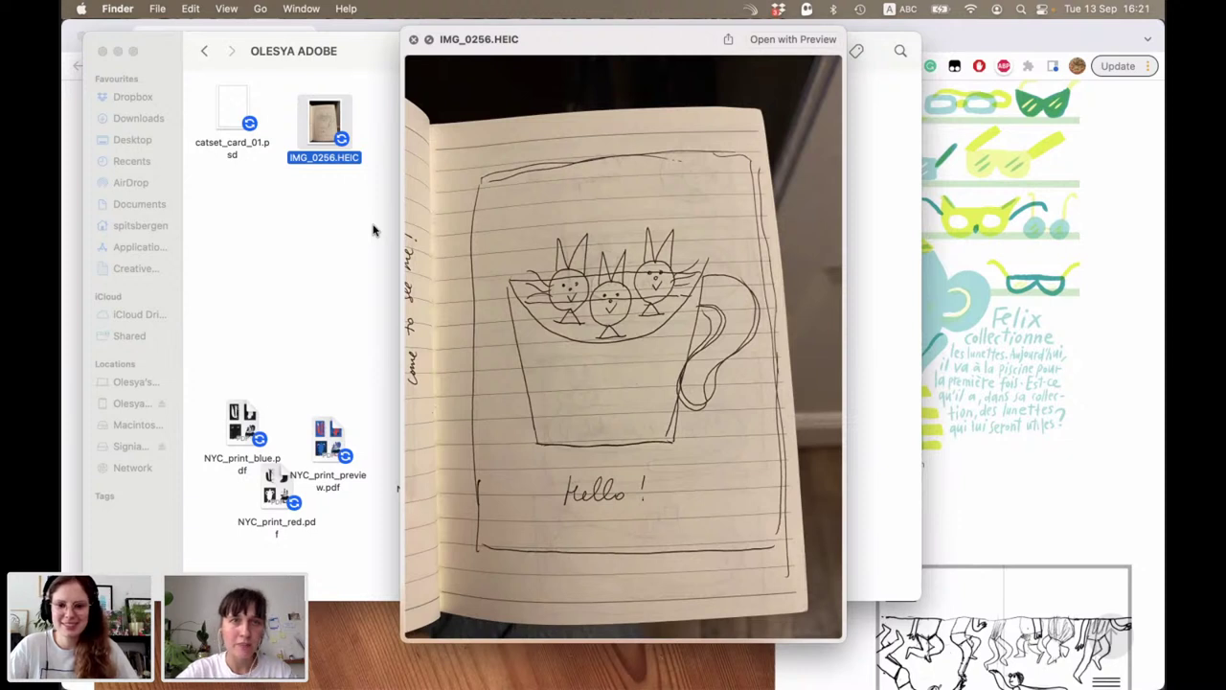
pyautogui.press('space')
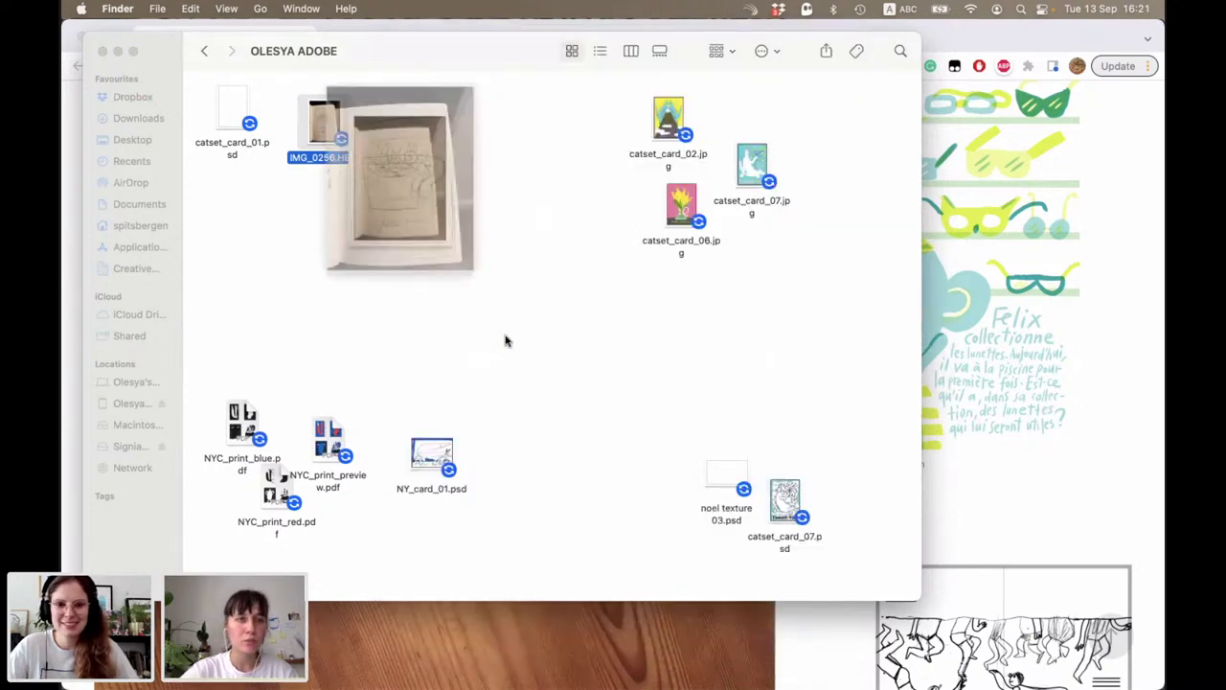
pyautogui.press('Left')
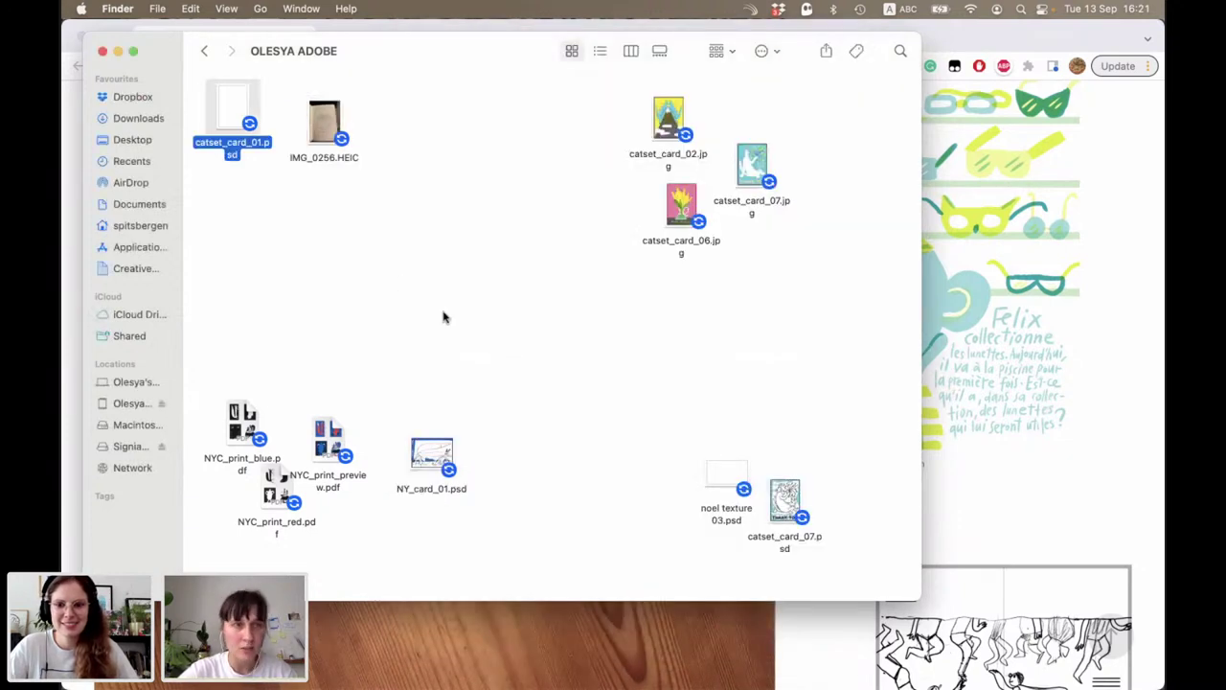
# Step: In catset_card_01.psd, read the Image Size in millimetres (104,99 × 148 mm, 600 ppi), then cancel
pyautogui.click(760, 668)
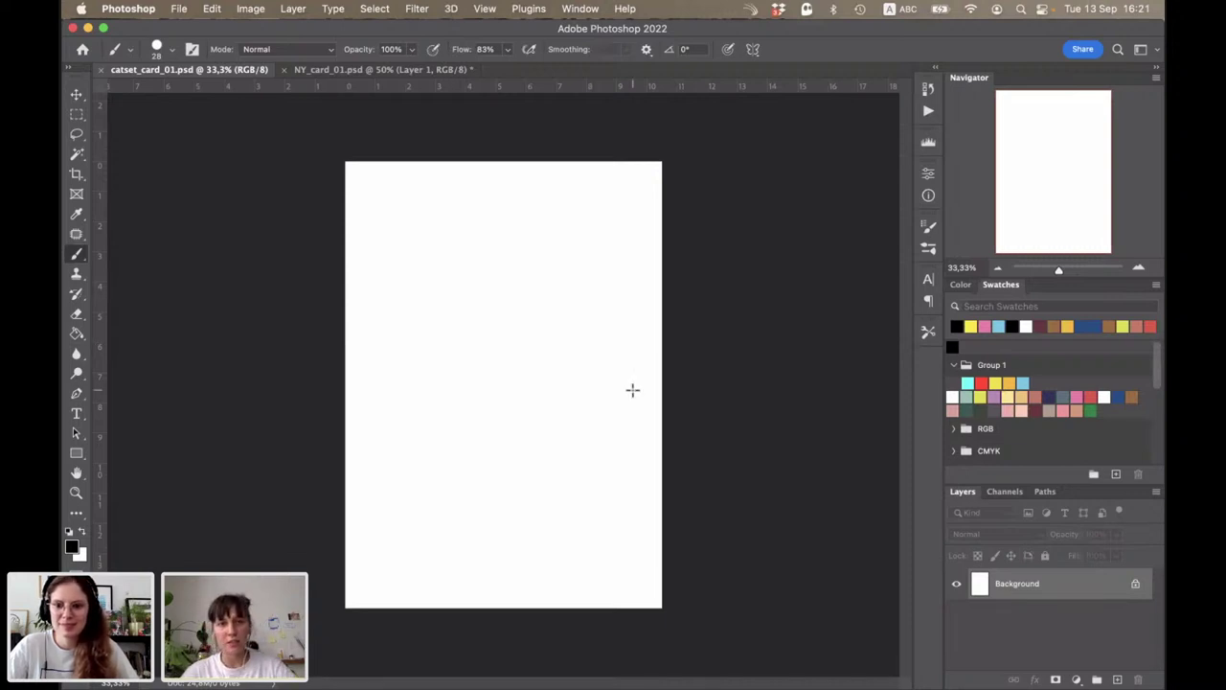
pyautogui.click(182, 11)
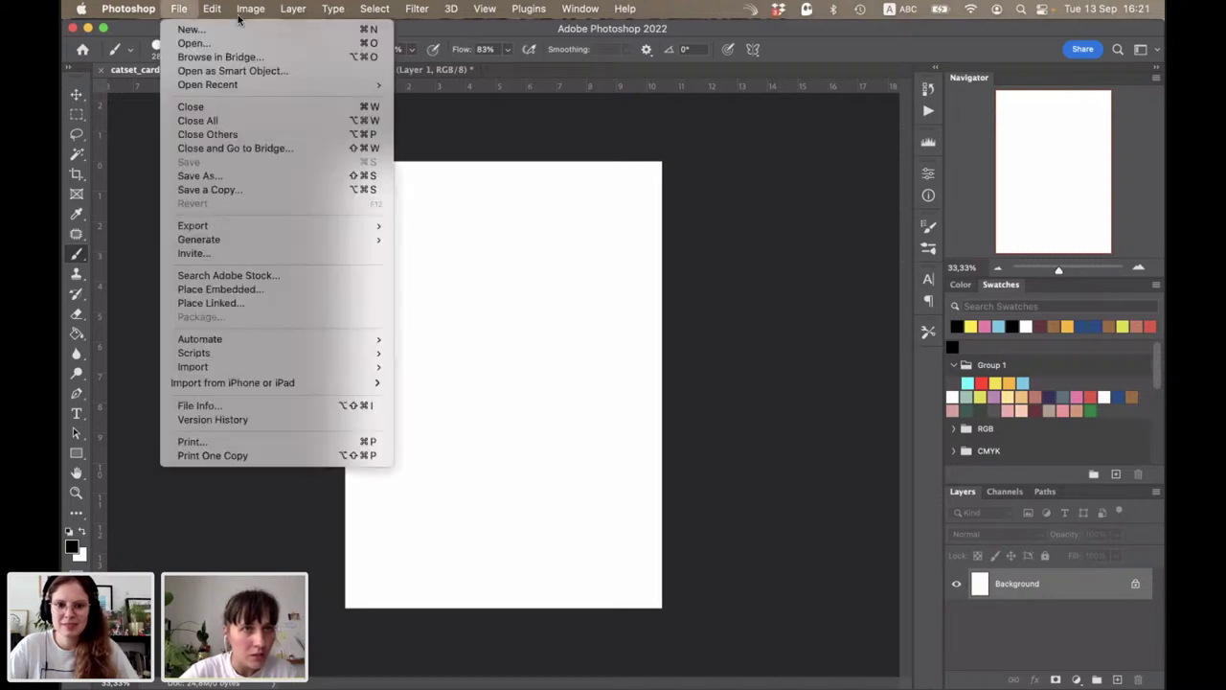
pyautogui.moveTo(250, 9)
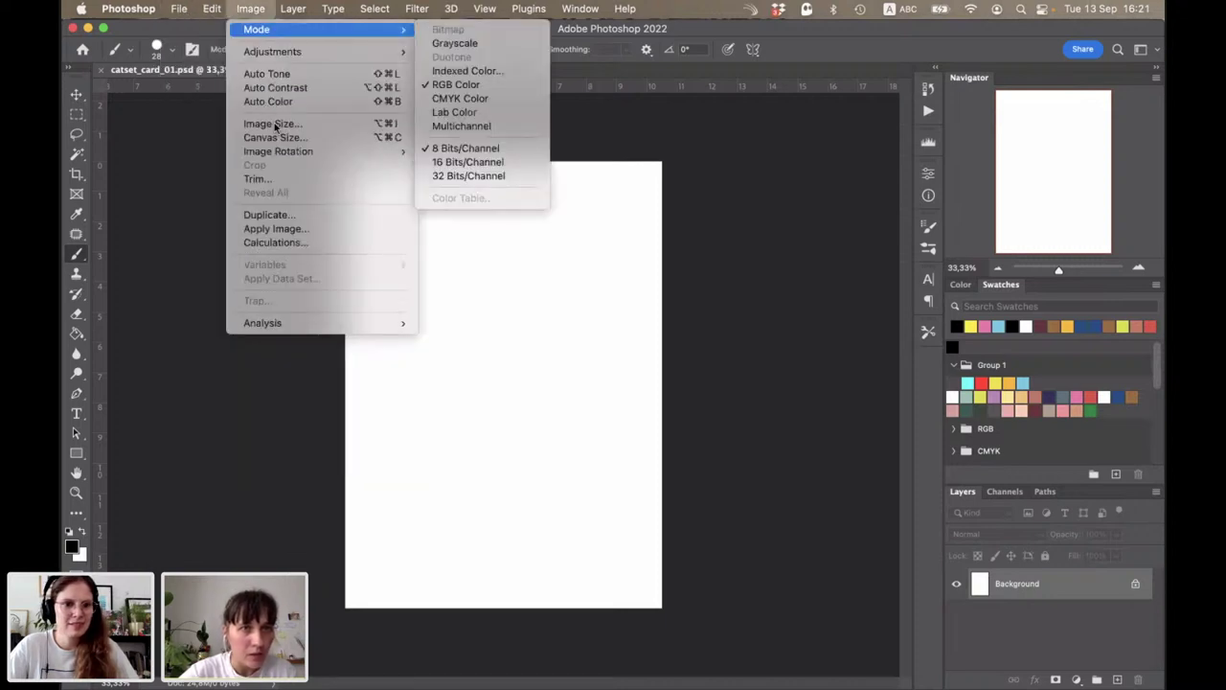
pyautogui.click(274, 125)
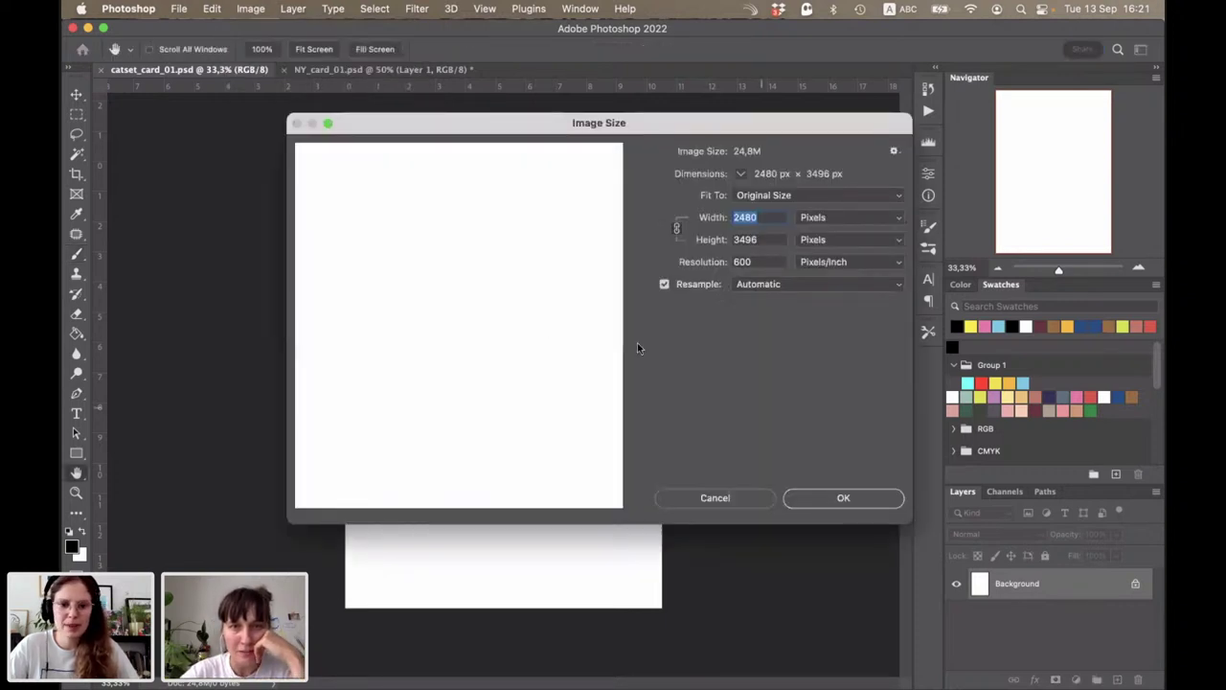
pyautogui.click(814, 217)
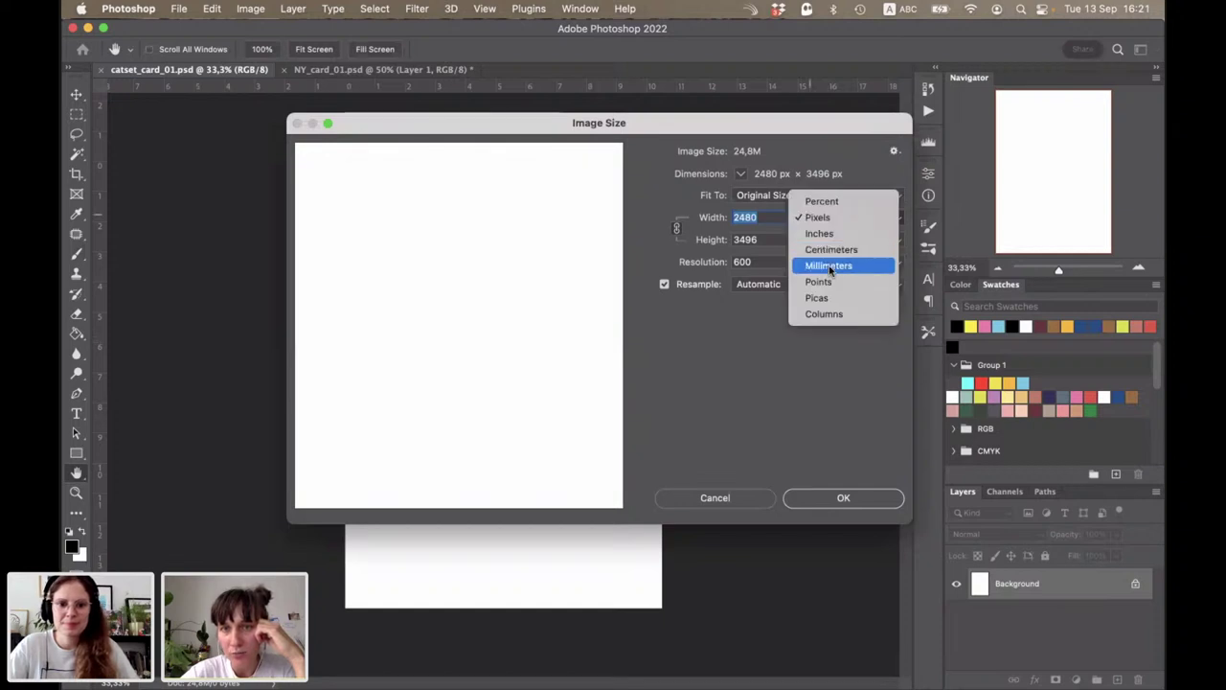
pyautogui.press('Return')
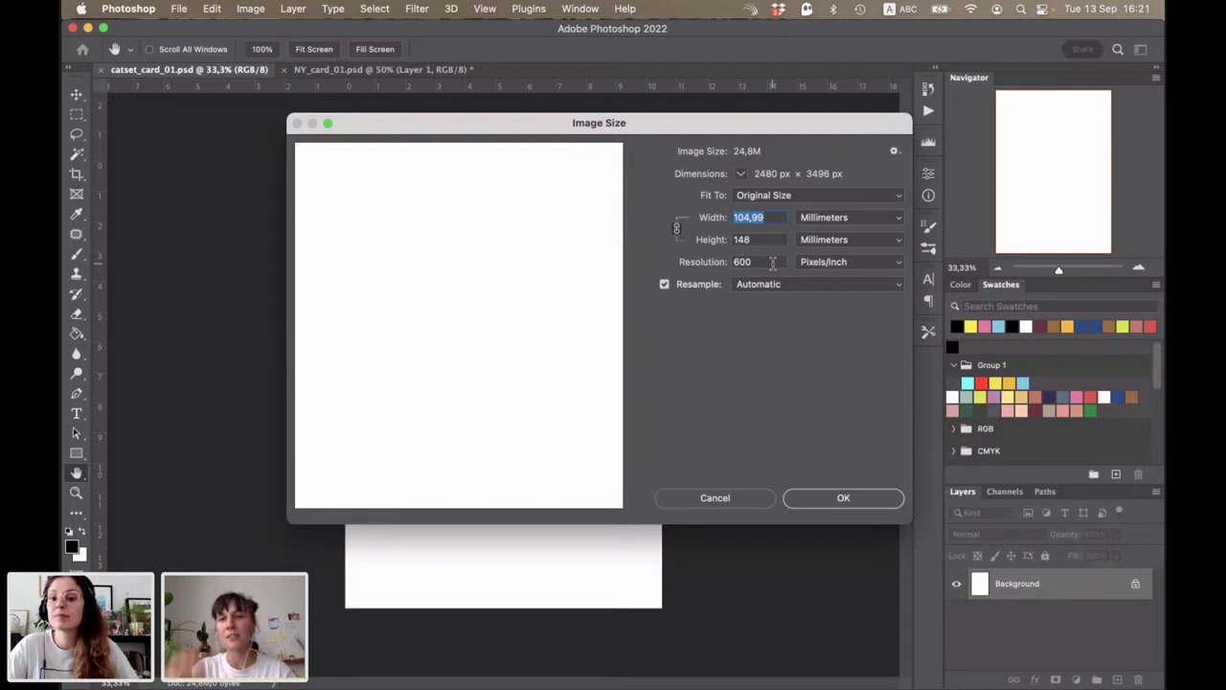
pyautogui.click(719, 498)
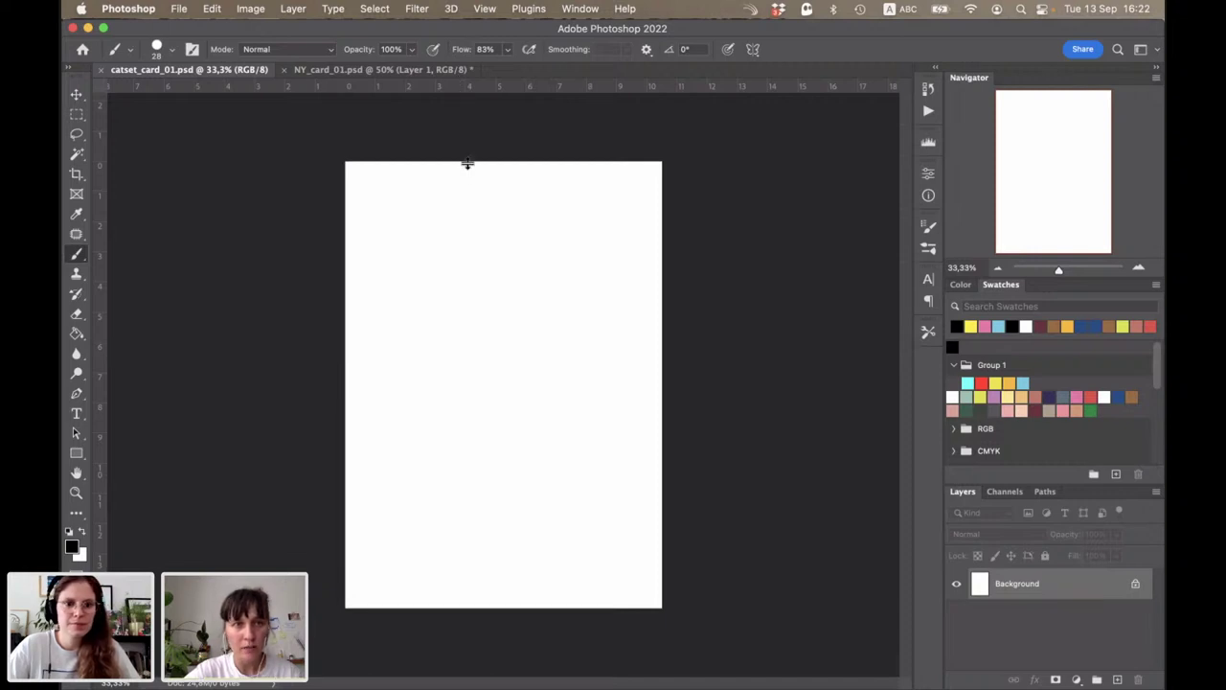
# Step: Drag guides from the rulers to the top, left, bottom and right canvas edges
pyautogui.moveTo(456, 104); pyautogui.dragTo(467, 161)
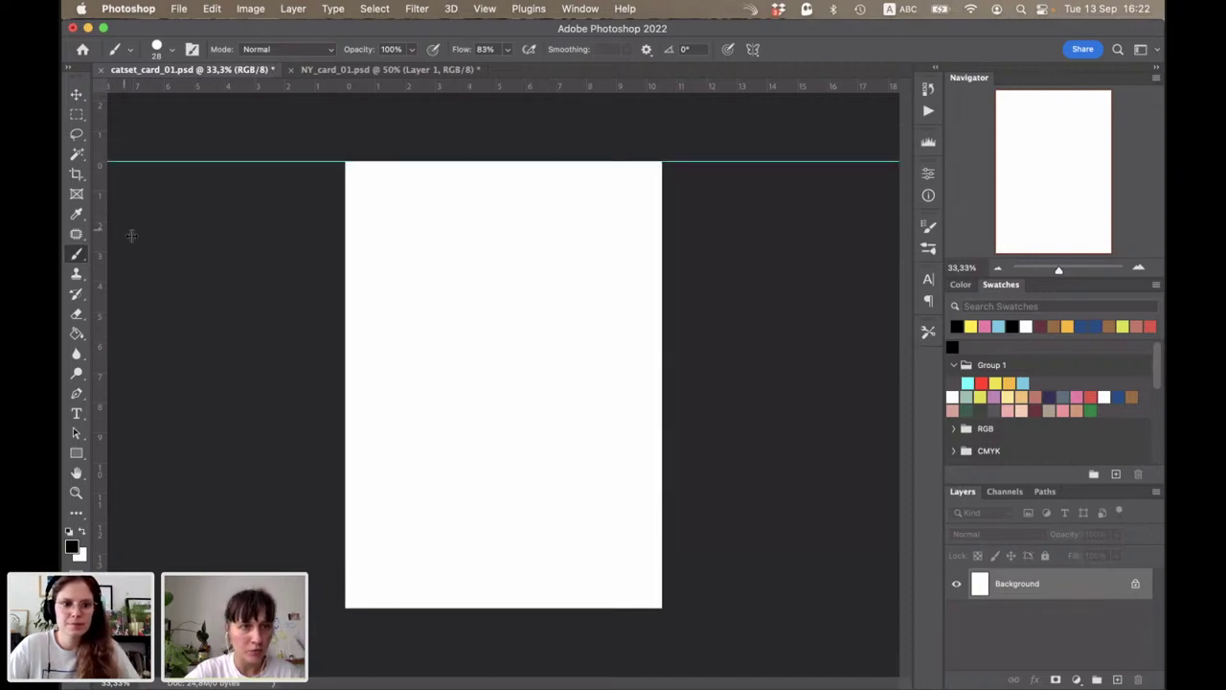
pyautogui.moveTo(103, 234); pyautogui.dragTo(346, 240)
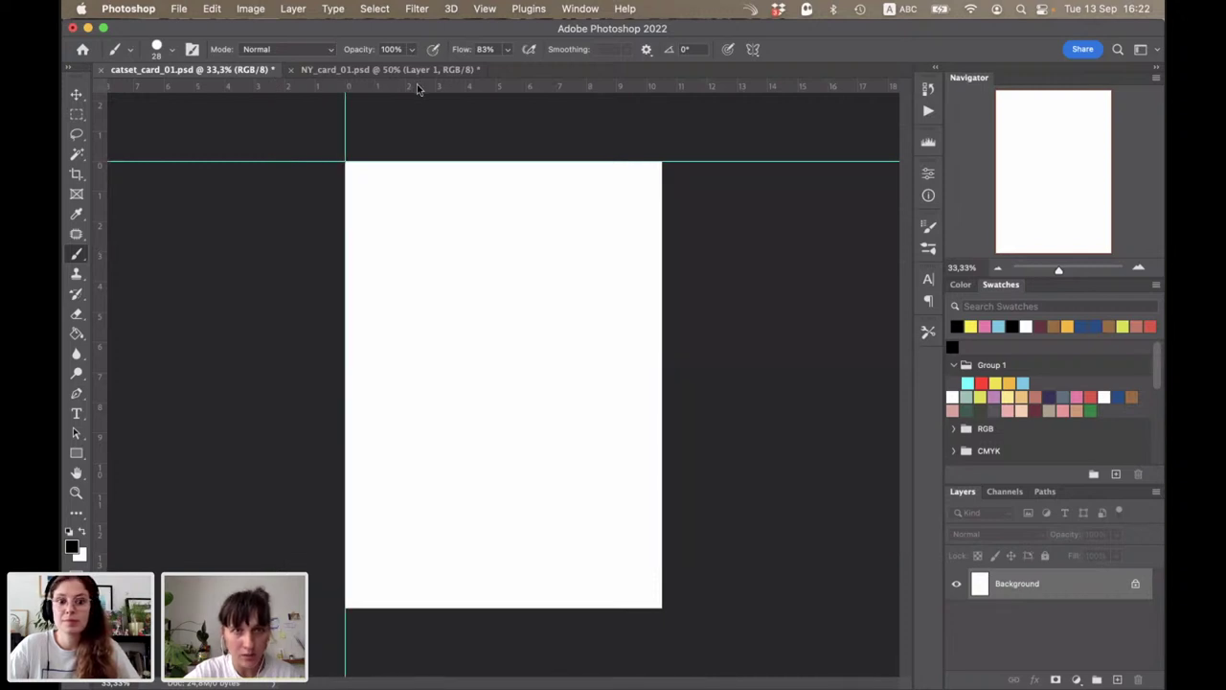
pyautogui.moveTo(417, 88)
pyautogui.mouseDown()
pyautogui.moveTo(443, 605)
pyautogui.moveTo(443, 588)
pyautogui.mouseUp()
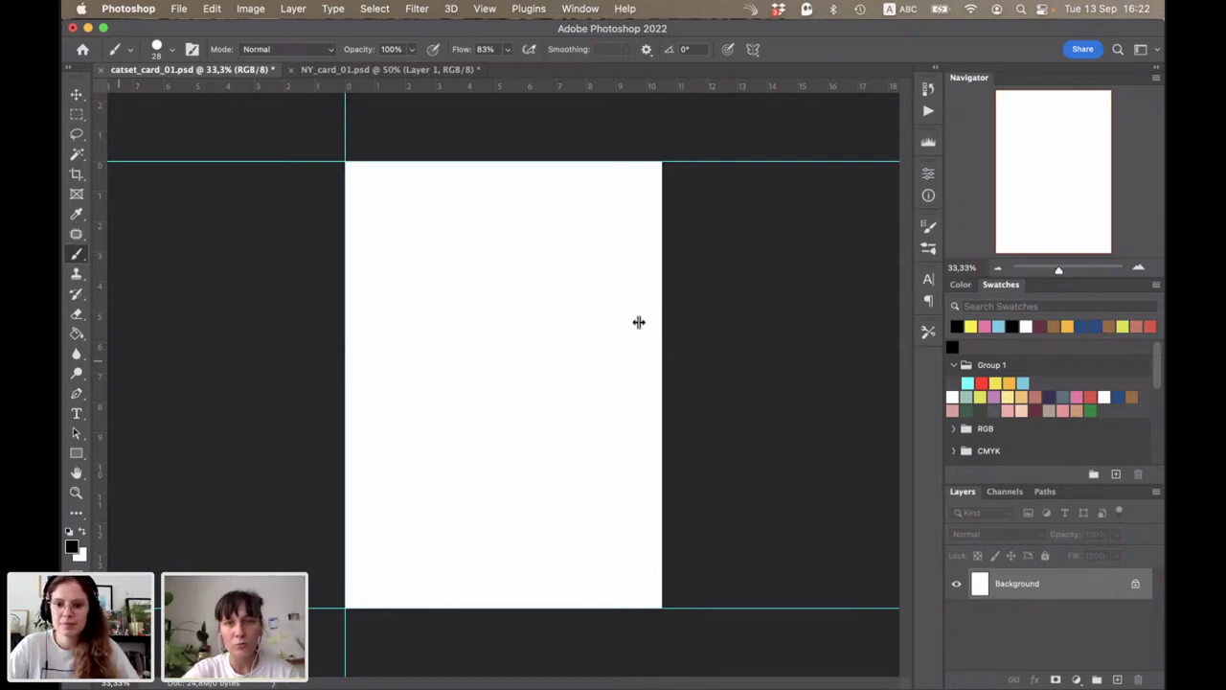
pyautogui.moveTo(638, 322); pyautogui.dragTo(661, 316)
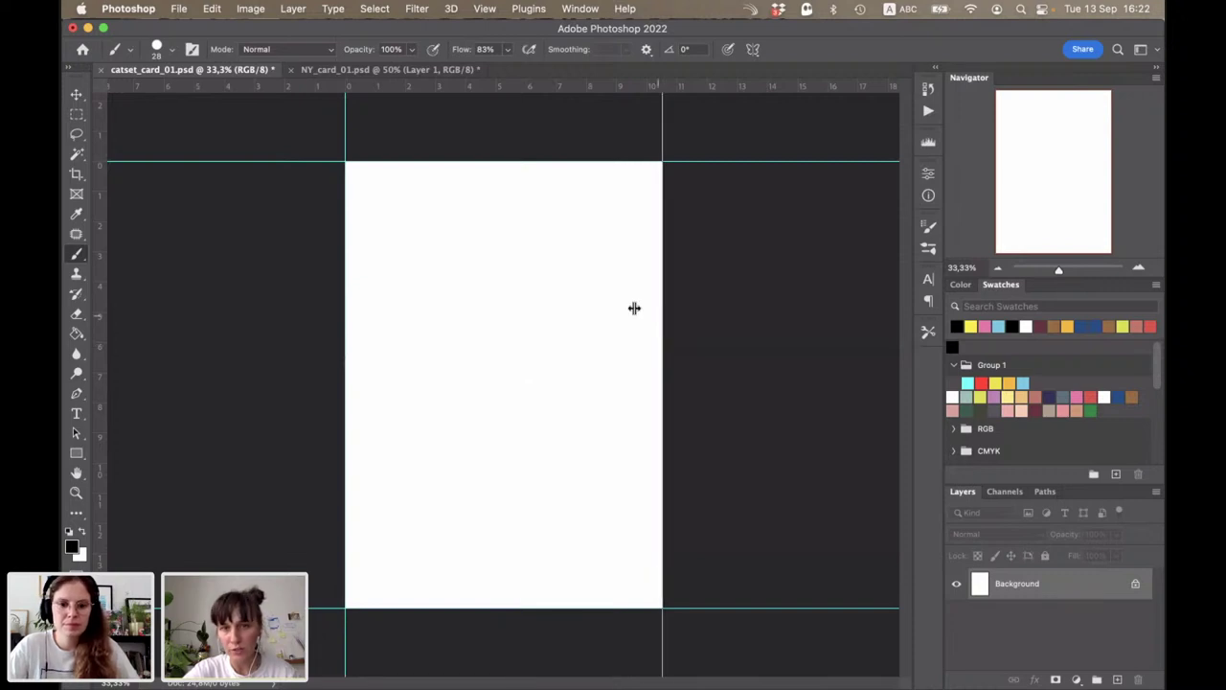
pyautogui.hotkey('ctrl', 'z')
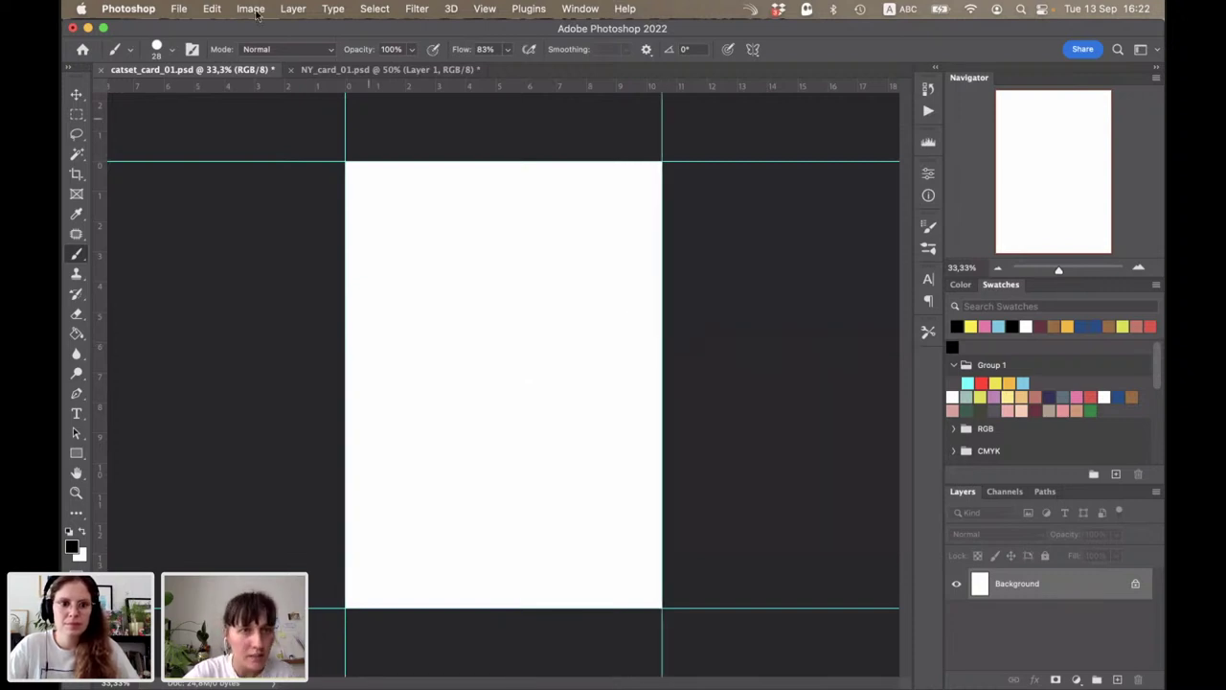
# Step: Add 4 mm relative width and height to the canvas in Canvas Size, anchored at the centre
pyautogui.click(251, 9)
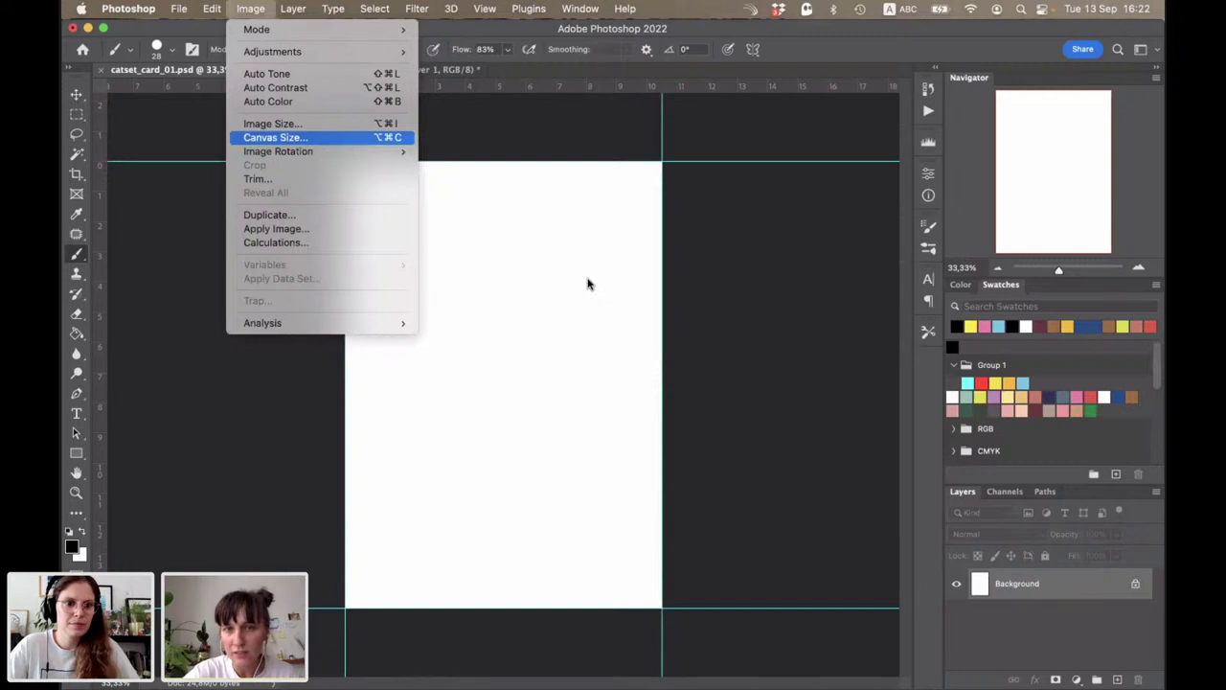
pyautogui.press('Return')
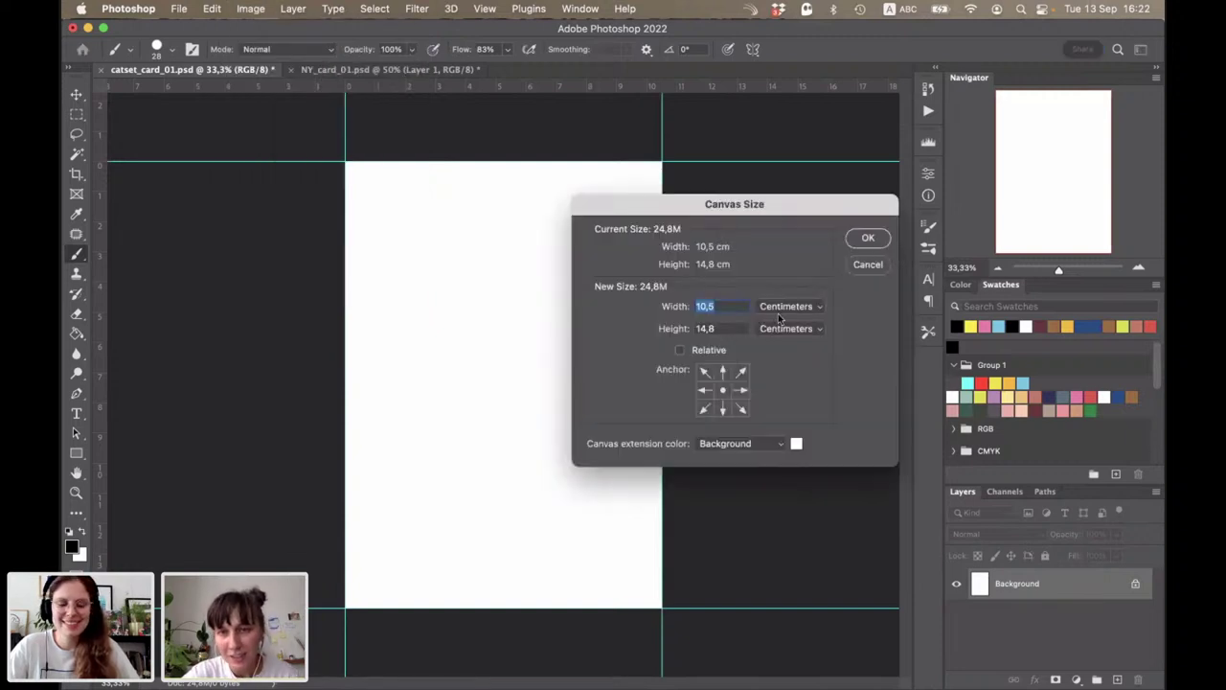
pyautogui.click(679, 350)
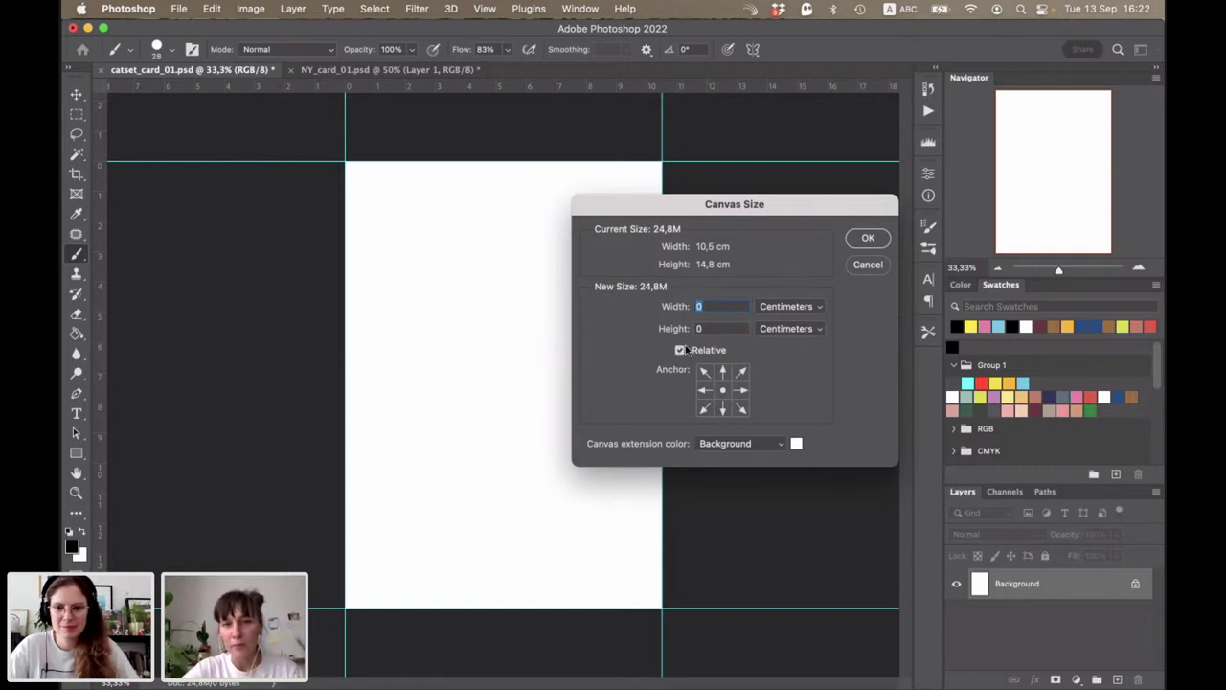
pyautogui.write('4')
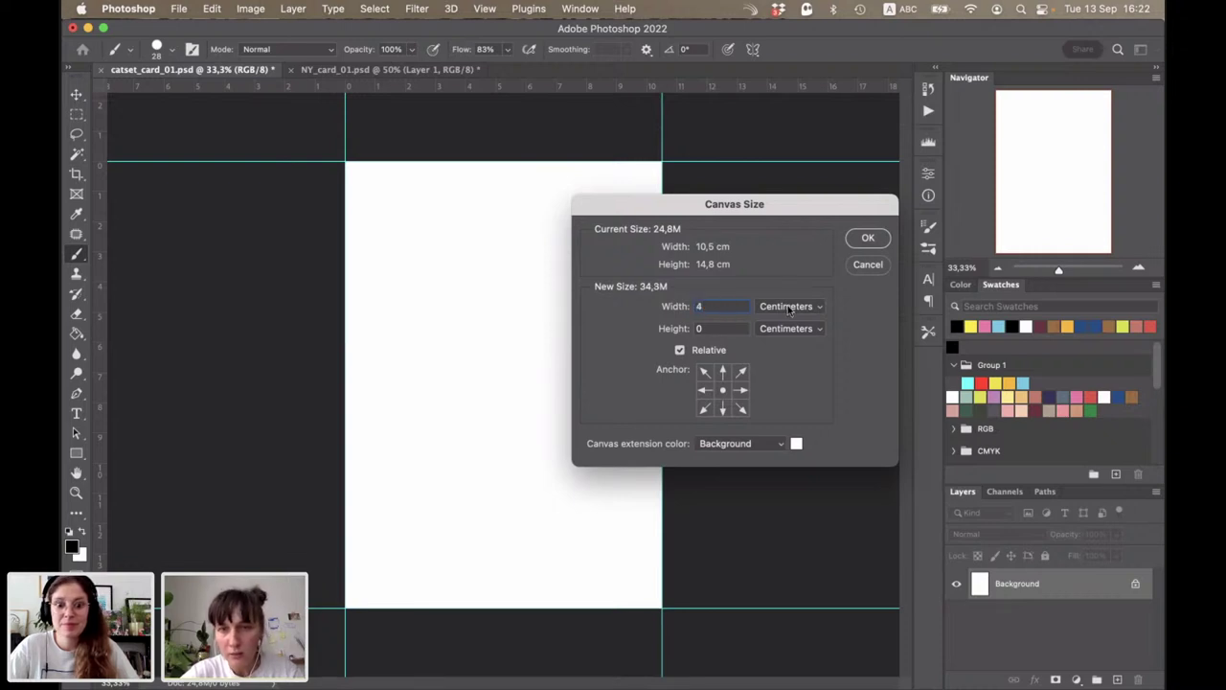
pyautogui.click(789, 309)
pyautogui.click(789, 322)
pyautogui.click(716, 305)
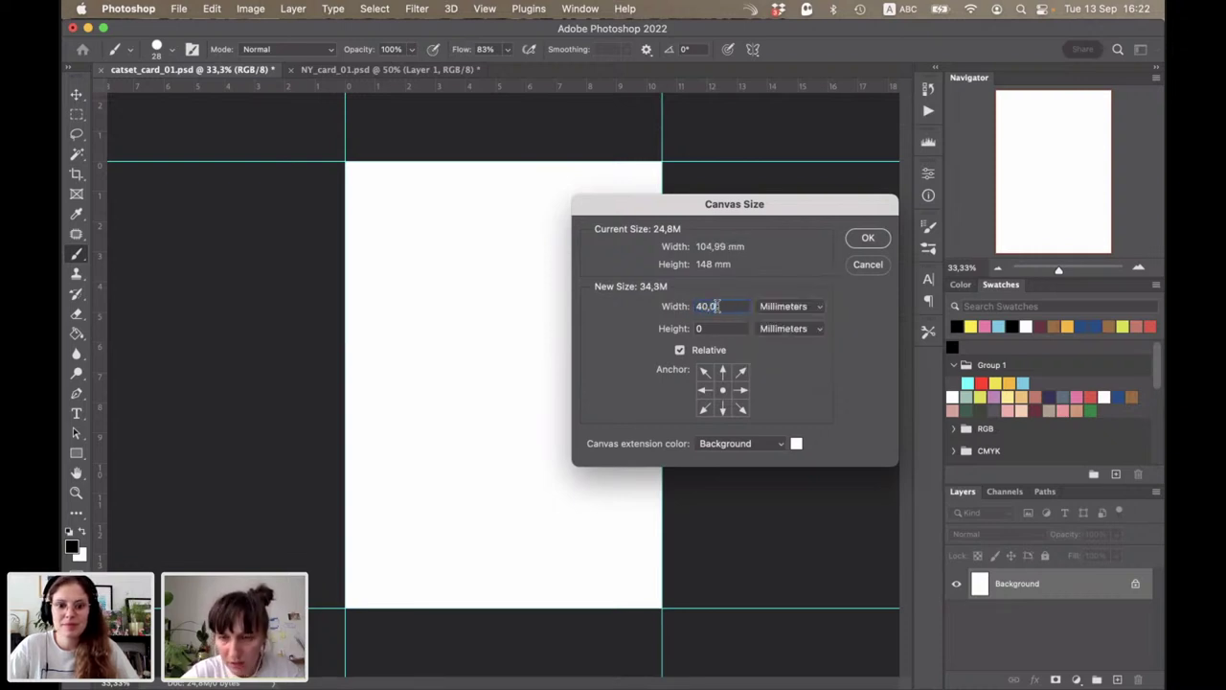
pyautogui.press('BackSpace')
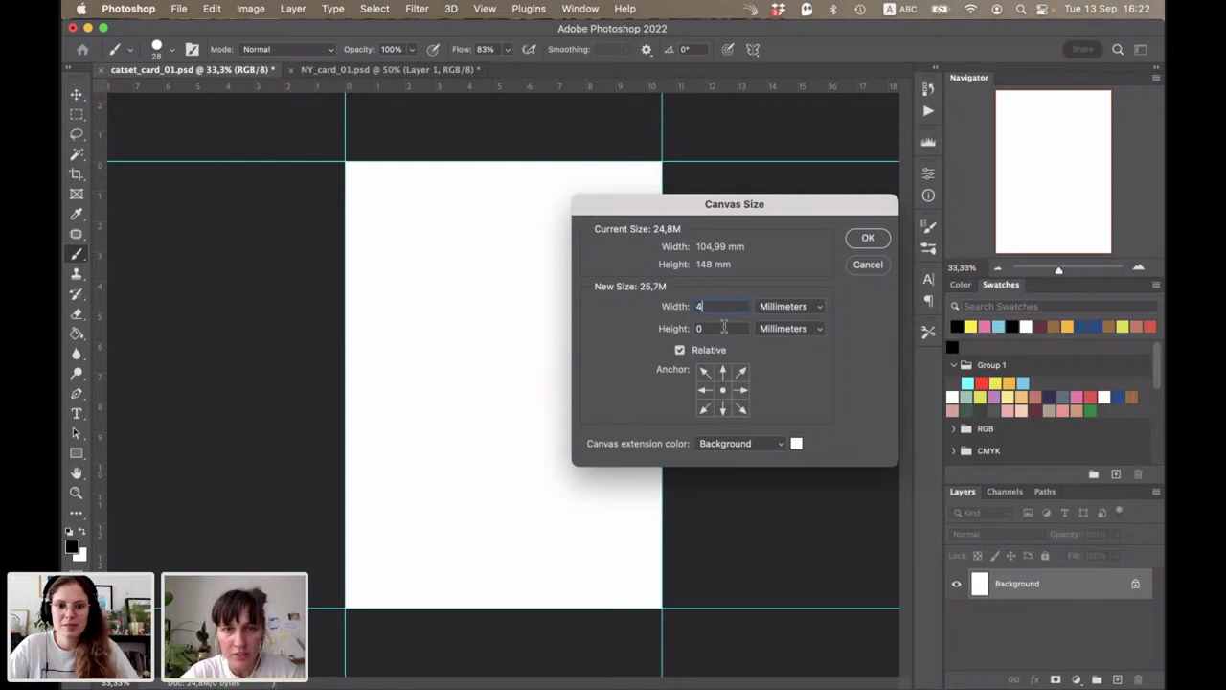
pyautogui.write('4')
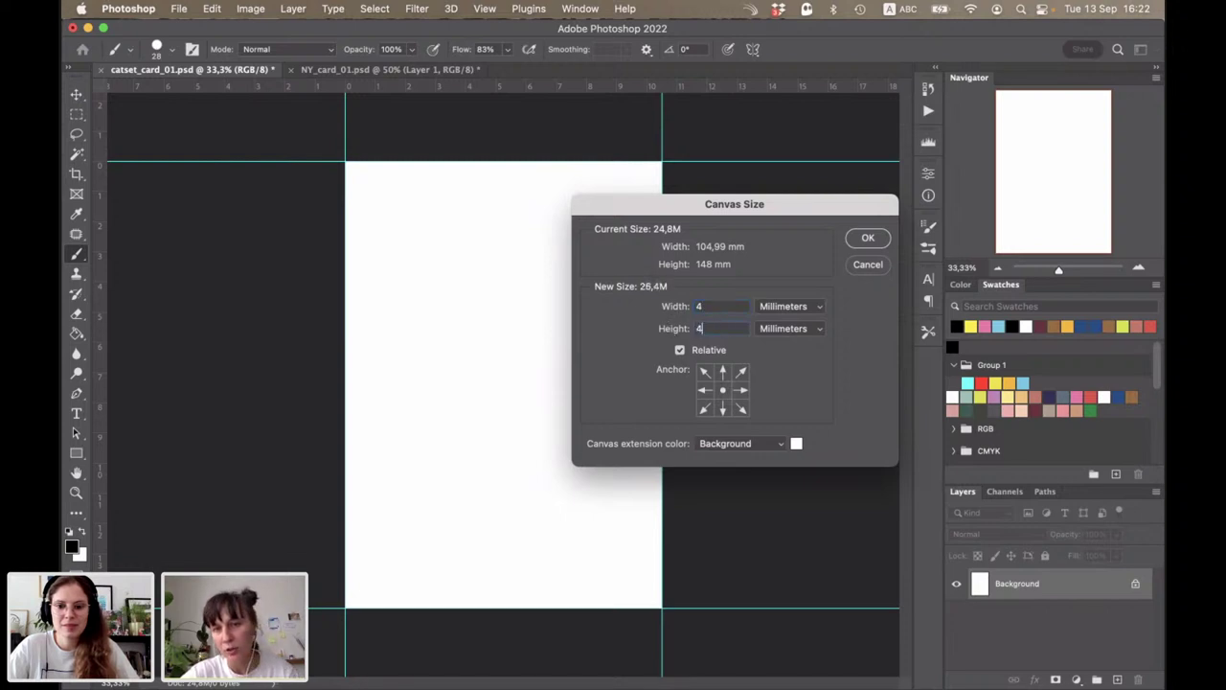
pyautogui.click(866, 238)
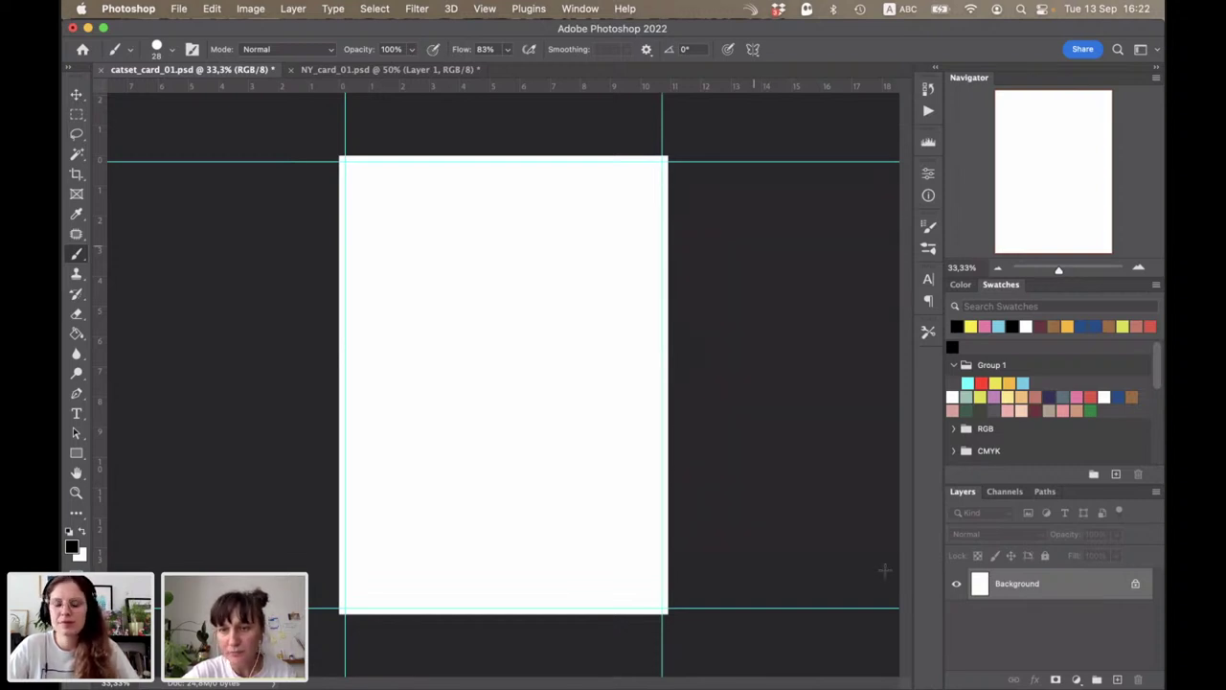
# Step: Create Layer 1, marquee-select the card area, then inverse the selection to the edge strip
pyautogui.click(1117, 679)
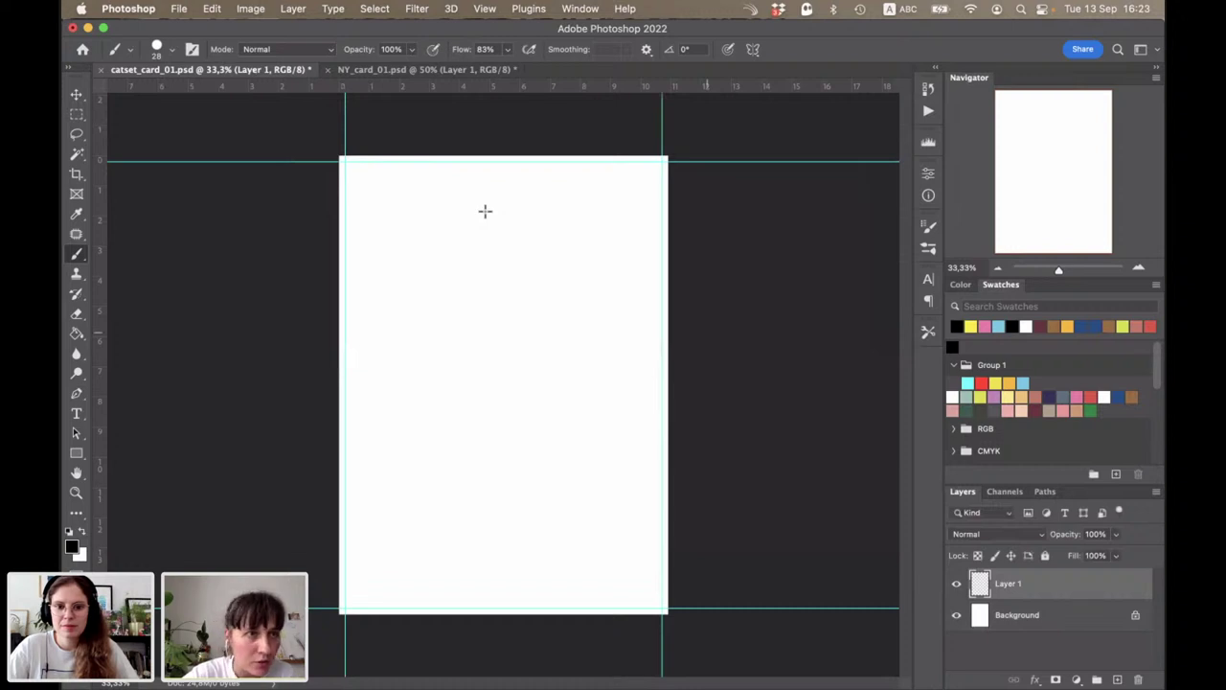
pyautogui.click(78, 116)
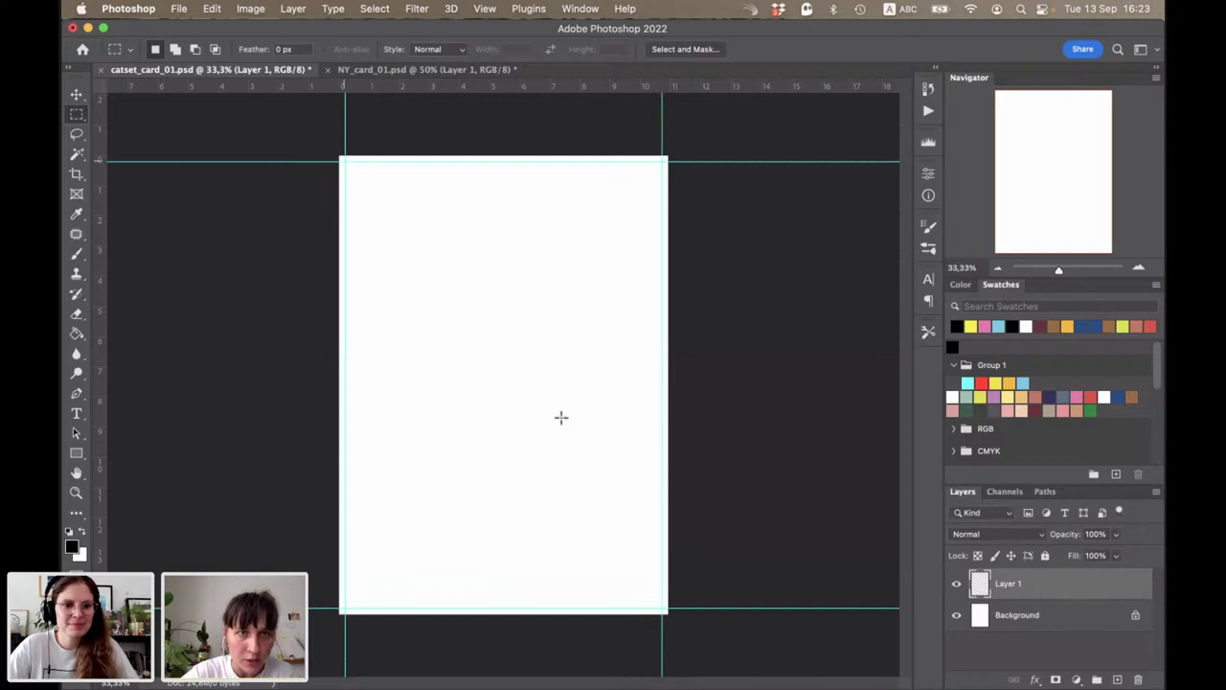
pyautogui.moveTo(345, 161); pyautogui.dragTo(661, 608)
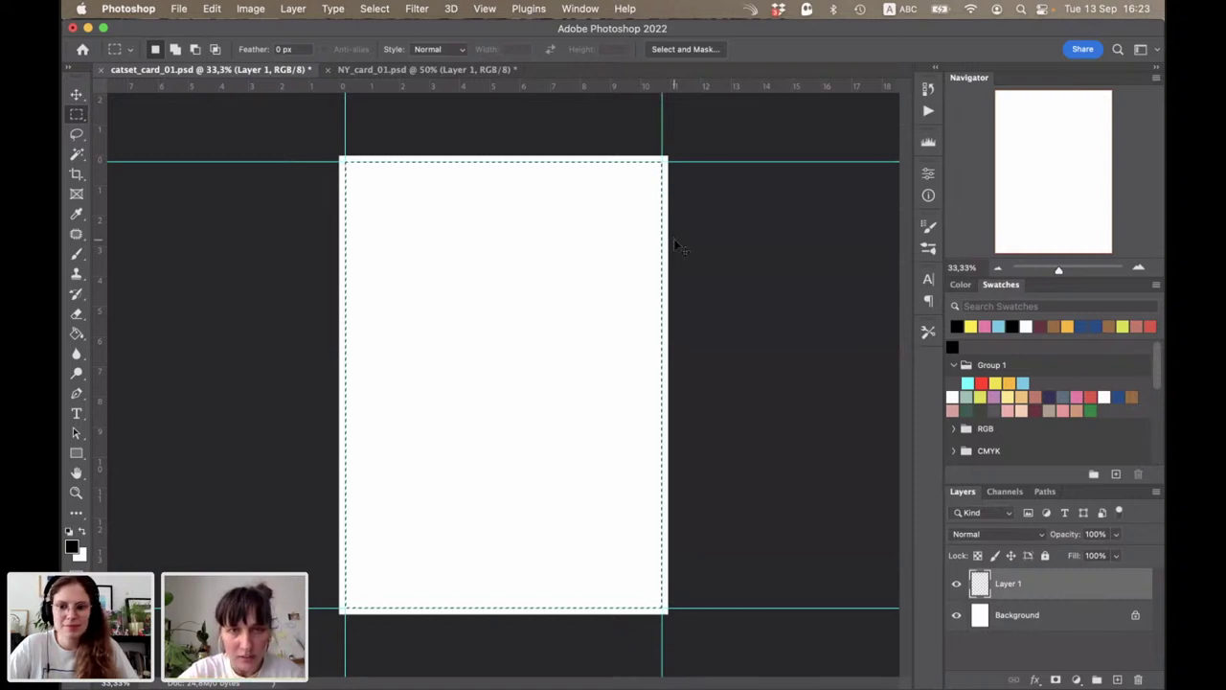
pyautogui.press('super+a')
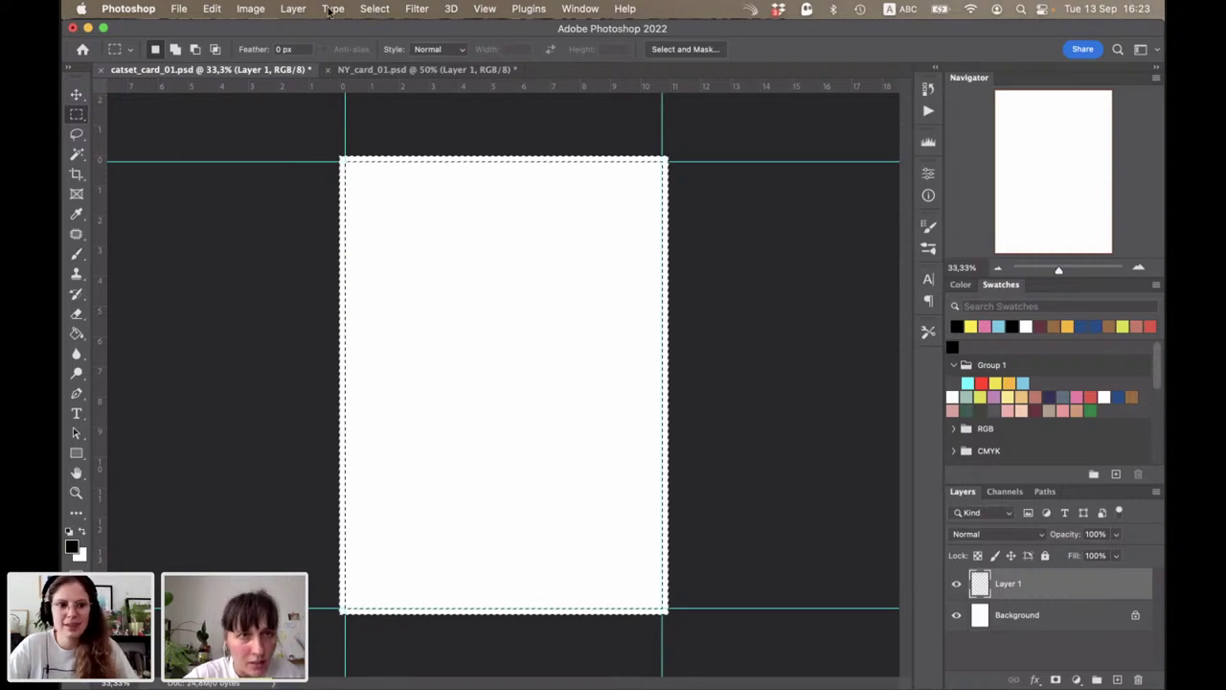
pyautogui.click(379, 11)
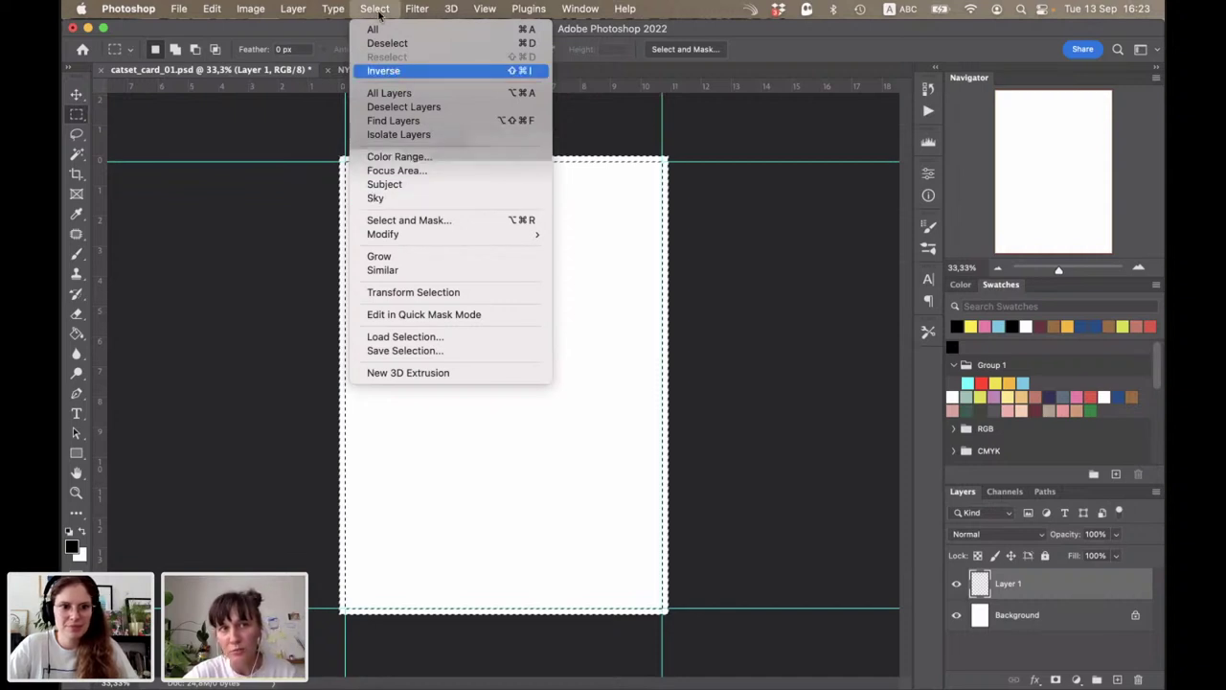
pyautogui.click(391, 70)
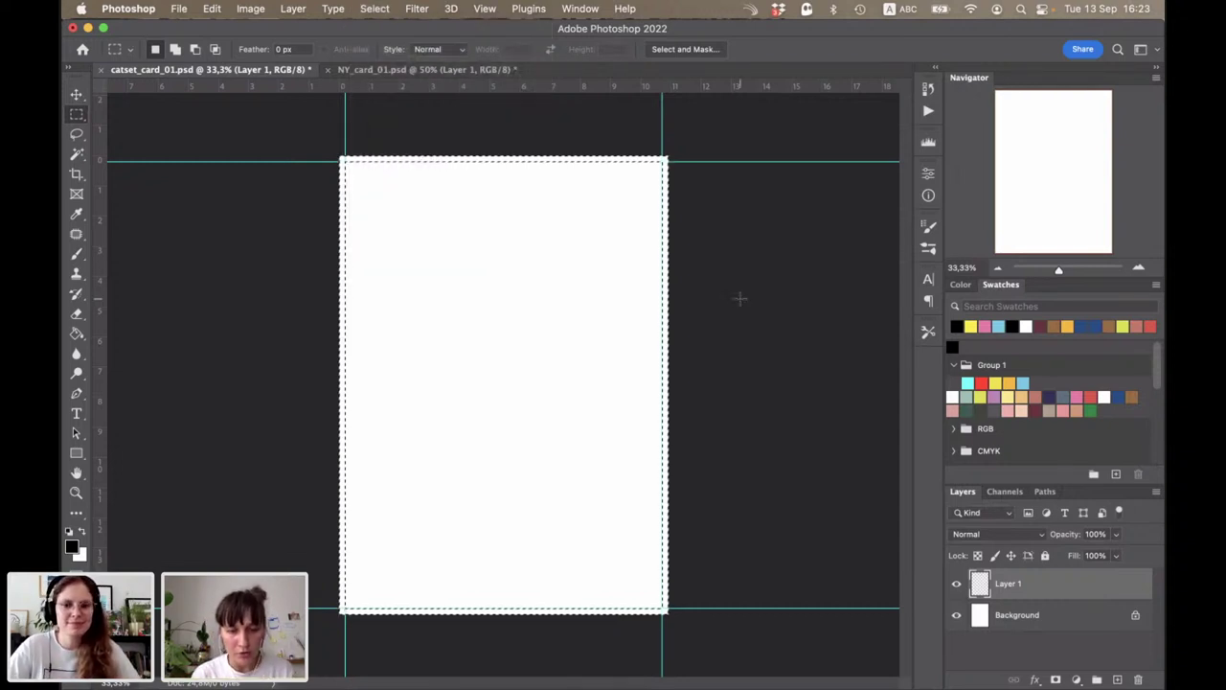
# Step: Fill Layer 1's edge strip with black, drop its opacity to 29%, and turn off guides
pyautogui.press('g')
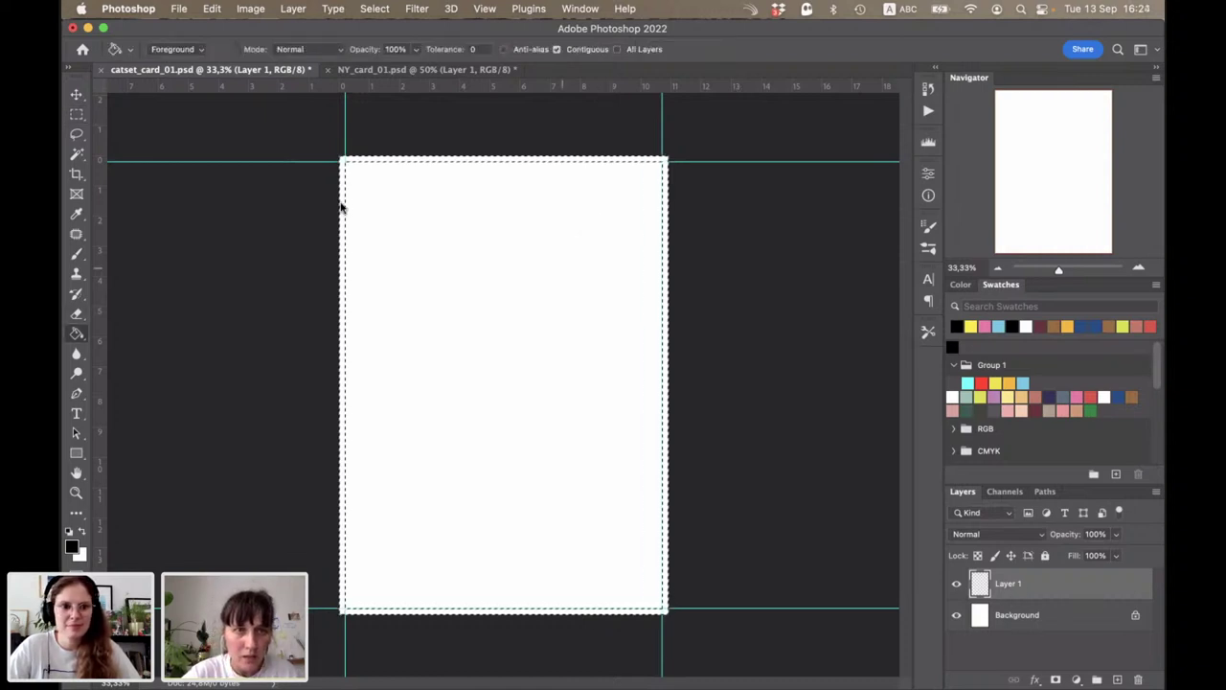
pyautogui.hotkey('alt', 'BackSpace')
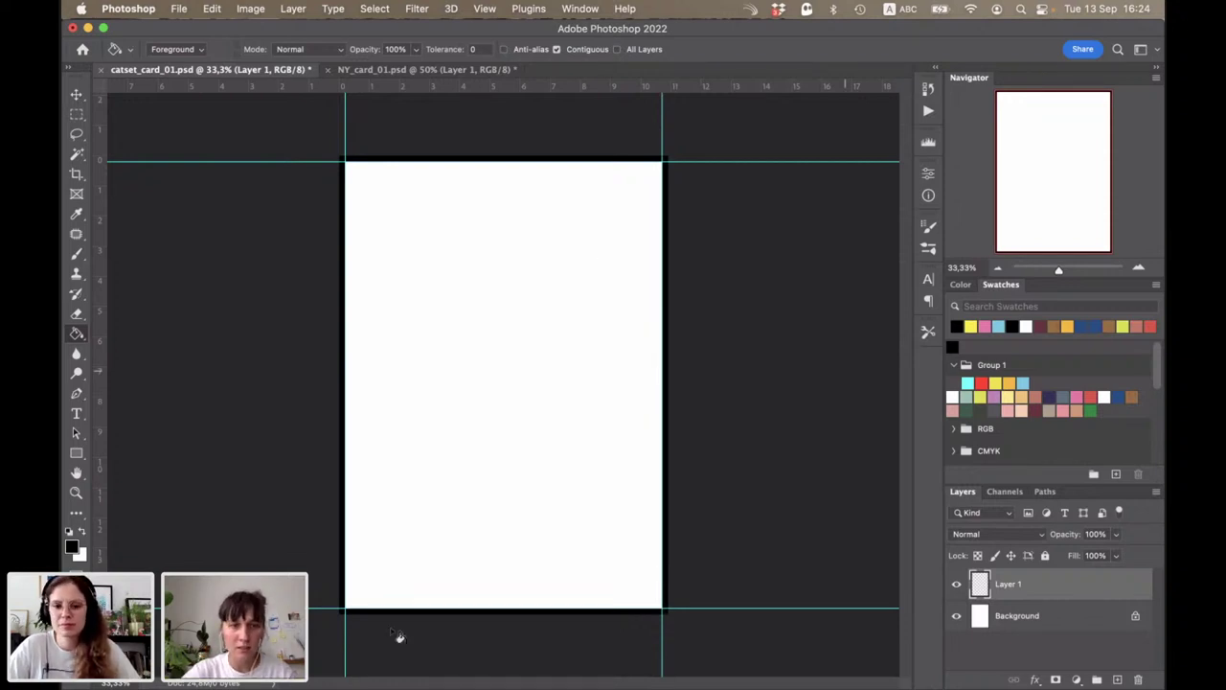
pyautogui.click(1115, 555)
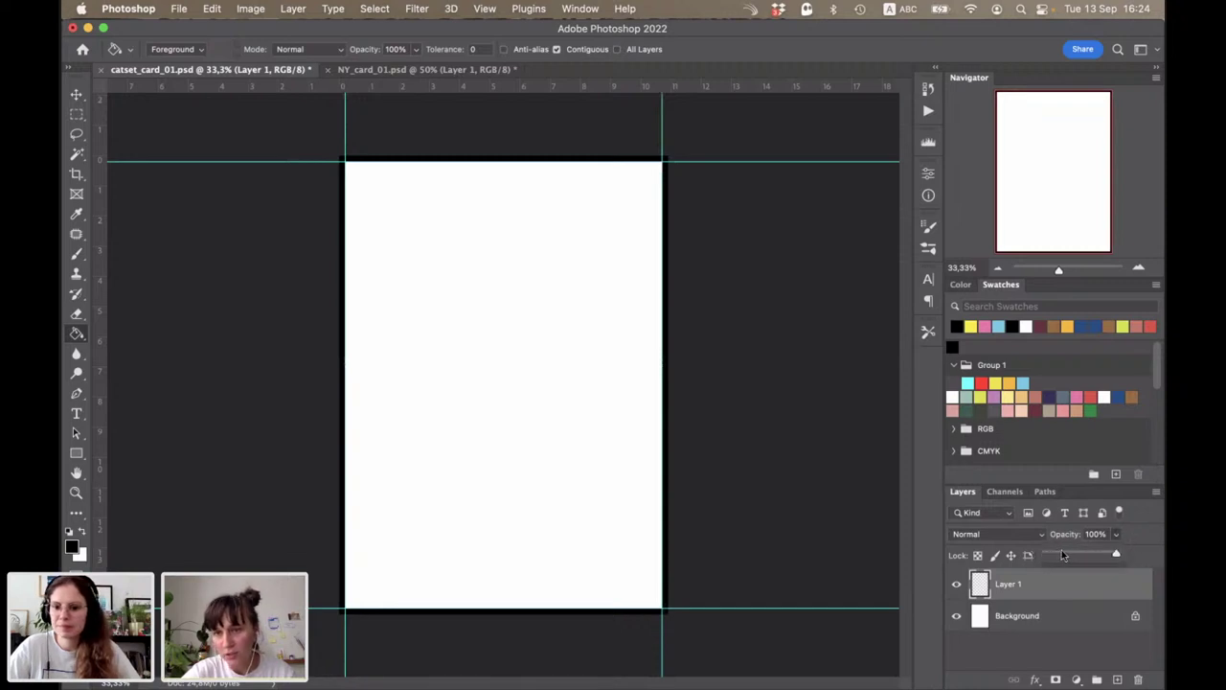
pyautogui.click(1061, 553)
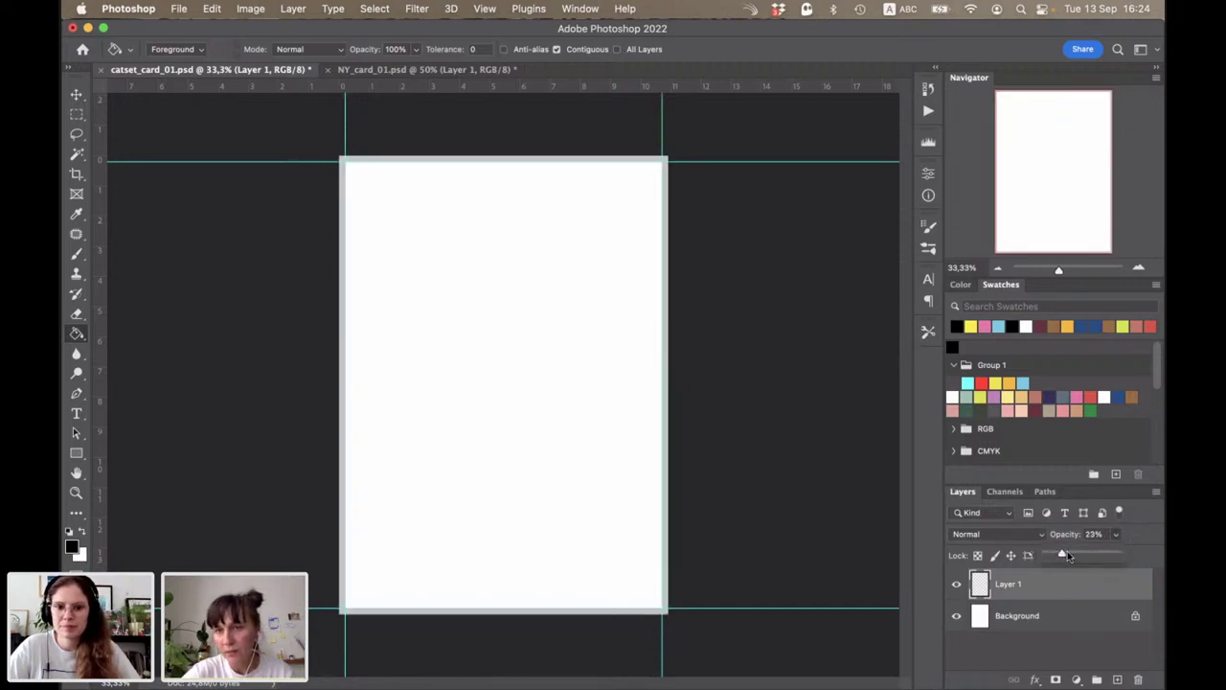
pyautogui.click(1067, 555)
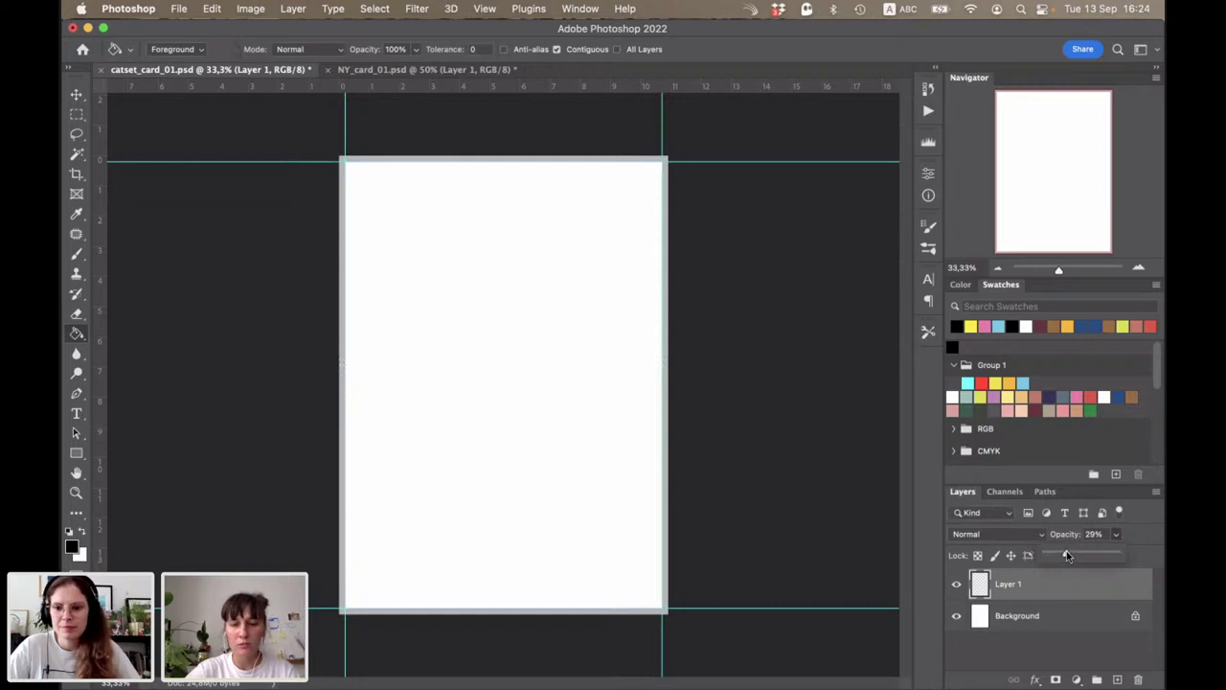
pyautogui.hotkey('ctrl', ';')
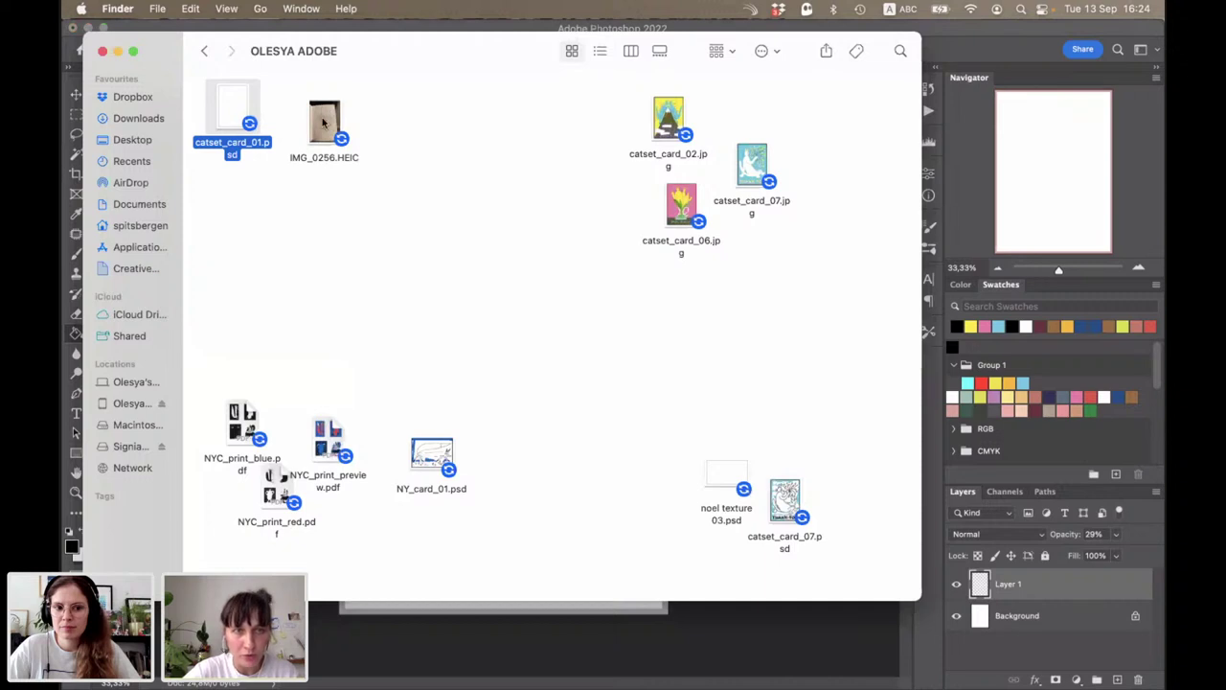
# Step: Drag IMG_0256.HEIC from Finder onto the Photoshop Dock icon to open it
pyautogui.click(324, 122)
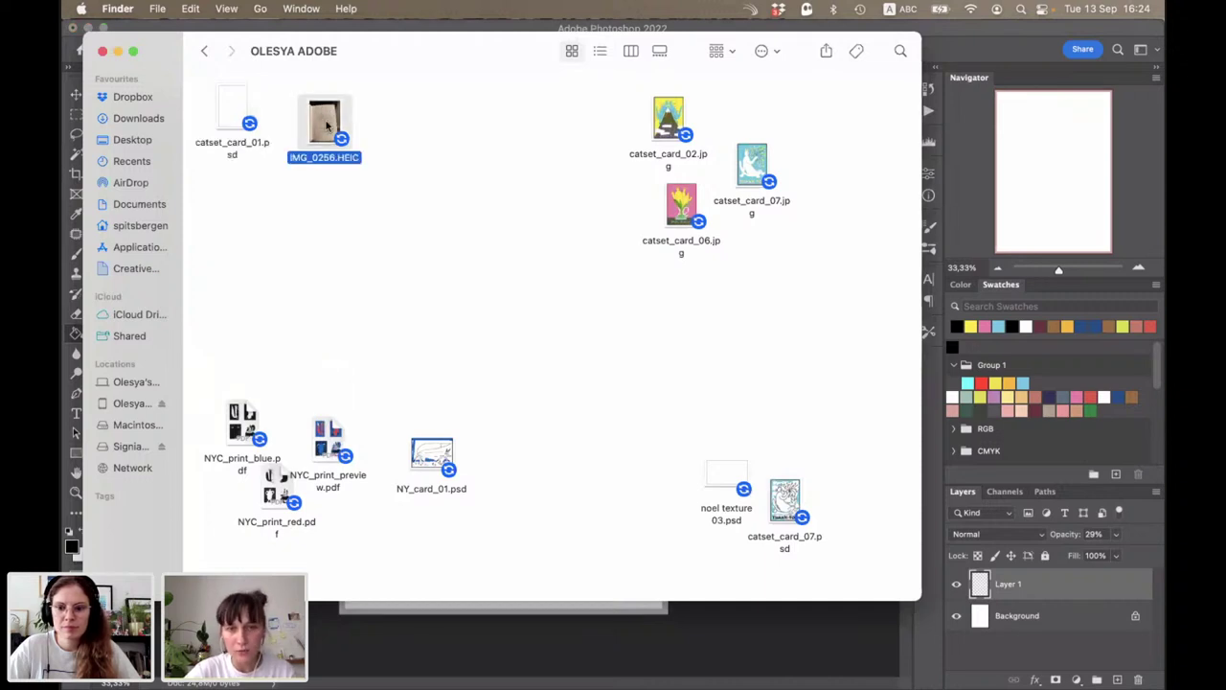
pyautogui.moveTo(324, 122)
pyautogui.mouseDown()
pyautogui.moveTo(752, 678)
pyautogui.moveTo(762, 676)
pyautogui.mouseUp()
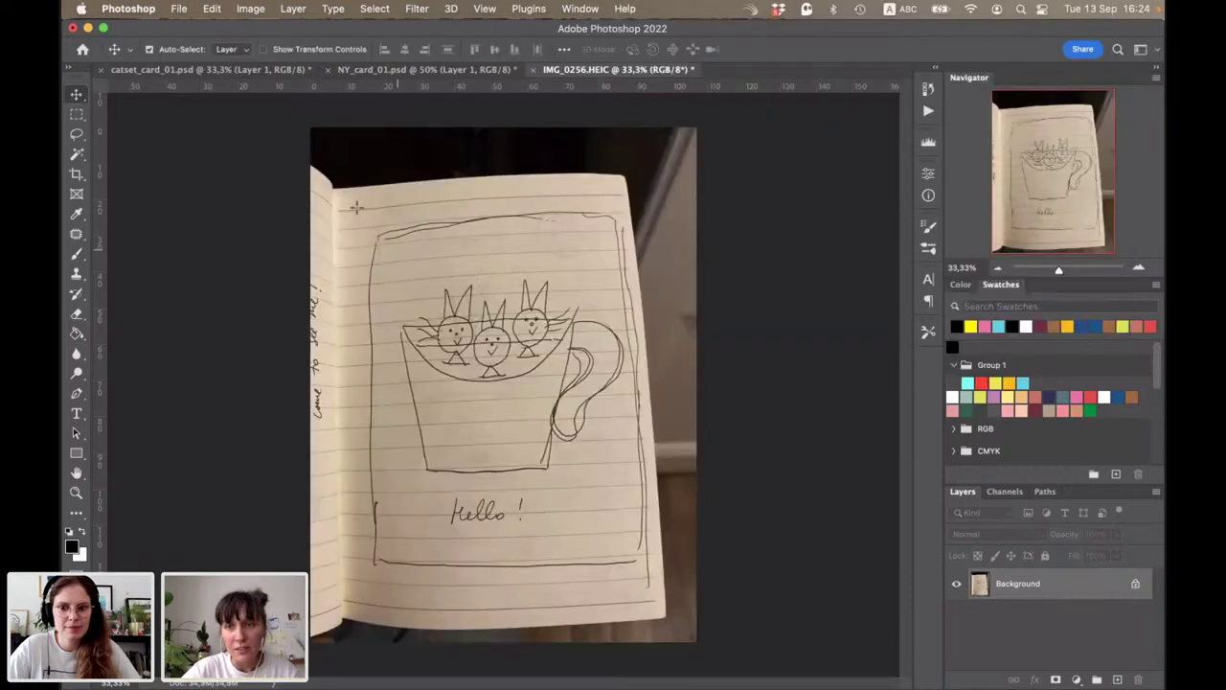
# Step: Marquee-select and copy the cup-of-cats sketch inside its hand-drawn border, then quit Google Chrome
pyautogui.press('m')
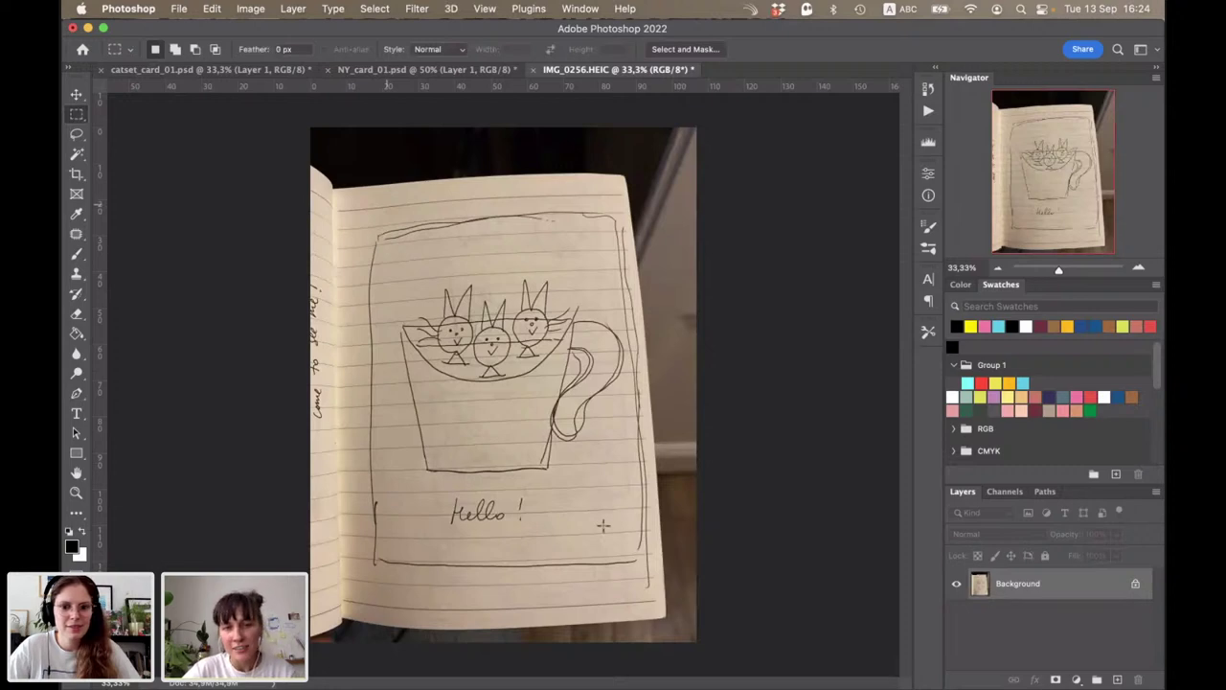
pyautogui.moveTo(359, 212); pyautogui.dragTo(650, 568)
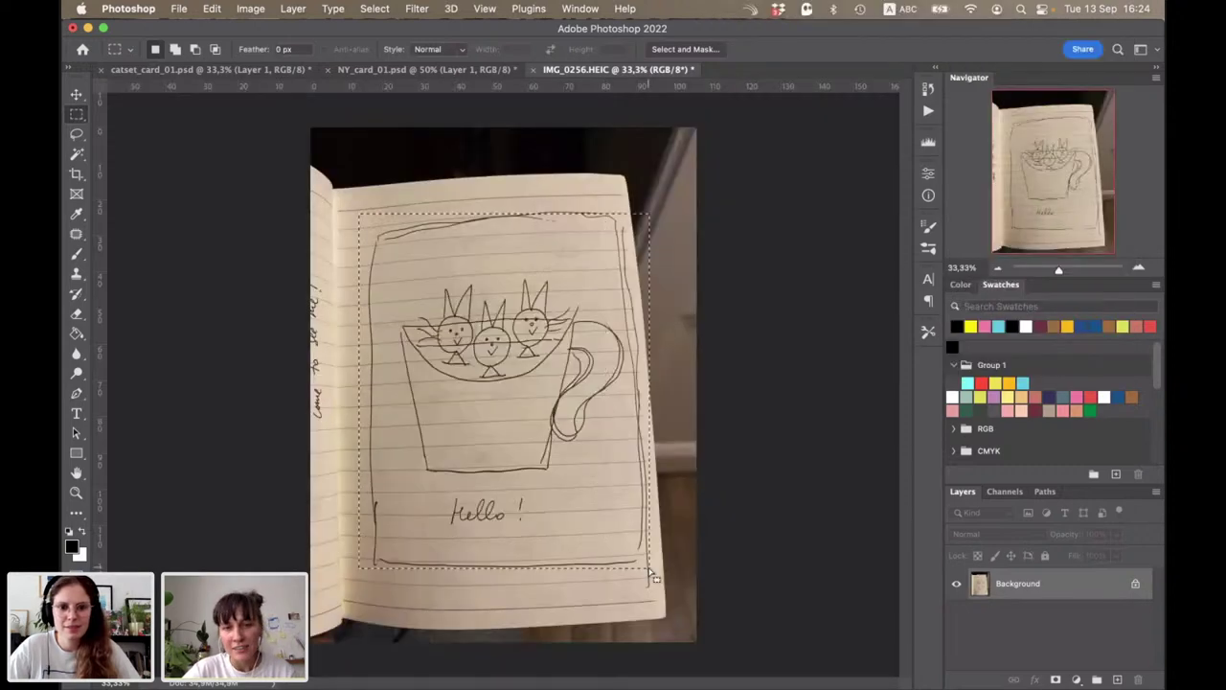
pyautogui.press('super+c')
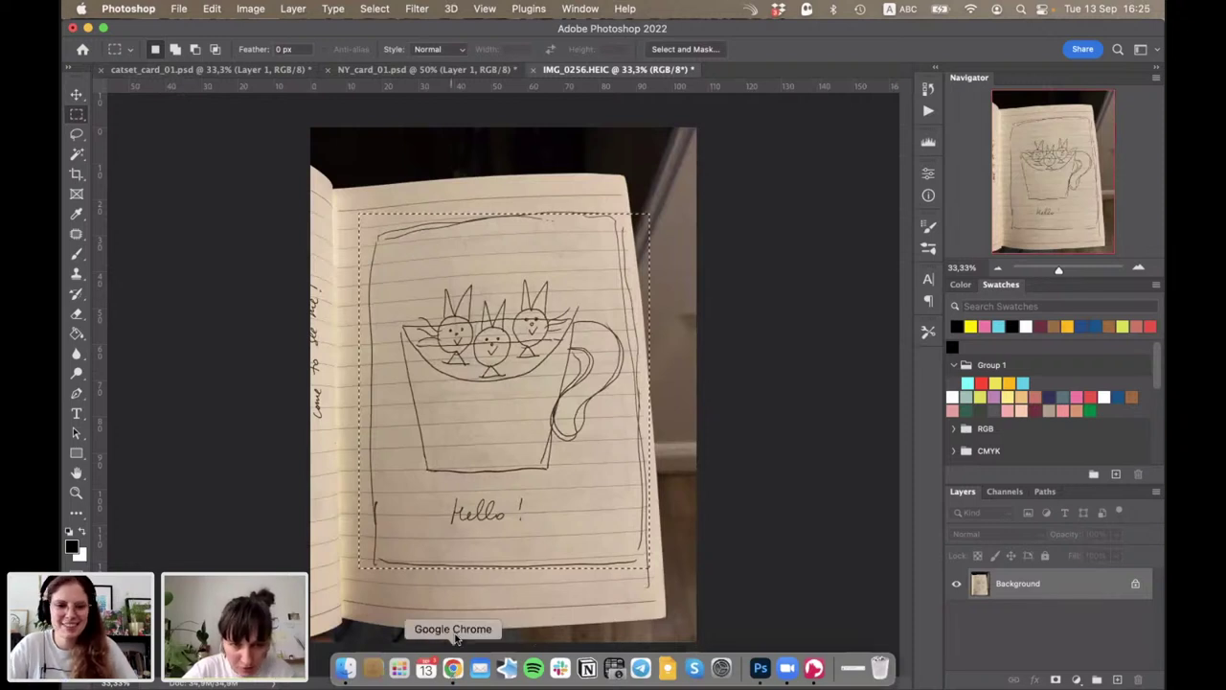
pyautogui.rightClick(453, 668)
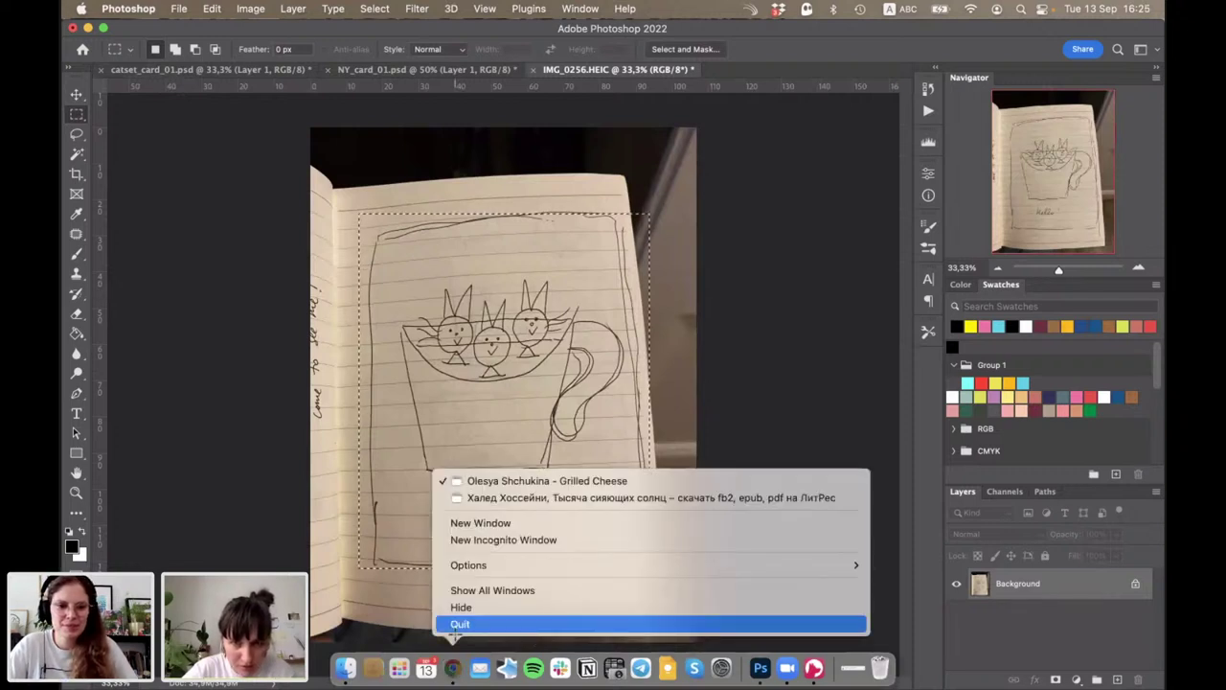
pyautogui.click(458, 625)
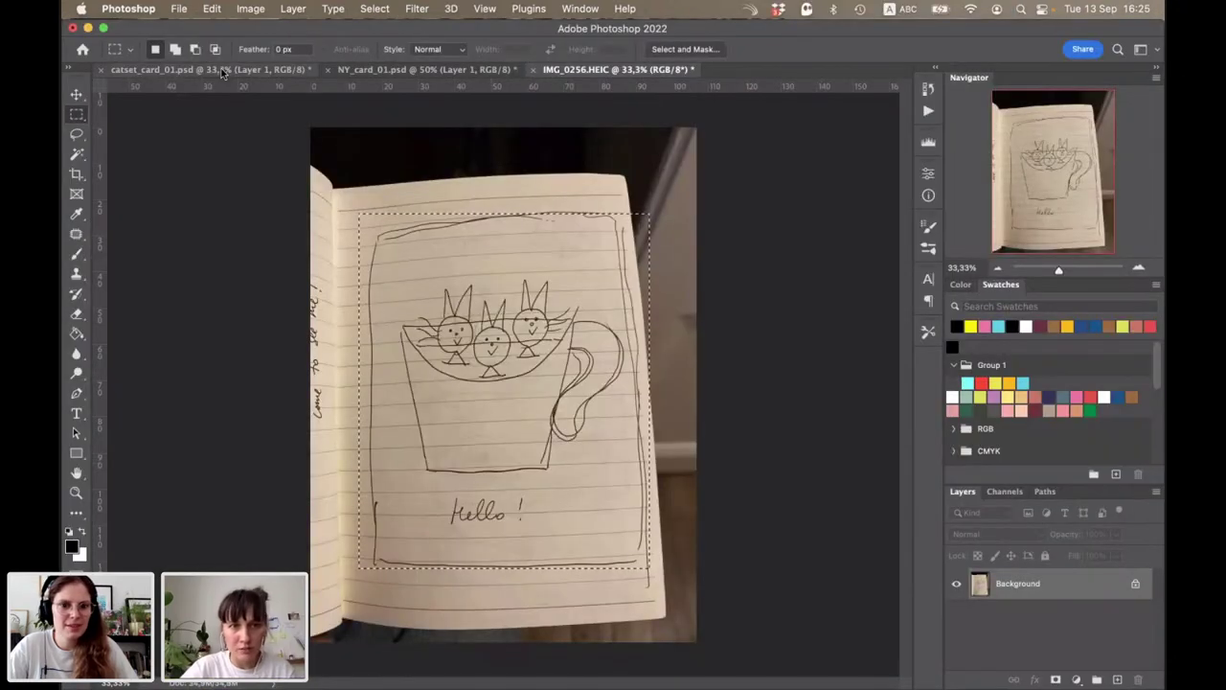
# Step: Paste the sketch into catset_card_01.psd as Layer 2, placed below Layer 1
pyautogui.hotkey('ctrl', 'Tab')
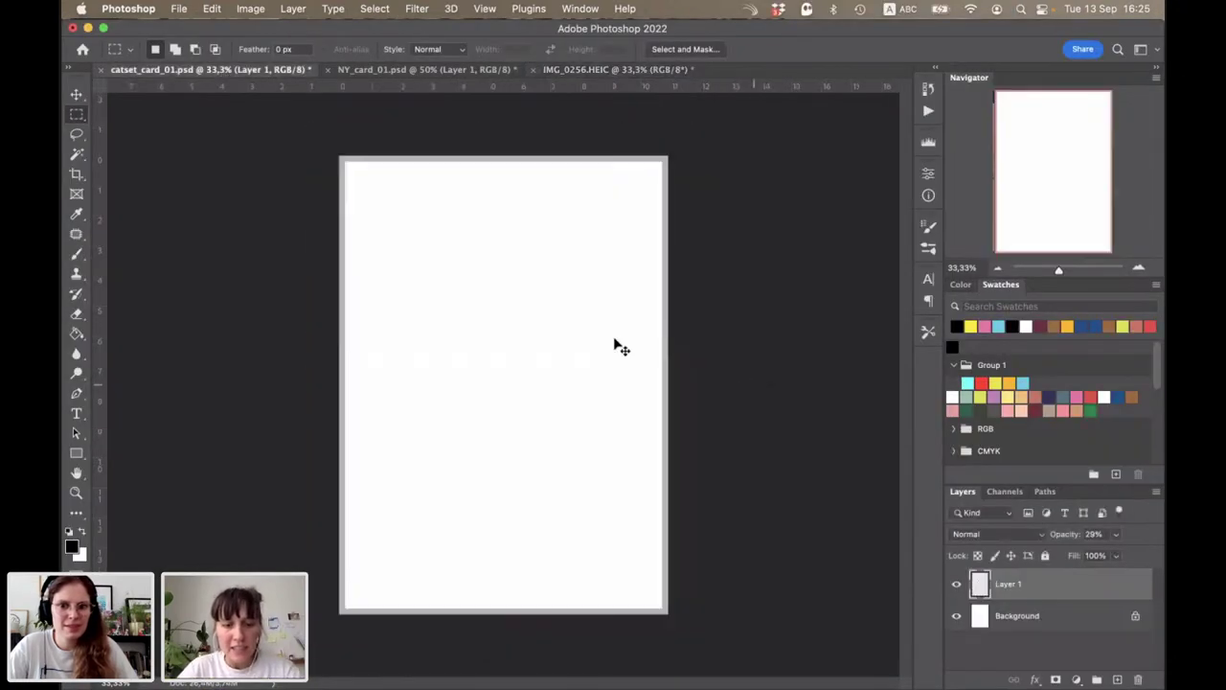
pyautogui.press('super+v')
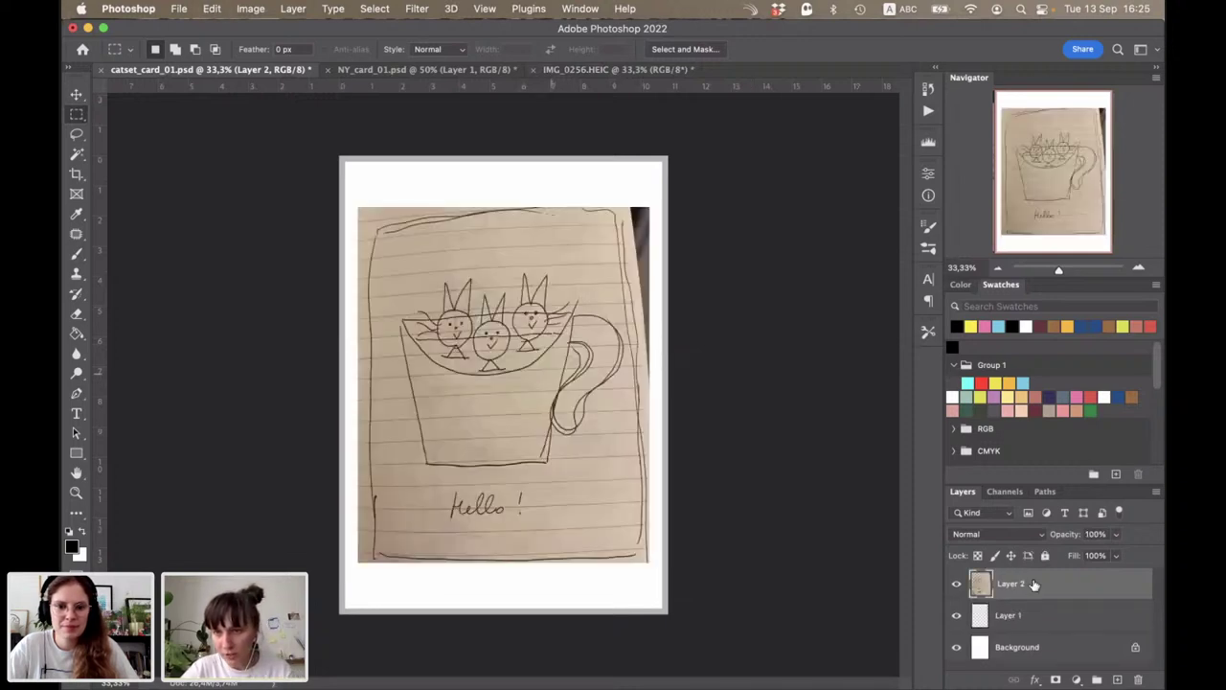
pyautogui.moveTo(1034, 618)
pyautogui.mouseDown()
pyautogui.moveTo(1014, 588)
pyautogui.moveTo(1011, 627)
pyautogui.mouseUp()
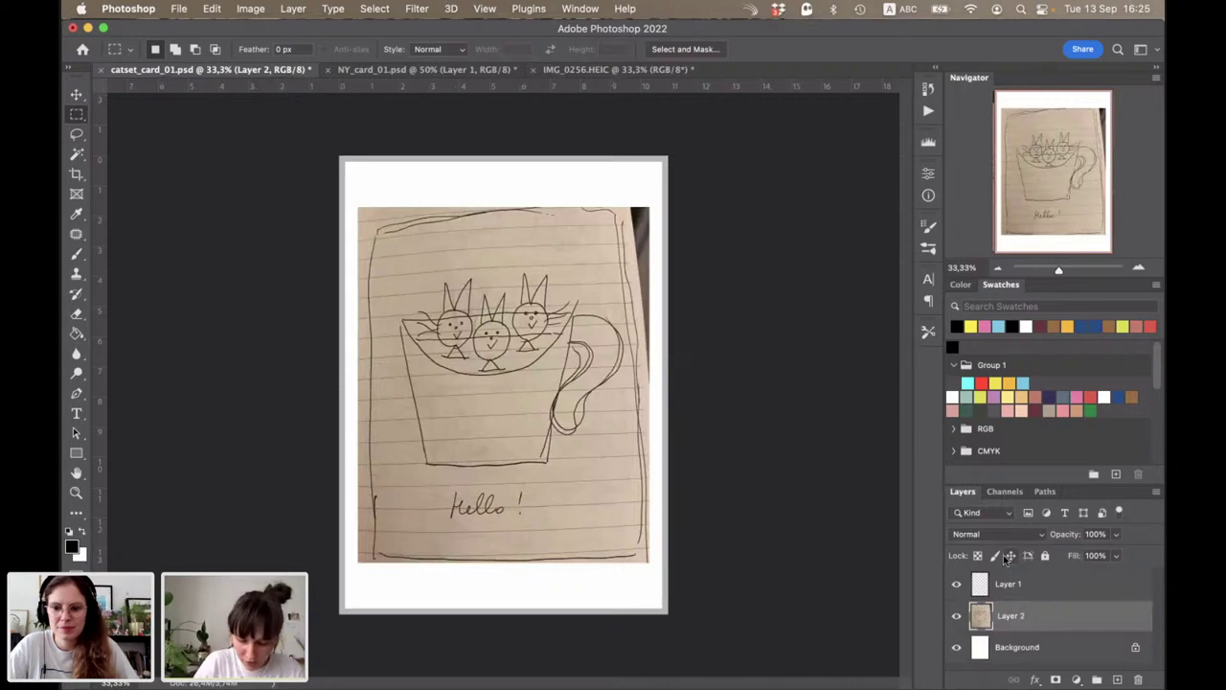
# Step: Free-transform the sketch to about 128% scale with a 1.27° tilt
pyautogui.hotkey('ctrl', 't')
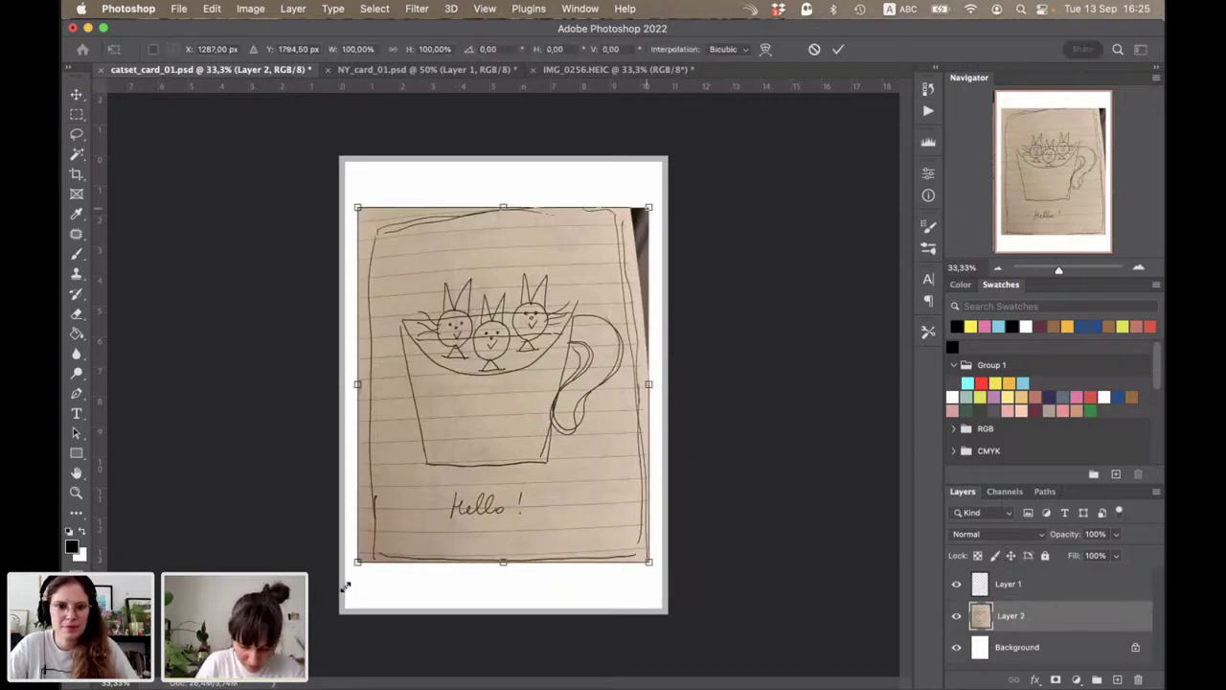
pyautogui.moveTo(648, 207); pyautogui.dragTo(701, 141)
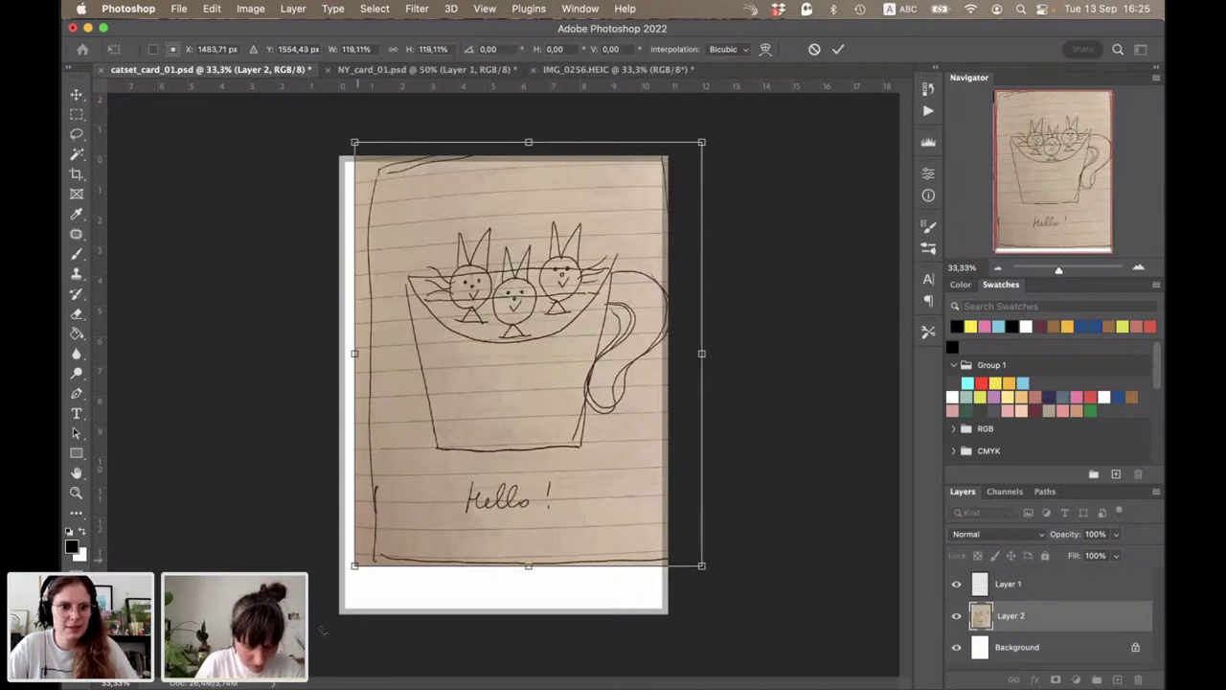
pyautogui.moveTo(324, 630); pyautogui.dragTo(322, 629)
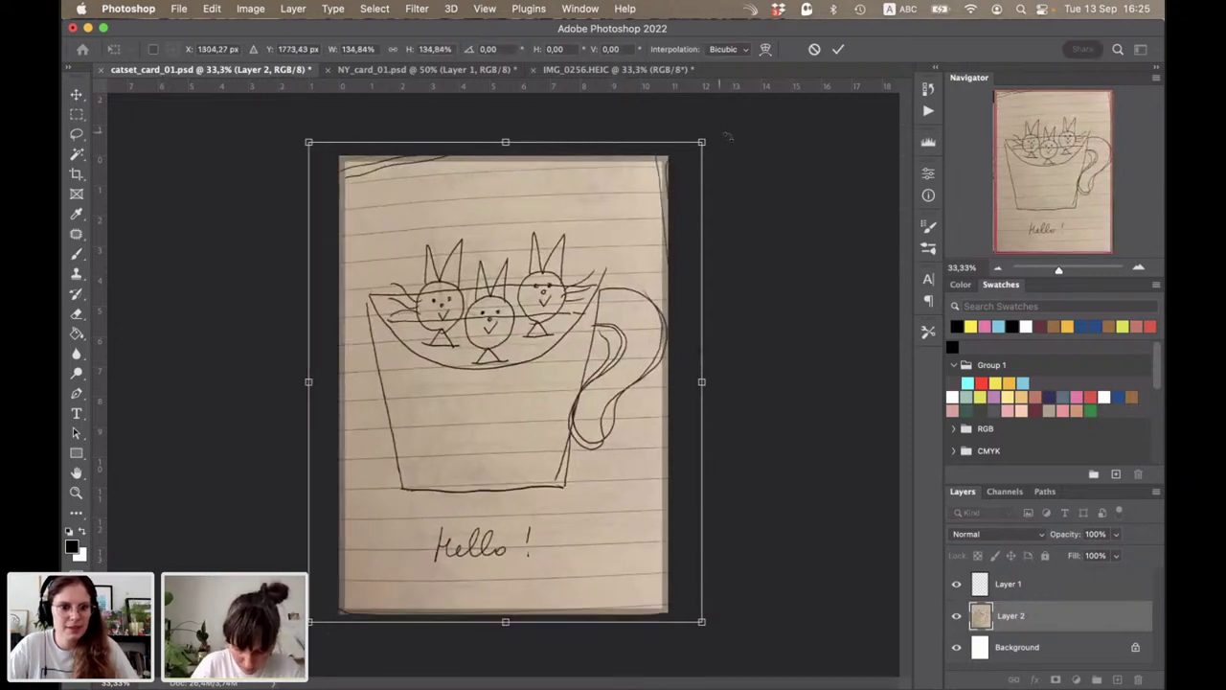
pyautogui.moveTo(726, 133); pyautogui.dragTo(730, 136)
pyautogui.moveTo(705, 643); pyautogui.dragTo(677, 595)
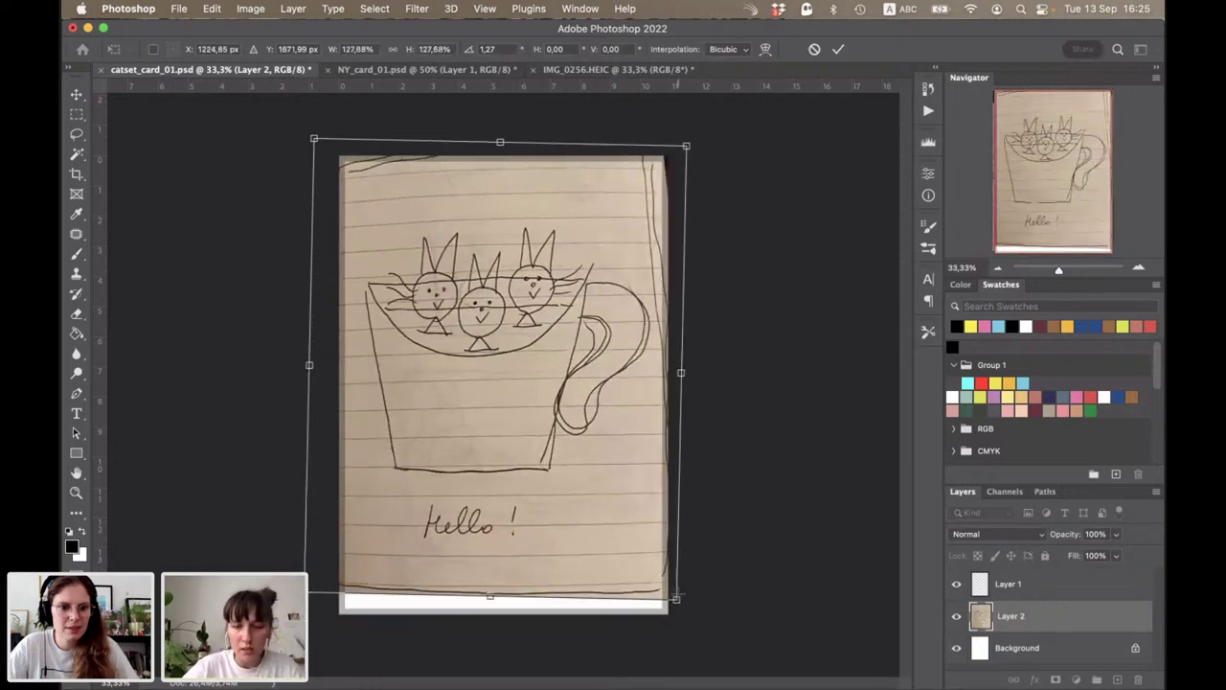
# Step: Boost the sketch's contrast with Levels set to 34 / 1.00 / 87
pyautogui.press('Return')
pyautogui.hotkey('ctrl', 'l')
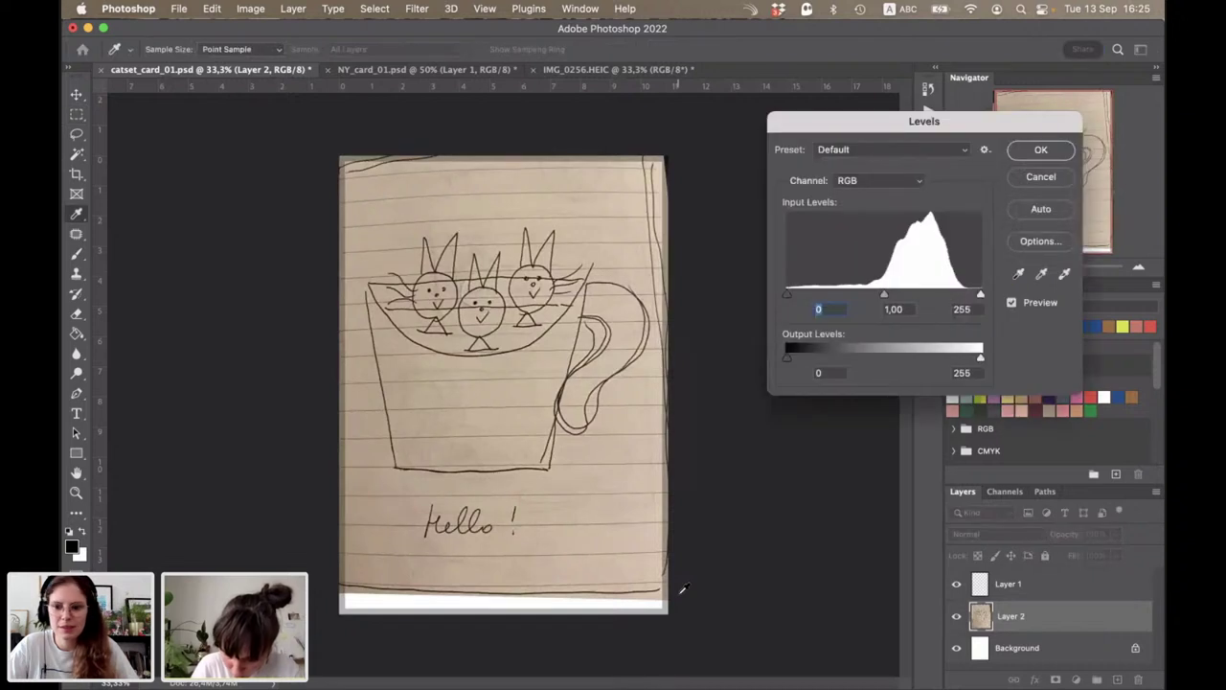
pyautogui.moveTo(867, 121); pyautogui.dragTo(656, 157)
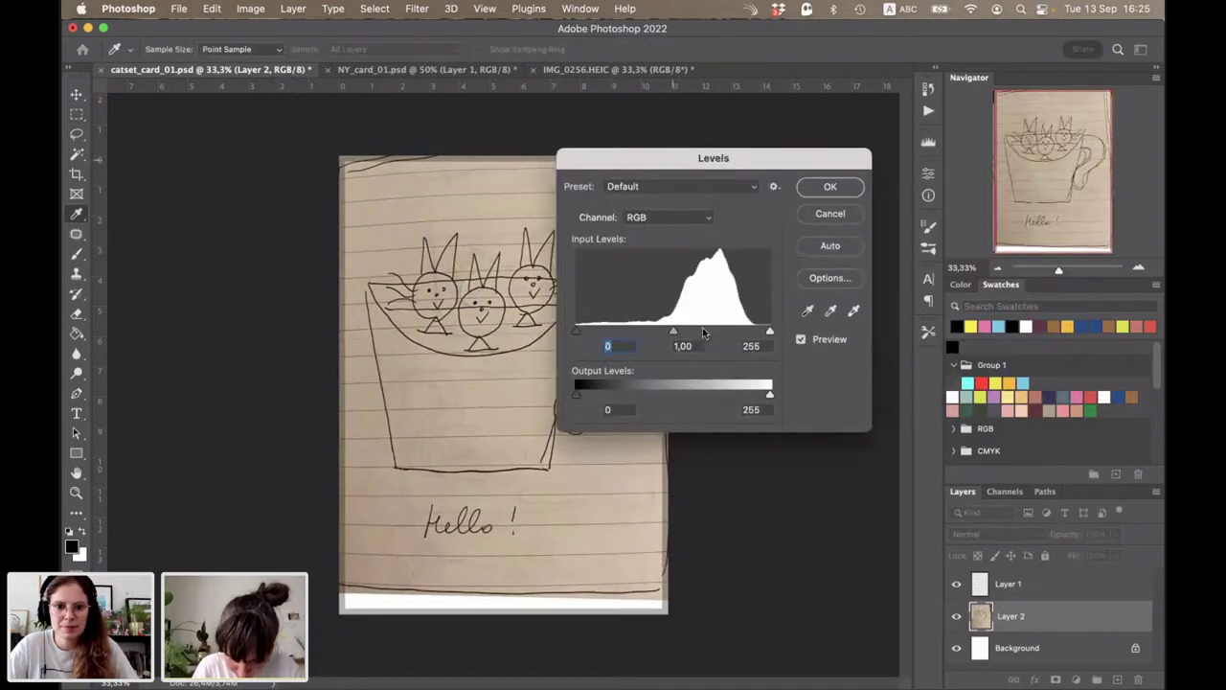
pyautogui.moveTo(769, 331); pyautogui.dragTo(656, 327)
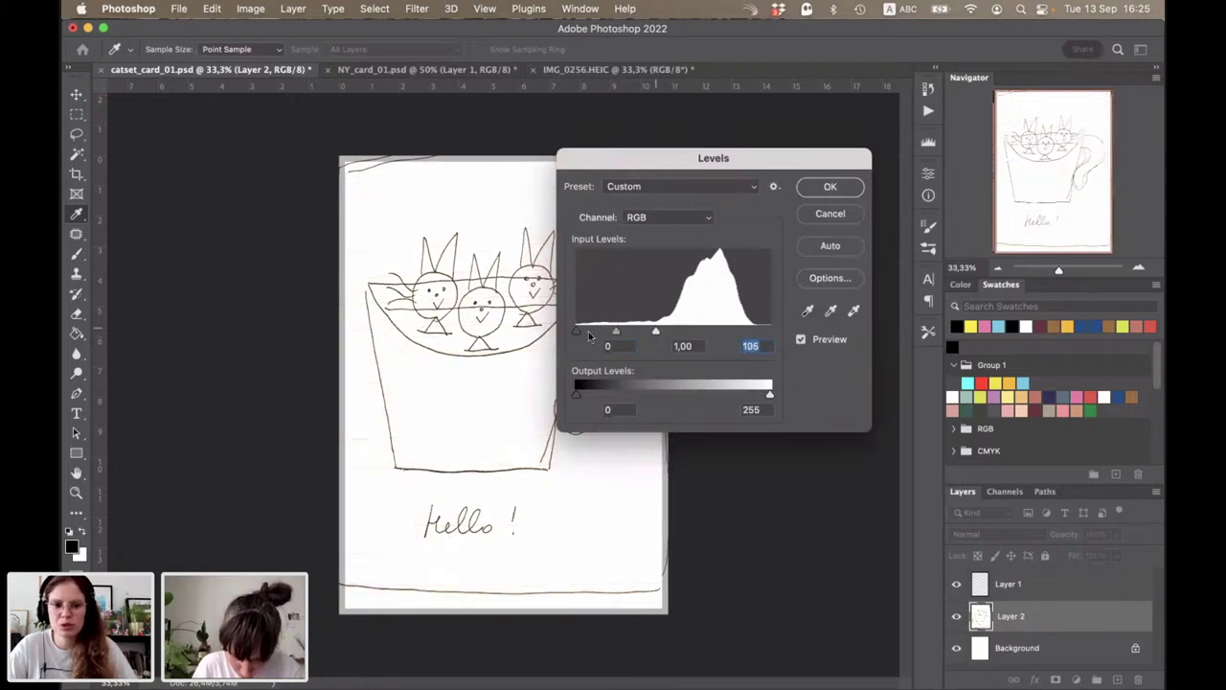
pyautogui.moveTo(577, 331); pyautogui.dragTo(642, 331)
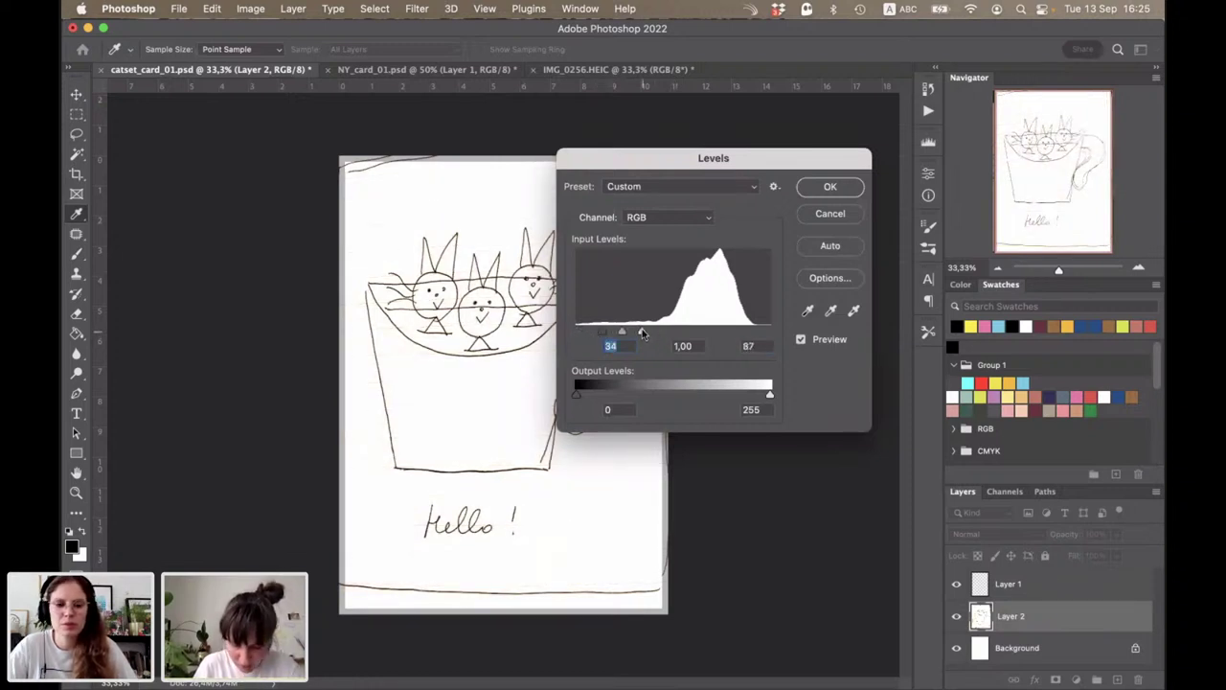
pyautogui.click(836, 190)
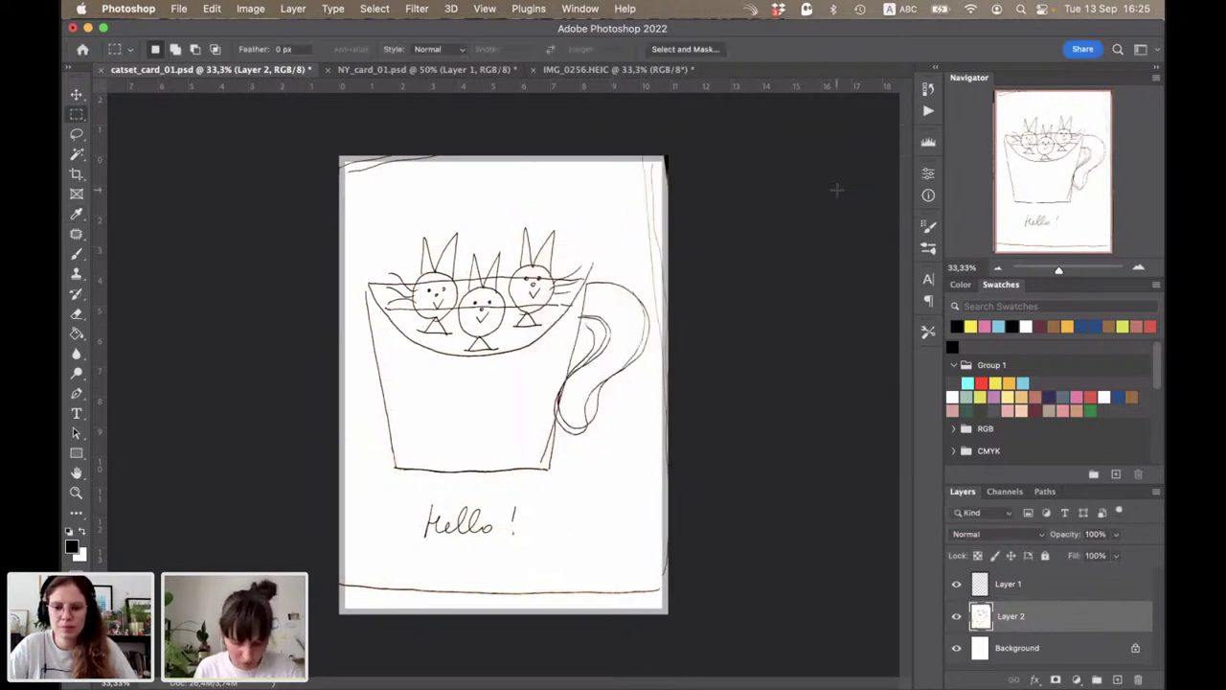
# Step: Fully desaturate the sketch with Hue/Saturation at -100
pyautogui.hotkey('ctrl', 'u')
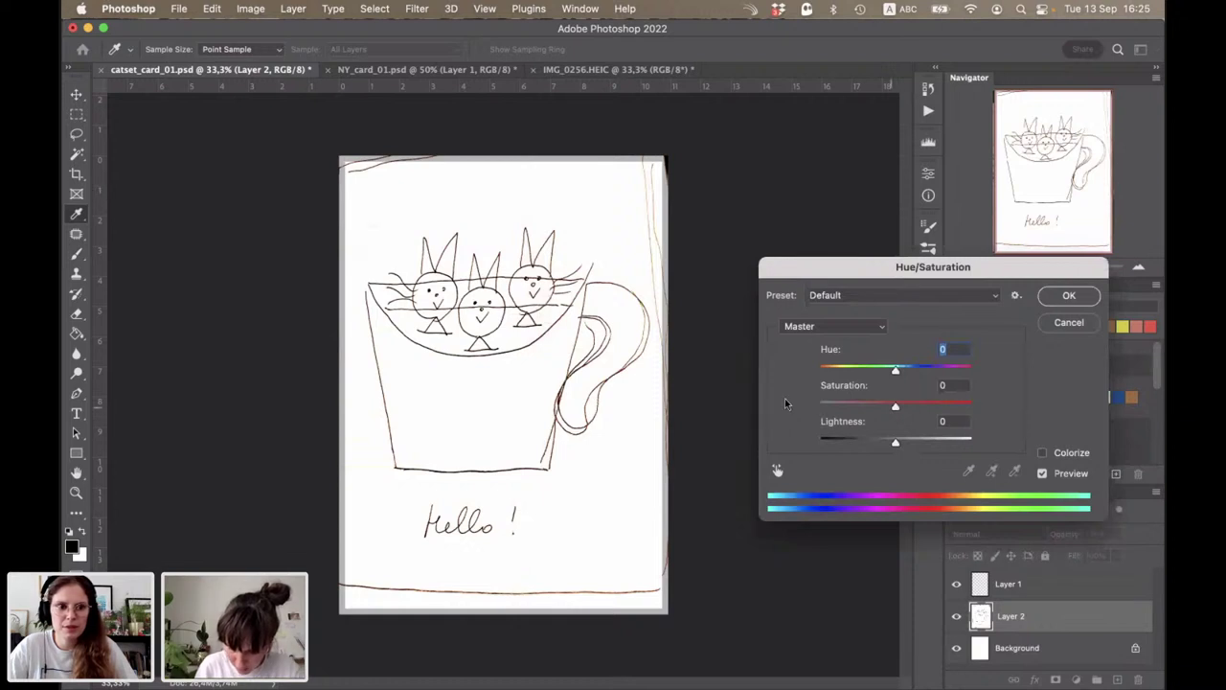
pyautogui.moveTo(895, 406); pyautogui.dragTo(821, 406)
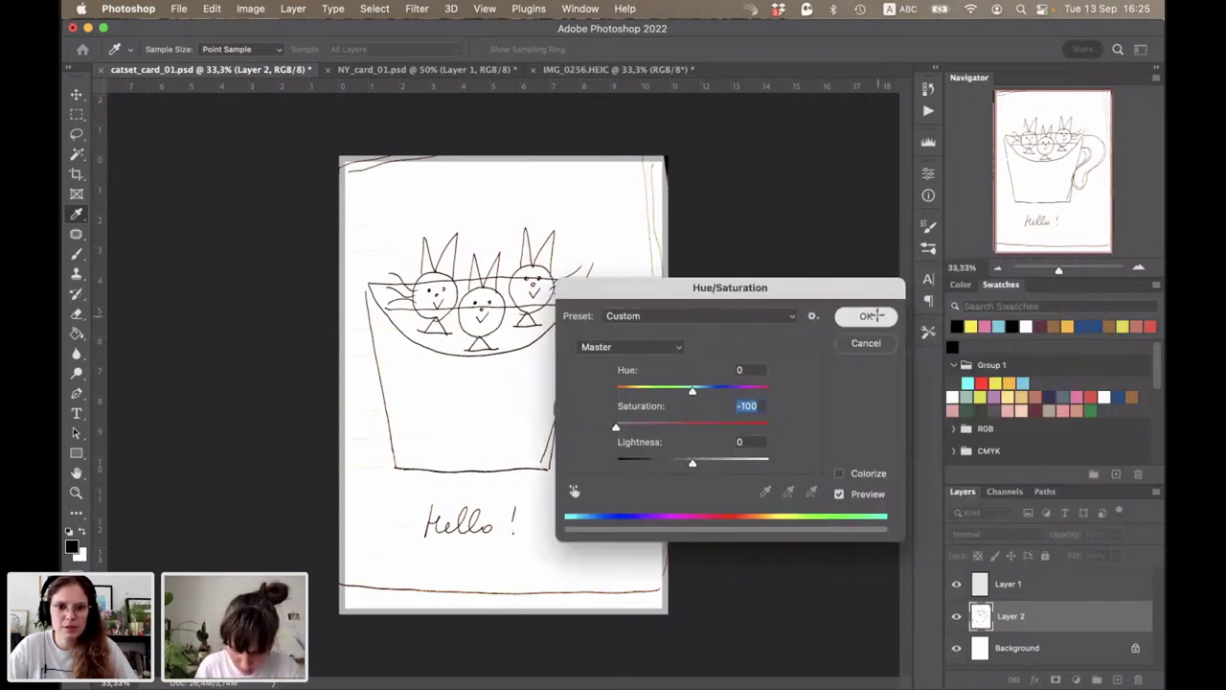
pyautogui.click(871, 317)
# Step: Delete everything outside a lasso around the cup, then crop the card
pyautogui.press('l')
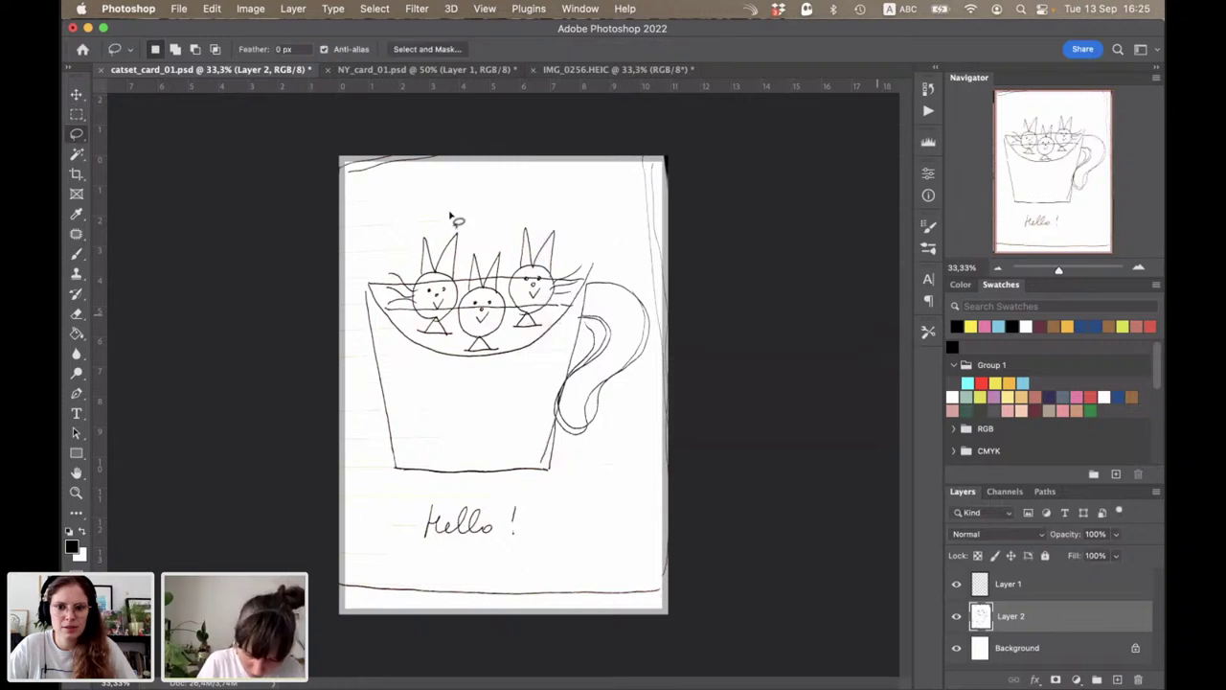
pyautogui.moveTo(378, 251)
pyautogui.mouseDown()
pyautogui.moveTo(565, 487)
pyautogui.moveTo(559, 207)
pyautogui.mouseUp()
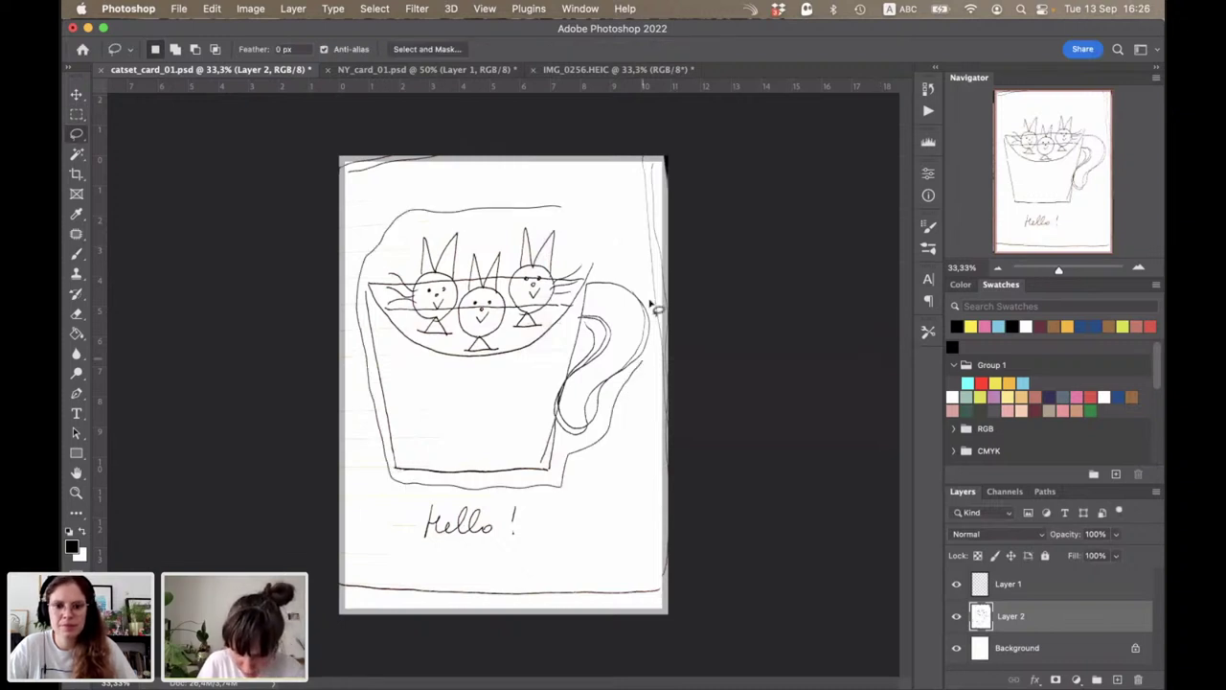
pyautogui.moveTo(559, 207); pyautogui.dragTo(560, 207)
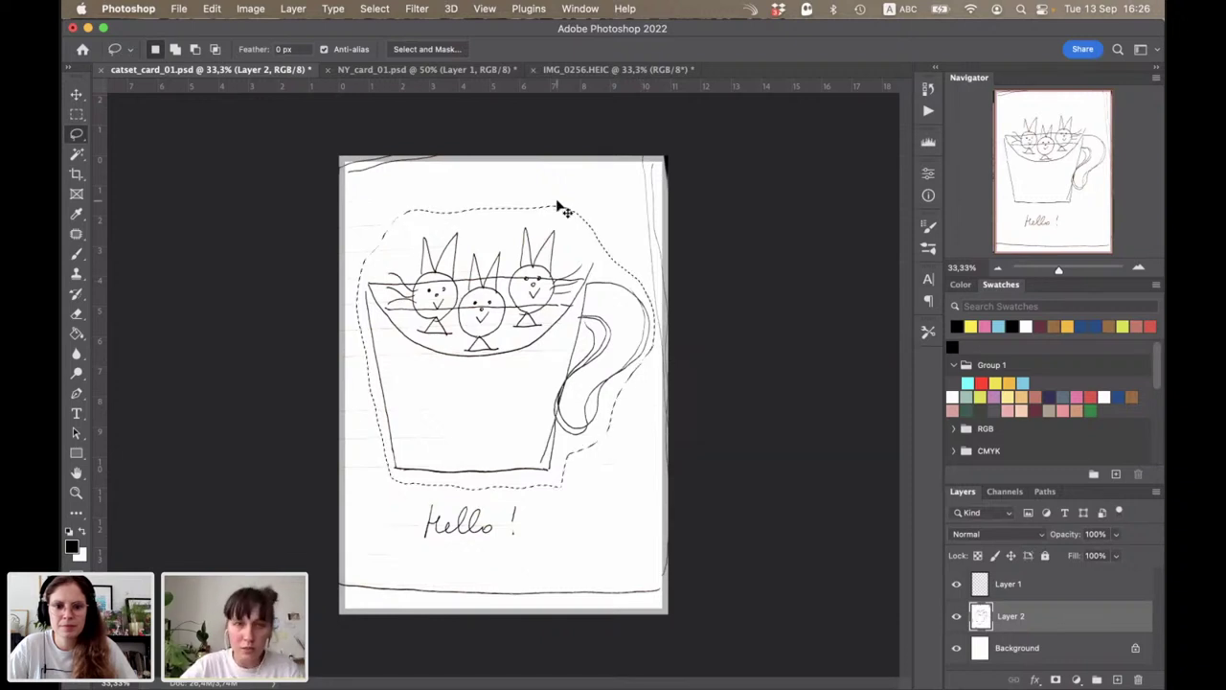
pyautogui.press('shift+super+i')
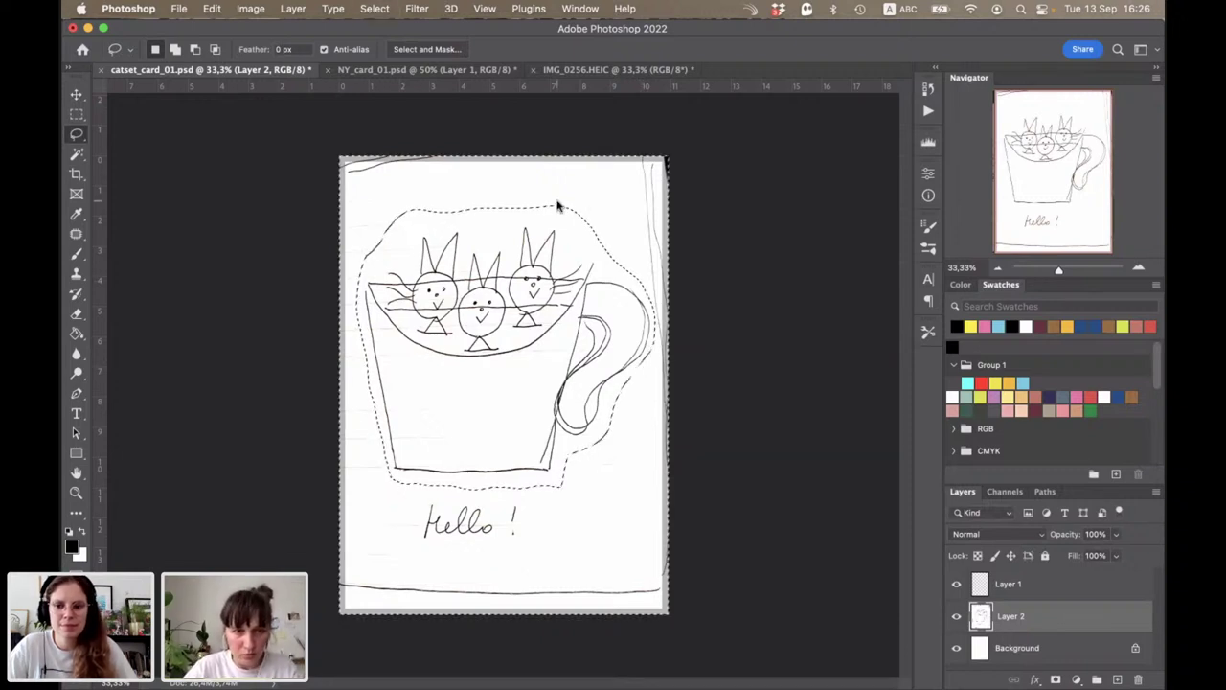
pyautogui.press('Delete')
pyautogui.press('super+d')
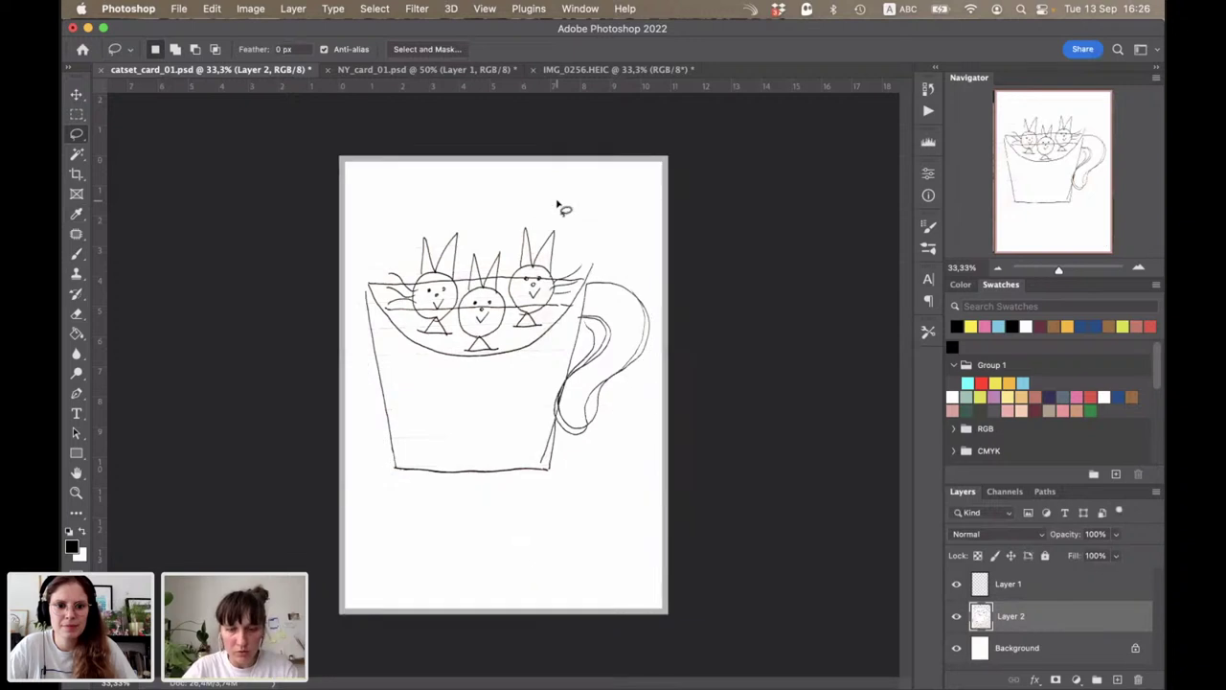
pyautogui.press('c')
pyautogui.click(559, 205)
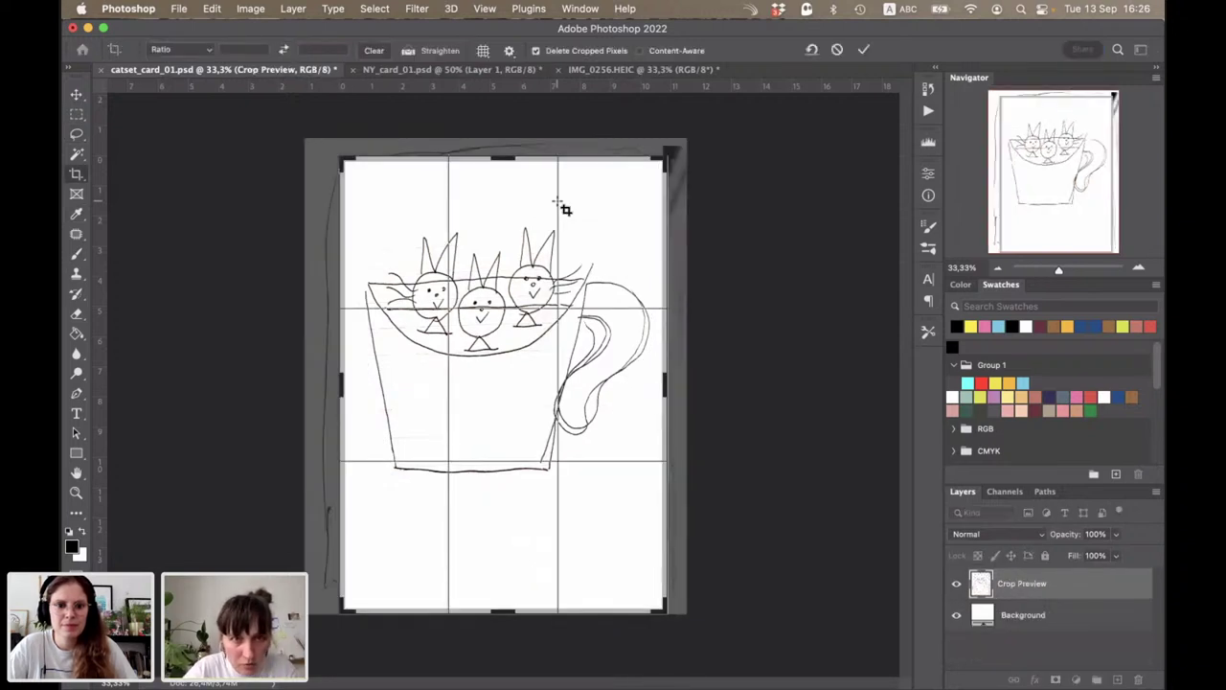
pyautogui.press('Return')
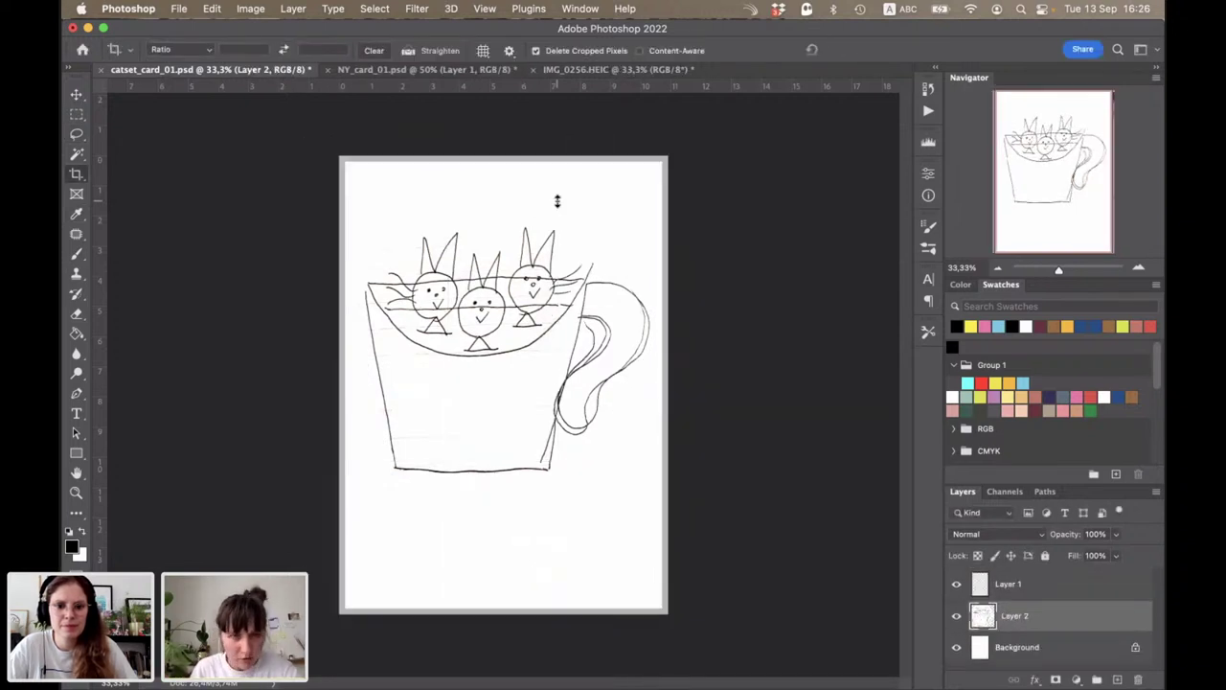
# Step: Scale the cup drawing to about 93% × 114%, stretching it taller
pyautogui.press('super+t')
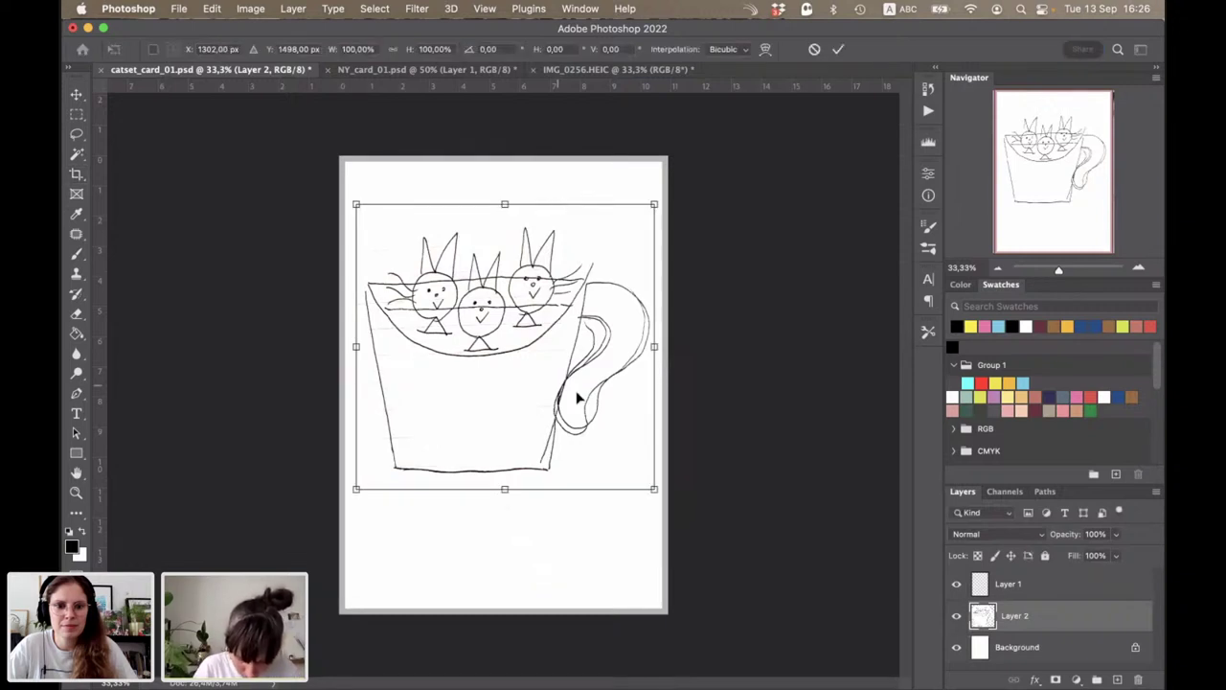
pyautogui.moveTo(577, 398); pyautogui.dragTo(592, 404)
pyautogui.moveTo(668, 211); pyautogui.dragTo(657, 223)
pyautogui.moveTo(513, 222); pyautogui.dragTo(513, 189)
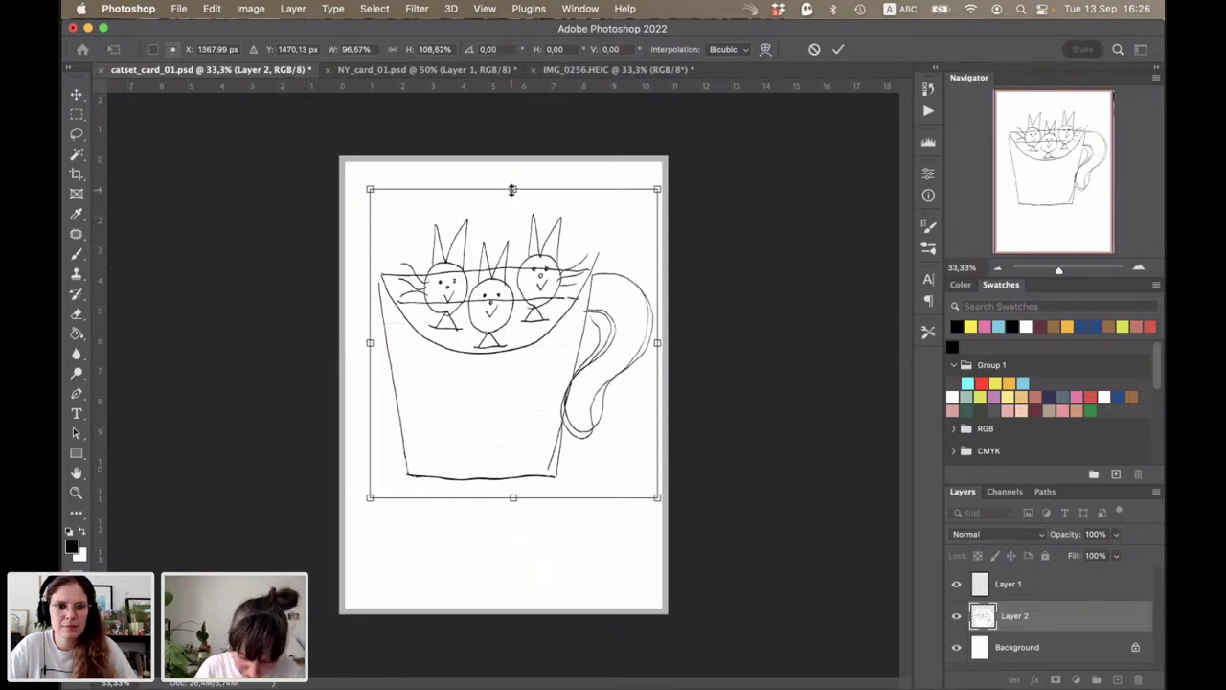
pyautogui.moveTo(511, 513); pyautogui.dragTo(511, 528)
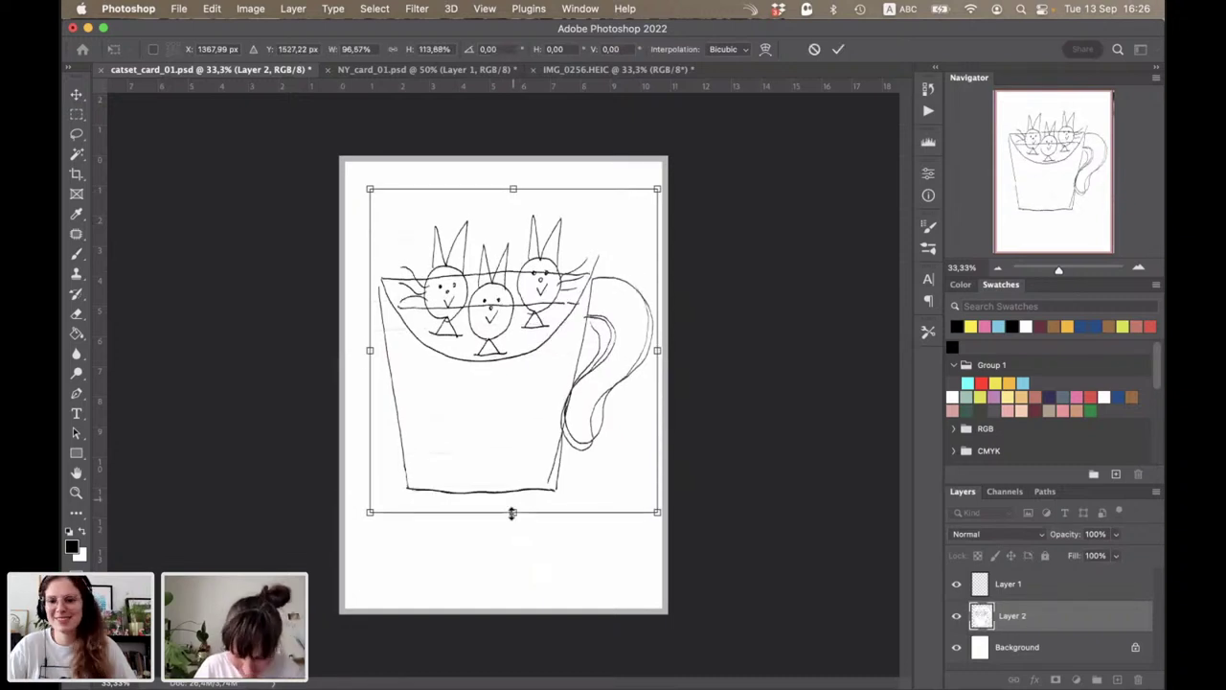
pyautogui.moveTo(657, 350); pyautogui.dragTo(648, 349)
pyautogui.press('Return')
# Step: Erase the cup's thin, messy handle strokes
pyautogui.press('c')
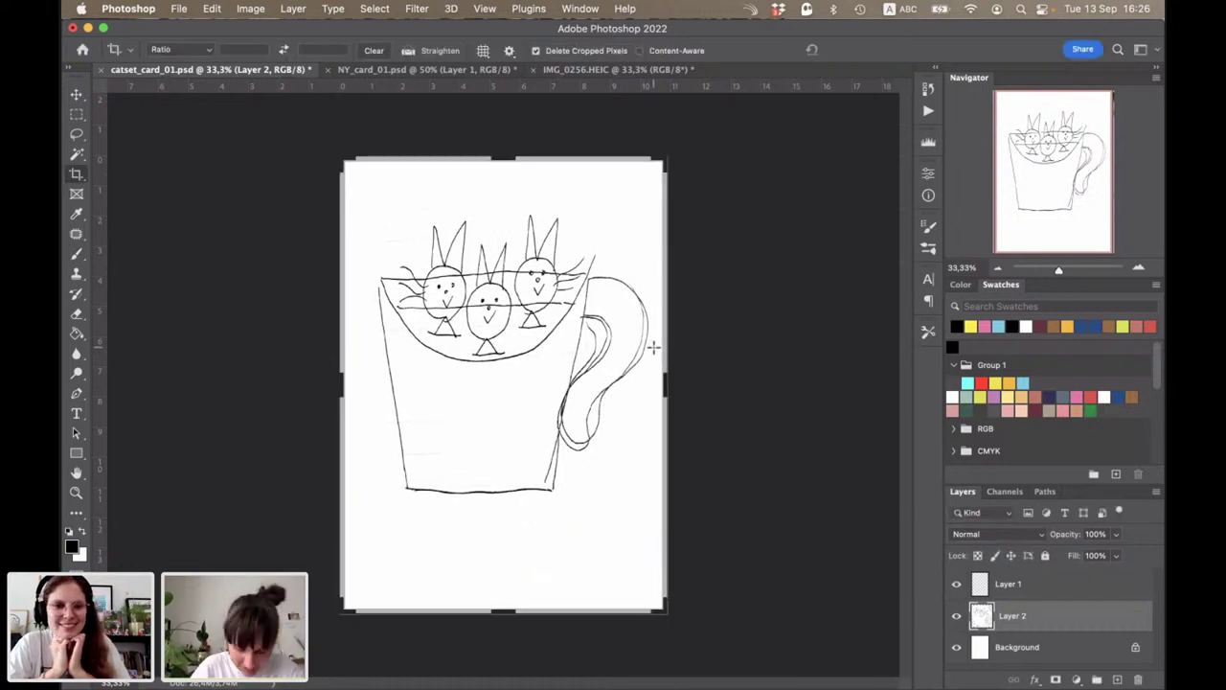
pyautogui.press('e')
pyautogui.moveTo(586, 331); pyautogui.dragTo(567, 447)
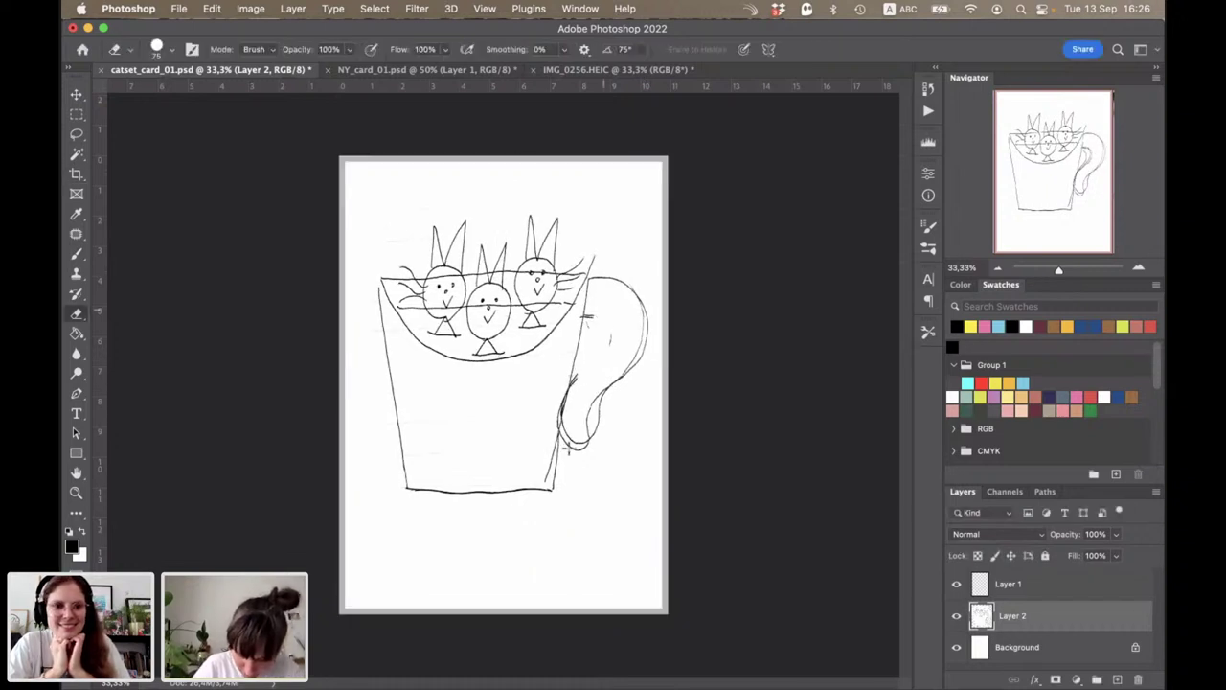
pyautogui.moveTo(594, 316); pyautogui.dragTo(573, 381)
pyautogui.moveTo(632, 306); pyautogui.dragTo(575, 450)
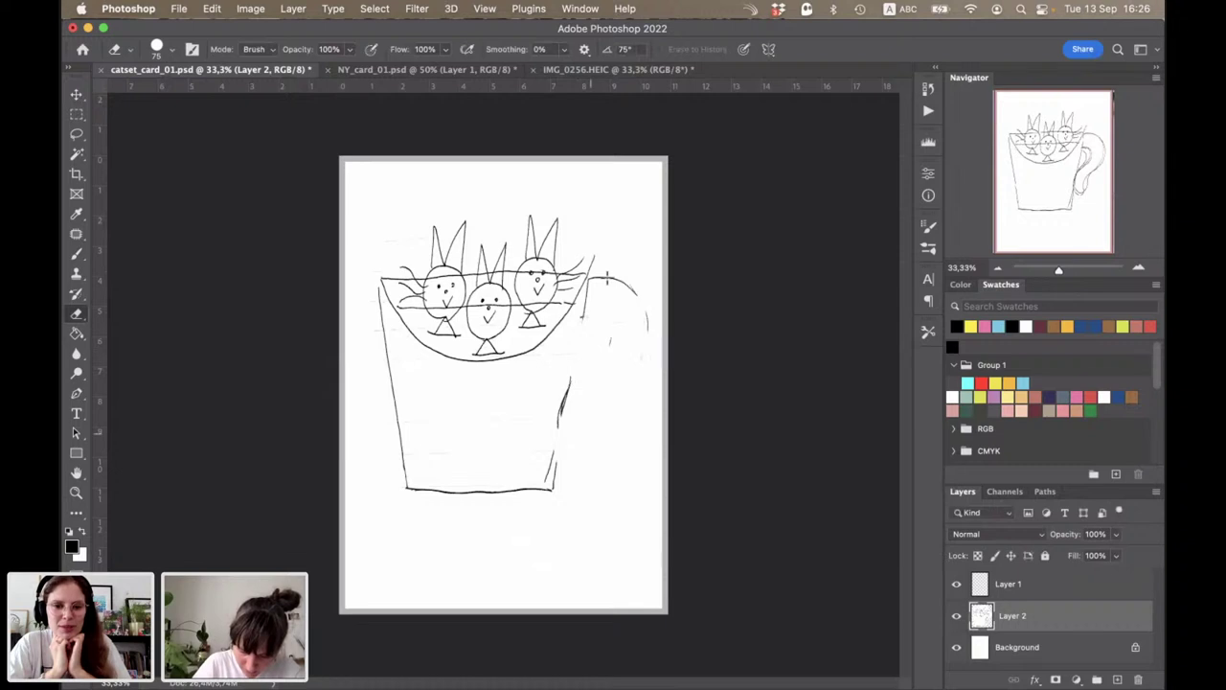
pyautogui.moveTo(609, 293); pyautogui.dragTo(562, 420)
# Step: Brush a bold line down the cup's right side and a new curved handle
pyautogui.press('b')
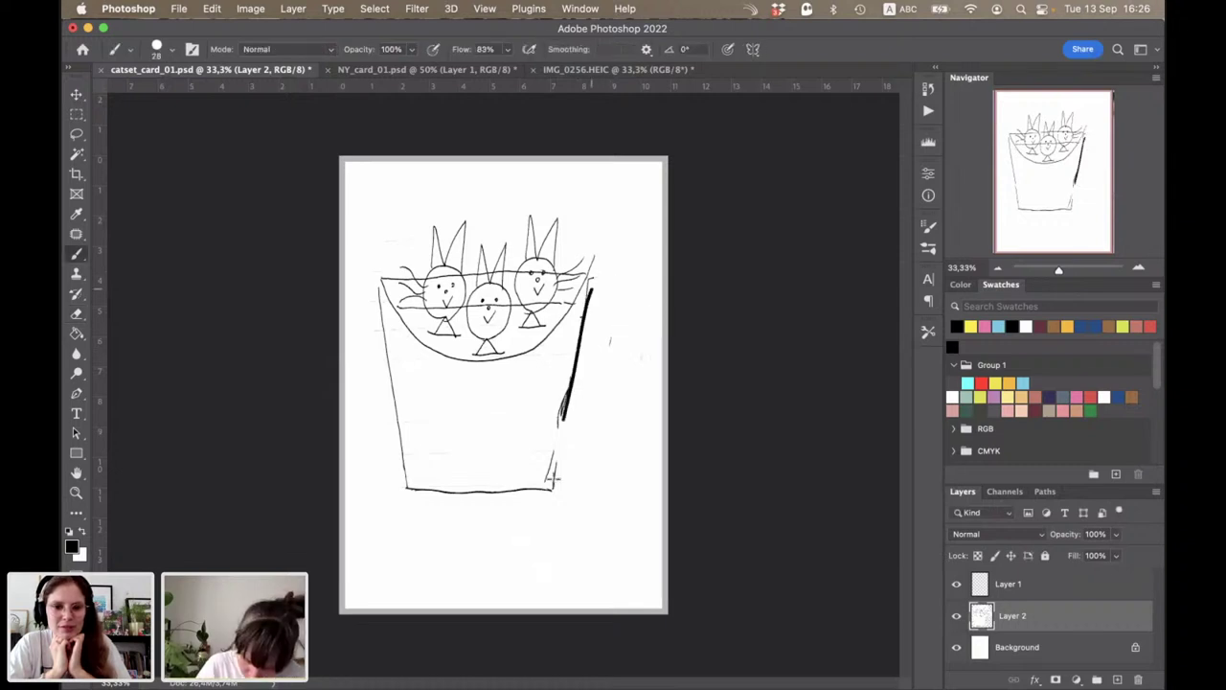
pyautogui.moveTo(590, 288)
pyautogui.mouseDown()
pyautogui.moveTo(621, 285)
pyautogui.moveTo(604, 450)
pyautogui.mouseUp()
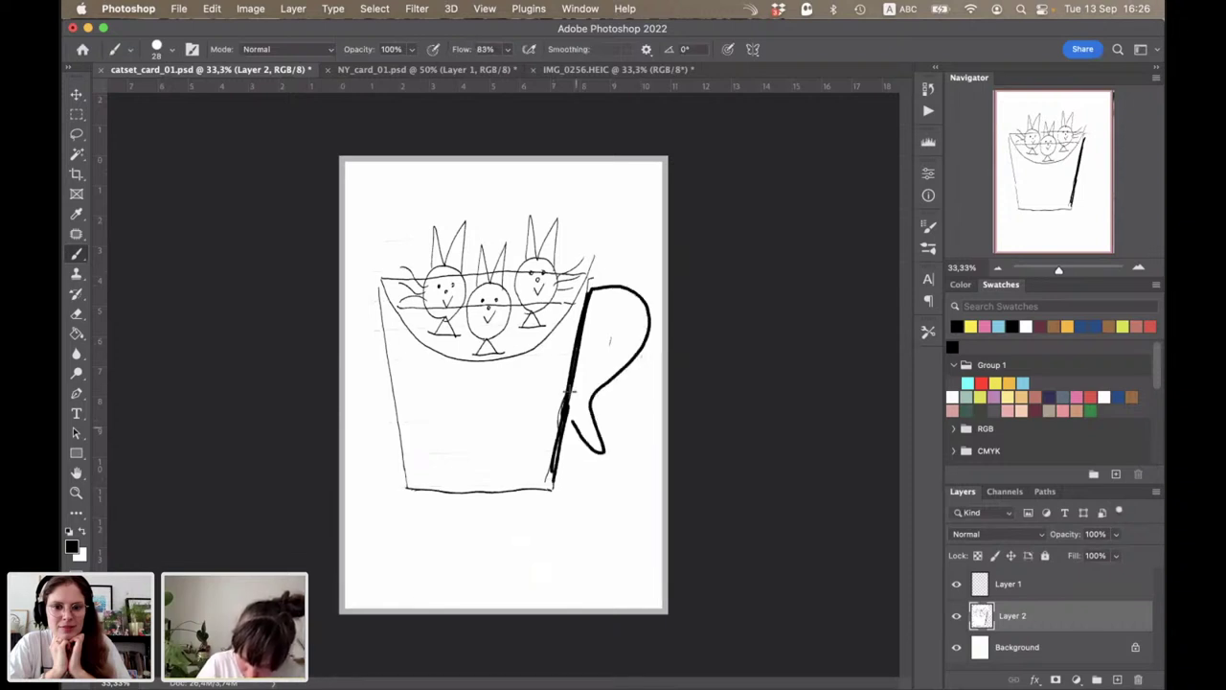
pyautogui.moveTo(588, 311)
pyautogui.mouseDown()
pyautogui.moveTo(573, 414)
pyautogui.moveTo(604, 452)
pyautogui.mouseUp()
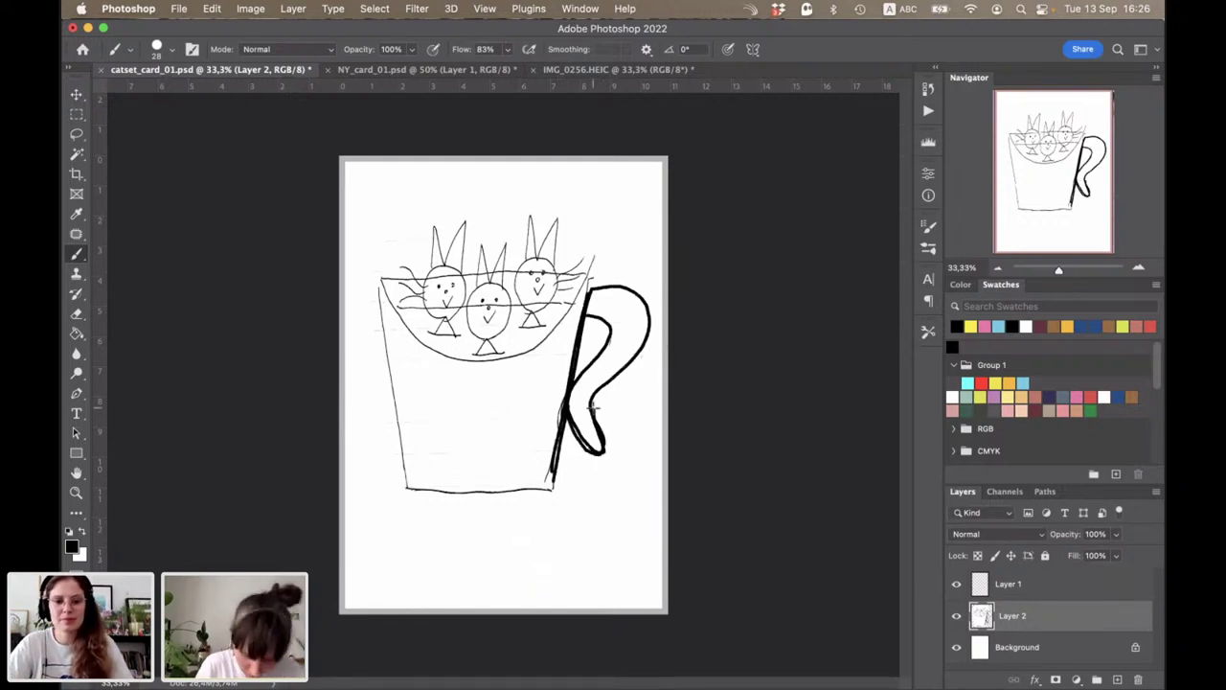
pyautogui.press('e')
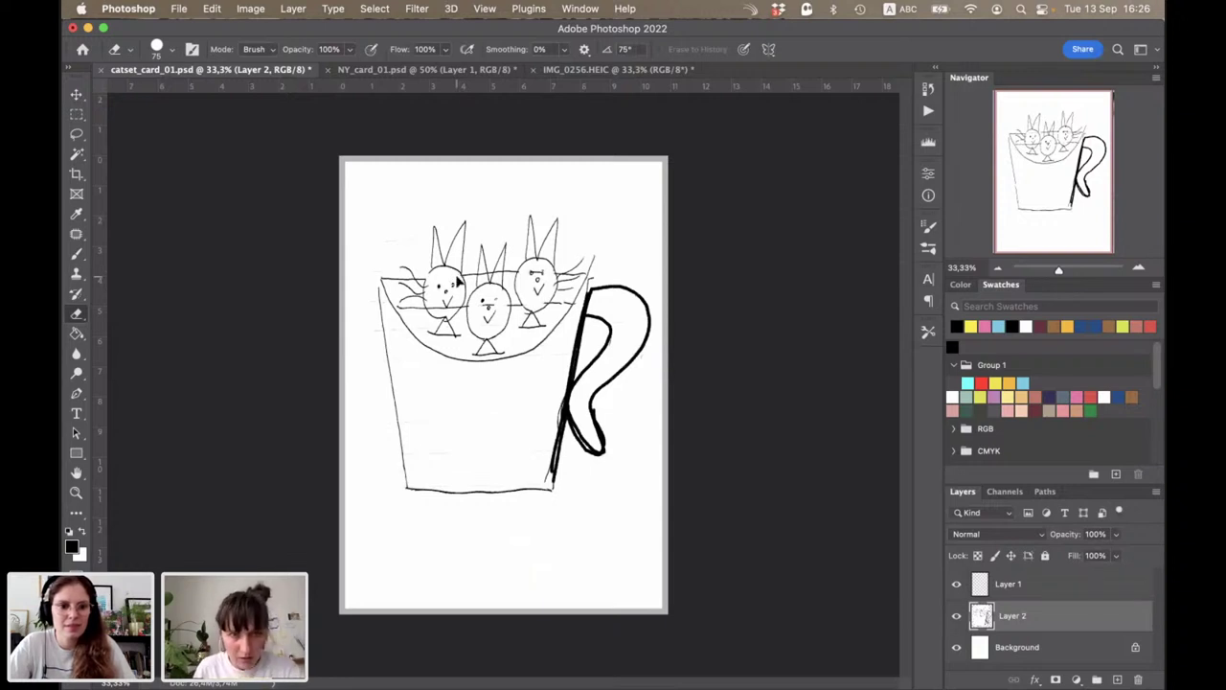
# Step: Scale the cup drawing down to about 97% and nudge it slightly right and up
pyautogui.hotkey('ctrl', 't')
pyautogui.press('Return')
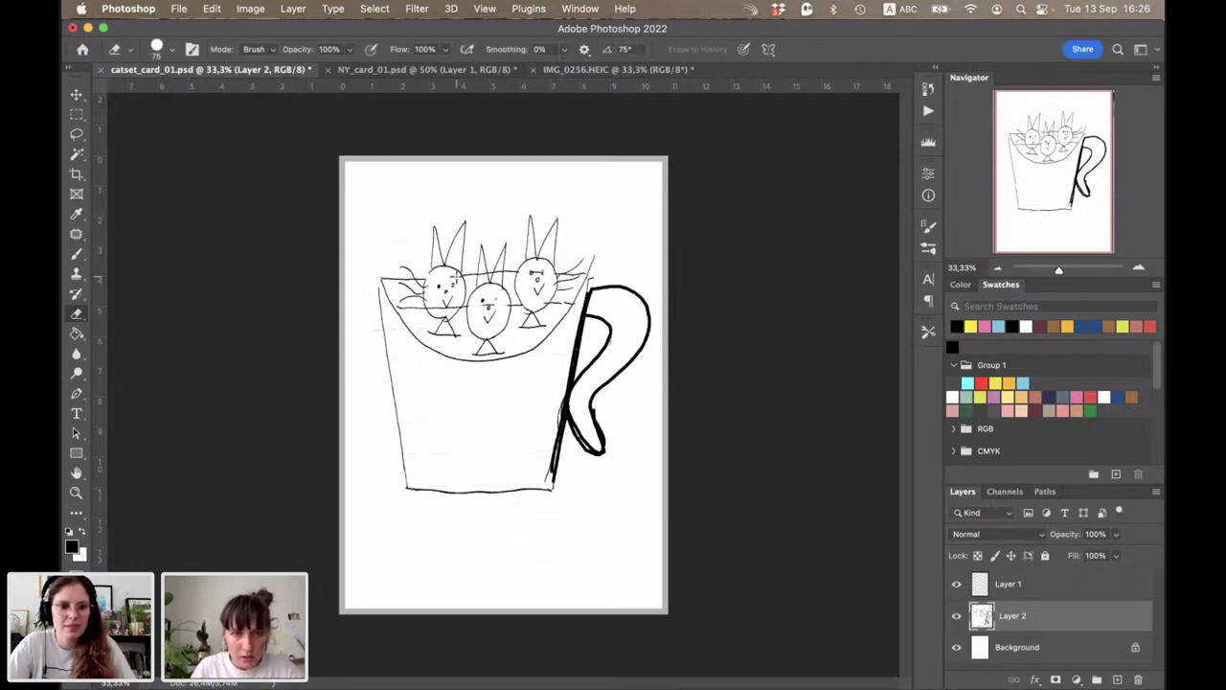
pyautogui.hotkey('ctrl', 't')
pyautogui.moveTo(659, 164); pyautogui.dragTo(644, 196)
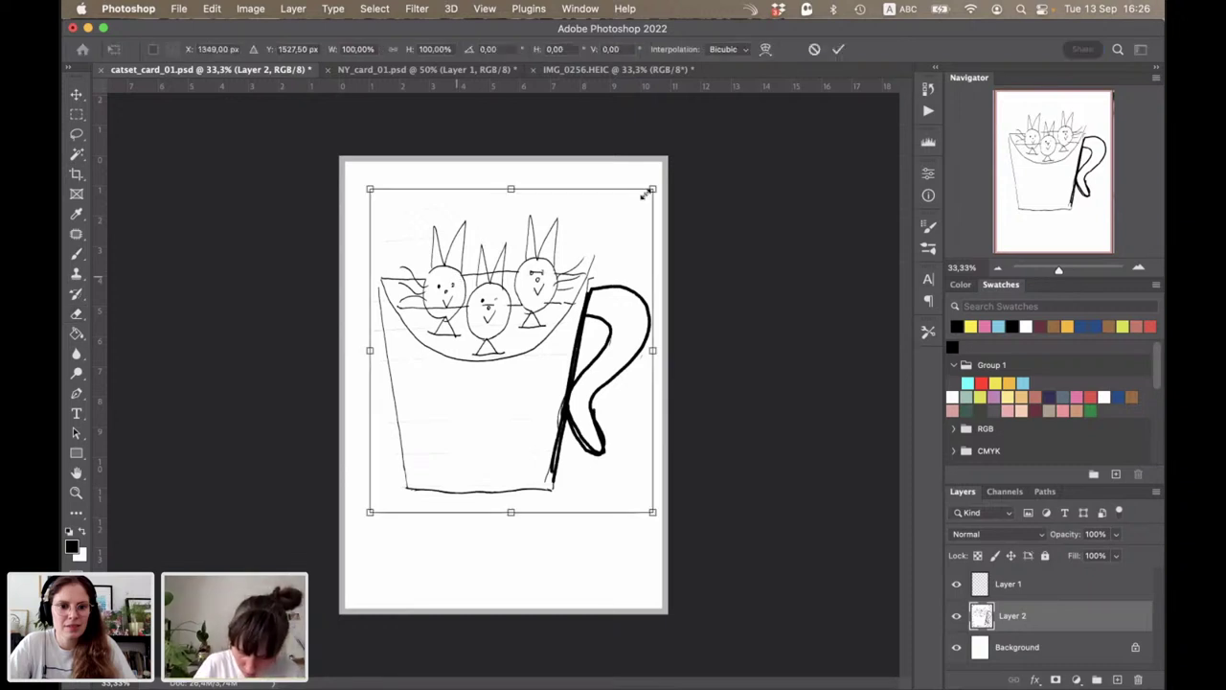
pyautogui.moveTo(568, 311); pyautogui.dragTo(572, 302)
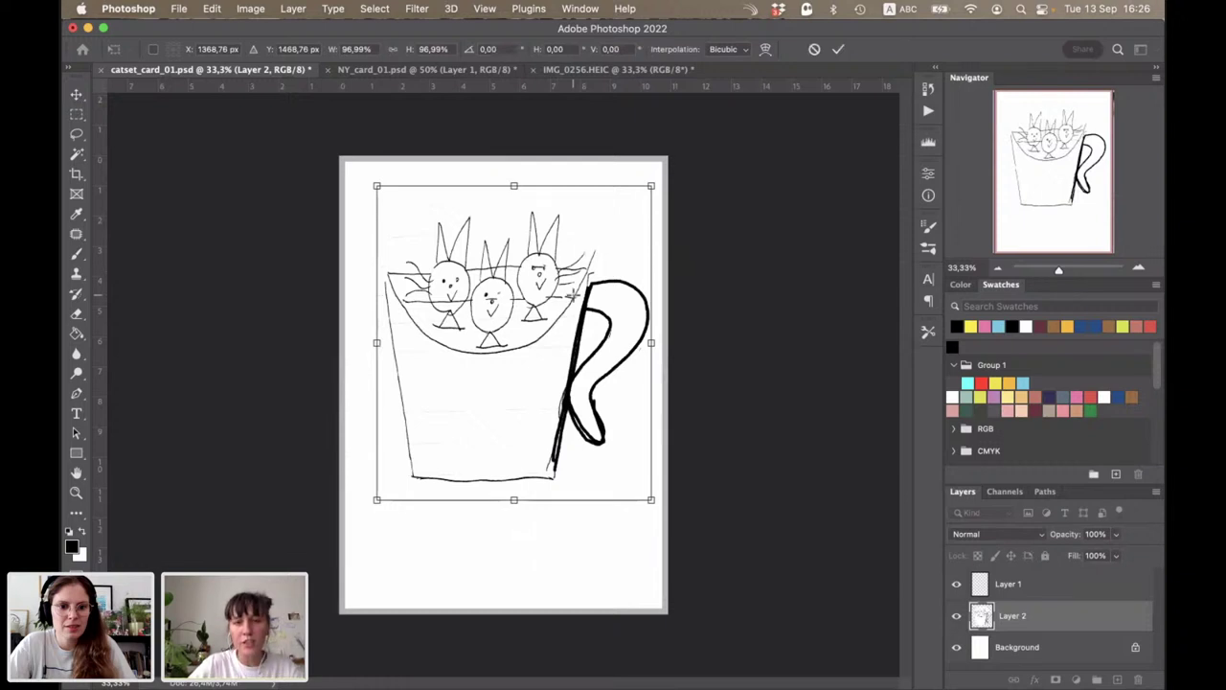
pyautogui.press('Return')
pyautogui.press('e')
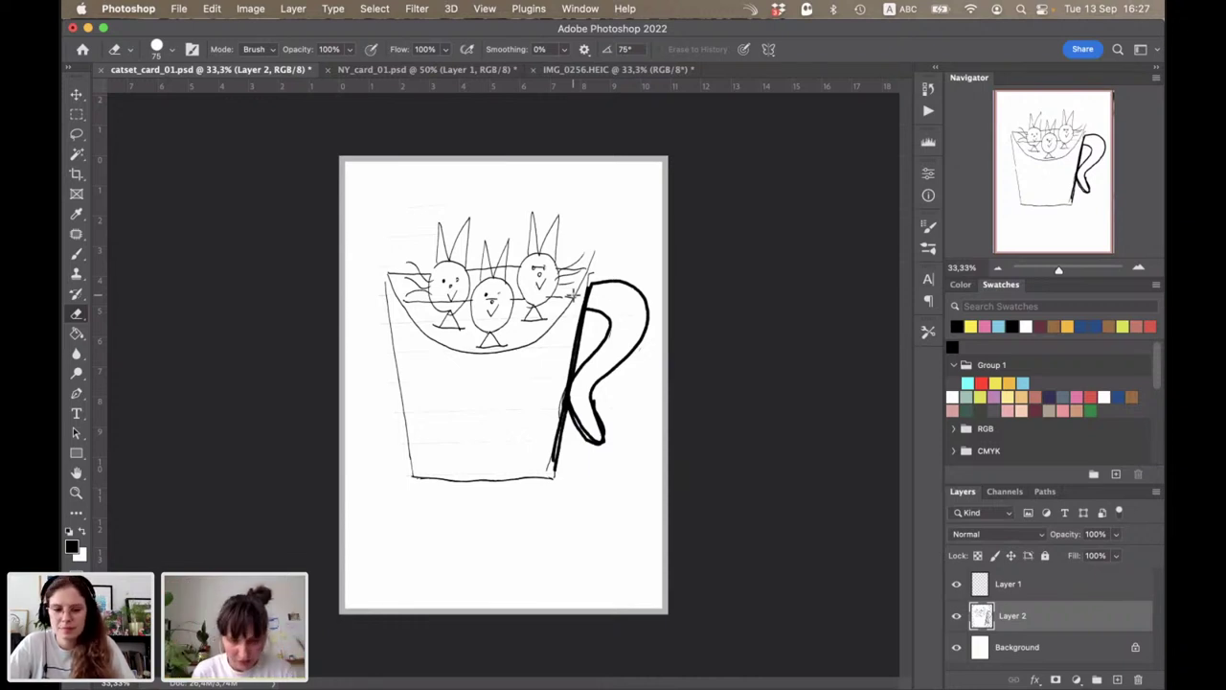
# Step: Handwrite "let's meet !" below the cup on a new empty layer
pyautogui.press('b')
pyautogui.click(1117, 679)
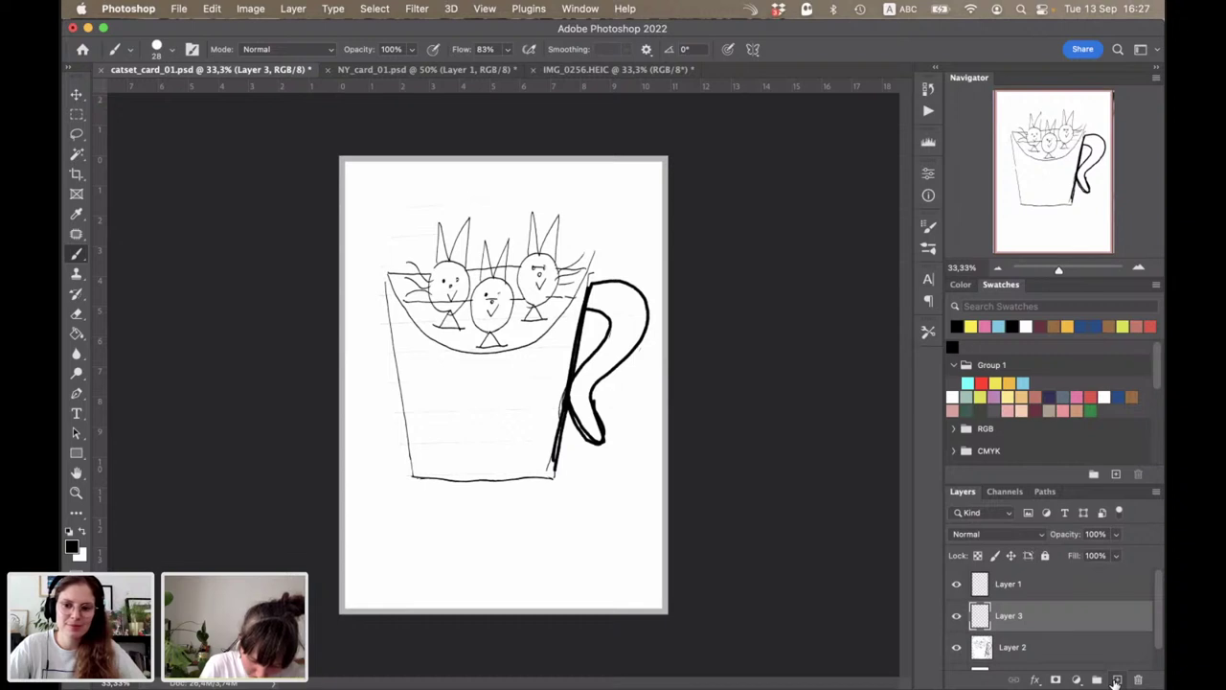
pyautogui.moveTo(412, 511)
pyautogui.mouseDown()
pyautogui.moveTo(394, 548)
pyautogui.moveTo(438, 547)
pyautogui.moveTo(450, 567)
pyautogui.moveTo(476, 529)
pyautogui.mouseUp()
pyautogui.moveTo(498, 527)
pyautogui.mouseDown()
pyautogui.moveTo(487, 556)
pyautogui.moveTo(553, 555)
pyautogui.mouseUp()
pyautogui.moveTo(559, 544)
pyautogui.mouseDown()
pyautogui.moveTo(610, 558)
pyautogui.moveTo(622, 533)
pyautogui.mouseUp()
pyautogui.moveTo(647, 507); pyautogui.dragTo(640, 541)
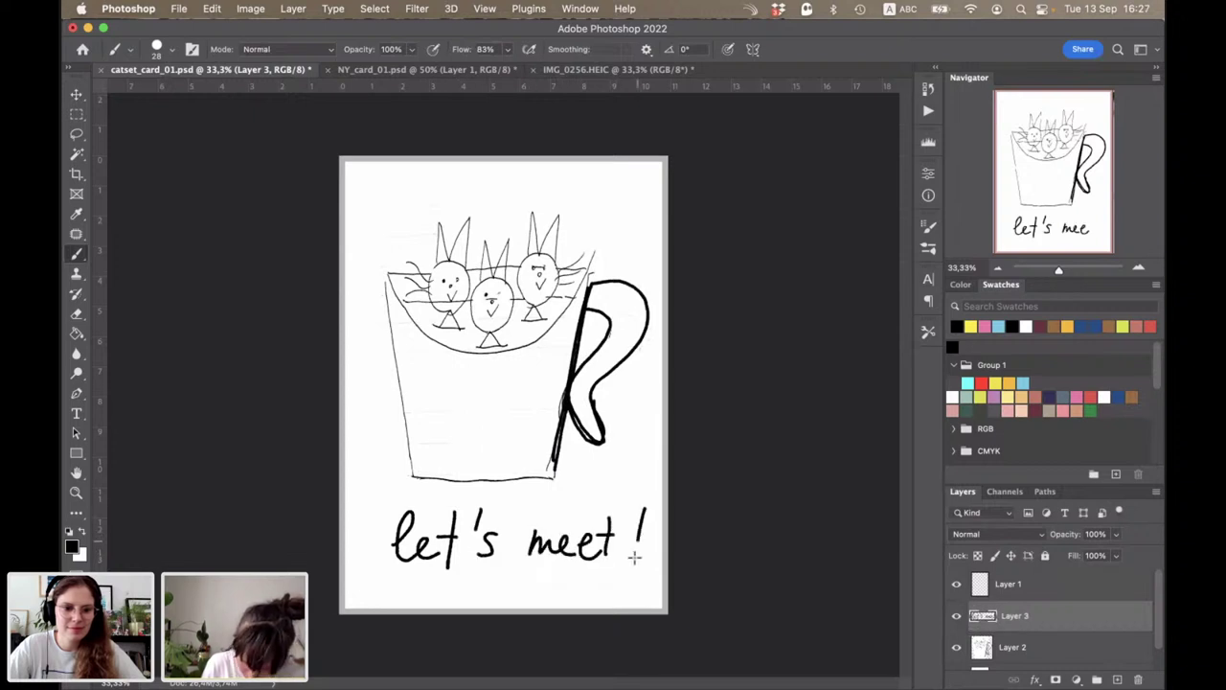
pyautogui.click(633, 557)
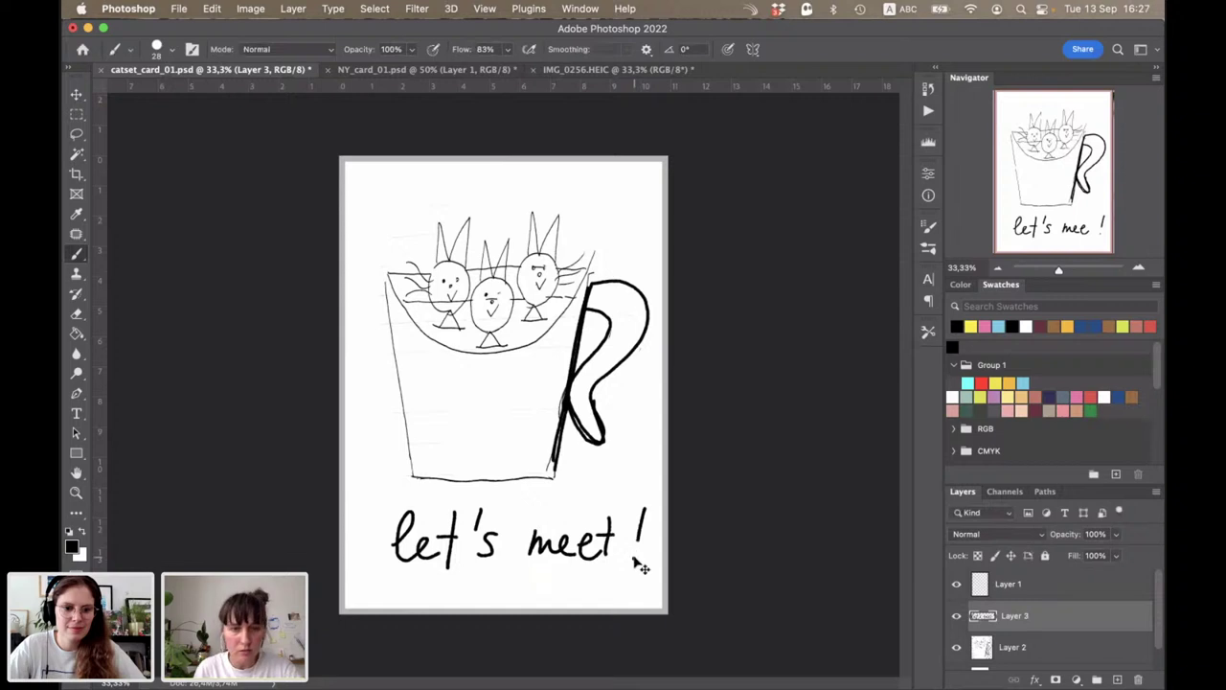
# Step: Nudge the lettering left and scale it down to about 95%
pyautogui.hotkey('ctrl', 't')
pyautogui.hotkey('shift', 'Left')
pyautogui.hotkey('shift', 'Left')
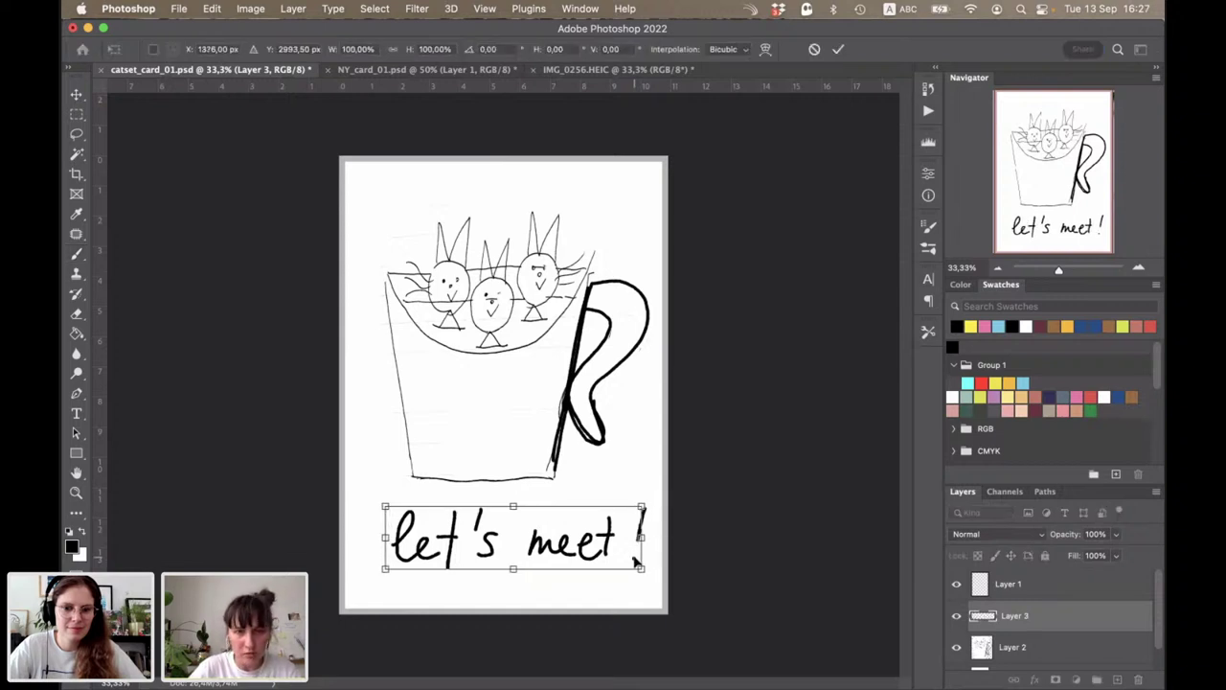
pyautogui.hotkey('shift', 'Left')
pyautogui.hotkey('shift', 'Left')
pyautogui.hotkey('shift', 'Left')
pyautogui.hotkey('shift', 'Left')
pyautogui.hotkey('shift', 'Left')
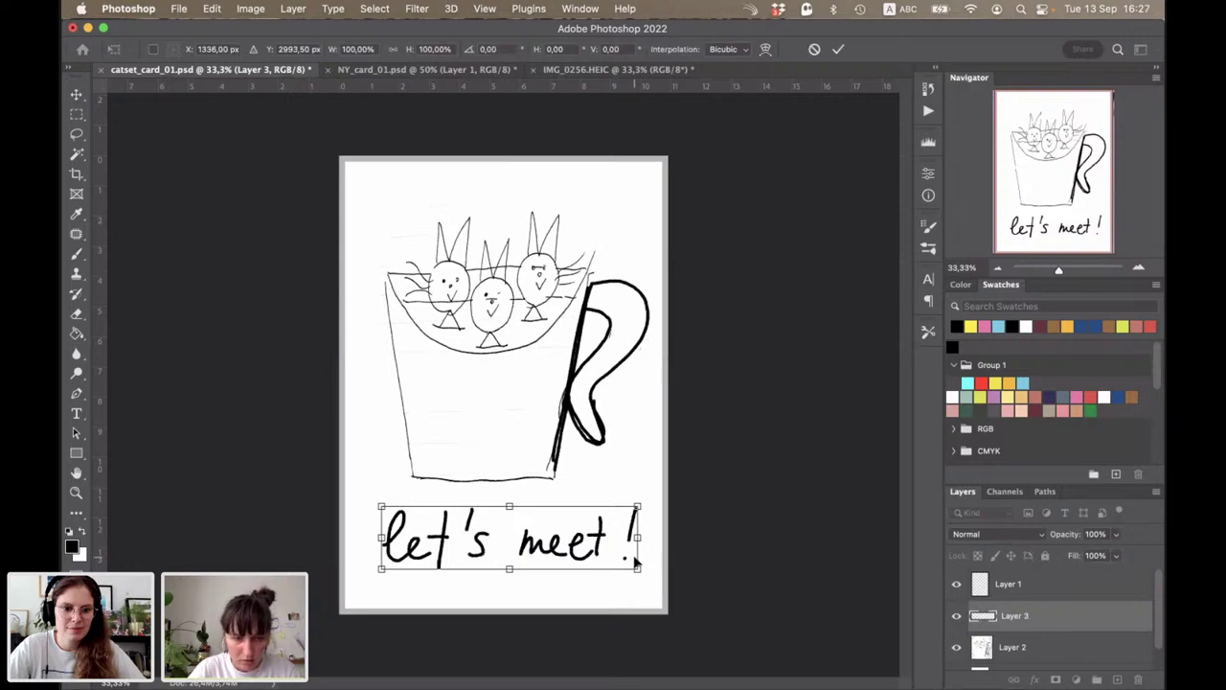
pyautogui.moveTo(637, 507); pyautogui.dragTo(623, 512)
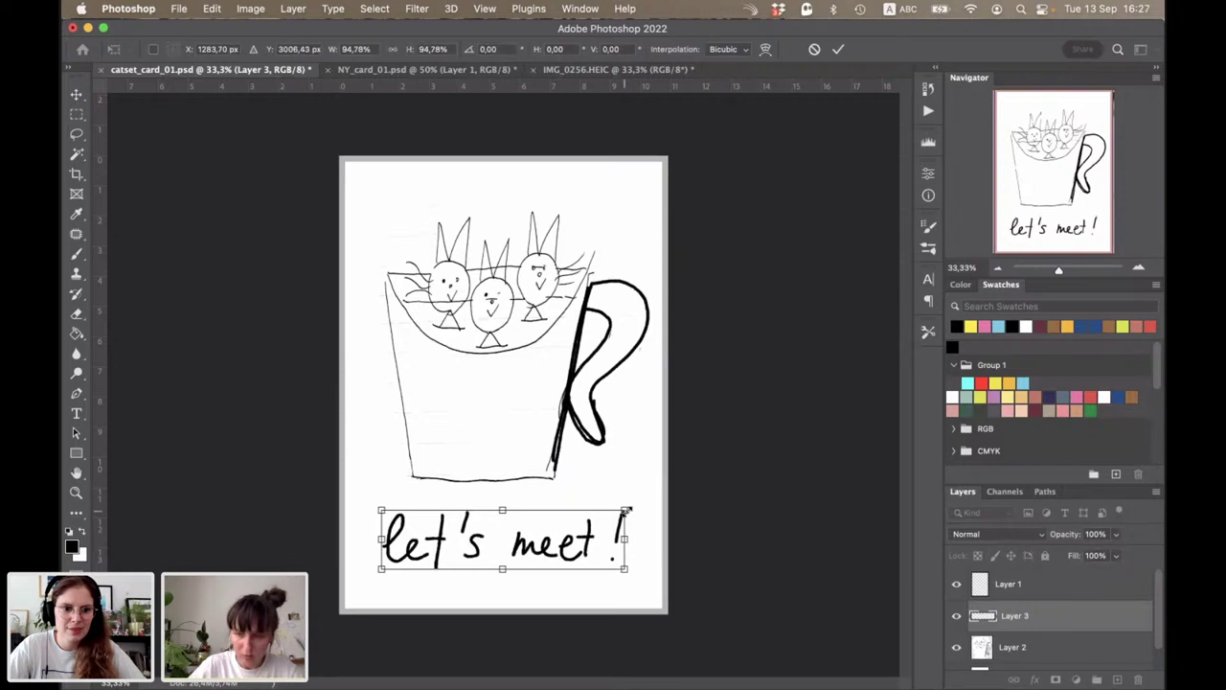
pyautogui.press('Return')
# Step: Nudge the lettering left and merge it with the cup drawing into Layer 3
pyautogui.press('b')
pyautogui.press('v')
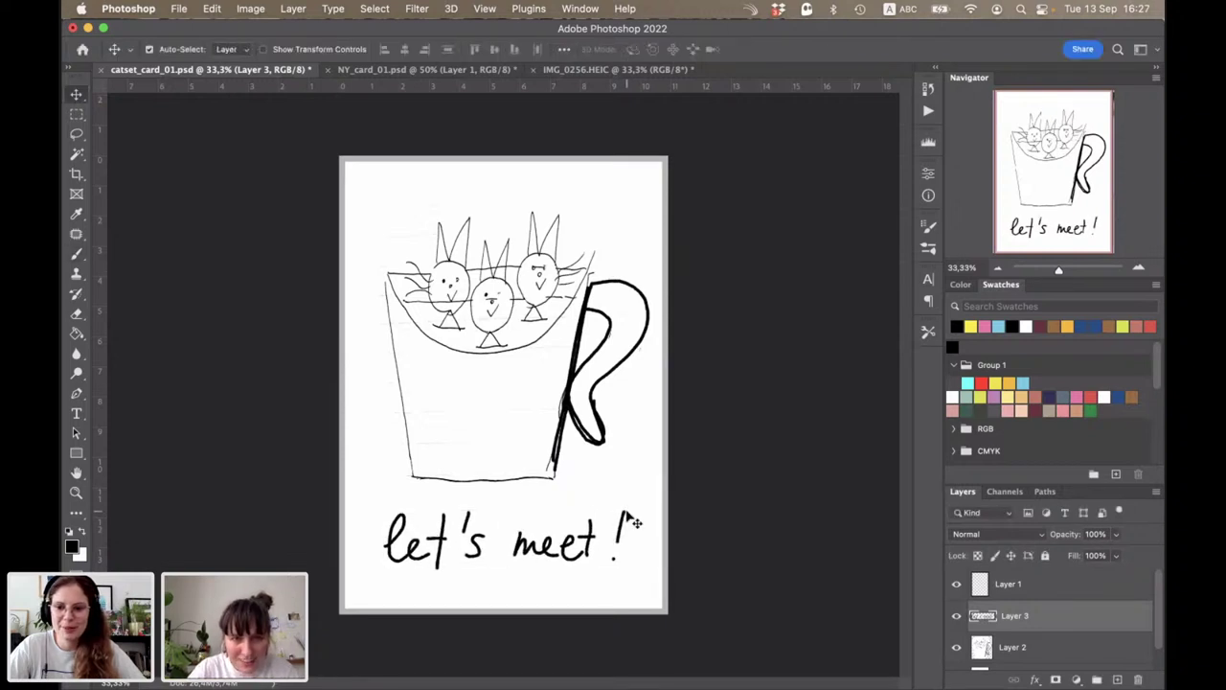
pyautogui.press('Left')
pyautogui.press('Left')
pyautogui.press('Left')
pyautogui.press('Left')
pyautogui.press('Left')
pyautogui.press('Left')
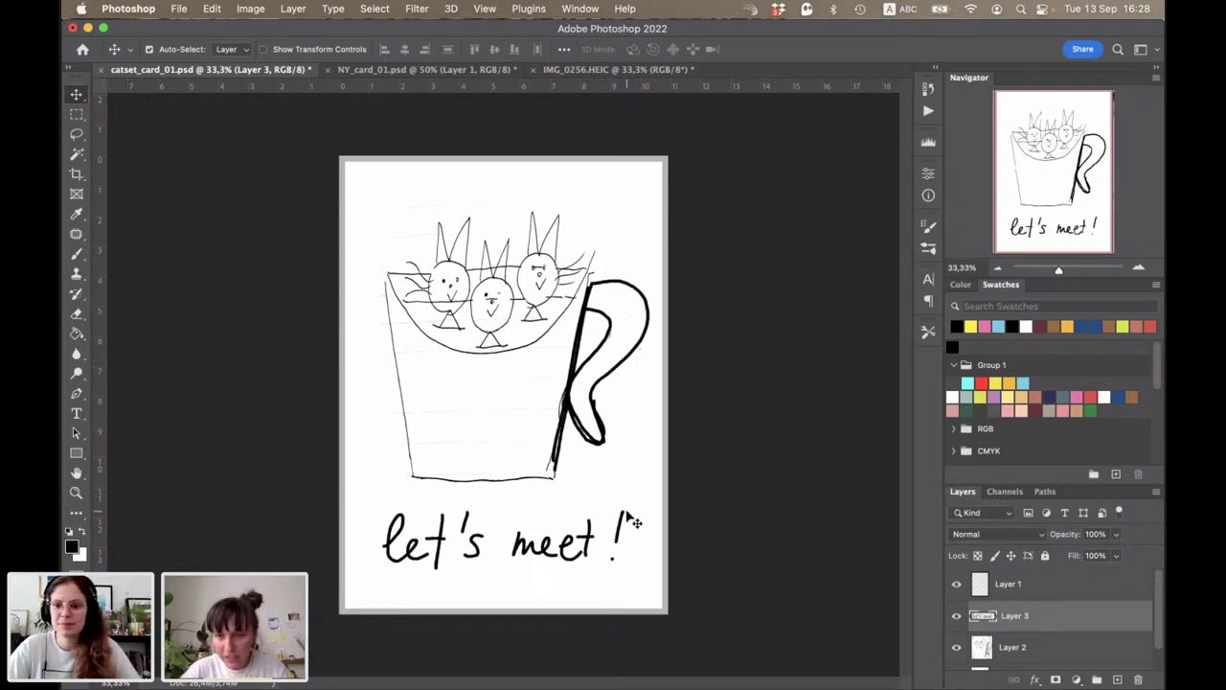
pyautogui.keyDown('shift'); pyautogui.click(1029, 651); pyautogui.keyUp('shift')
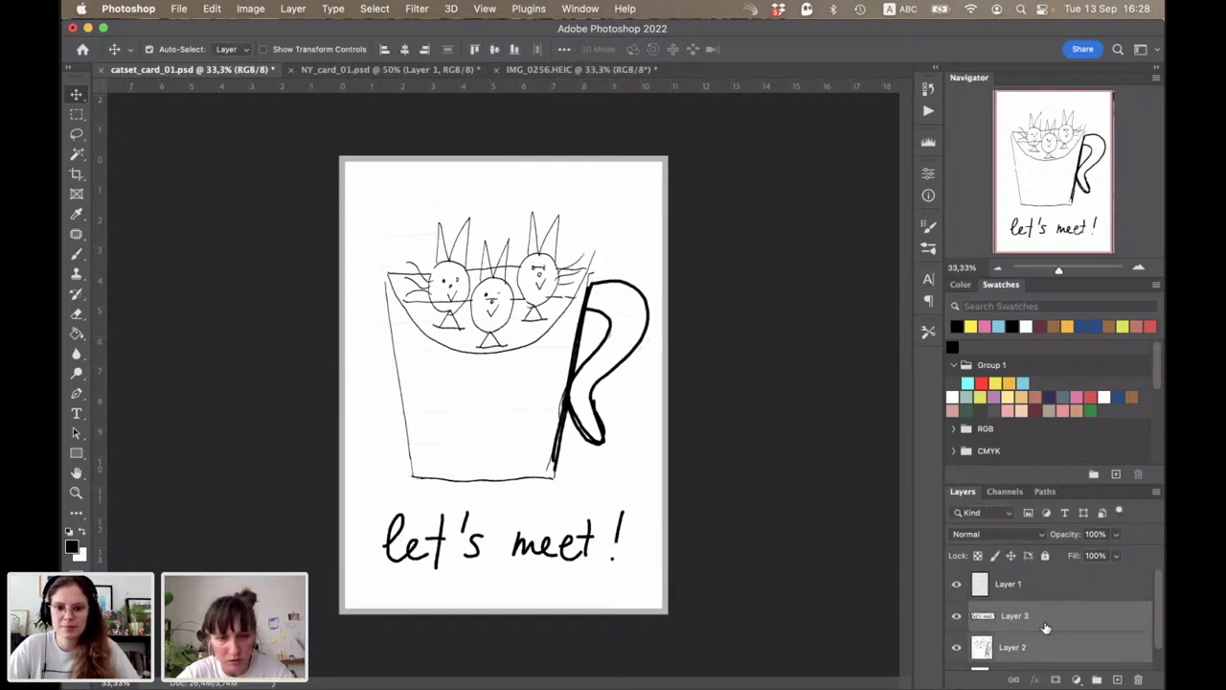
pyautogui.press('super+e')
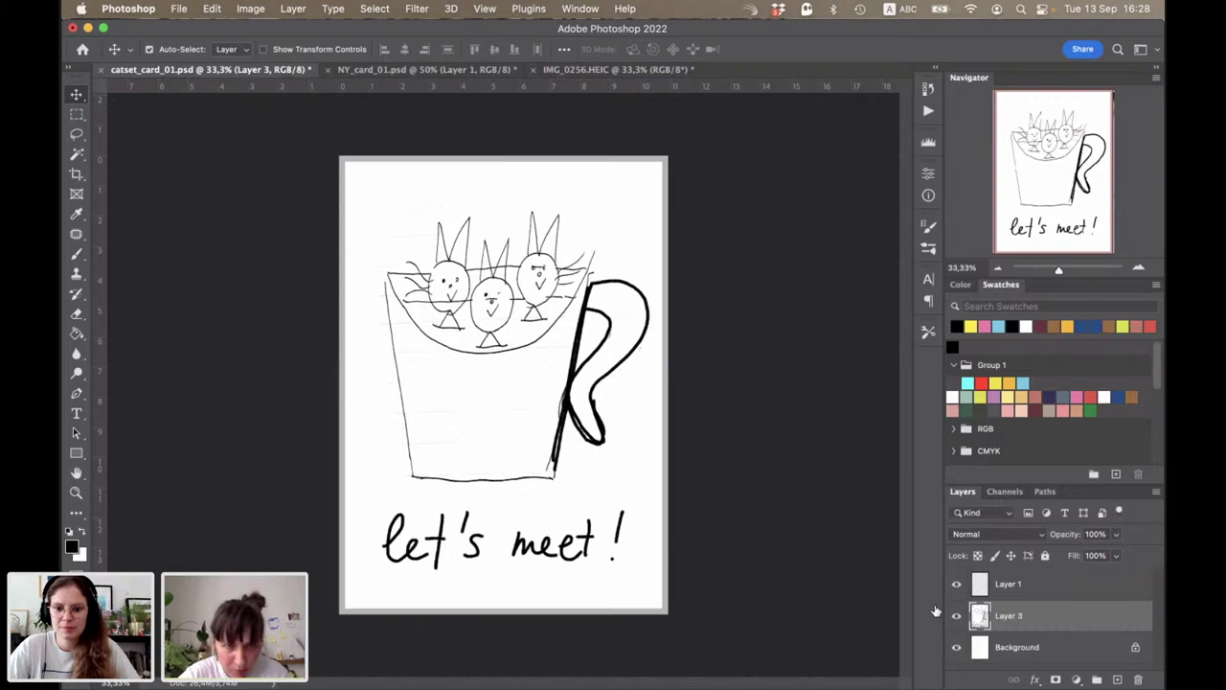
# Step: Rename Layer 1 to 'frame' and toggle its visibility off and on
pyautogui.doubleClick(1007, 587)
pyautogui.write('frame')
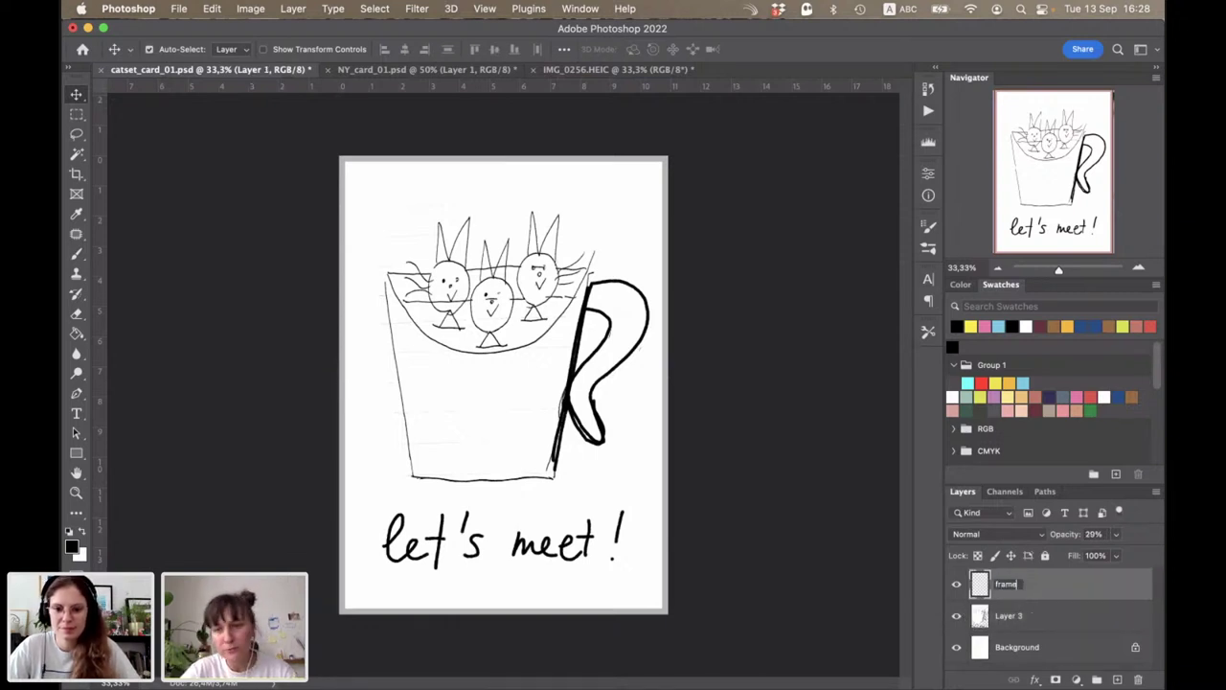
pyautogui.press('Return')
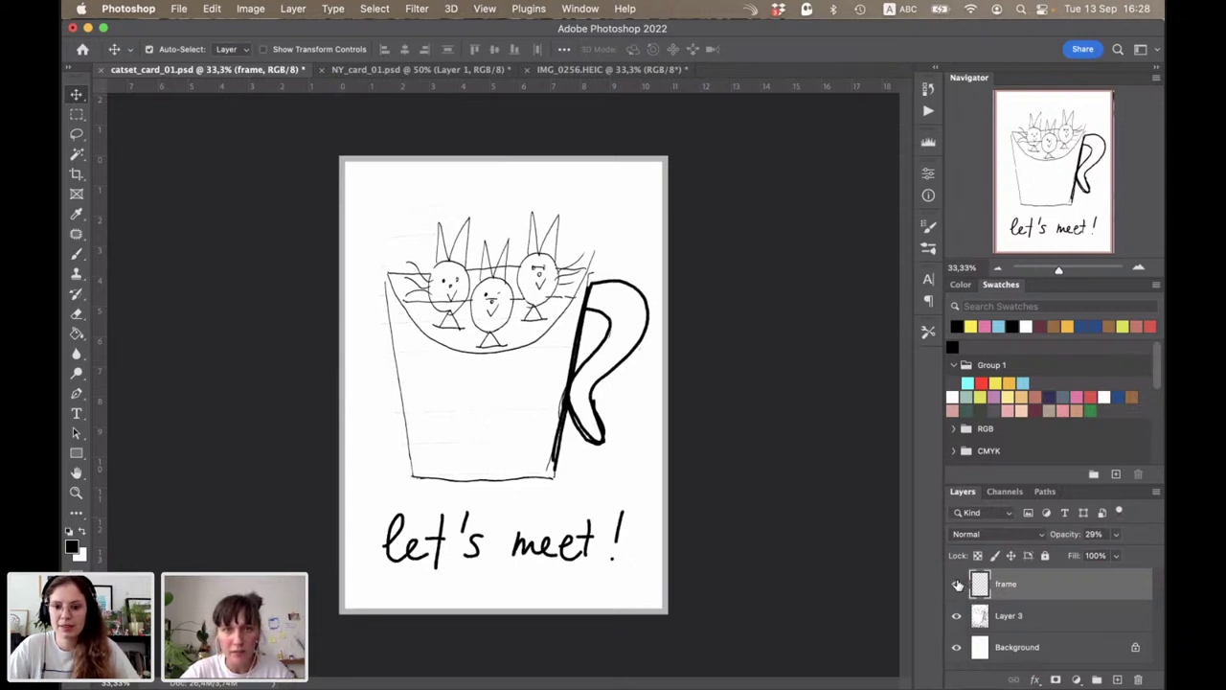
pyautogui.click(957, 585)
pyautogui.click(957, 584)
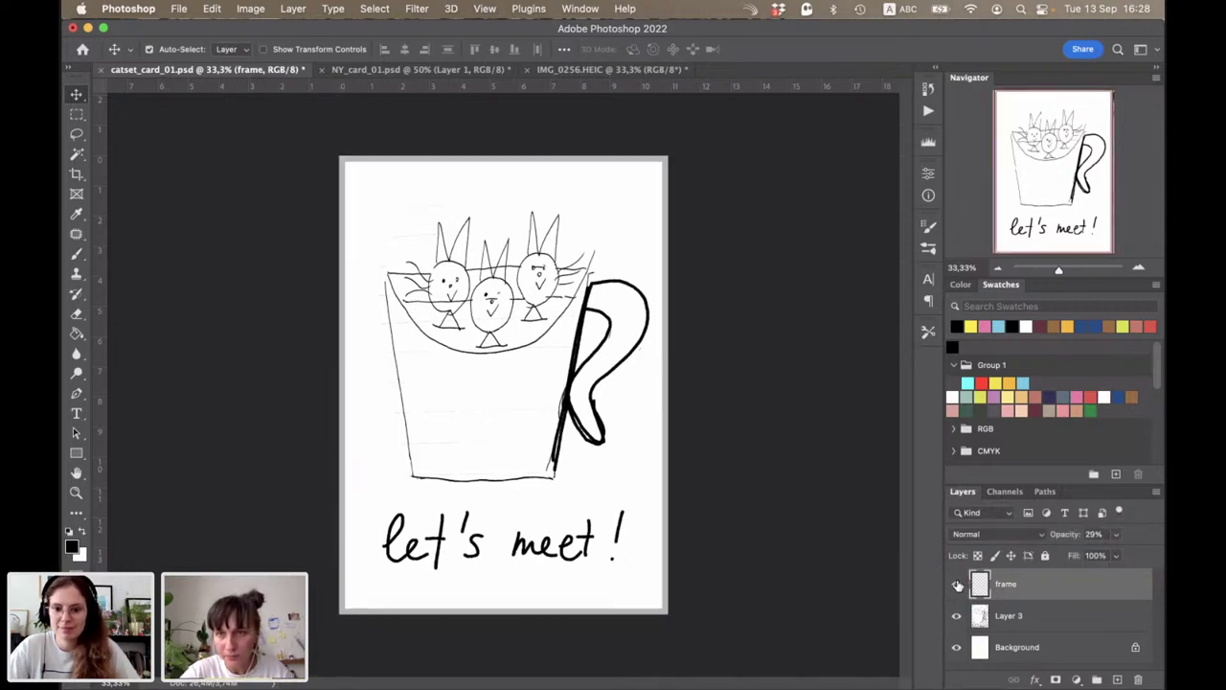
# Step: Lower Layer 3's opacity to 12%
pyautogui.click(1001, 617)
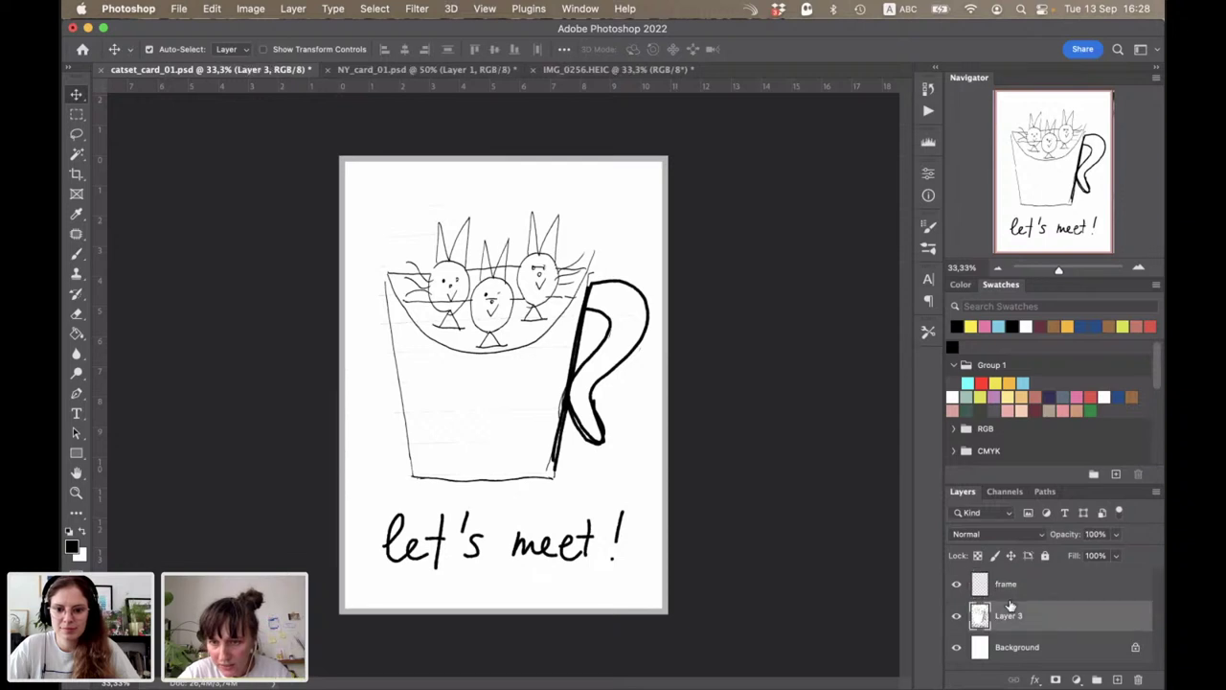
pyautogui.click(1116, 536)
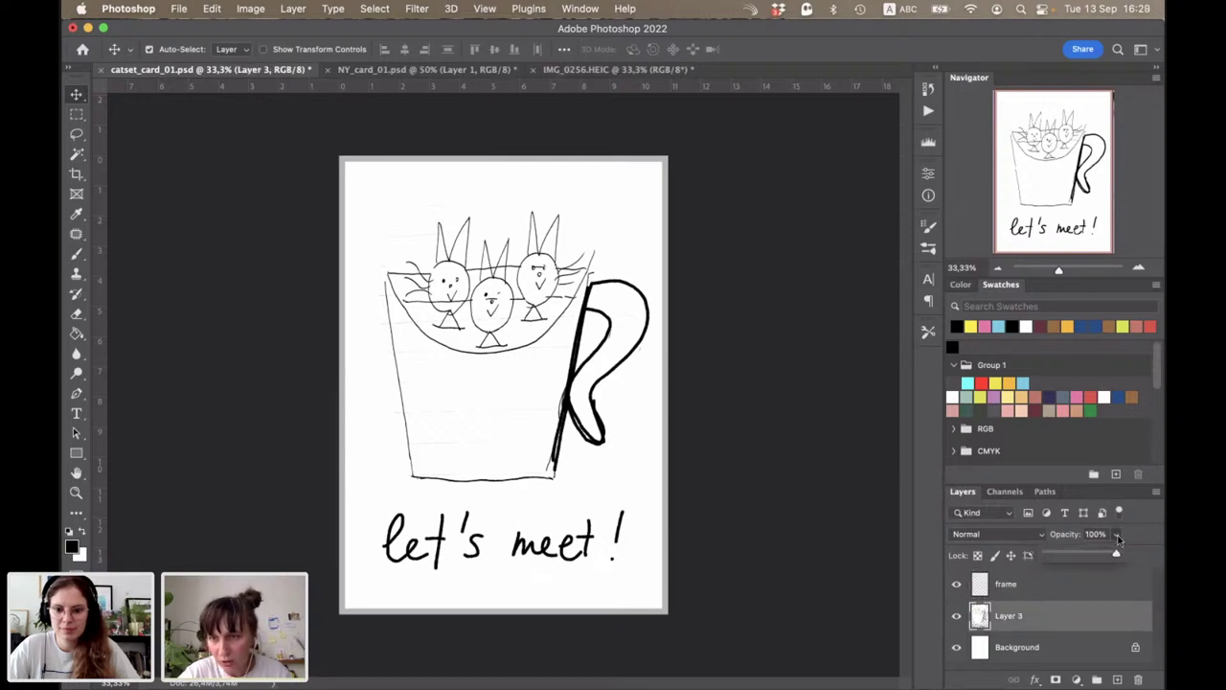
pyautogui.click(1054, 554)
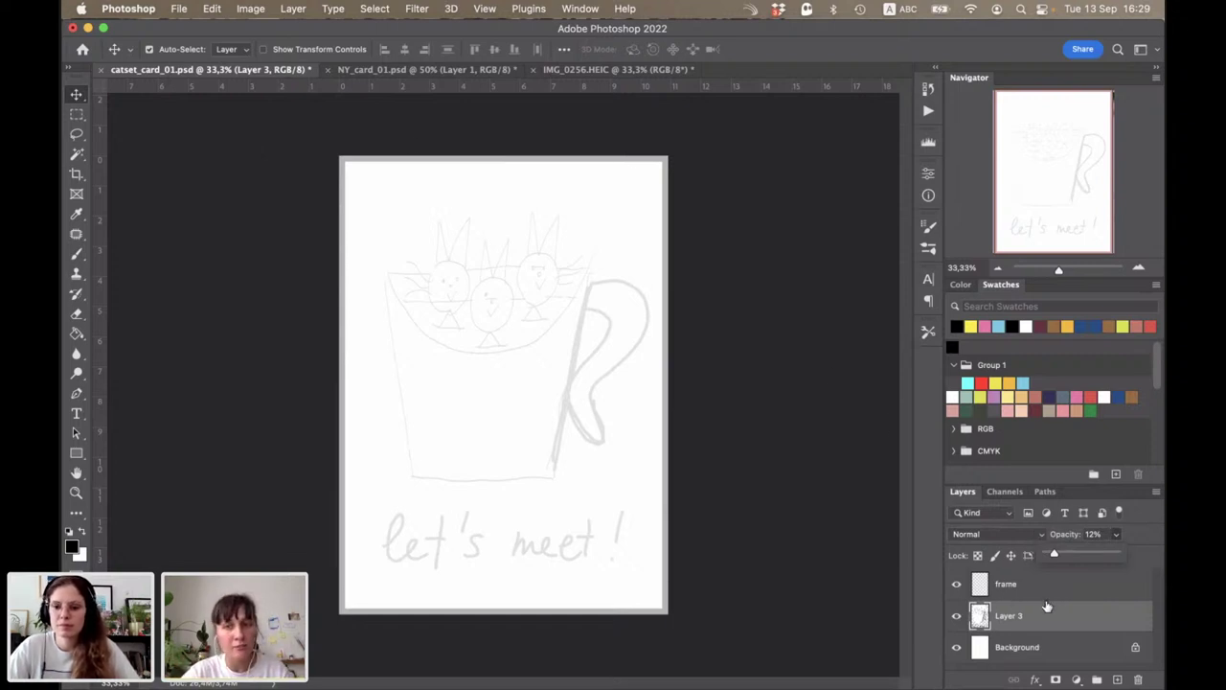
# Step: Set Layer 3's blend mode to Multiply, keeping its 12% opacity
pyautogui.click(1008, 619)
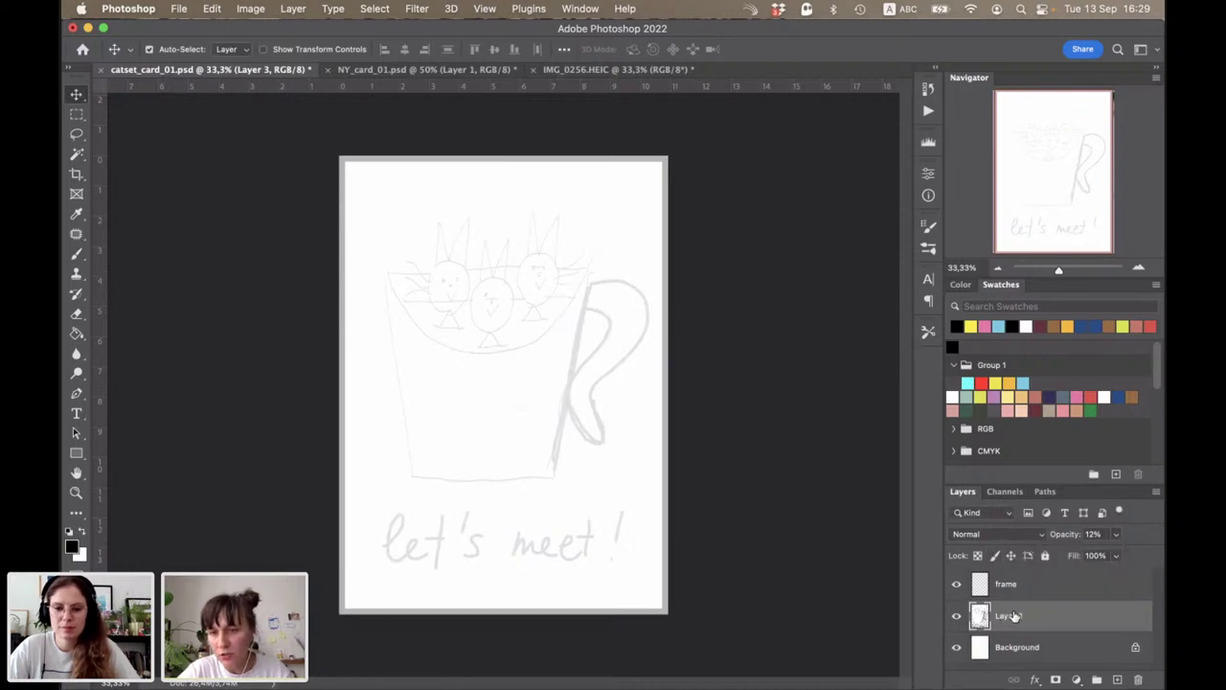
pyautogui.click(996, 537)
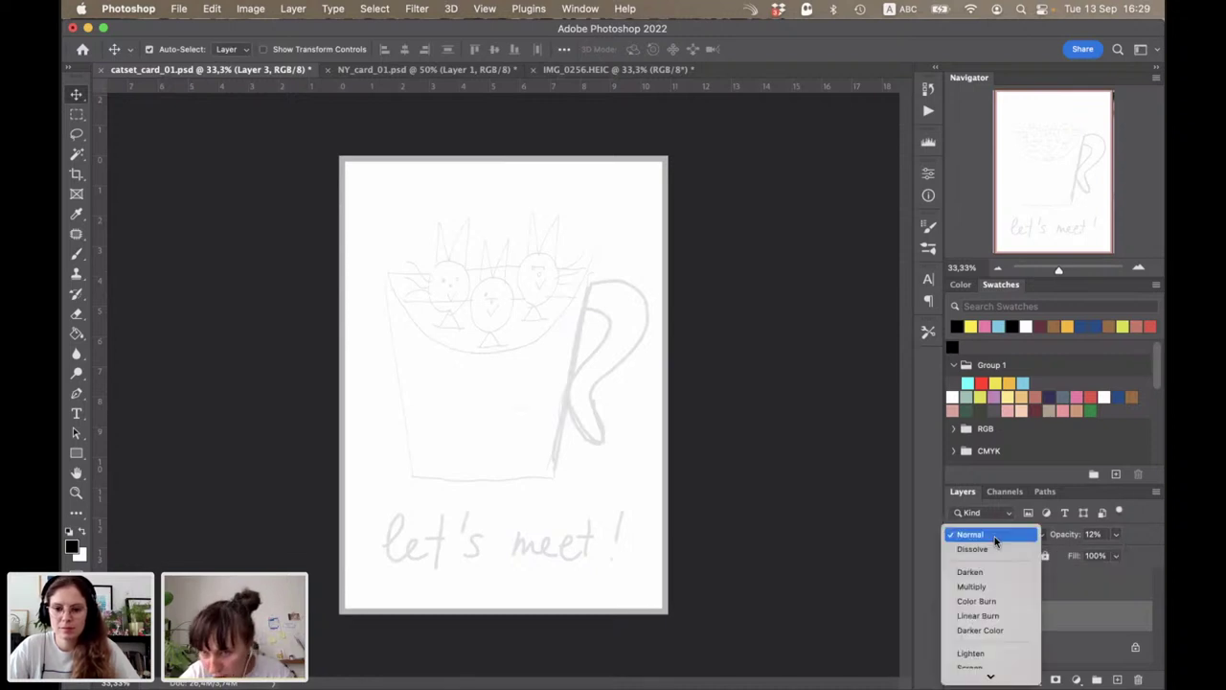
pyautogui.click(972, 586)
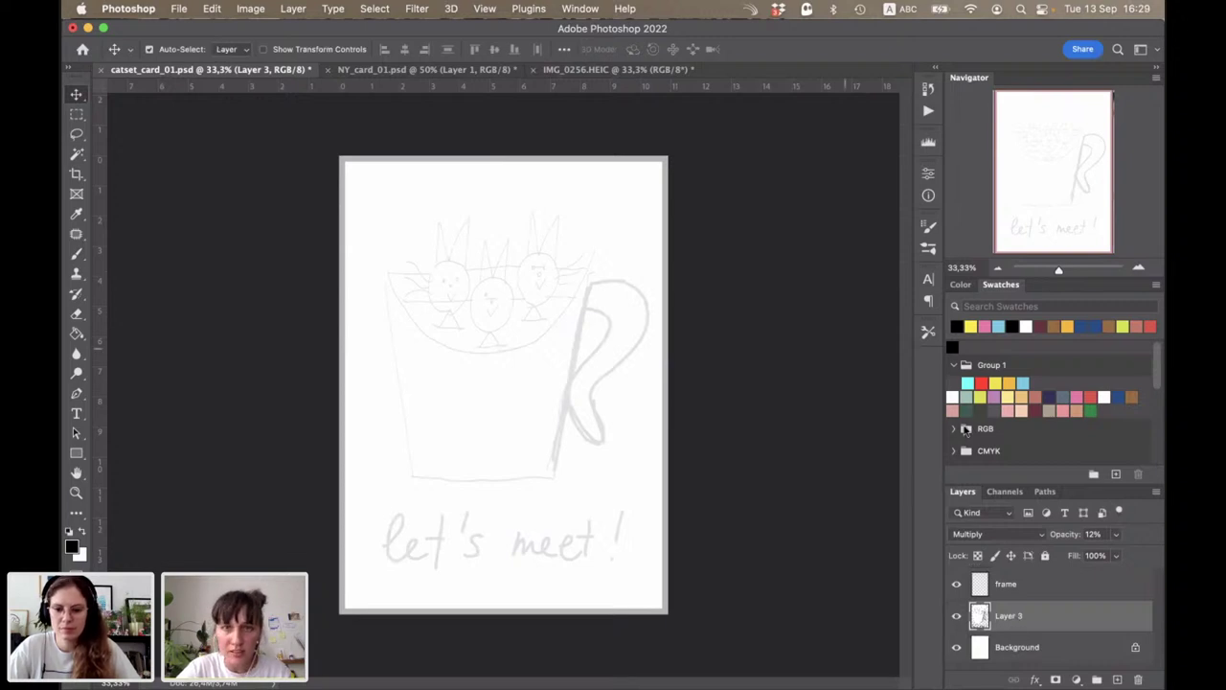
pyautogui.click(1066, 650)
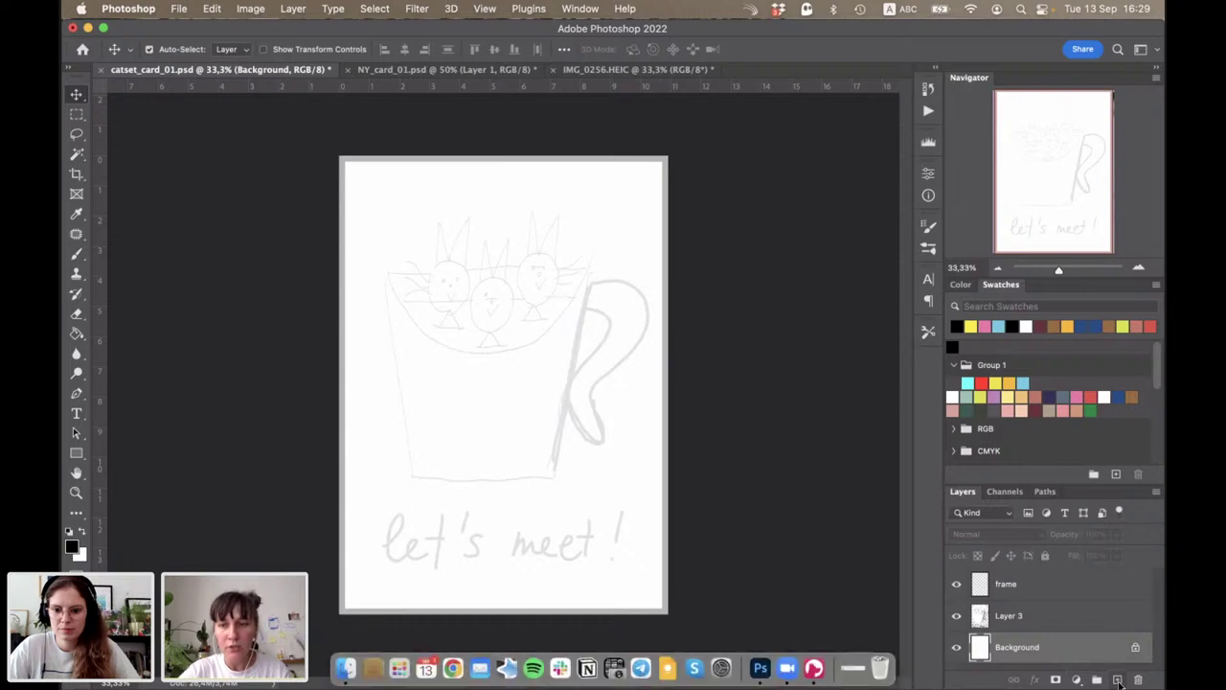
# Step: Add three new empty layers above the Background
pyautogui.click(1116, 678)
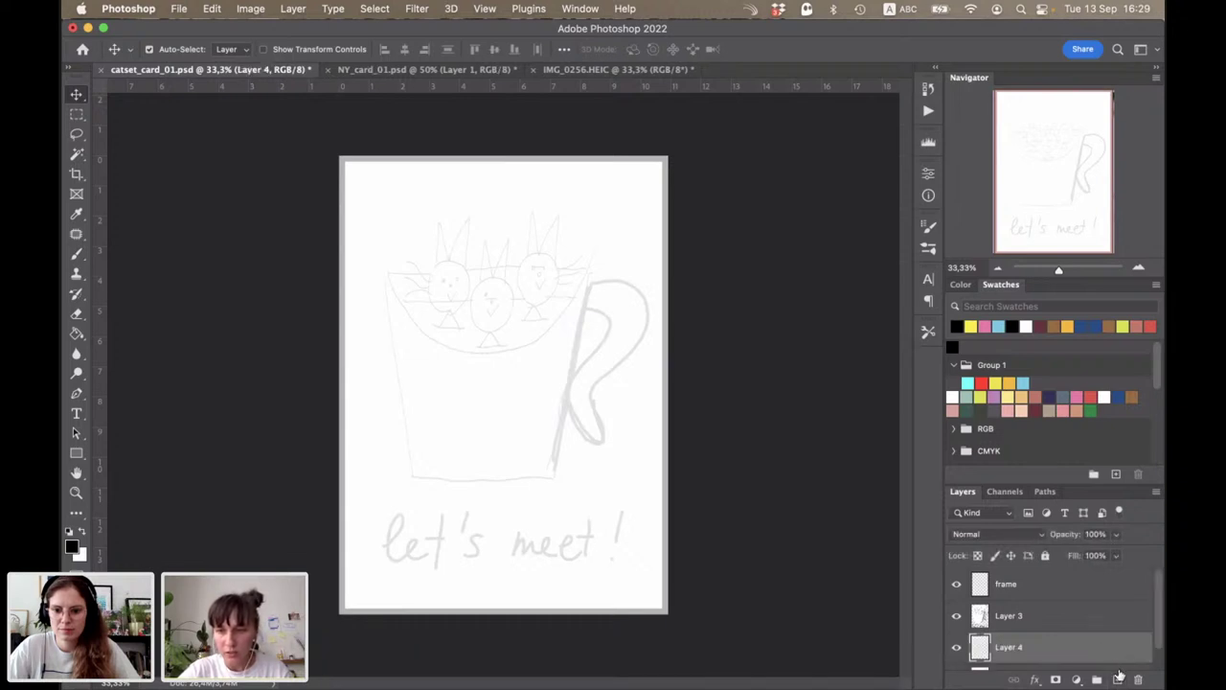
pyautogui.click(1116, 678)
pyautogui.click(1117, 678)
pyautogui.scroll(-2, 1083, 600)
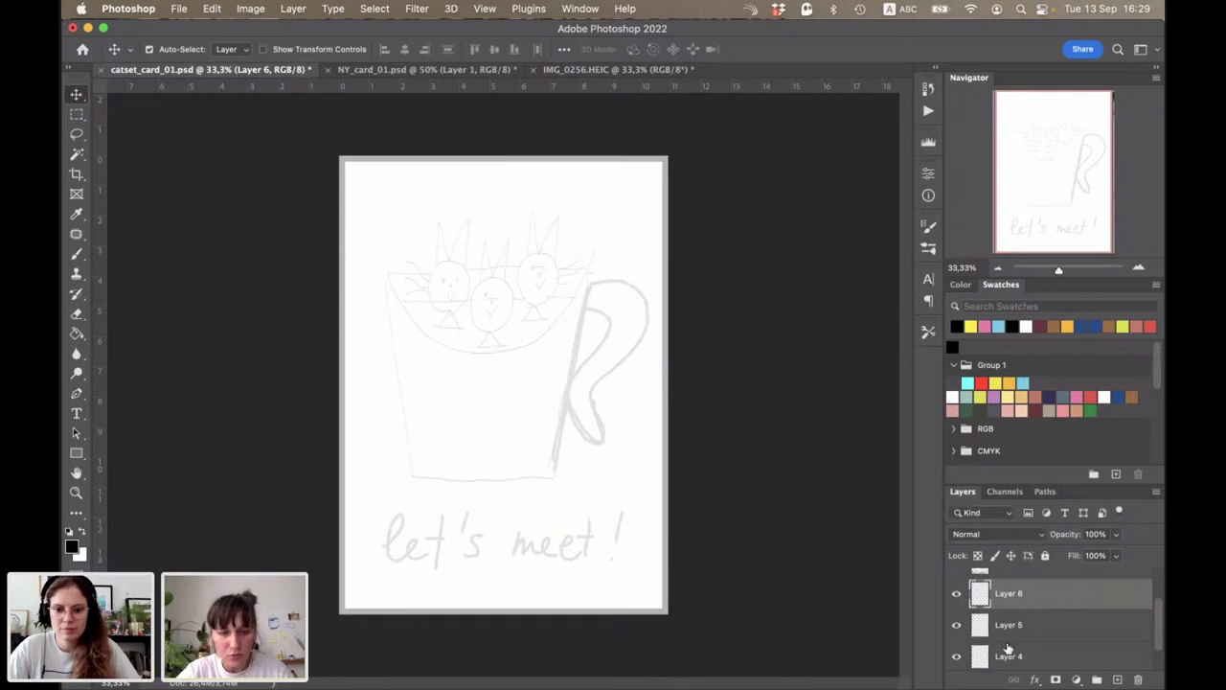
# Step: Set Layers 4, 5 and 6 to Multiply blending
pyautogui.keyDown('shift'); pyautogui.click(1011, 658); pyautogui.keyUp('shift')
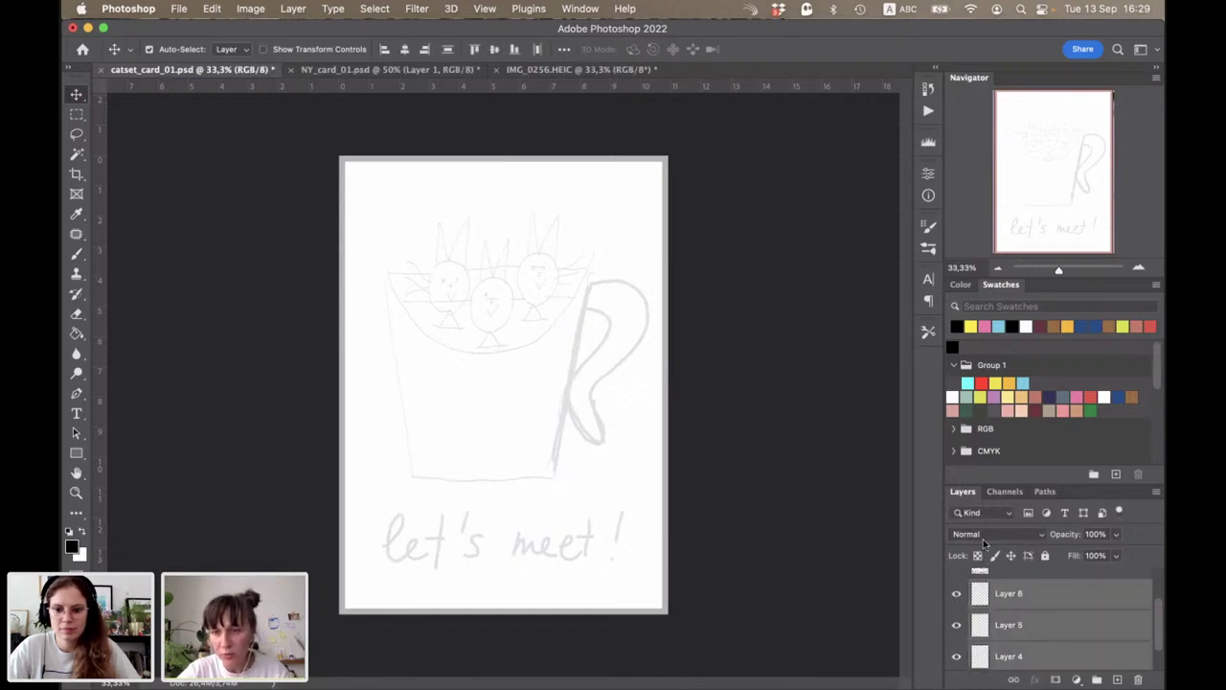
pyautogui.click(984, 532)
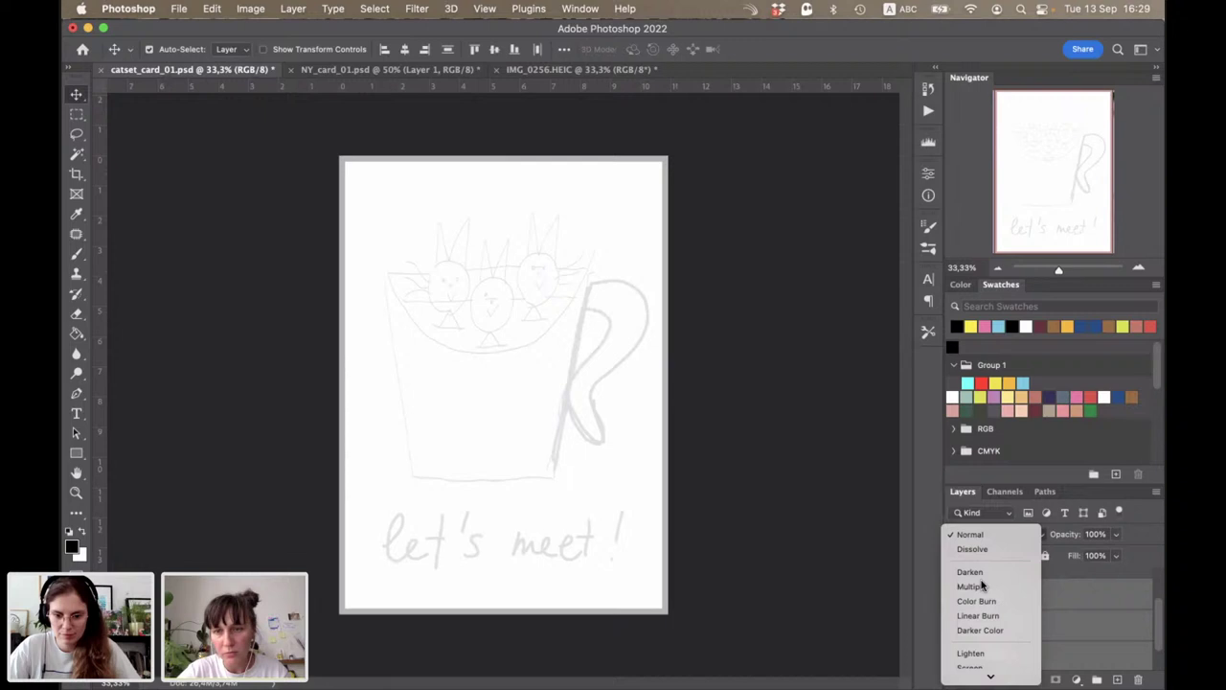
pyautogui.click(969, 586)
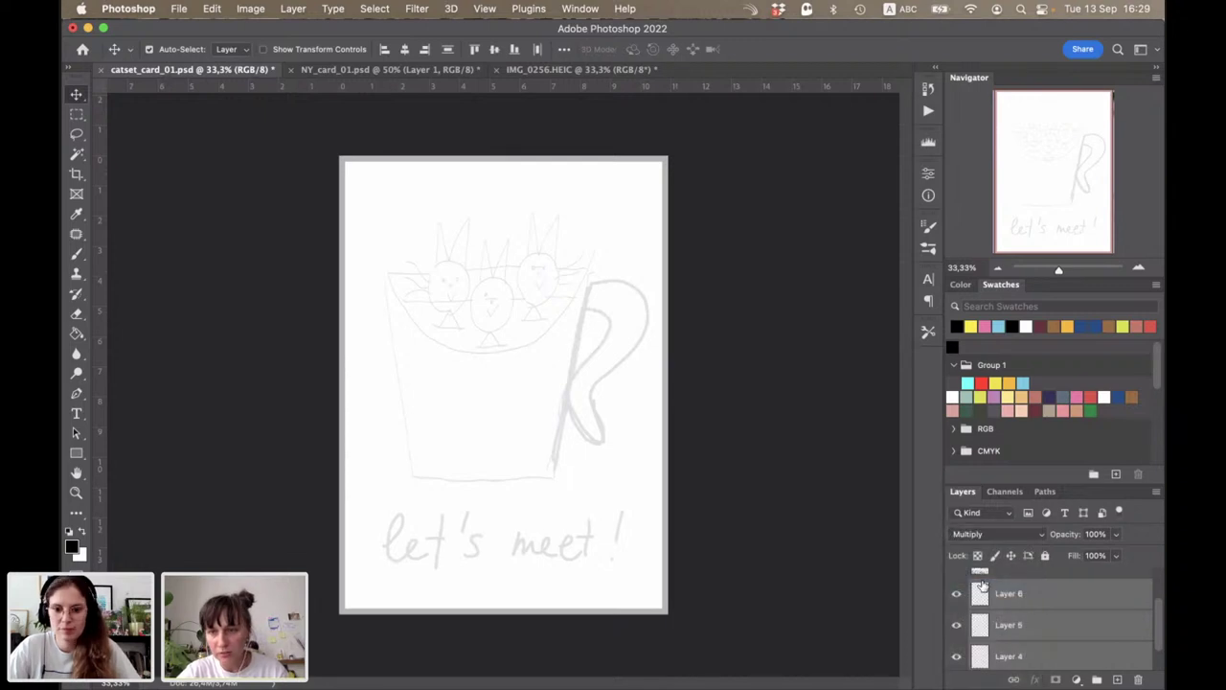
pyautogui.click(1058, 603)
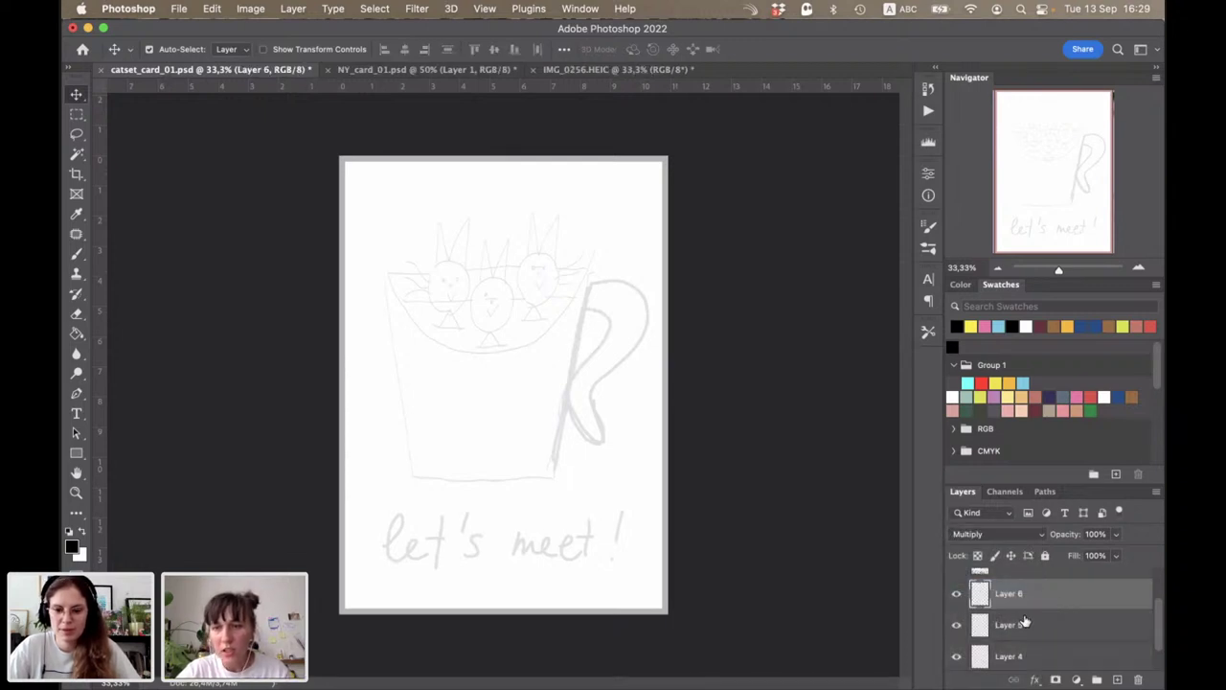
pyautogui.click(1005, 654)
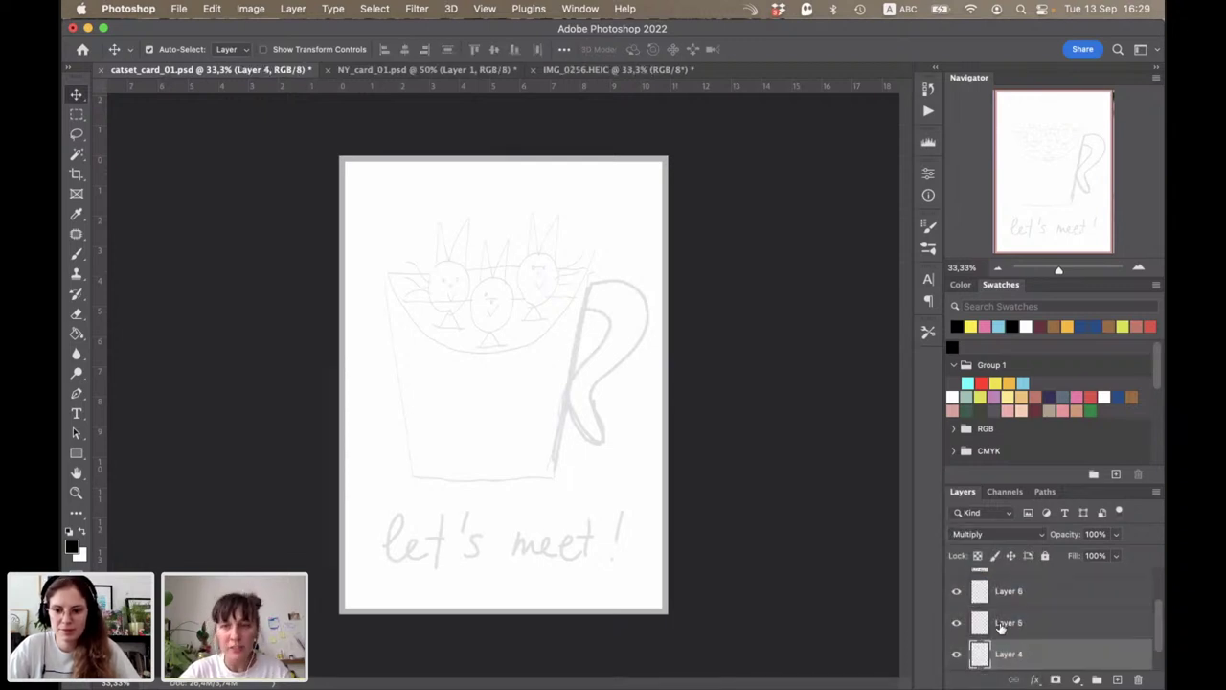
pyautogui.click(1001, 624)
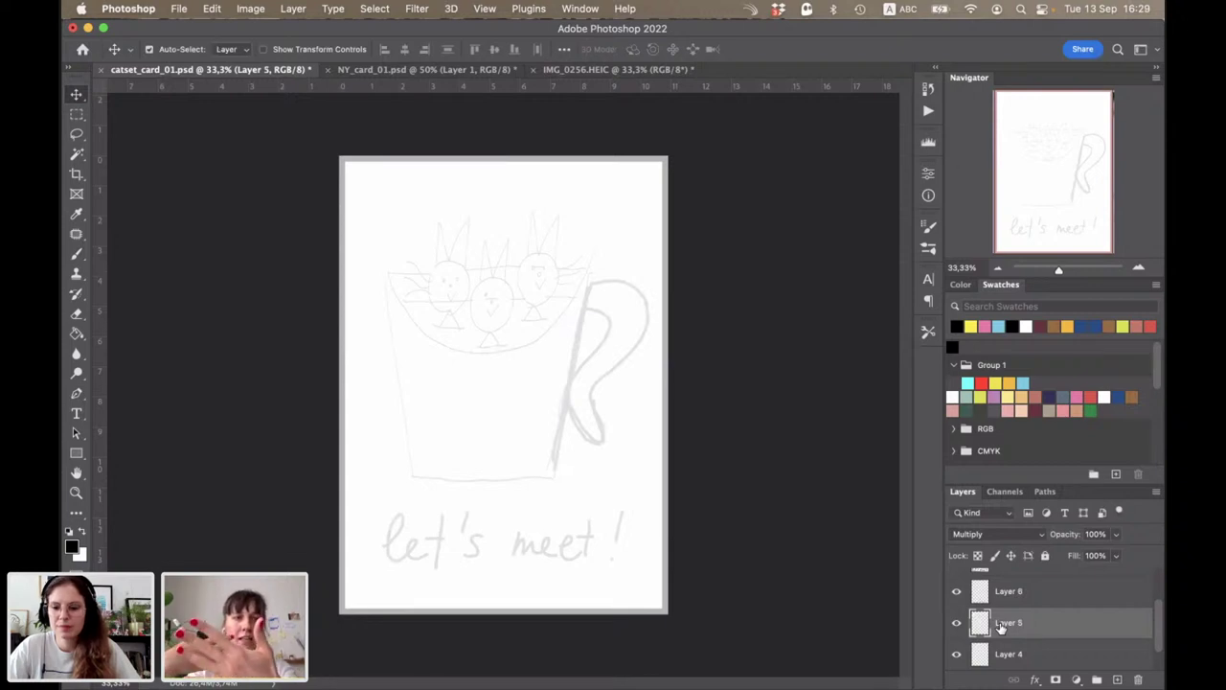
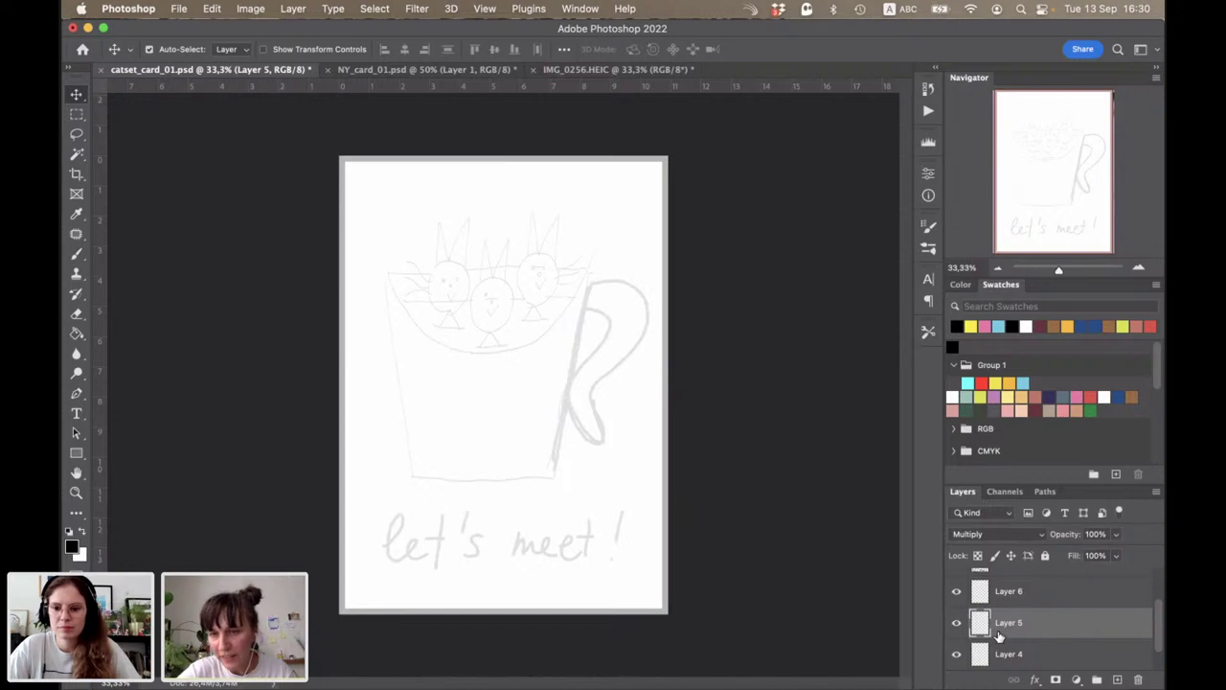
# Step: Select Layer 6, choose the pink swatch, and zoom in on the bunny sketch
pyautogui.scroll(-1, 999, 636)
pyautogui.scroll(2, 999, 636)
pyautogui.scroll(-1, 999, 636)
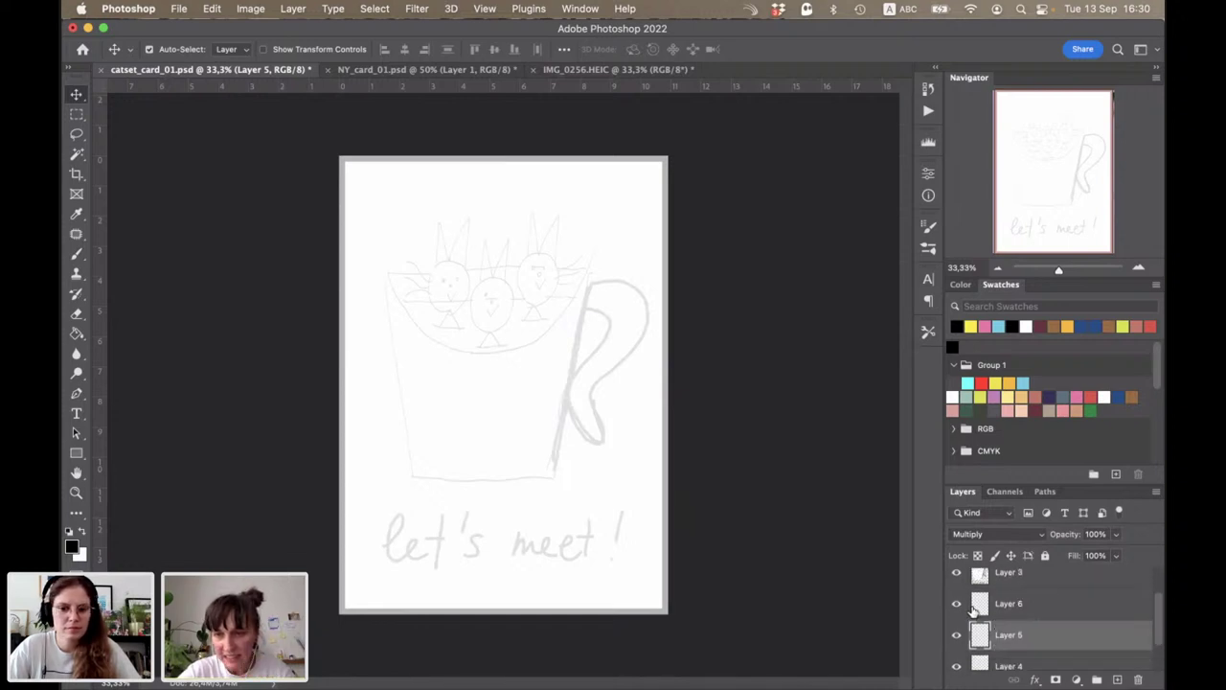
pyautogui.click(977, 605)
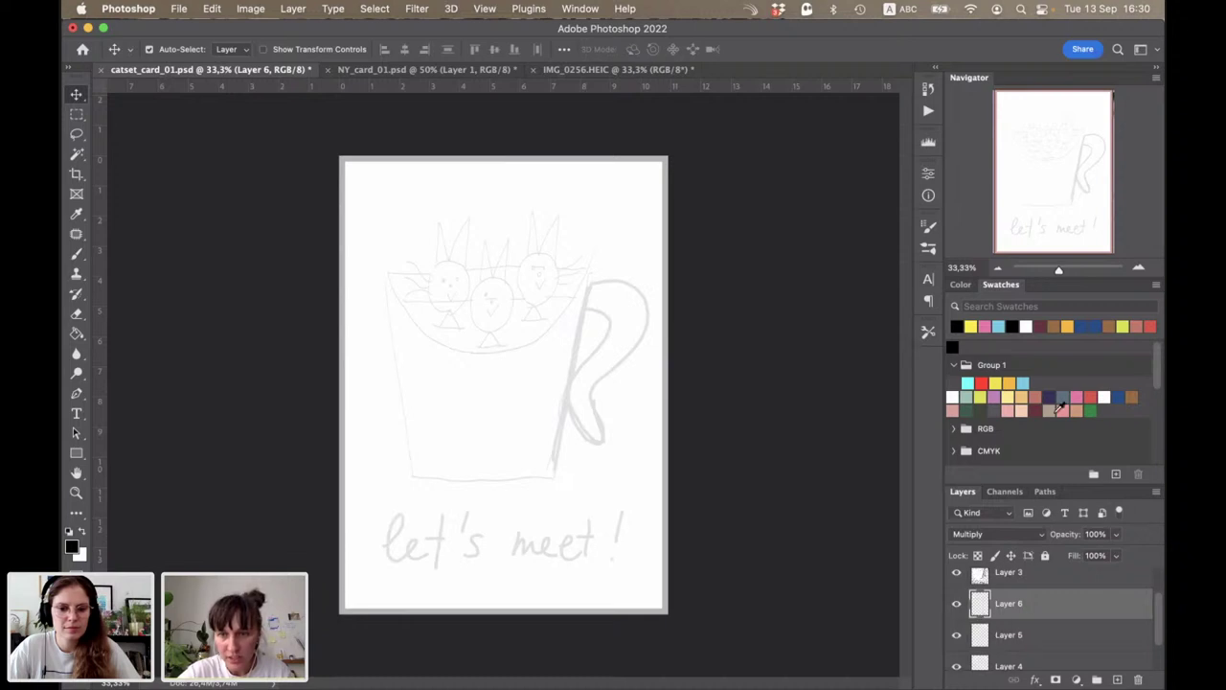
pyautogui.click(984, 326)
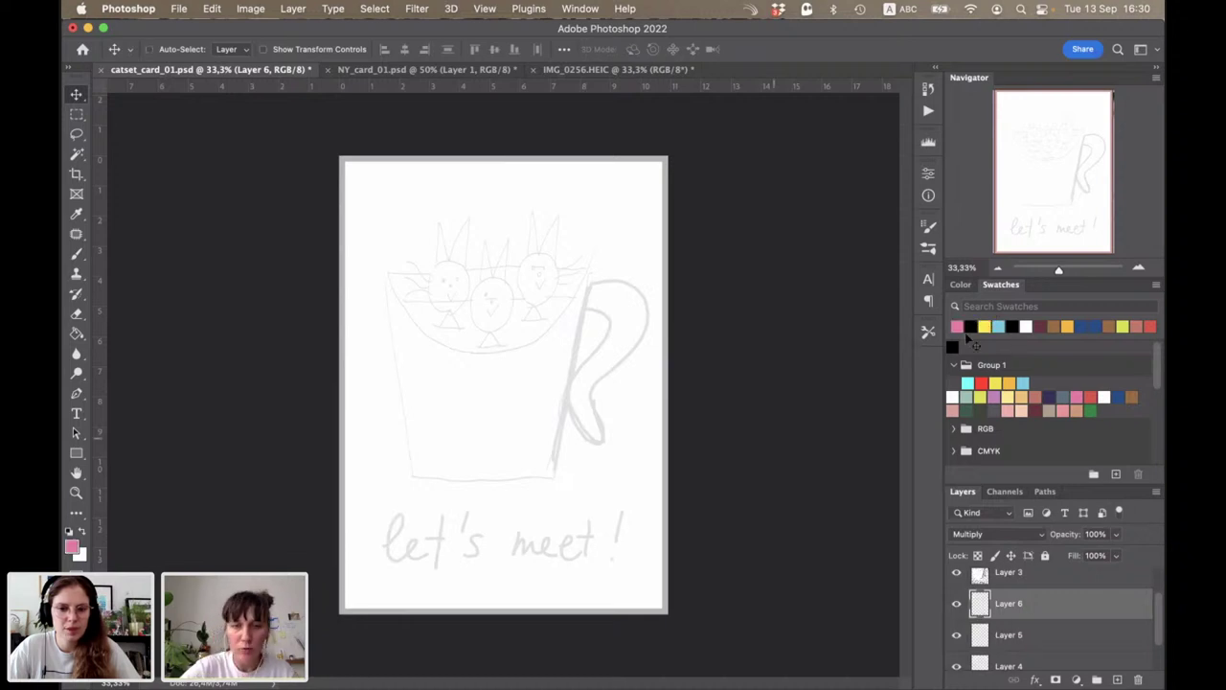
pyautogui.hotkey('ctrl', '+')
pyautogui.hotkey('ctrl', '+')
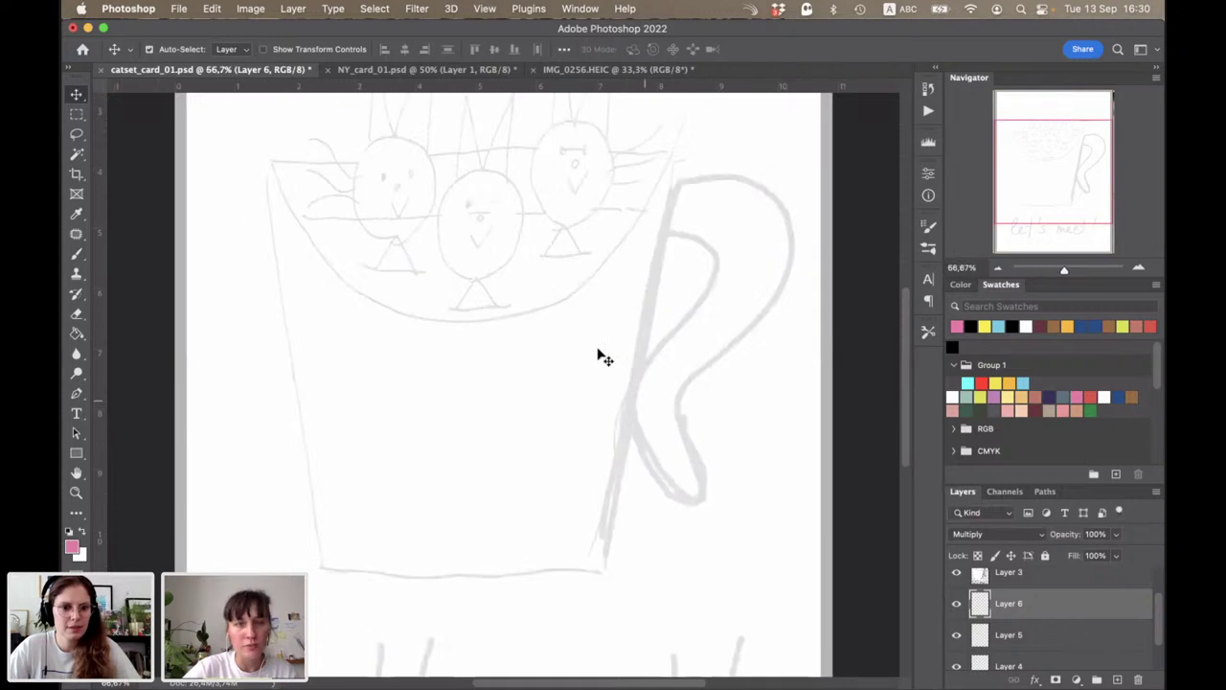
pyautogui.scroll(3, 603, 357)
pyautogui.hscroll(-2, 603, 358)
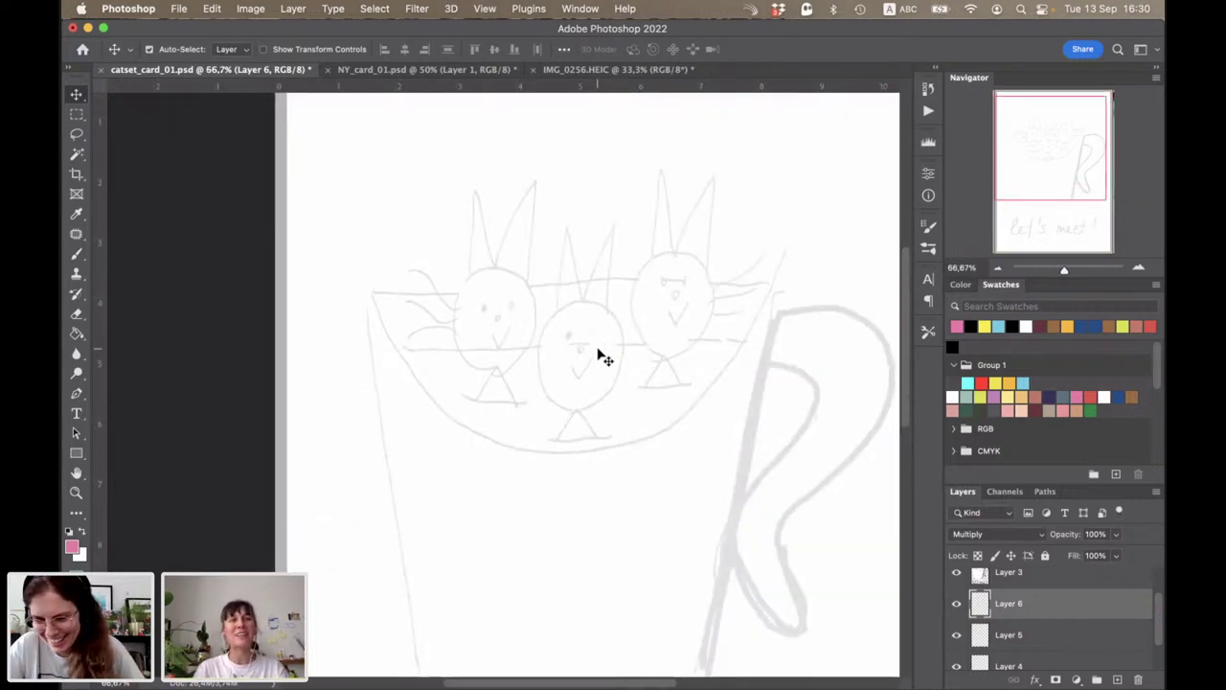
# Step: Switch to the Brush tool and look through the brush presets
pyautogui.press('b')
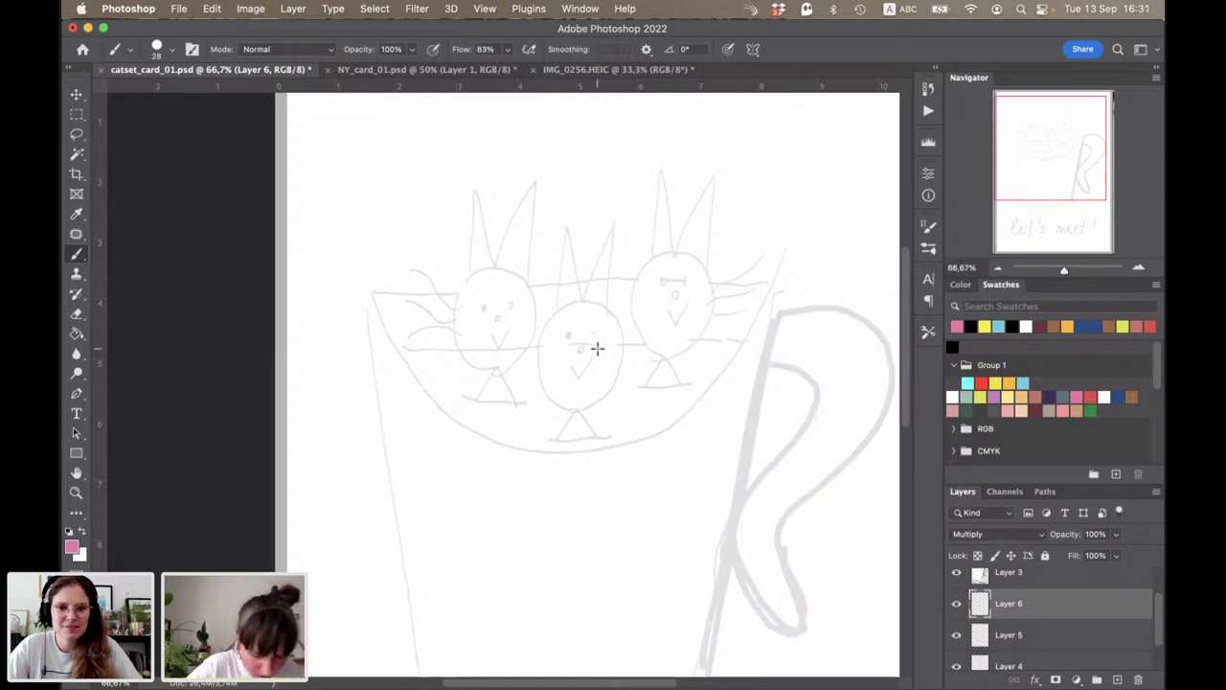
pyautogui.click(172, 50)
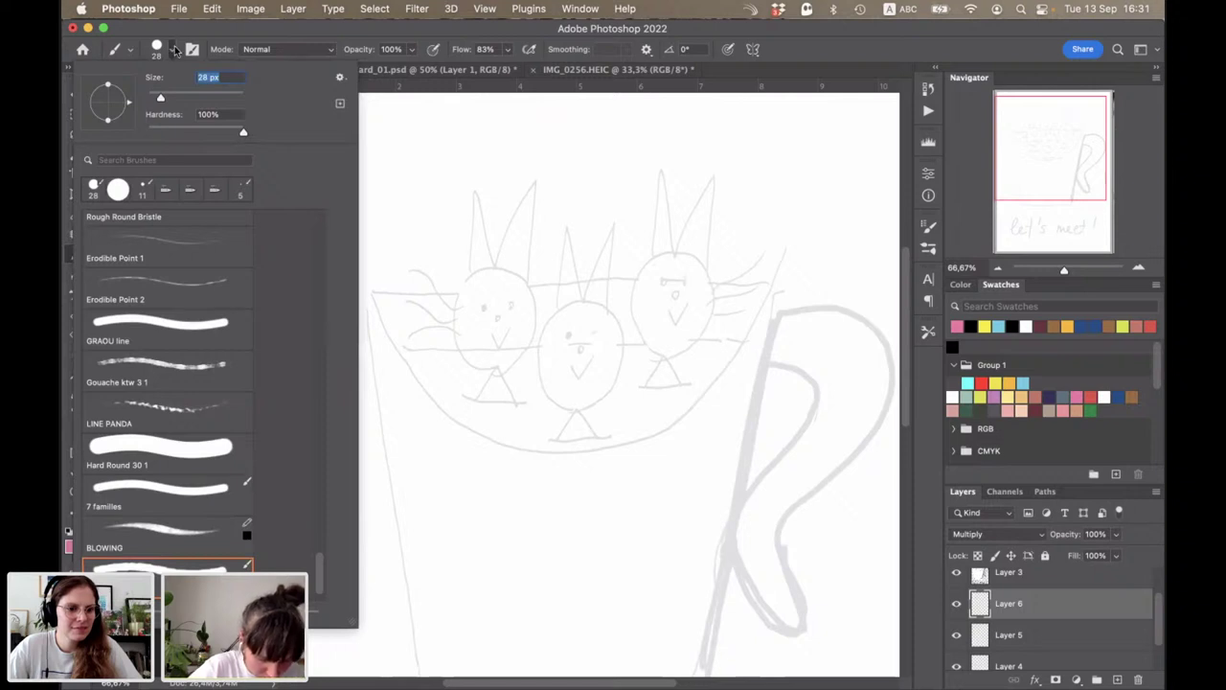
pyautogui.click(175, 49)
pyautogui.click(175, 50)
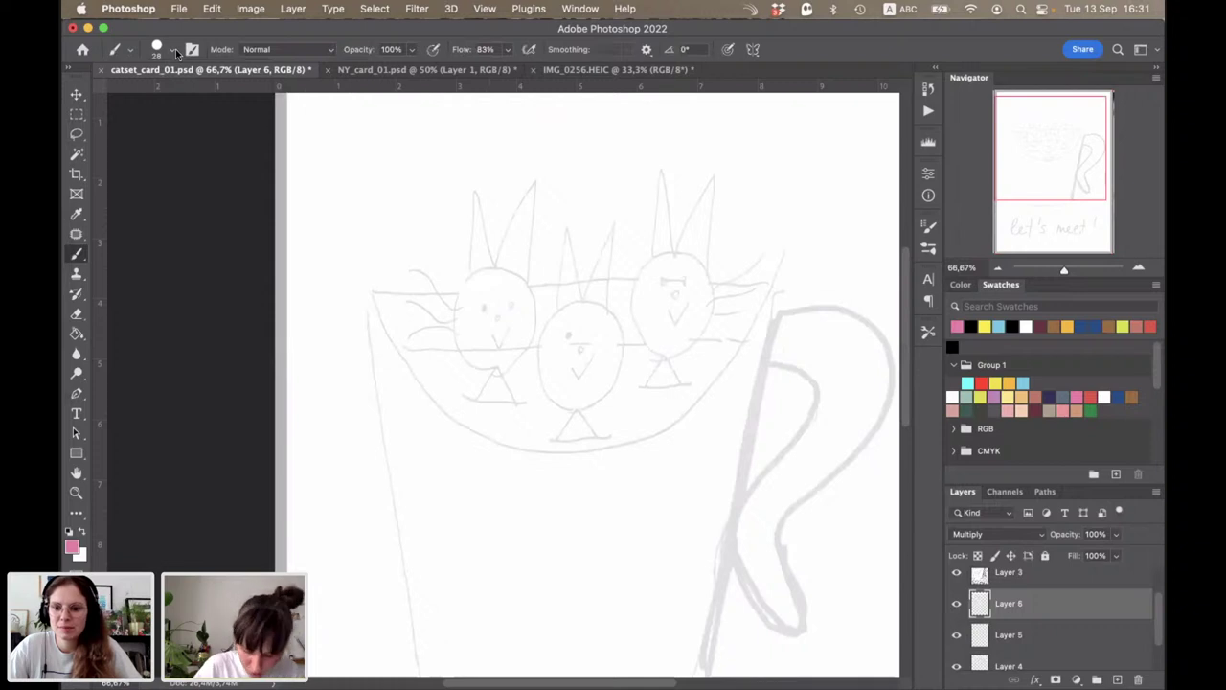
# Step: Try pink test strokes over the bunnies, undoing the first, then zoom back out
pyautogui.press('super+plus')
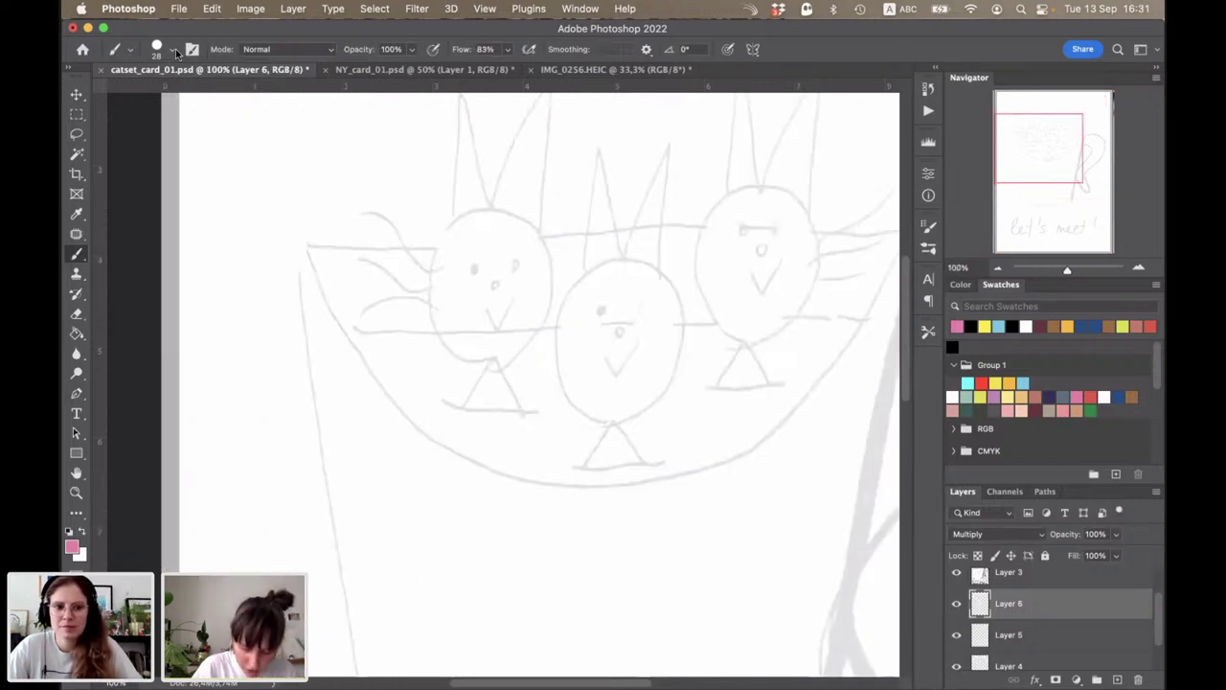
pyautogui.moveTo(485, 279); pyautogui.dragTo(501, 252)
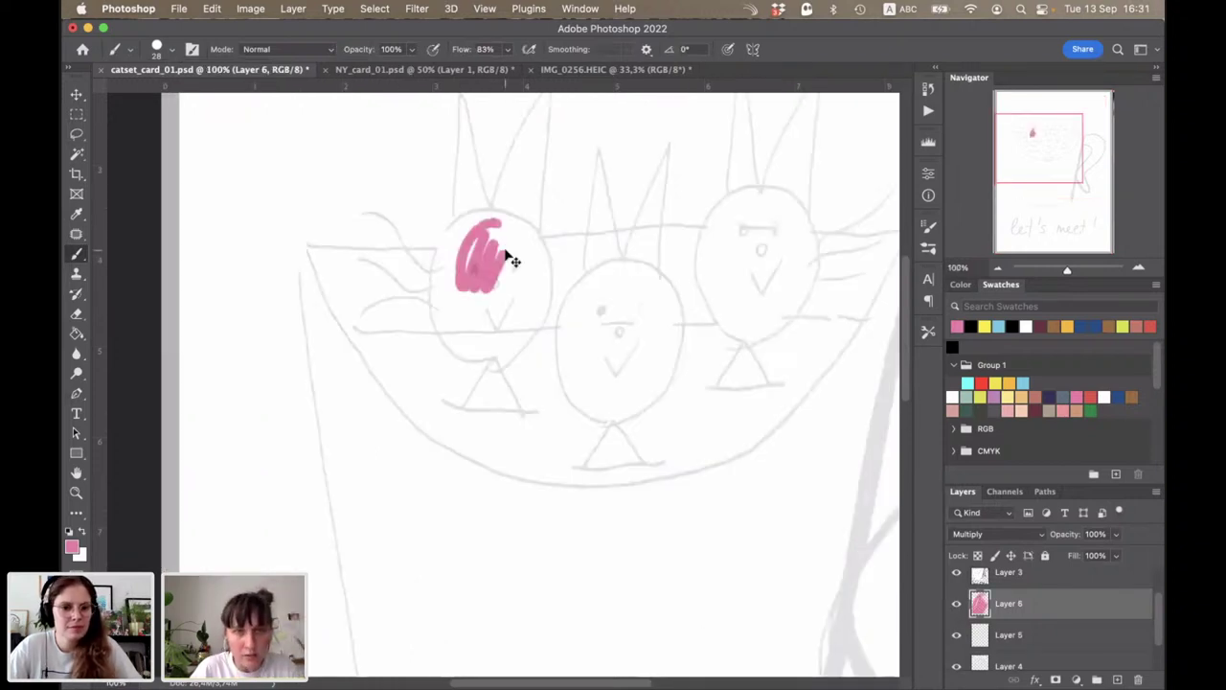
pyautogui.press('super+z')
pyautogui.press('super+plus')
pyautogui.press('super+plus')
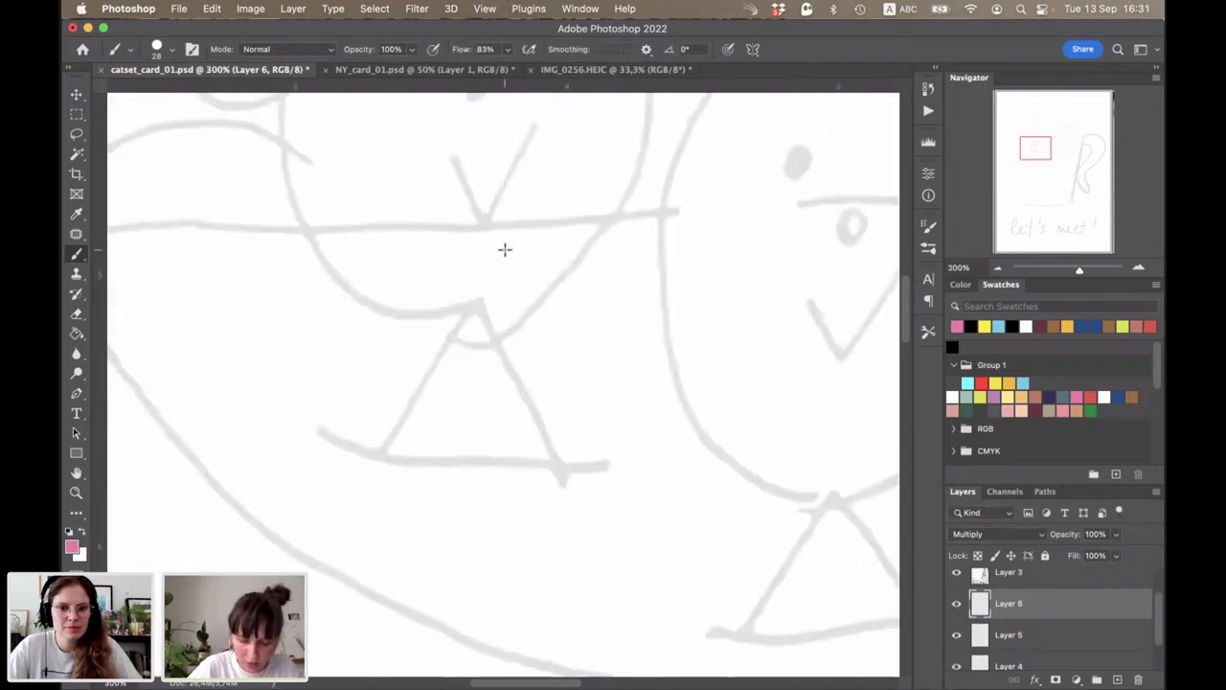
pyautogui.moveTo(527, 196)
pyautogui.mouseDown()
pyautogui.moveTo(520, 436)
pyautogui.moveTo(572, 197)
pyautogui.moveTo(575, 431)
pyautogui.mouseUp()
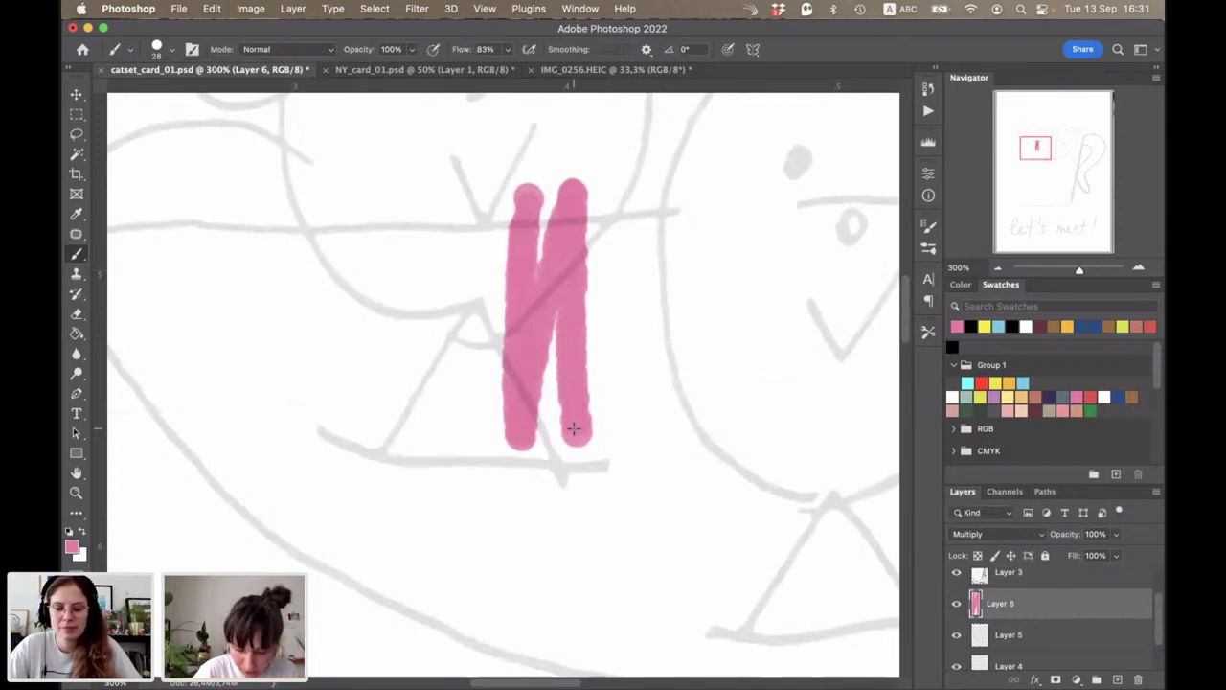
pyautogui.moveTo(694, 206)
pyautogui.mouseDown()
pyautogui.moveTo(649, 334)
pyautogui.moveTo(680, 245)
pyautogui.mouseUp()
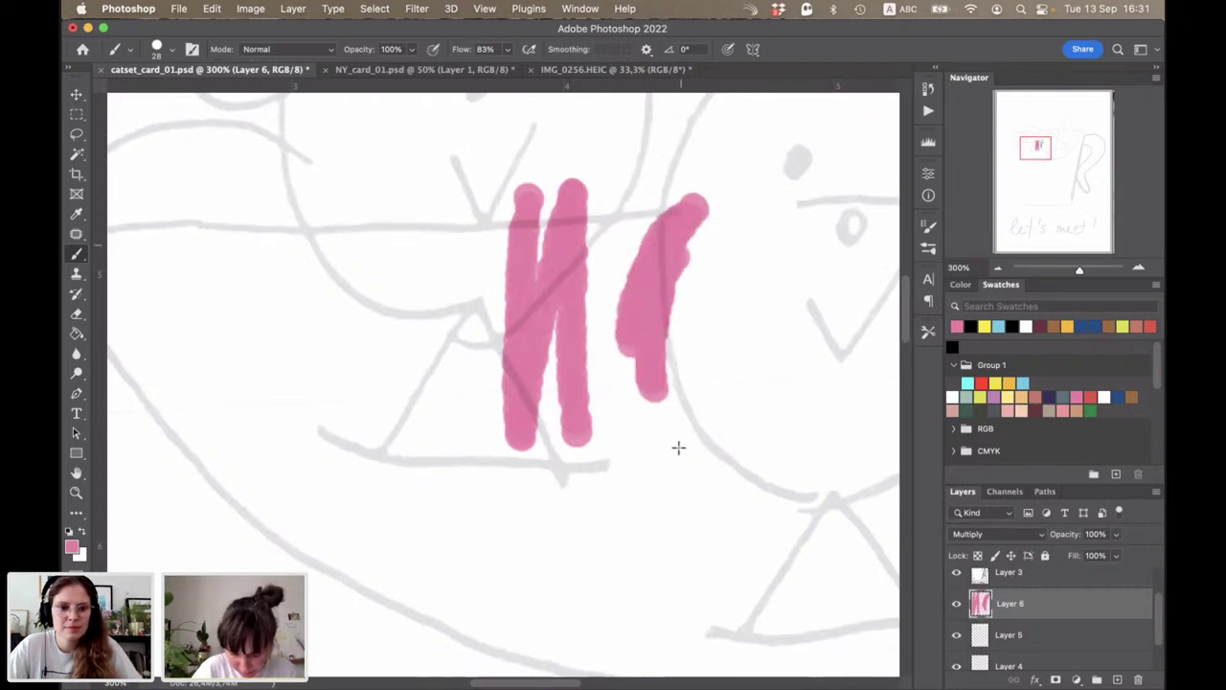
pyautogui.moveTo(627, 335)
pyautogui.mouseDown()
pyautogui.moveTo(651, 416)
pyautogui.moveTo(682, 448)
pyautogui.mouseUp()
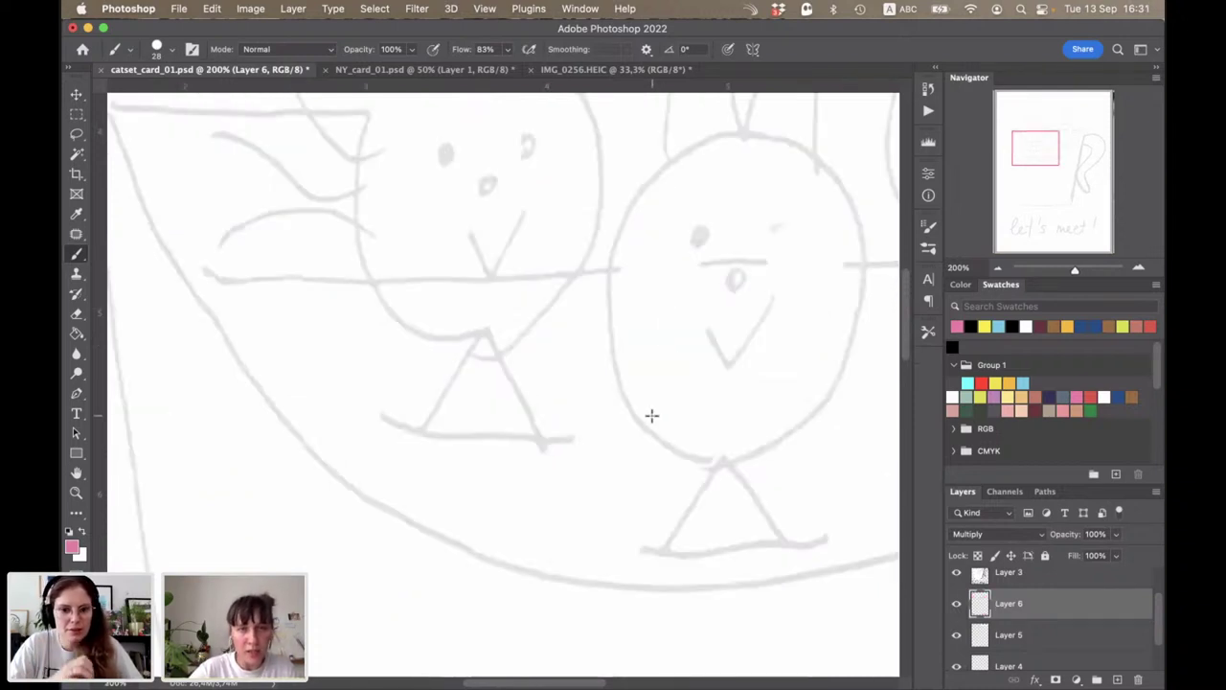
pyautogui.press('super+minus')
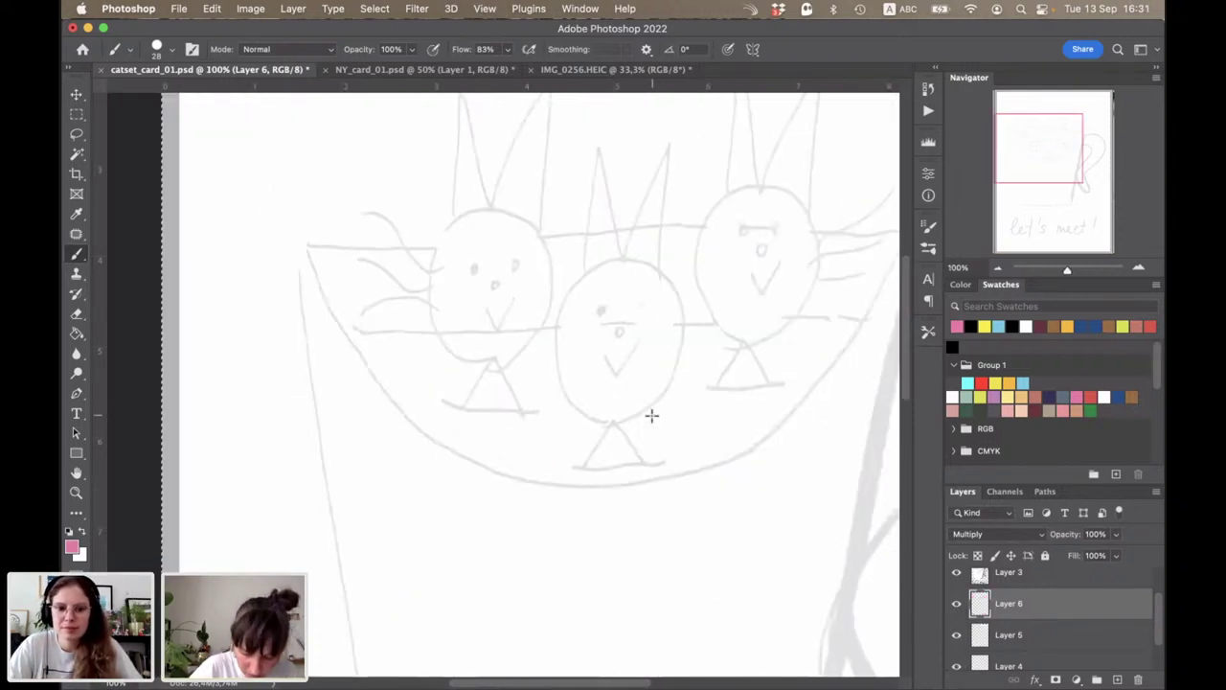
# Step: Outline the left bunny's head in pink and paint its triangular body
pyautogui.moveTo(463, 218)
pyautogui.mouseDown()
pyautogui.moveTo(491, 213)
pyautogui.moveTo(446, 337)
pyautogui.moveTo(428, 263)
pyautogui.moveTo(450, 220)
pyautogui.mouseUp()
pyautogui.moveTo(484, 361); pyautogui.dragTo(427, 251)
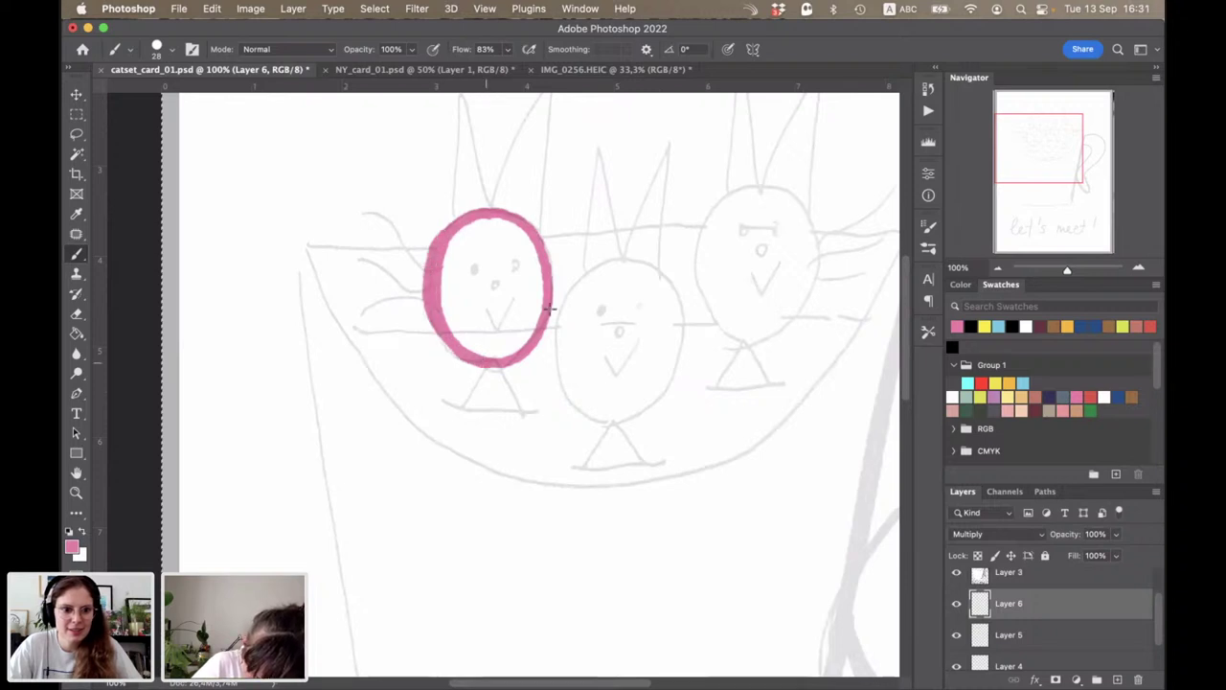
pyautogui.moveTo(507, 359)
pyautogui.mouseDown()
pyautogui.moveTo(557, 287)
pyautogui.moveTo(489, 217)
pyautogui.moveTo(460, 355)
pyautogui.mouseUp()
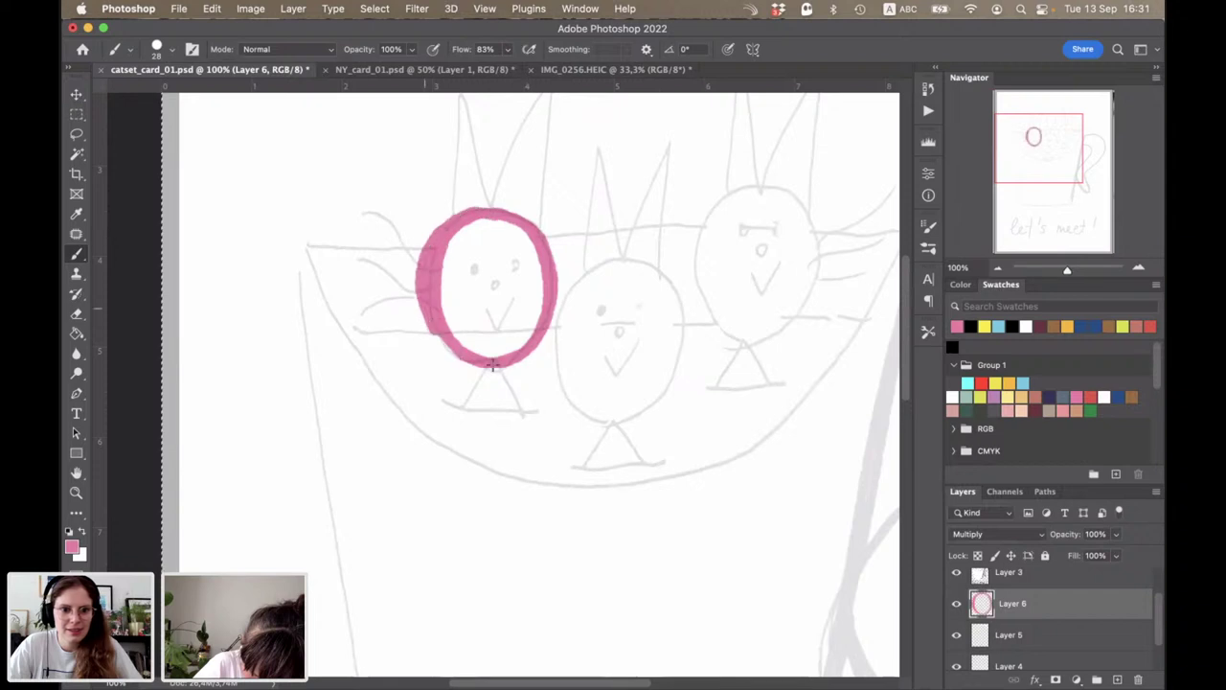
pyautogui.keyDown('shift'); pyautogui.click(448, 414); pyautogui.keyUp('shift')
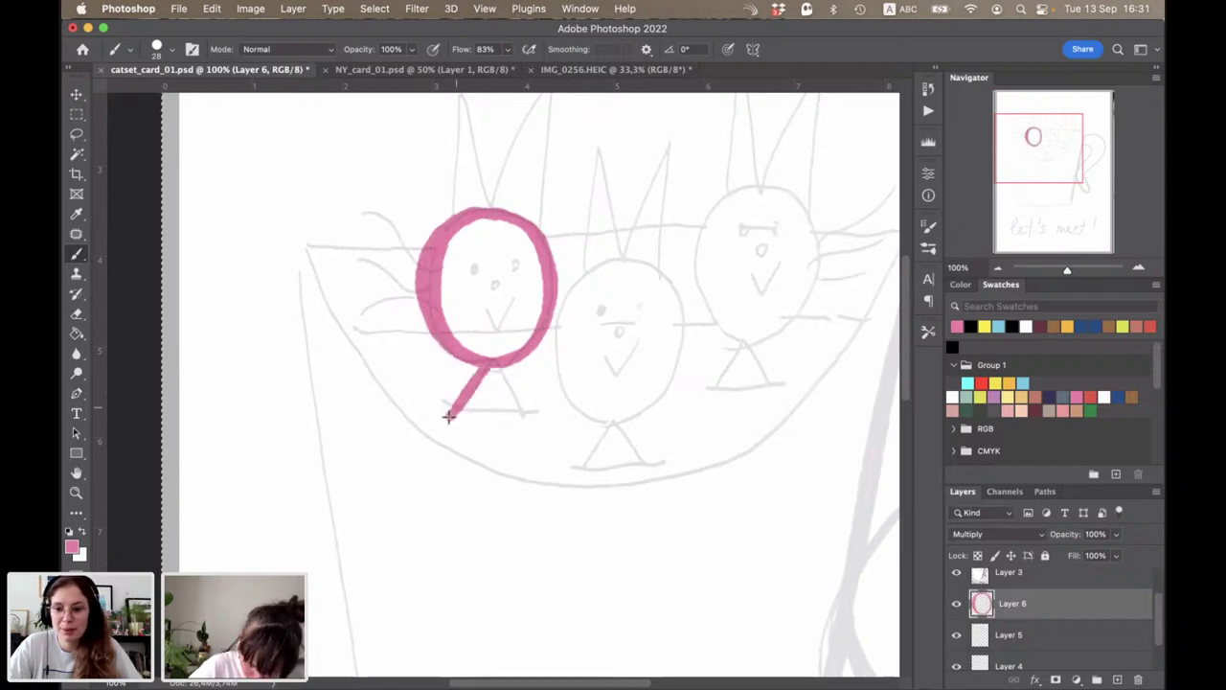
pyautogui.moveTo(491, 365)
pyautogui.mouseDown()
pyautogui.moveTo(522, 418)
pyautogui.moveTo(473, 420)
pyautogui.mouseUp()
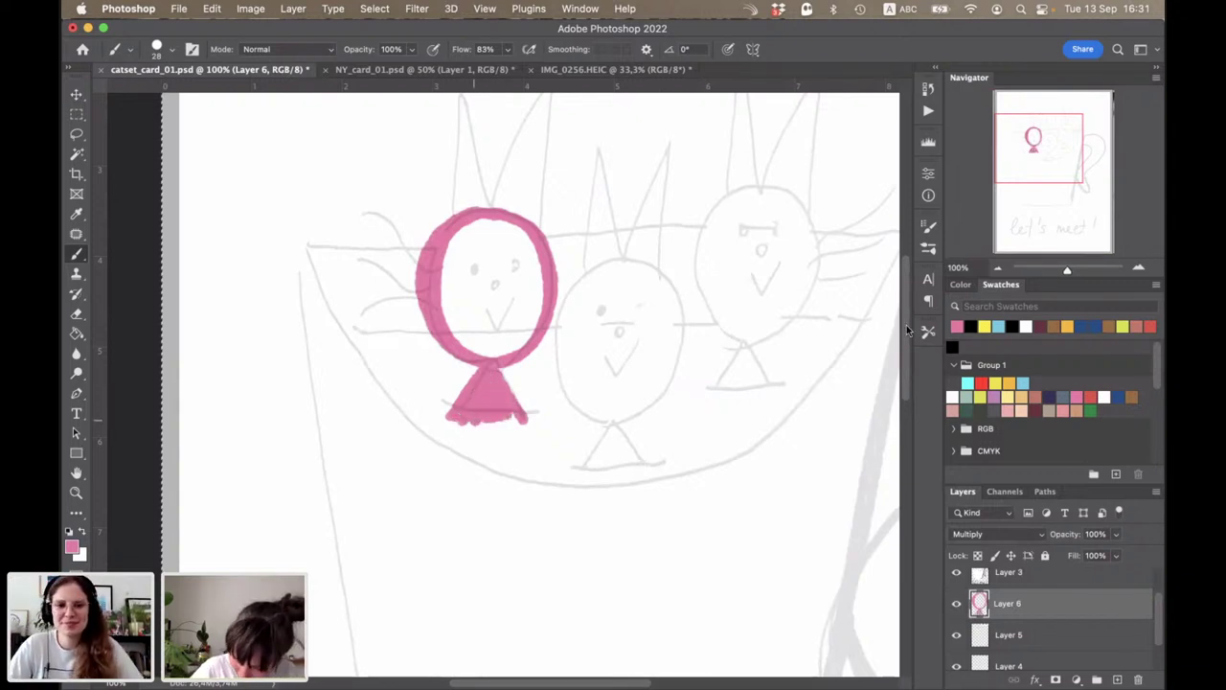
pyautogui.scroll(3, 908, 329)
# Step: Paint the left bunny's two pointed pink ears
pyautogui.moveTo(455, 196); pyautogui.dragTo(449, 276)
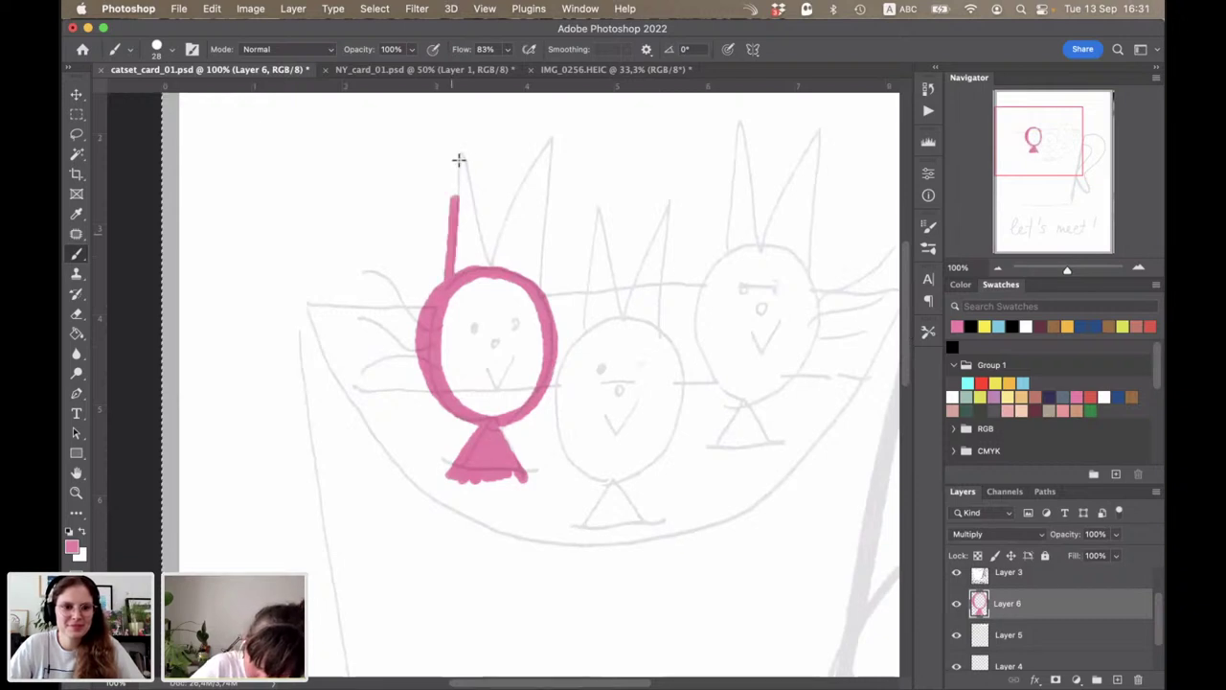
pyautogui.moveTo(459, 160)
pyautogui.mouseDown()
pyautogui.moveTo(484, 275)
pyautogui.moveTo(541, 154)
pyautogui.moveTo(527, 285)
pyautogui.mouseUp()
pyautogui.moveTo(509, 232); pyautogui.dragTo(496, 267)
pyautogui.moveTo(533, 194); pyautogui.dragTo(512, 273)
pyautogui.moveTo(460, 191)
pyautogui.mouseDown()
pyautogui.moveTo(479, 273)
pyautogui.moveTo(500, 287)
pyautogui.mouseUp()
pyautogui.click(507, 343)
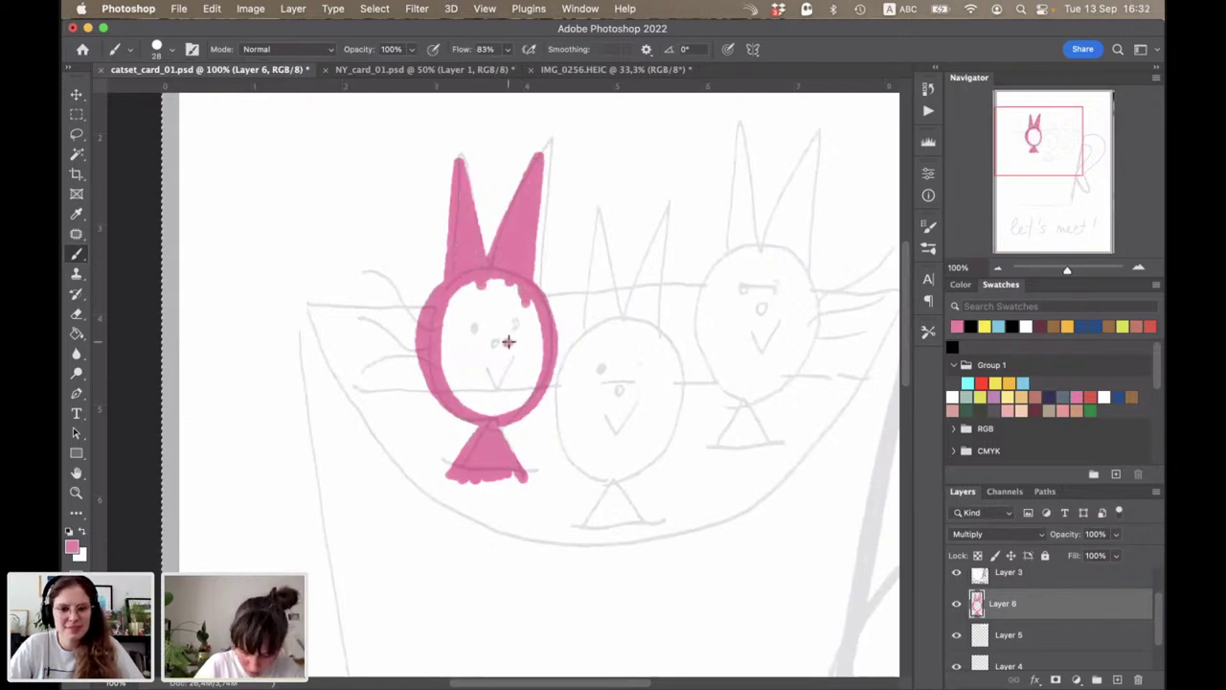
# Step: Bucket-fill the left bunny's head pink and brush over the remaining white gaps
pyautogui.press('g')
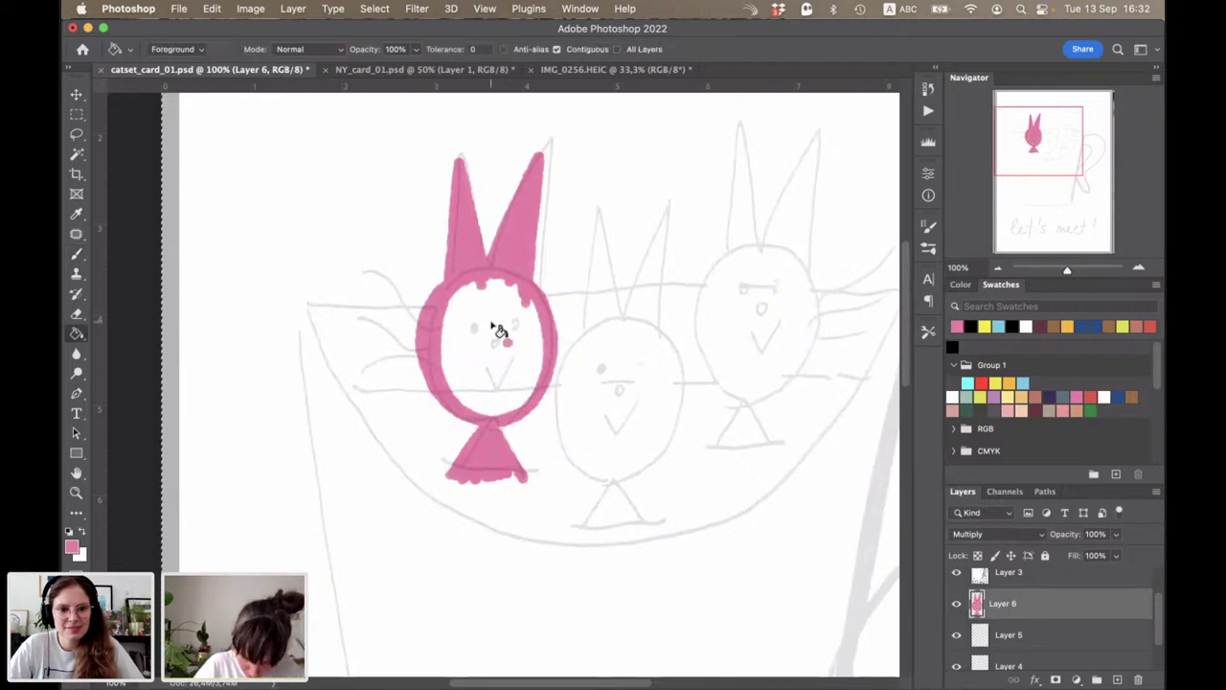
pyautogui.click(496, 330)
pyautogui.press('b')
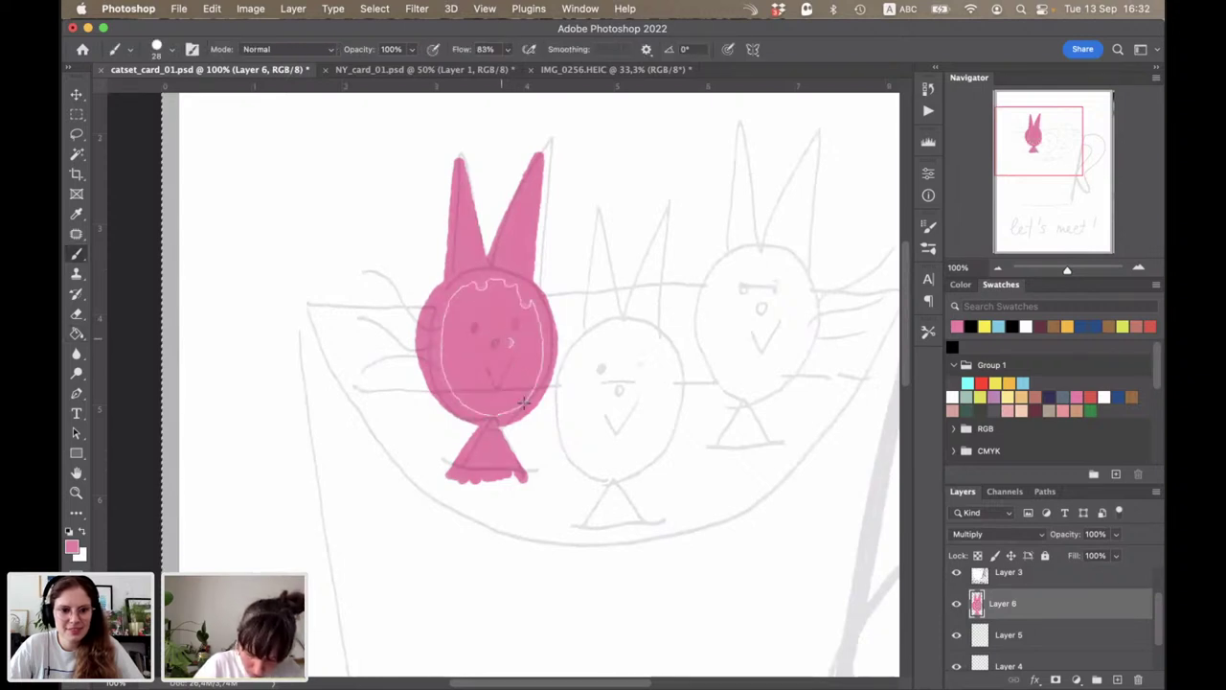
pyautogui.moveTo(511, 282)
pyautogui.mouseDown()
pyautogui.moveTo(479, 284)
pyautogui.moveTo(463, 333)
pyautogui.mouseUp()
pyautogui.moveTo(502, 402); pyautogui.dragTo(497, 414)
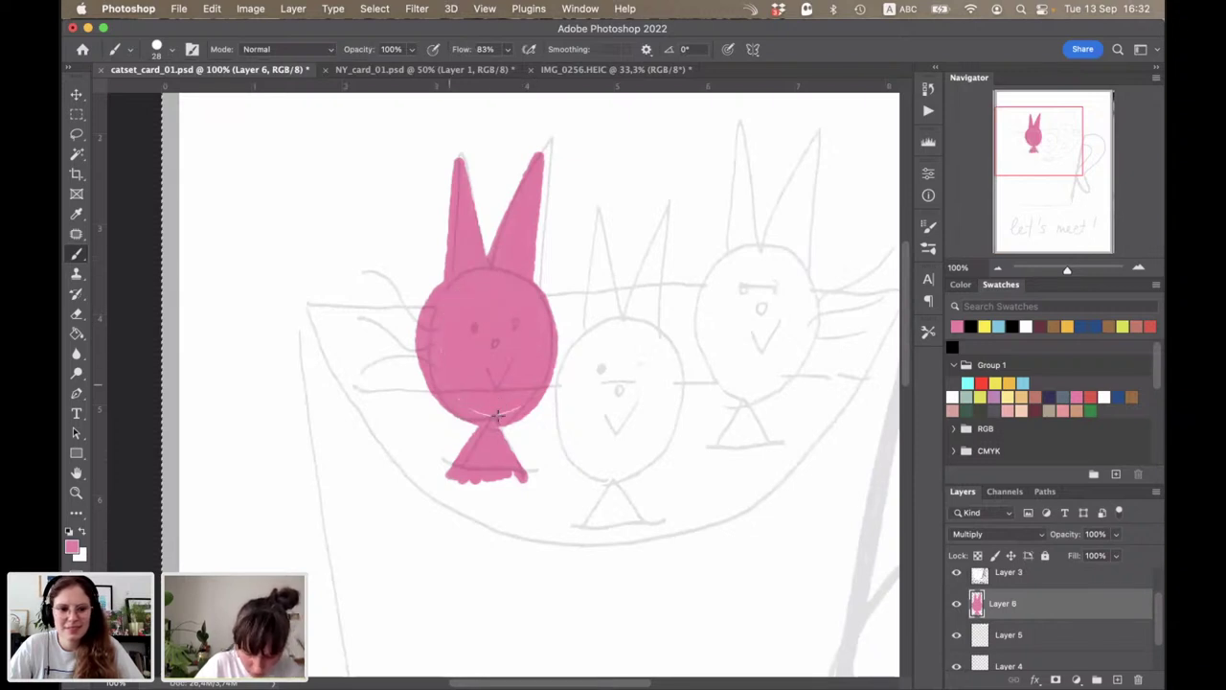
pyautogui.click(514, 403)
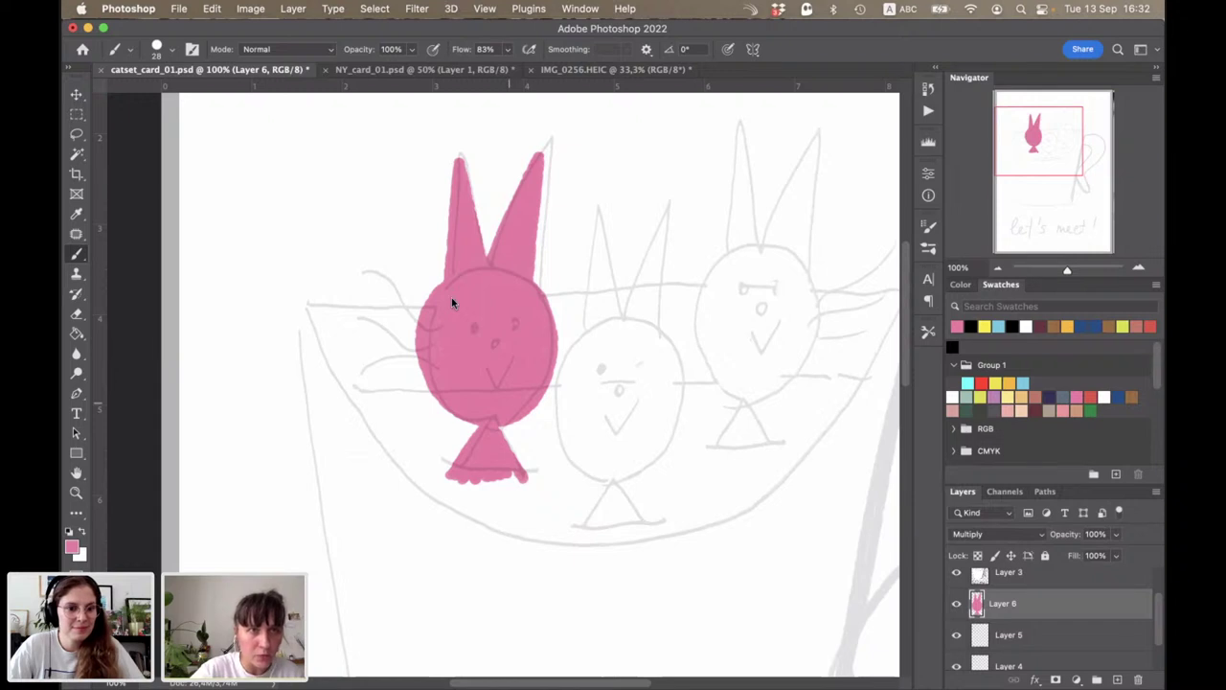
# Step: Set brush mode to Clear and erase stray pink at the body's base and ears' outer edges
pyautogui.click(272, 48)
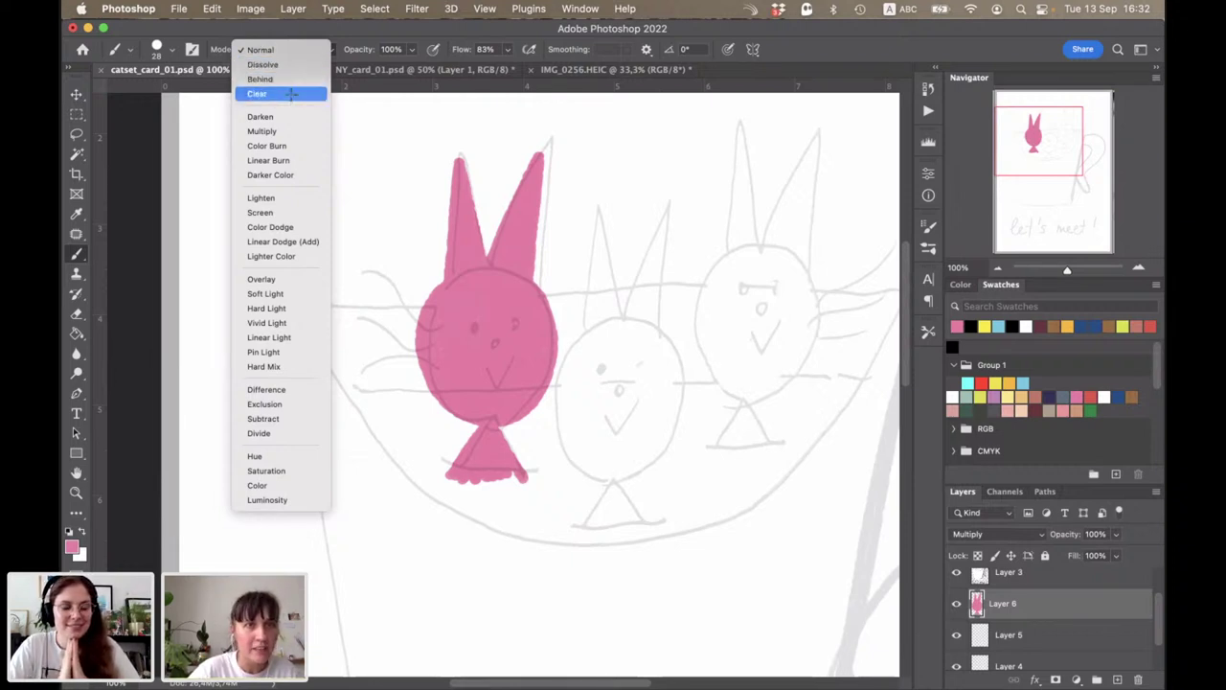
pyautogui.click(290, 93)
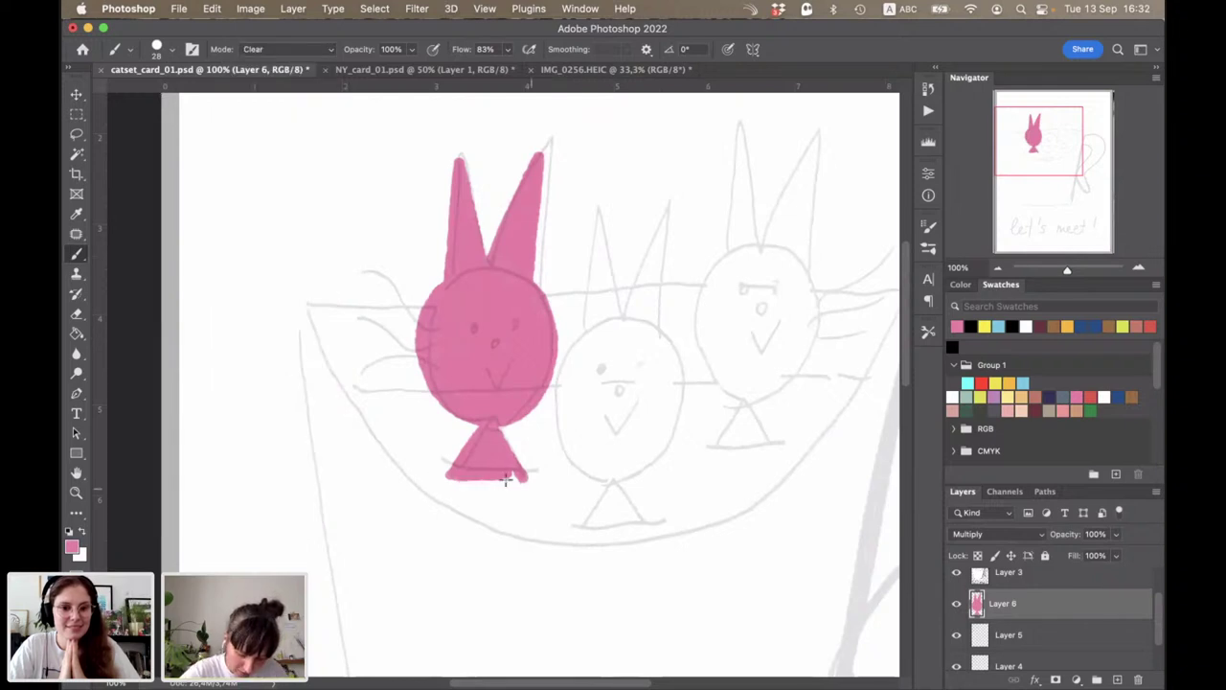
pyautogui.moveTo(506, 479)
pyautogui.mouseDown()
pyautogui.moveTo(526, 478)
pyautogui.moveTo(446, 475)
pyautogui.moveTo(515, 476)
pyautogui.mouseUp()
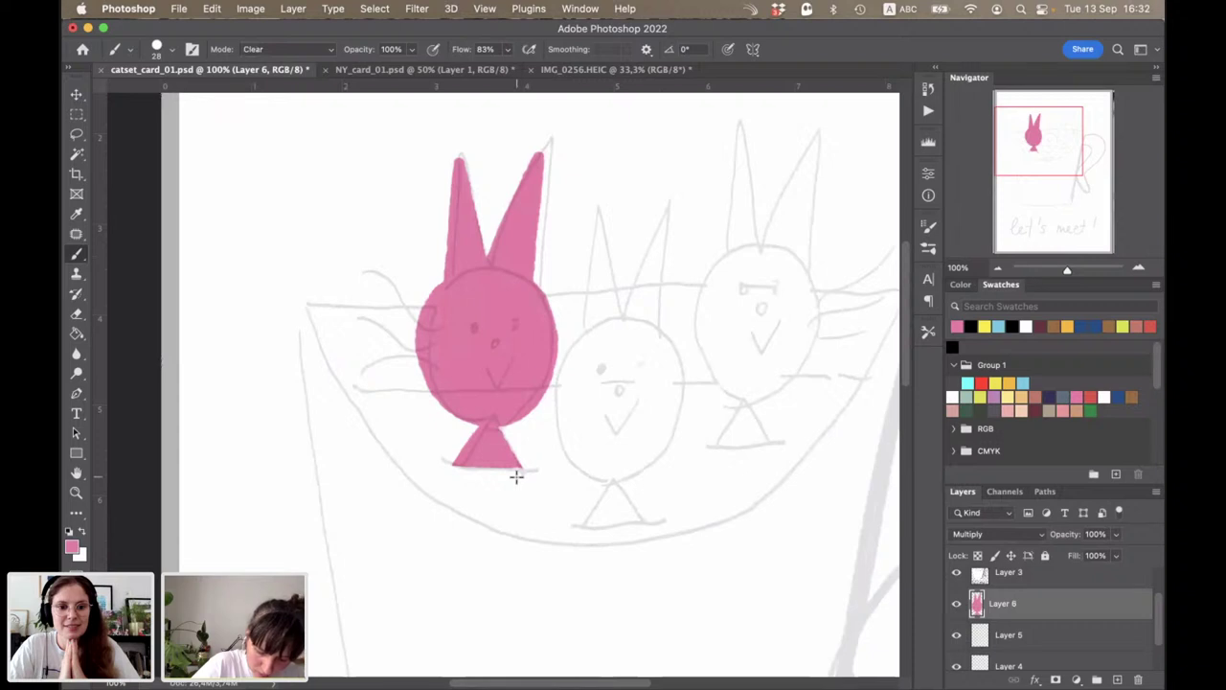
pyautogui.moveTo(456, 135); pyautogui.dragTo(453, 196)
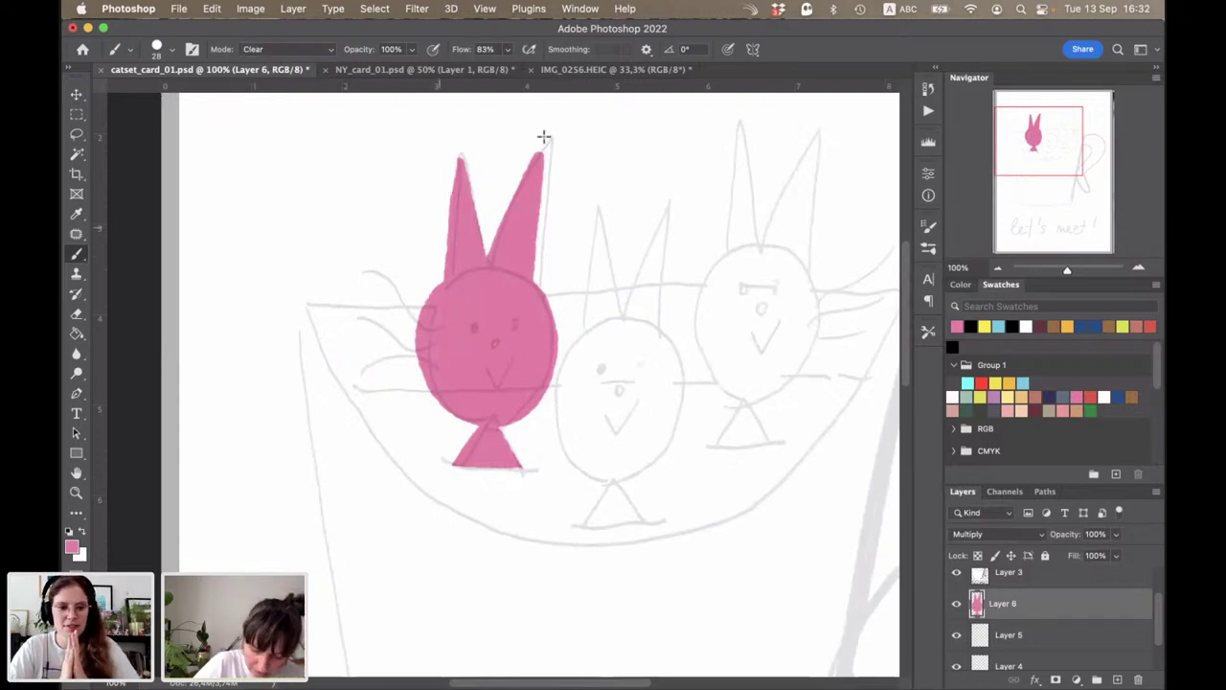
pyautogui.moveTo(545, 131); pyautogui.dragTo(542, 195)
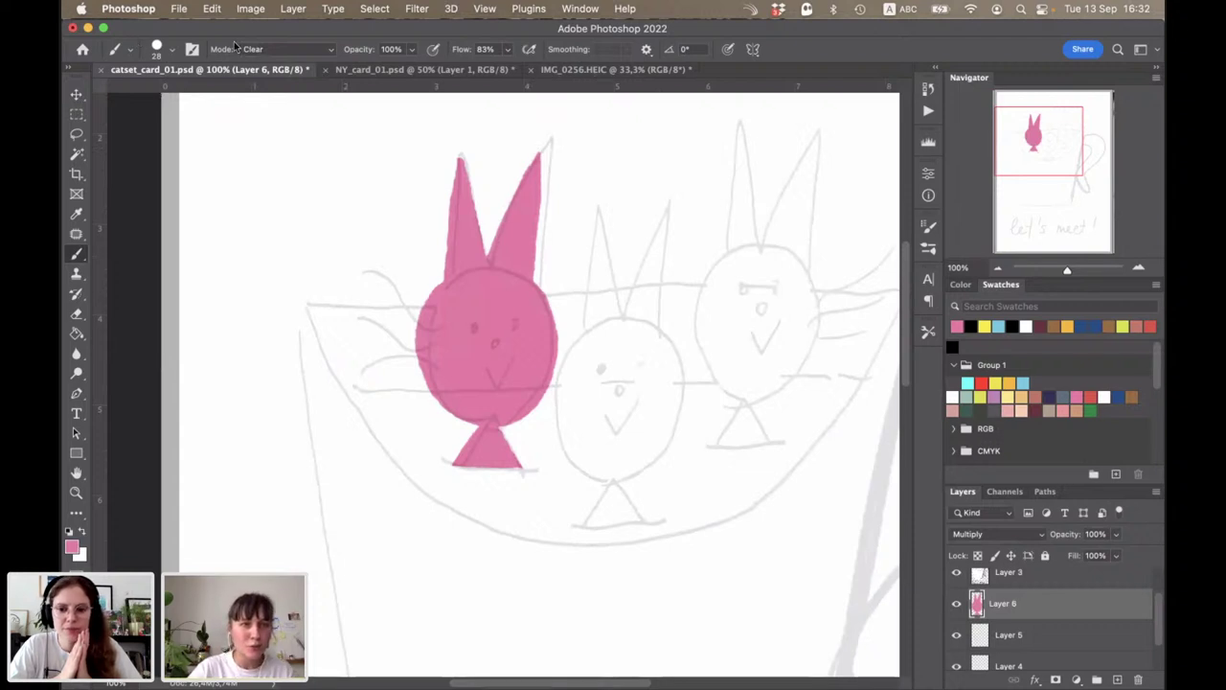
# Step: Reset the brush to Normal and outline the middle bunny's head and pointed ears in pink
pyautogui.click(287, 49)
pyautogui.click(290, 16)
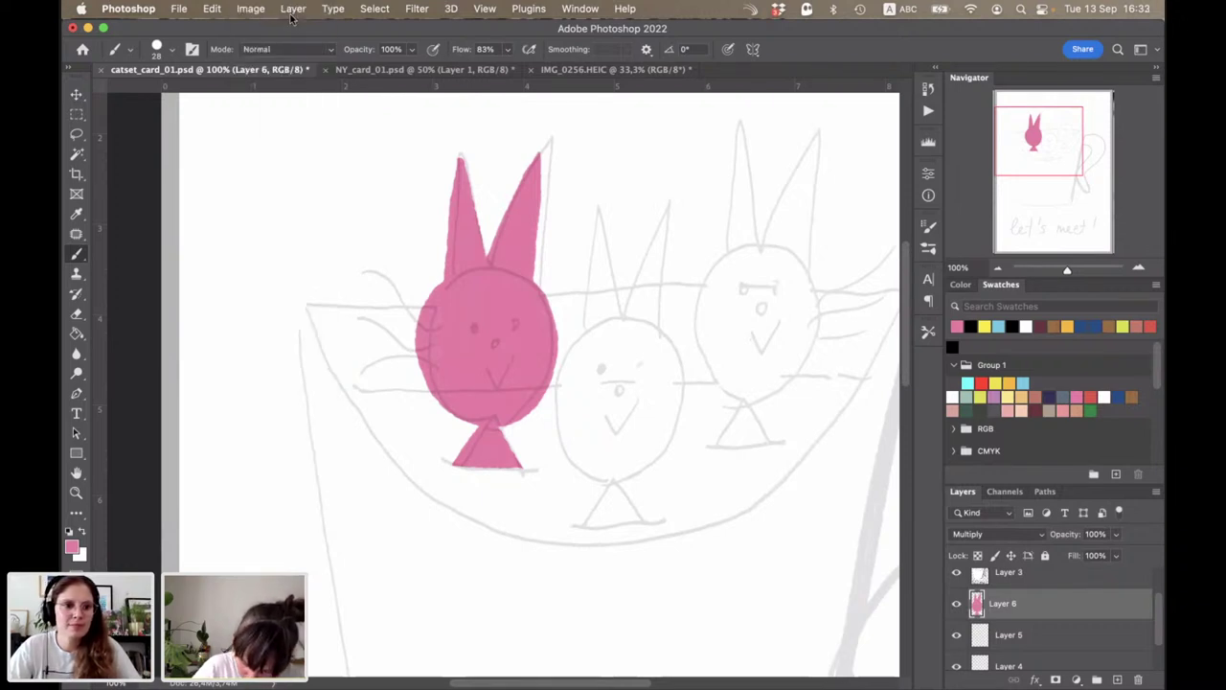
pyautogui.moveTo(555, 403); pyautogui.dragTo(632, 334)
pyautogui.moveTo(556, 402)
pyautogui.mouseDown()
pyautogui.moveTo(633, 469)
pyautogui.moveTo(680, 369)
pyautogui.mouseUp()
pyautogui.moveTo(618, 333); pyautogui.dragTo(680, 372)
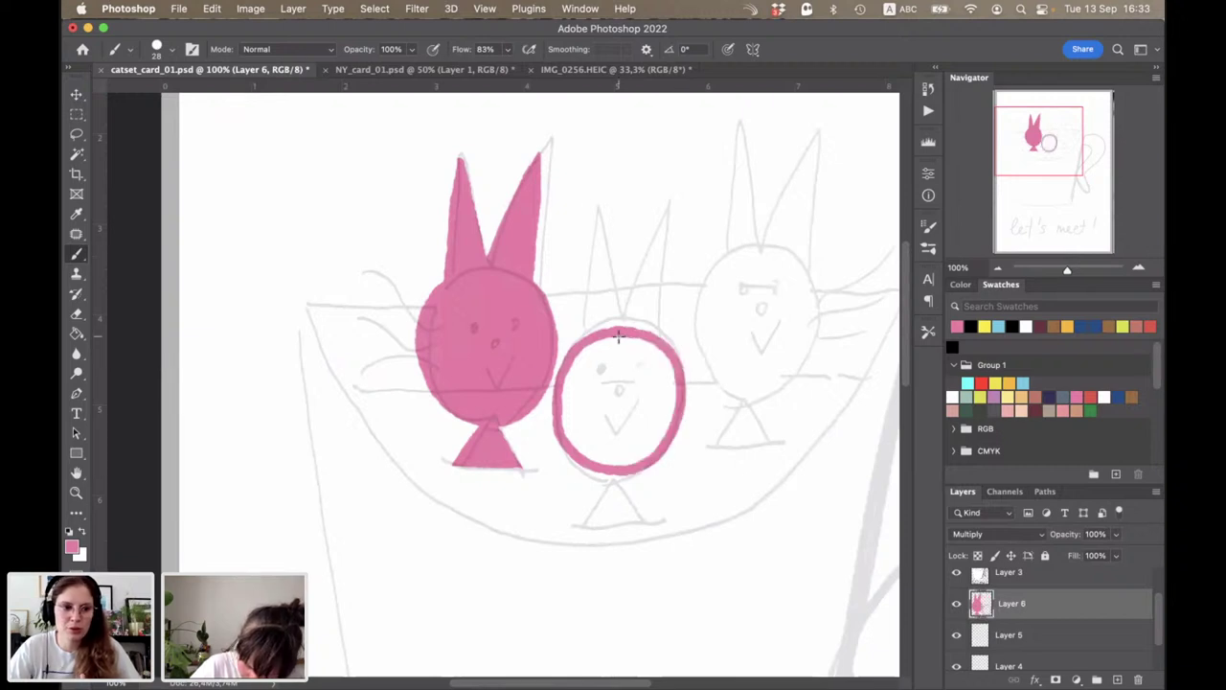
pyautogui.moveTo(580, 330); pyautogui.dragTo(634, 305)
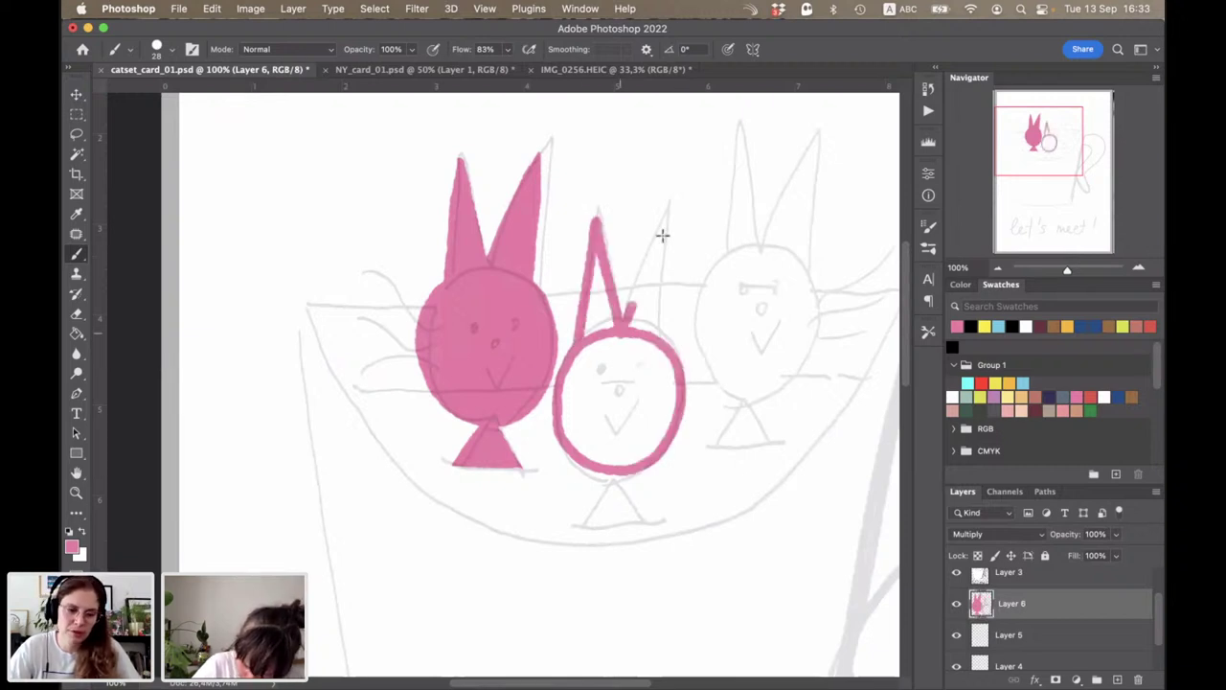
pyautogui.moveTo(670, 223); pyautogui.dragTo(631, 324)
pyautogui.moveTo(670, 222); pyautogui.dragTo(669, 336)
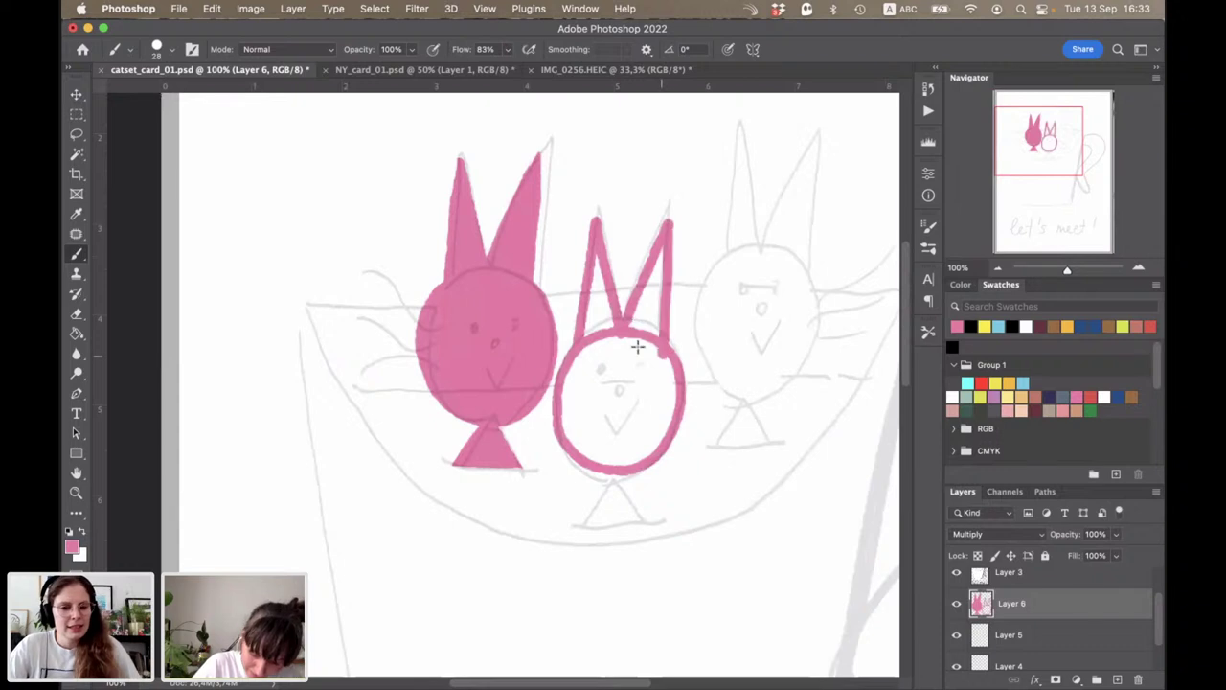
pyautogui.moveTo(662, 247)
pyautogui.mouseDown()
pyautogui.moveTo(634, 330)
pyautogui.moveTo(659, 322)
pyautogui.mouseUp()
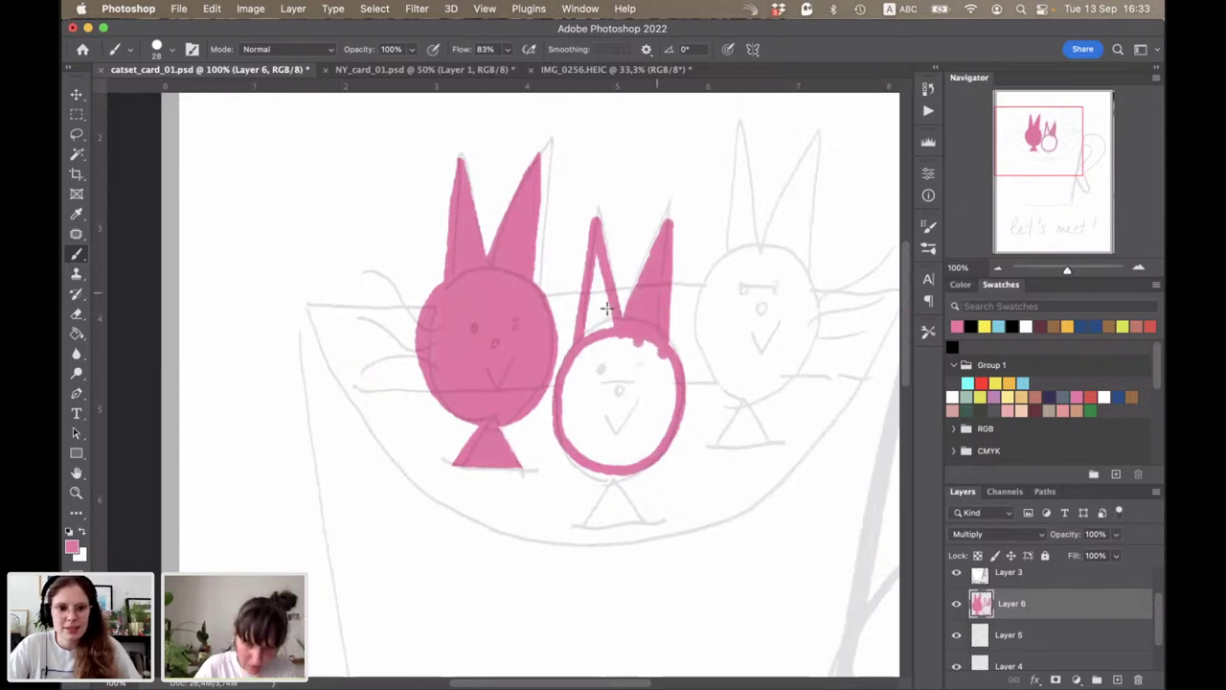
# Step: Fill the middle bunny's head pink, cover white gaps, and draw its triangular tassel
pyautogui.press('g')
pyautogui.click(622, 426)
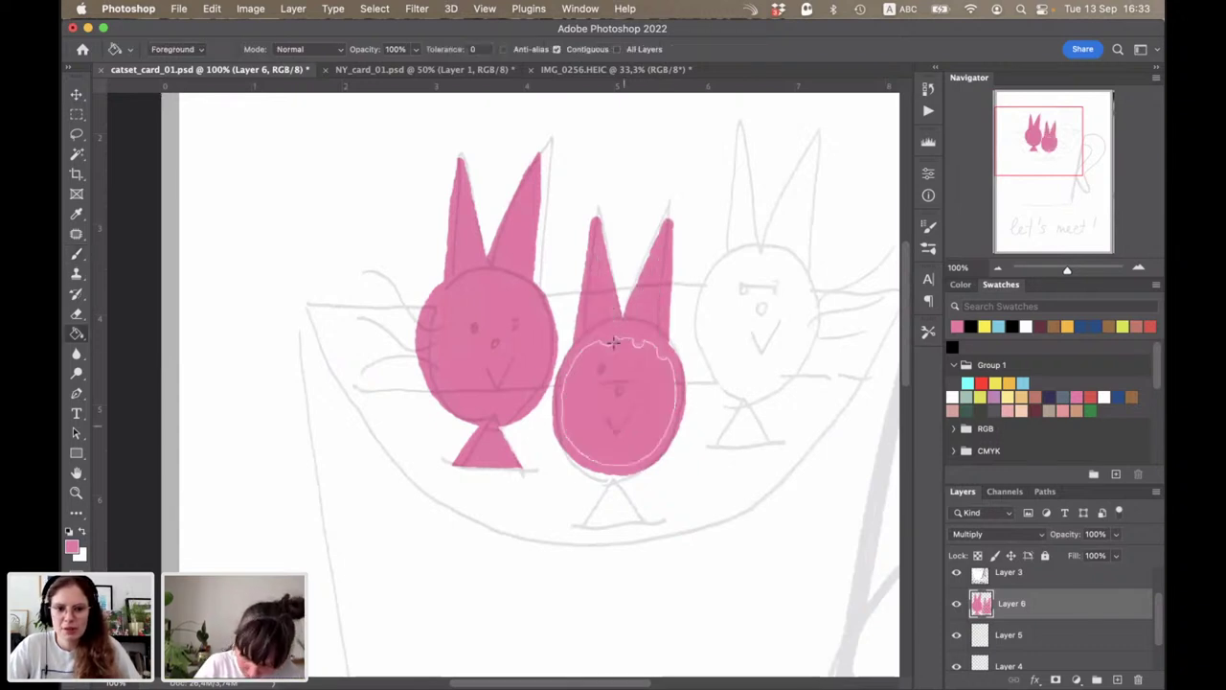
pyautogui.press('b')
pyautogui.moveTo(575, 390)
pyautogui.mouseDown()
pyautogui.moveTo(588, 452)
pyautogui.moveTo(646, 455)
pyautogui.moveTo(677, 400)
pyautogui.mouseUp()
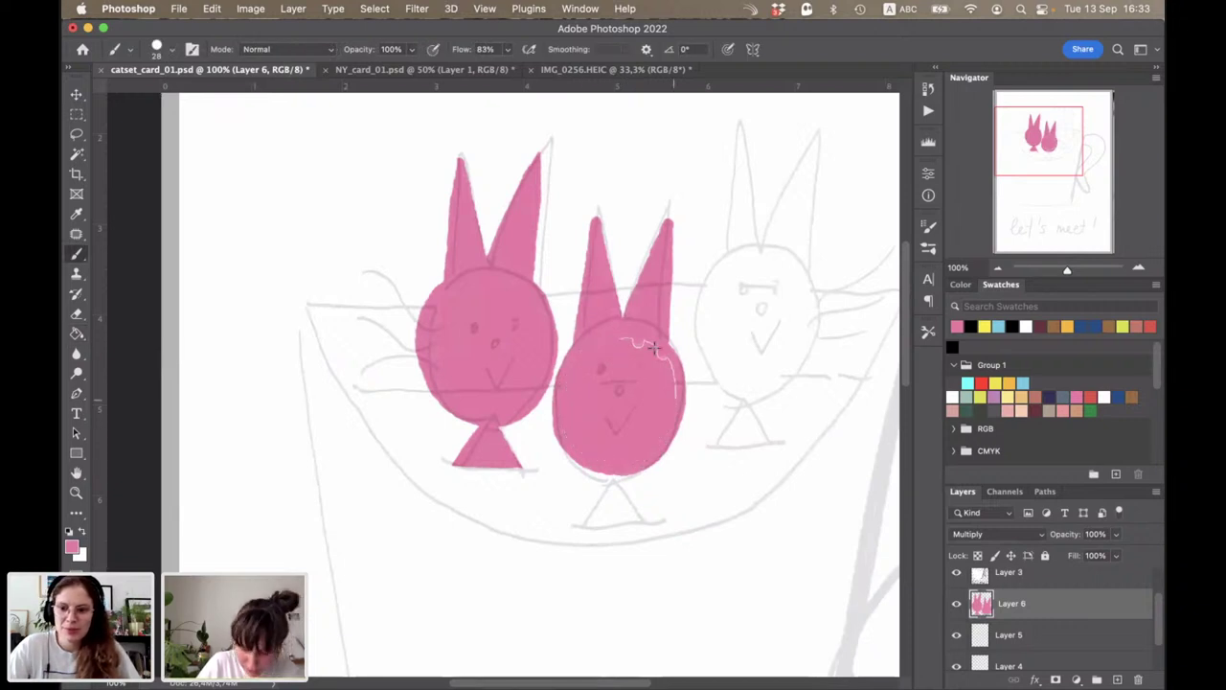
pyautogui.moveTo(653, 359); pyautogui.dragTo(663, 375)
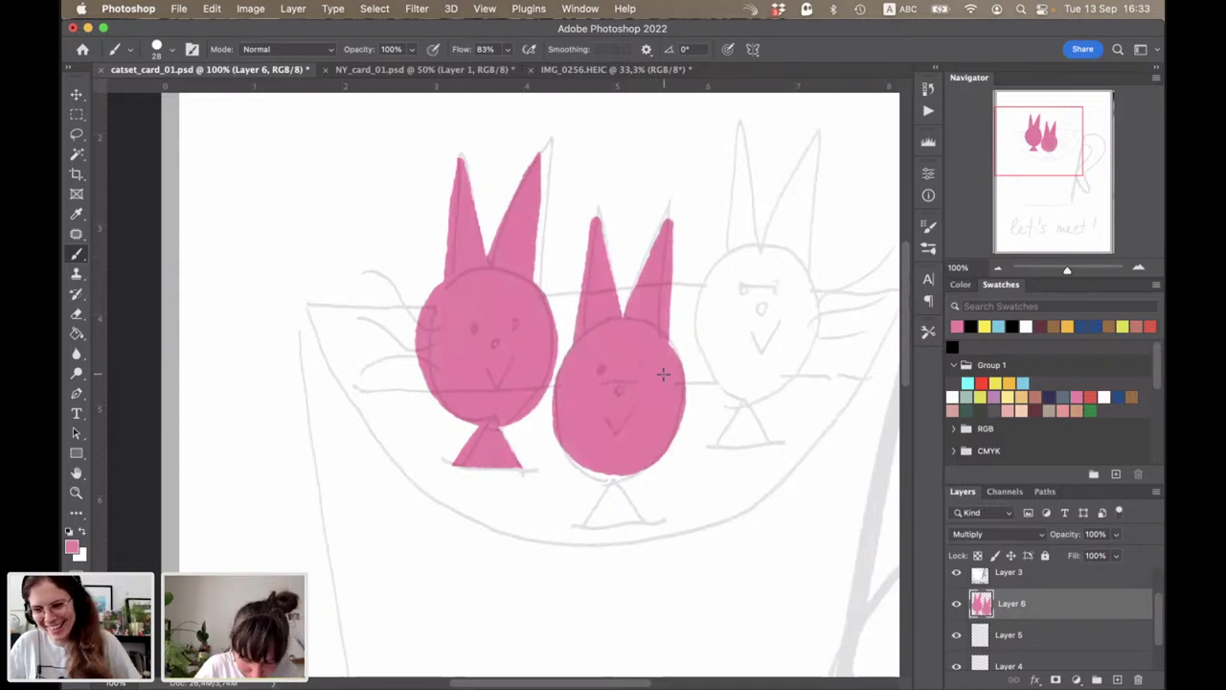
pyautogui.moveTo(617, 477); pyautogui.dragTo(586, 524)
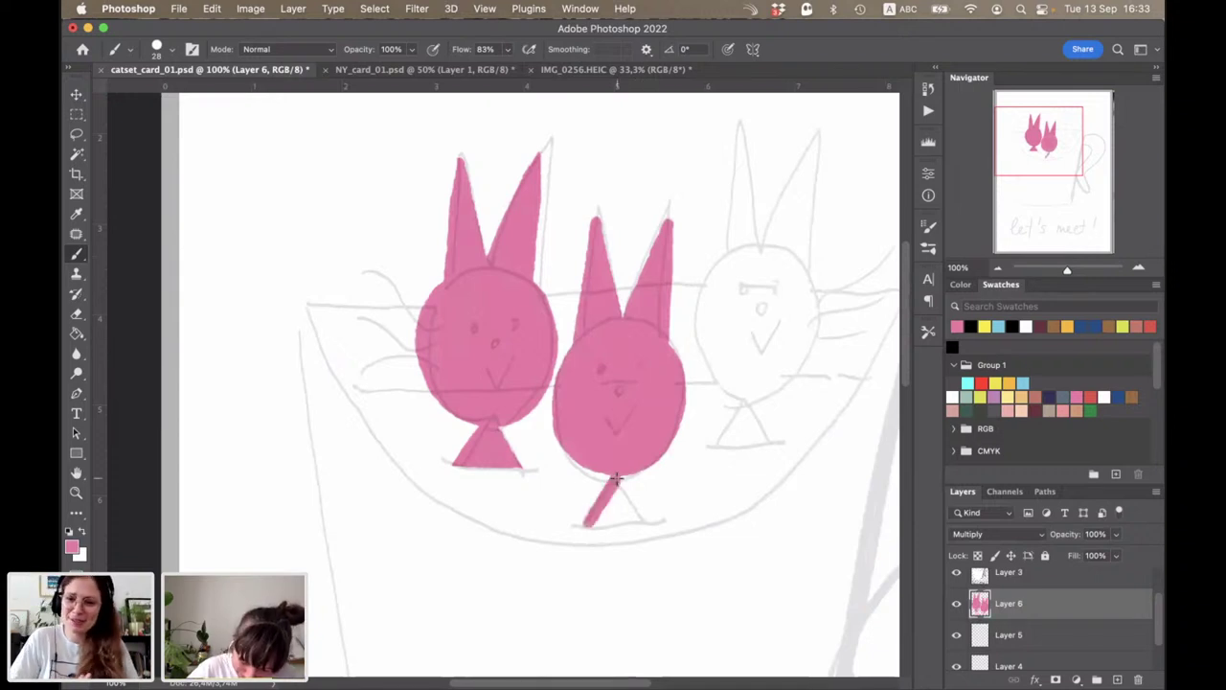
pyautogui.moveTo(617, 477)
pyautogui.mouseDown()
pyautogui.moveTo(648, 528)
pyautogui.moveTo(594, 522)
pyautogui.mouseUp()
# Step: Outline the right bunny's head and pointed ears, then bucket-fill them pink
pyautogui.moveTo(768, 265); pyautogui.dragTo(776, 265)
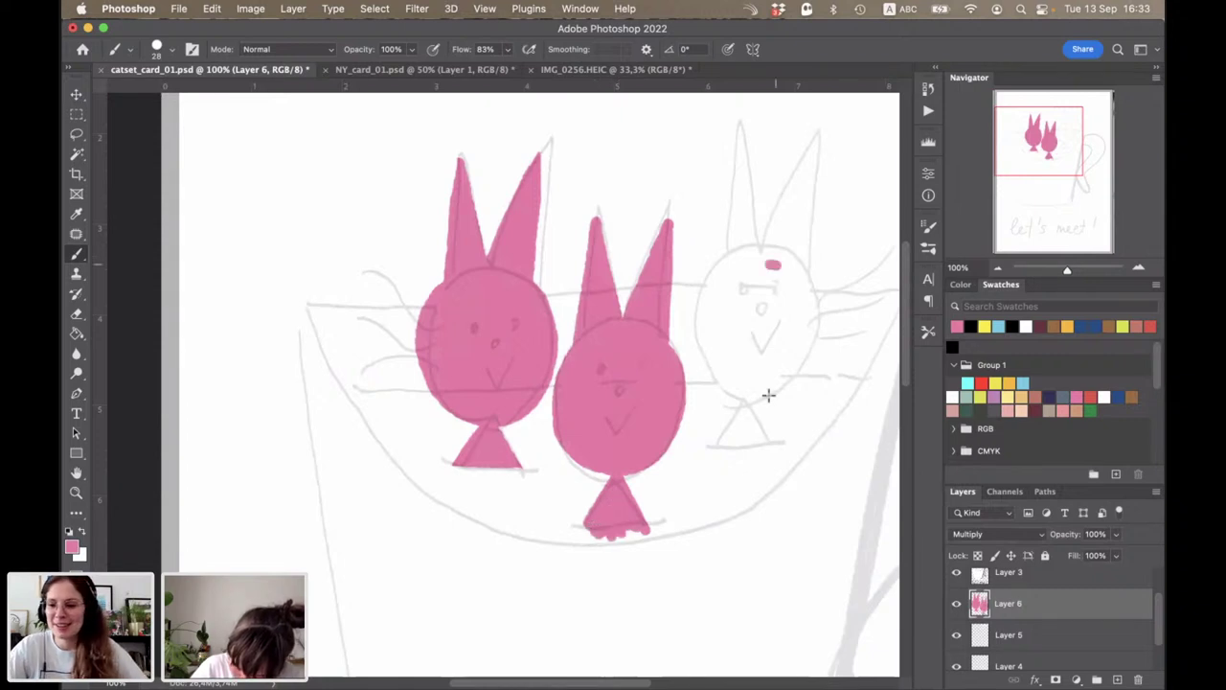
pyautogui.moveTo(720, 385)
pyautogui.mouseDown()
pyautogui.moveTo(767, 261)
pyautogui.moveTo(722, 387)
pyautogui.mouseUp()
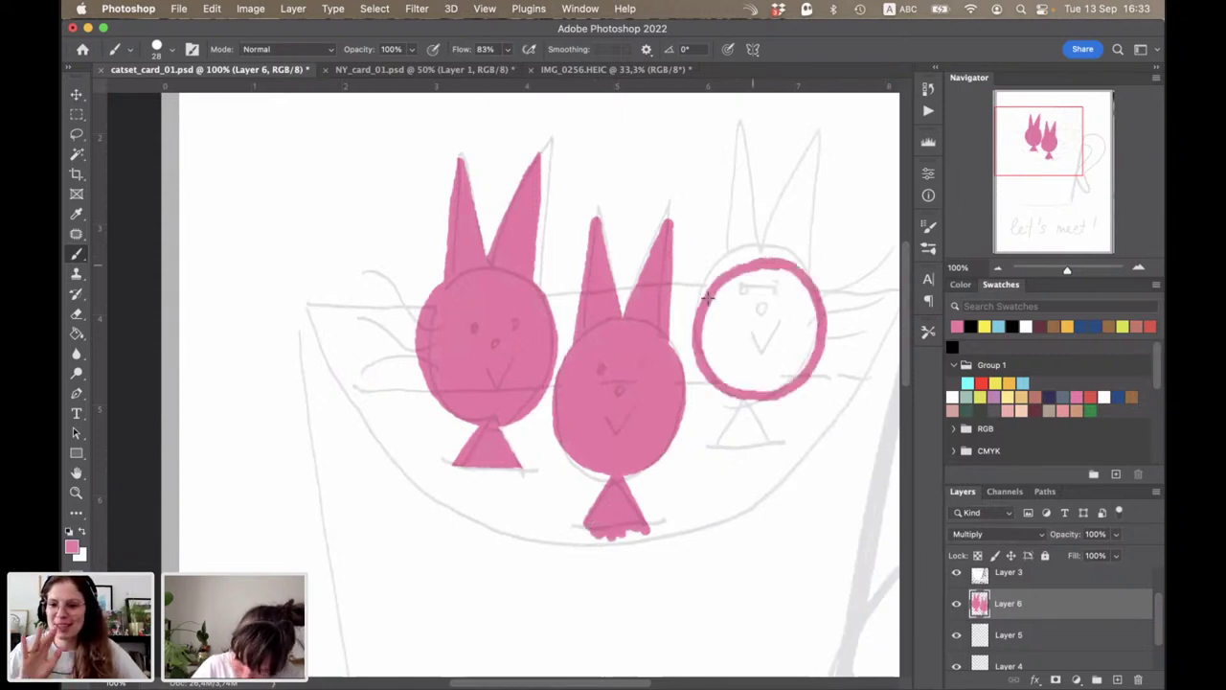
pyautogui.moveTo(706, 298); pyautogui.dragTo(739, 271)
pyautogui.moveTo(726, 266)
pyautogui.mouseDown()
pyautogui.moveTo(737, 150)
pyautogui.moveTo(766, 257)
pyautogui.moveTo(805, 258)
pyautogui.moveTo(793, 250)
pyautogui.moveTo(785, 279)
pyautogui.mouseUp()
pyautogui.press('g')
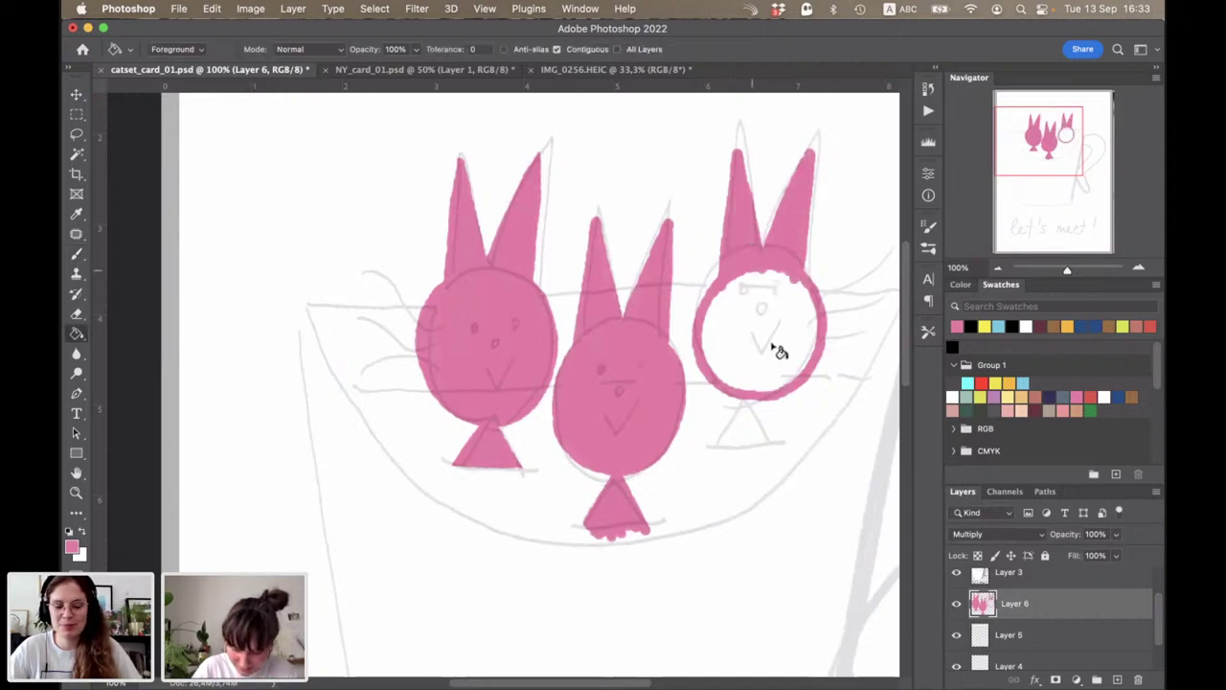
pyautogui.click(776, 348)
# Step: Brush over the right bunny's white edge gaps and paint its triangular pink tassel
pyautogui.press('b')
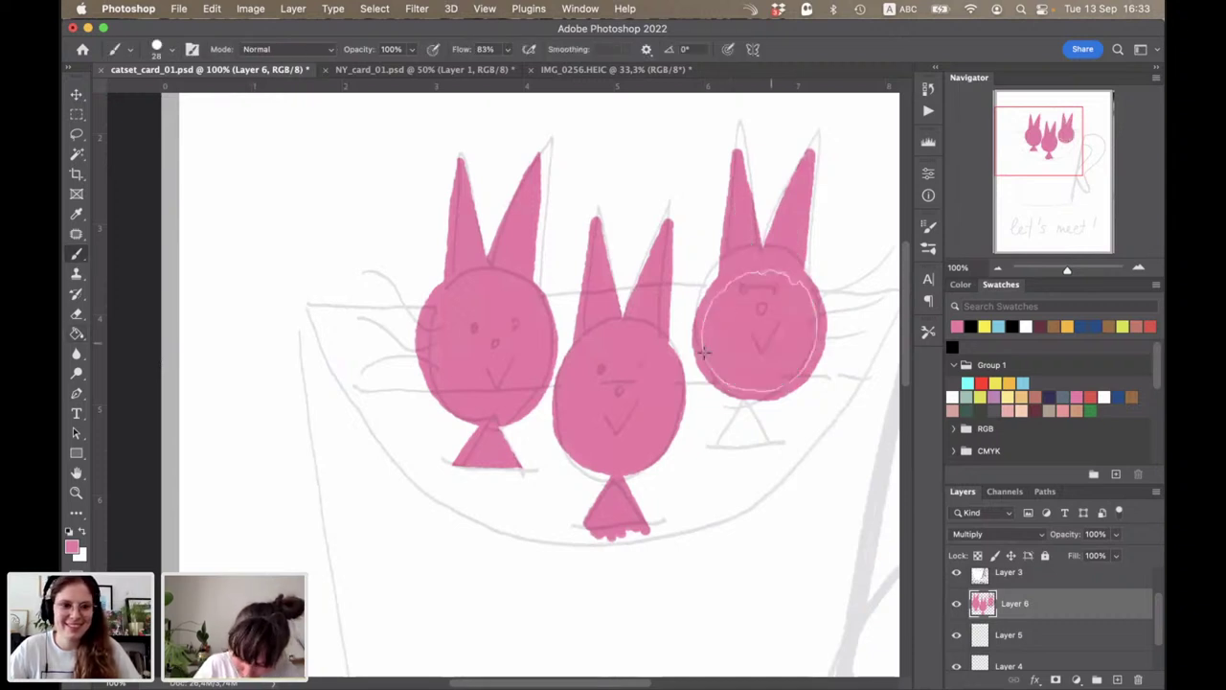
pyautogui.moveTo(743, 274); pyautogui.dragTo(705, 359)
pyautogui.moveTo(766, 387); pyautogui.dragTo(706, 364)
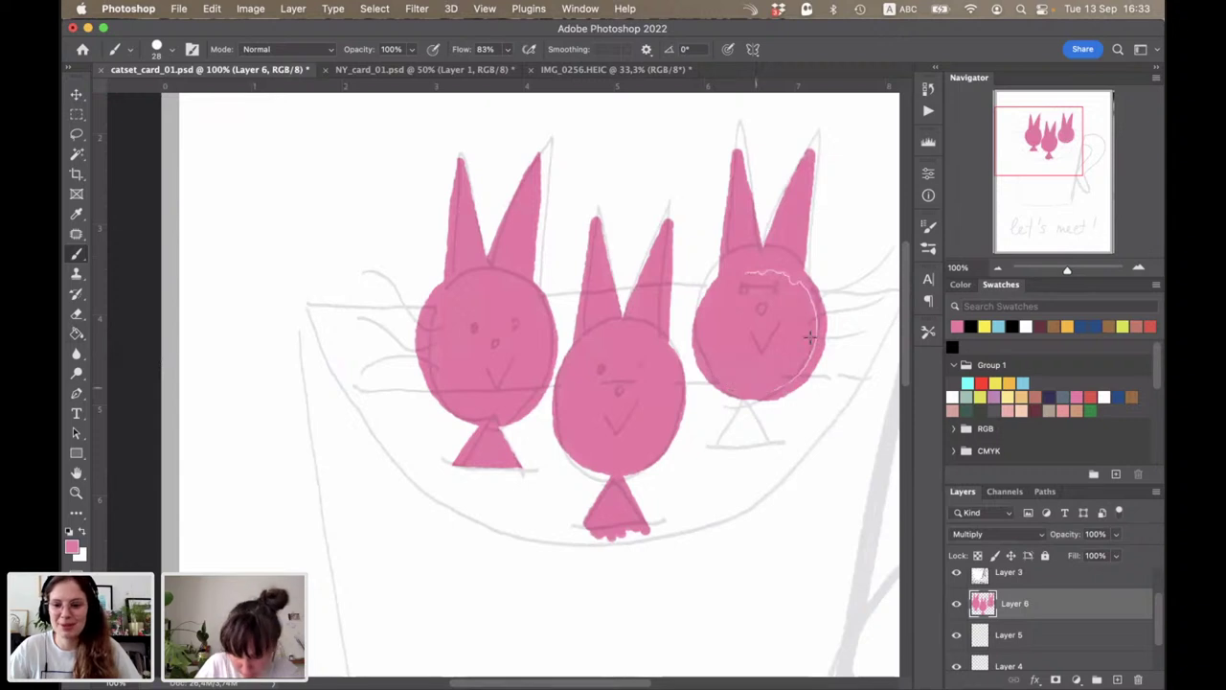
pyautogui.moveTo(816, 331); pyautogui.dragTo(793, 383)
pyautogui.moveTo(797, 289); pyautogui.dragTo(811, 307)
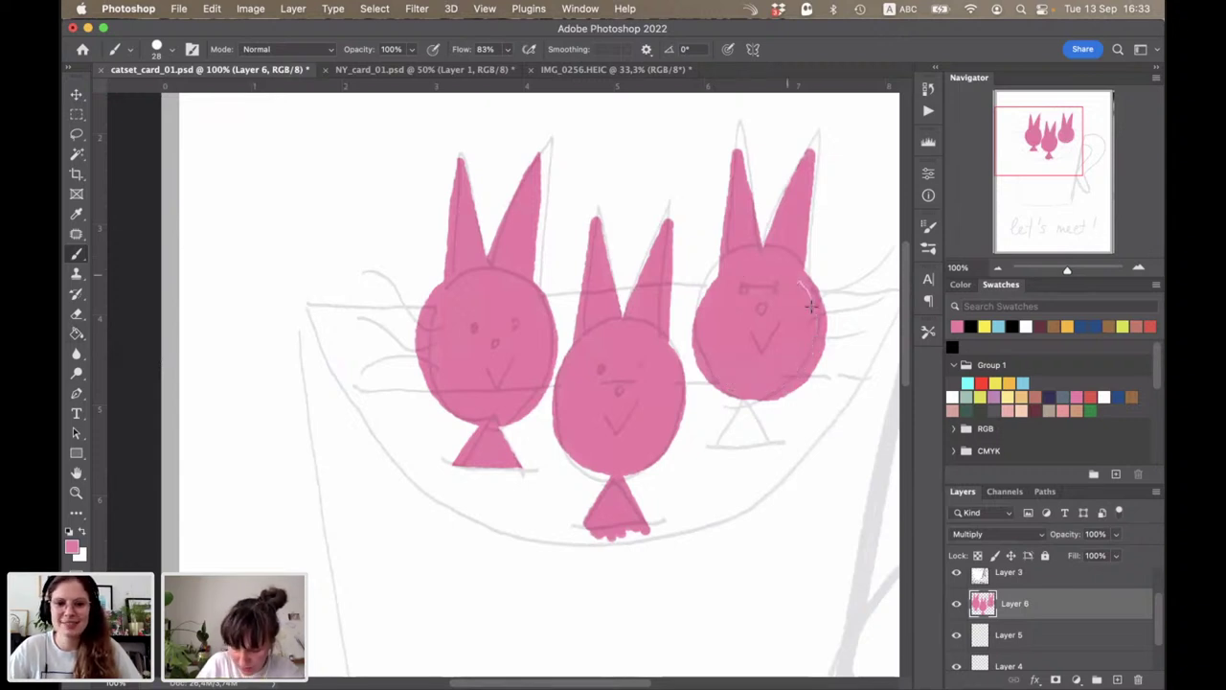
pyautogui.click(722, 453)
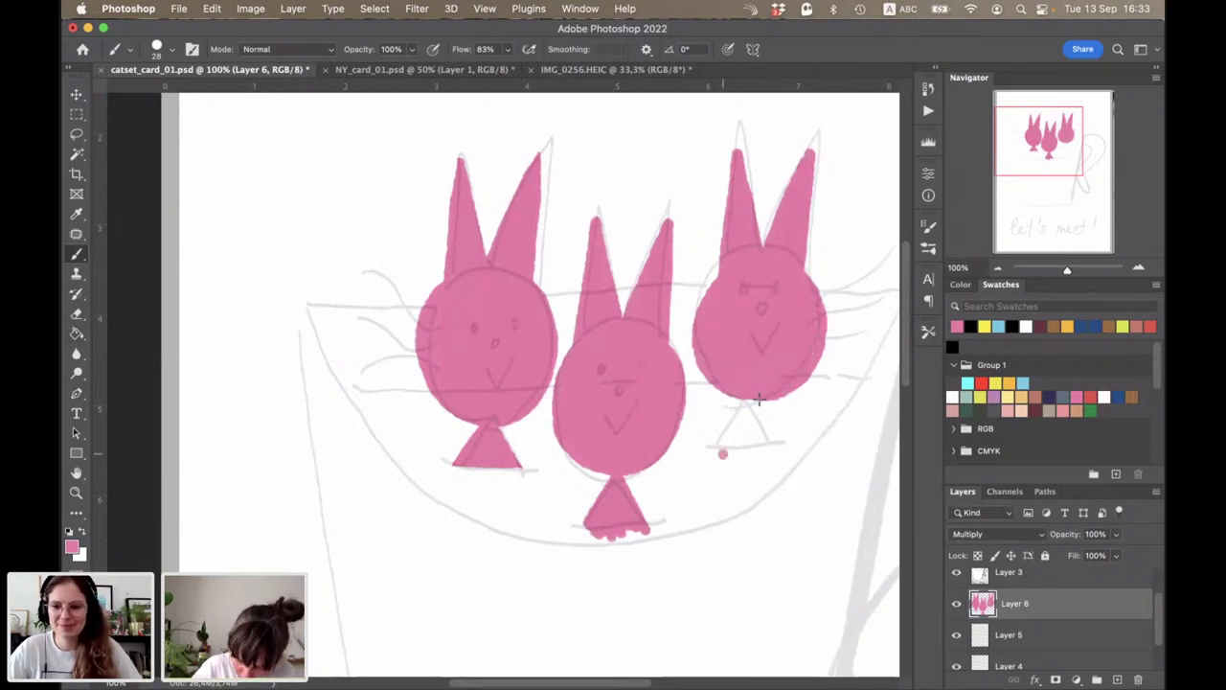
pyautogui.keyDown('shift'); pyautogui.click(757, 395); pyautogui.keyUp('shift')
pyautogui.moveTo(757, 388)
pyautogui.mouseDown()
pyautogui.moveTo(739, 440)
pyautogui.moveTo(759, 419)
pyautogui.moveTo(778, 448)
pyautogui.mouseUp()
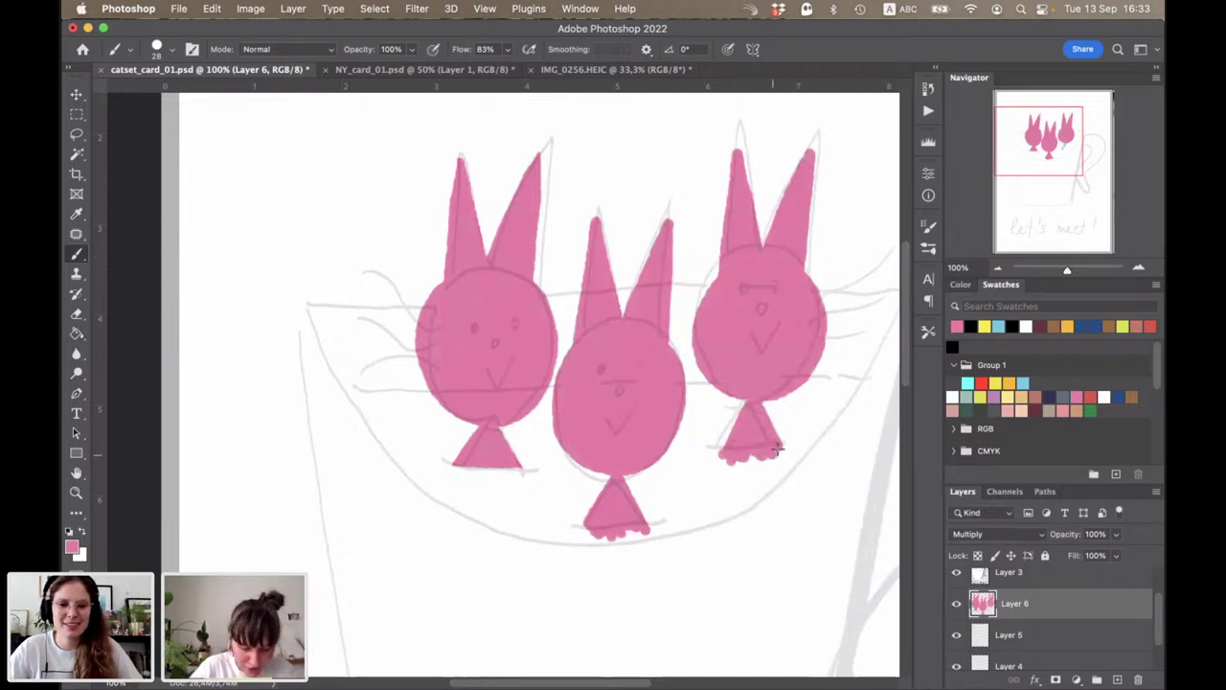
# Step: Set brush mode to Clear and flatten the bottoms of the right and middle tassels
pyautogui.click(289, 52)
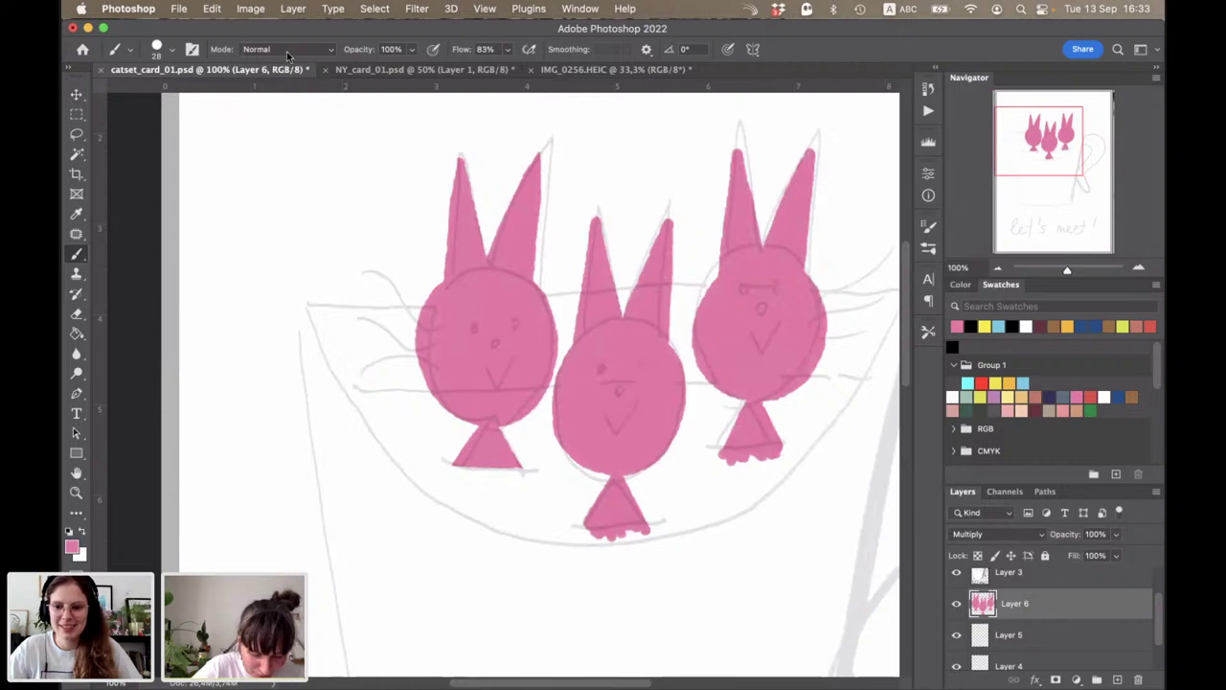
pyautogui.click(288, 95)
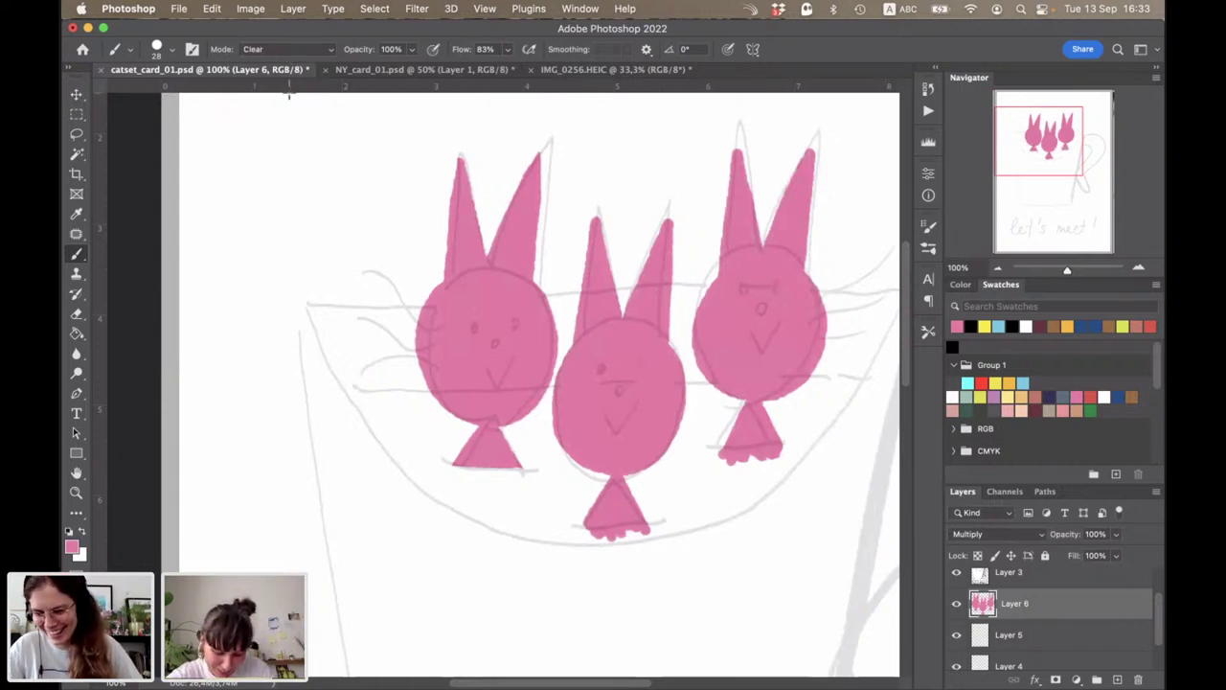
pyautogui.moveTo(719, 459); pyautogui.dragTo(787, 458)
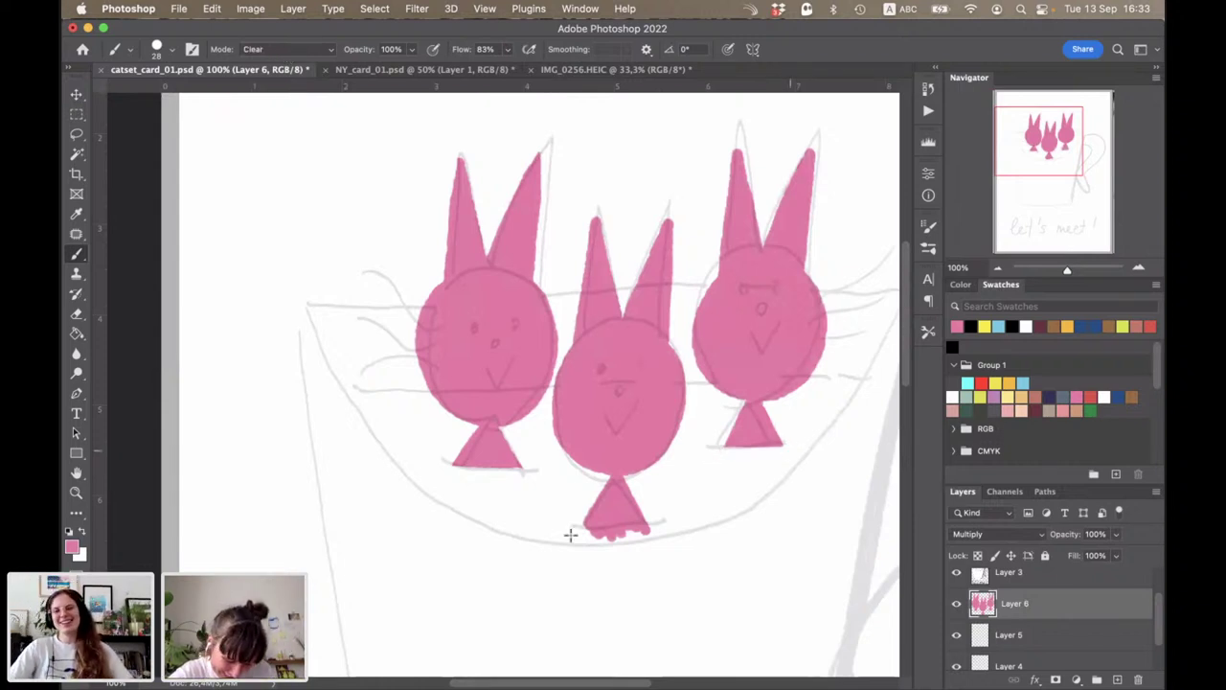
pyautogui.moveTo(572, 529); pyautogui.dragTo(663, 527)
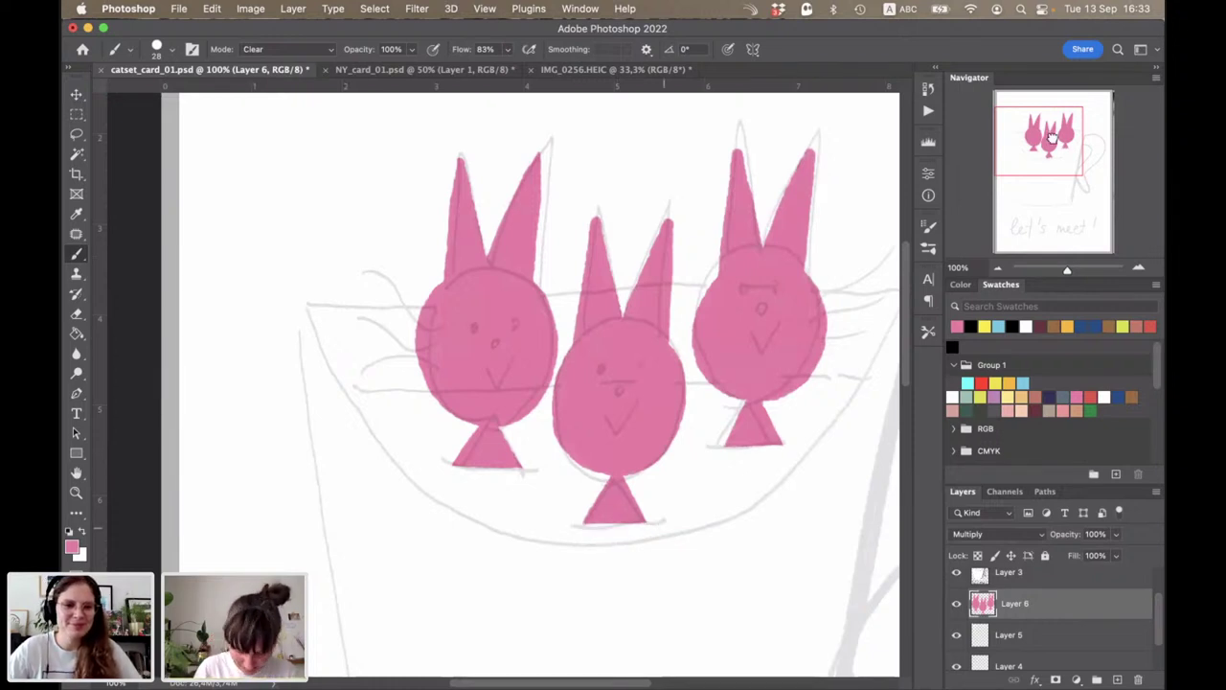
# Step: Pan the view through the Navigator to recentre the bunnies, undoing a stray stroke
pyautogui.moveTo(1048, 140); pyautogui.dragTo(1054, 137)
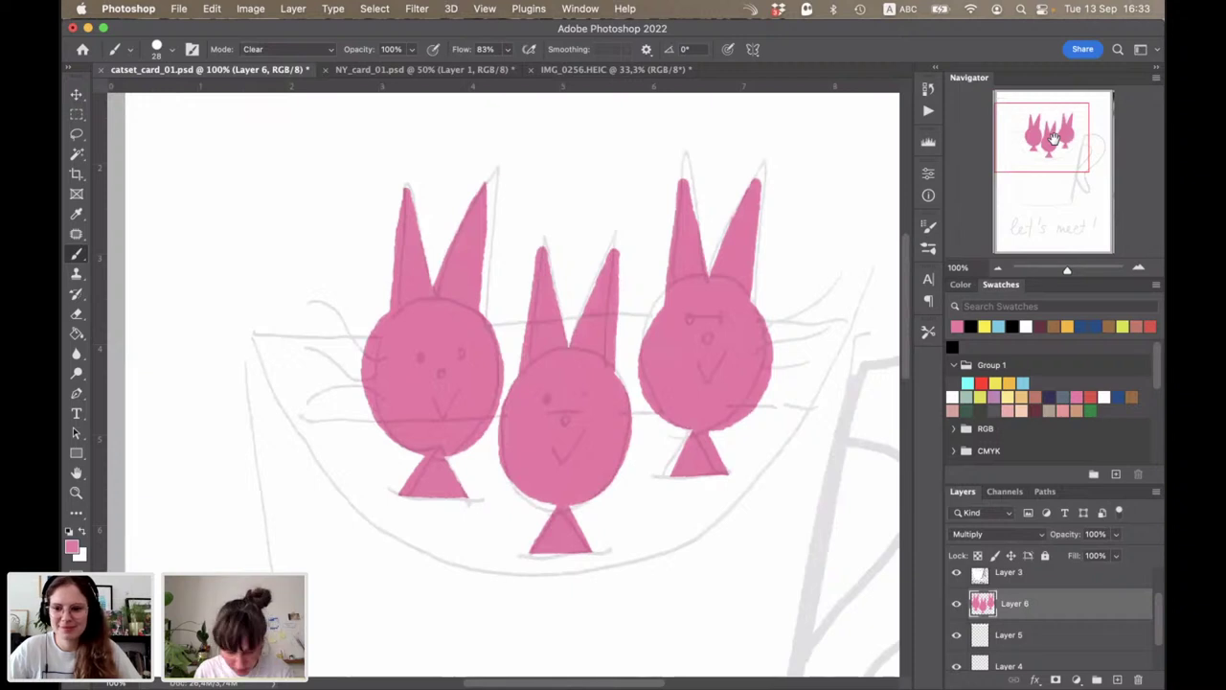
pyautogui.moveTo(1053, 137)
pyautogui.mouseDown()
pyautogui.moveTo(1058, 151)
pyautogui.moveTo(1021, 134)
pyautogui.mouseUp()
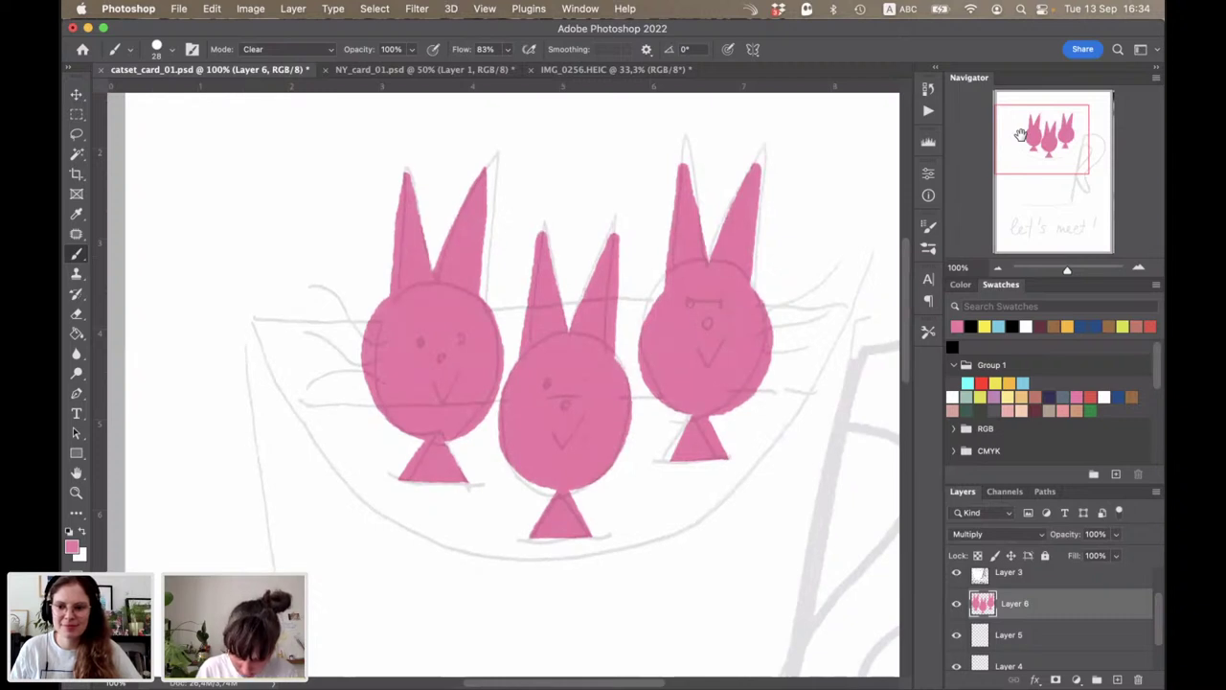
pyautogui.moveTo(611, 685); pyautogui.dragTo(587, 686)
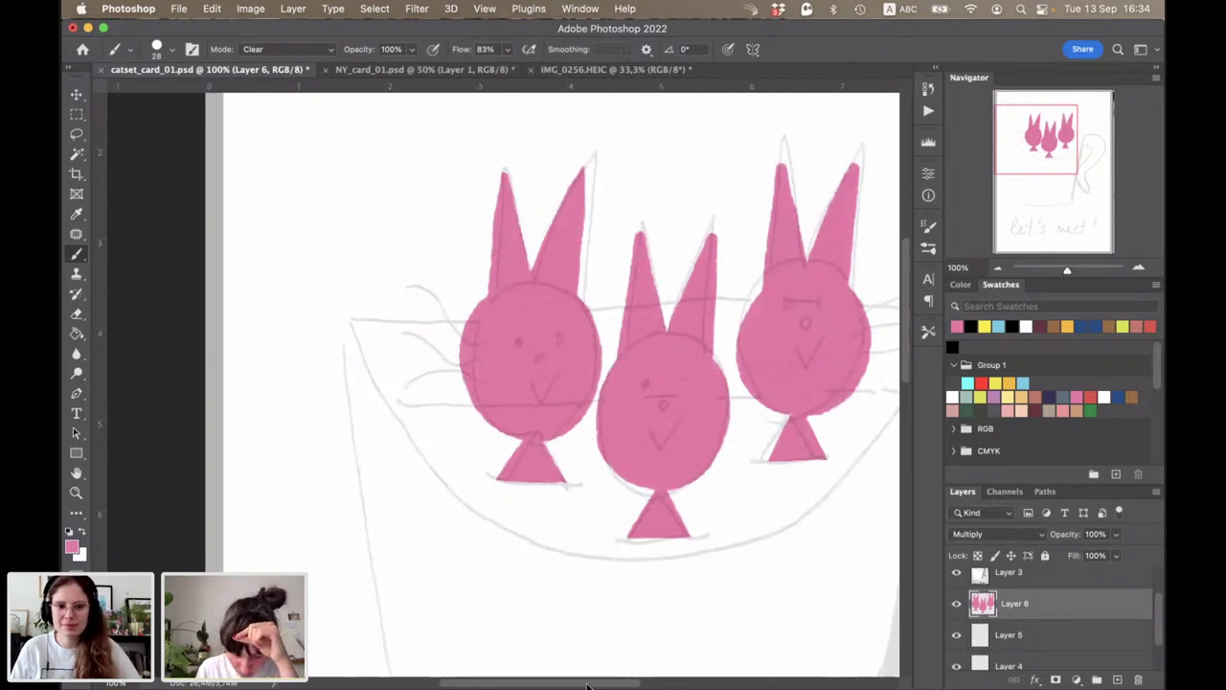
pyautogui.moveTo(1021, 141); pyautogui.dragTo(1034, 142)
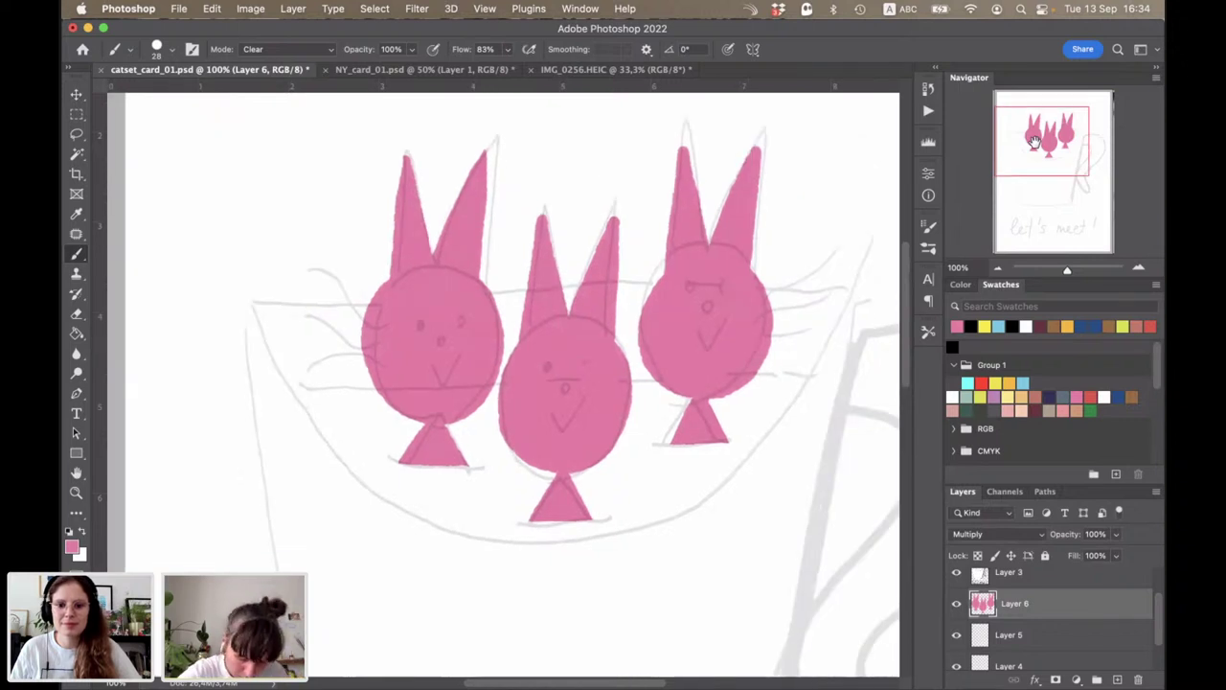
pyautogui.hotkey('ctrl', 'z')
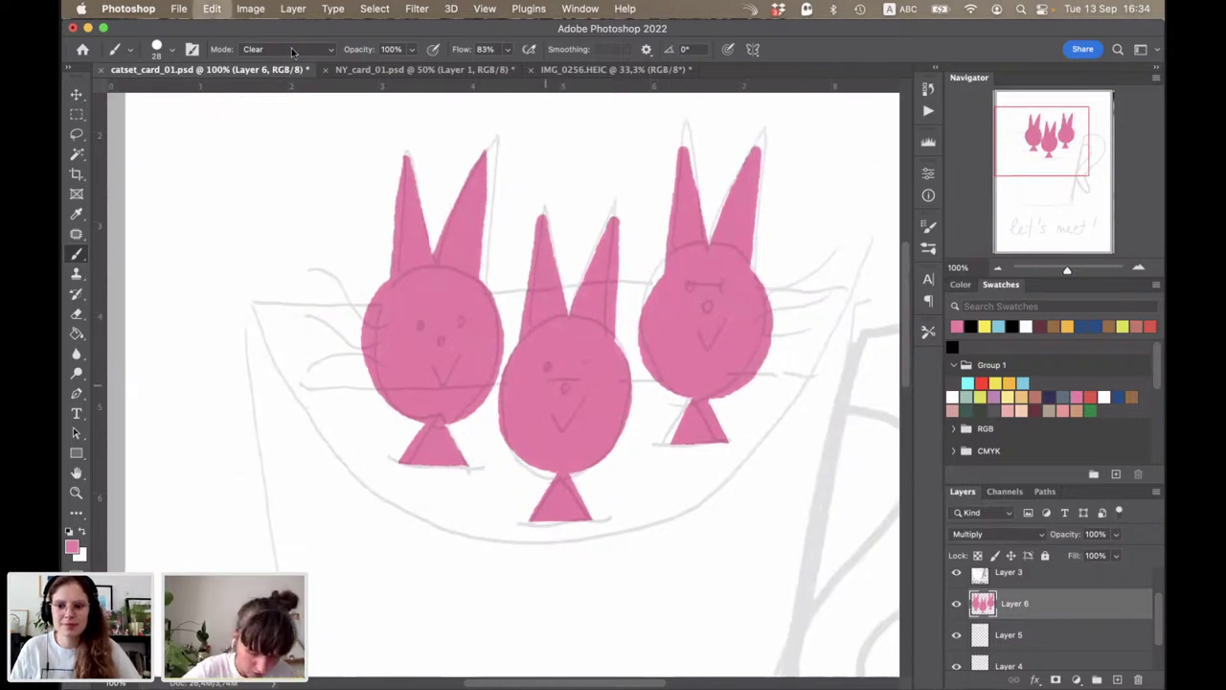
# Step: Reset the brush to Normal, outline the bowl's rim and curved bottom, and fill it pink
pyautogui.click(291, 48)
pyautogui.click(298, 16)
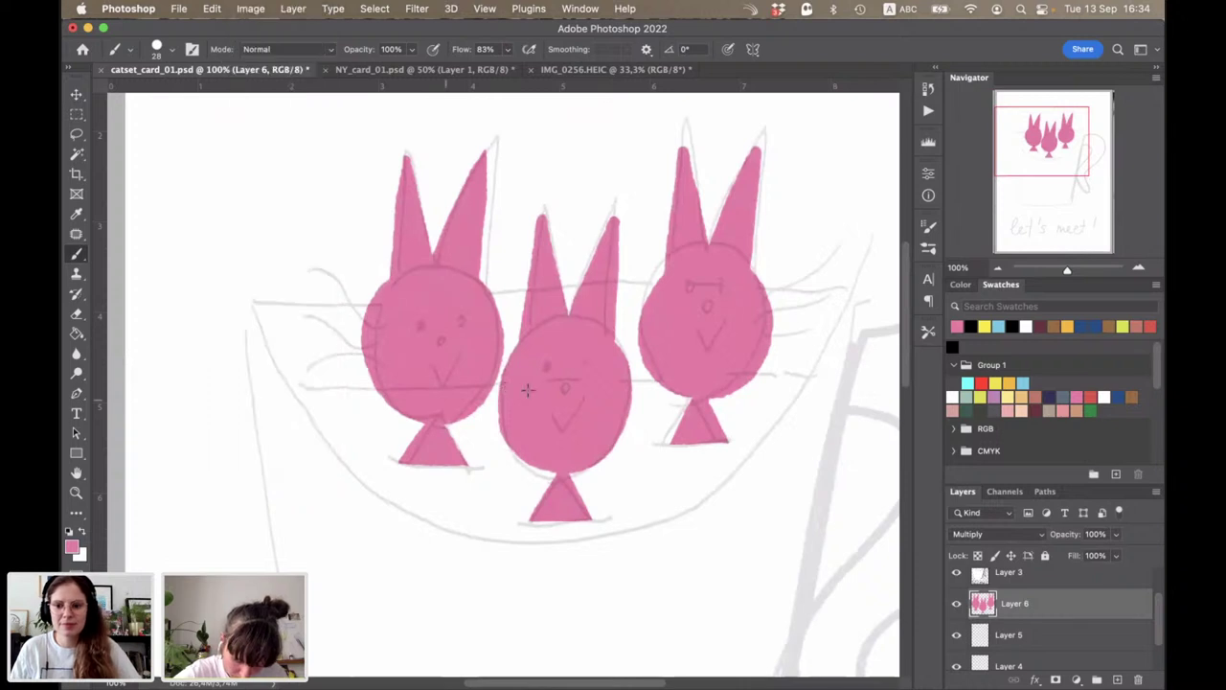
pyautogui.keyDown('shift'); pyautogui.click(800, 376); pyautogui.keyUp('shift')
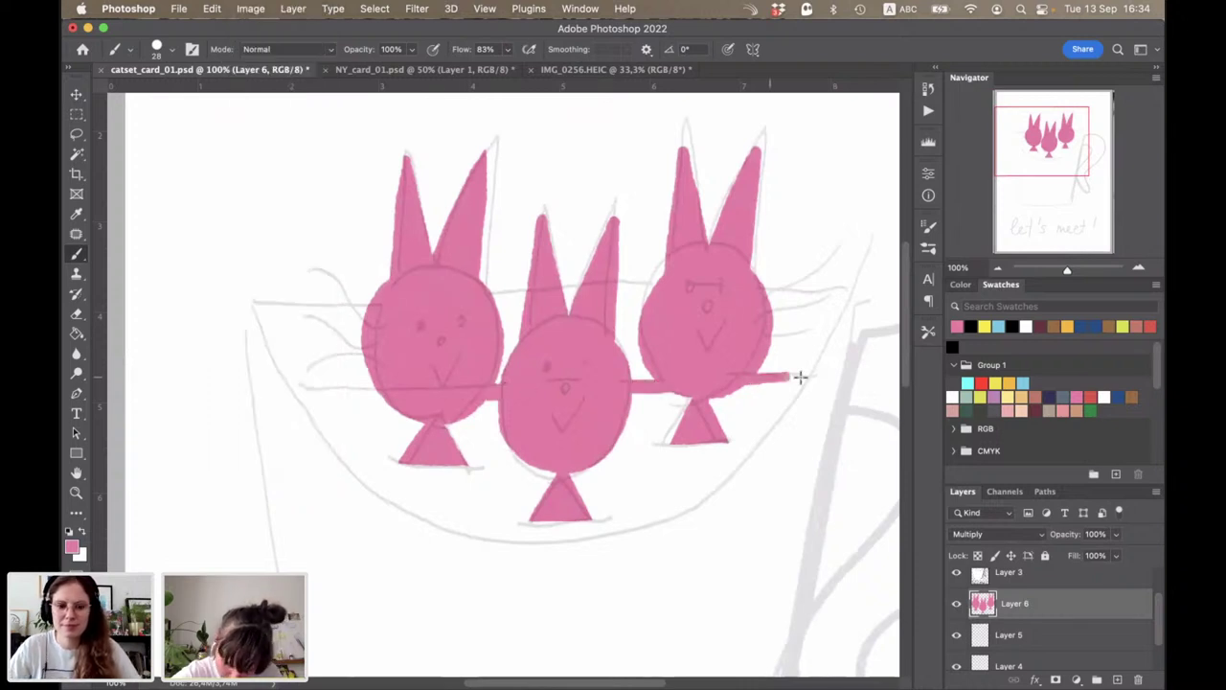
pyautogui.moveTo(806, 377)
pyautogui.mouseDown()
pyautogui.moveTo(493, 536)
pyautogui.moveTo(324, 433)
pyautogui.mouseUp()
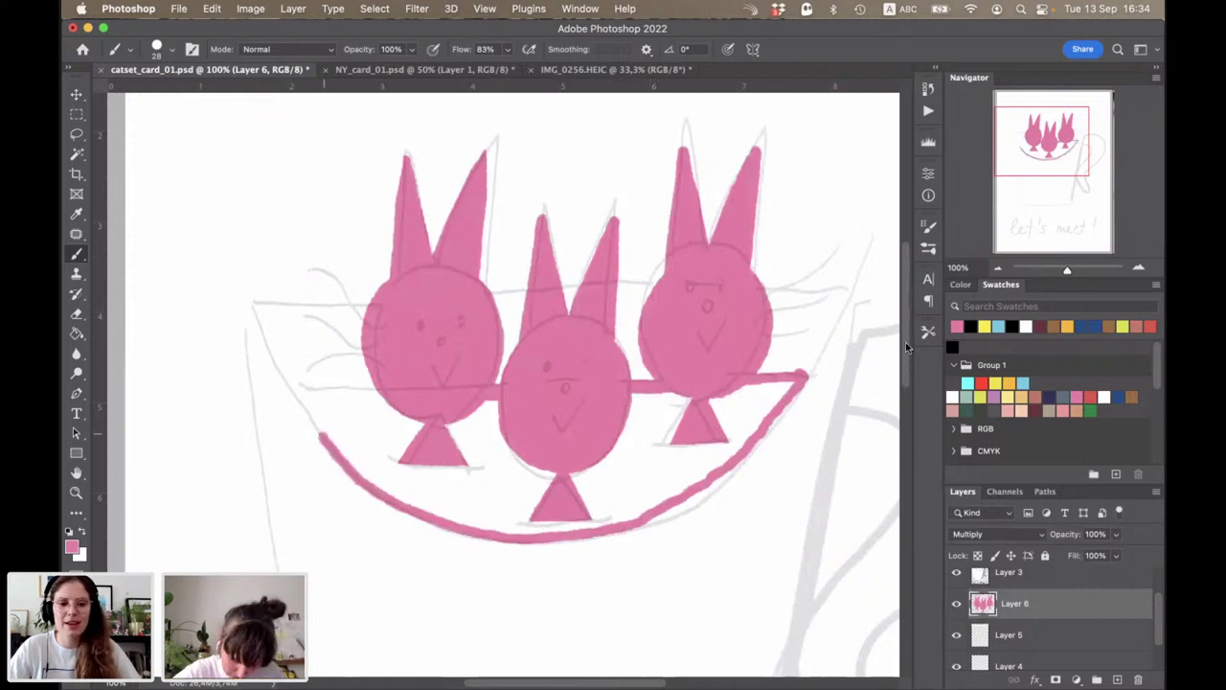
pyautogui.scroll(3, 908, 345)
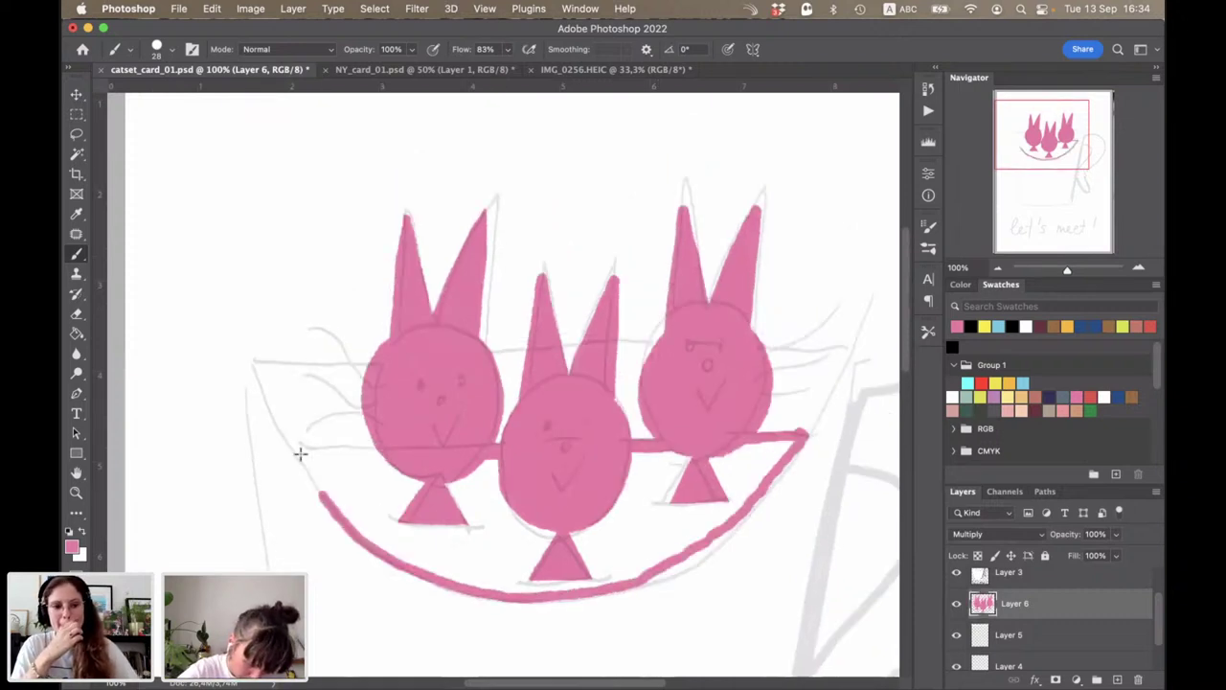
pyautogui.moveTo(299, 452); pyautogui.dragTo(383, 447)
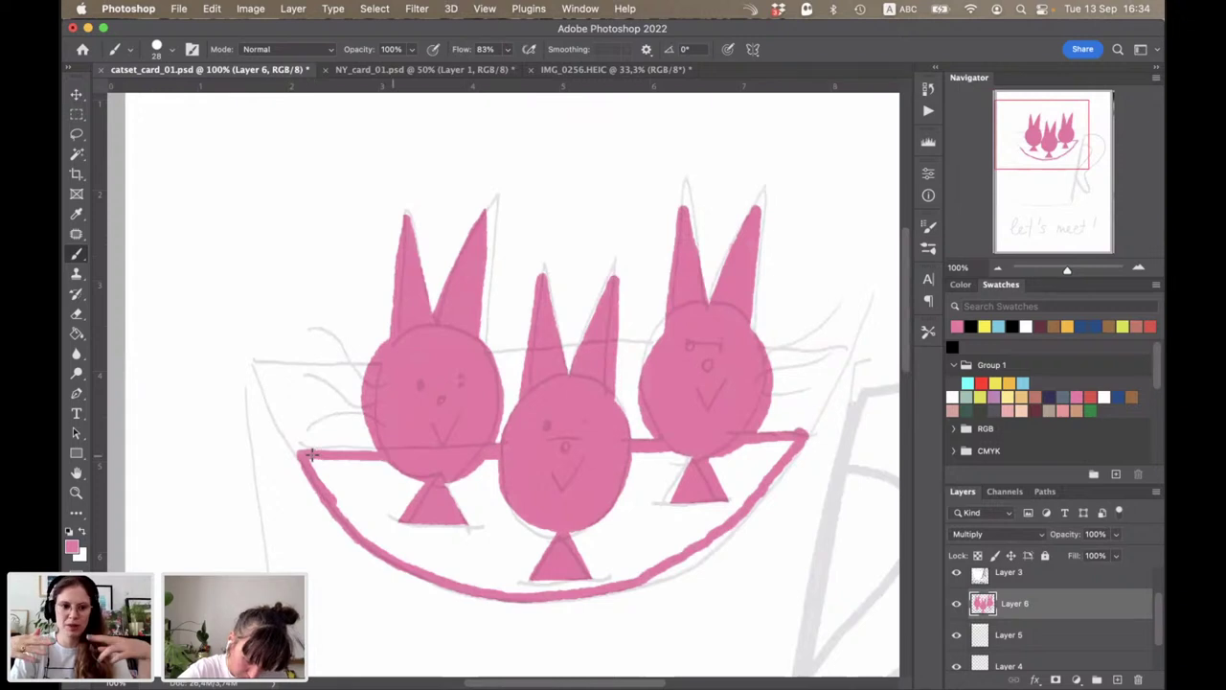
pyautogui.click(515, 548)
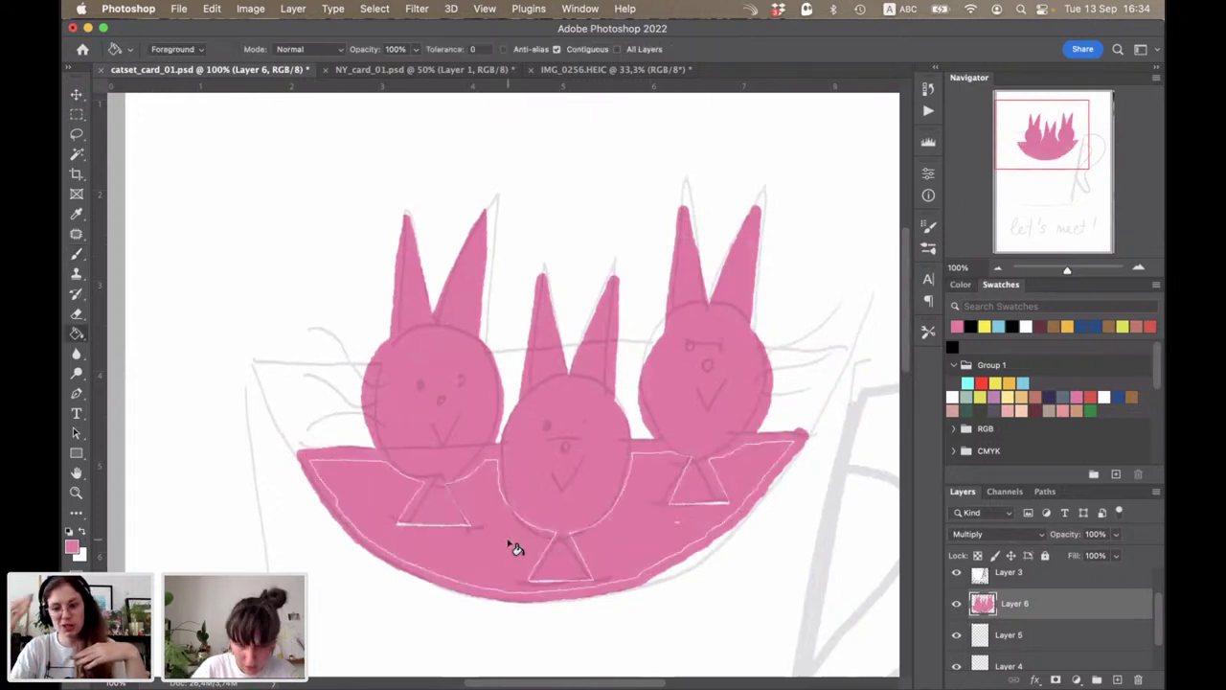
pyautogui.press('b')
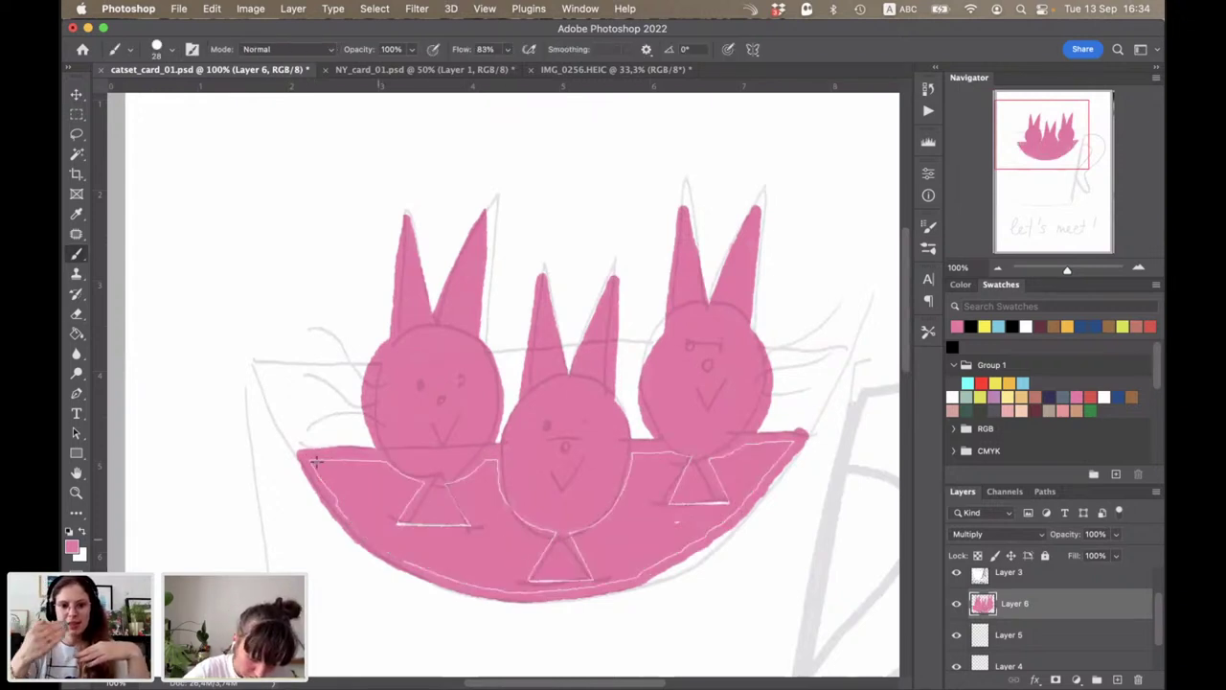
# Step: Brush over leftover white outlines along the bowl rims and the bunnies' triangles
pyautogui.moveTo(318, 463); pyautogui.dragTo(393, 467)
pyautogui.moveTo(432, 522); pyautogui.dragTo(397, 523)
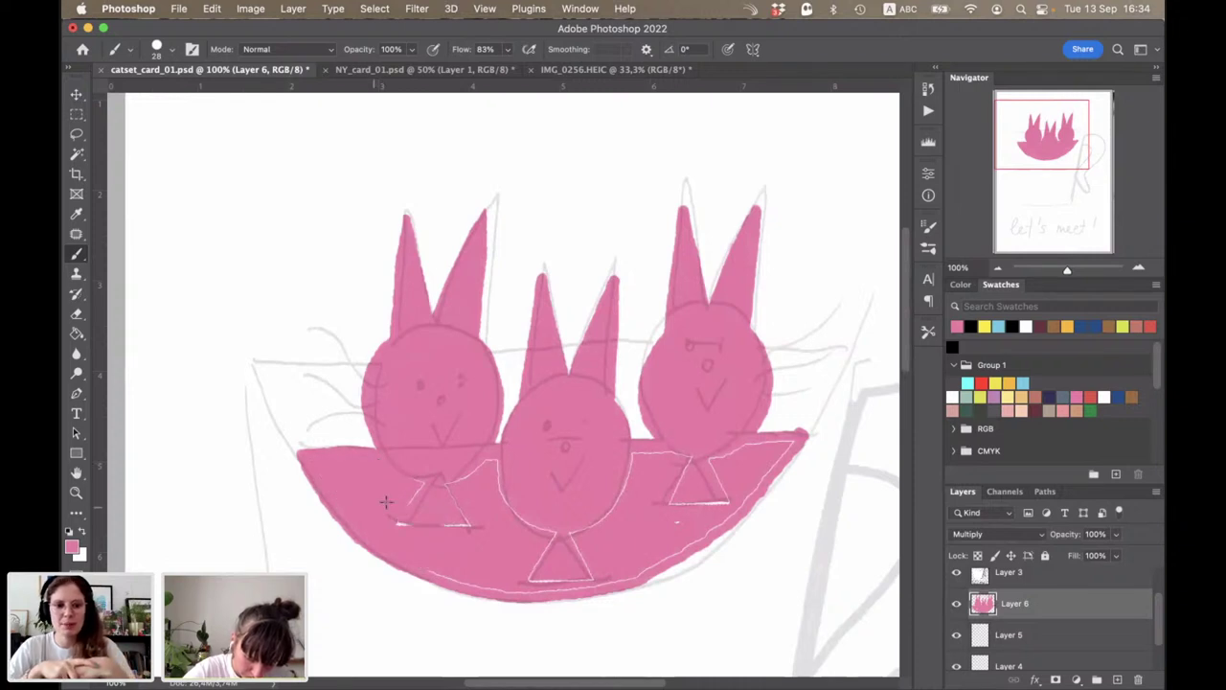
pyautogui.moveTo(412, 478); pyautogui.dragTo(469, 524)
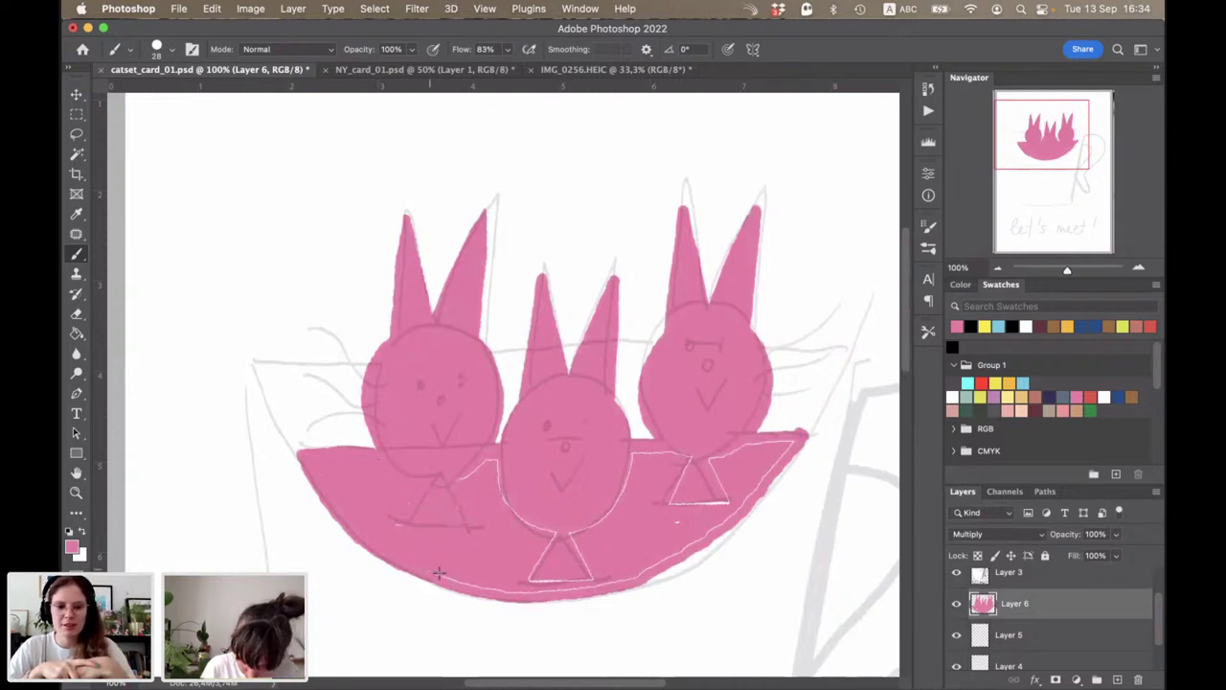
pyautogui.moveTo(438, 573); pyautogui.dragTo(678, 552)
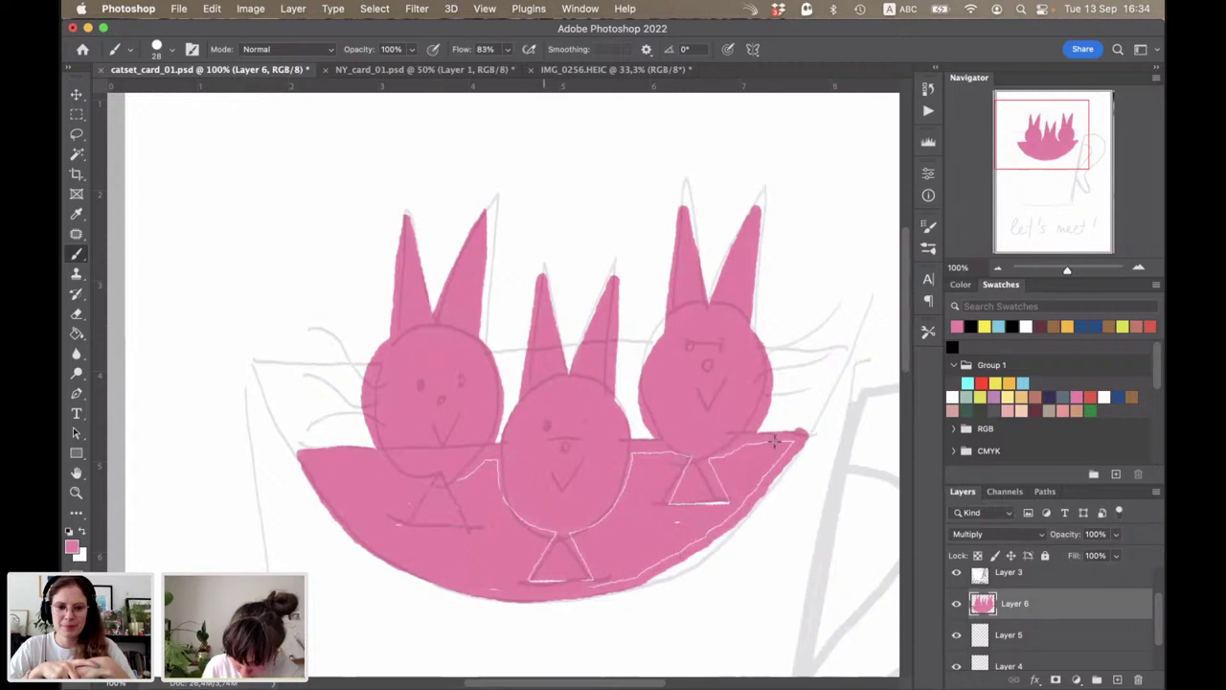
pyautogui.moveTo(774, 440); pyautogui.dragTo(613, 582)
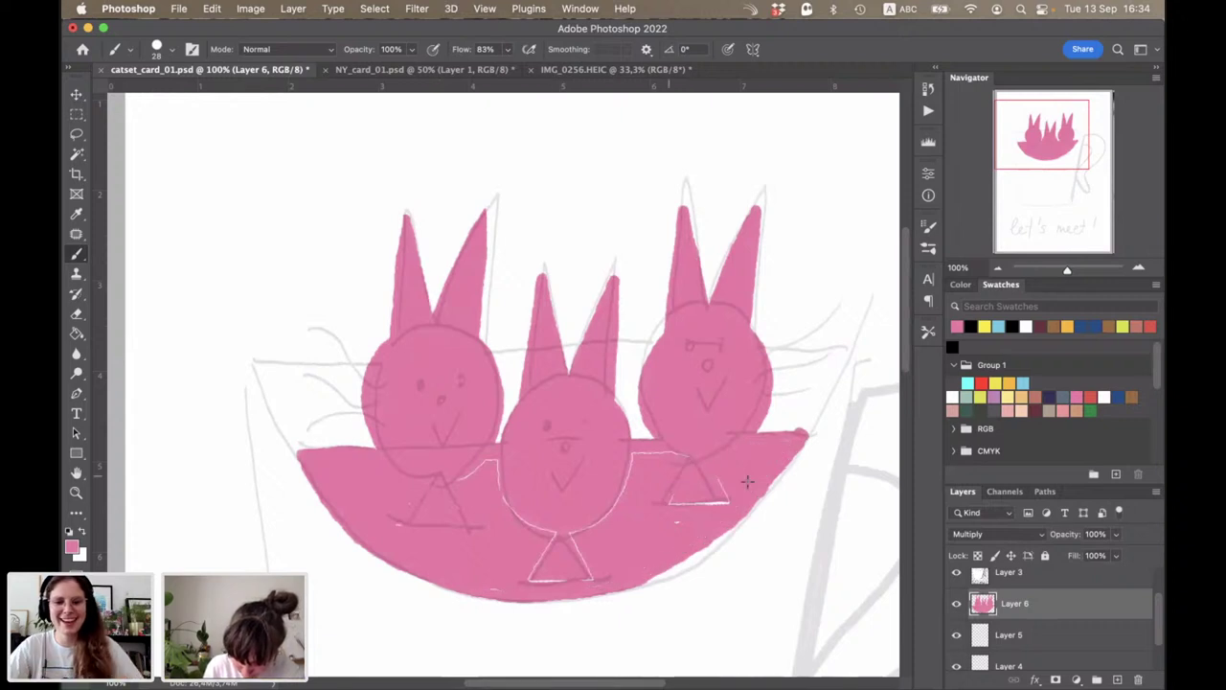
pyautogui.moveTo(688, 454)
pyautogui.mouseDown()
pyautogui.moveTo(534, 560)
pyautogui.moveTo(594, 580)
pyautogui.mouseUp()
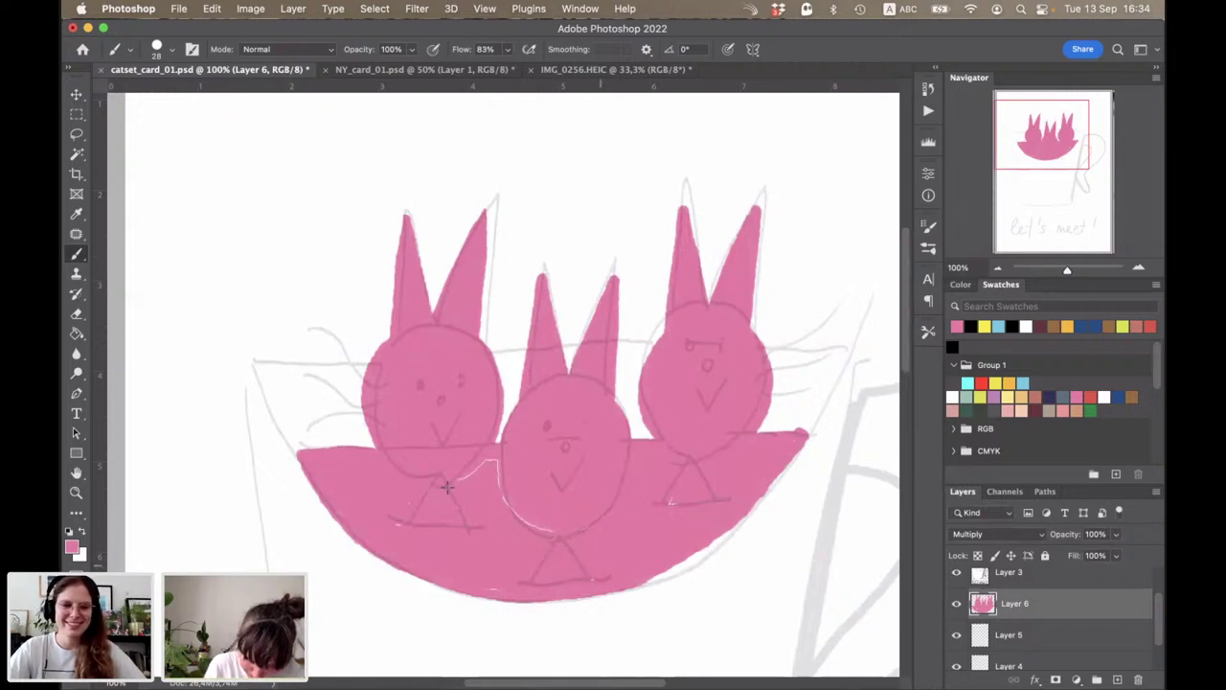
pyautogui.moveTo(493, 473); pyautogui.dragTo(489, 471)
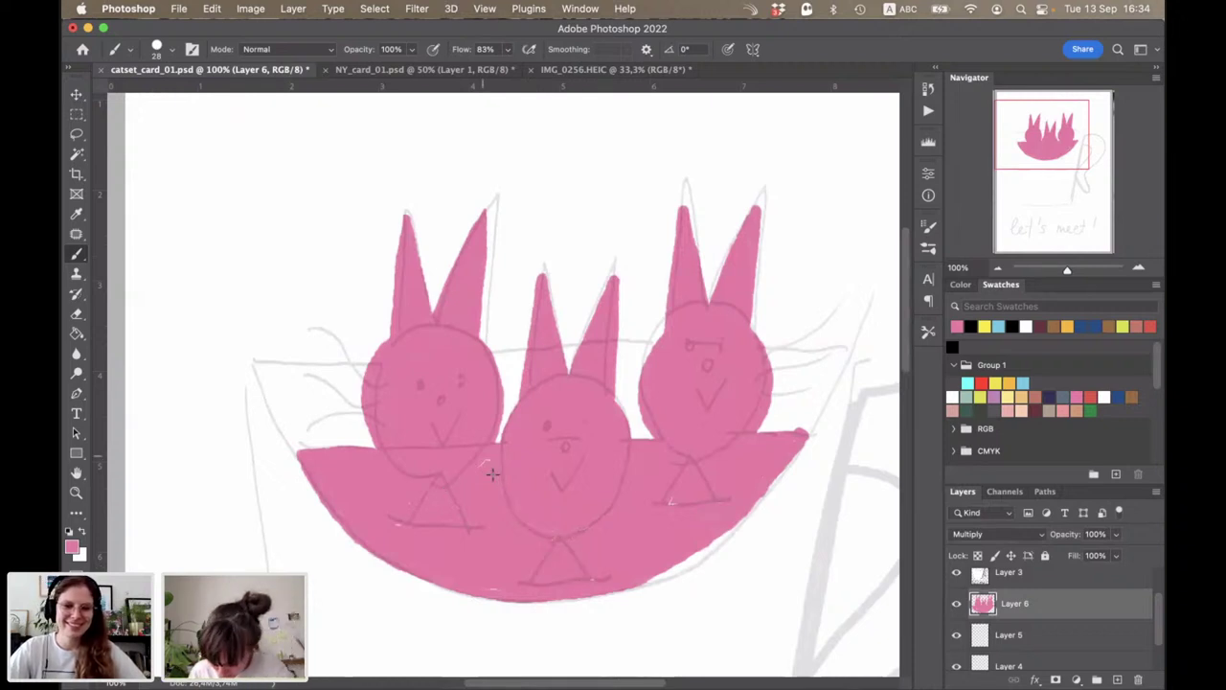
# Step: Select Layer 5, choose the yellow swatch, and zoom out to see the whole mug
pyautogui.click(1044, 637)
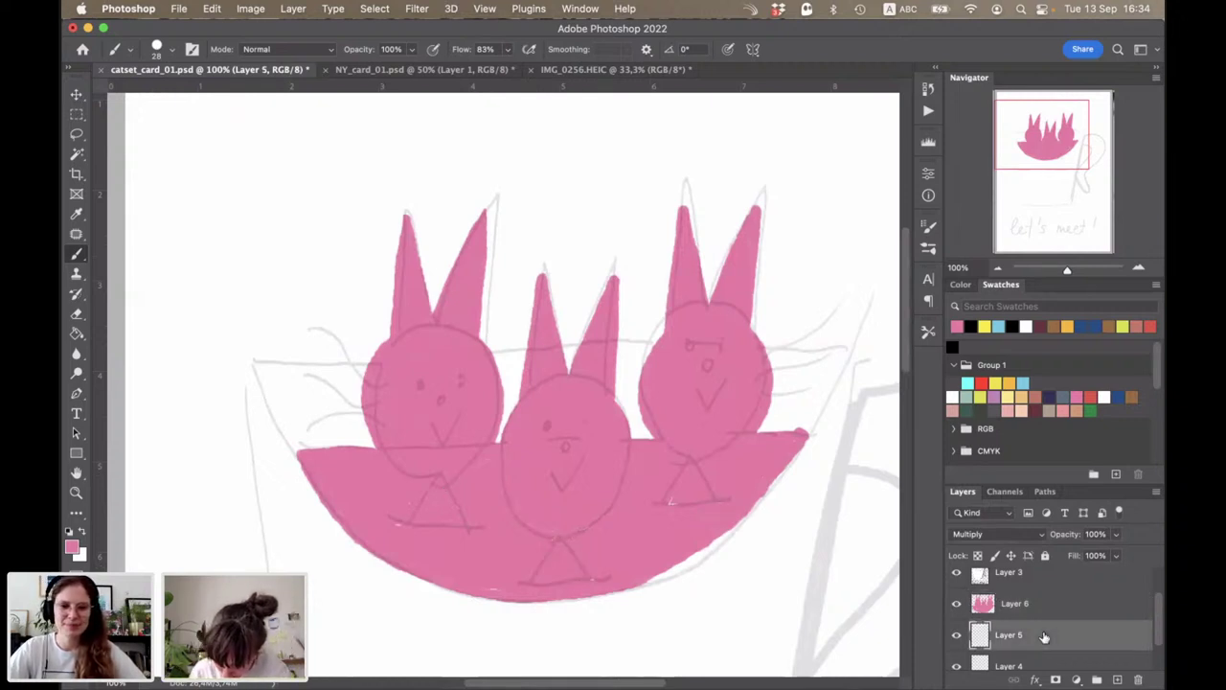
pyautogui.click(983, 327)
pyautogui.scroll(-5, 911, 340)
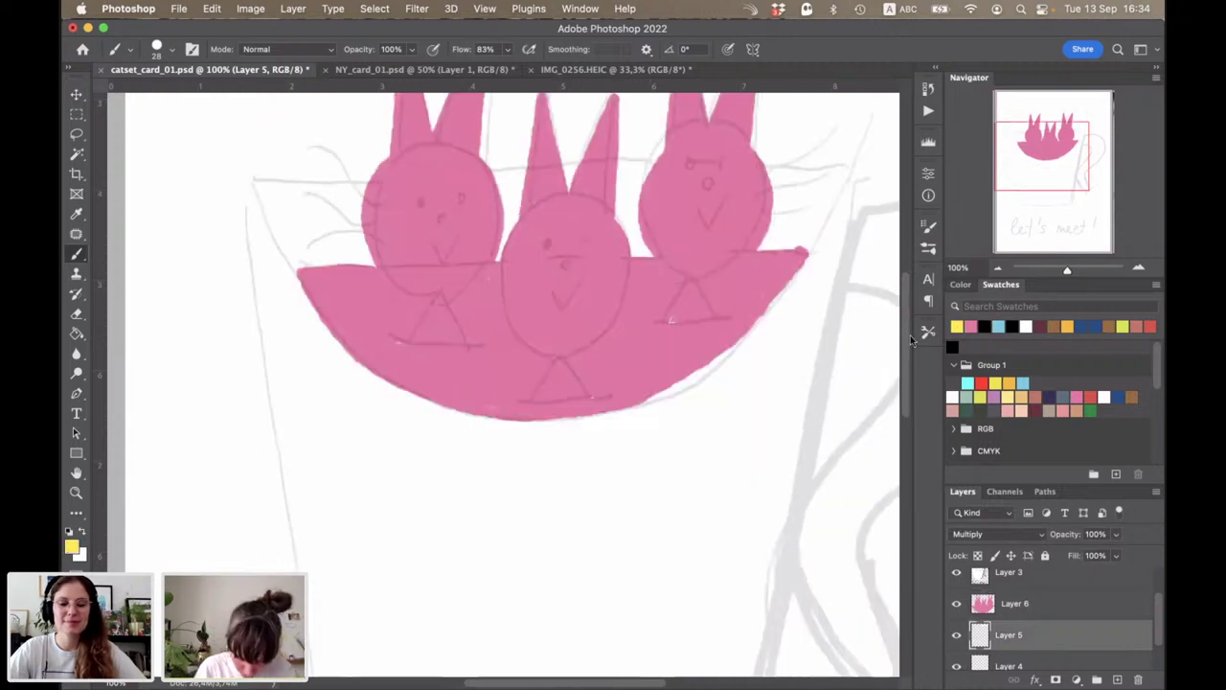
pyautogui.press('super+minus')
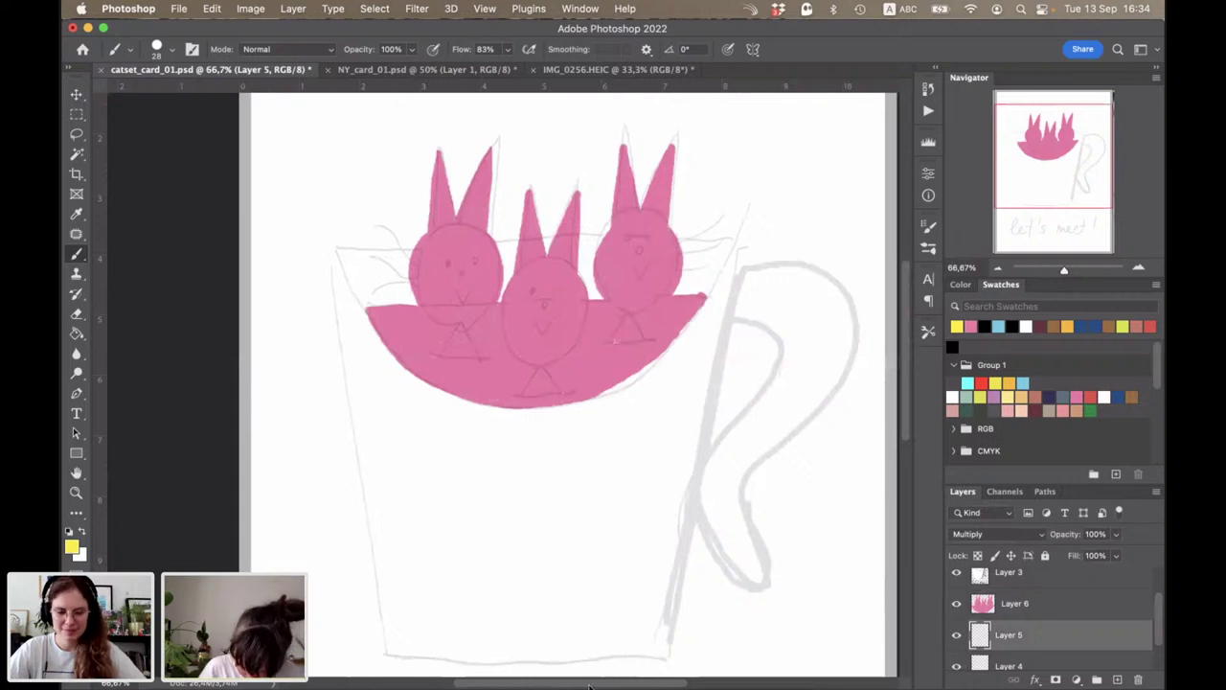
pyautogui.hscroll(-3, 578, 685)
pyautogui.hscroll(-2, 578, 686)
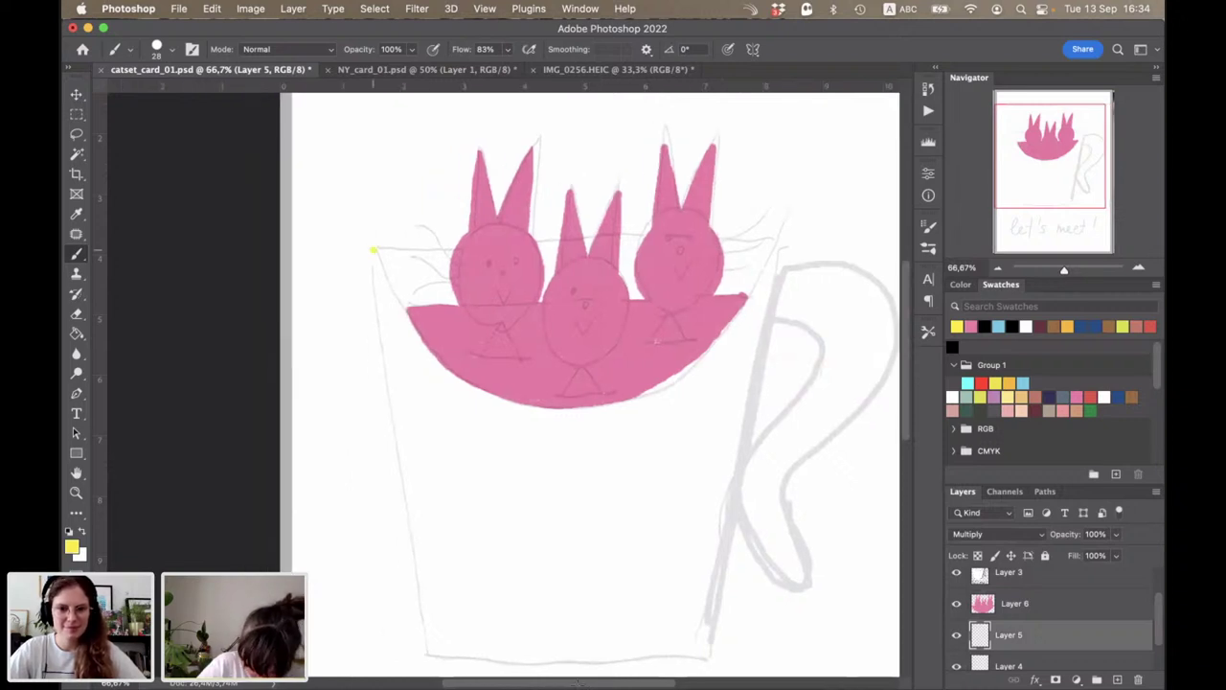
# Step: Draw straight yellow lines down the mug's left and right sides
pyautogui.keyDown('shift'); pyautogui.click(419, 574); pyautogui.keyUp('shift')
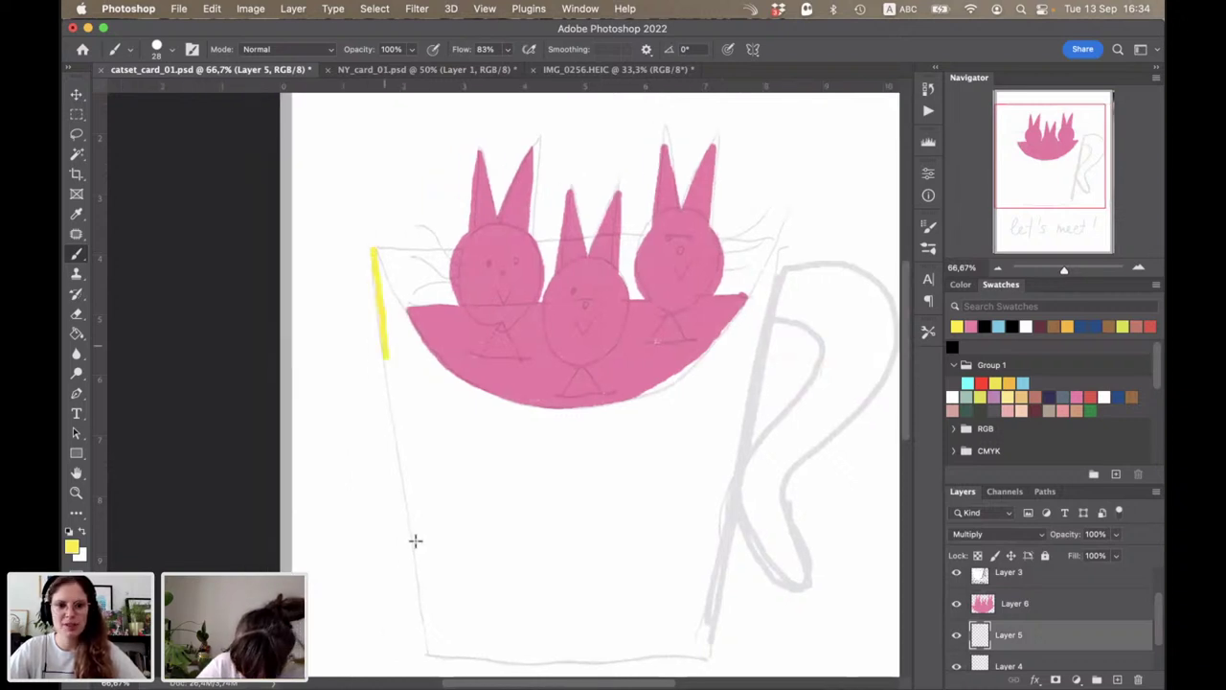
pyautogui.keyDown('shift'); pyautogui.click(431, 648); pyautogui.keyUp('shift')
pyautogui.click(783, 246)
pyautogui.keyDown('shift'); pyautogui.click(705, 649); pyautogui.keyUp('shift')
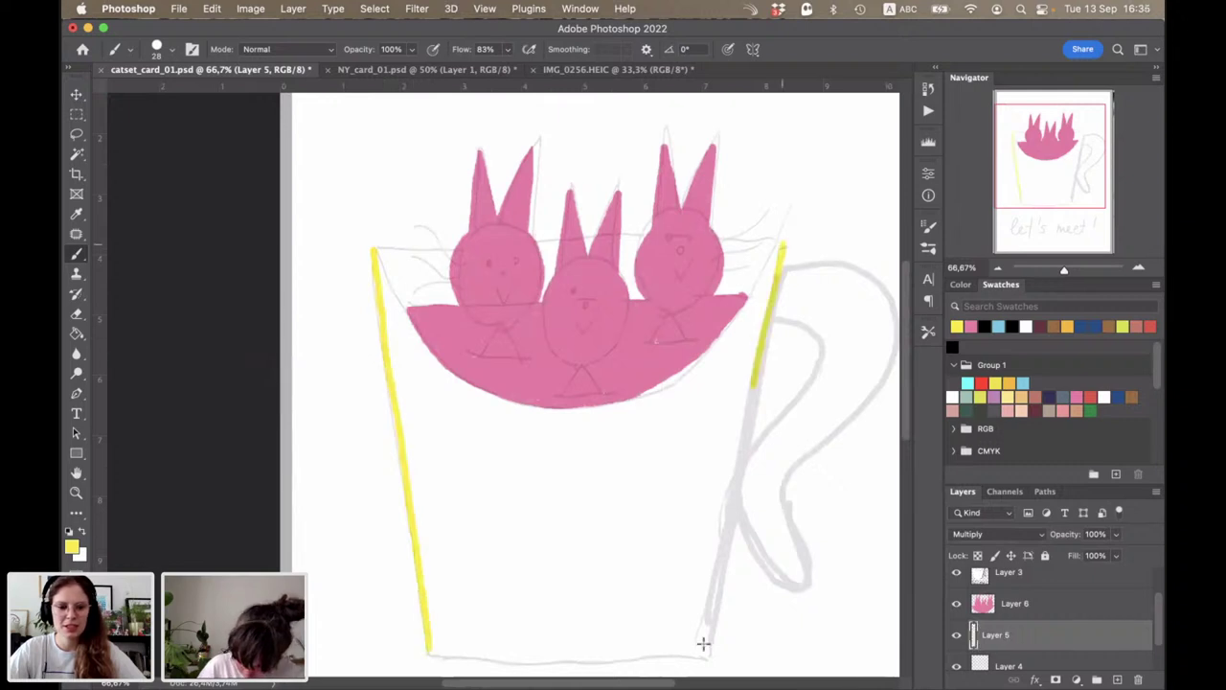
# Step: Start the yellow rim line at top-left and outline around the left bunny's foot
pyautogui.moveTo(373, 250); pyautogui.dragTo(446, 251)
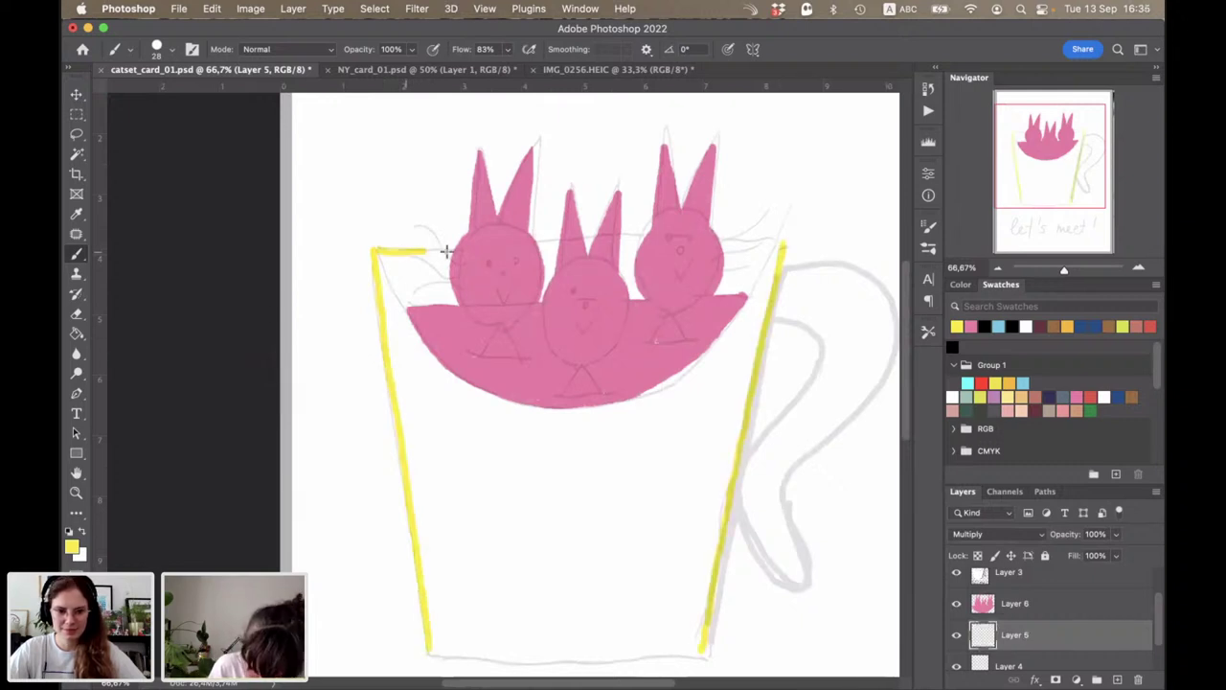
pyautogui.keyDown('shift'); pyautogui.click(457, 307); pyautogui.keyUp('shift')
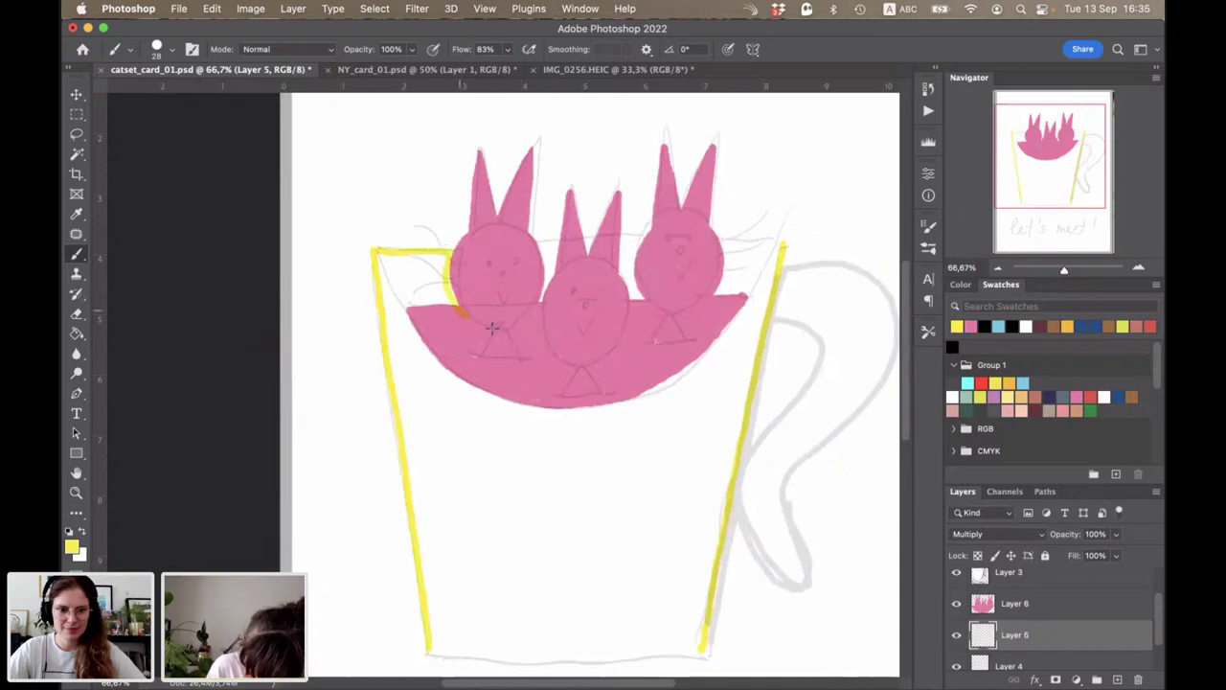
pyautogui.keyDown('shift'); pyautogui.click(490, 329); pyautogui.keyUp('shift')
pyautogui.keyDown('shift'); pyautogui.click(470, 359); pyautogui.keyUp('shift')
pyautogui.keyDown('shift'); pyautogui.click(521, 361); pyautogui.keyUp('shift')
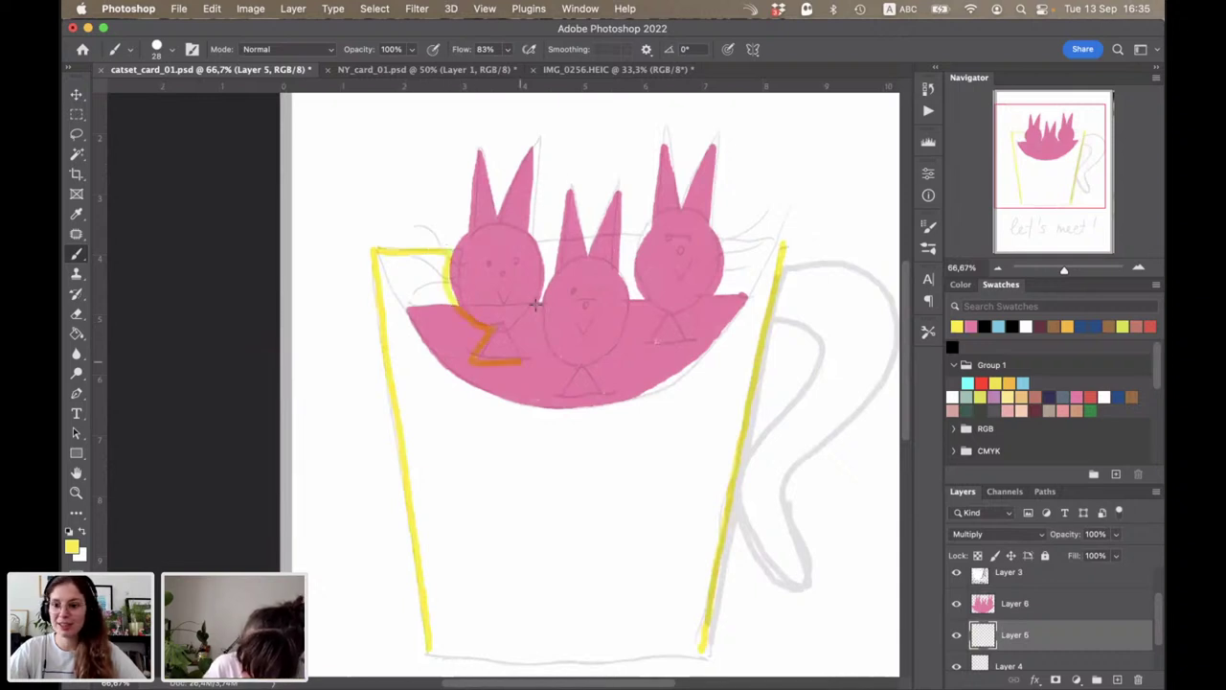
pyautogui.keyDown('shift'); pyautogui.click(508, 331); pyautogui.keyUp('shift')
pyautogui.keyDown('shift'); pyautogui.click(538, 302); pyautogui.keyUp('shift')
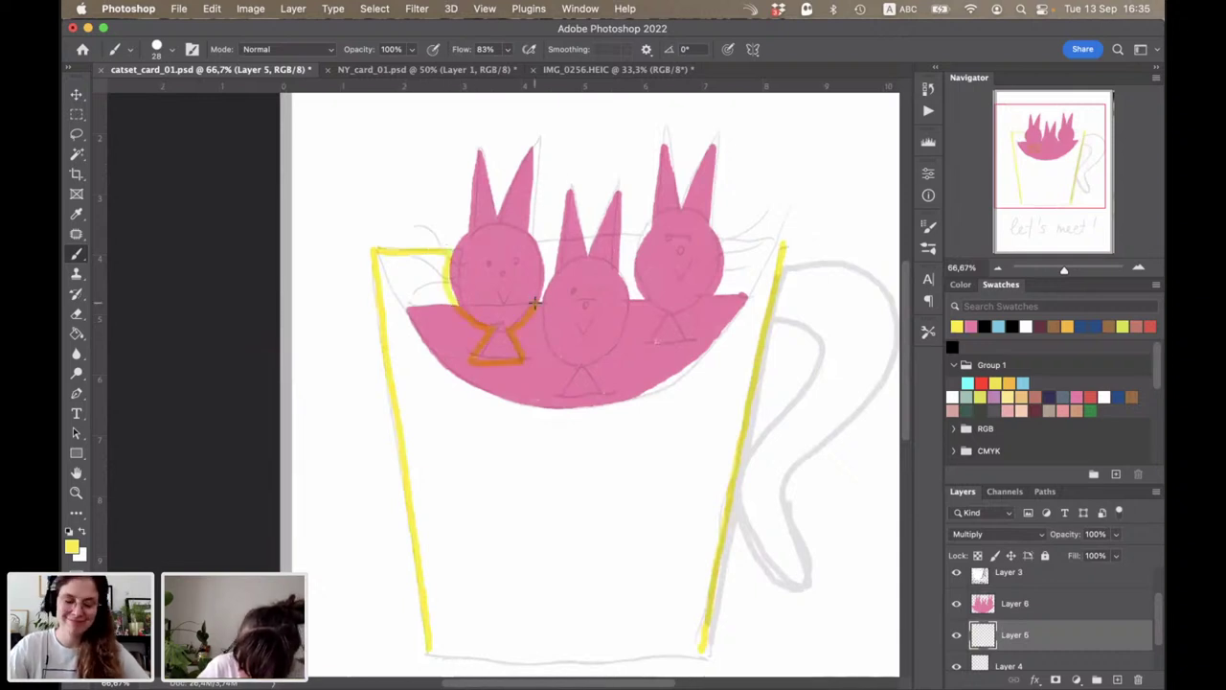
# Step: Continue the yellow outline around the middle and right bunnies' triangular feet
pyautogui.keyDown('shift'); pyautogui.click(569, 366); pyautogui.keyUp('shift')
pyautogui.keyDown('shift'); pyautogui.click(554, 393); pyautogui.keyUp('shift')
pyautogui.keyDown('shift'); pyautogui.click(605, 393); pyautogui.keyUp('shift')
pyautogui.keyDown('shift'); pyautogui.click(586, 368); pyautogui.keyUp('shift')
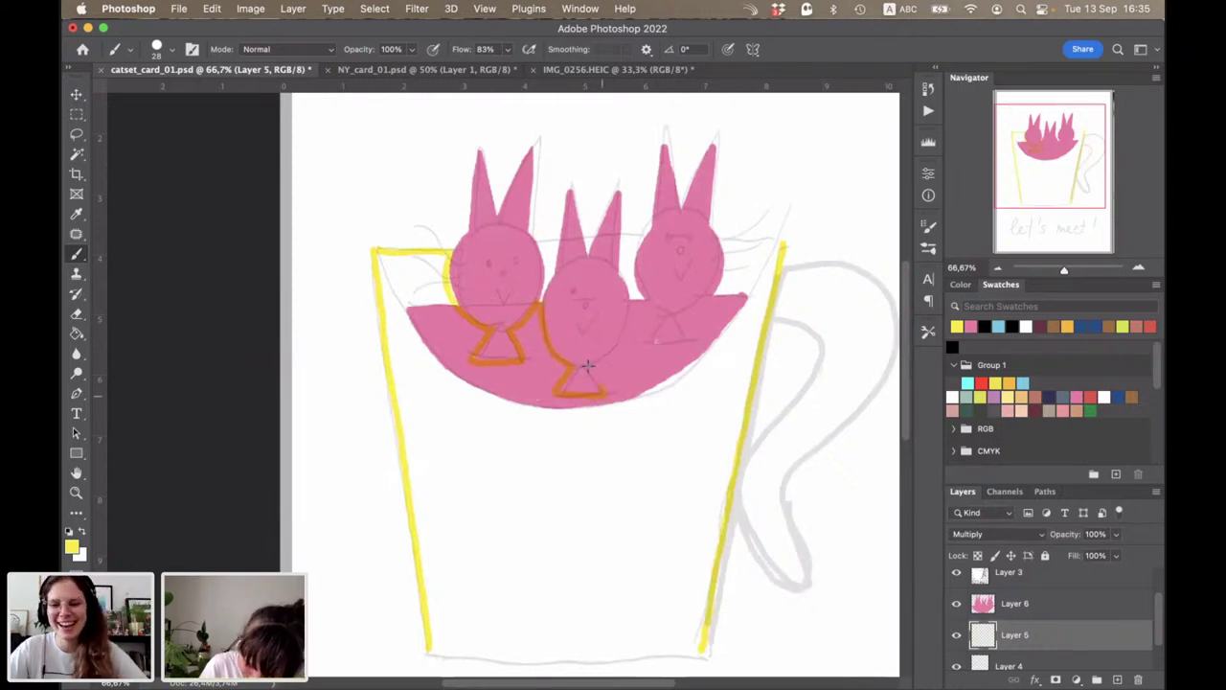
pyautogui.keyDown('shift'); pyautogui.click(633, 305); pyautogui.keyUp('shift')
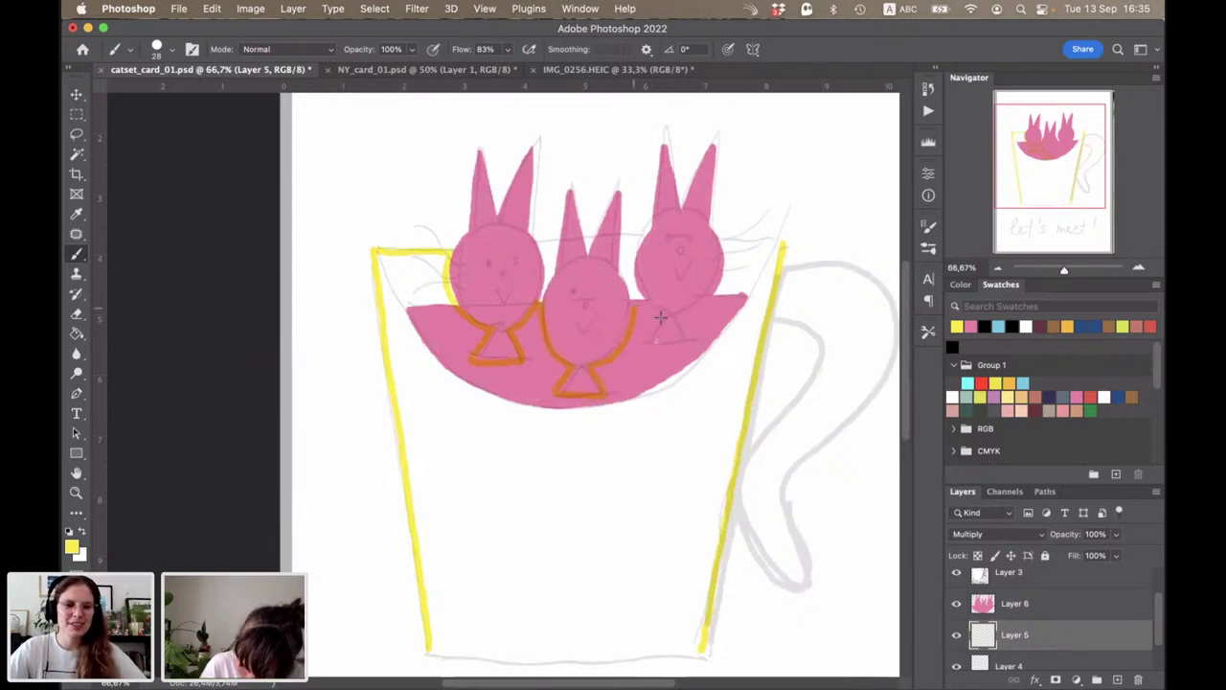
pyautogui.keyDown('shift'); pyautogui.click(648, 343); pyautogui.keyUp('shift')
pyautogui.keyDown('shift'); pyautogui.click(693, 343); pyautogui.keyUp('shift')
pyautogui.keyDown('shift'); pyautogui.click(680, 322); pyautogui.keyUp('shift')
pyautogui.keyDown('shift'); pyautogui.click(697, 306); pyautogui.keyUp('shift')
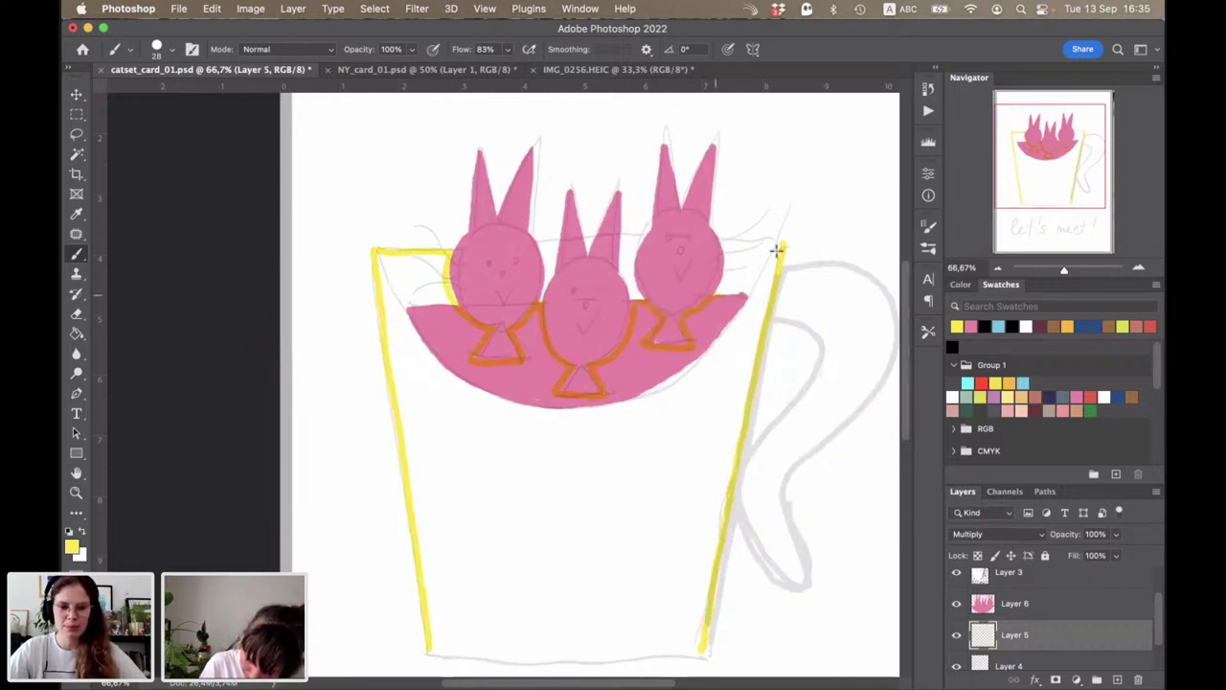
# Step: Close the top-right rim, fill the gaps between bunnies yellow, and draw the mug's bottom edge
pyautogui.moveTo(749, 295); pyautogui.dragTo(777, 251)
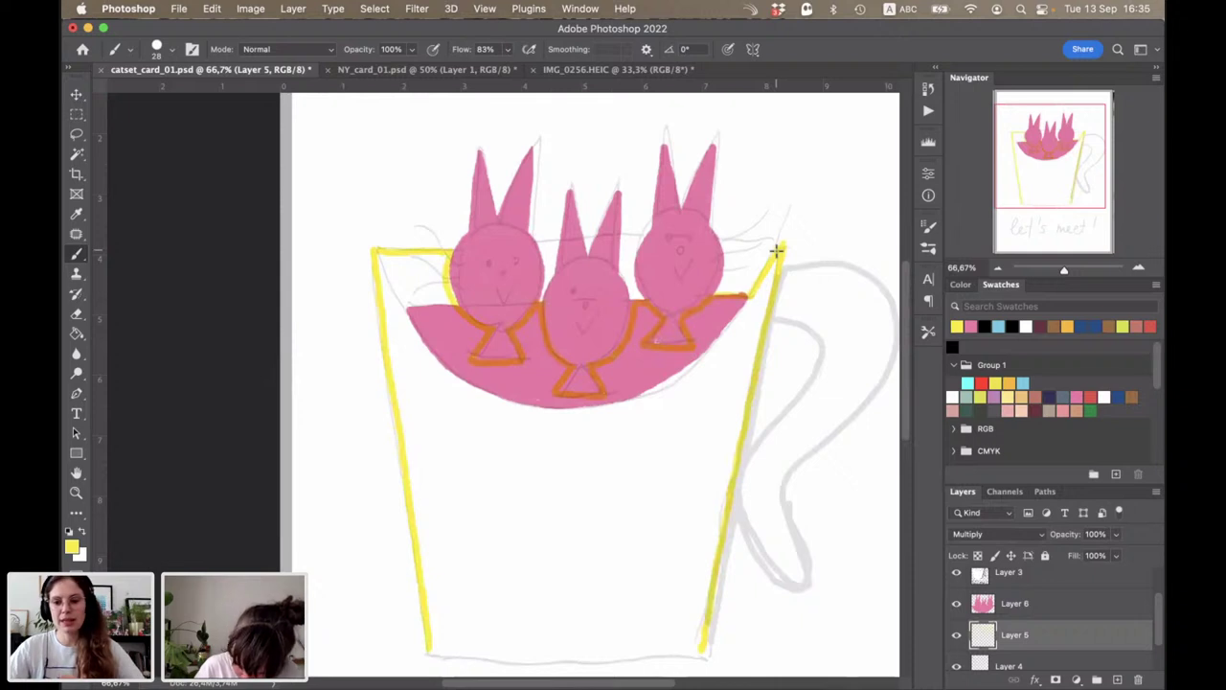
pyautogui.moveTo(777, 246); pyautogui.dragTo(724, 241)
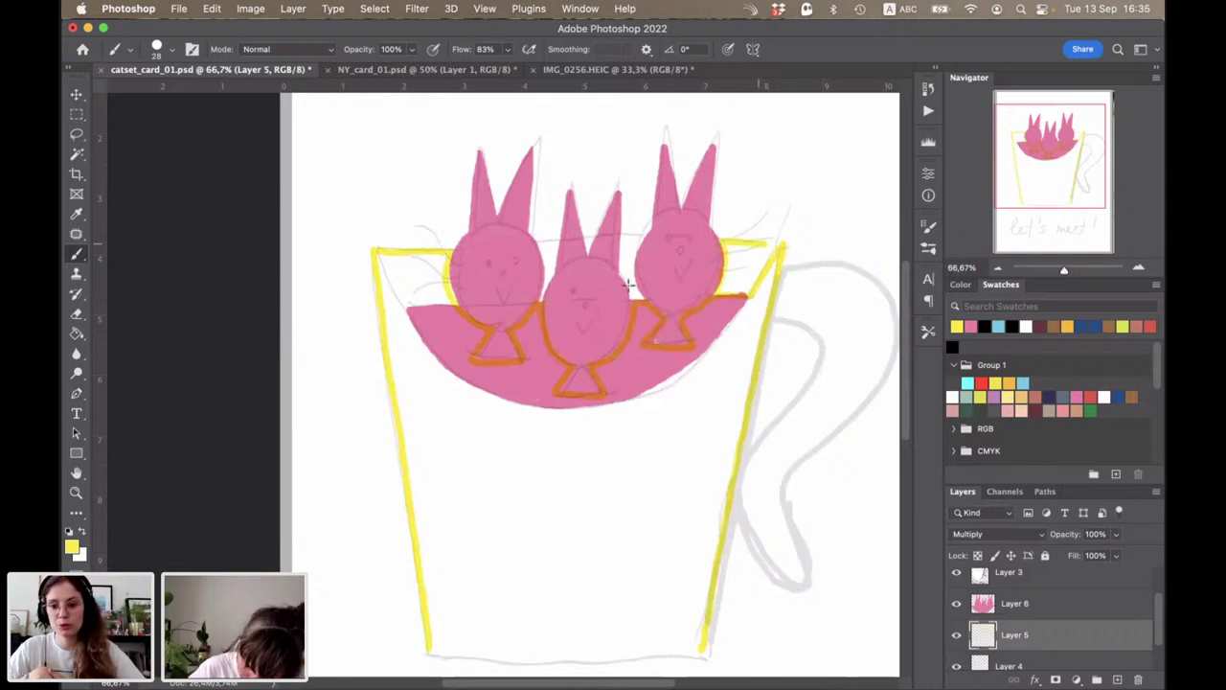
pyautogui.moveTo(631, 291)
pyautogui.mouseDown()
pyautogui.moveTo(625, 245)
pyautogui.moveTo(631, 284)
pyautogui.moveTo(635, 246)
pyautogui.mouseUp()
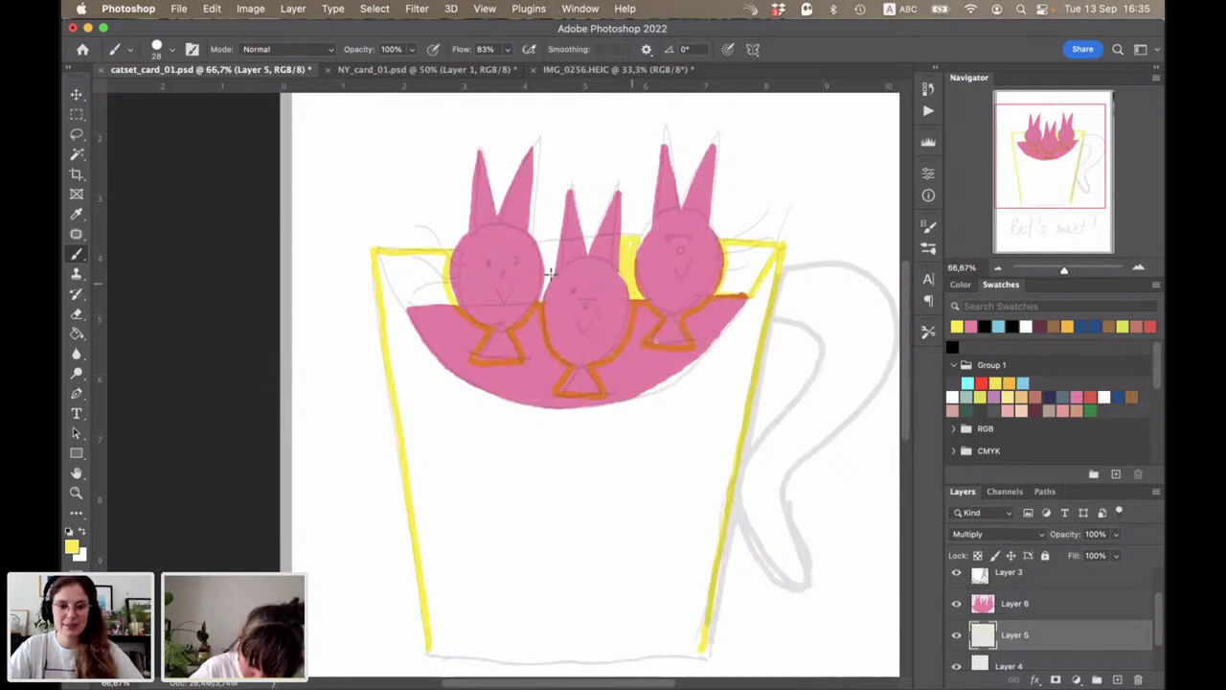
pyautogui.moveTo(547, 243); pyautogui.dragTo(541, 300)
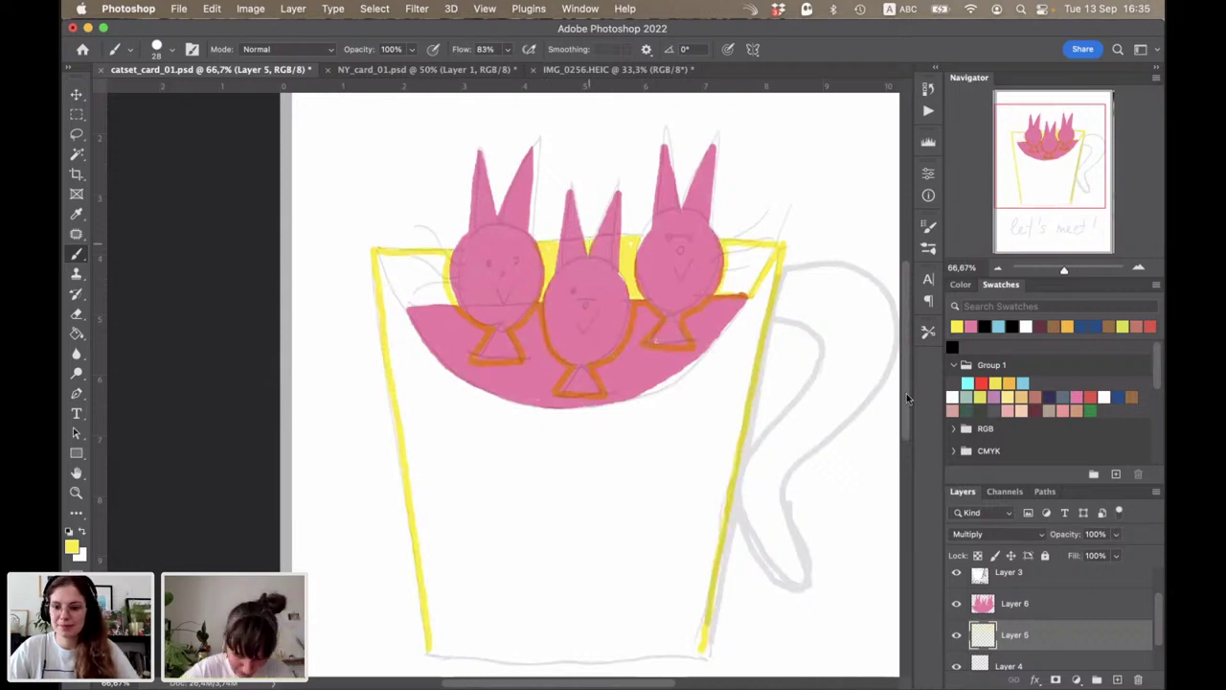
pyautogui.scroll(-3, 549, 597)
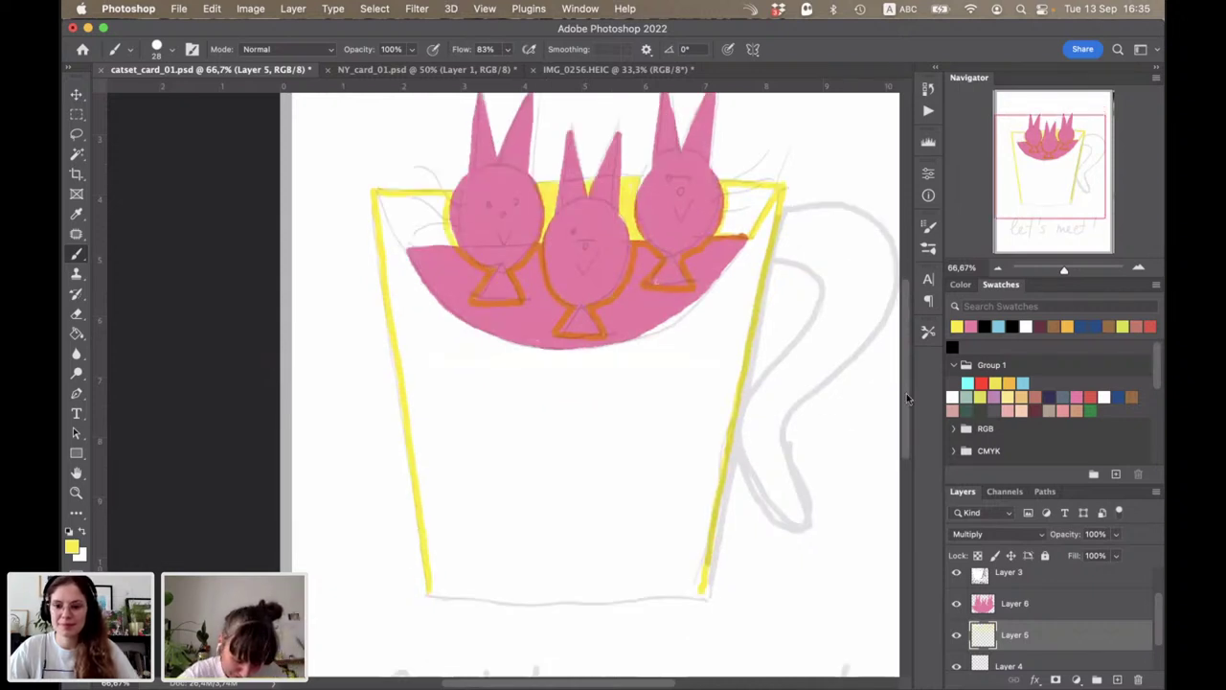
pyautogui.keyDown('shift'); pyautogui.click(698, 592); pyautogui.keyUp('shift')
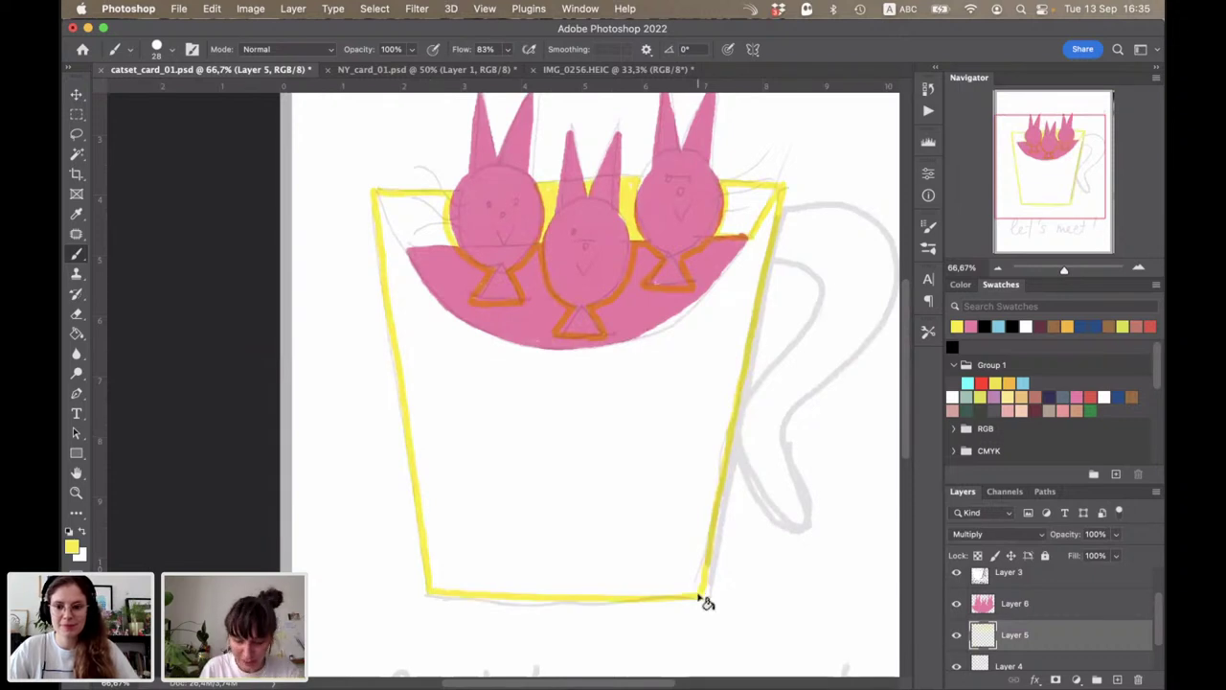
# Step: Bucket-fill the mug body yellow and cover the white gap at its upper-right rim
pyautogui.press('g')
pyautogui.click(677, 430)
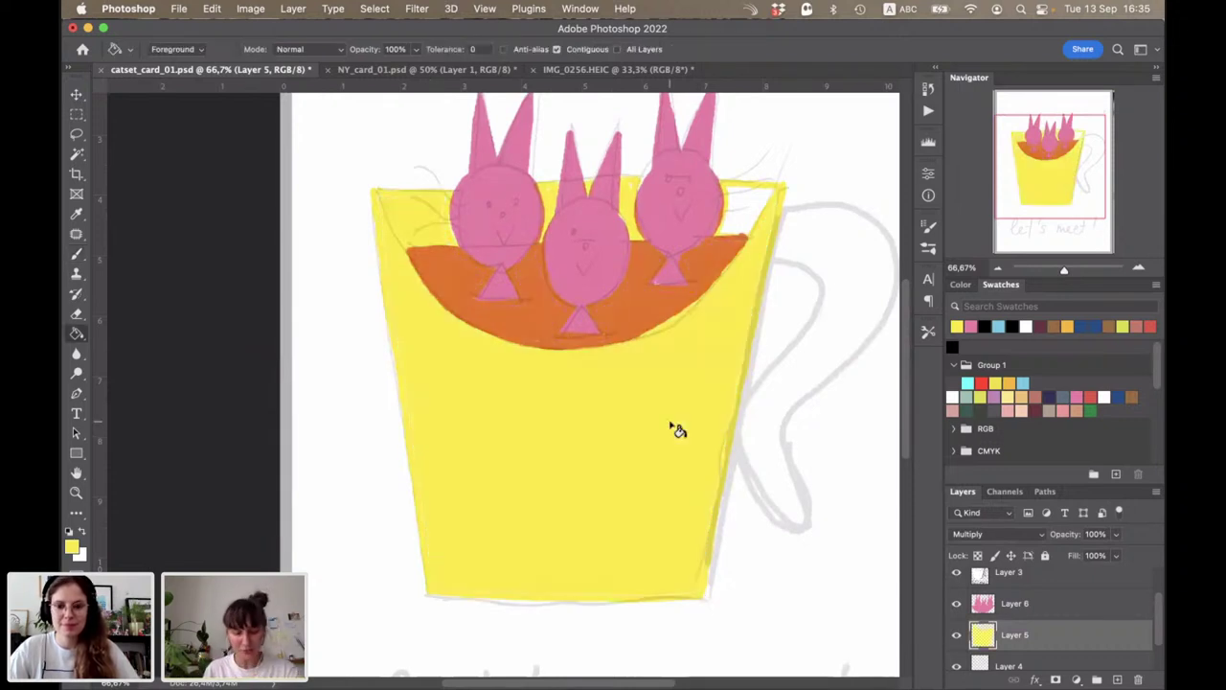
pyautogui.press('b')
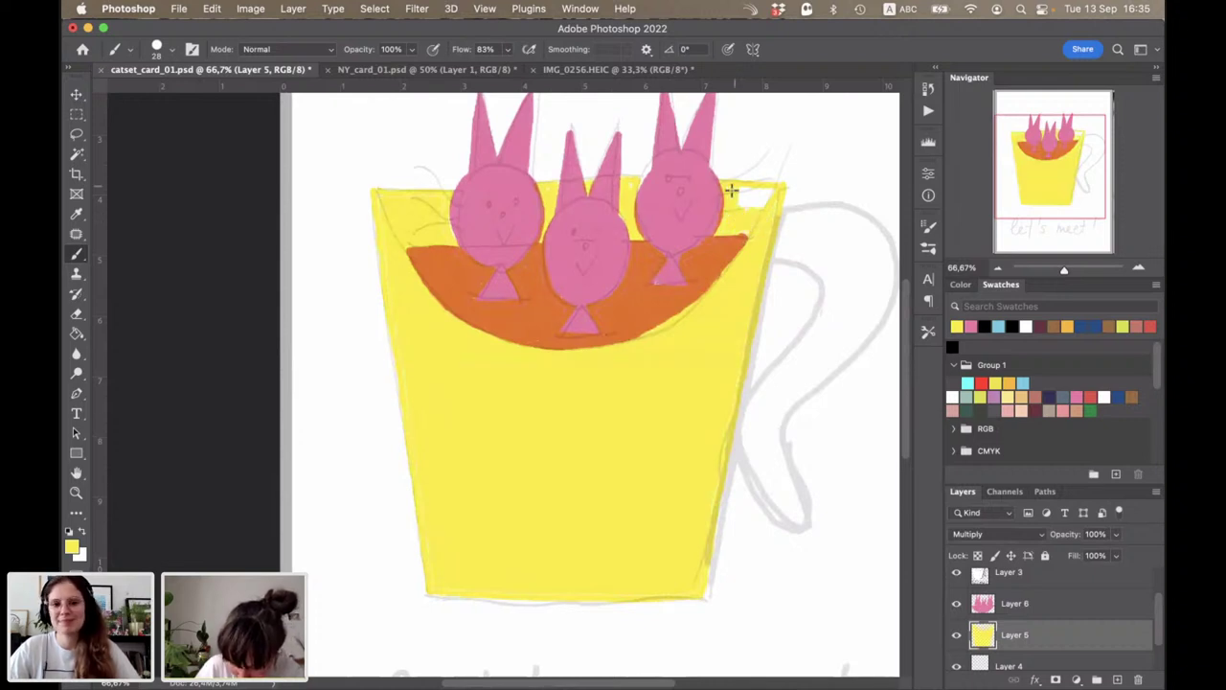
pyautogui.moveTo(754, 218)
pyautogui.mouseDown()
pyautogui.moveTo(768, 204)
pyautogui.moveTo(735, 207)
pyautogui.mouseUp()
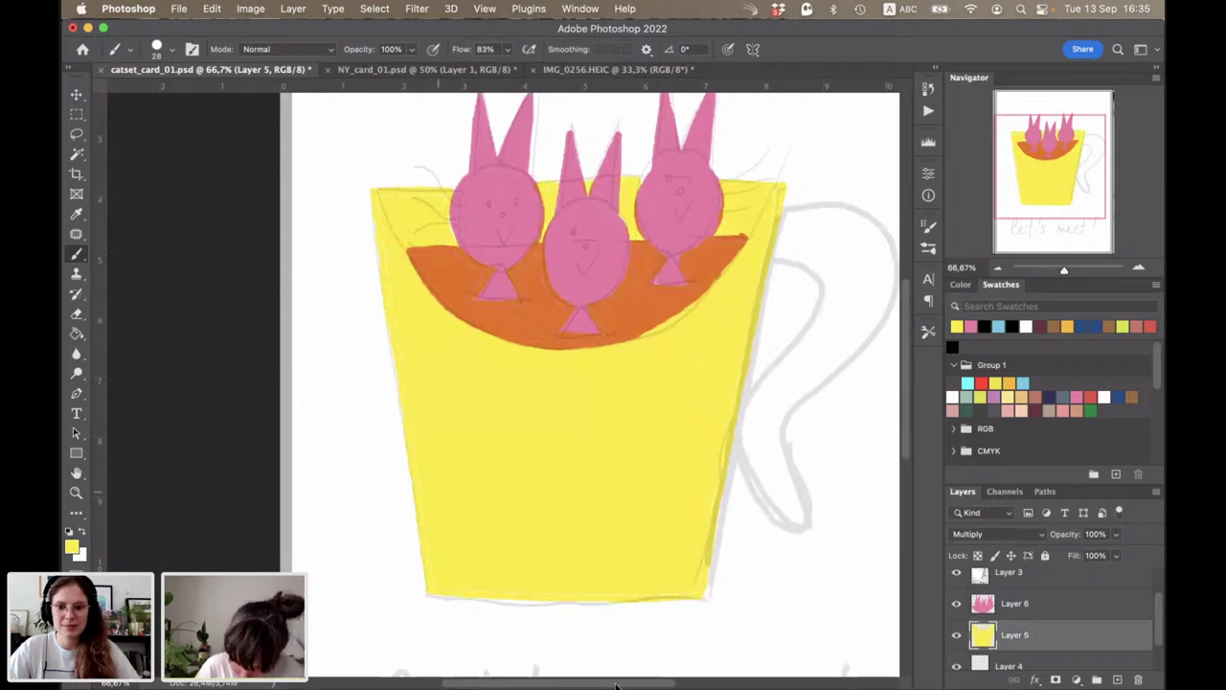
pyautogui.moveTo(616, 684); pyautogui.dragTo(632, 684)
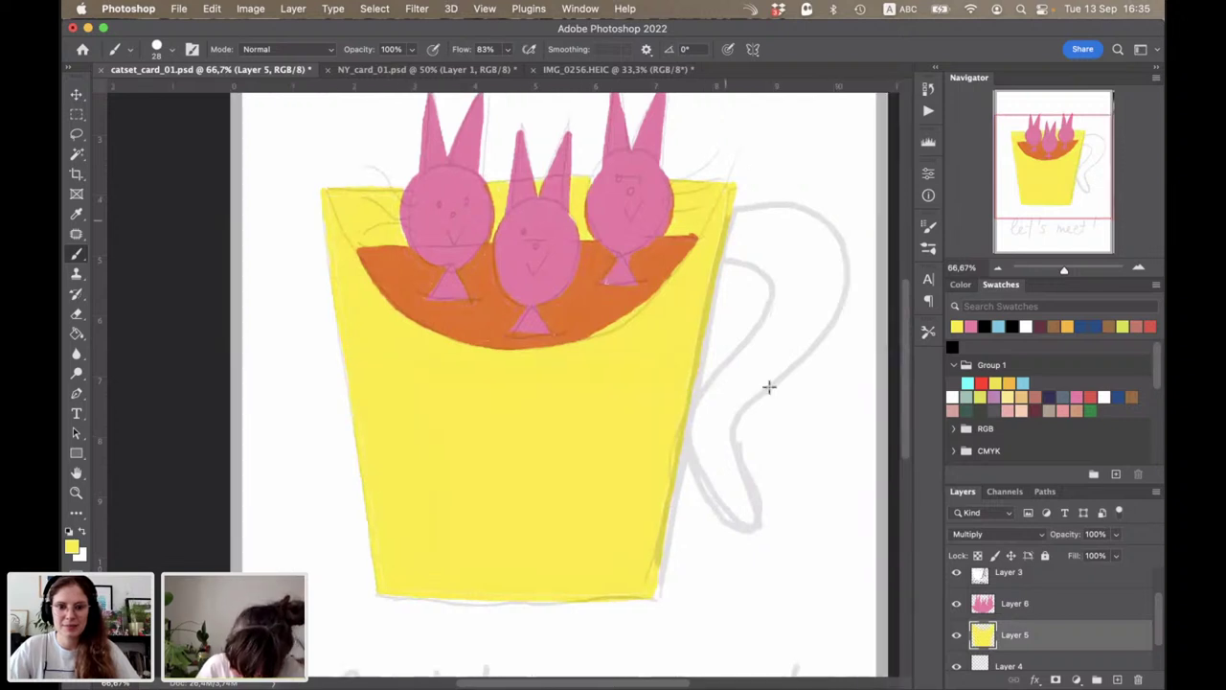
# Step: Trace the curly handle's inner and outer outlines in yellow and fill its interior
pyautogui.moveTo(734, 210); pyautogui.dragTo(737, 436)
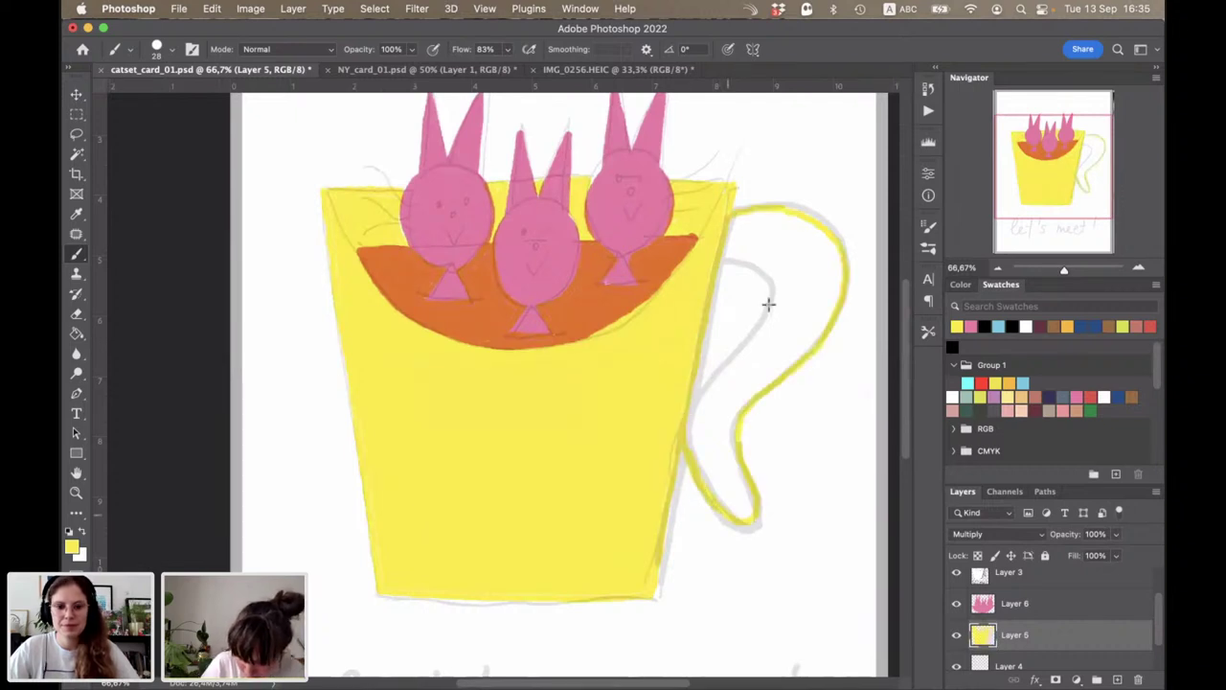
pyautogui.moveTo(713, 260); pyautogui.dragTo(737, 402)
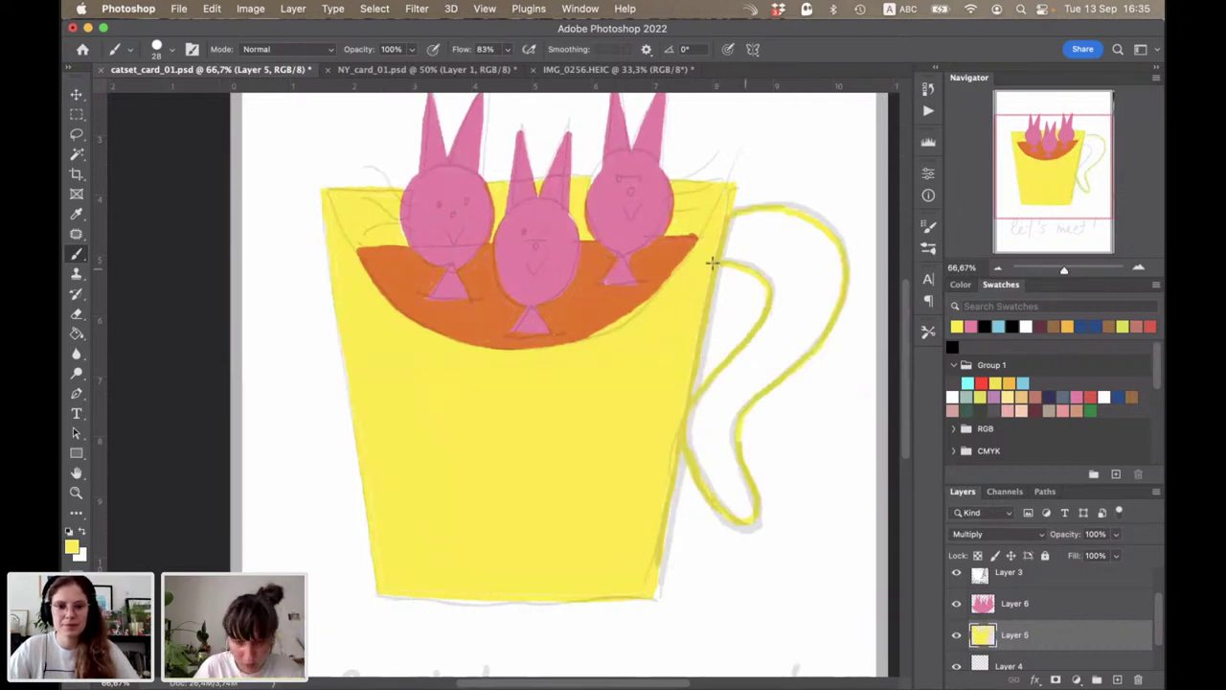
pyautogui.click(798, 286)
pyautogui.press('g')
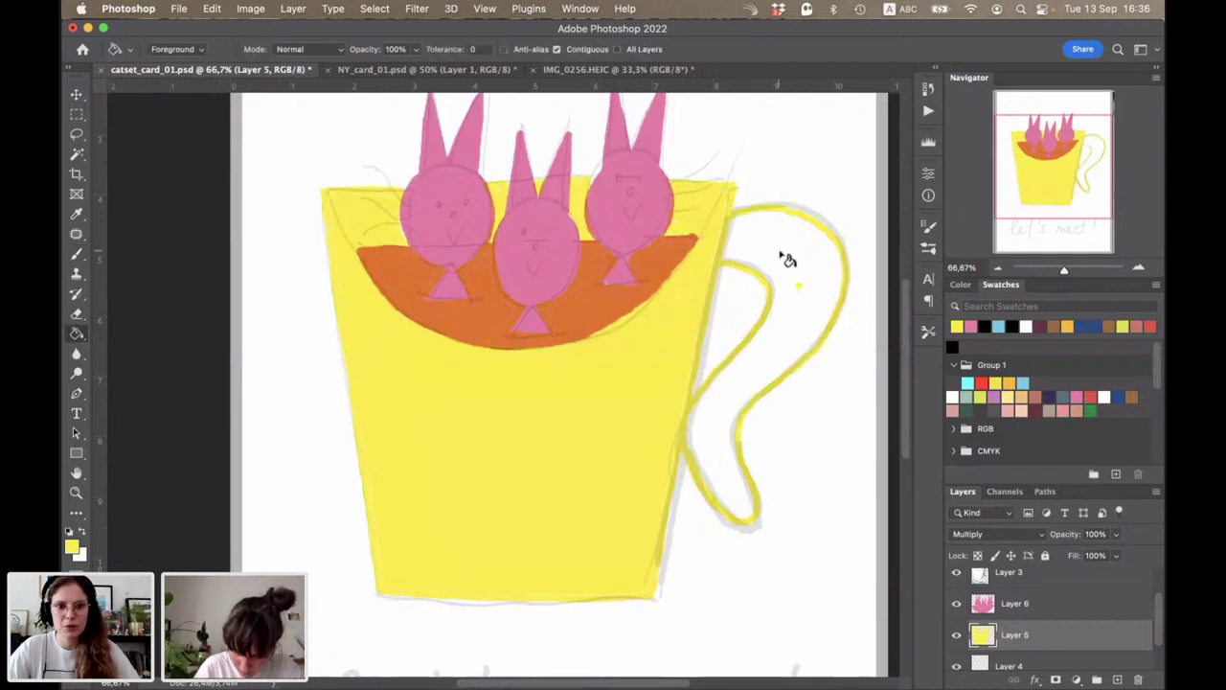
pyautogui.click(733, 222)
pyautogui.press('b')
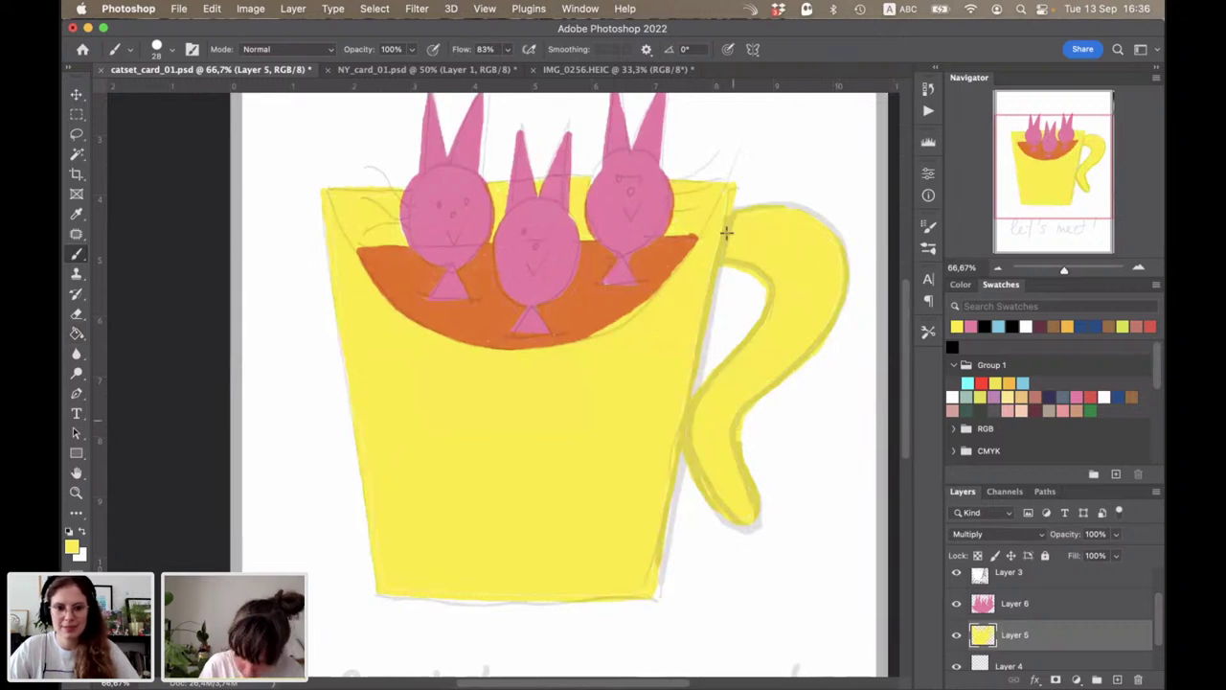
# Step: On Layer 4 in light blue, outline the bowl's lower curved edge and right end
pyautogui.click(984, 662)
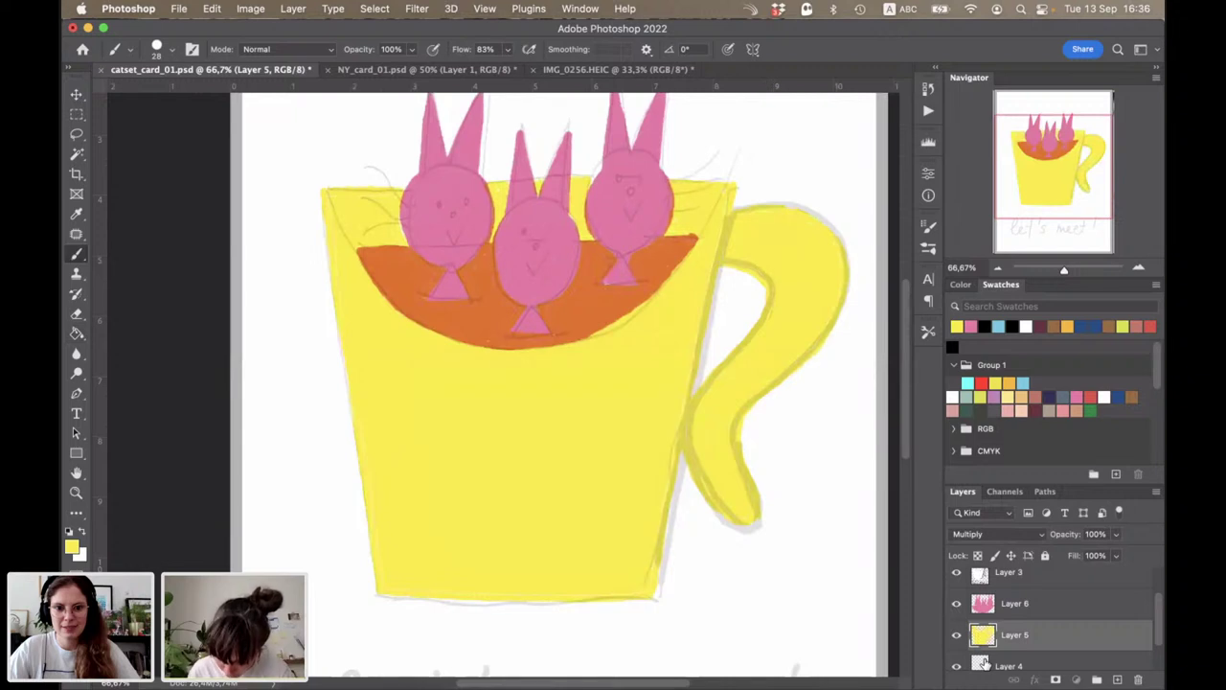
pyautogui.click(998, 325)
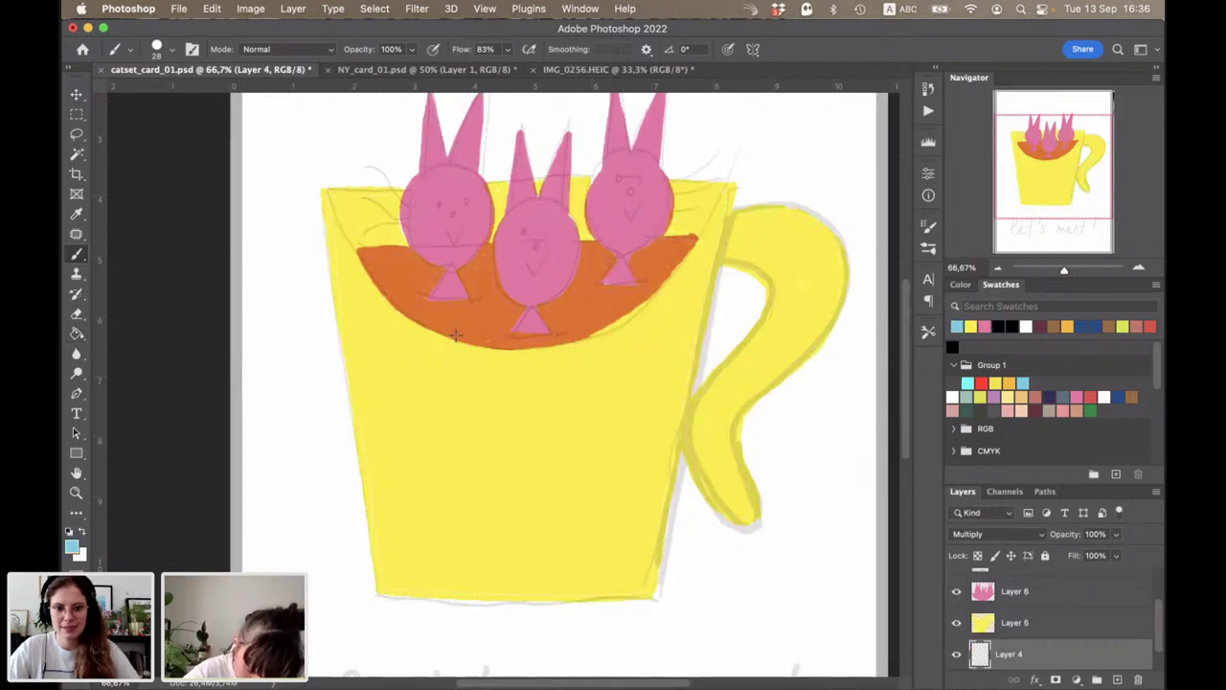
pyautogui.moveTo(358, 250)
pyautogui.mouseDown()
pyautogui.moveTo(498, 343)
pyautogui.moveTo(599, 329)
pyautogui.mouseUp()
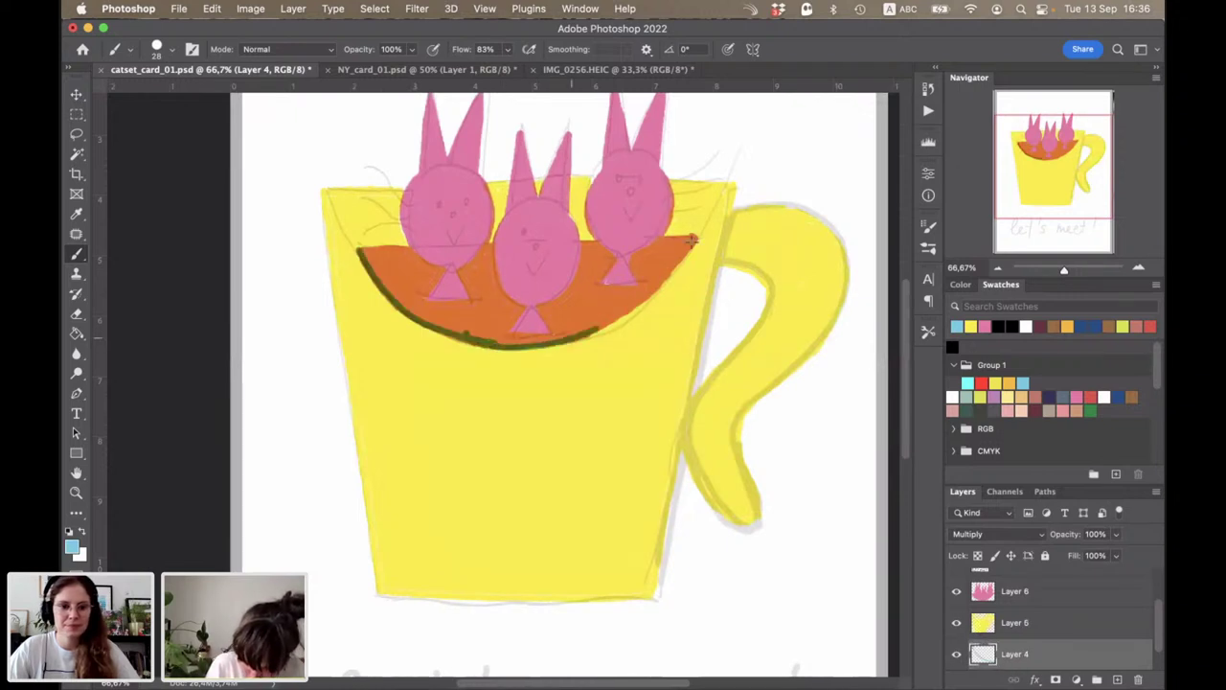
pyautogui.moveTo(691, 240); pyautogui.dragTo(596, 332)
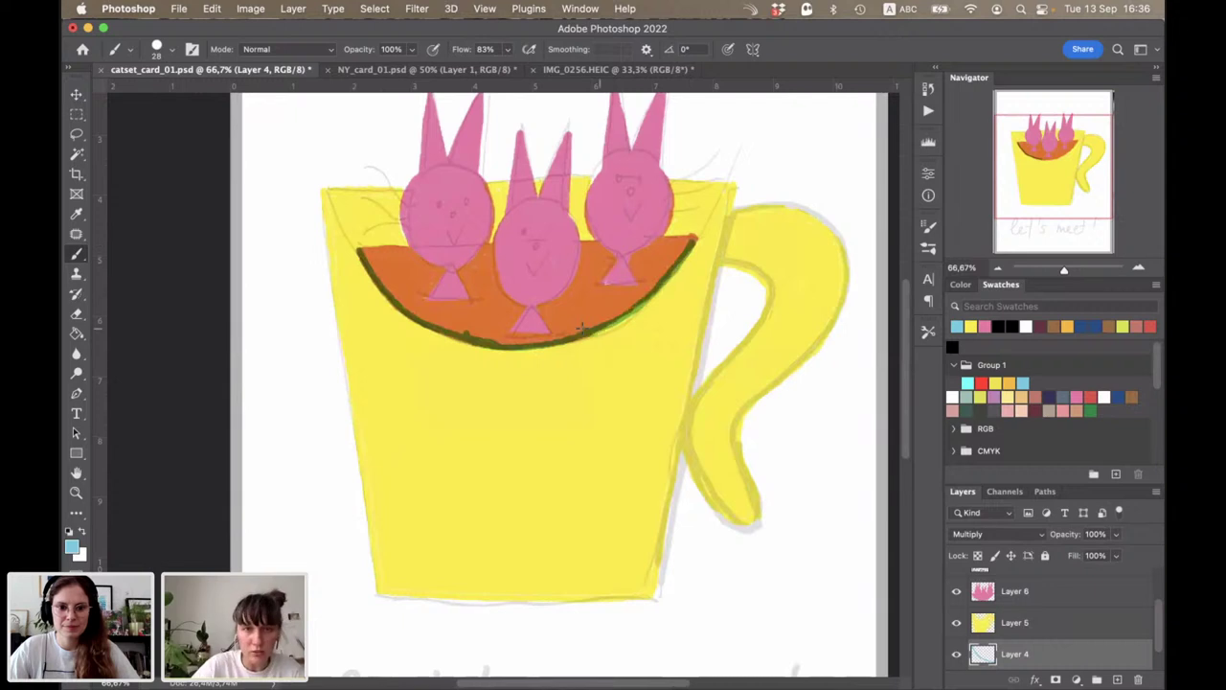
pyautogui.press('super+plus')
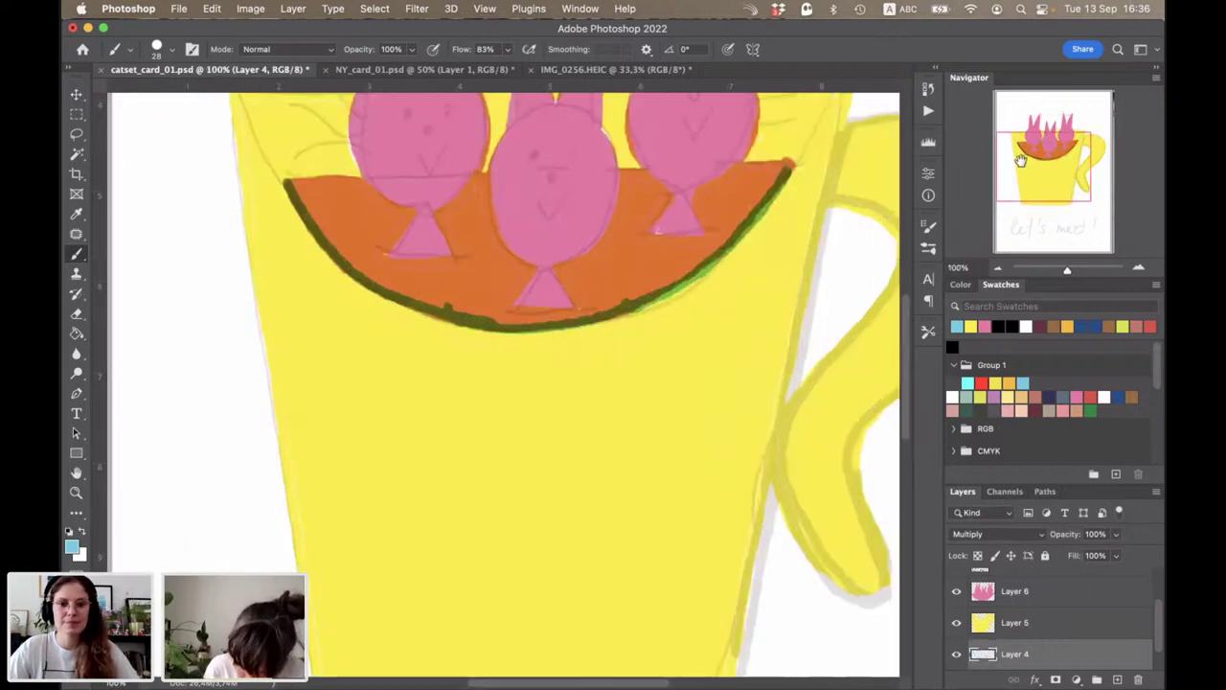
pyautogui.moveTo(1021, 161); pyautogui.dragTo(1020, 147)
# Step: Trace the bowl's edges around the right bunny's triangle and down the bowl's right end
pyautogui.moveTo(634, 267)
pyautogui.mouseDown()
pyautogui.moveTo(689, 285)
pyautogui.moveTo(652, 331)
pyautogui.mouseUp()
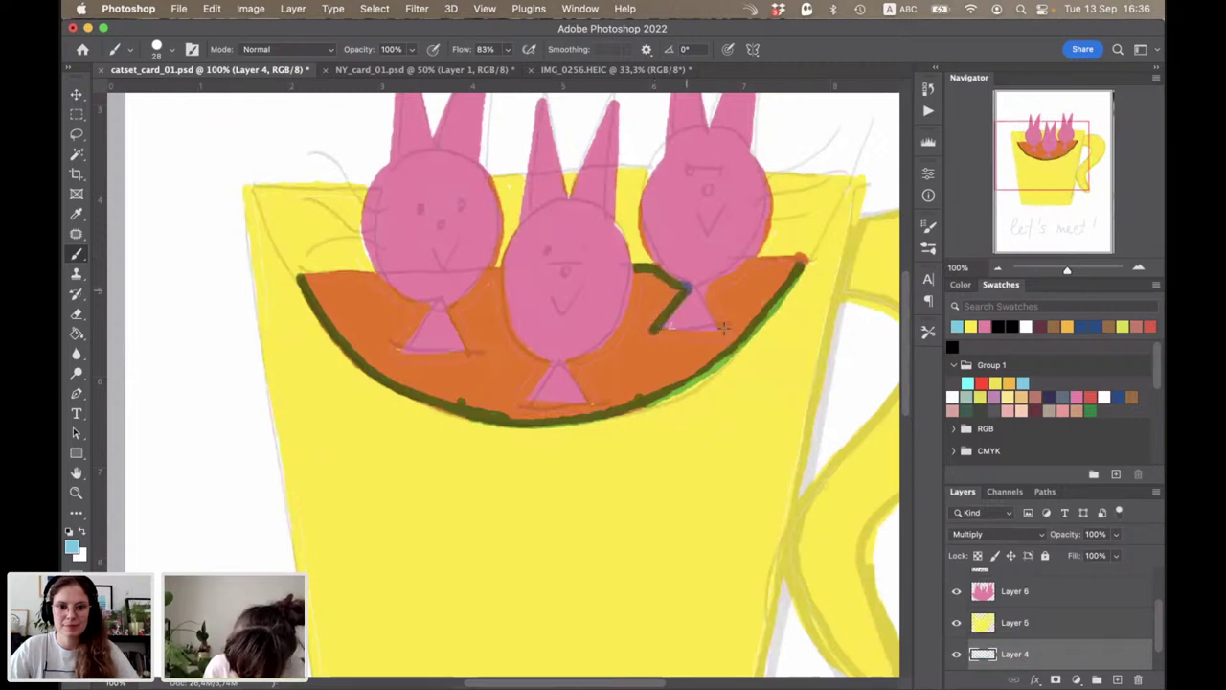
pyautogui.keyDown('shift'); pyautogui.click(727, 327); pyautogui.keyUp('shift')
pyautogui.keyDown('shift'); pyautogui.click(706, 291); pyautogui.keyUp('shift')
pyautogui.keyDown('shift'); pyautogui.click(750, 259); pyautogui.keyUp('shift')
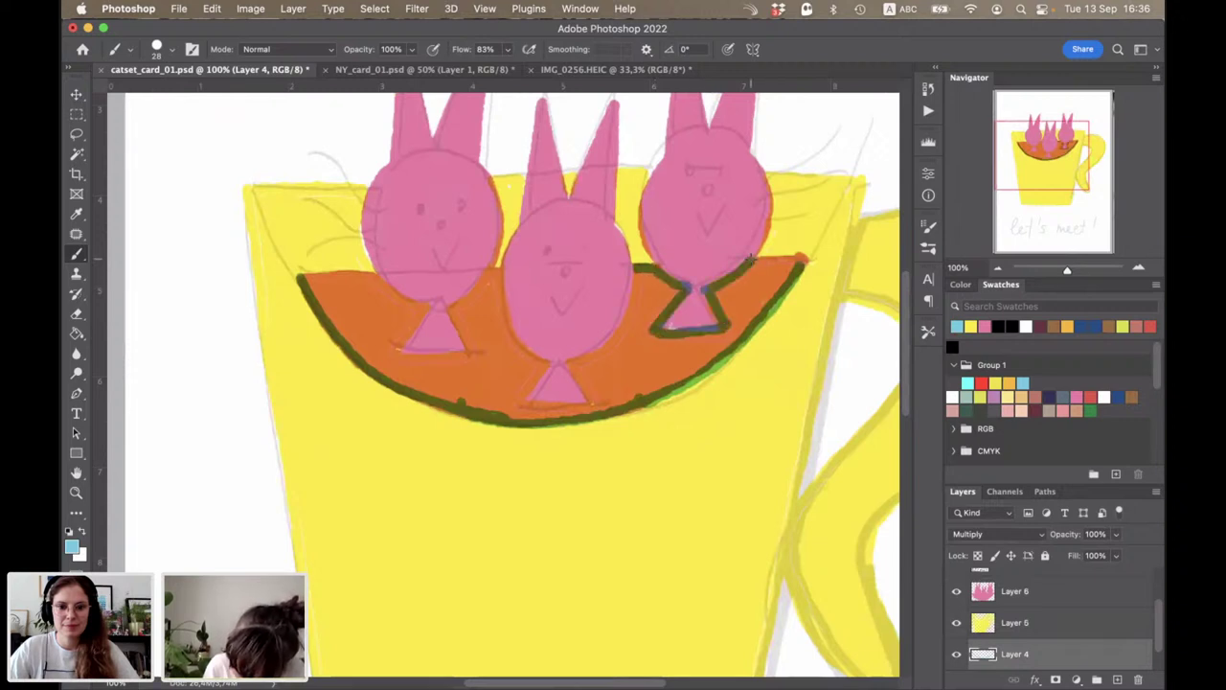
pyautogui.moveTo(716, 295); pyautogui.dragTo(784, 270)
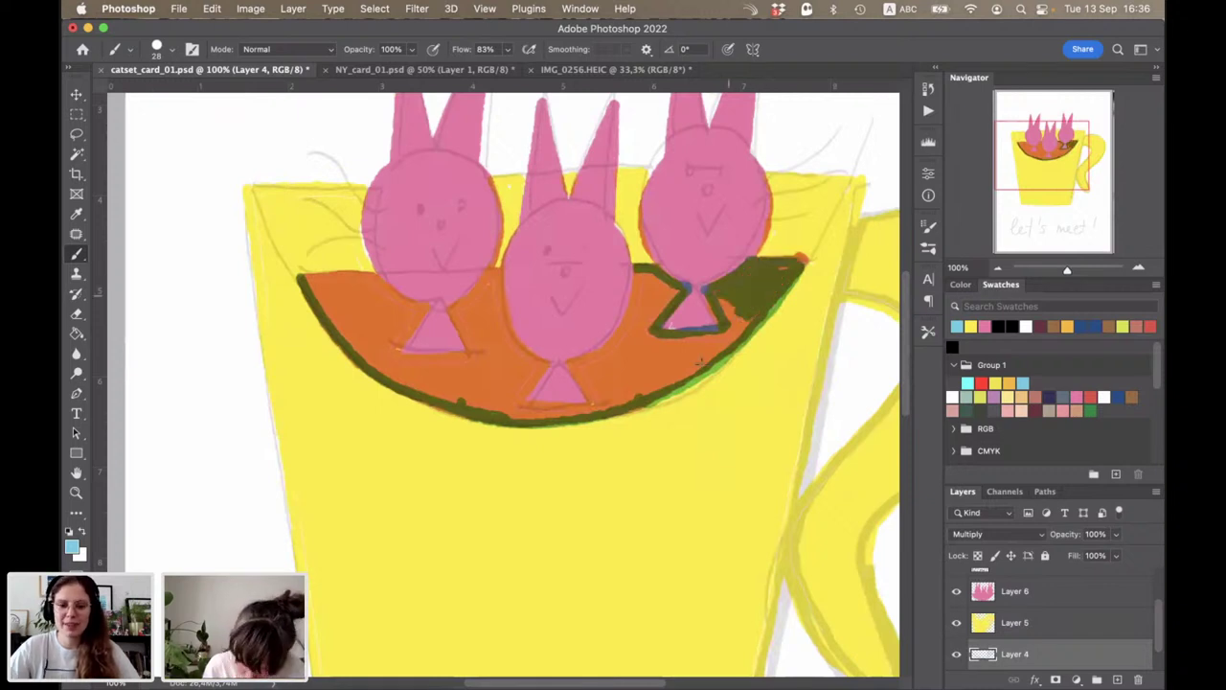
pyautogui.moveTo(747, 307); pyautogui.dragTo(704, 359)
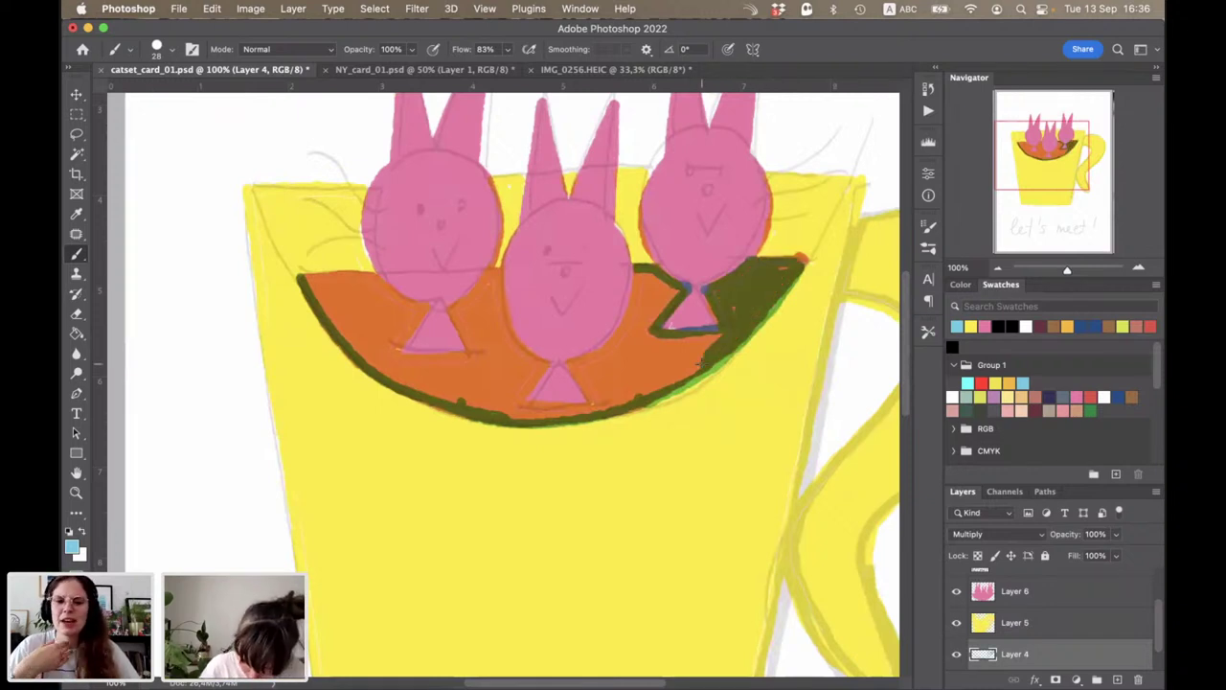
pyautogui.moveTo(640, 684); pyautogui.dragTo(616, 684)
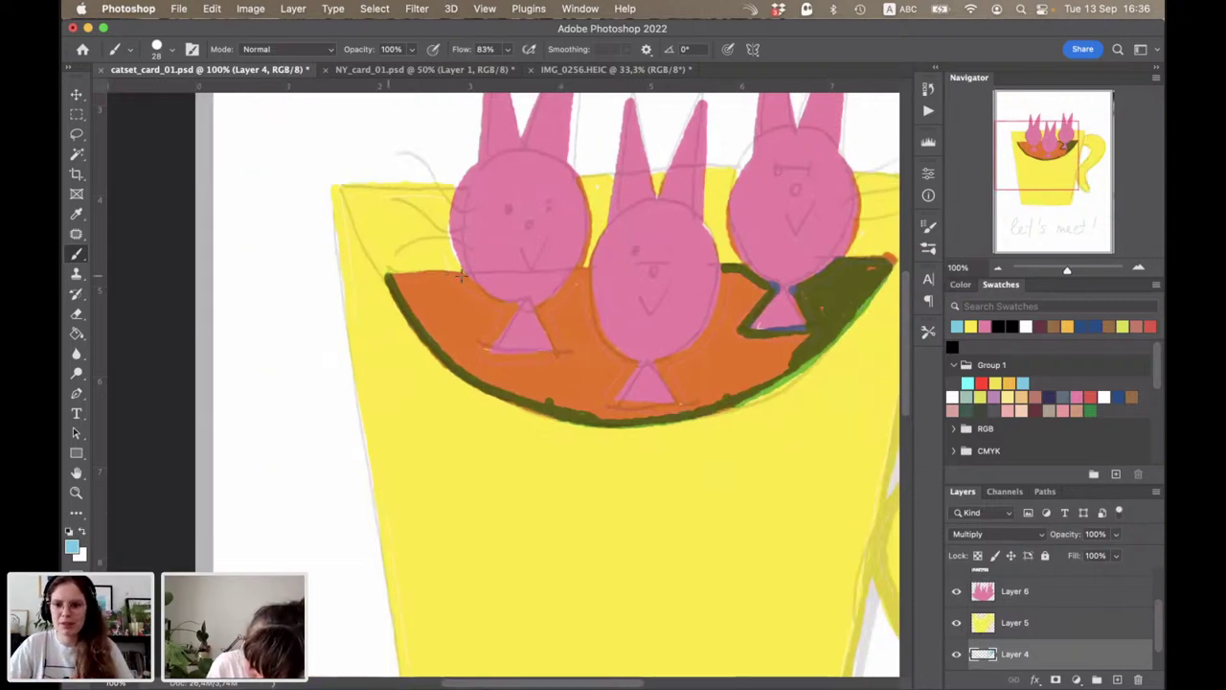
# Step: Outline the bowl's upper left edge around the left and middle bunnies' triangles
pyautogui.moveTo(463, 275); pyautogui.dragTo(386, 278)
pyautogui.moveTo(464, 275); pyautogui.dragTo(507, 306)
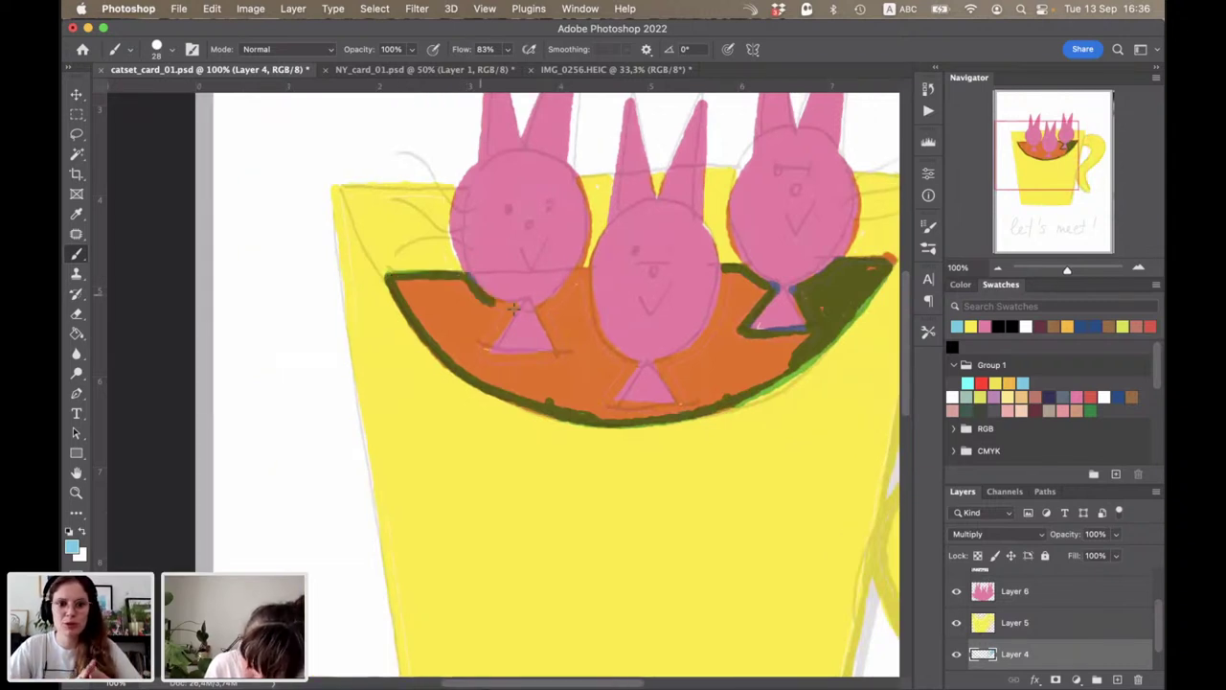
pyautogui.moveTo(485, 350); pyautogui.dragTo(512, 302)
pyautogui.moveTo(482, 350)
pyautogui.mouseDown()
pyautogui.moveTo(551, 357)
pyautogui.moveTo(555, 298)
pyautogui.moveTo(585, 271)
pyautogui.moveTo(617, 354)
pyautogui.moveTo(691, 396)
pyautogui.moveTo(659, 363)
pyautogui.mouseUp()
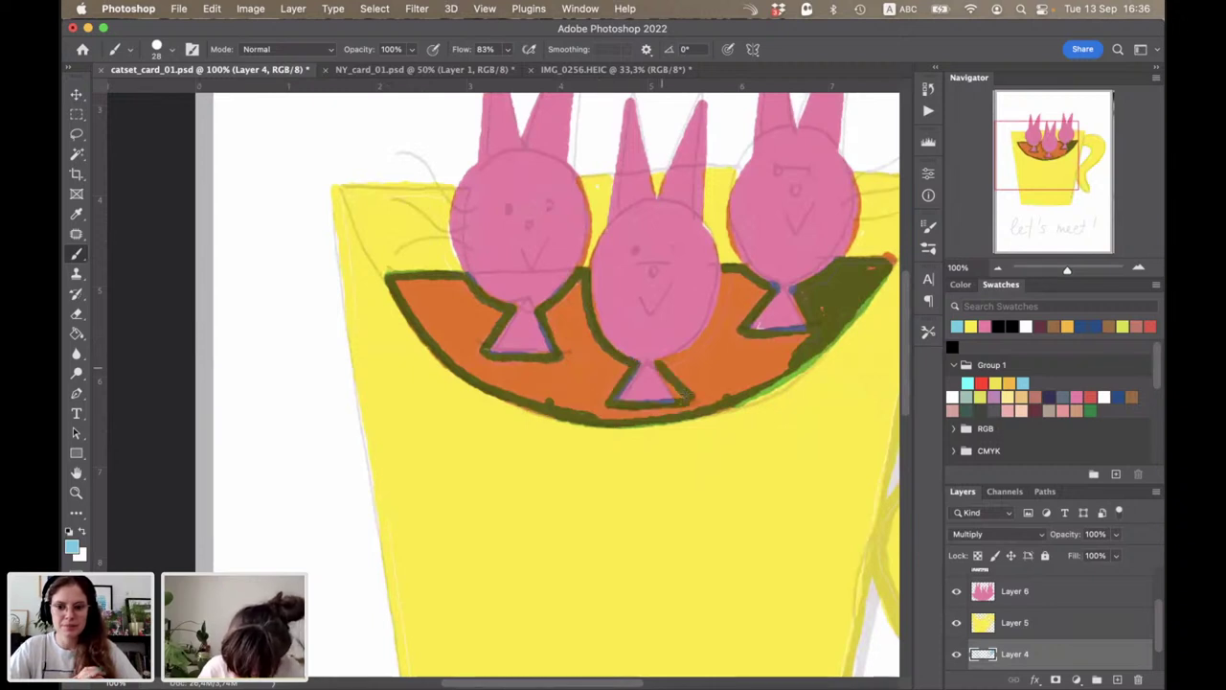
pyautogui.moveTo(723, 271); pyautogui.dragTo(663, 364)
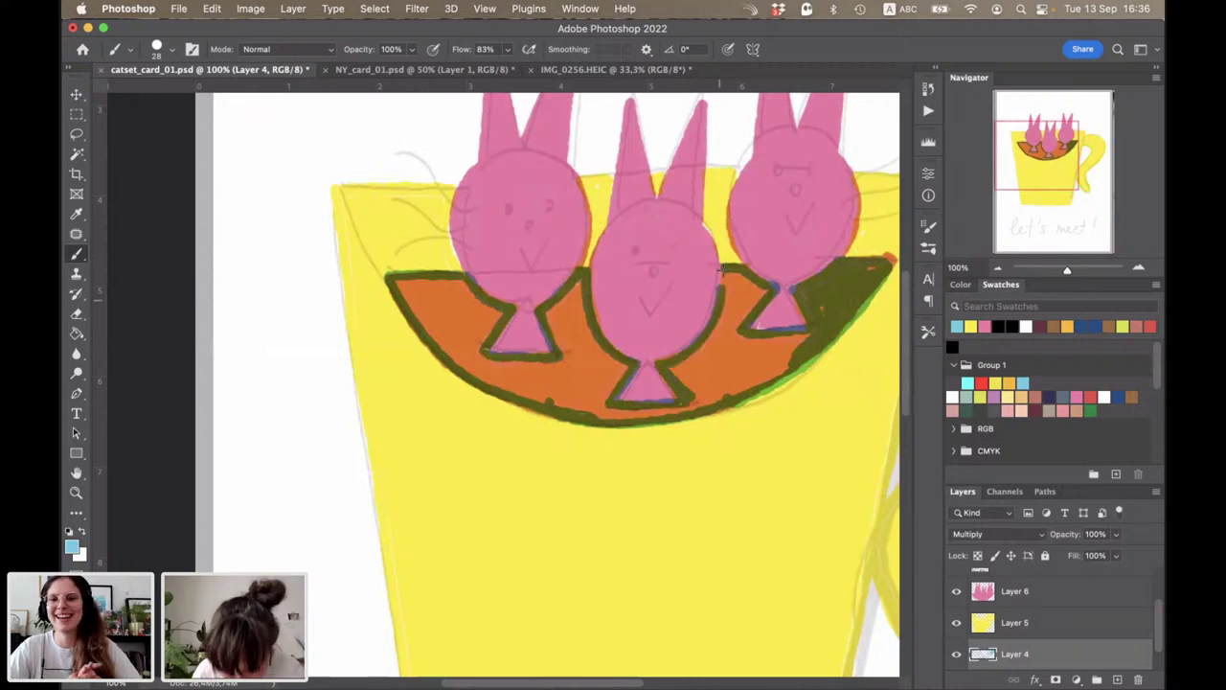
# Step: Fill the outlined bowl dark olive green and cover leftover orange along its bottom and left
pyautogui.click(743, 305)
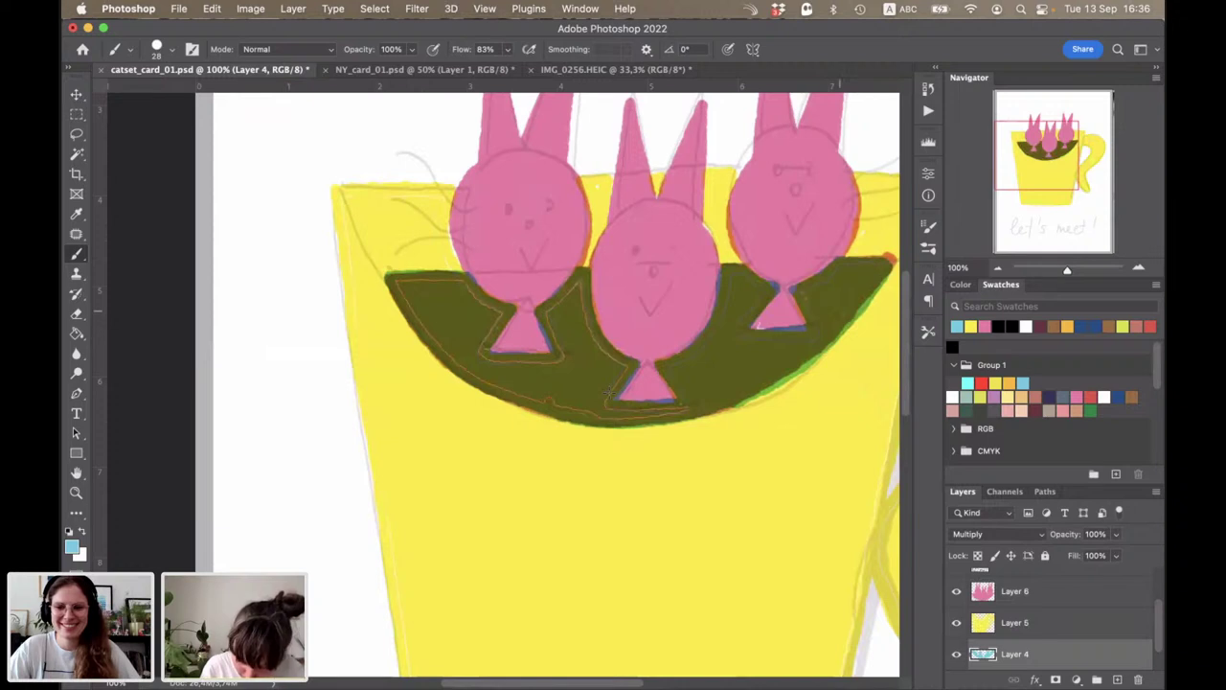
pyautogui.moveTo(684, 412)
pyautogui.mouseDown()
pyautogui.moveTo(605, 414)
pyautogui.moveTo(424, 330)
pyautogui.moveTo(459, 282)
pyautogui.mouseUp()
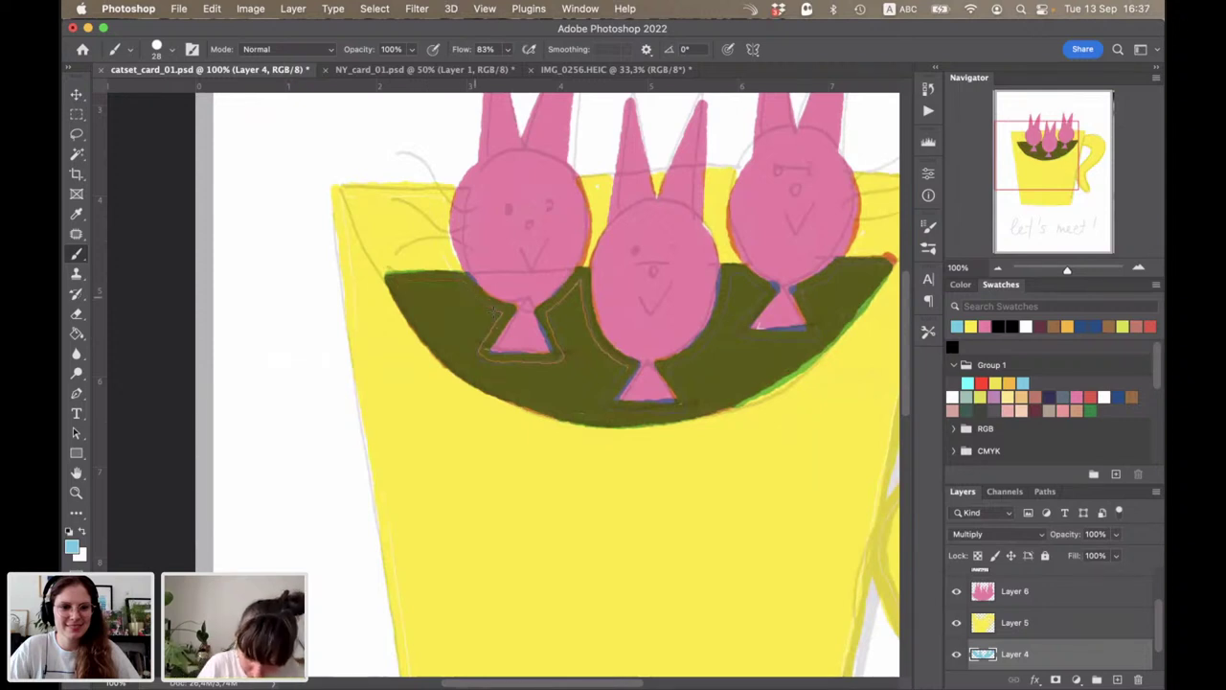
pyautogui.moveTo(484, 316)
pyautogui.mouseDown()
pyautogui.moveTo(551, 361)
pyautogui.moveTo(565, 283)
pyautogui.mouseUp()
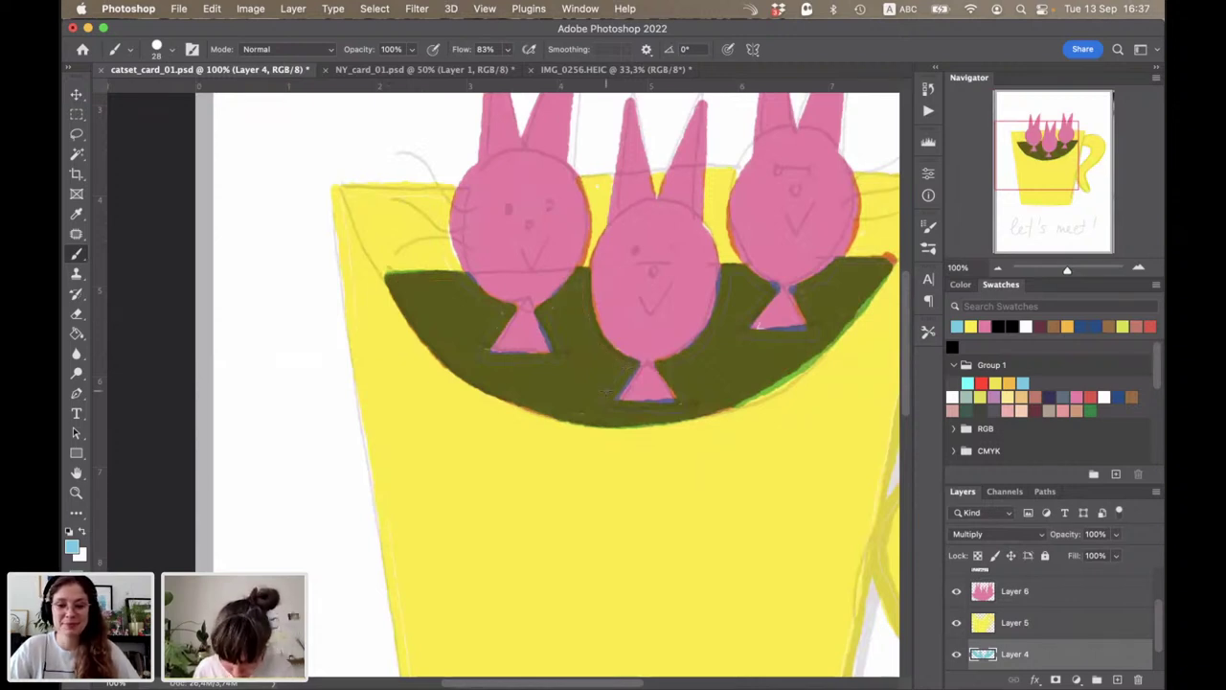
# Step: Cycle through Layer 6 and Layer 5, switching the colour from pink to yellow
pyautogui.click(987, 594)
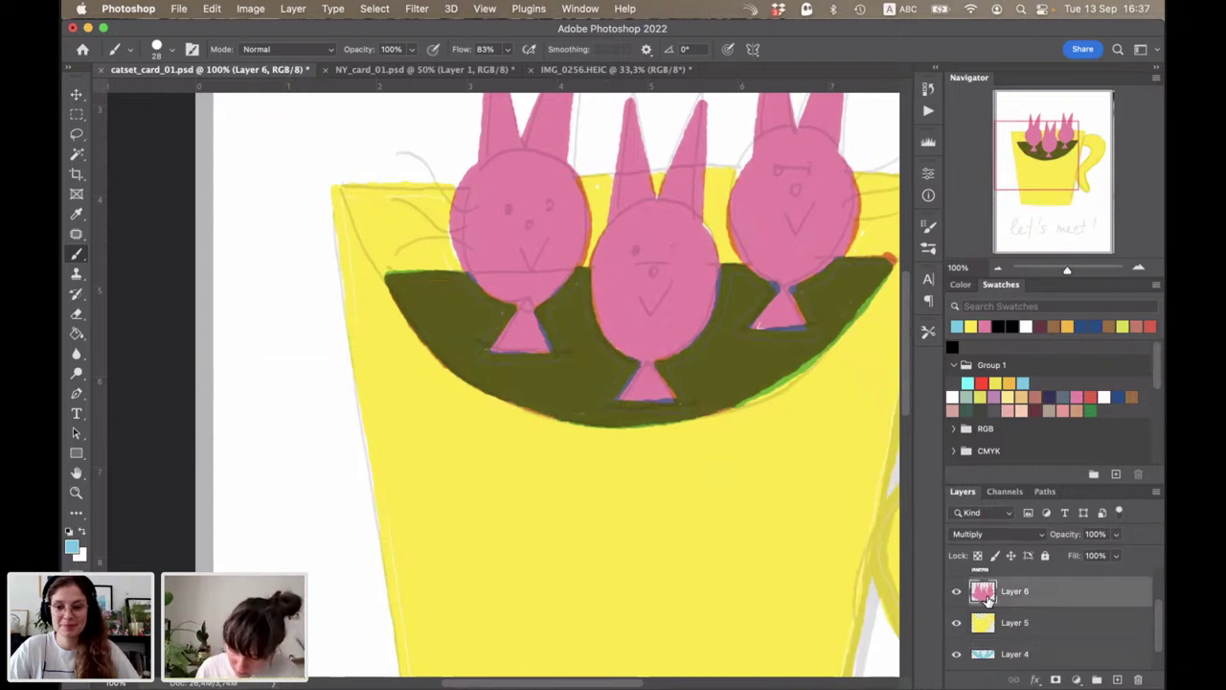
pyautogui.click(984, 325)
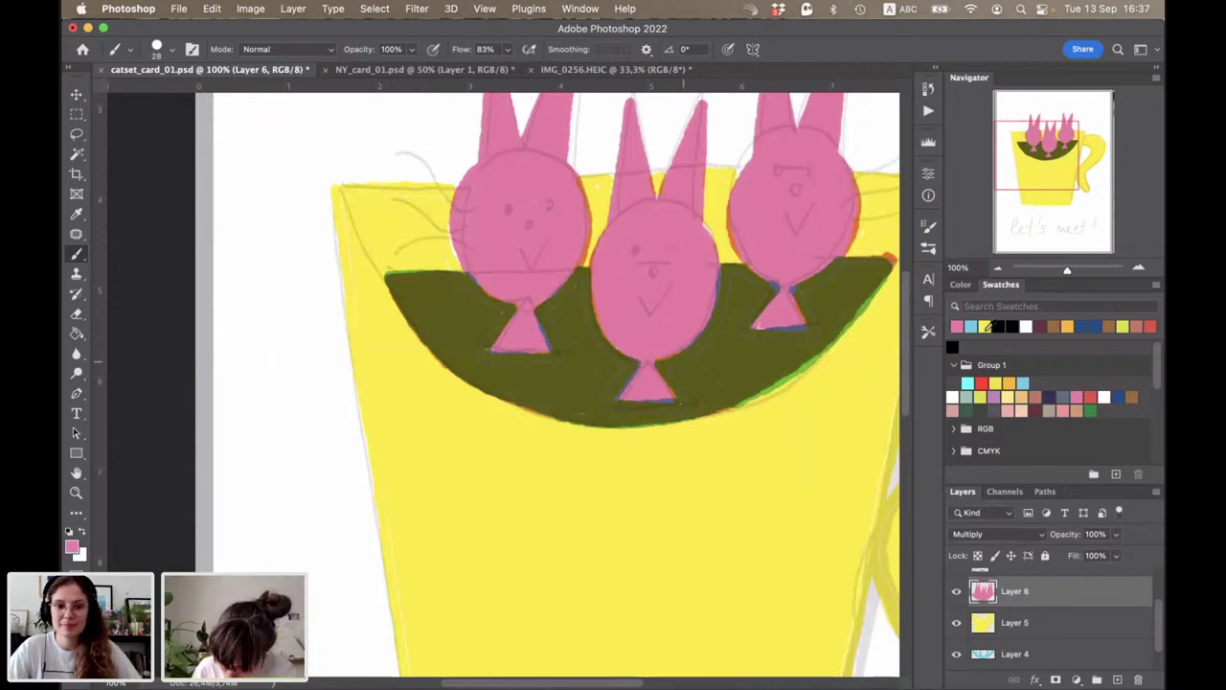
pyautogui.click(985, 325)
pyautogui.click(987, 625)
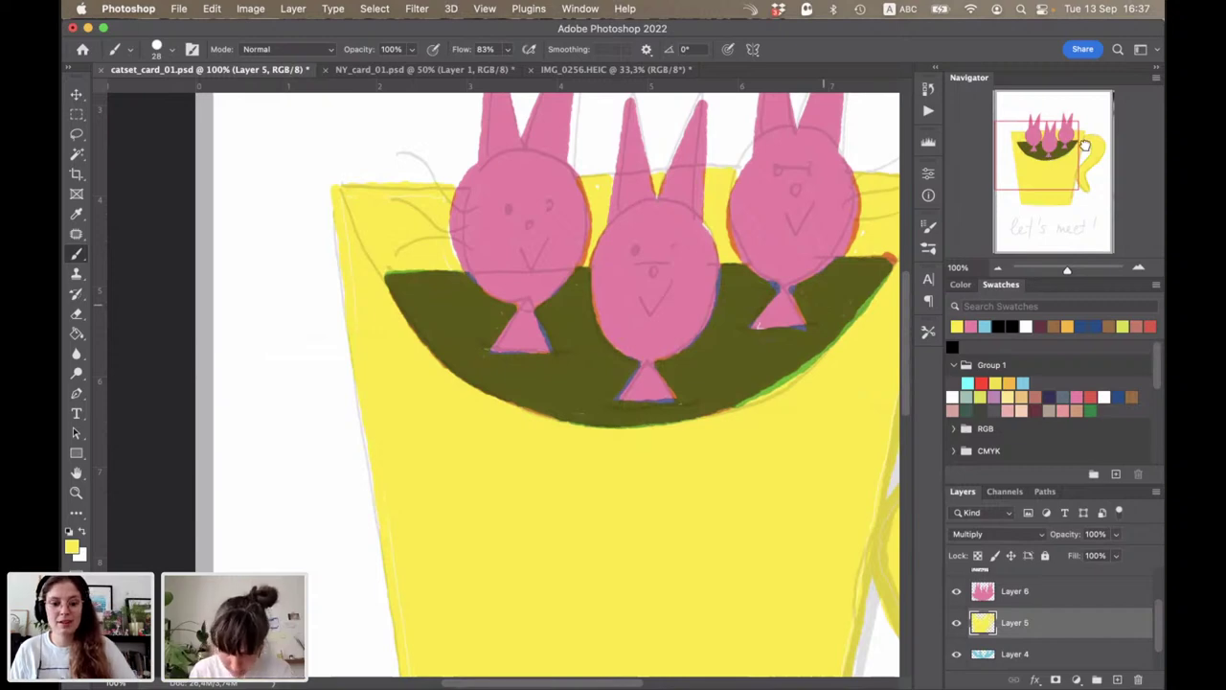
# Step: Zoom out and centre the whole card with its 'let's meet!' lettering in view
pyautogui.hotkey('ctrl', '-')
pyautogui.hotkey('ctrl', '-')
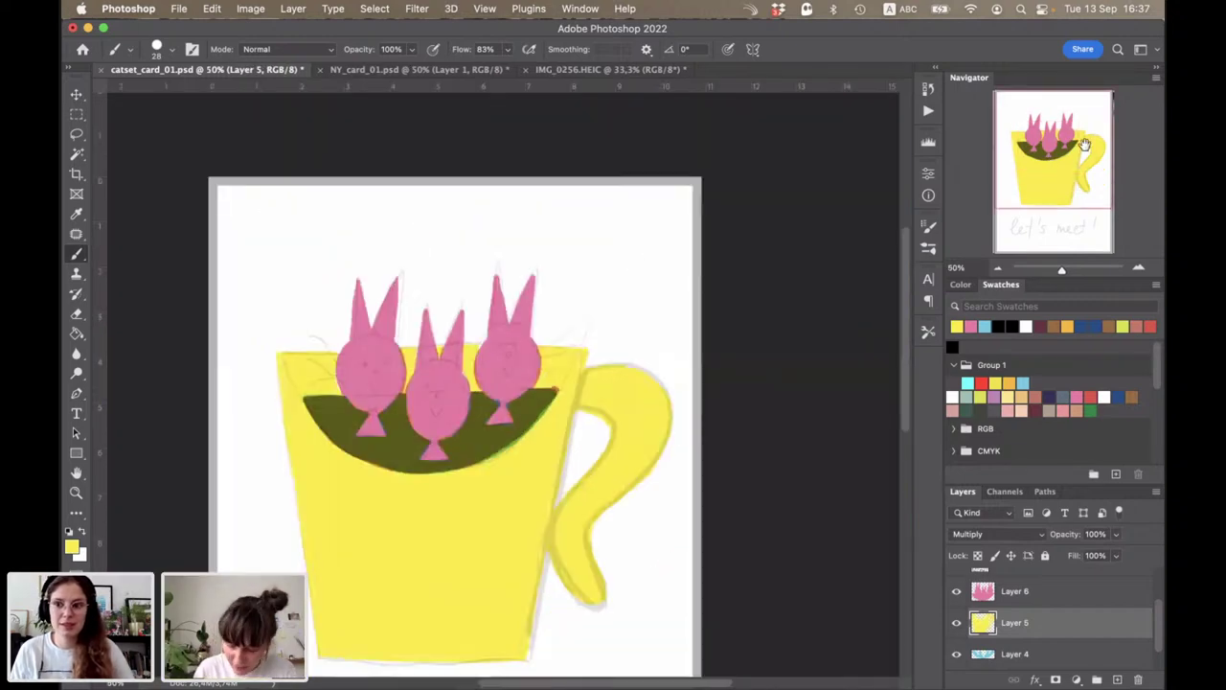
pyautogui.moveTo(1026, 150); pyautogui.dragTo(1019, 165)
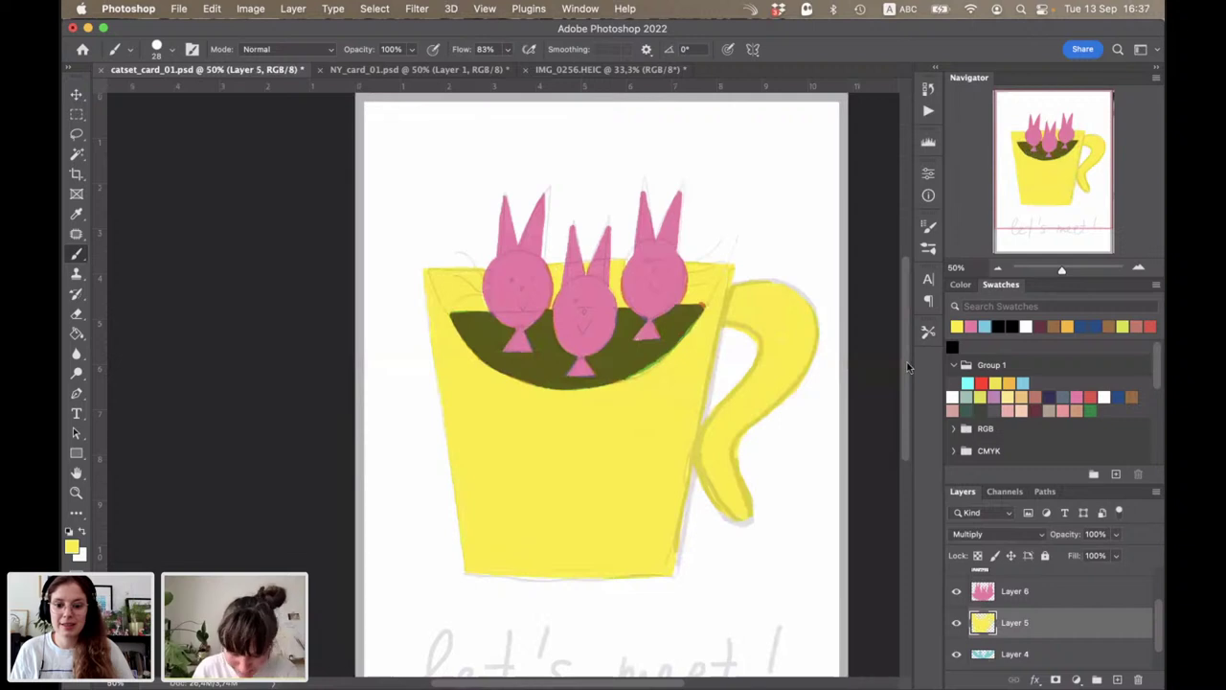
pyautogui.scroll(-2, 910, 352)
pyautogui.scroll(1, 910, 353)
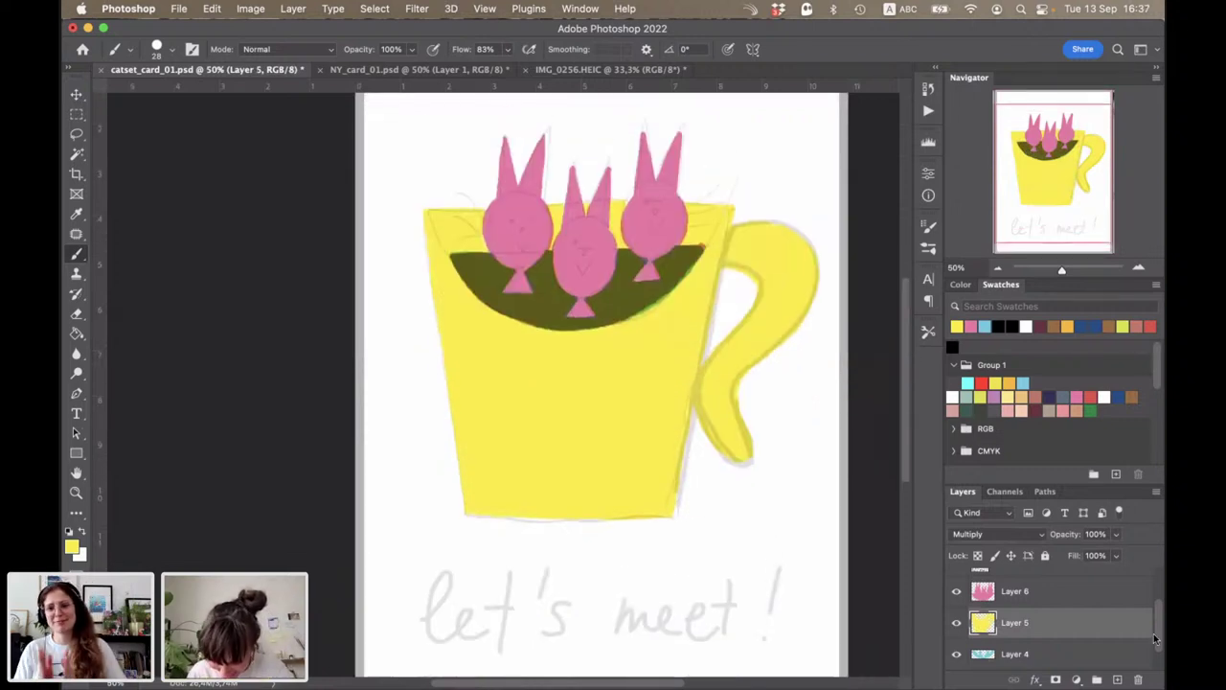
pyautogui.scroll(-1, 1003, 624)
# Step: On Layer 4 in light blue, outline the mug's right edge, handle, left side and bottom
pyautogui.click(1004, 625)
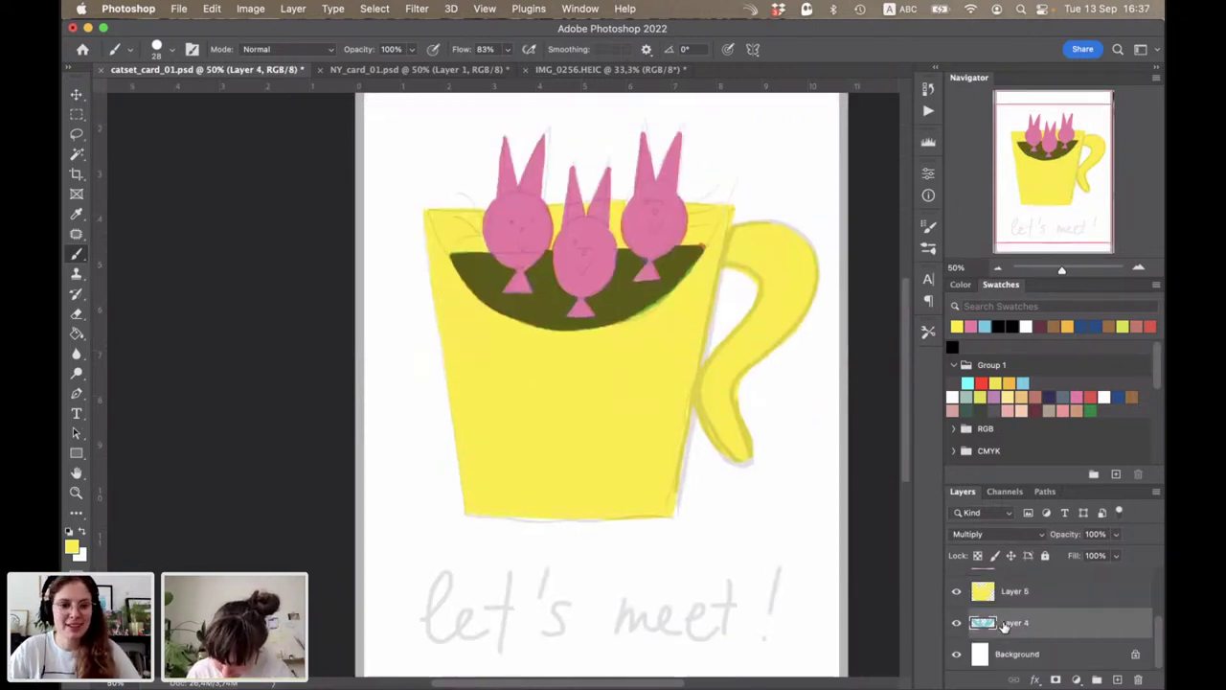
pyautogui.click(987, 325)
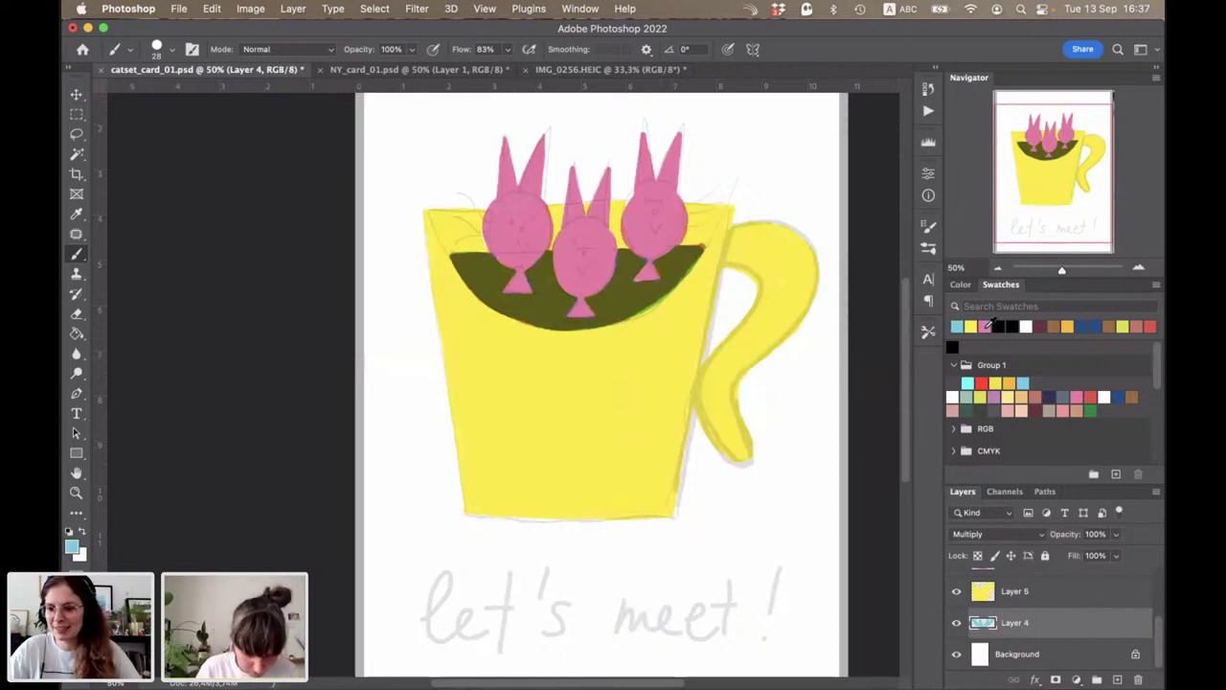
pyautogui.moveTo(697, 407); pyautogui.dragTo(685, 468)
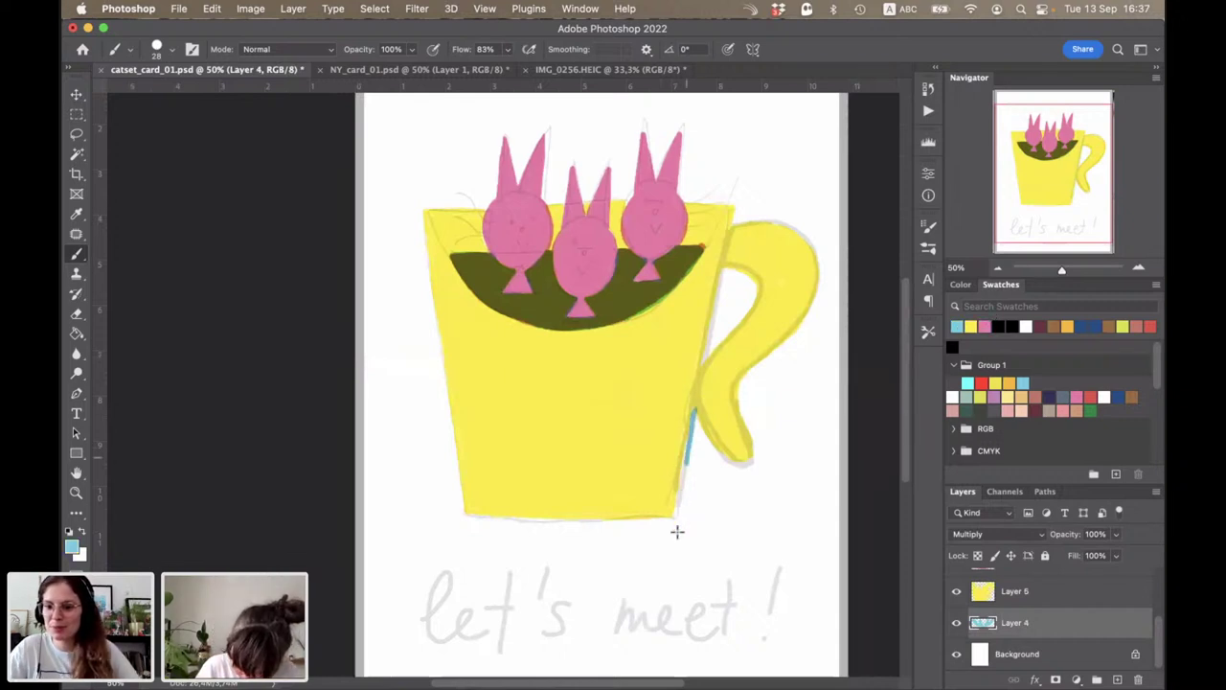
pyautogui.moveTo(694, 410)
pyautogui.mouseDown()
pyautogui.moveTo(751, 462)
pyautogui.moveTo(792, 331)
pyautogui.mouseUp()
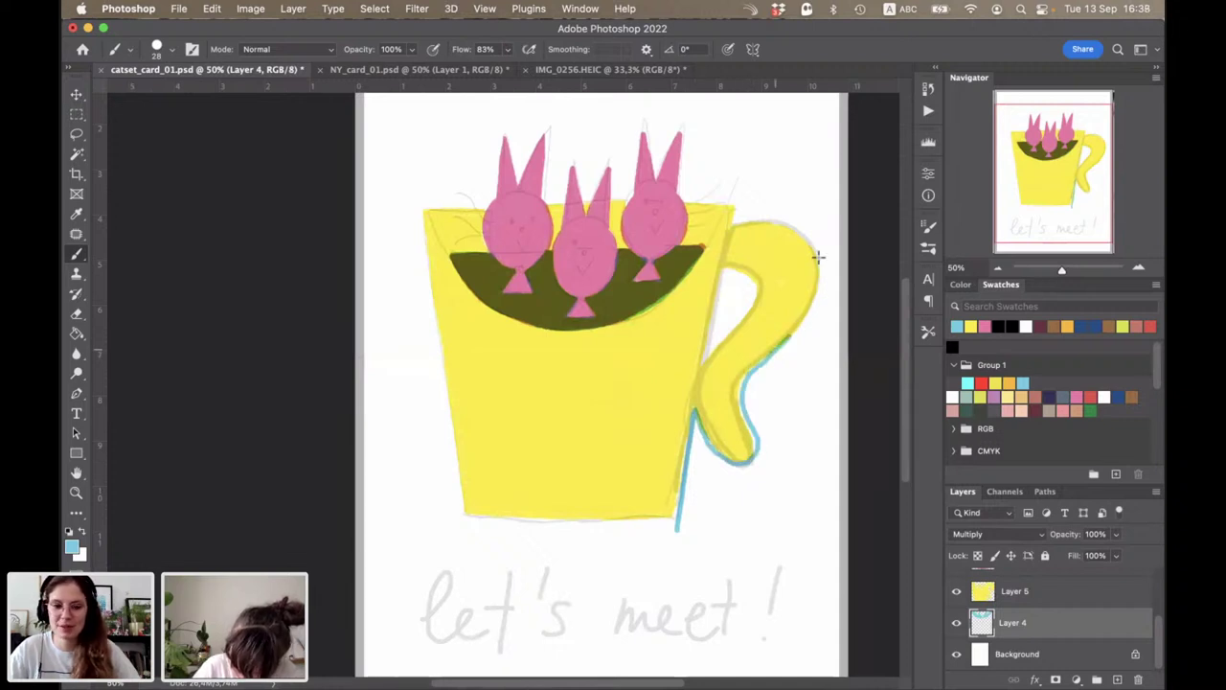
pyautogui.moveTo(818, 257)
pyautogui.mouseDown()
pyautogui.moveTo(805, 239)
pyautogui.moveTo(732, 223)
pyautogui.mouseUp()
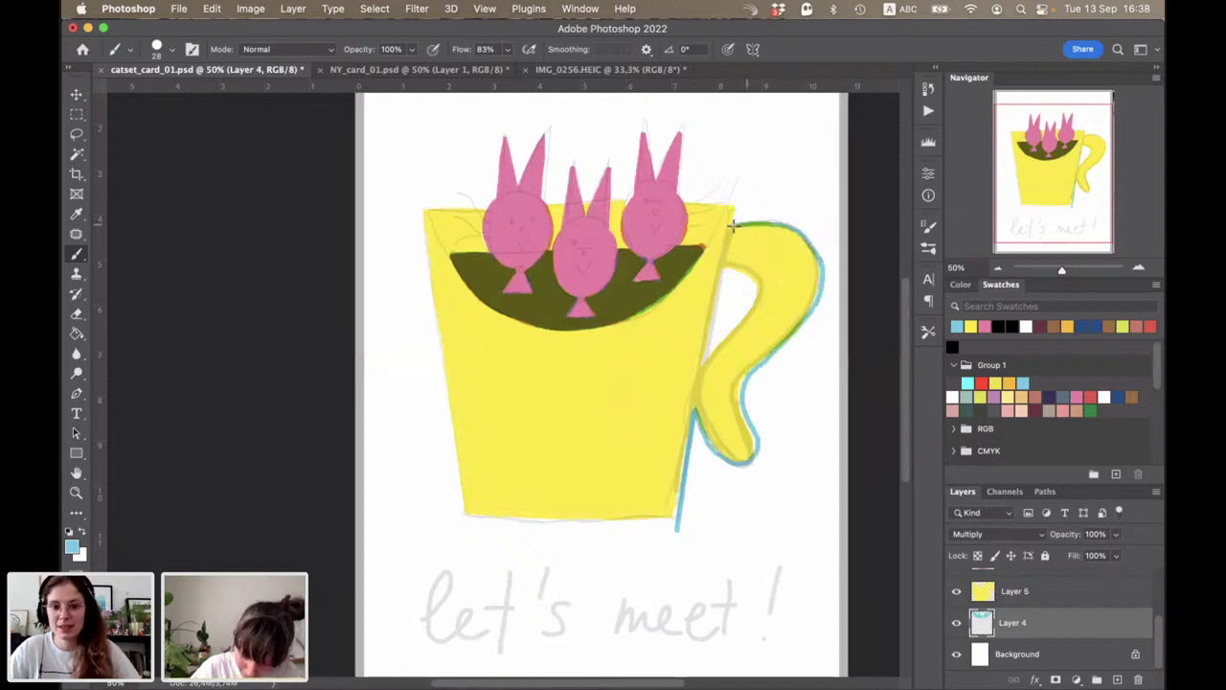
pyautogui.moveTo(424, 203); pyautogui.dragTo(447, 407)
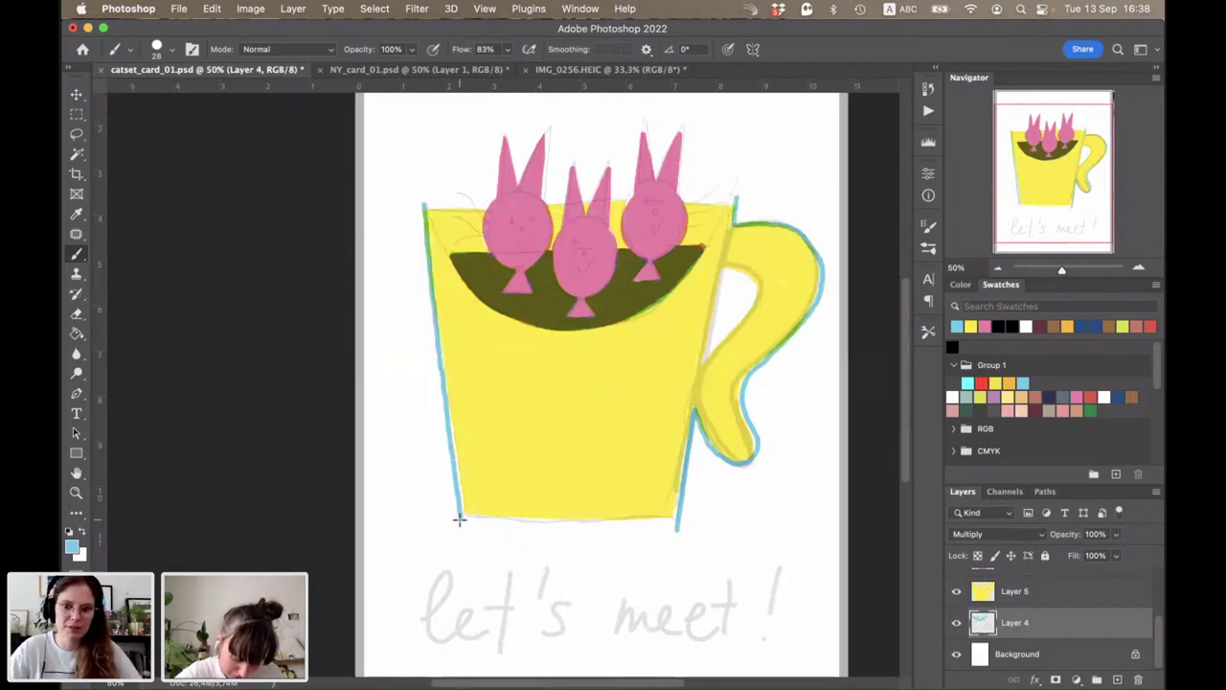
pyautogui.moveTo(459, 519); pyautogui.dragTo(680, 518)
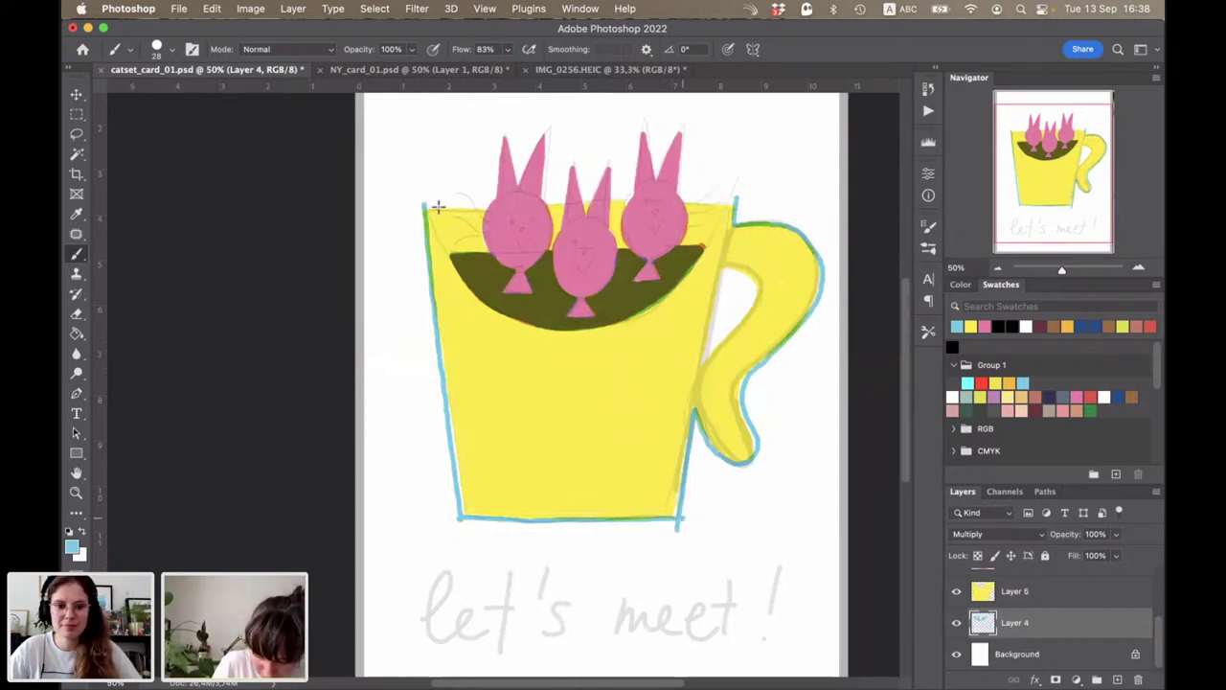
# Step: Draw straight blue outlines along the rim's left part and the left and middle bunnies' ears
pyautogui.keyDown('shift'); pyautogui.click(479, 205); pyautogui.keyUp('shift')
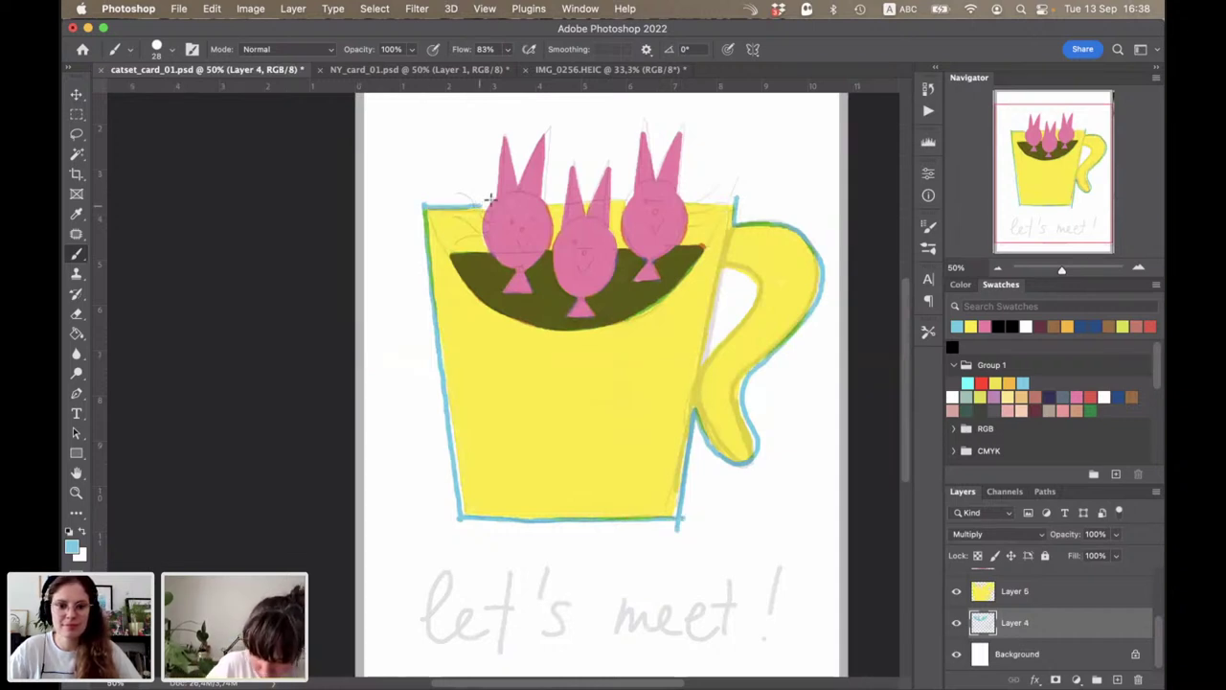
pyautogui.keyDown('shift'); pyautogui.click(501, 134); pyautogui.keyUp('shift')
pyautogui.keyDown('shift'); pyautogui.click(518, 183); pyautogui.keyUp('shift')
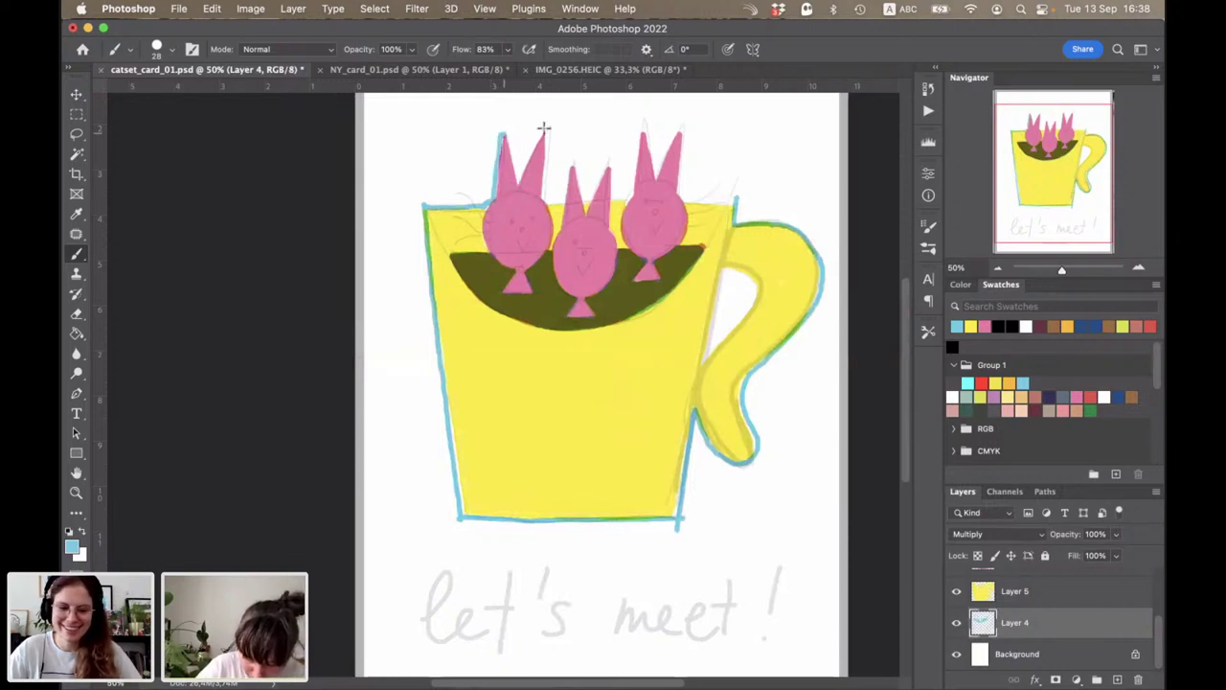
pyautogui.keyDown('shift'); pyautogui.click(550, 125); pyautogui.keyUp('shift')
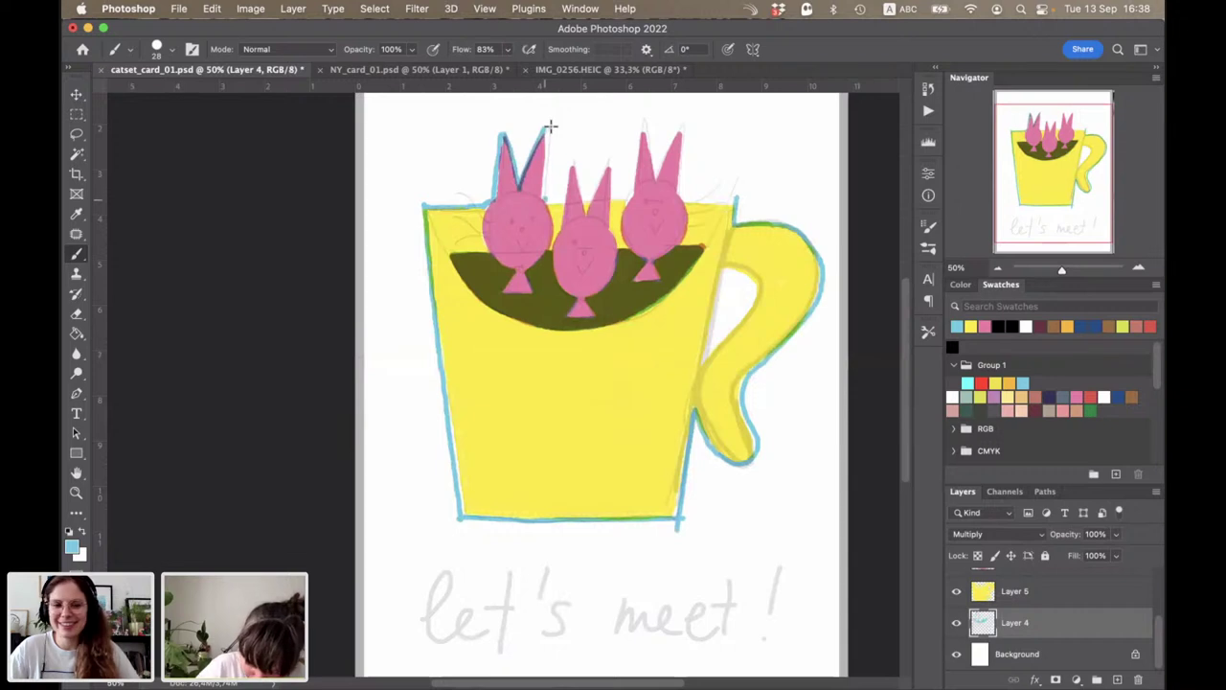
pyautogui.keyDown('shift'); pyautogui.click(547, 199); pyautogui.keyUp('shift')
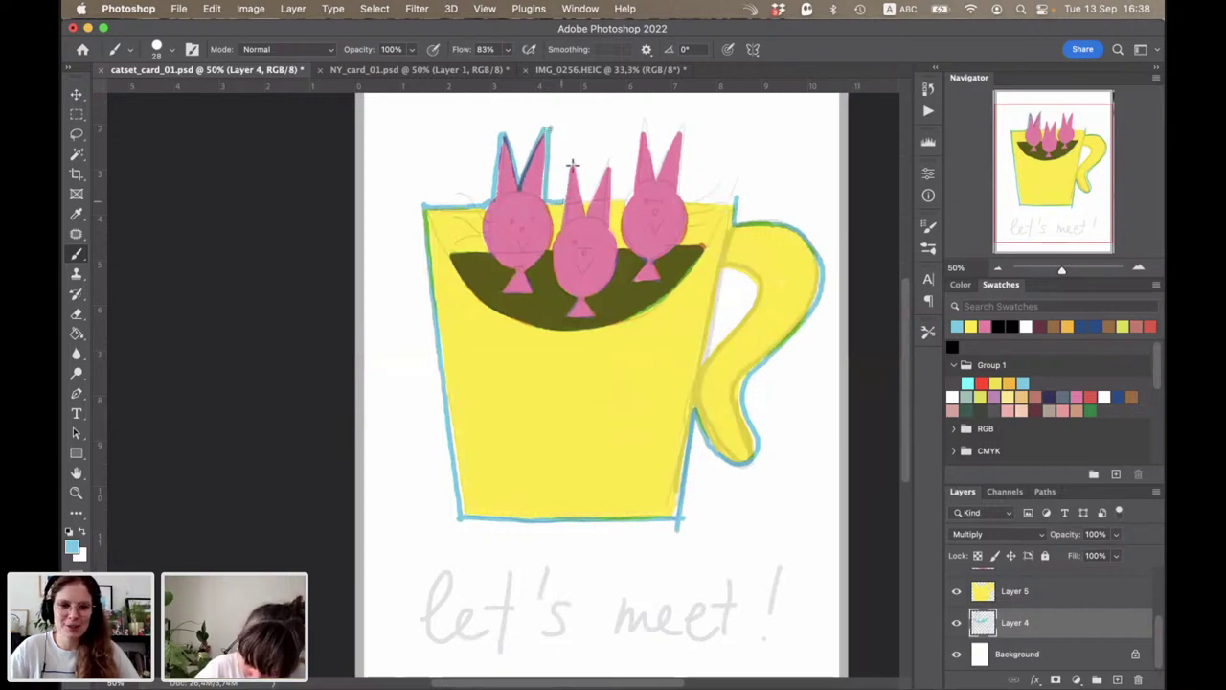
pyautogui.keyDown('shift'); pyautogui.click(571, 165); pyautogui.keyUp('shift')
pyautogui.keyDown('shift'); pyautogui.click(586, 201); pyautogui.keyUp('shift')
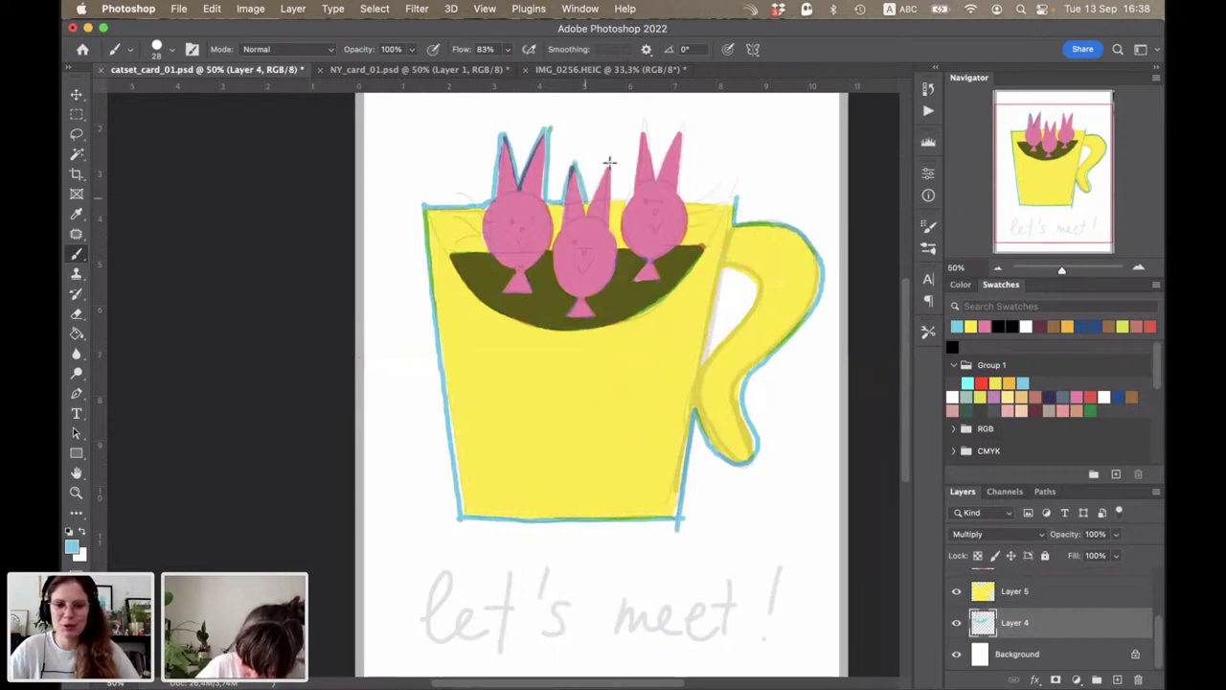
pyautogui.keyDown('shift'); pyautogui.click(610, 163); pyautogui.keyUp('shift')
pyautogui.keyDown('shift'); pyautogui.click(613, 200); pyautogui.keyUp('shift')
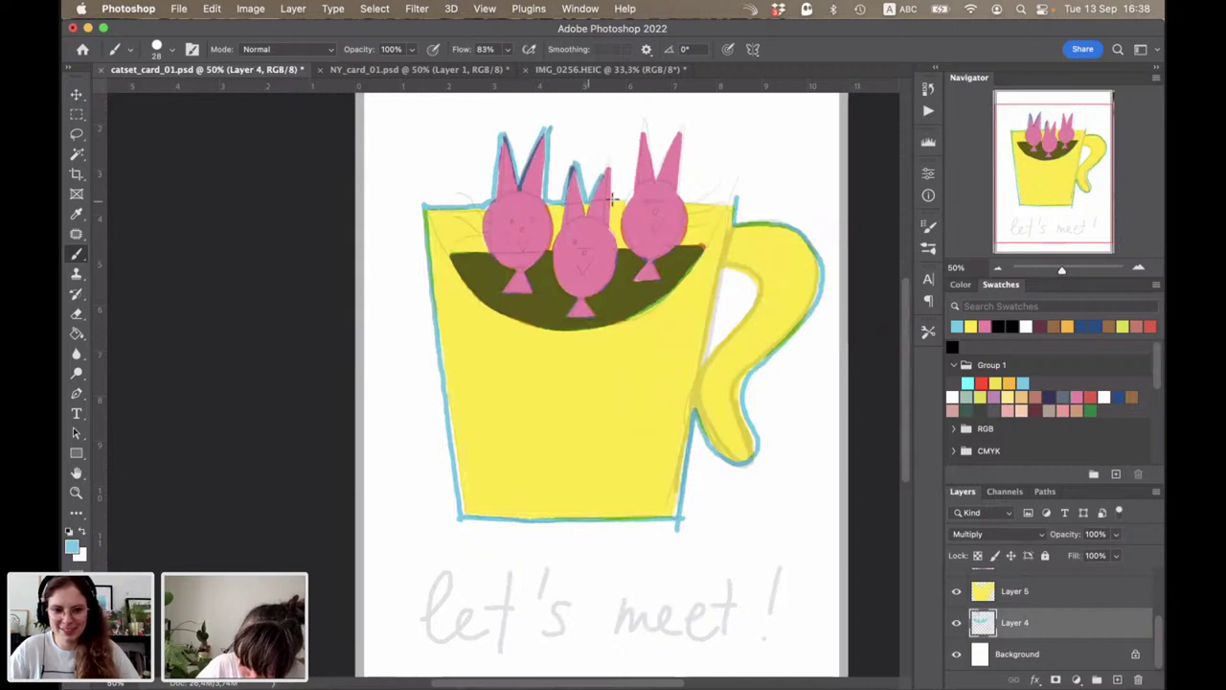
# Step: Outline the right bunny's ears, the rim's right part and the handle's inner edge
pyautogui.keyDown('shift'); pyautogui.click(643, 130); pyautogui.keyUp('shift')
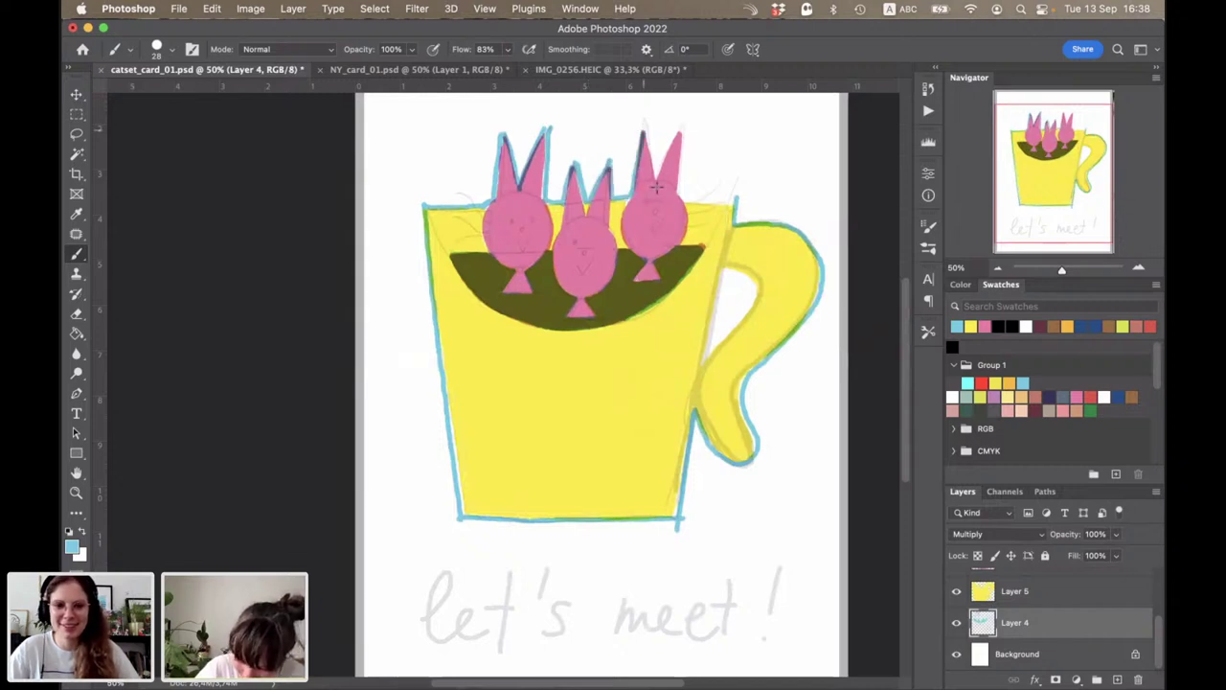
pyautogui.keyDown('shift'); pyautogui.click(657, 188); pyautogui.keyUp('shift')
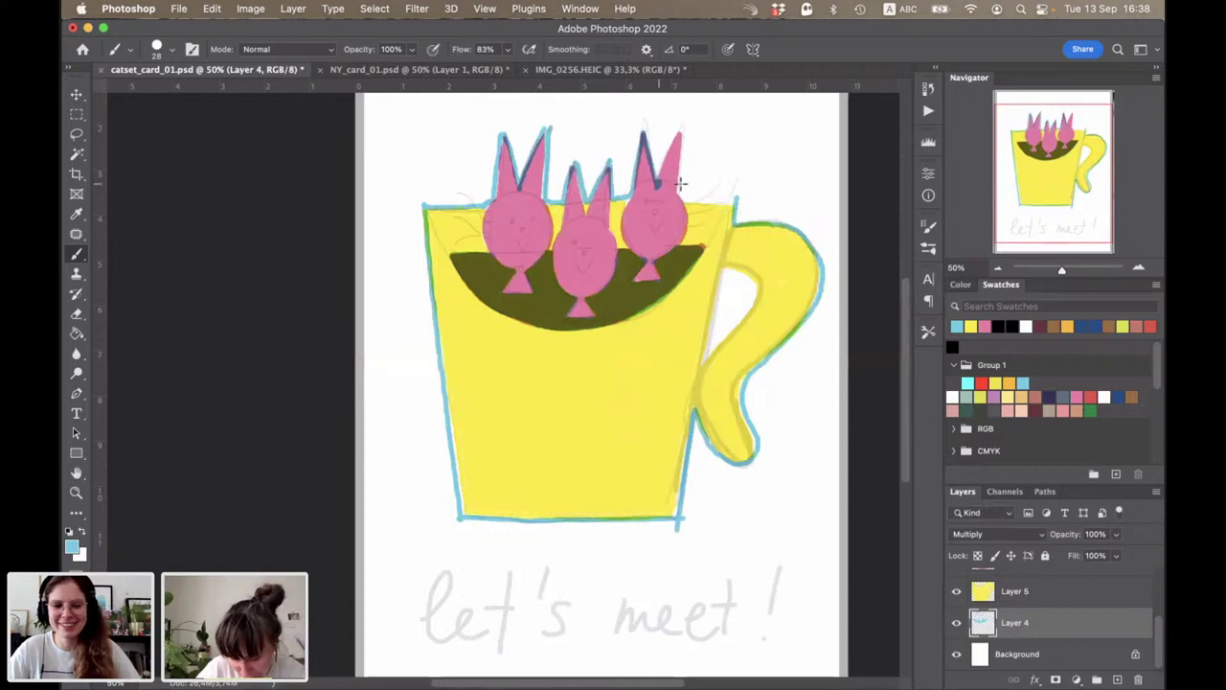
pyautogui.keyDown('shift'); pyautogui.click(683, 128); pyautogui.keyUp('shift')
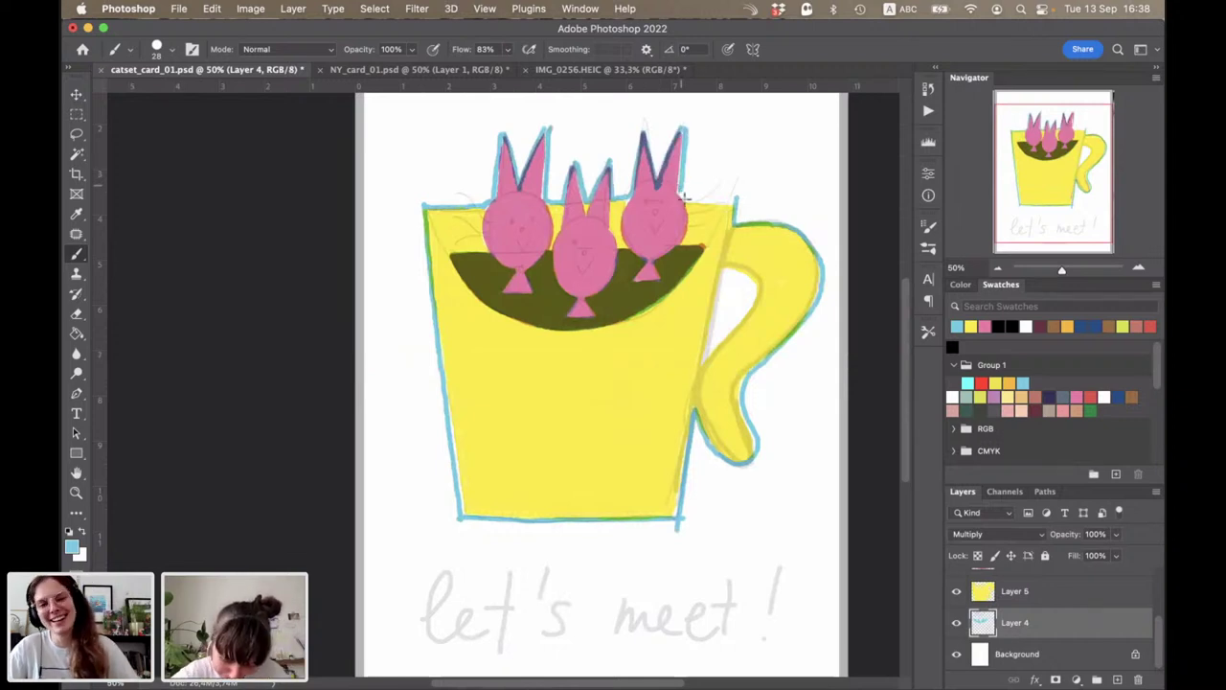
pyautogui.keyDown('shift'); pyautogui.click(684, 198); pyautogui.keyUp('shift')
pyautogui.keyDown('shift'); pyautogui.click(736, 201); pyautogui.keyUp('shift')
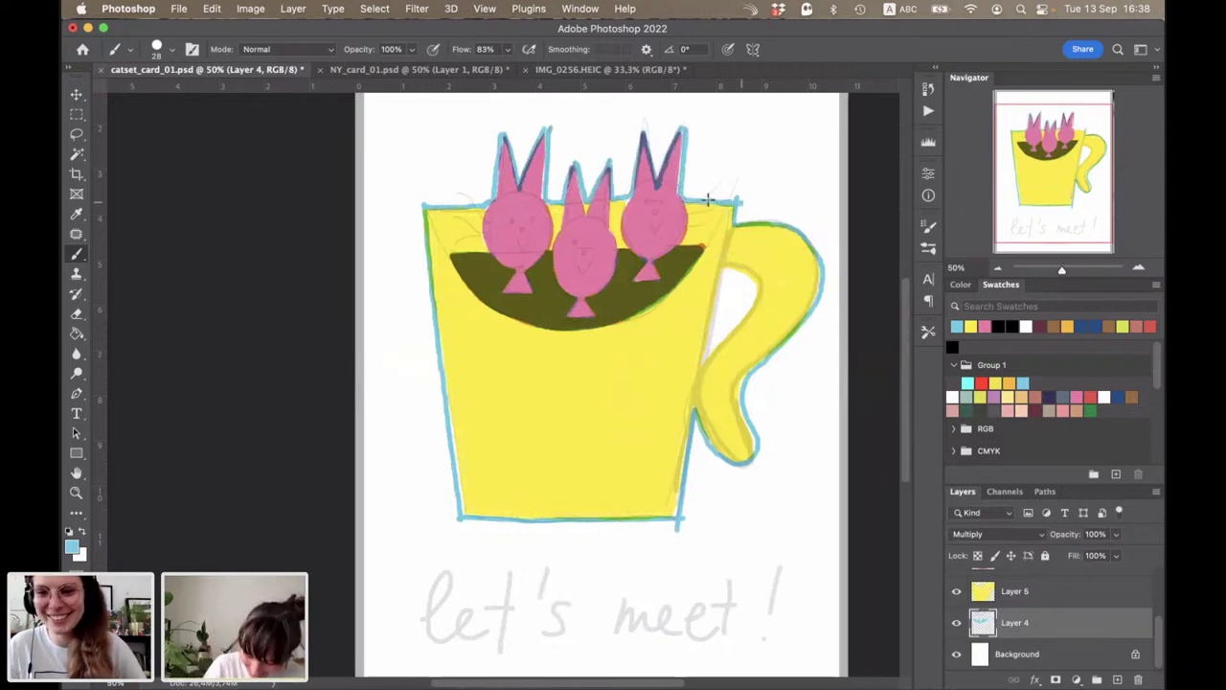
pyautogui.keyDown('shift'); pyautogui.click(705, 362); pyautogui.keyUp('shift')
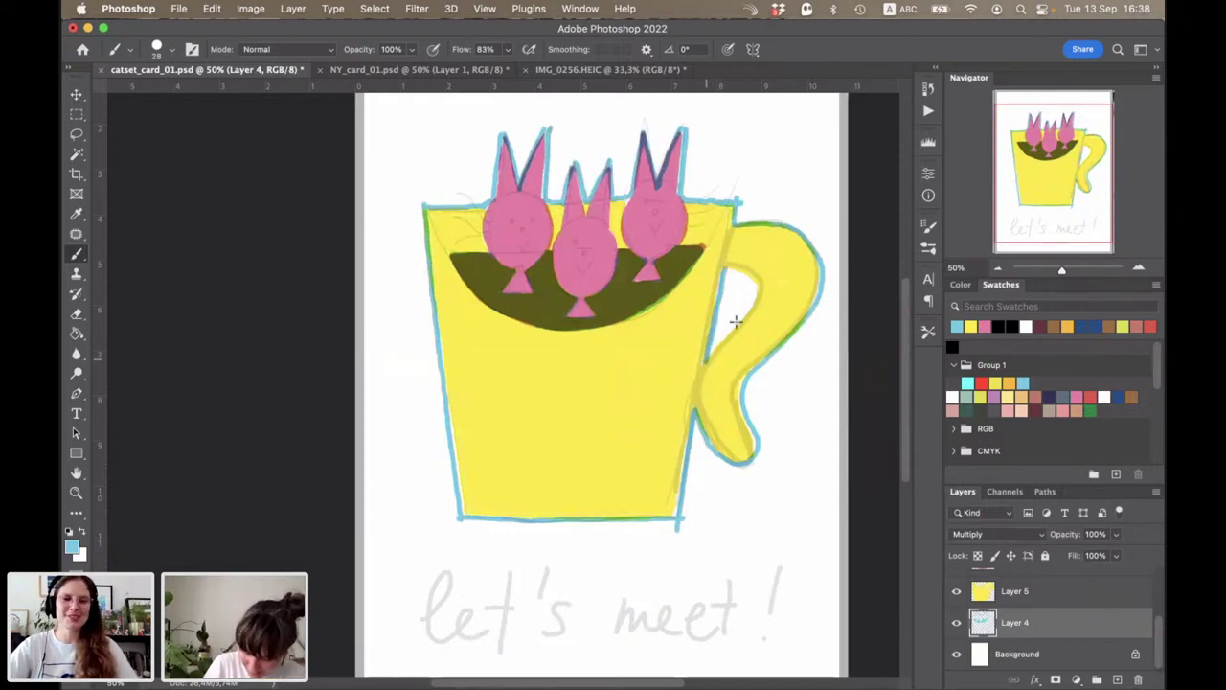
pyautogui.moveTo(726, 271); pyautogui.dragTo(707, 360)
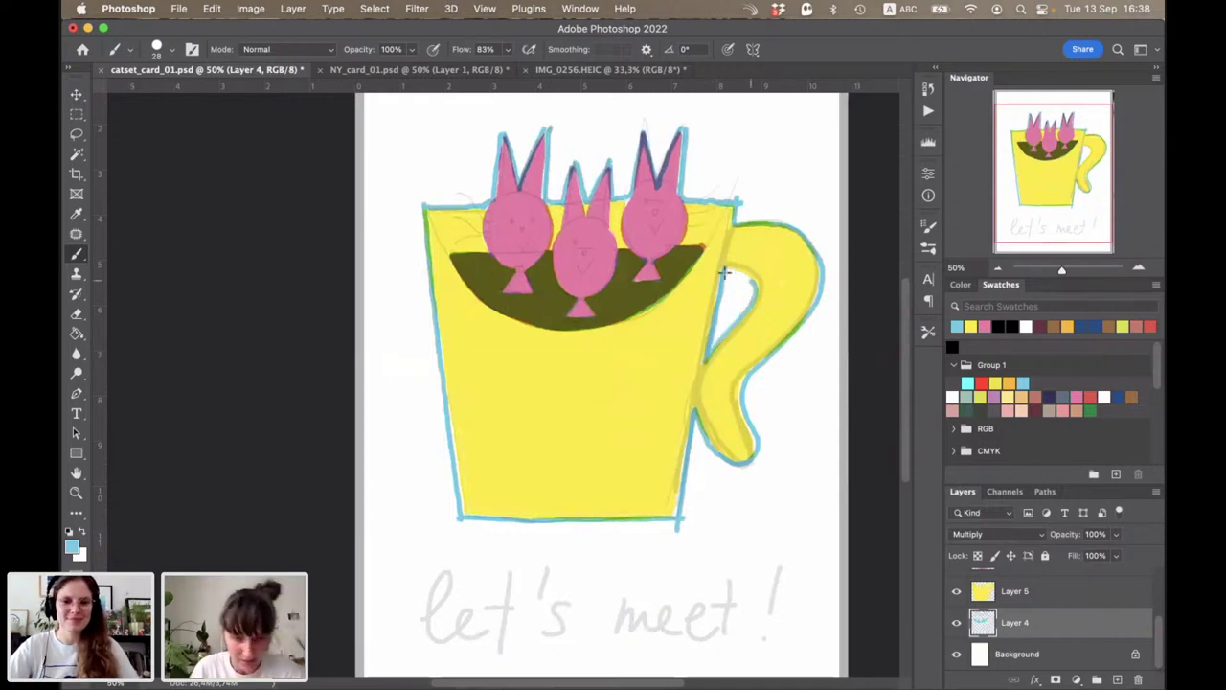
# Step: Paint Bucket the white background and the gap inside the handle light blue, then return to the Brush
pyautogui.press('g')
pyautogui.click(810, 164)
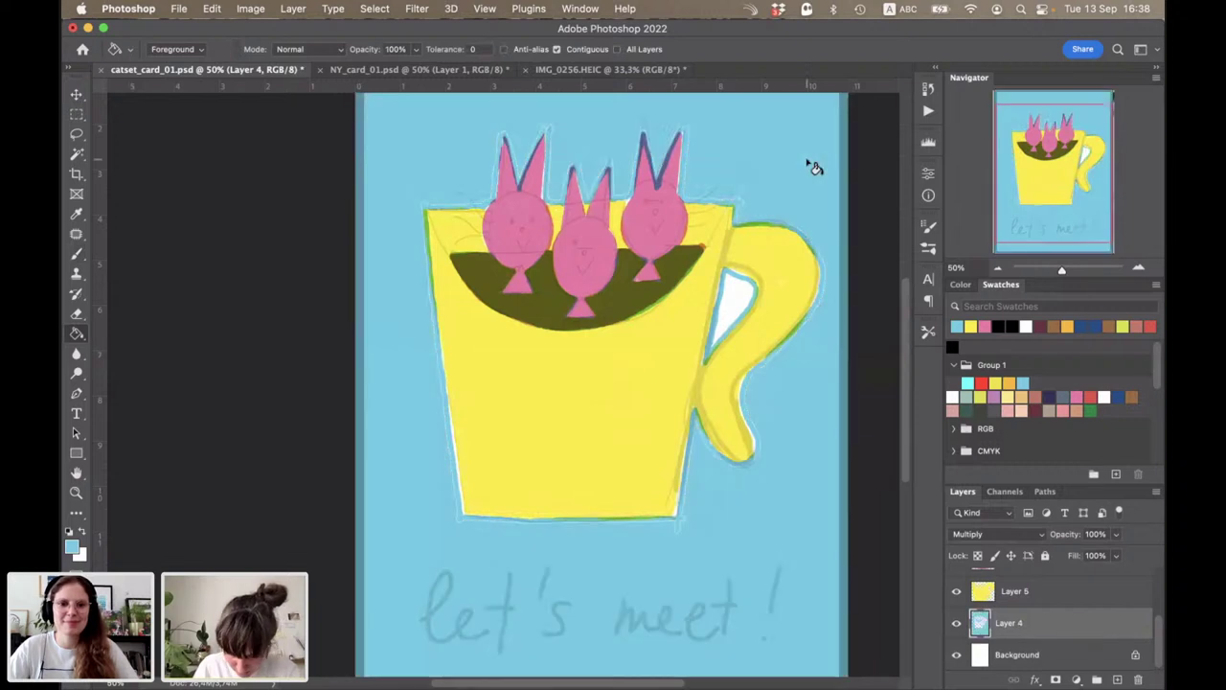
pyautogui.click(734, 304)
pyautogui.press('b')
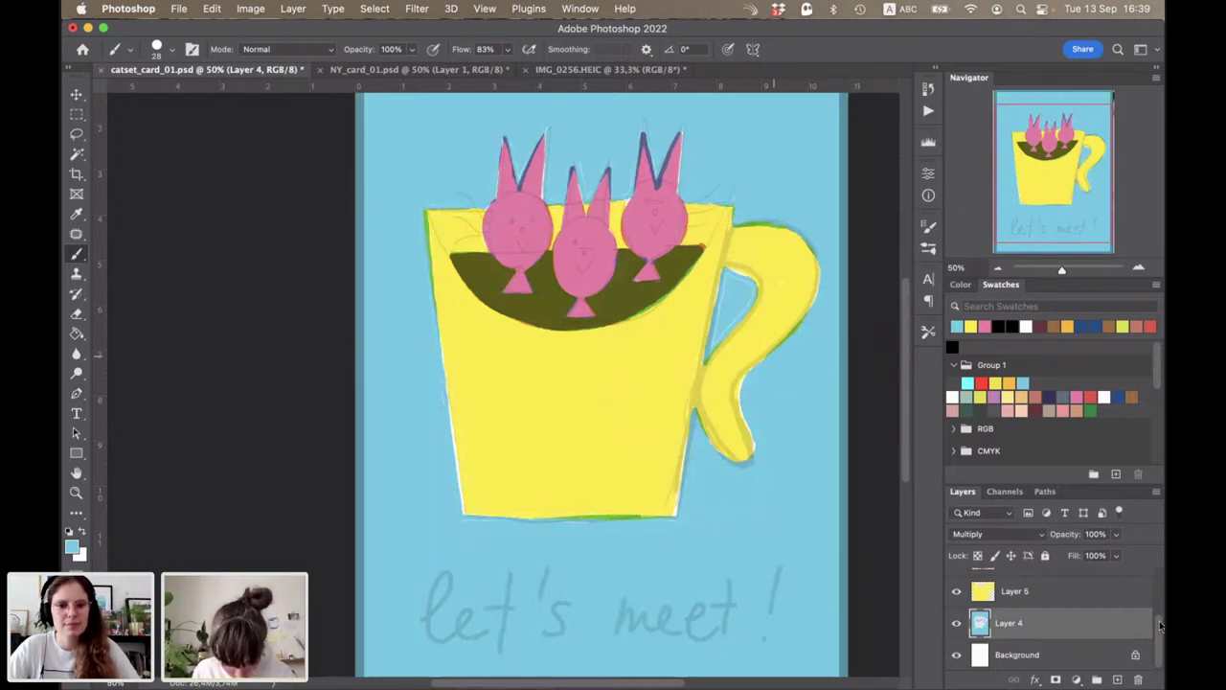
# Step: At 200% zoom, paint over the white sketch lines around all three bunnies' ears in blue
pyautogui.scroll(1, 1156, 634)
pyautogui.scroll(-1, 1156, 634)
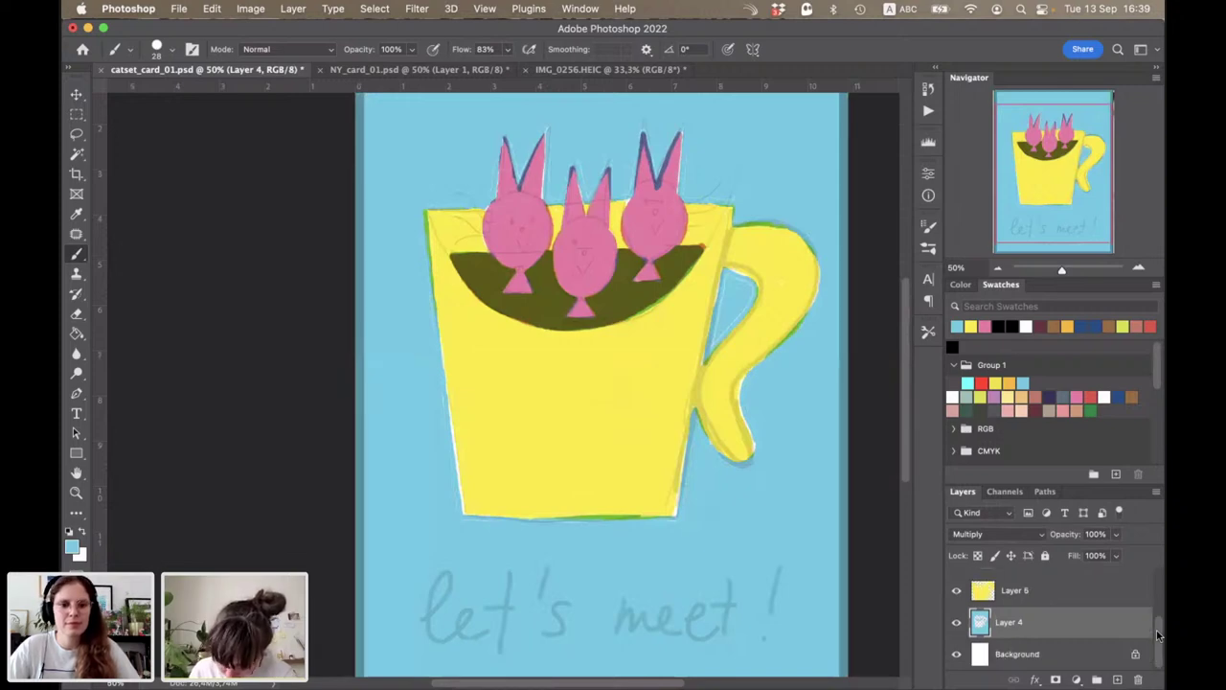
pyautogui.press('super+1')
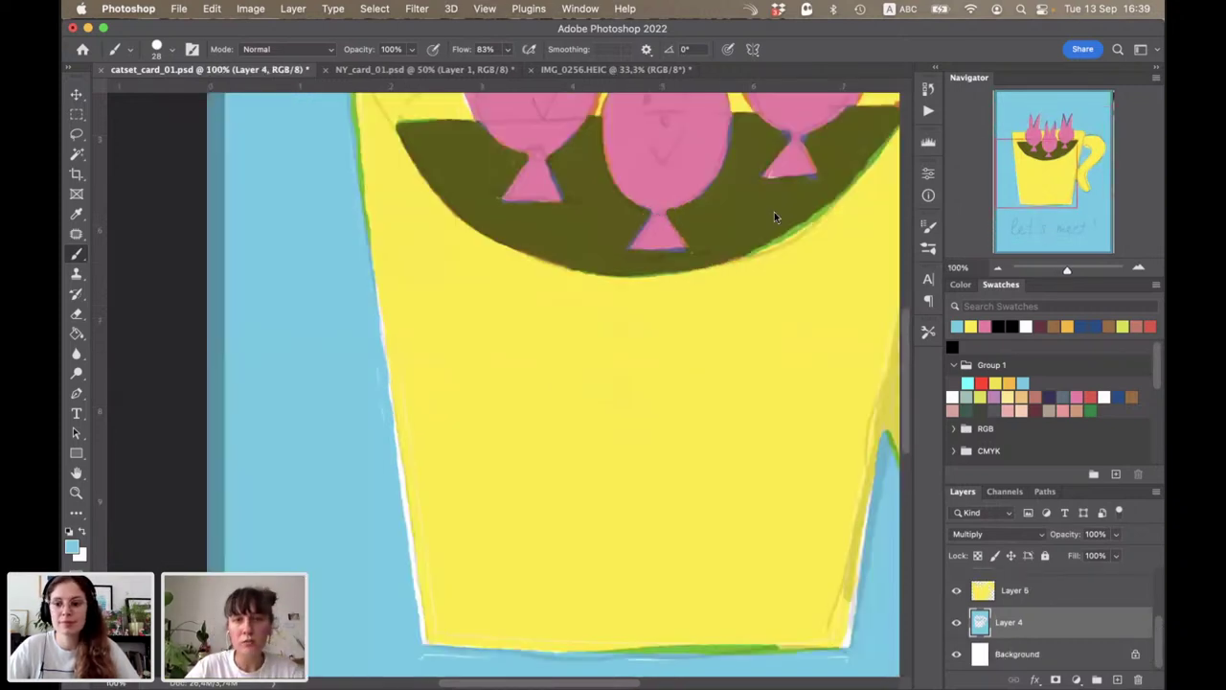
pyautogui.scroll(5, 700, 339)
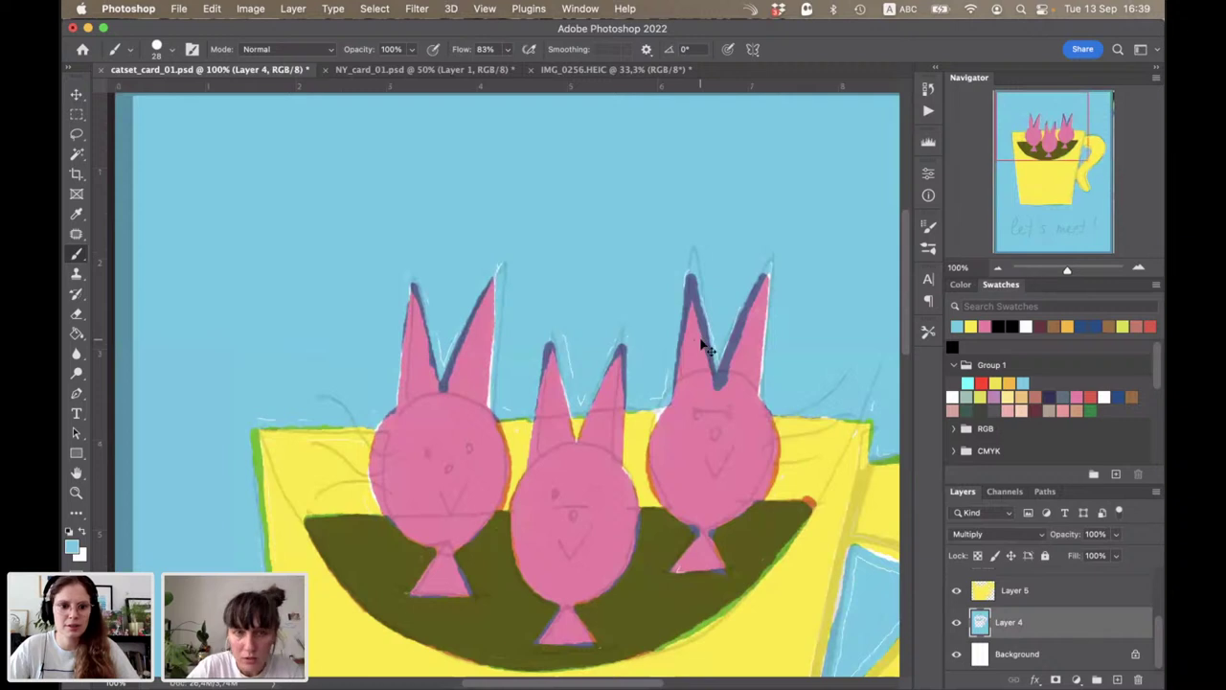
pyautogui.press('super+equal')
pyautogui.moveTo(624, 287); pyautogui.dragTo(638, 364)
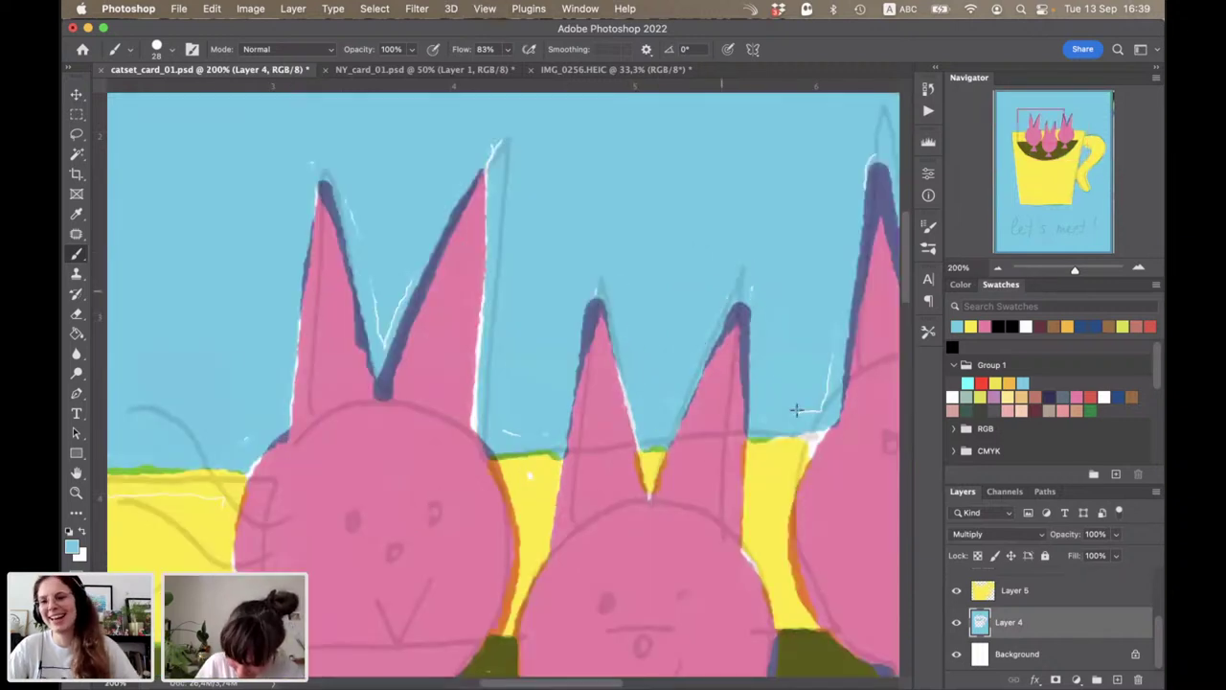
pyautogui.moveTo(830, 356); pyautogui.dragTo(800, 412)
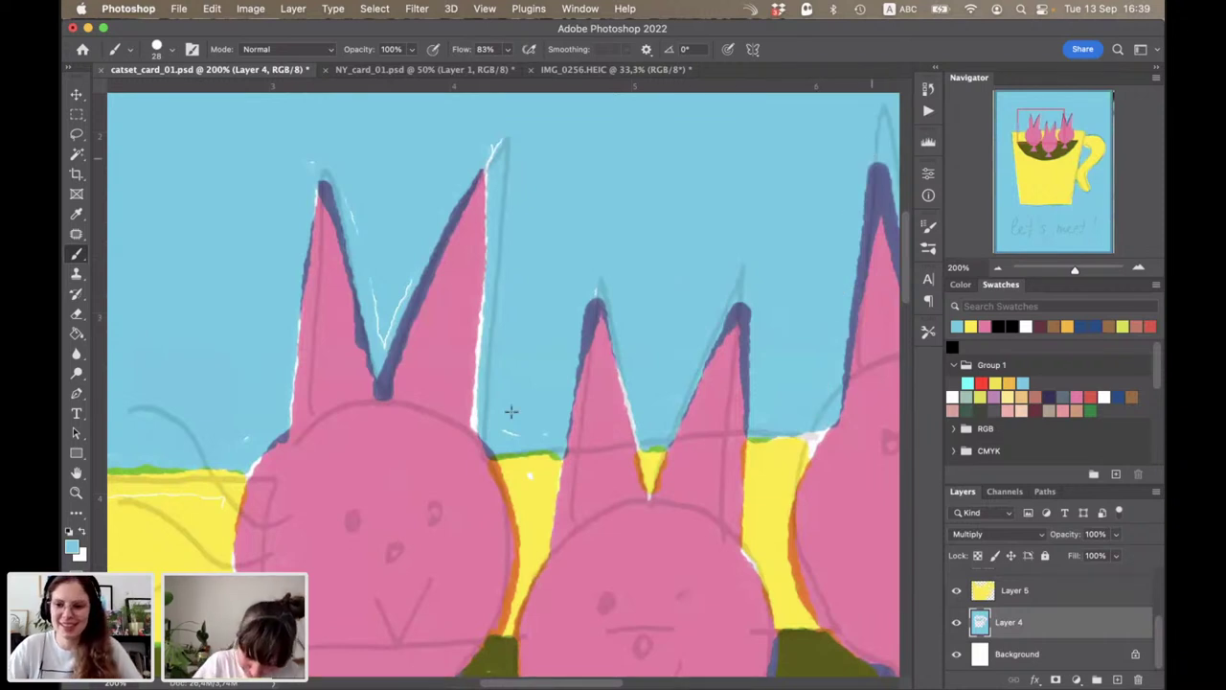
pyautogui.moveTo(482, 316); pyautogui.dragTo(472, 421)
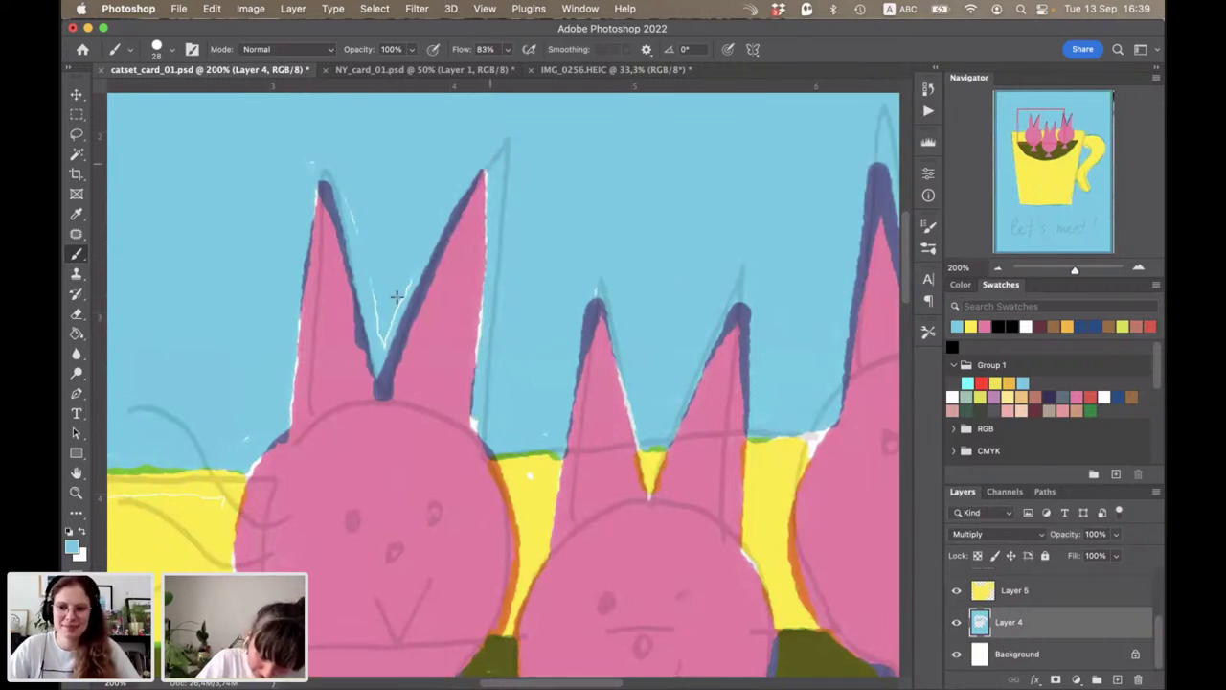
pyautogui.moveTo(408, 282); pyautogui.dragTo(381, 347)
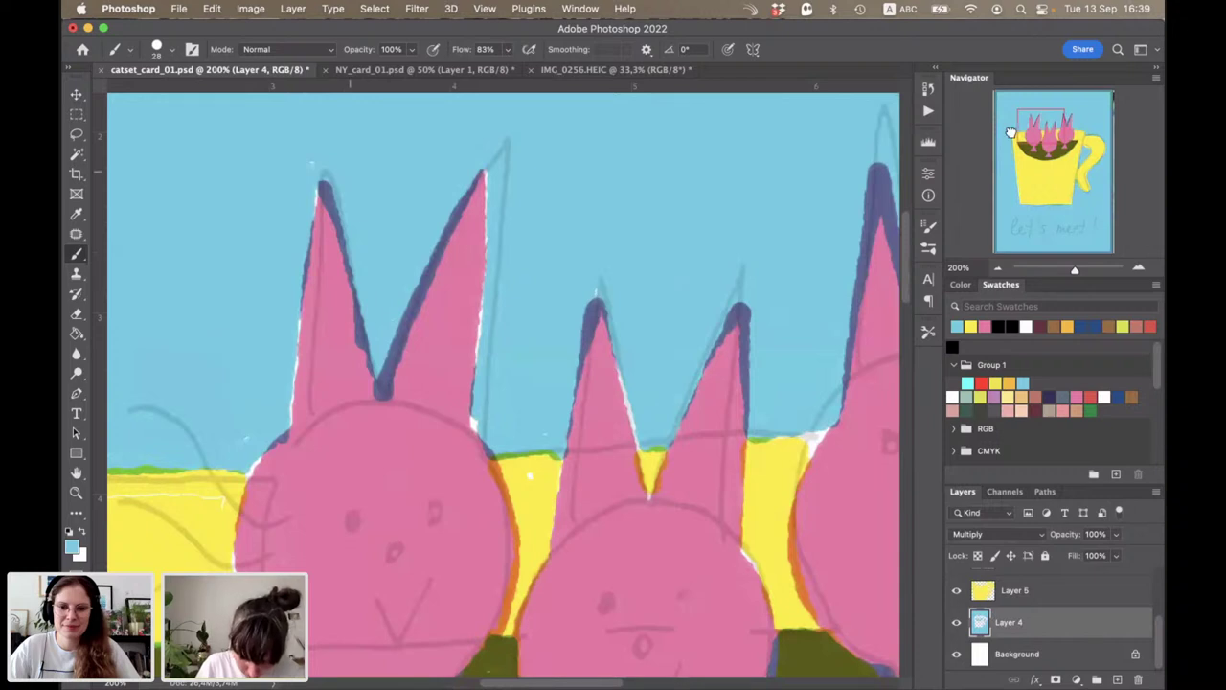
# Step: Cover the white marks above the cup rim in blue, then pan around the ears to check
pyautogui.moveTo(1001, 136); pyautogui.dragTo(1015, 129)
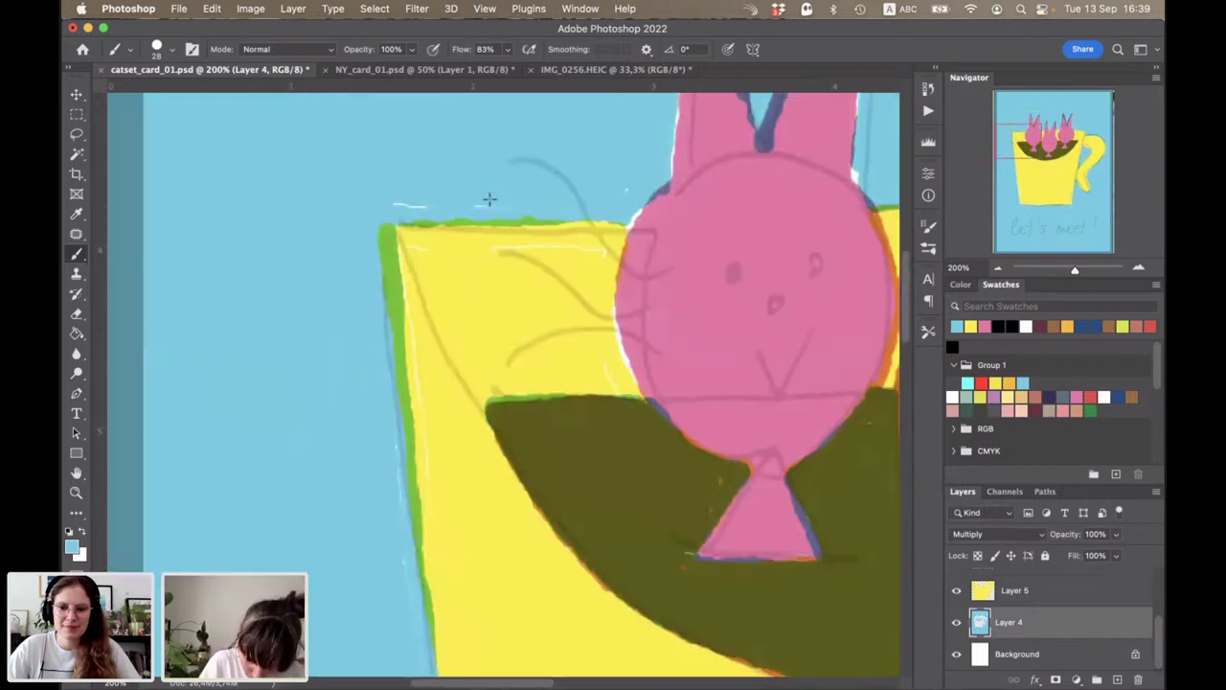
pyautogui.moveTo(488, 205); pyautogui.dragTo(392, 205)
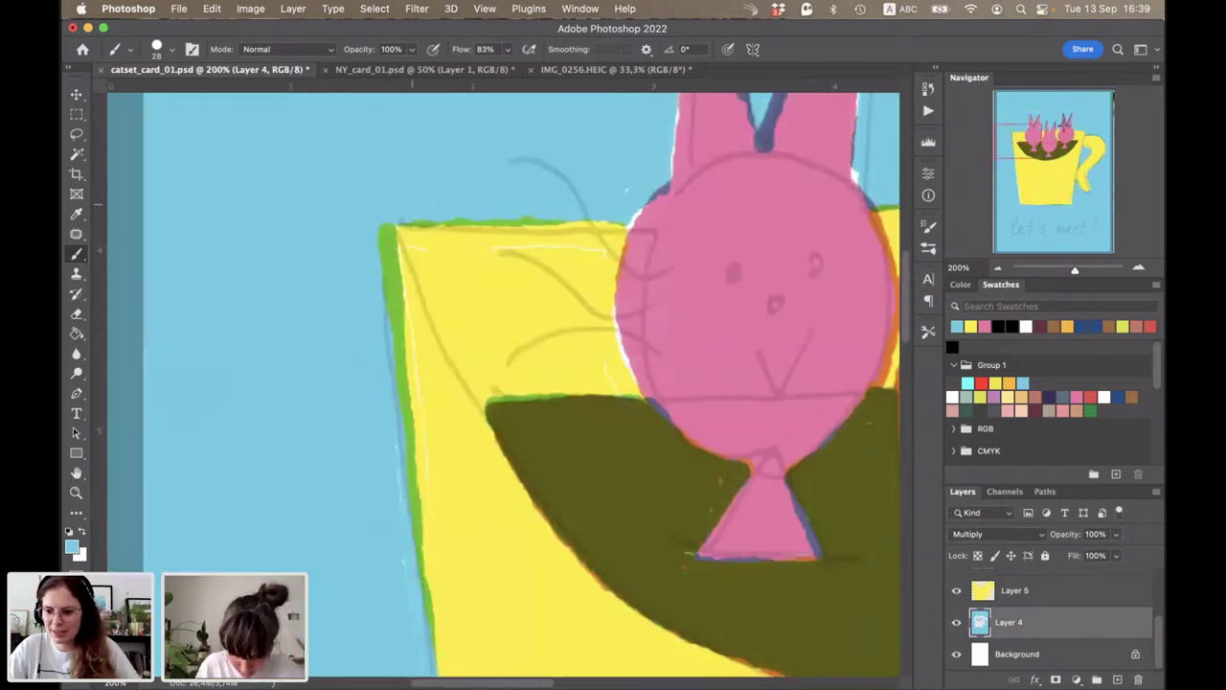
pyautogui.moveTo(1082, 124)
pyautogui.mouseDown()
pyautogui.moveTo(1060, 146)
pyautogui.moveTo(1039, 142)
pyautogui.moveTo(1041, 161)
pyautogui.mouseUp()
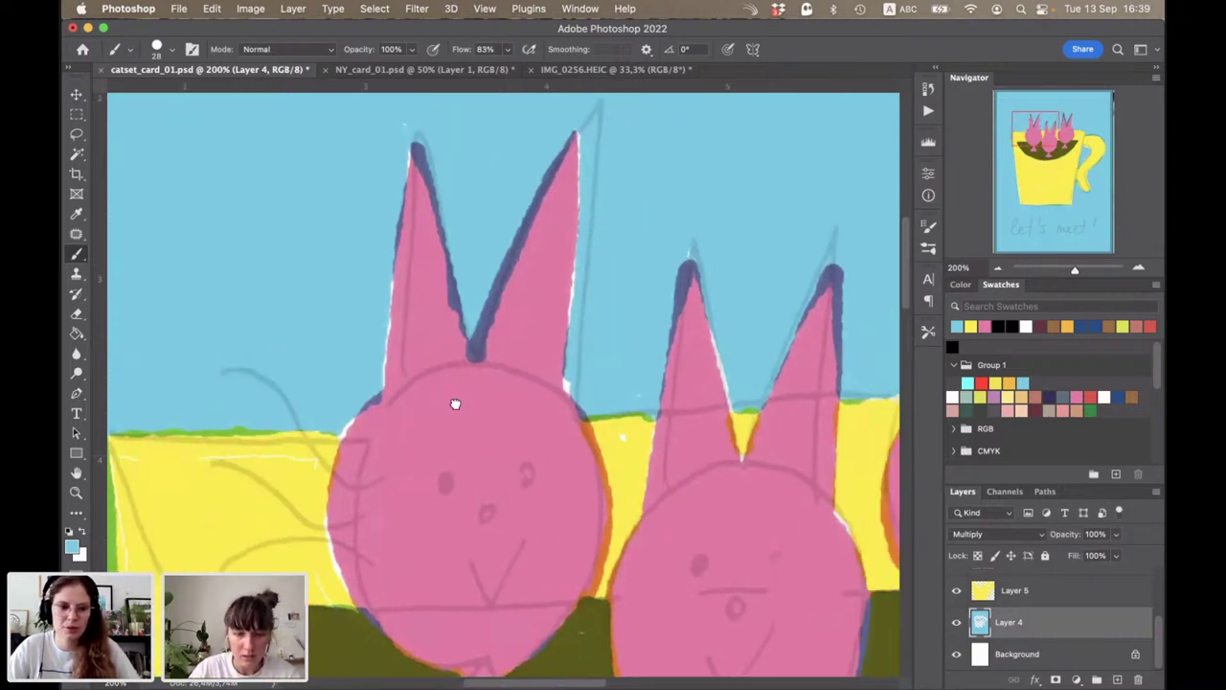
pyautogui.hscroll(2, 455, 404)
pyautogui.hscroll(2, 586, 437)
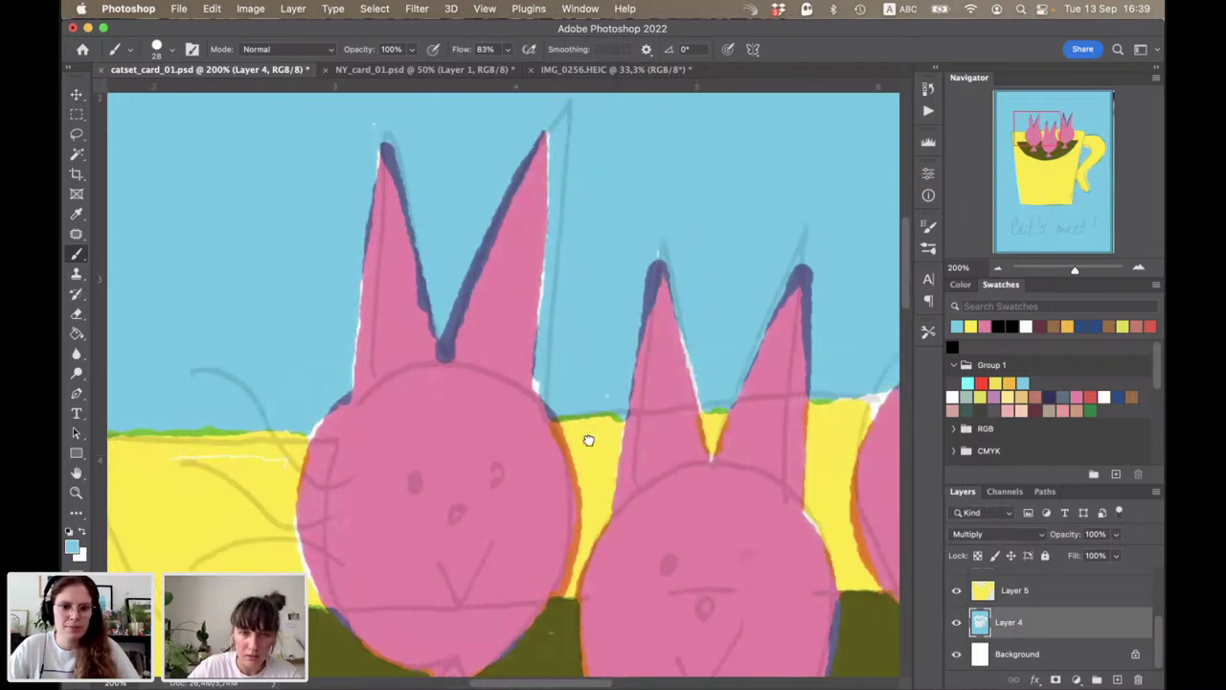
pyautogui.hscroll(3, 588, 439)
pyautogui.scroll(-1, 588, 440)
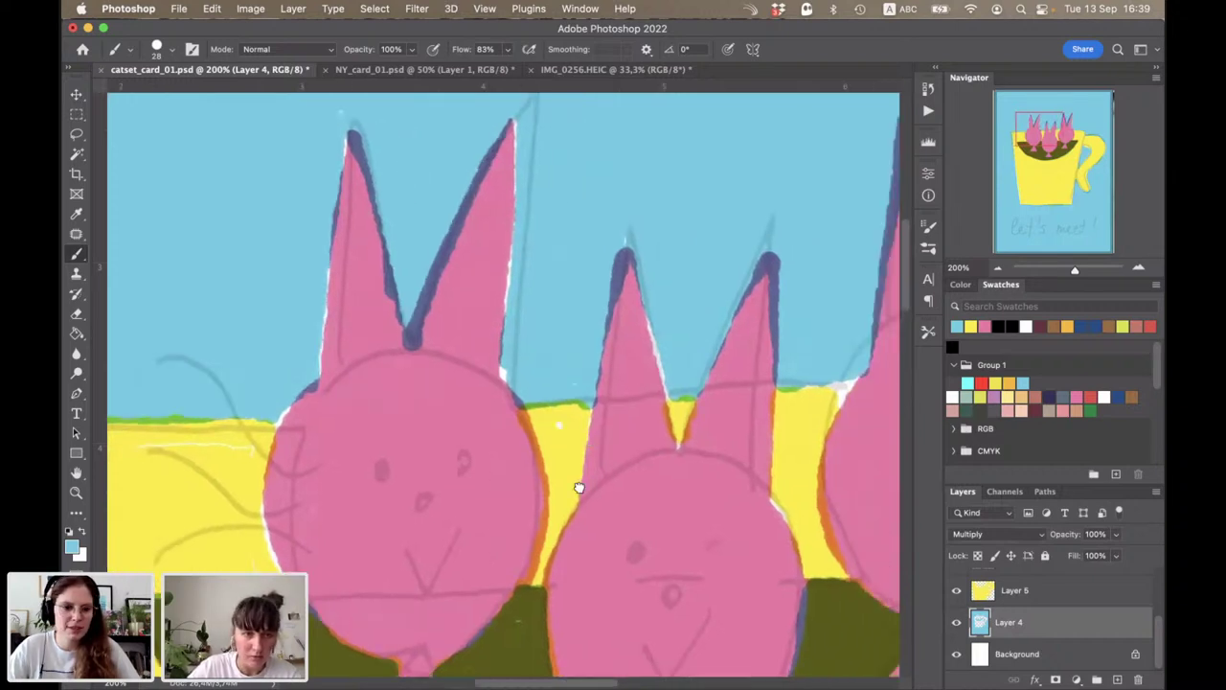
pyautogui.hscroll(1, 578, 487)
pyautogui.hscroll(2, 556, 501)
pyautogui.scroll(-1, 555, 500)
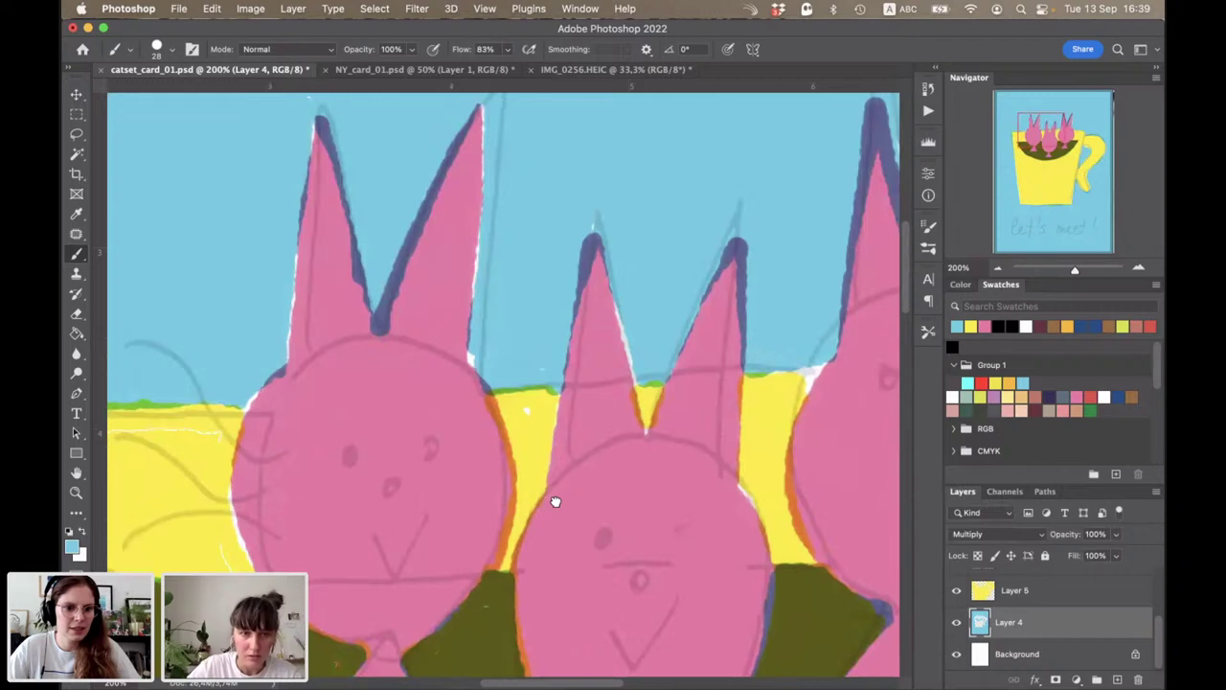
pyautogui.hscroll(-5, 555, 501)
pyautogui.scroll(-2, 556, 501)
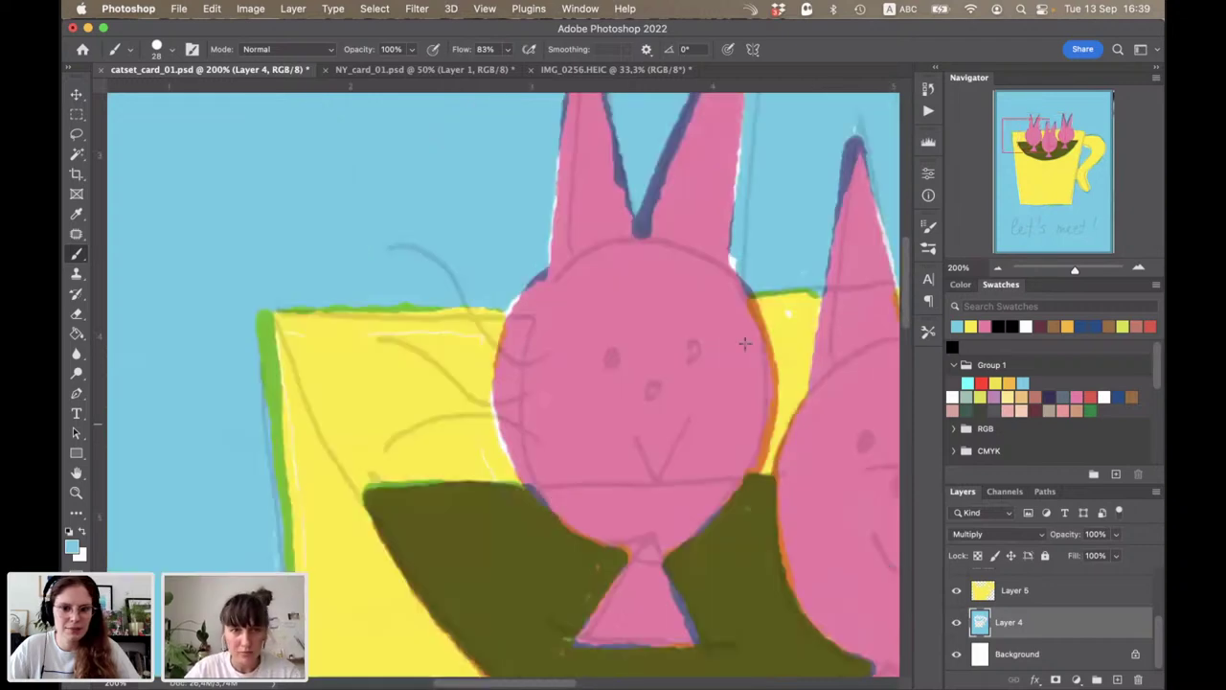
pyautogui.hscroll(3, 745, 342)
pyautogui.scroll(2, 745, 342)
# Step: Zoom out to 66.67%, centre the mug, and return to 100%
pyautogui.press('super+minus')
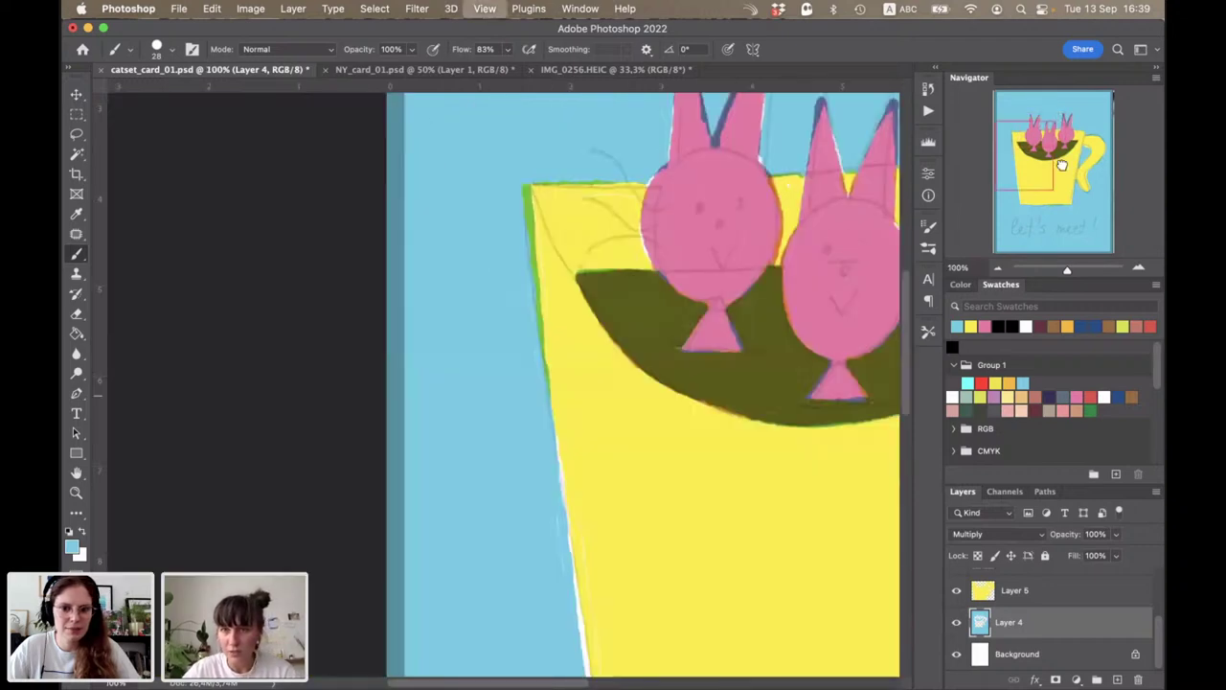
pyautogui.press('super+minus')
pyautogui.click(1061, 165)
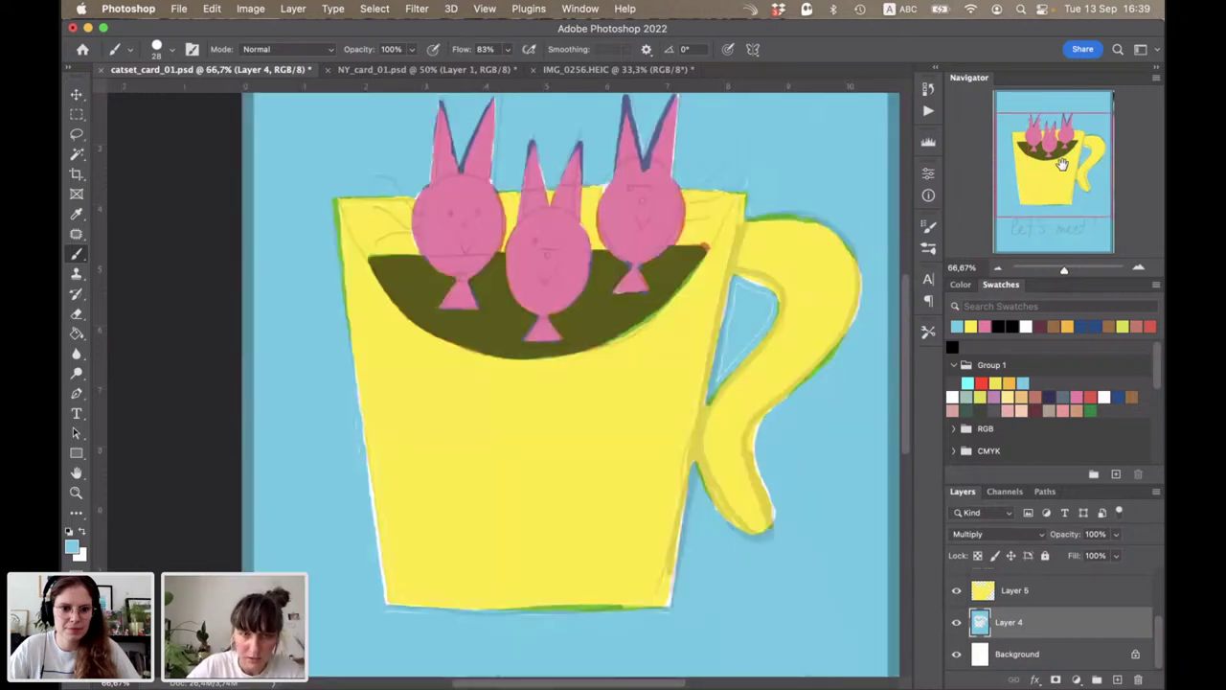
pyautogui.press('super+plus')
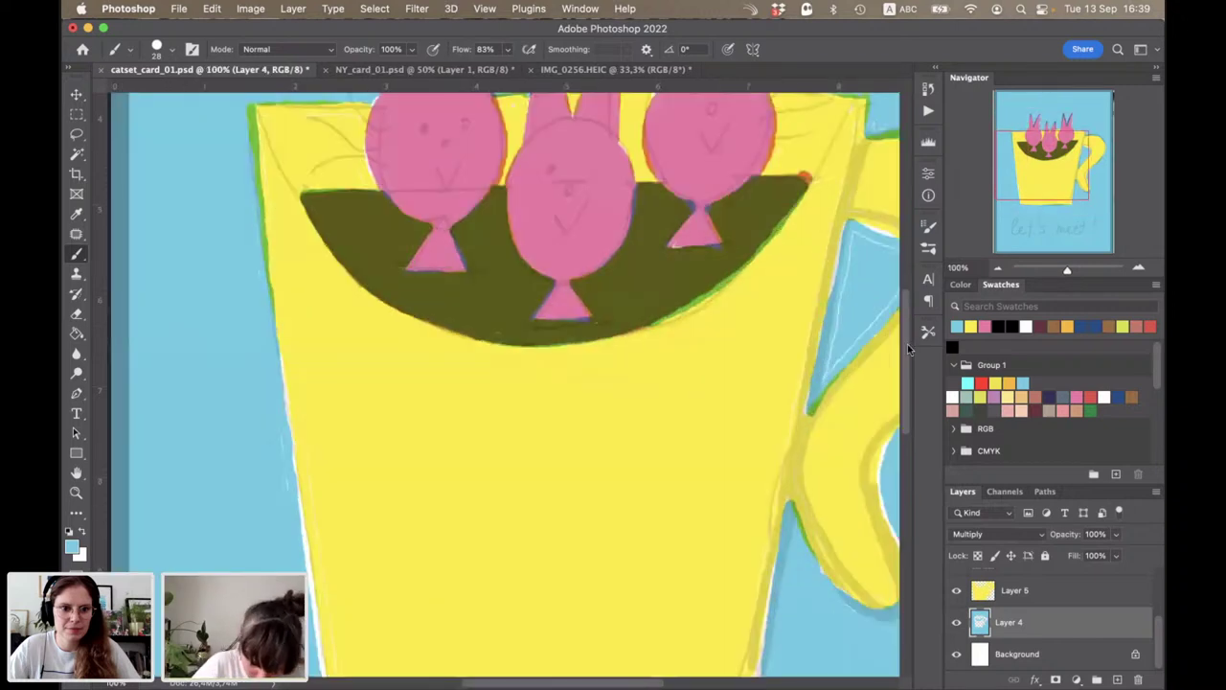
pyautogui.scroll(3, 909, 349)
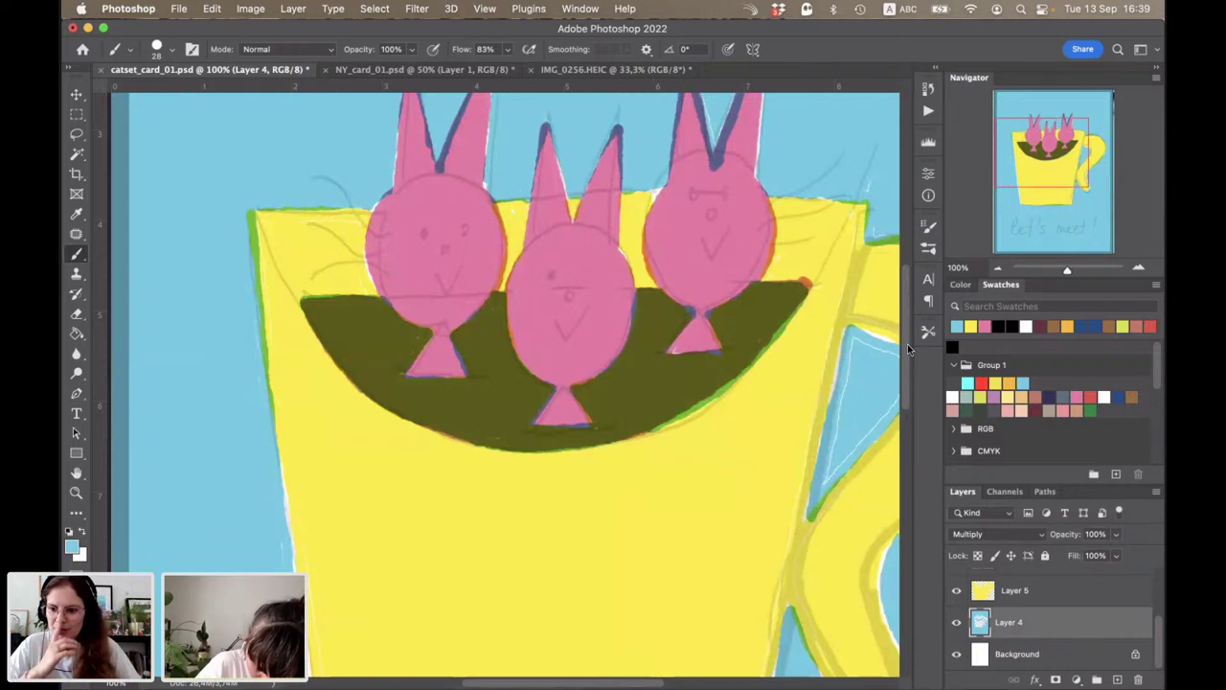
# Step: Set the brush size to 20 px and recentre the bunnies in view
pyautogui.rightClick(421, 230)
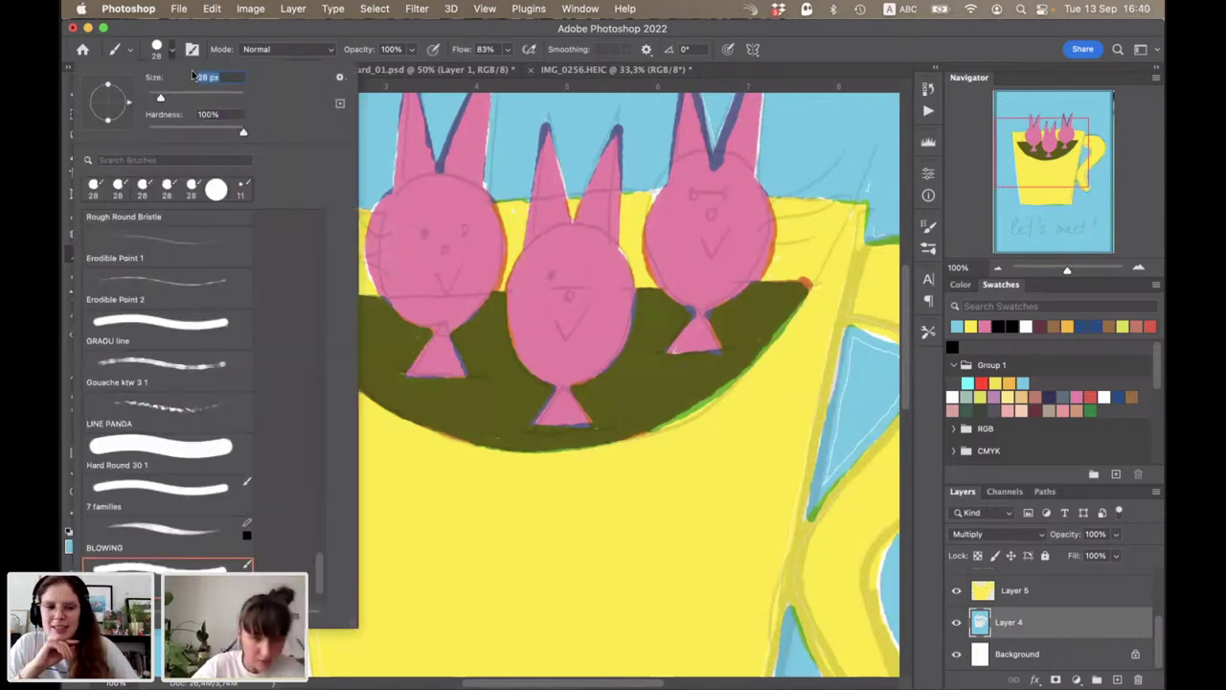
pyautogui.write('20')
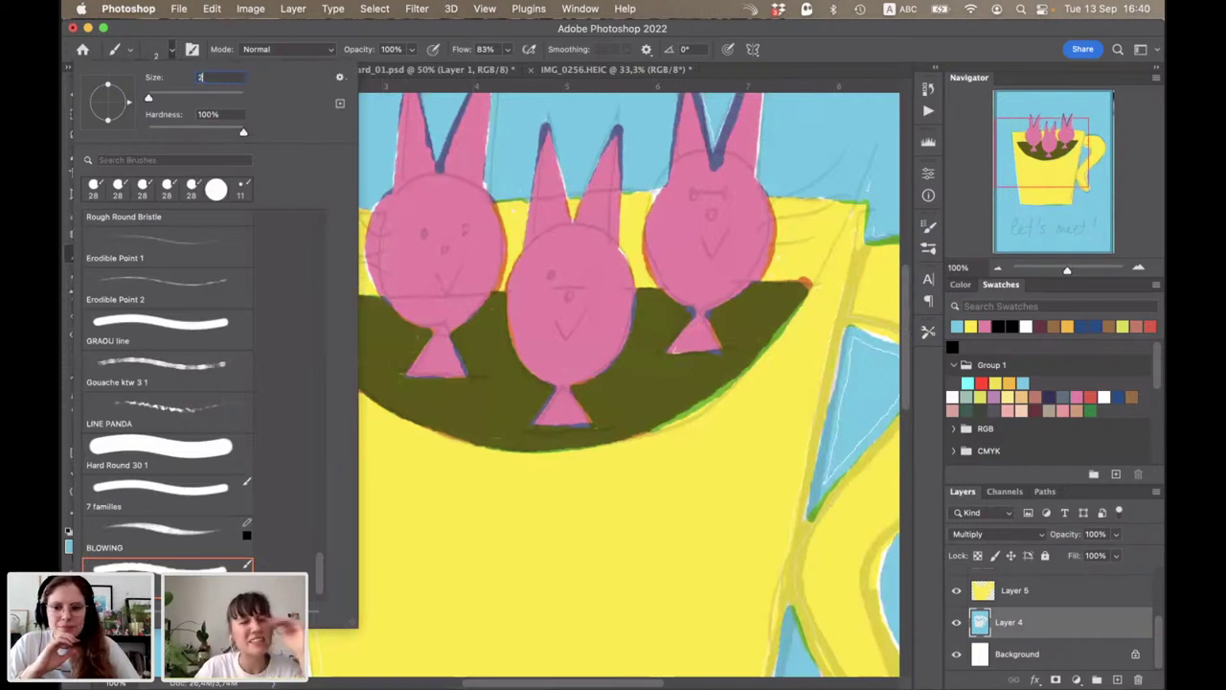
pyautogui.press('Return')
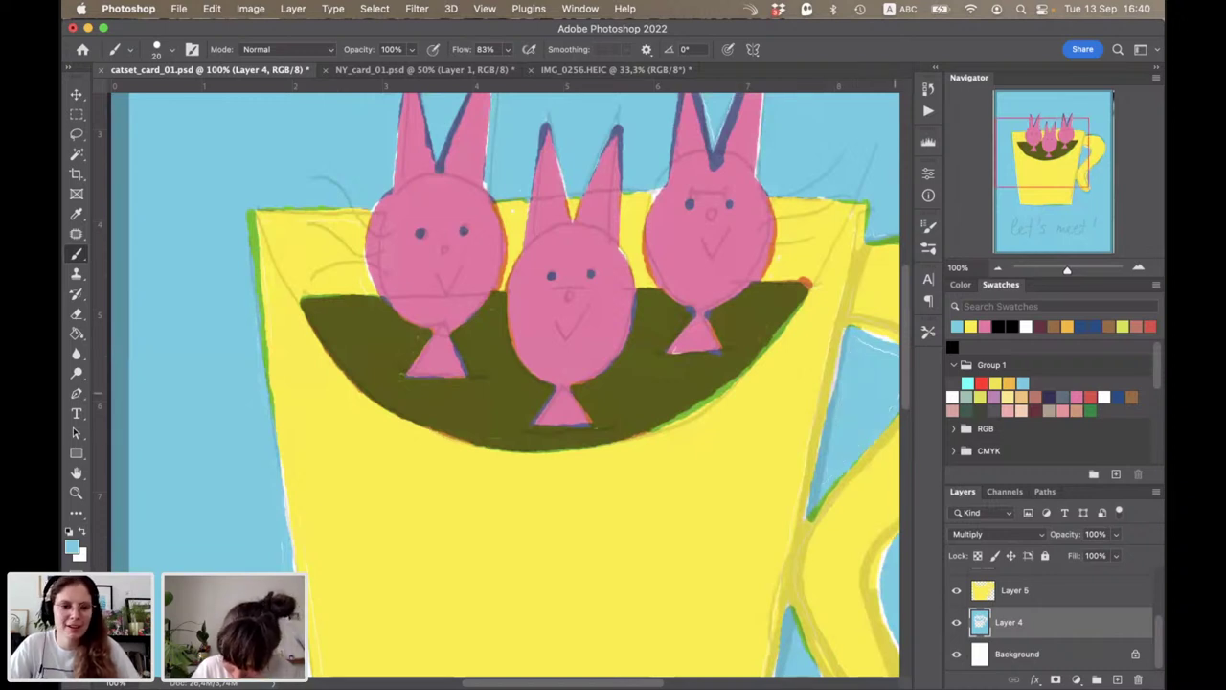
pyautogui.moveTo(896, 469); pyautogui.dragTo(695, 493)
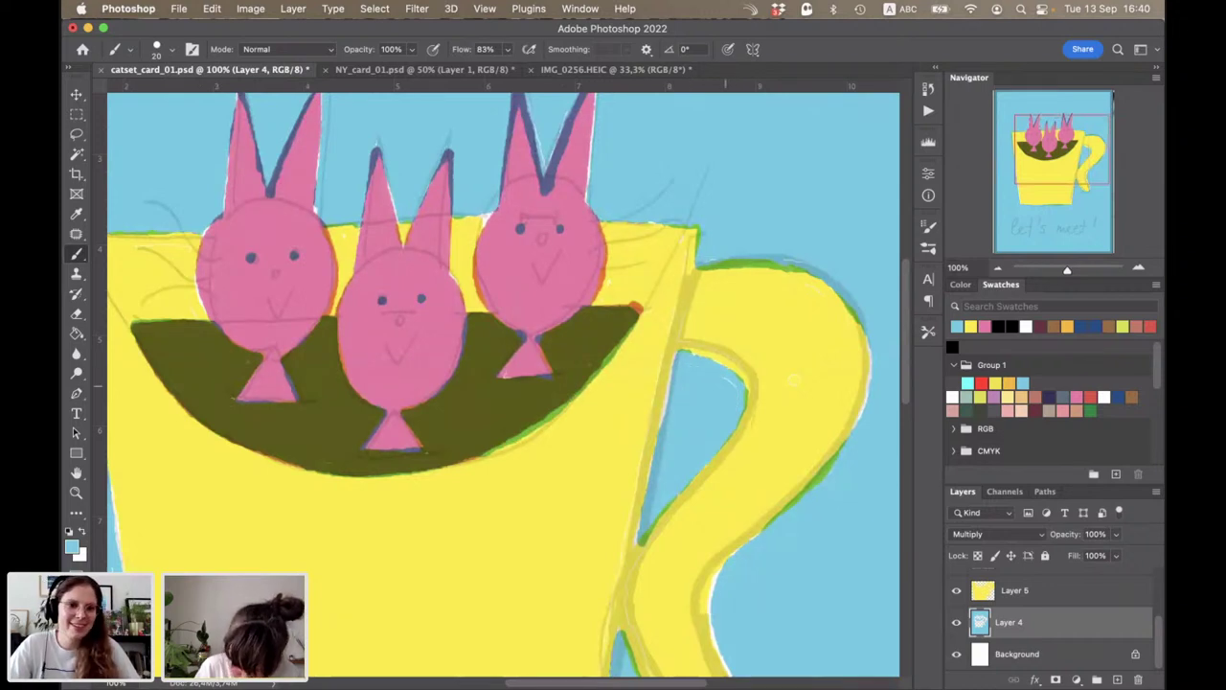
pyautogui.moveTo(714, 383)
pyautogui.mouseDown()
pyautogui.moveTo(862, 402)
pyautogui.moveTo(881, 421)
pyautogui.mouseUp()
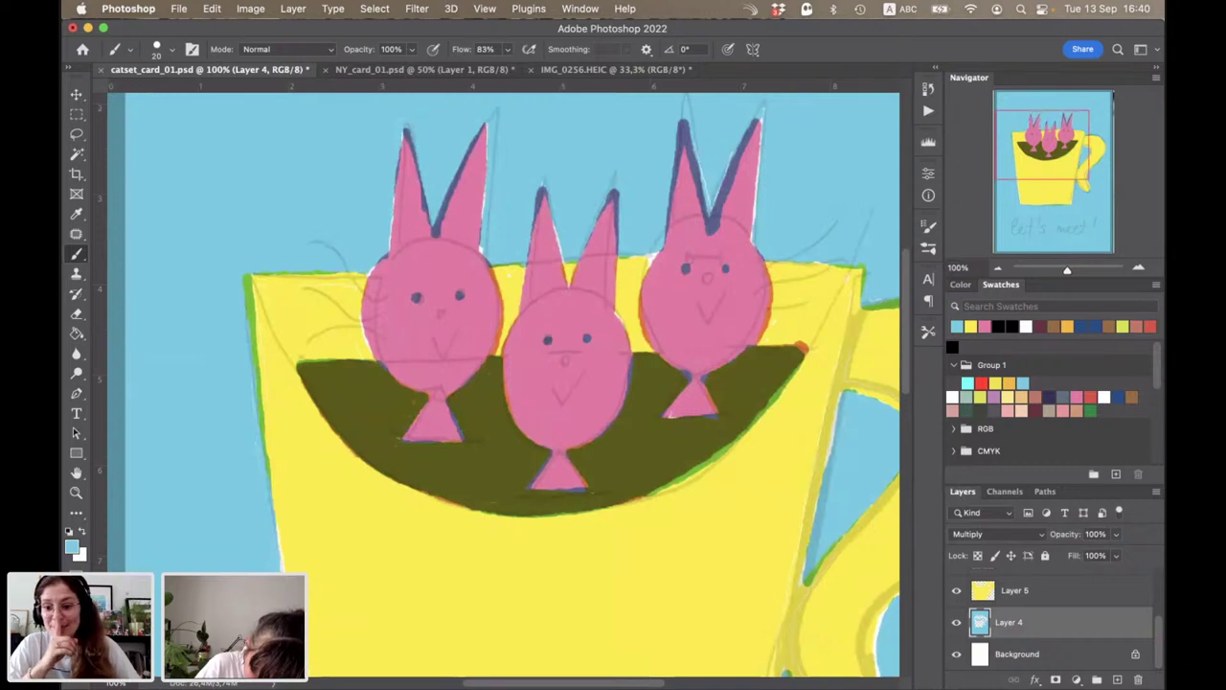
# Step: Paint V-shaped smiling mouths on the bunnies, undoing the middle bunny's stroke
pyautogui.moveTo(419, 335); pyautogui.dragTo(436, 356)
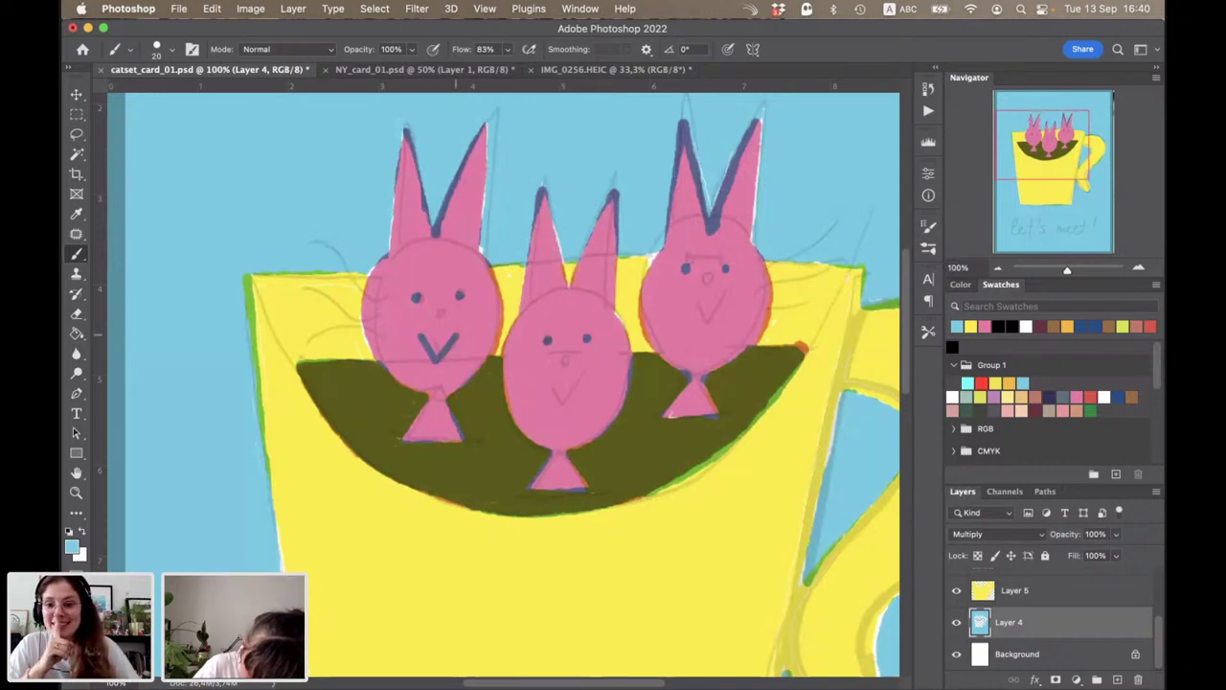
pyautogui.moveTo(546, 381)
pyautogui.mouseDown()
pyautogui.moveTo(564, 413)
pyautogui.moveTo(586, 385)
pyautogui.mouseUp()
pyautogui.hotkey('ctrl', 'z')
pyautogui.moveTo(686, 308)
pyautogui.mouseDown()
pyautogui.moveTo(705, 336)
pyautogui.moveTo(725, 310)
pyautogui.mouseUp()
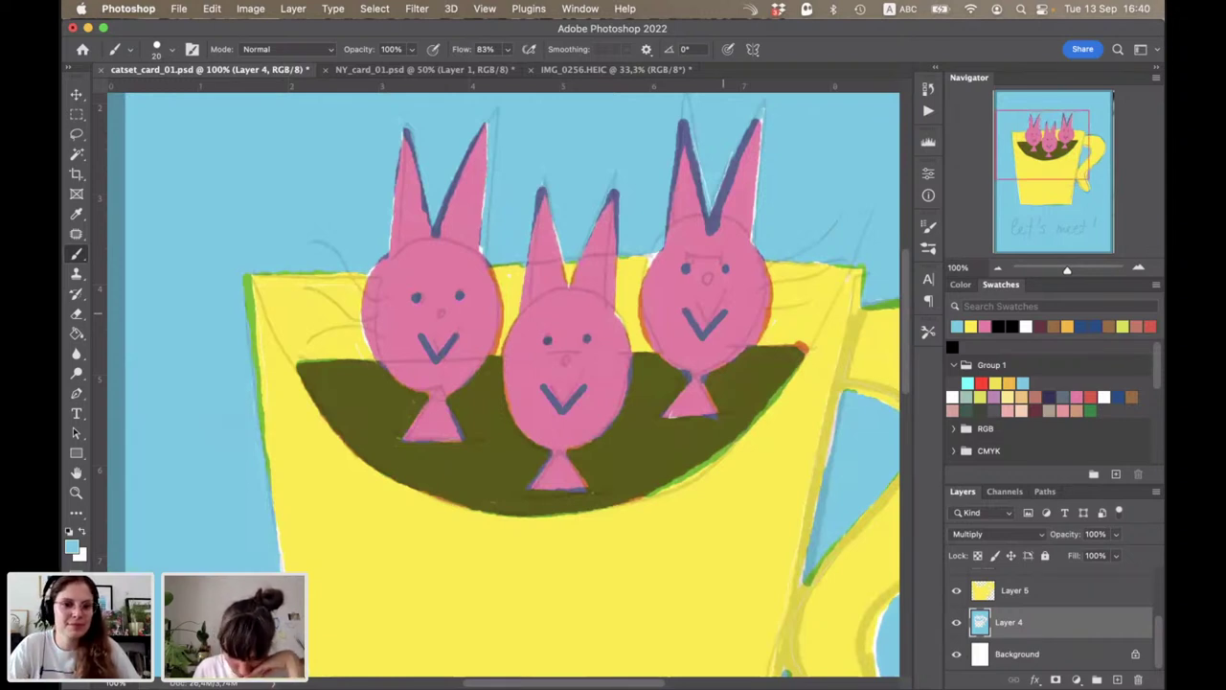
# Step: On Layer 6 with the brush Mode set to Clear, clear a nose spot in each bunny's face
pyautogui.scroll(1, 1053, 623)
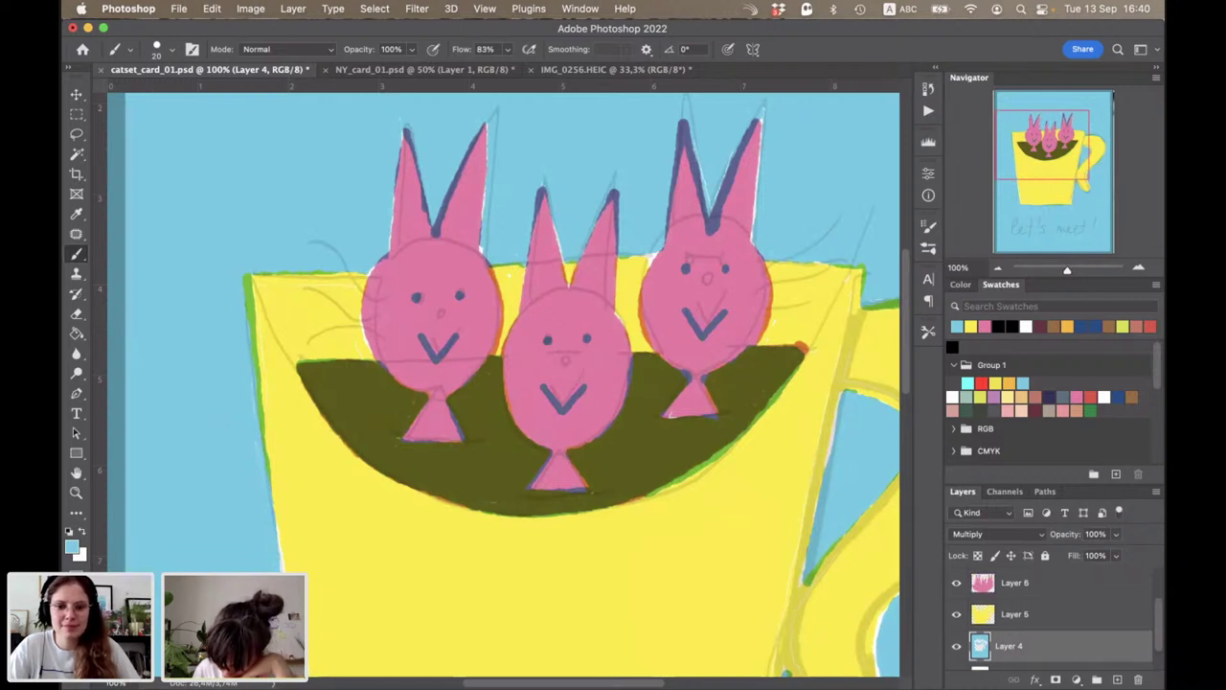
pyautogui.click(1016, 583)
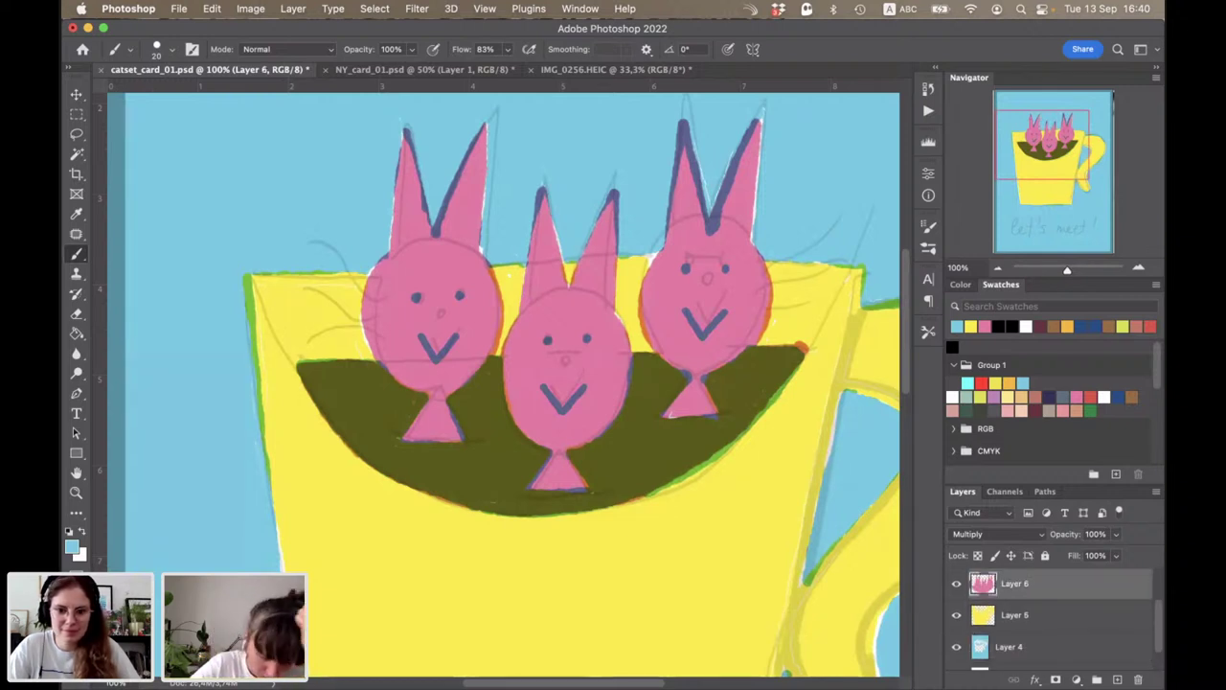
pyautogui.click(287, 49)
pyautogui.click(274, 88)
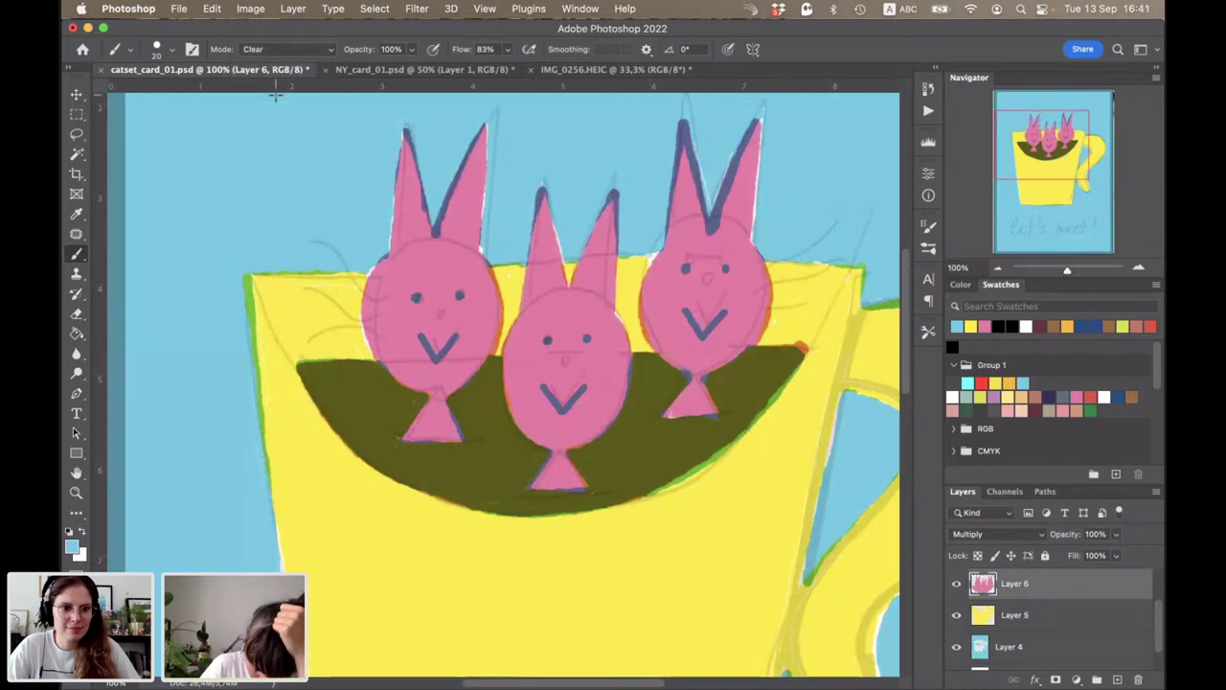
pyautogui.click(437, 318)
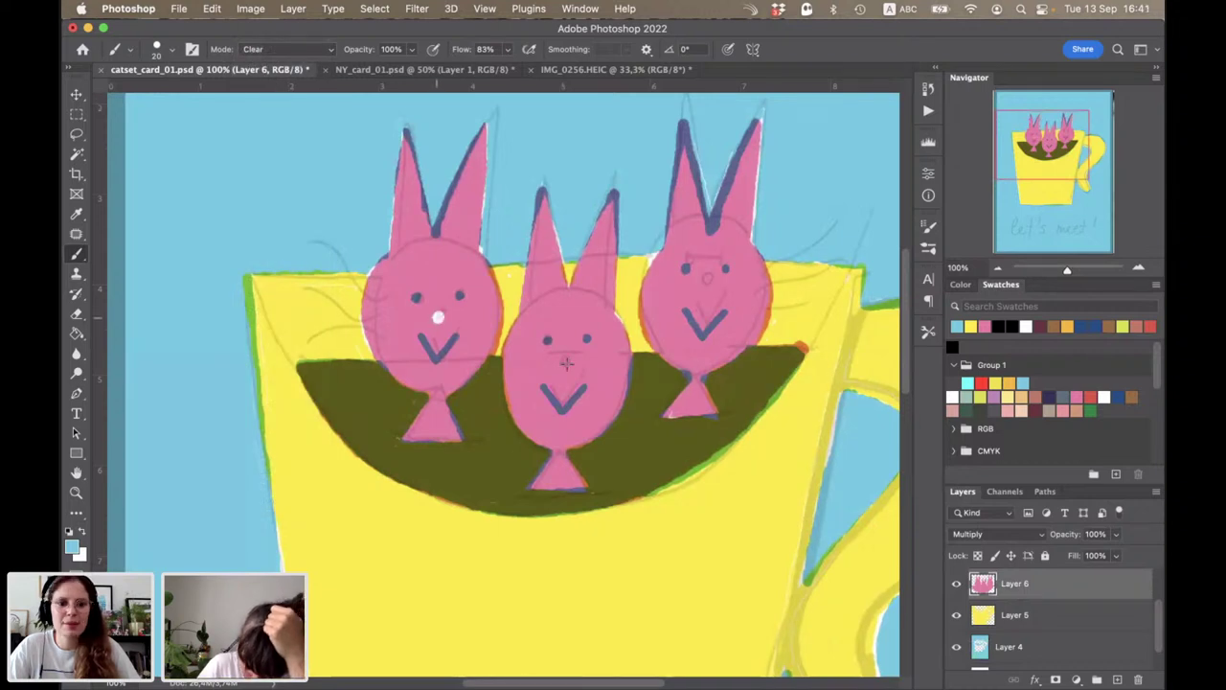
pyautogui.click(567, 366)
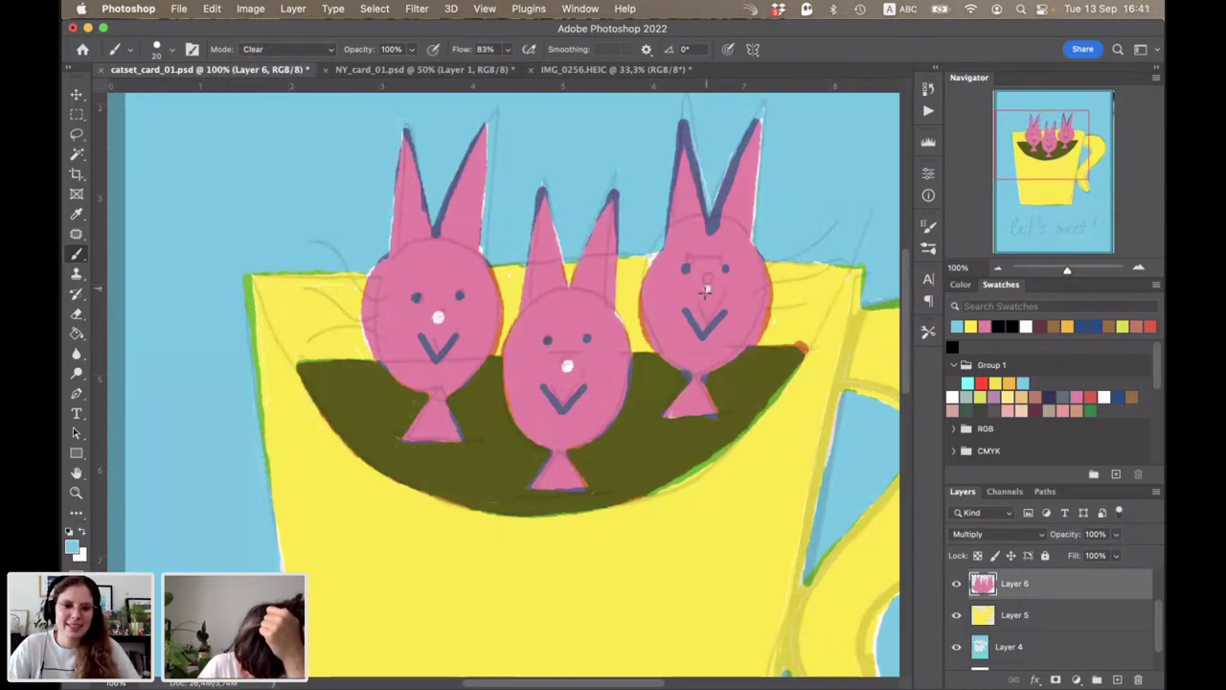
pyautogui.click(706, 290)
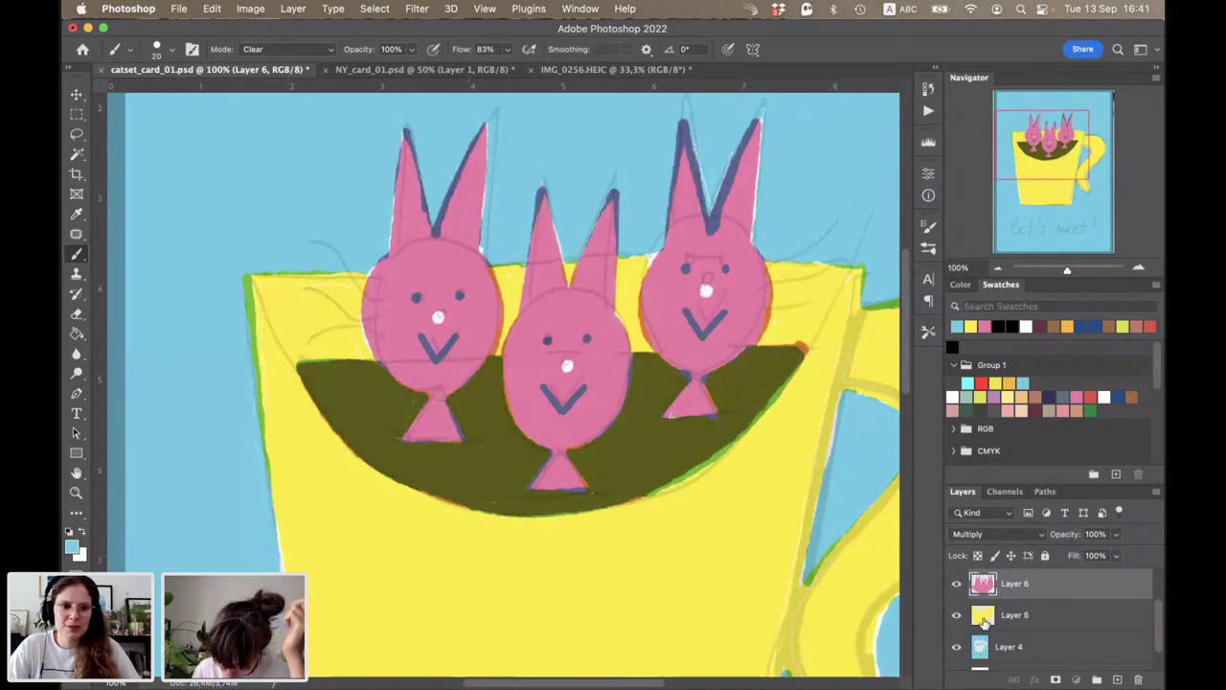
# Step: On Layer 5 with yellow in Normal mode, paint a nose dot on each bunny
pyautogui.click(985, 623)
pyautogui.click(970, 326)
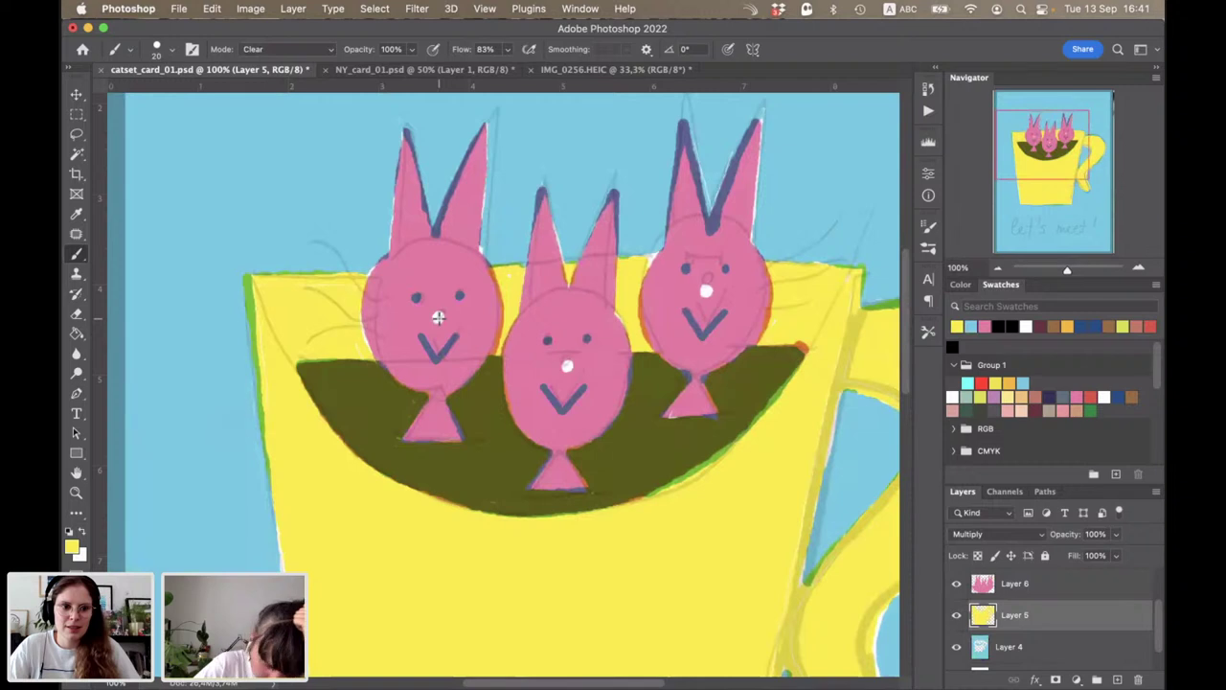
pyautogui.click(438, 317)
pyautogui.click(287, 49)
pyautogui.click(299, 14)
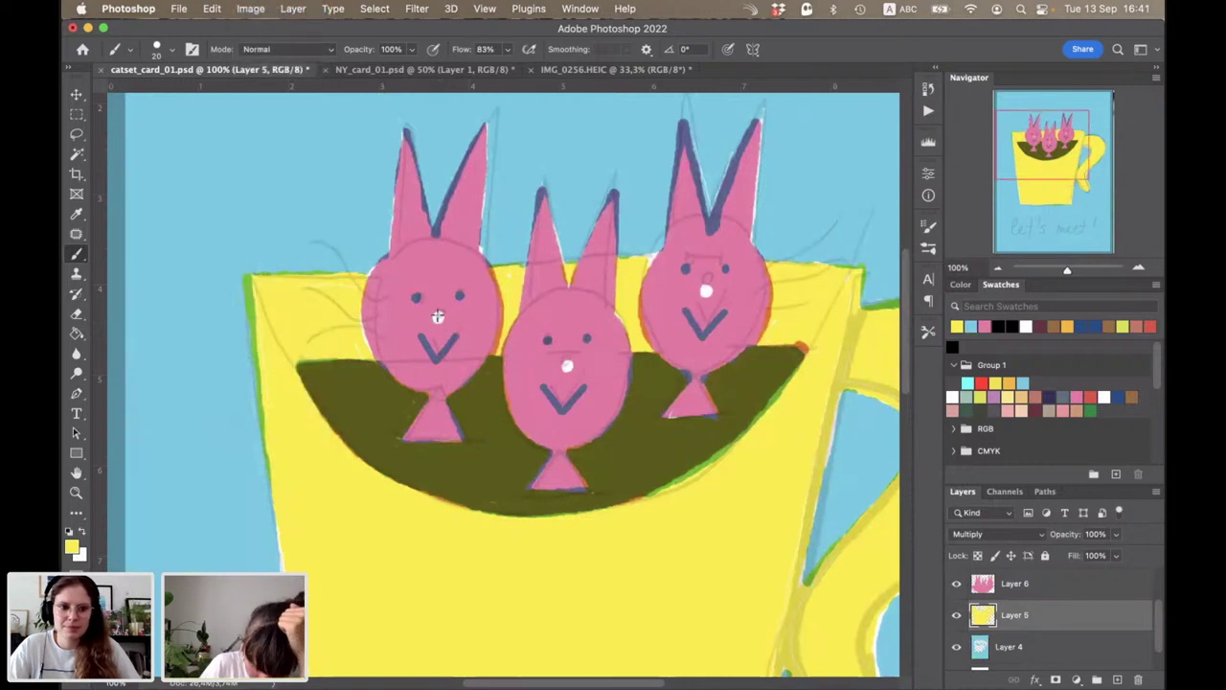
pyautogui.click(438, 317)
pyautogui.click(567, 366)
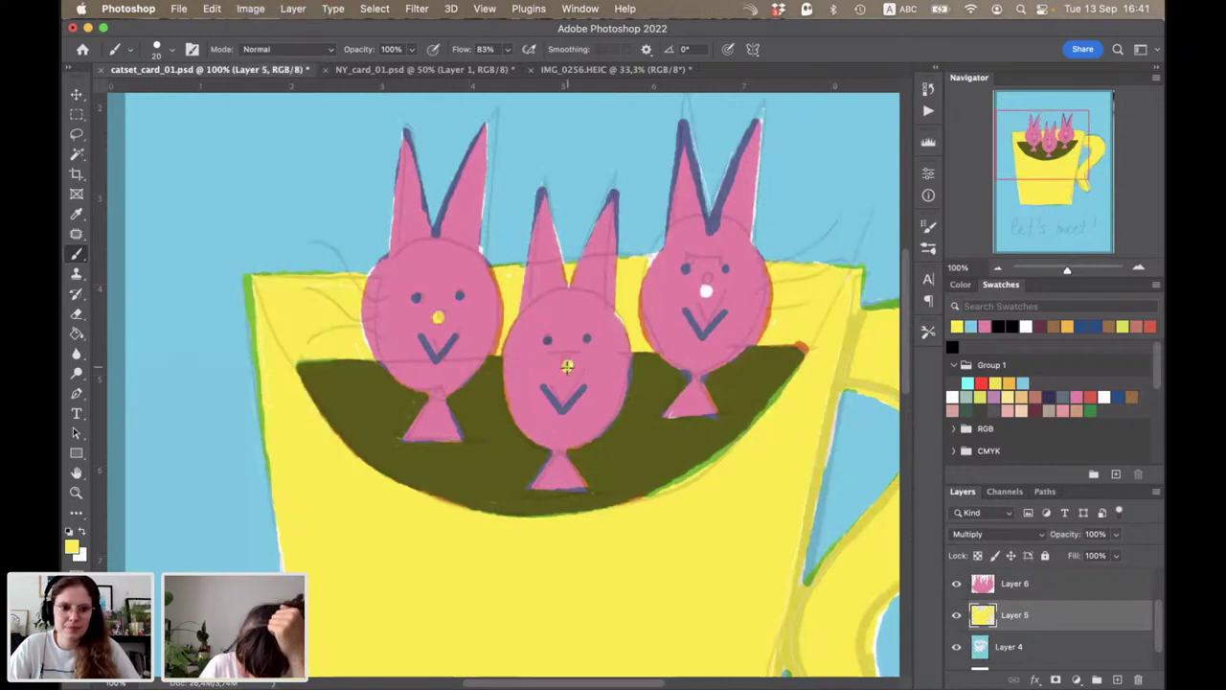
pyautogui.click(705, 291)
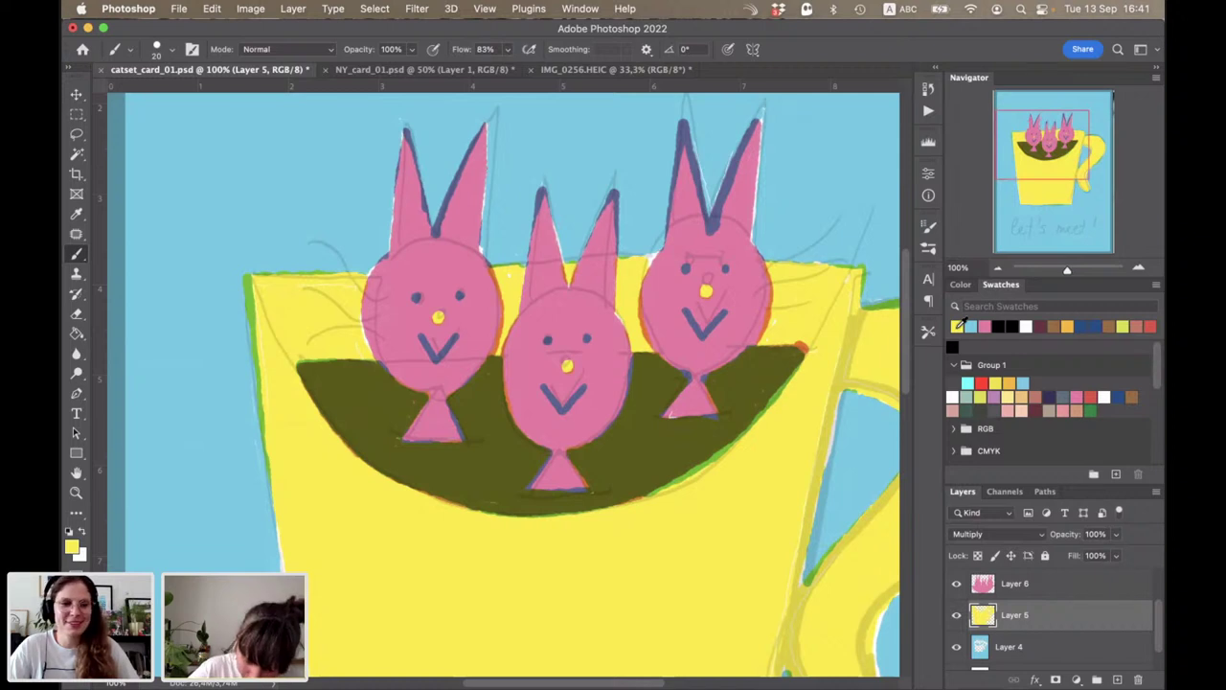
# Step: Brush yellow on Multiply Layer 5 inside the bunnies' ears to turn them orange
pyautogui.moveTo(603, 235)
pyautogui.mouseDown()
pyautogui.moveTo(589, 287)
pyautogui.moveTo(603, 230)
pyautogui.mouseUp()
pyautogui.moveTo(541, 268)
pyautogui.mouseDown()
pyautogui.moveTo(541, 247)
pyautogui.moveTo(550, 292)
pyautogui.moveTo(554, 263)
pyautogui.mouseUp()
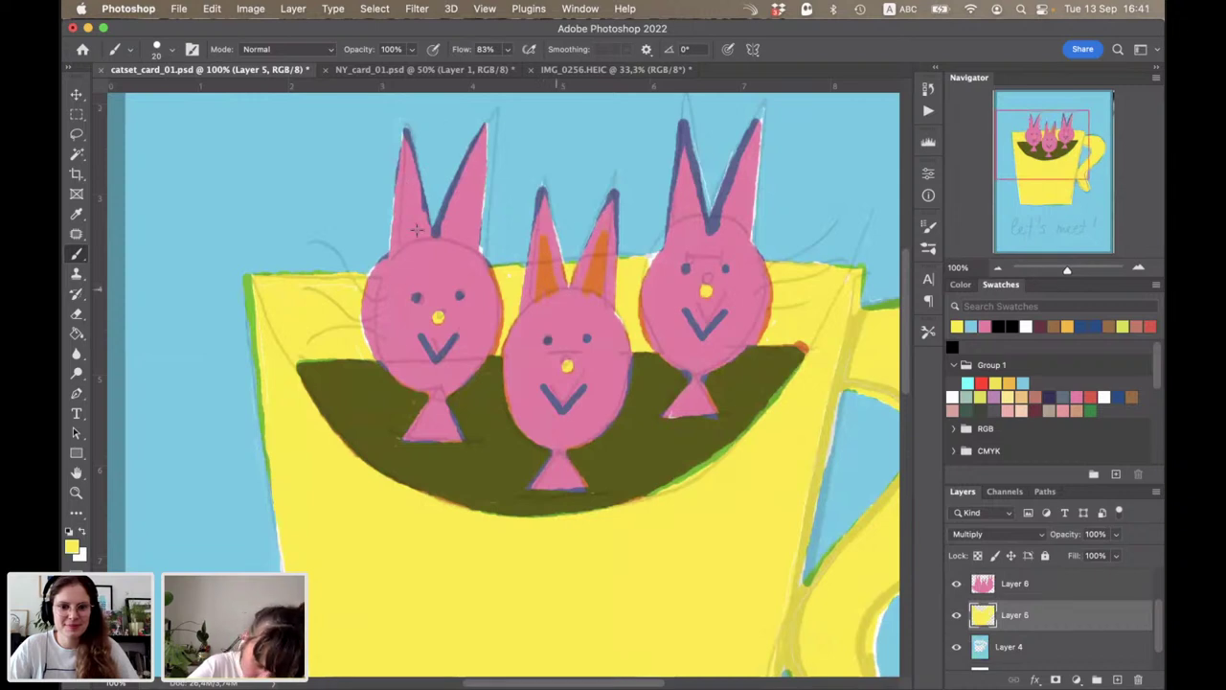
pyautogui.moveTo(417, 229)
pyautogui.mouseDown()
pyautogui.moveTo(407, 187)
pyautogui.moveTo(456, 245)
pyautogui.mouseUp()
pyautogui.moveTo(741, 221); pyautogui.dragTo(698, 238)
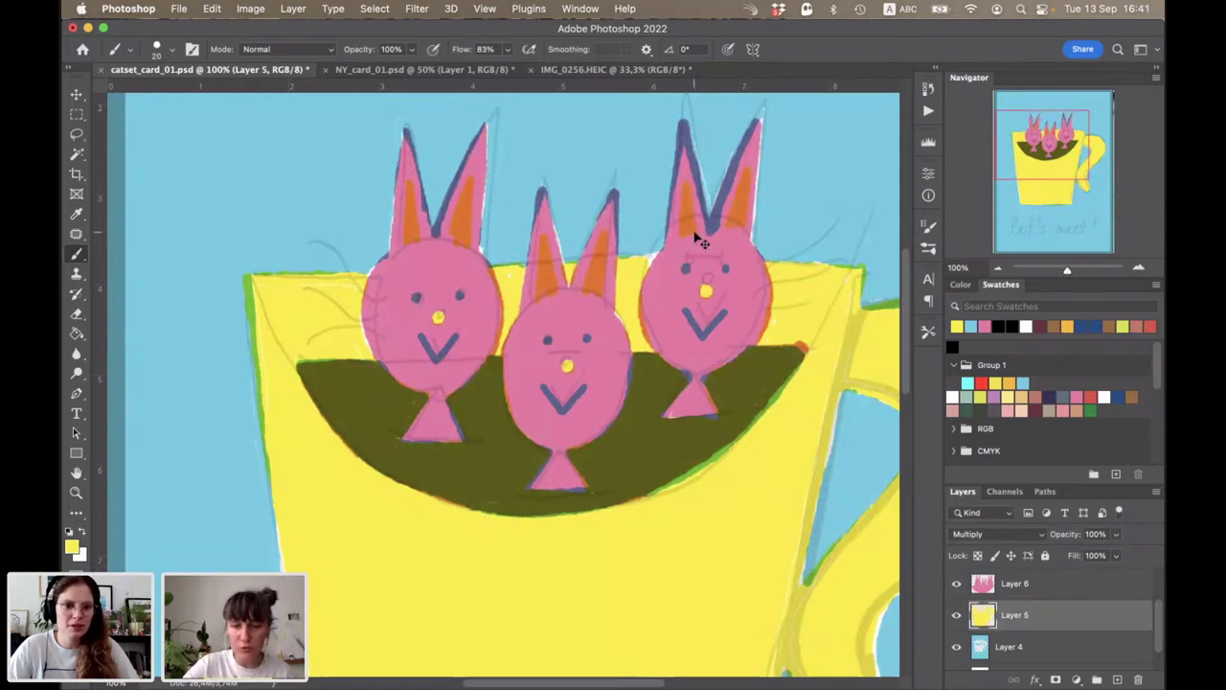
pyautogui.press('super+minus')
pyautogui.press('super+minus')
pyautogui.press('super+minus')
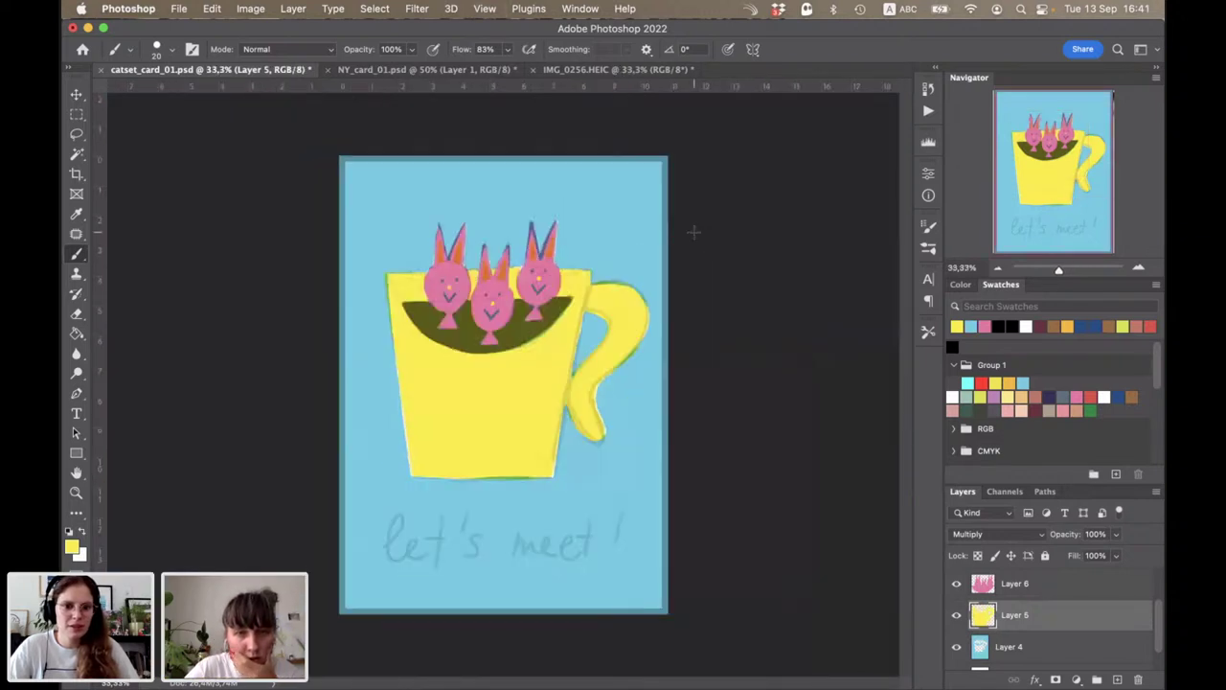
pyautogui.press('super+minus')
# Step: Hide the sketch layer, Layer 3, and zoom back in to 100% on the cup
pyautogui.scroll(2, 955, 620)
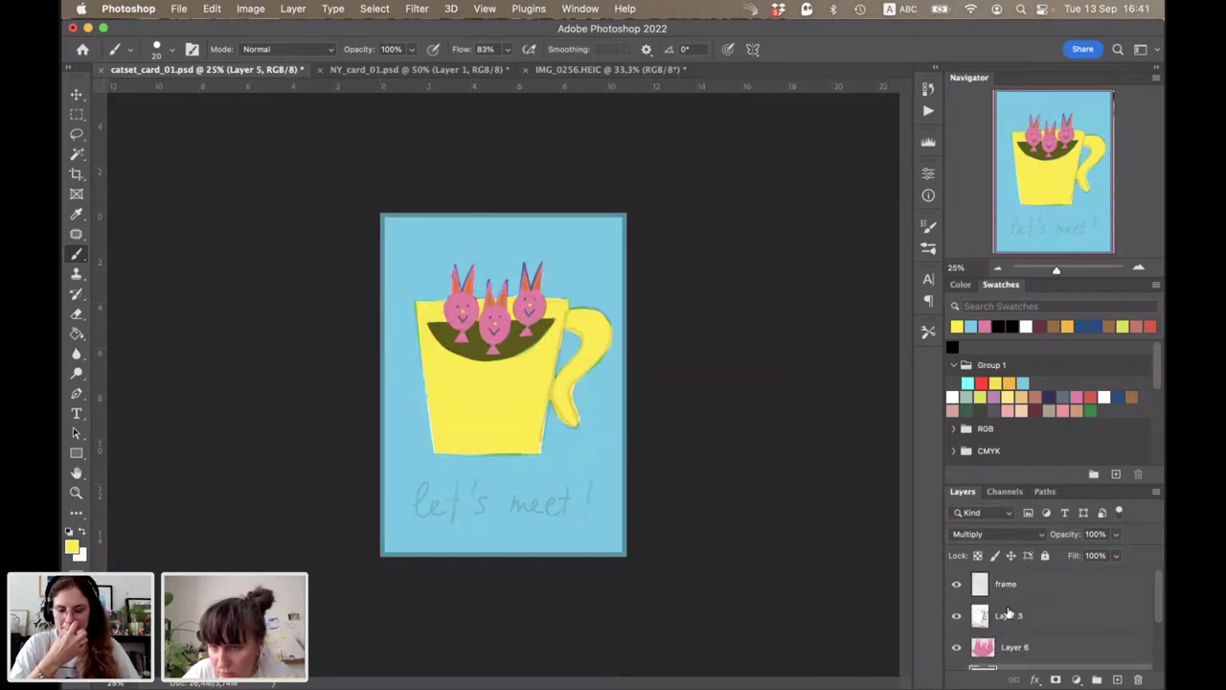
pyautogui.click(957, 617)
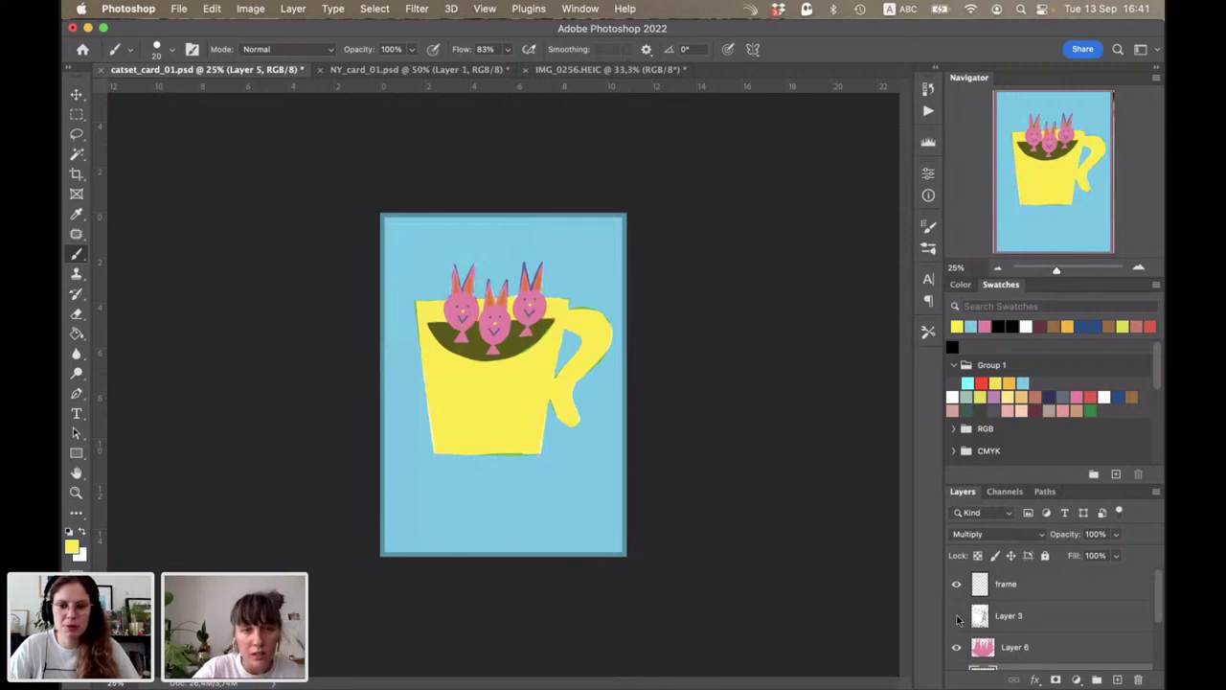
pyautogui.press('super+plus')
pyautogui.press('super+plus')
pyautogui.press('super+plus')
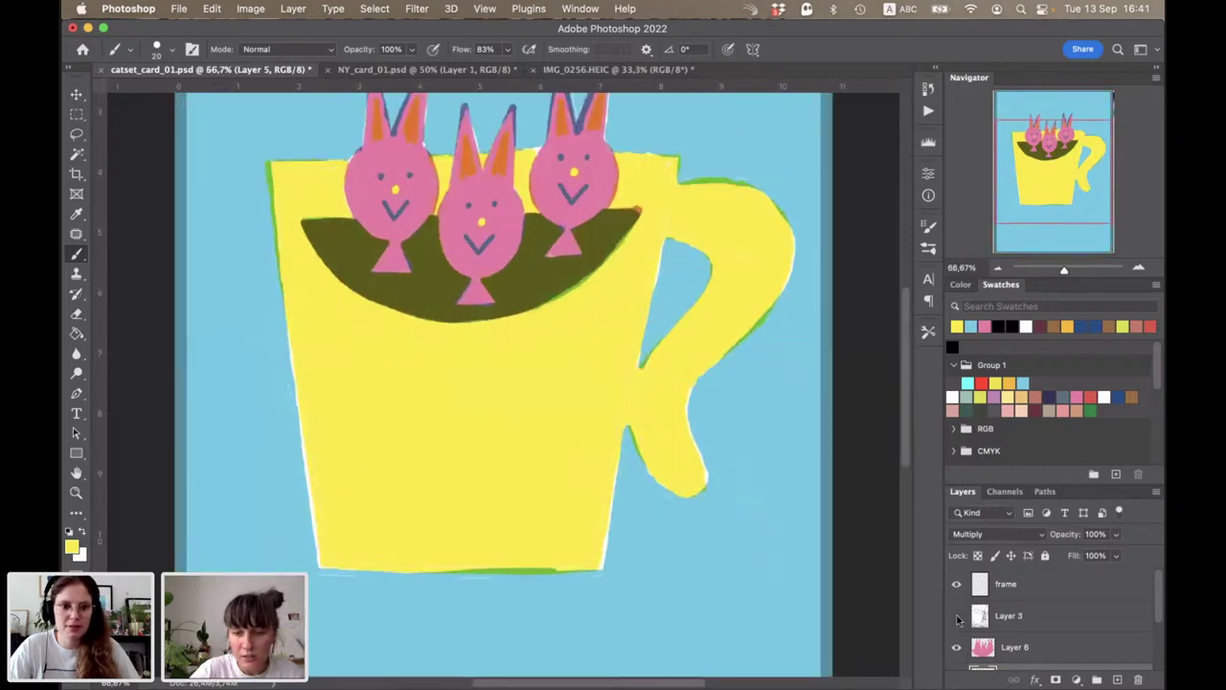
pyautogui.press('super+plus')
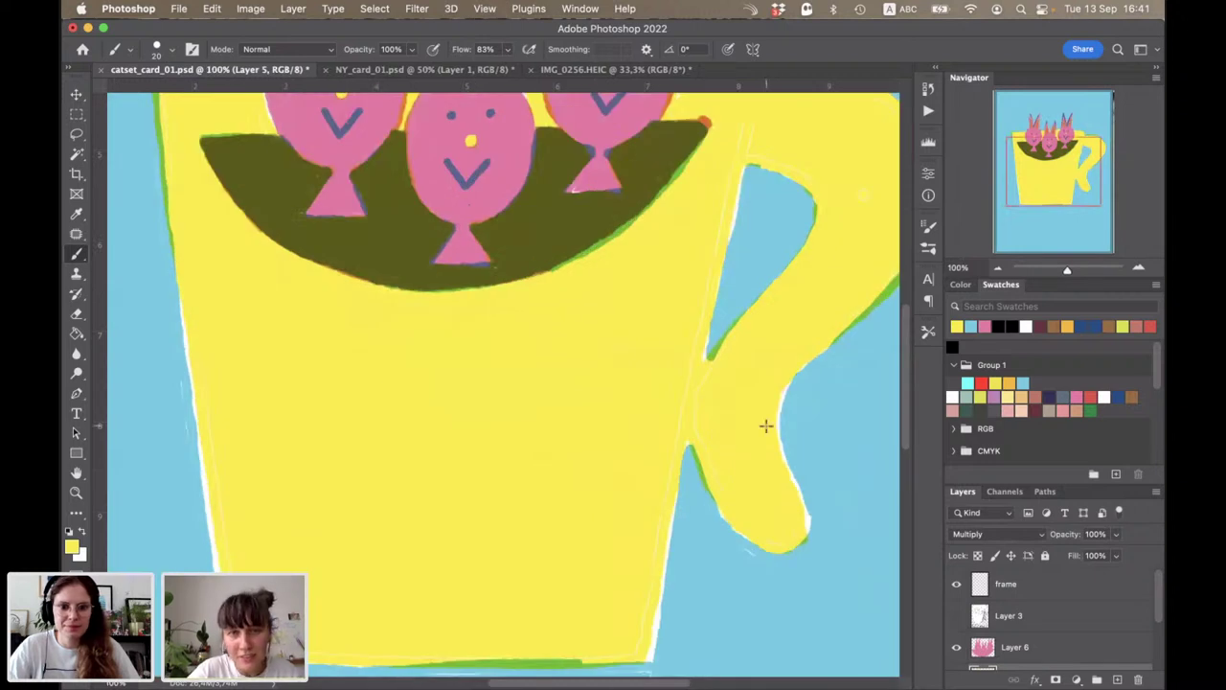
pyautogui.scroll(5, 765, 426)
pyautogui.hscroll(-3, 765, 425)
pyautogui.hscroll(-2, 766, 426)
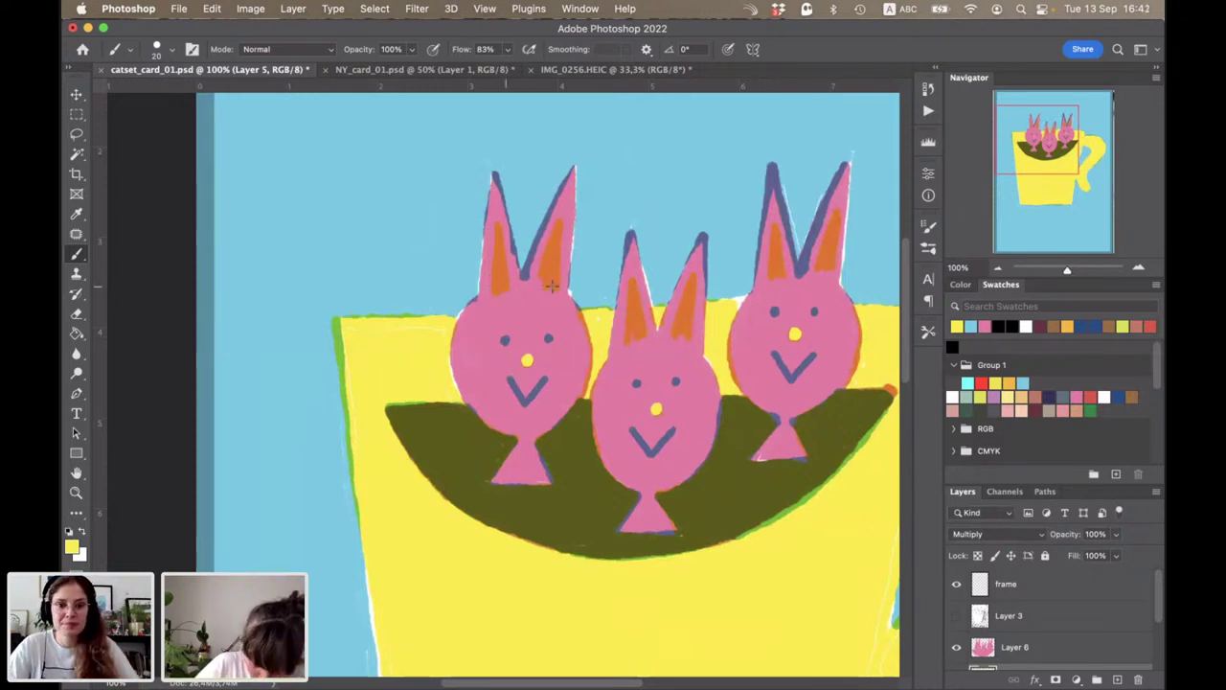
# Step: Set the brush Mode to Clear, then back to Normal
pyautogui.click(283, 46)
pyautogui.click(274, 91)
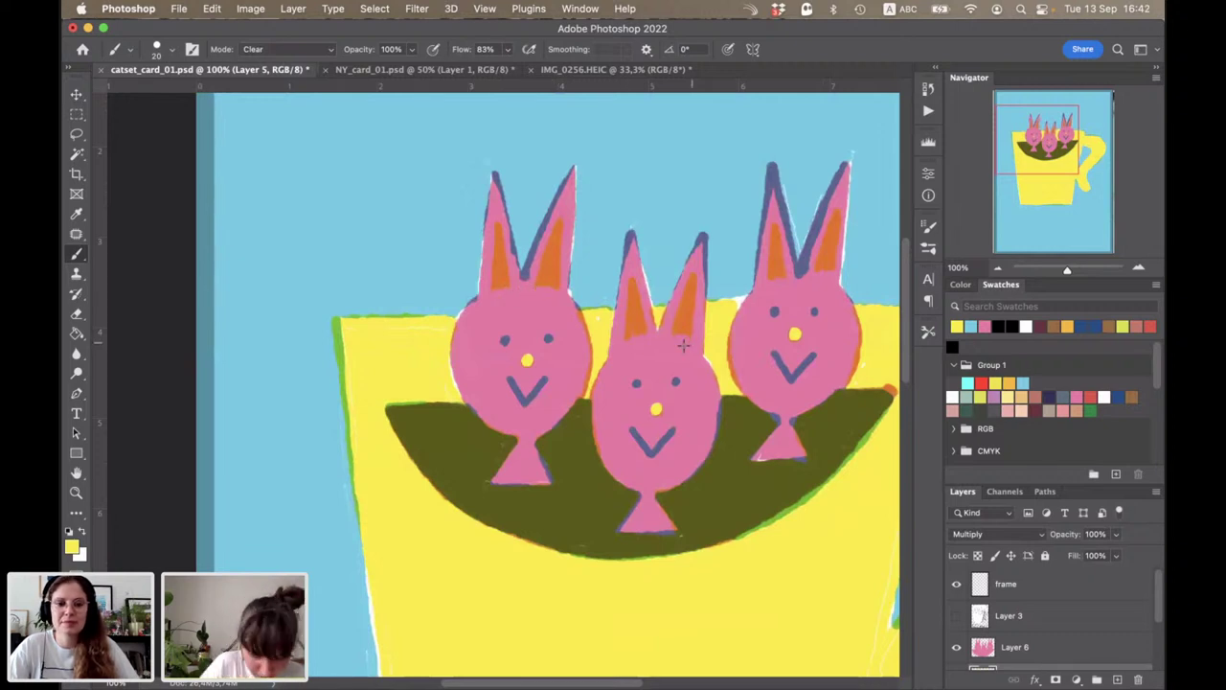
pyautogui.click(276, 50)
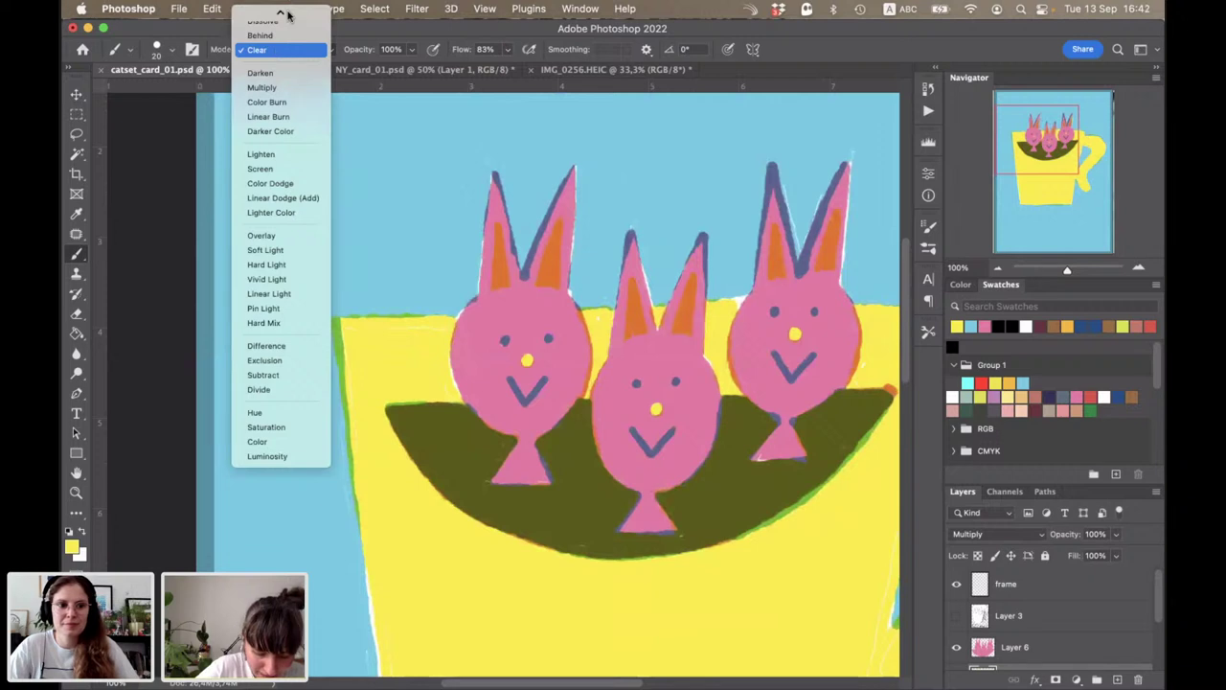
pyautogui.click(288, 16)
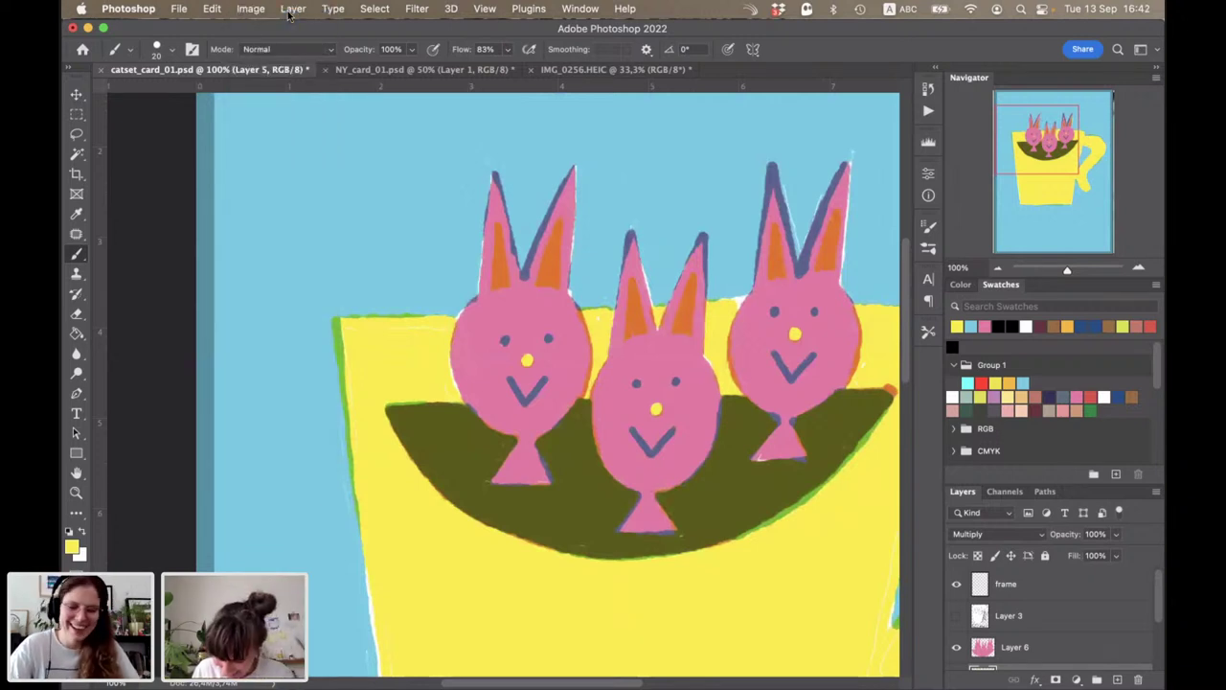
pyautogui.scroll(-2, 1153, 642)
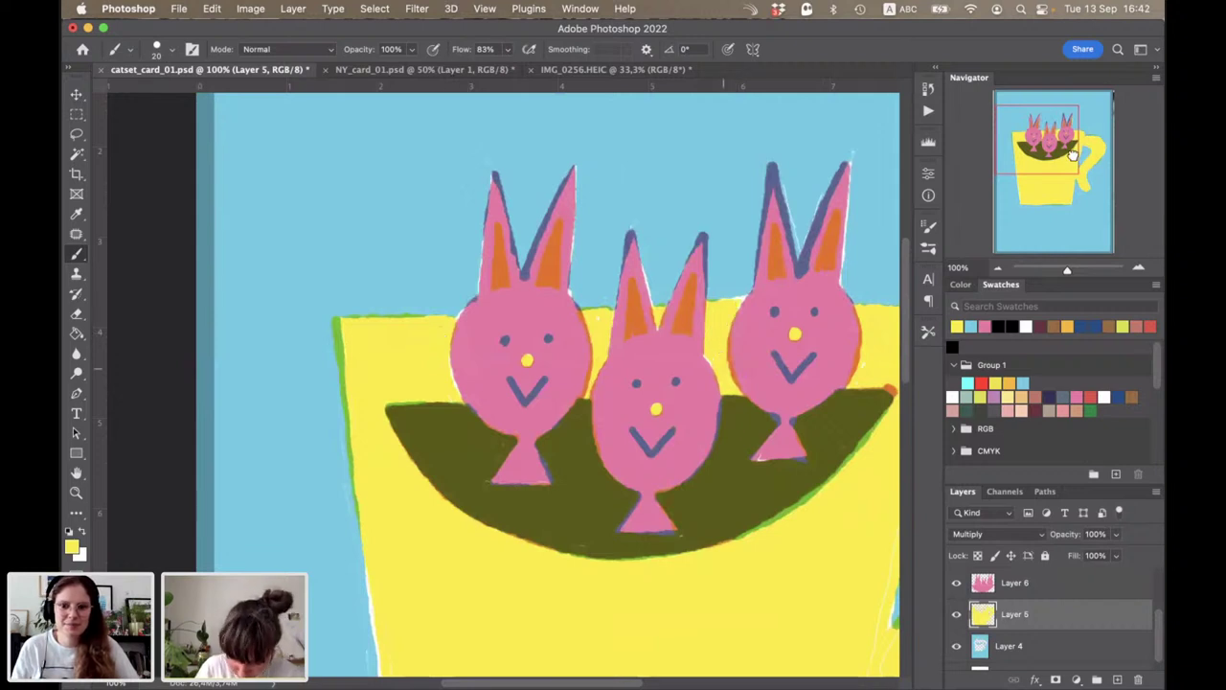
# Step: Pan around the cup and bowl, then make the sketch layer, Layer 3, visible again
pyautogui.moveTo(1066, 155); pyautogui.dragTo(1074, 157)
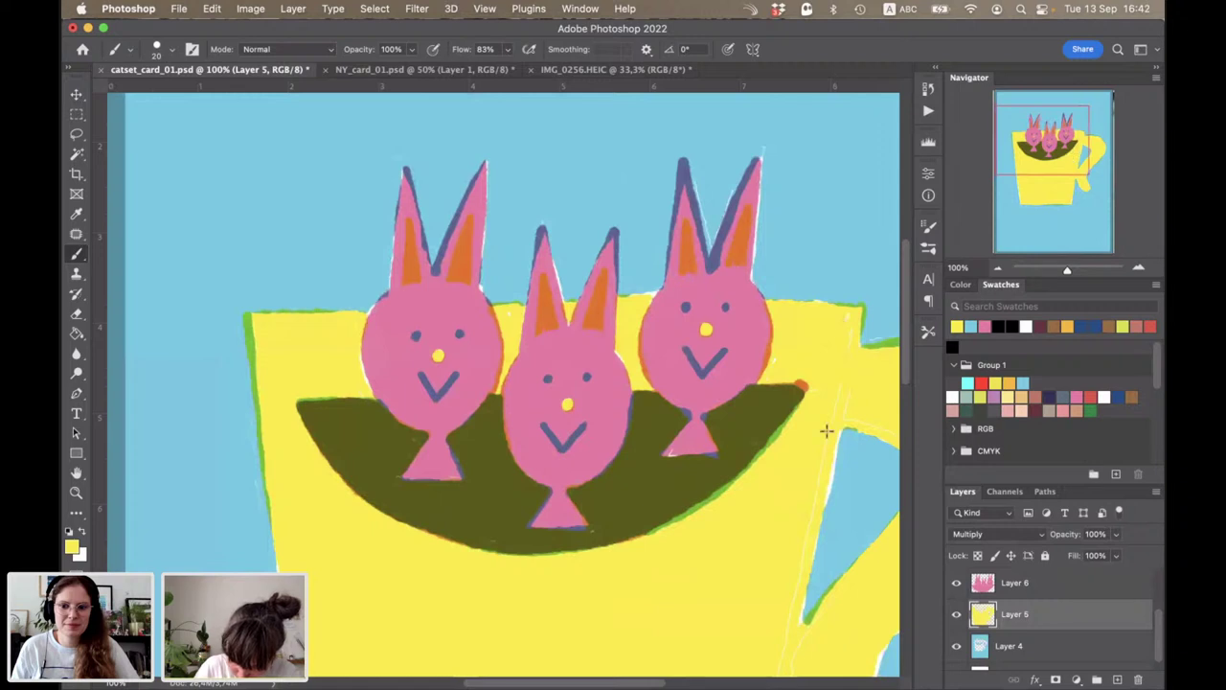
pyautogui.hscroll(5, 827, 431)
pyautogui.scroll(-2, 827, 431)
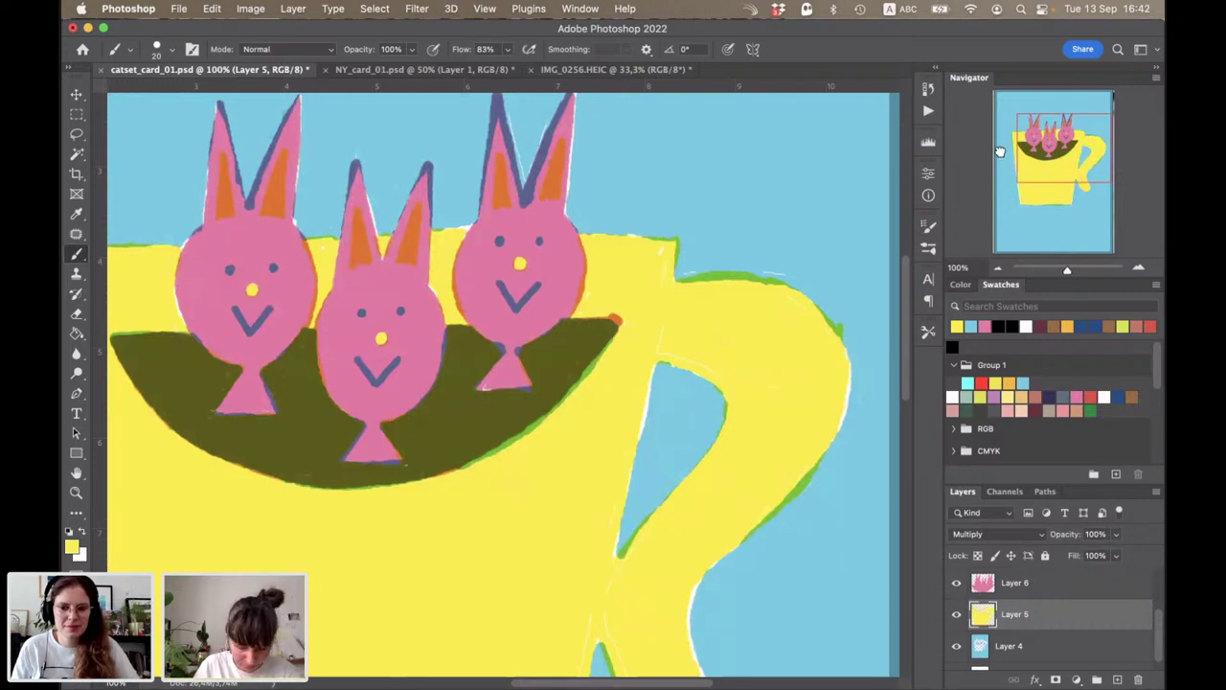
pyautogui.moveTo(999, 152); pyautogui.dragTo(996, 155)
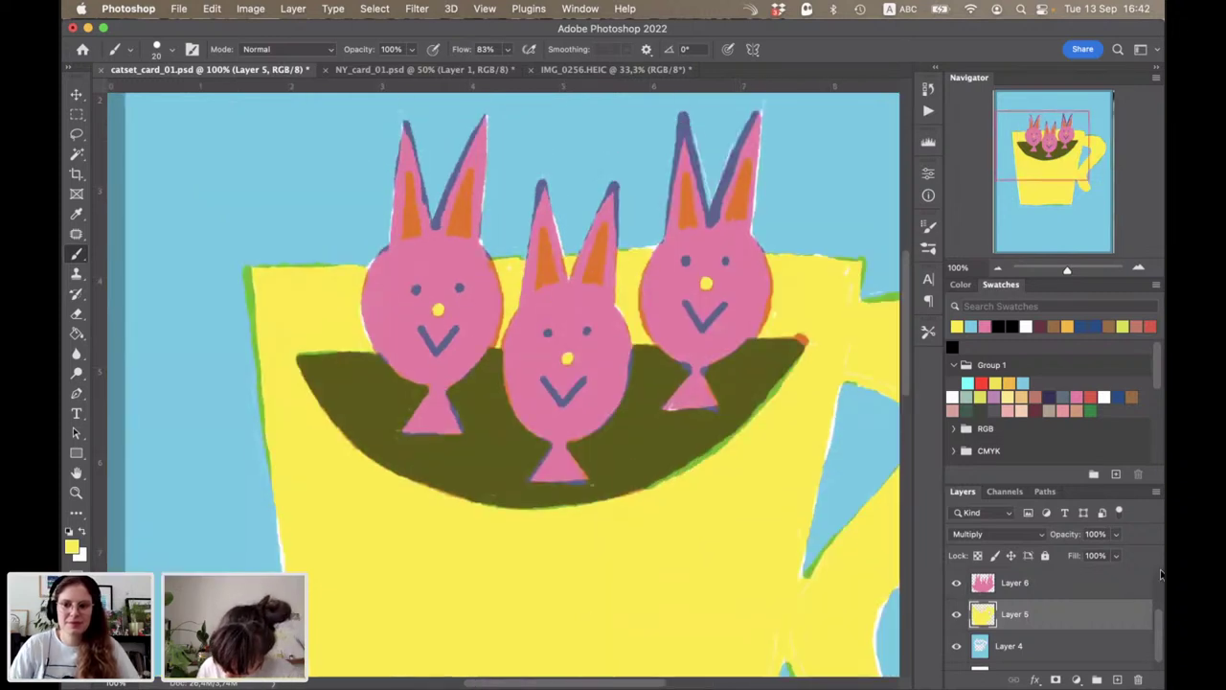
pyautogui.scroll(2, 1158, 571)
pyautogui.click(956, 618)
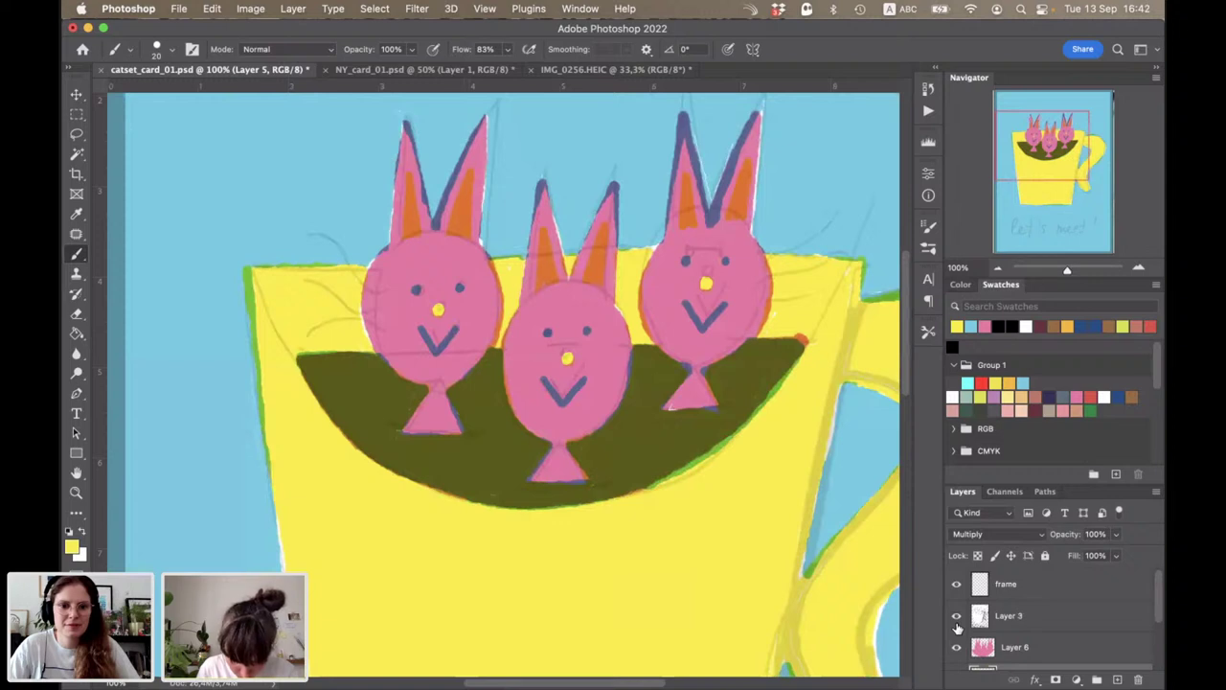
# Step: Make Layer 6, the pink bunnies' layer, the active layer
pyautogui.moveTo(1050, 143); pyautogui.dragTo(1051, 140)
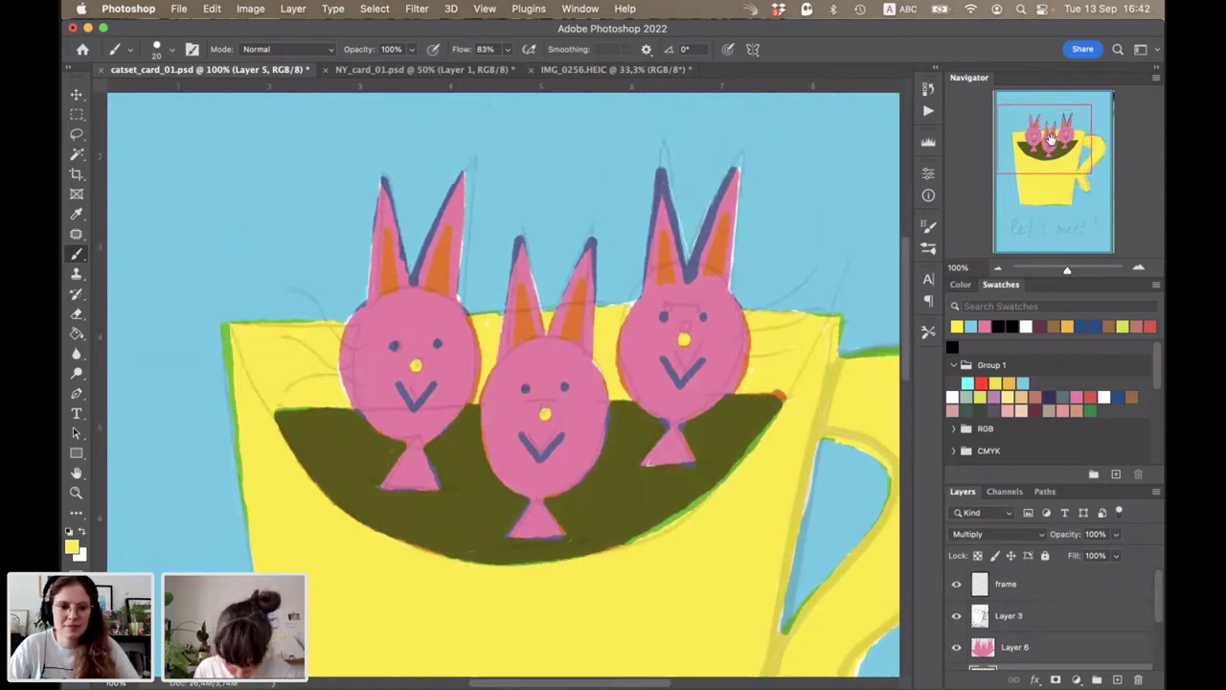
pyautogui.scroll(-1, 1157, 608)
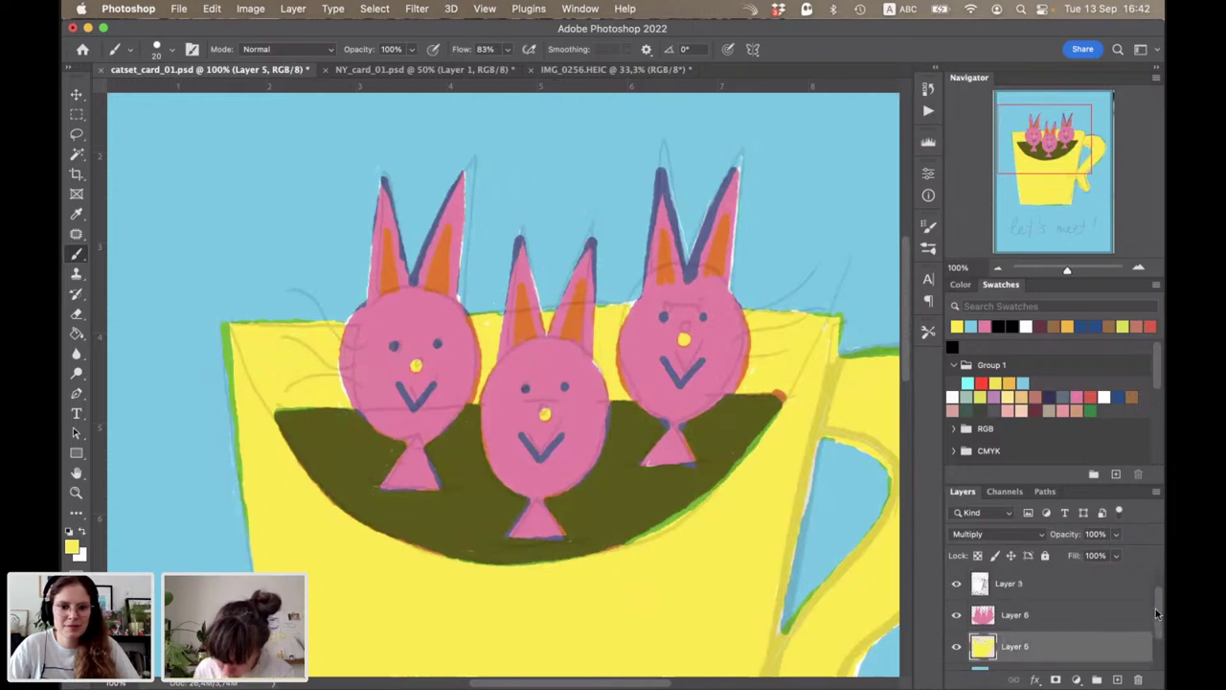
pyautogui.scroll(-1, 1154, 627)
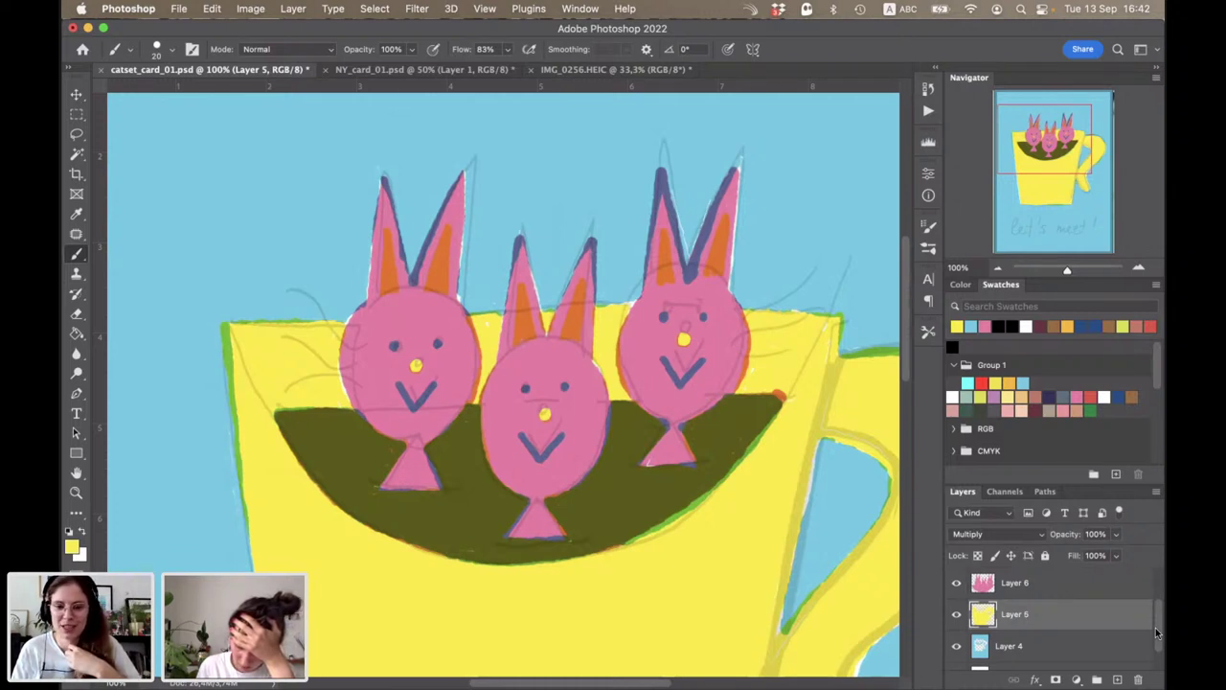
pyautogui.click(985, 584)
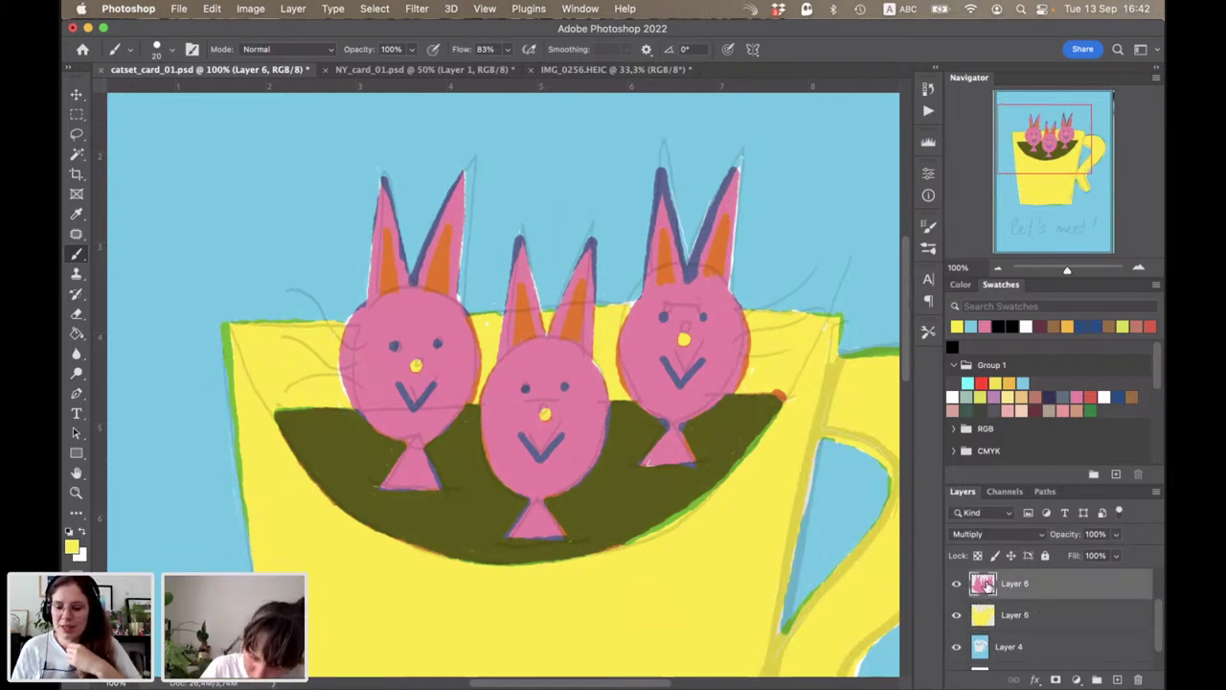
# Step: Keep the brush mode at Normal, pick pink, and paint three whiskers beside the right bunny
pyautogui.moveTo(734, 326); pyautogui.dragTo(743, 314)
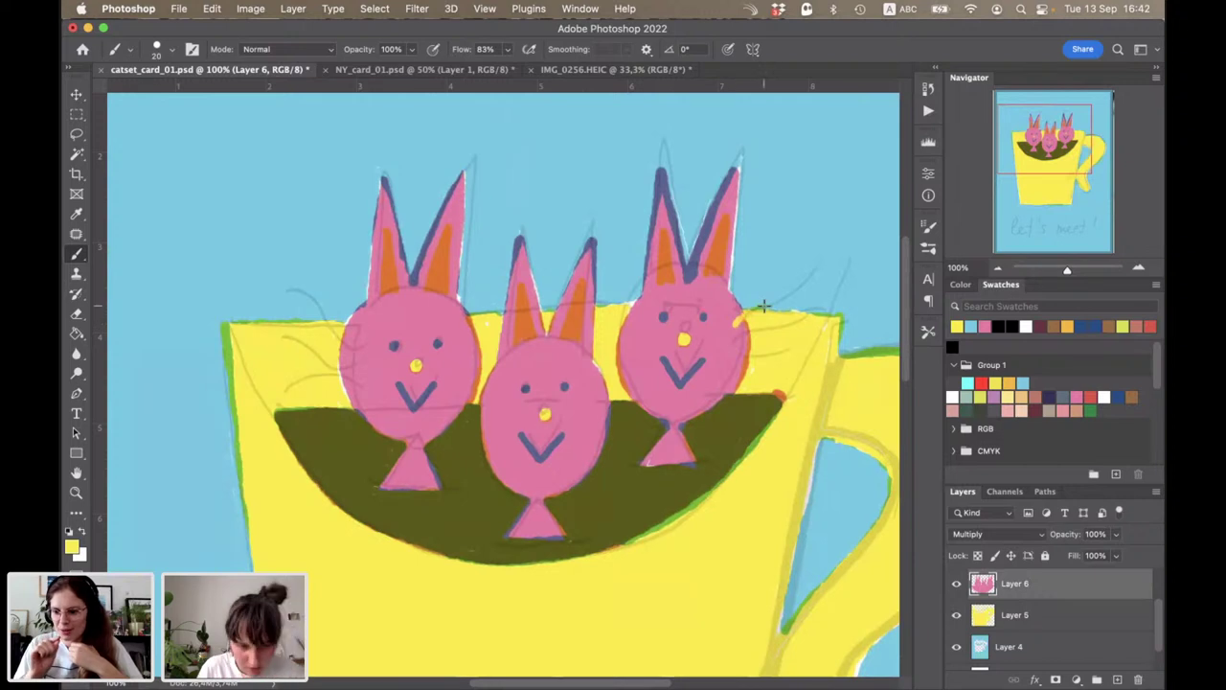
pyautogui.click(285, 49)
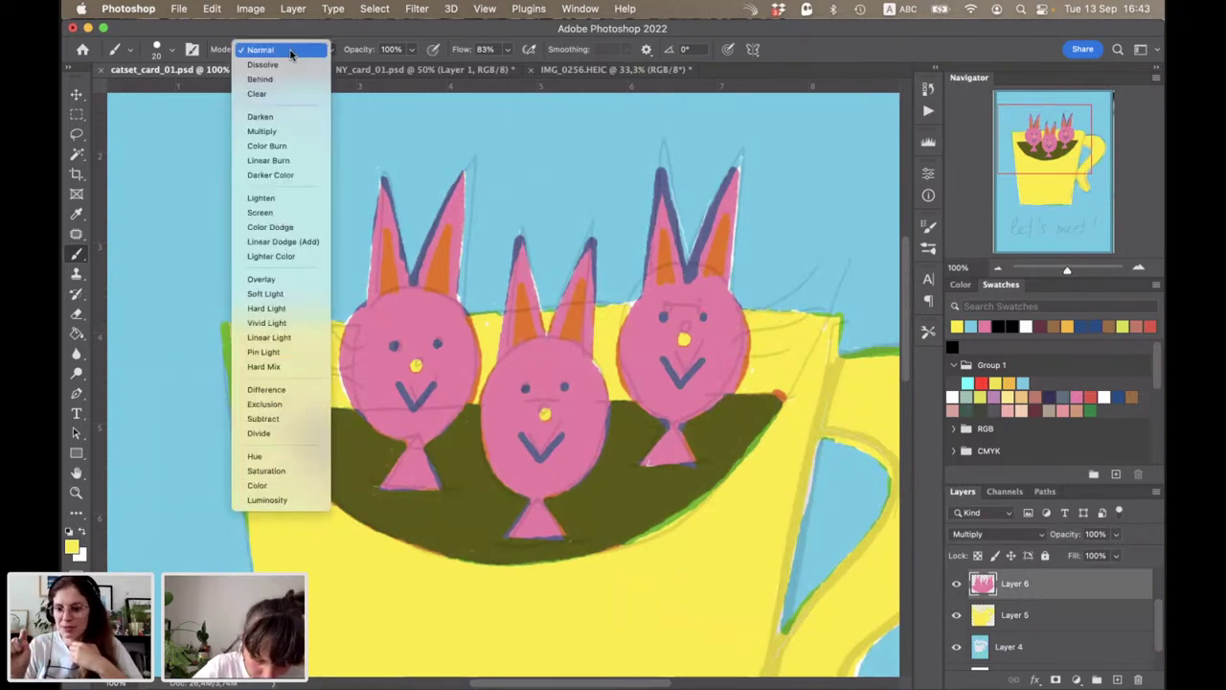
pyautogui.click(286, 50)
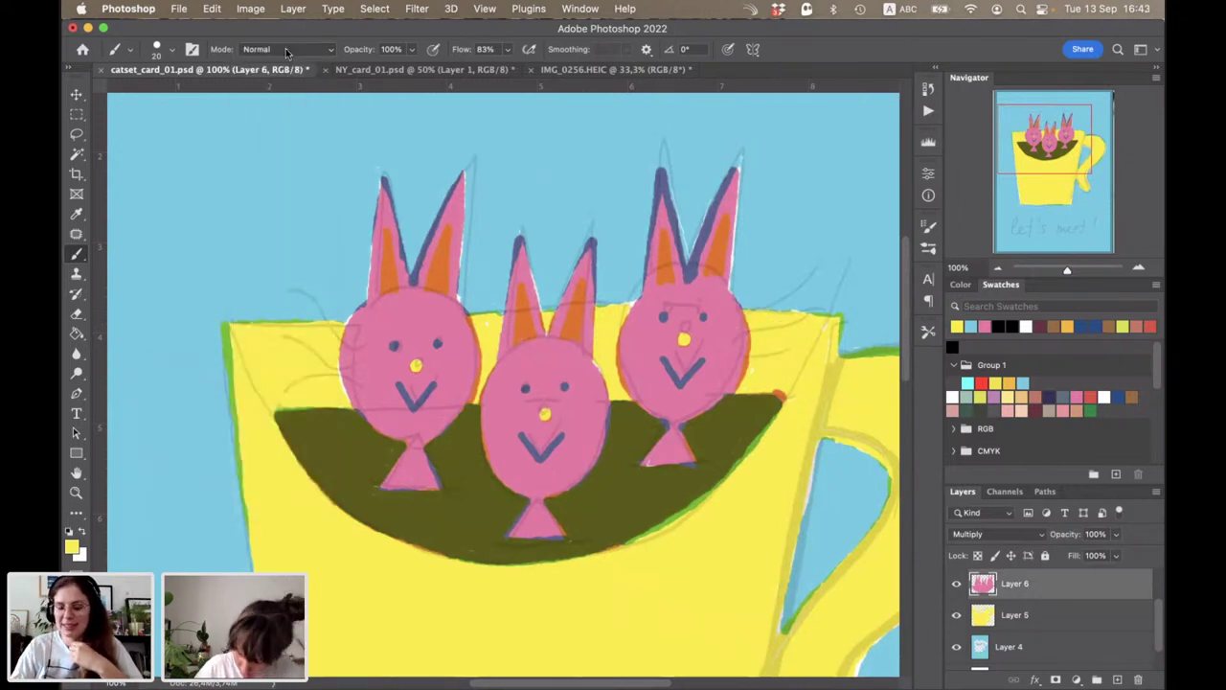
pyautogui.click(986, 326)
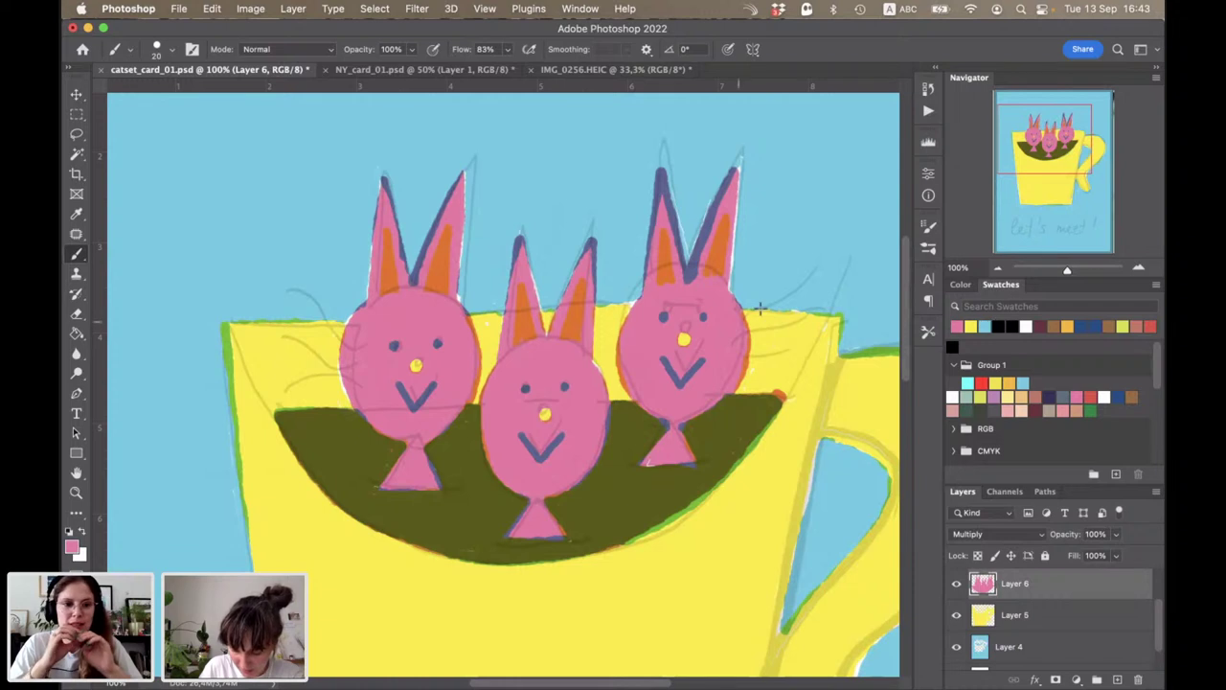
pyautogui.moveTo(747, 311); pyautogui.dragTo(797, 289)
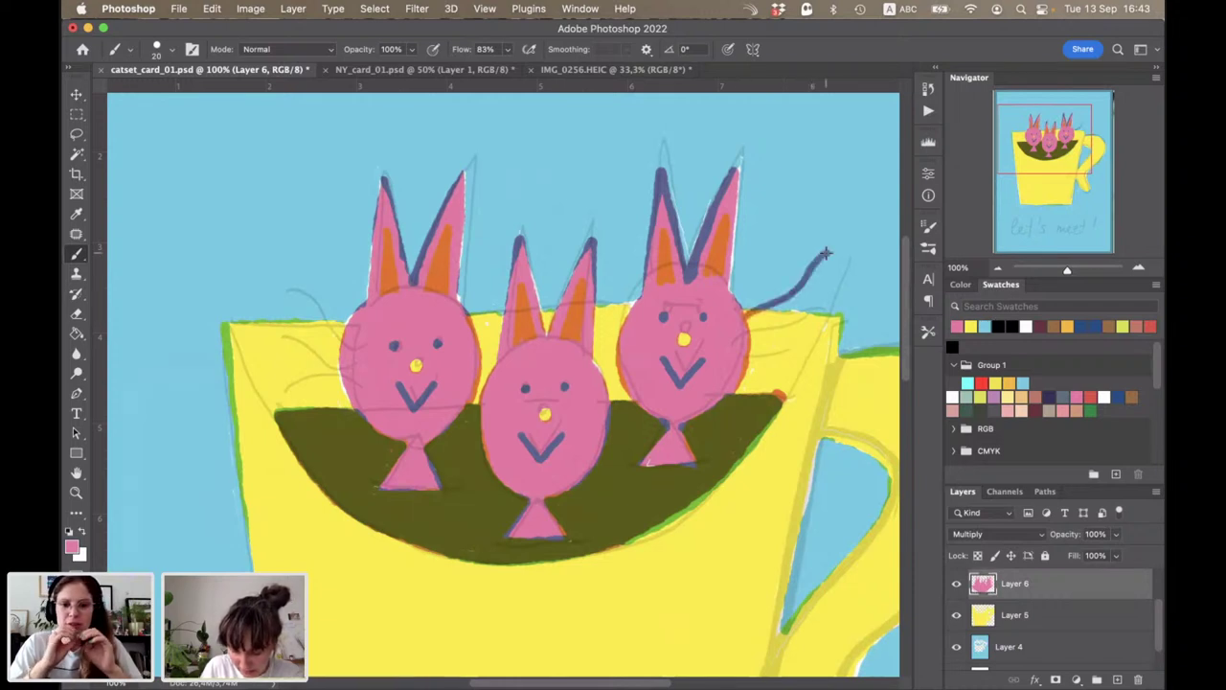
pyautogui.moveTo(750, 332); pyautogui.dragTo(844, 280)
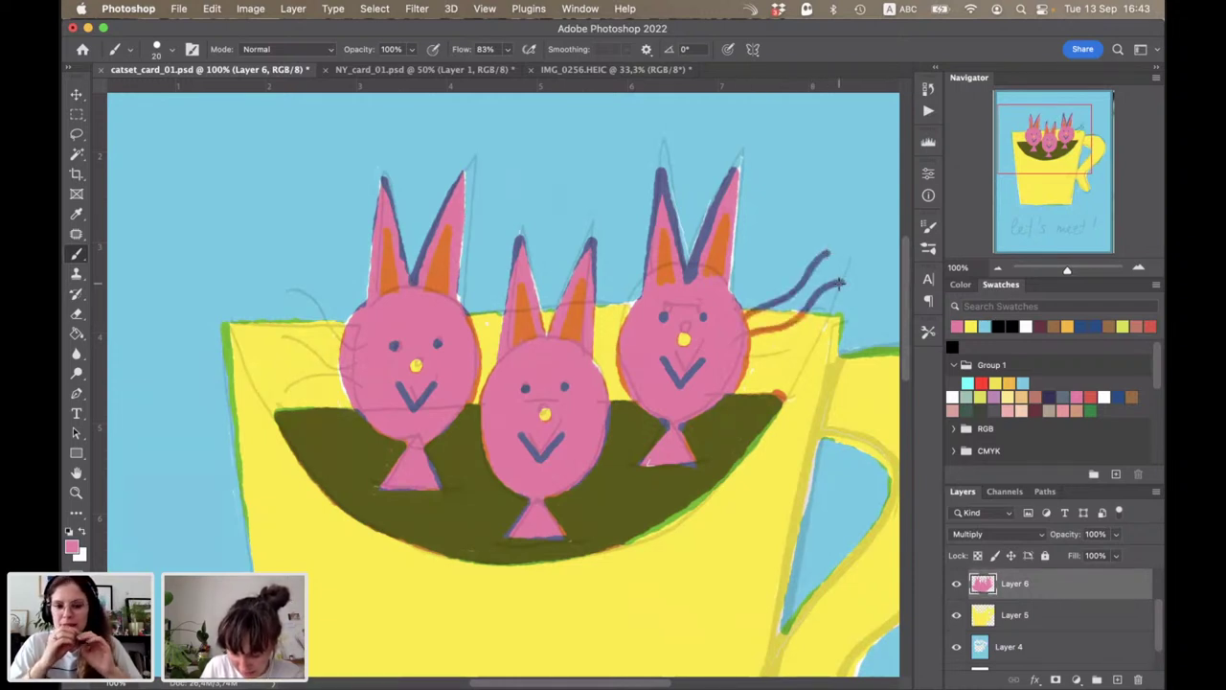
pyautogui.moveTo(764, 353); pyautogui.dragTo(851, 307)
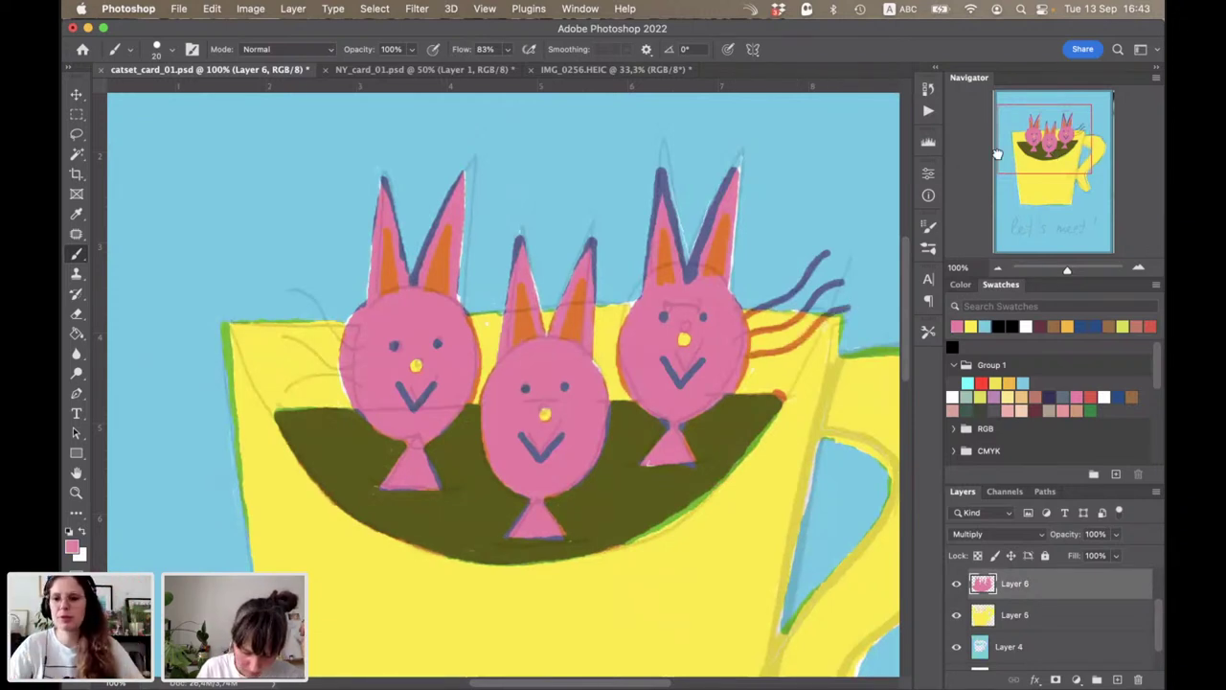
# Step: Paint three long pink whiskers beside the left bunny
pyautogui.moveTo(1012, 158); pyautogui.dragTo(996, 153)
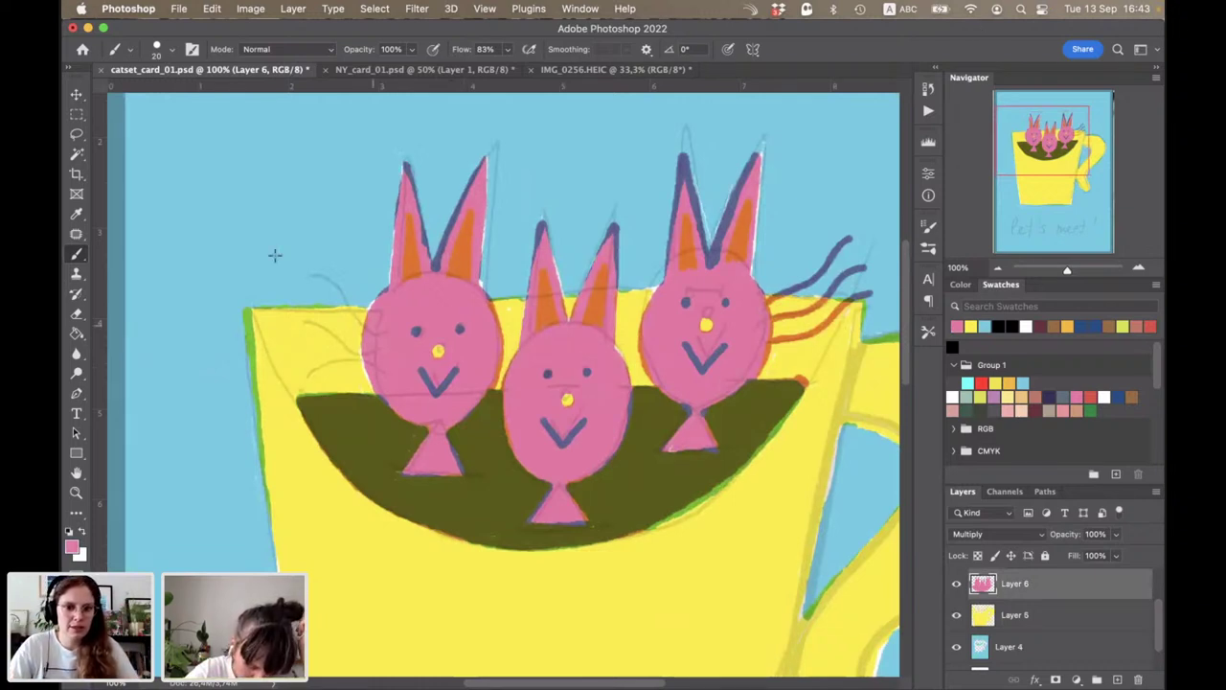
pyautogui.moveTo(274, 255)
pyautogui.mouseDown()
pyautogui.moveTo(362, 314)
pyautogui.moveTo(362, 353)
pyautogui.mouseUp()
pyautogui.moveTo(270, 287)
pyautogui.mouseDown()
pyautogui.moveTo(333, 306)
pyautogui.moveTo(362, 353)
pyautogui.mouseUp()
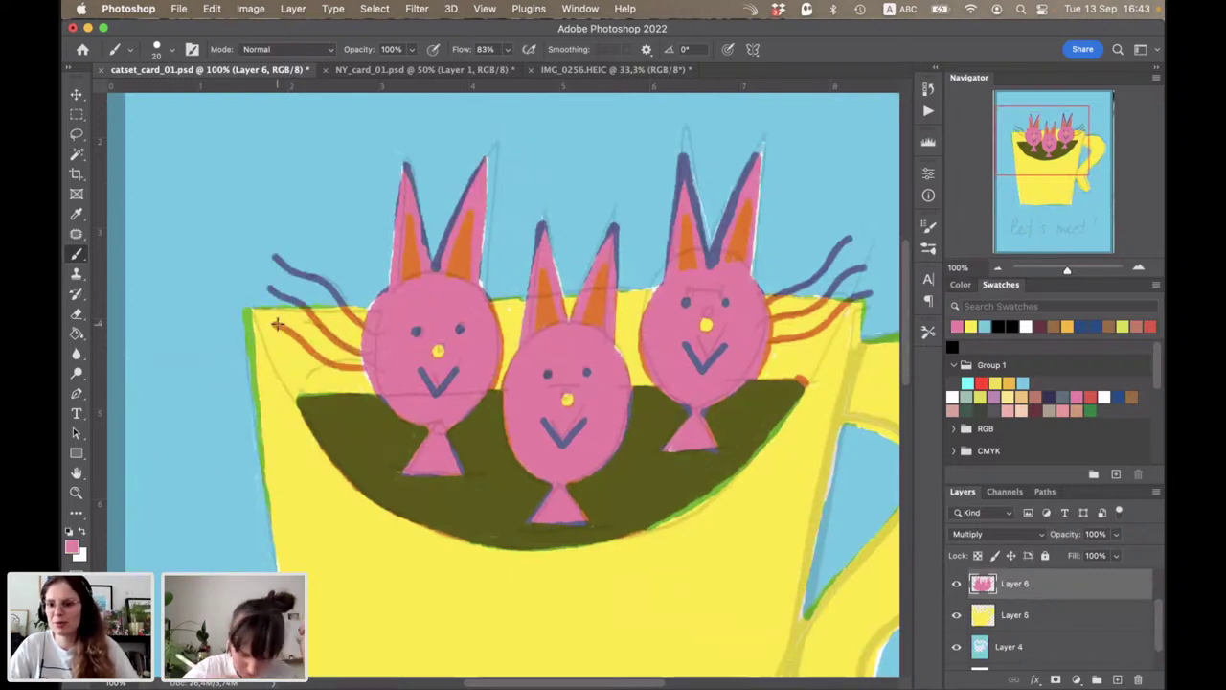
pyautogui.moveTo(276, 324); pyautogui.dragTo(364, 370)
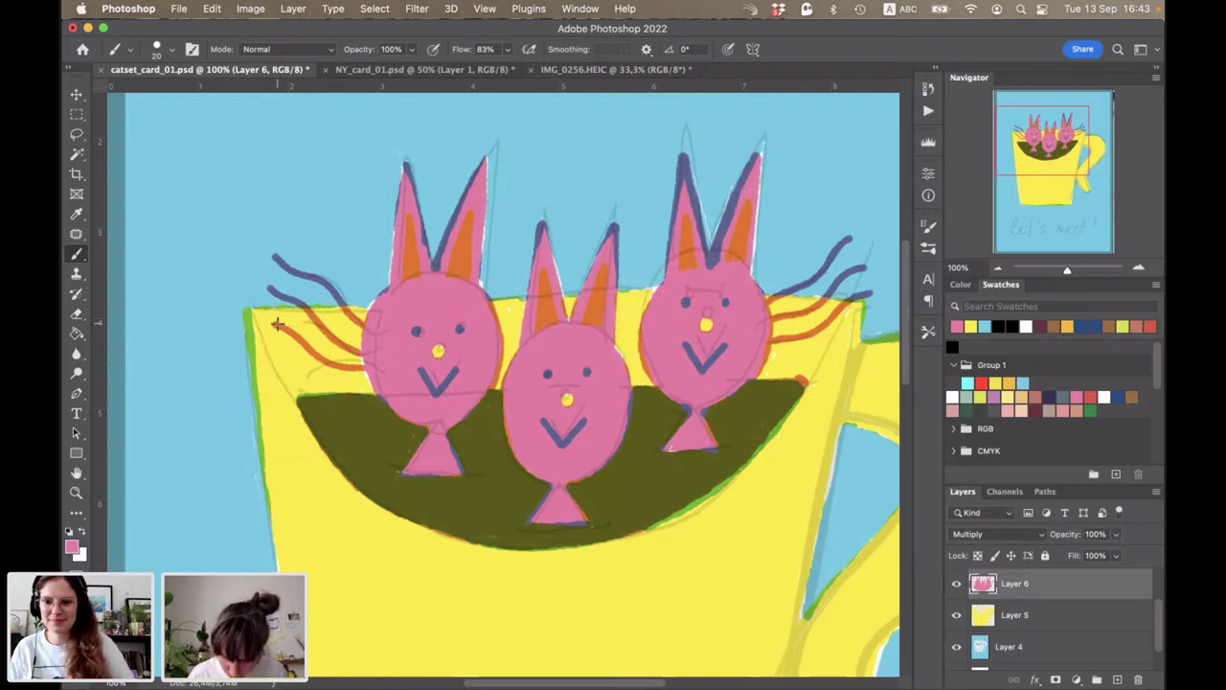
# Step: On Layer 4, paint dark blue over the orange whiskers of both the left and right bunnies
pyautogui.click(986, 646)
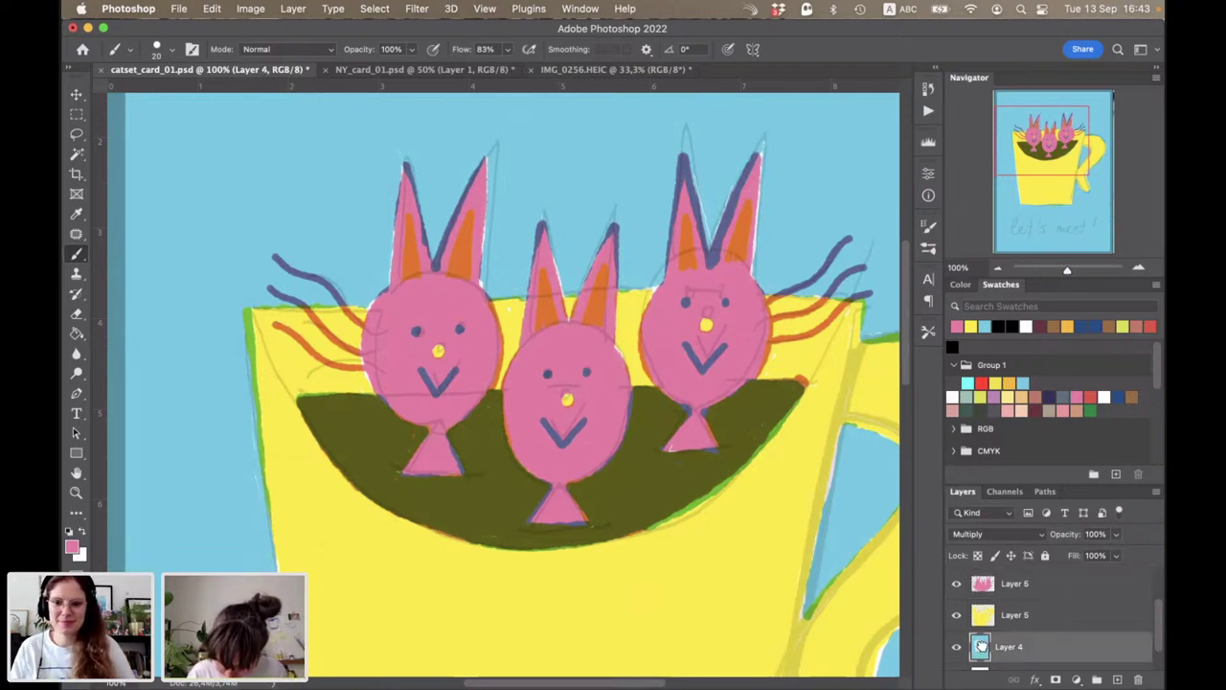
pyautogui.click(985, 325)
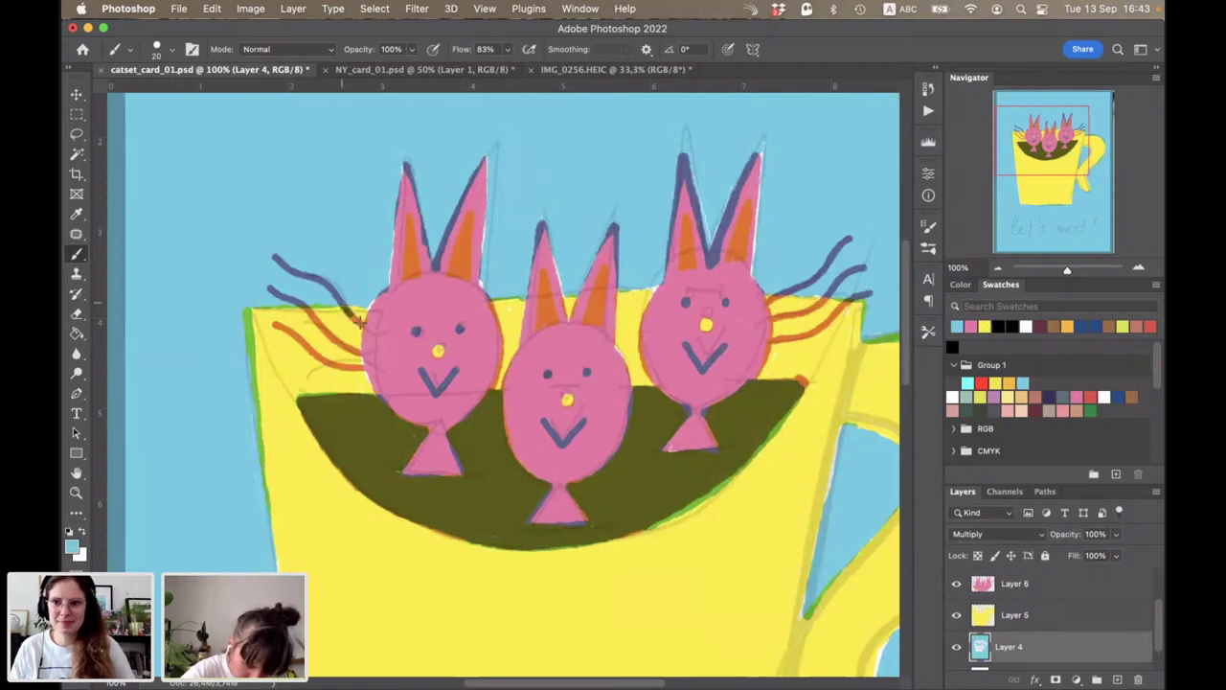
pyautogui.moveTo(326, 331); pyautogui.dragTo(364, 353)
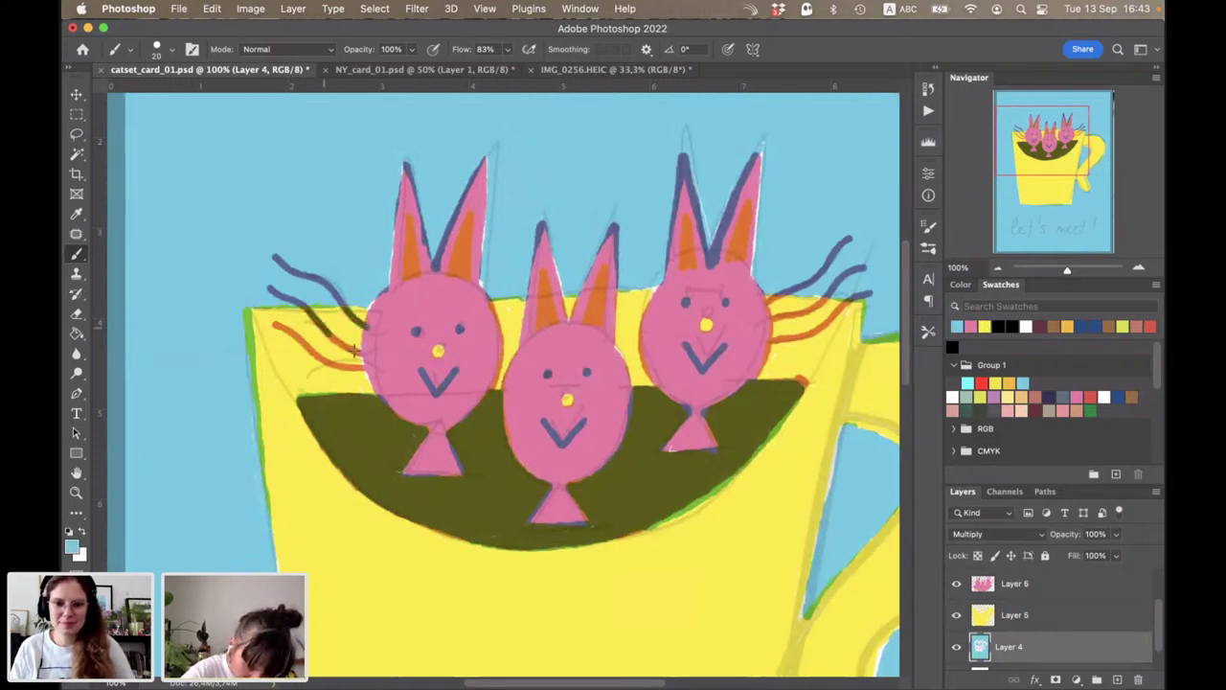
pyautogui.moveTo(275, 326); pyautogui.dragTo(372, 364)
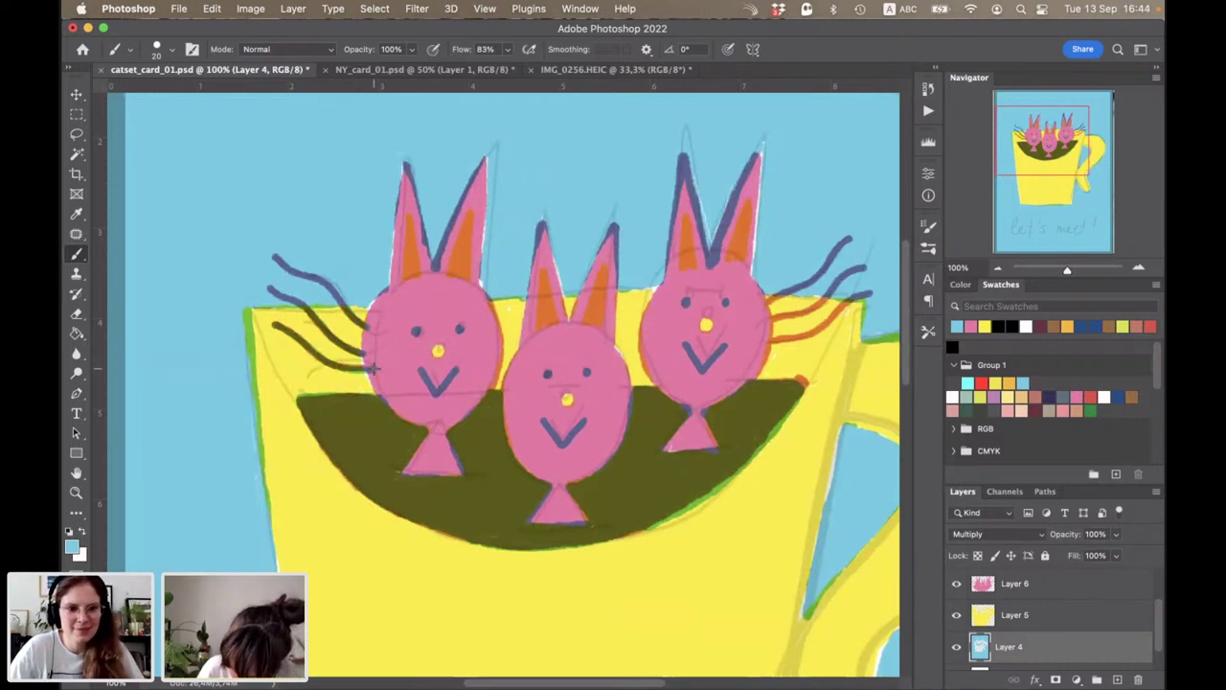
pyautogui.moveTo(768, 320); pyautogui.dragTo(829, 295)
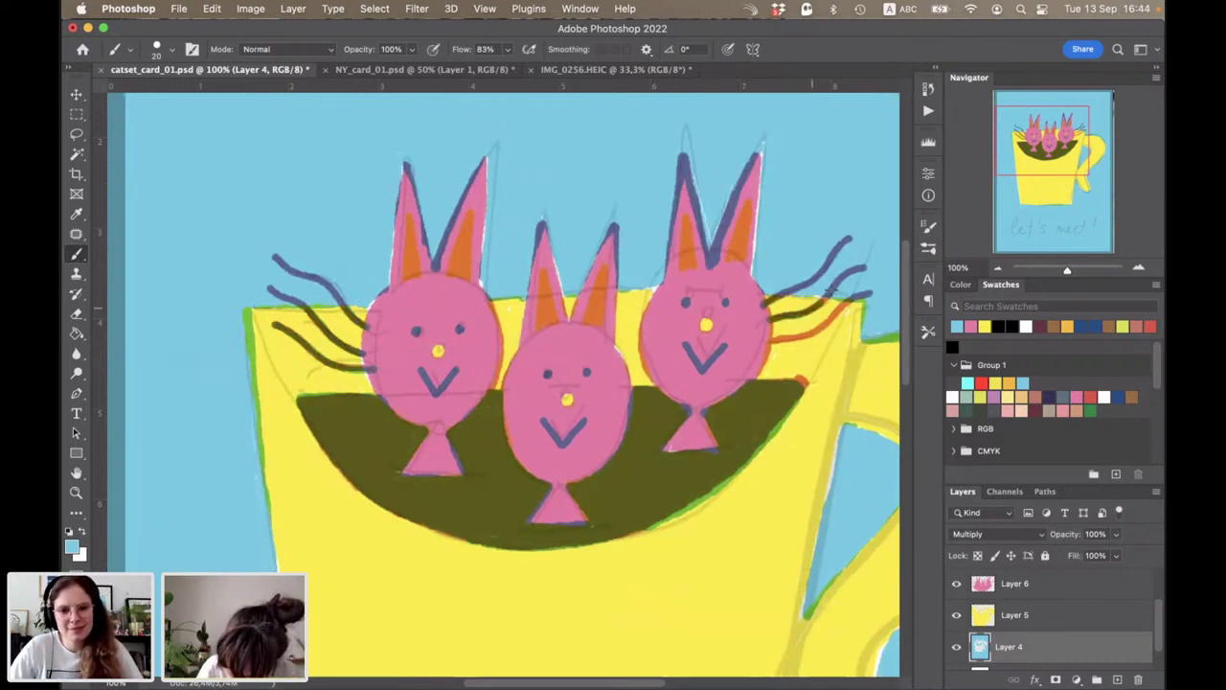
pyautogui.moveTo(769, 341); pyautogui.dragTo(837, 310)
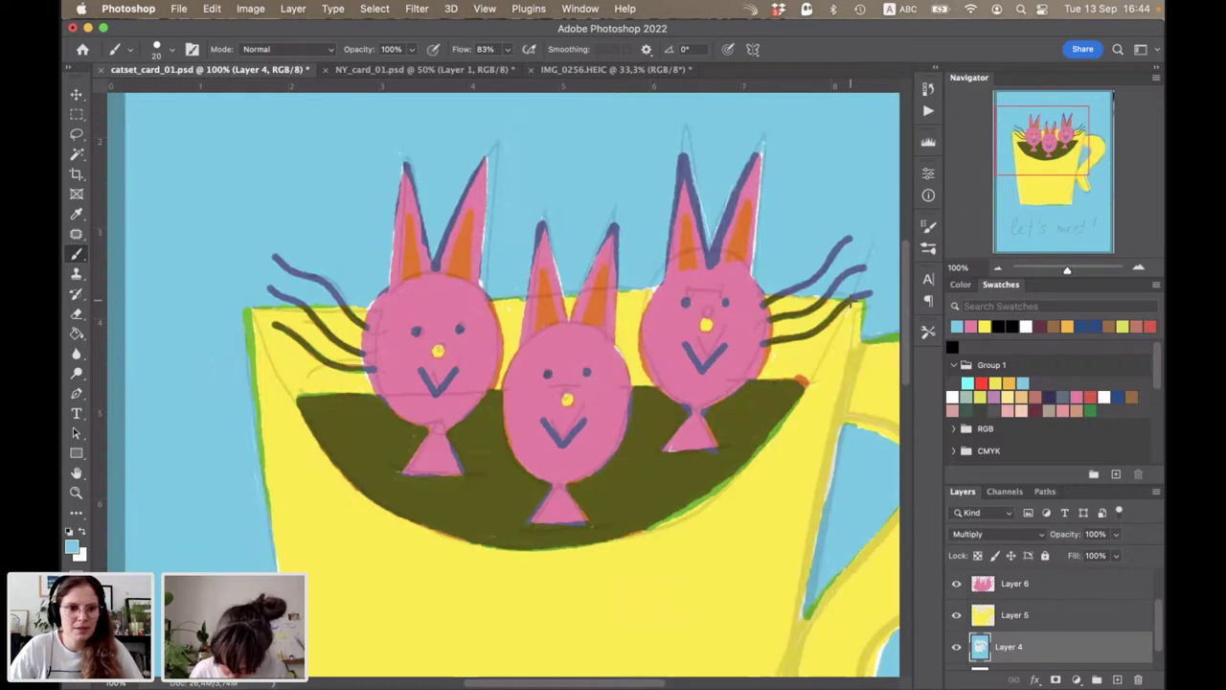
# Step: Make Layer 5 active, pick yellow, and move the view to the mug's lower body and handle
pyautogui.click(985, 619)
pyautogui.click(983, 325)
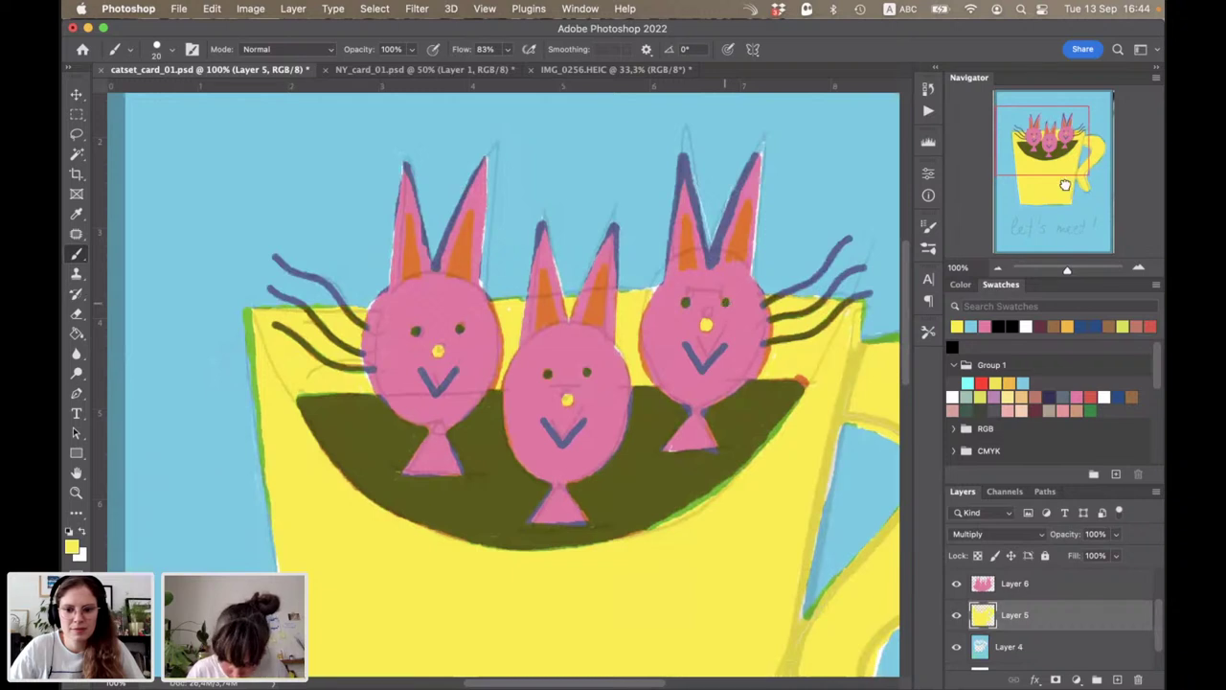
pyautogui.moveTo(1065, 180); pyautogui.dragTo(1065, 178)
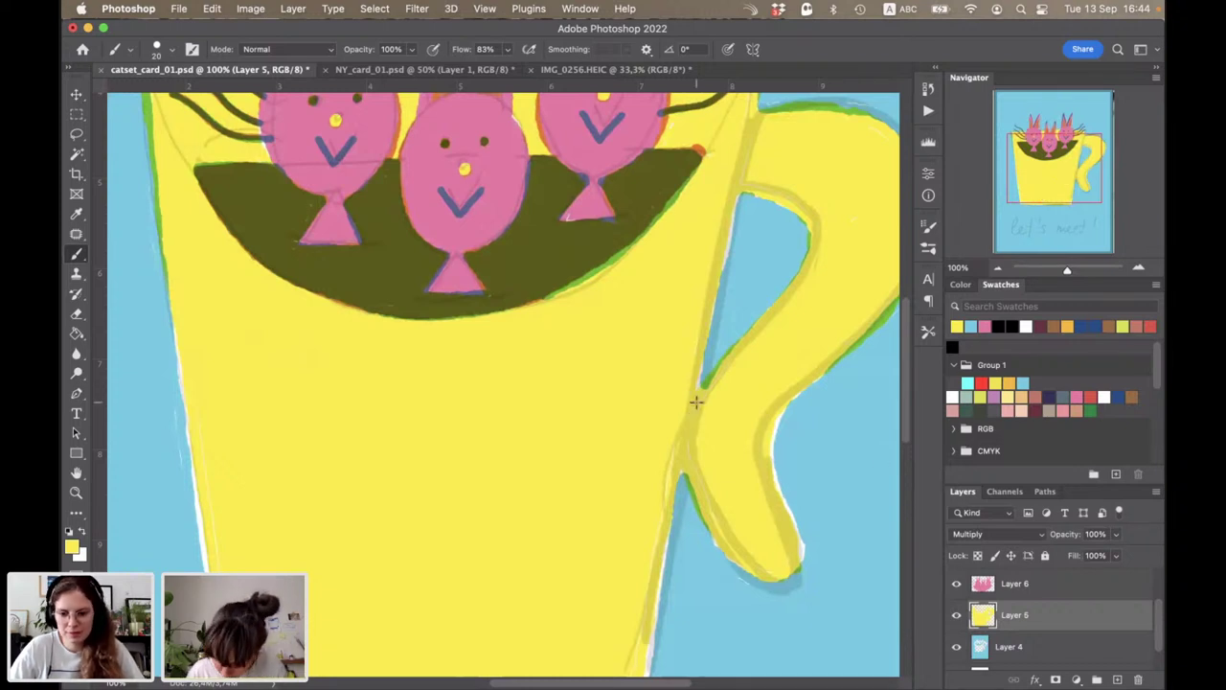
pyautogui.scroll(2, 1160, 560)
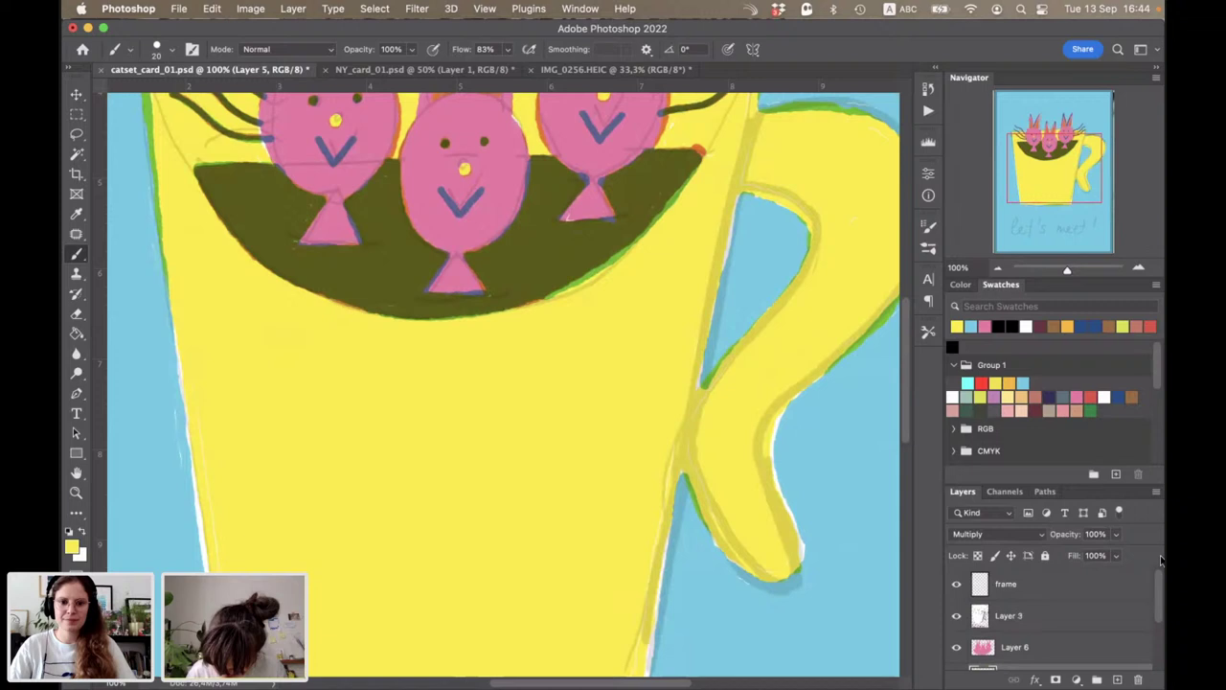
# Step: Hide the Layer 3 pencil sketch and choose light blue as the foreground colour
pyautogui.click(956, 616)
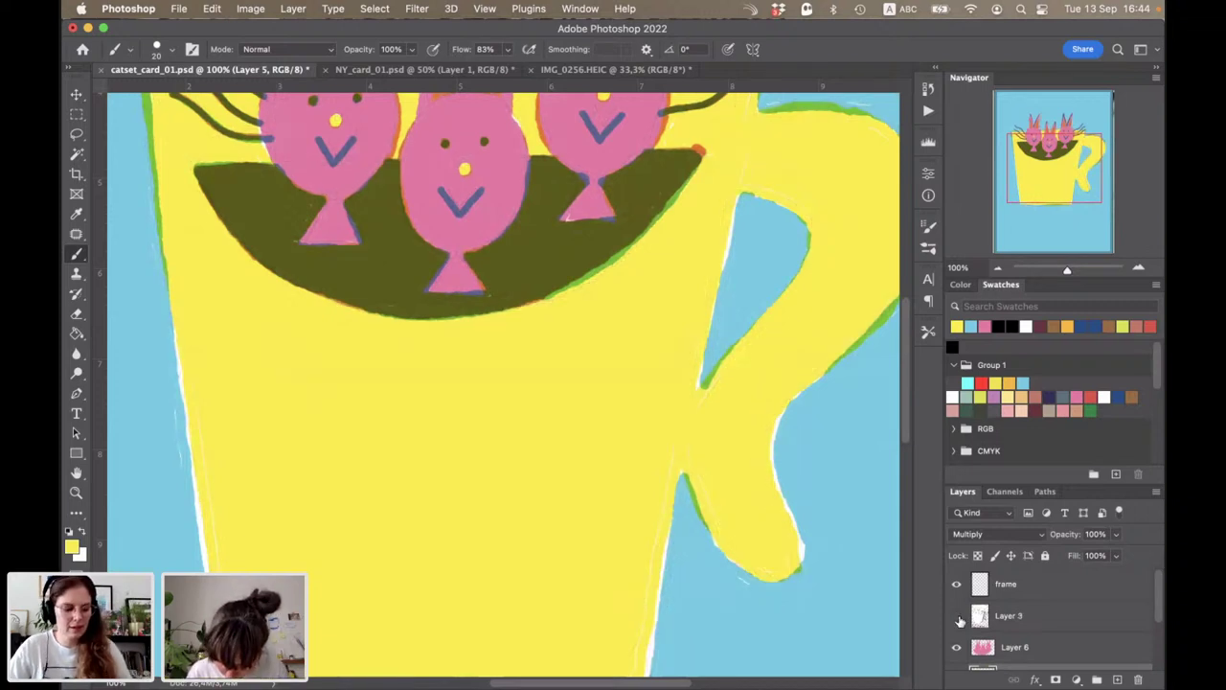
pyautogui.click(971, 326)
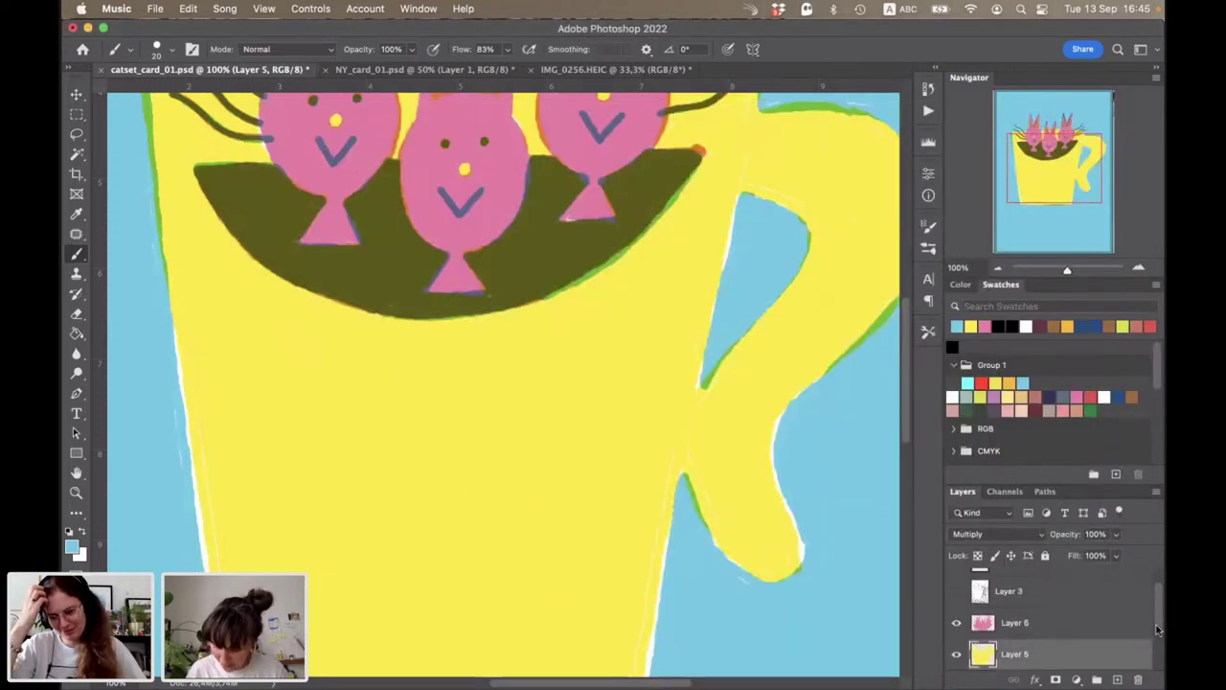
pyautogui.scroll(-1, 974, 647)
# Step: On Layer 4, paint green edging along the handle's inner edge and the cup's right and left rim
pyautogui.click(974, 648)
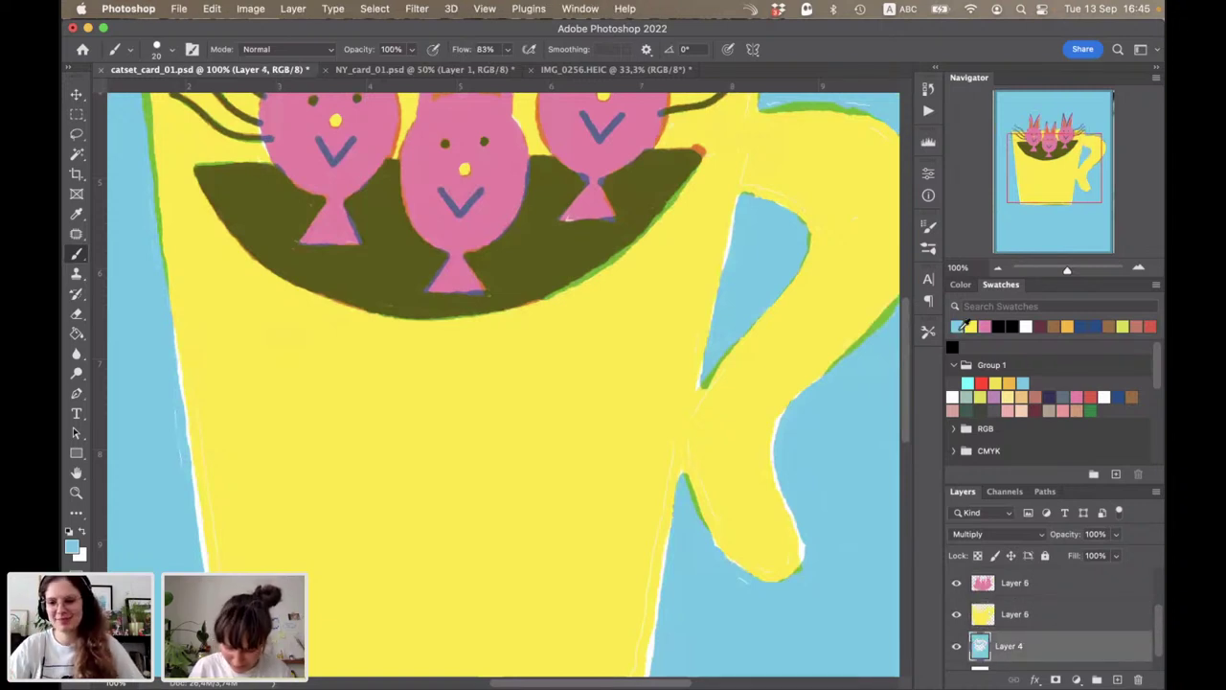
pyautogui.moveTo(714, 548); pyautogui.dragTo(729, 326)
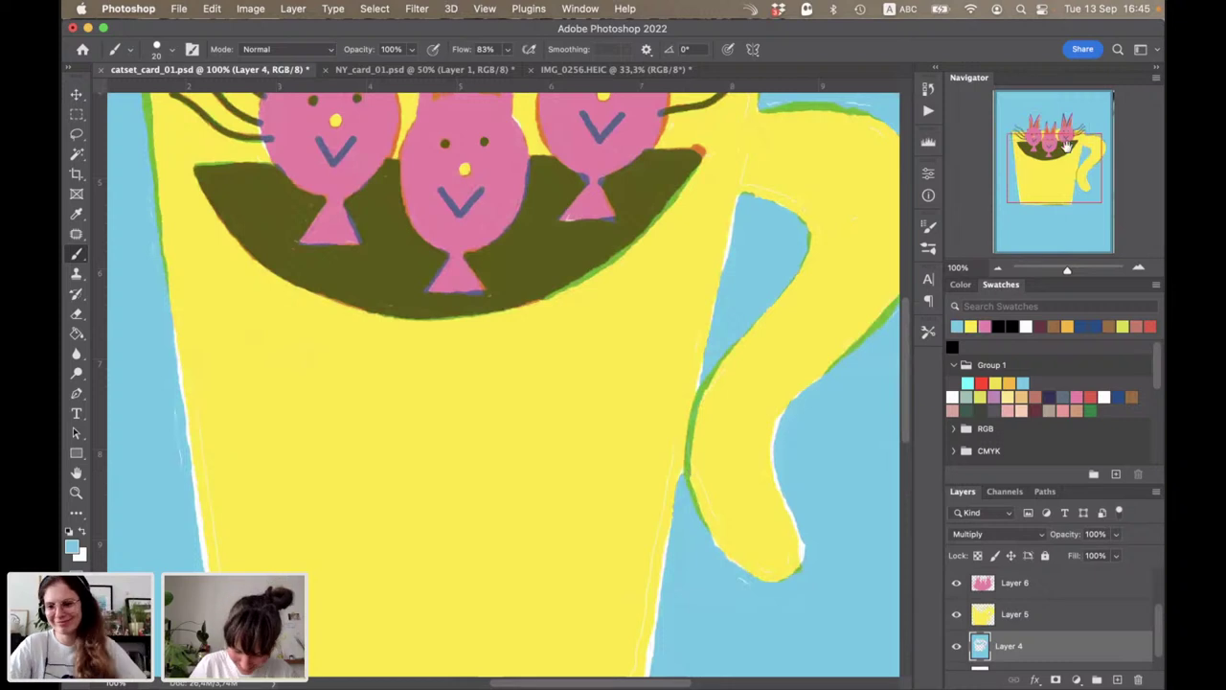
pyautogui.moveTo(1060, 169); pyautogui.dragTo(1066, 144)
pyautogui.moveTo(698, 380); pyautogui.dragTo(689, 414)
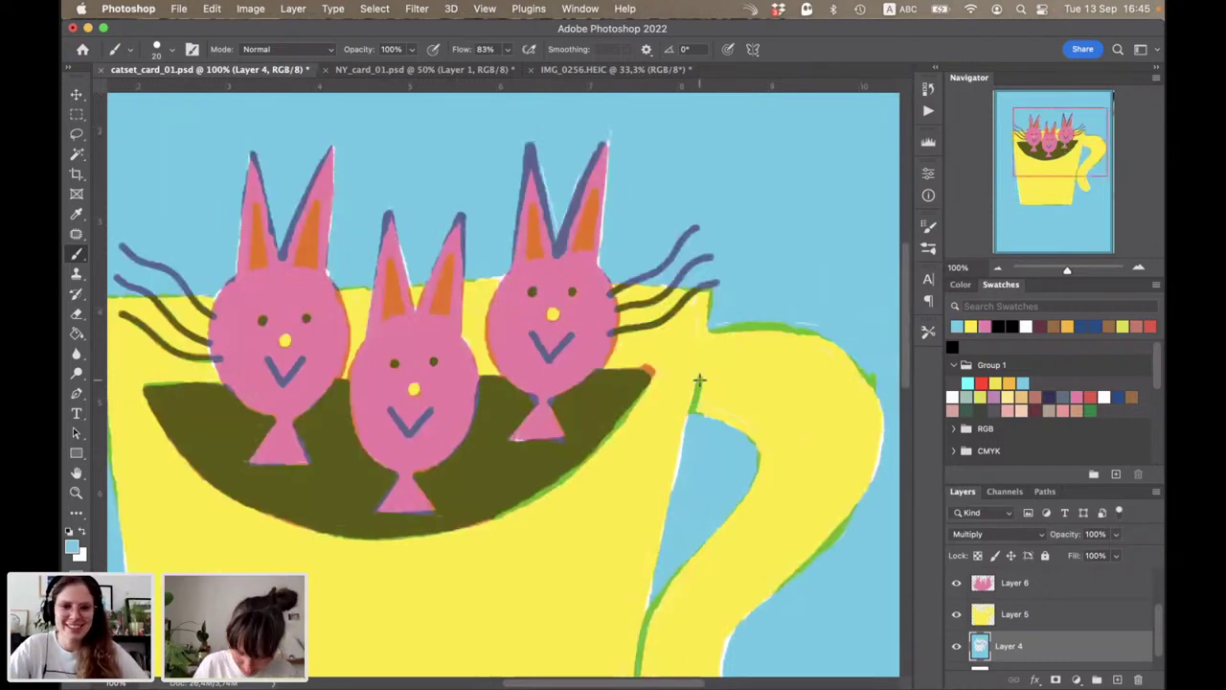
pyautogui.moveTo(692, 307); pyautogui.dragTo(651, 368)
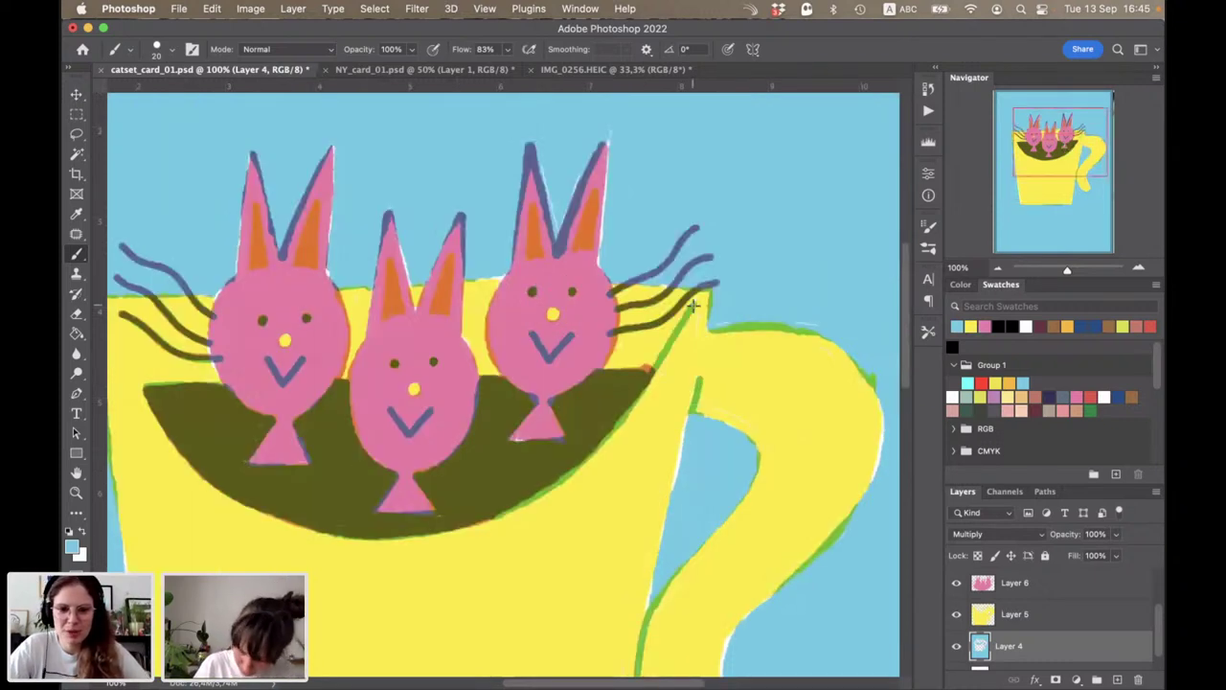
pyautogui.moveTo(1019, 165); pyautogui.dragTo(1002, 171)
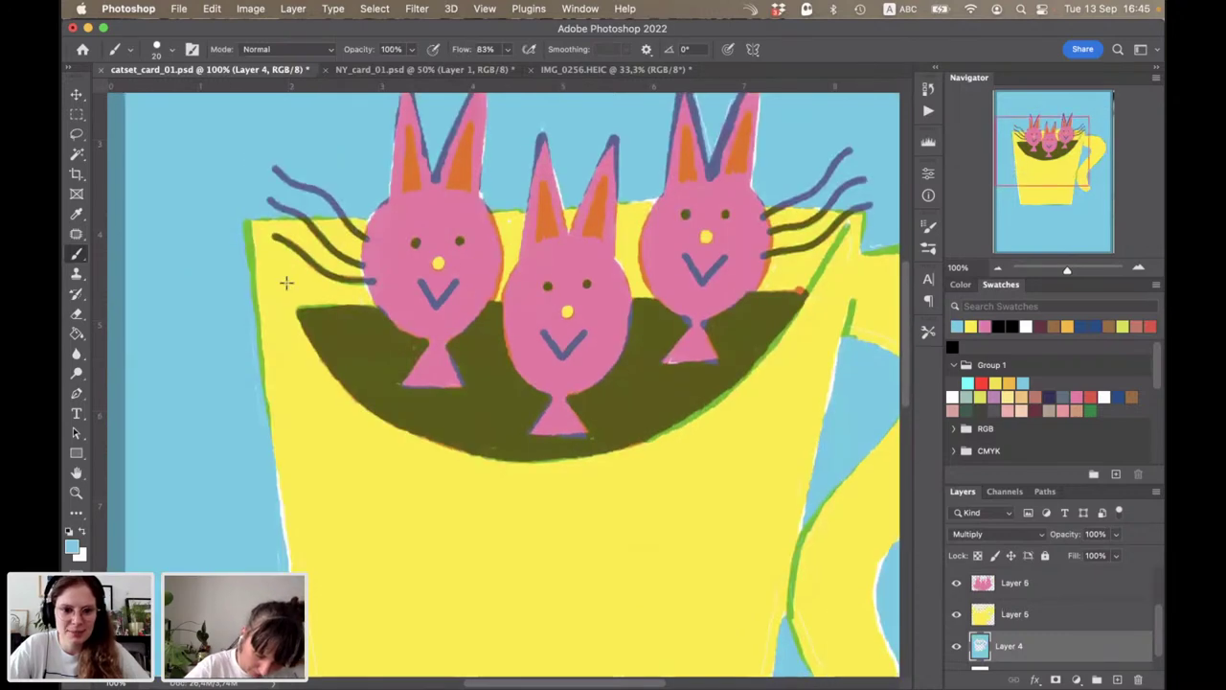
pyautogui.moveTo(262, 233); pyautogui.dragTo(282, 275)
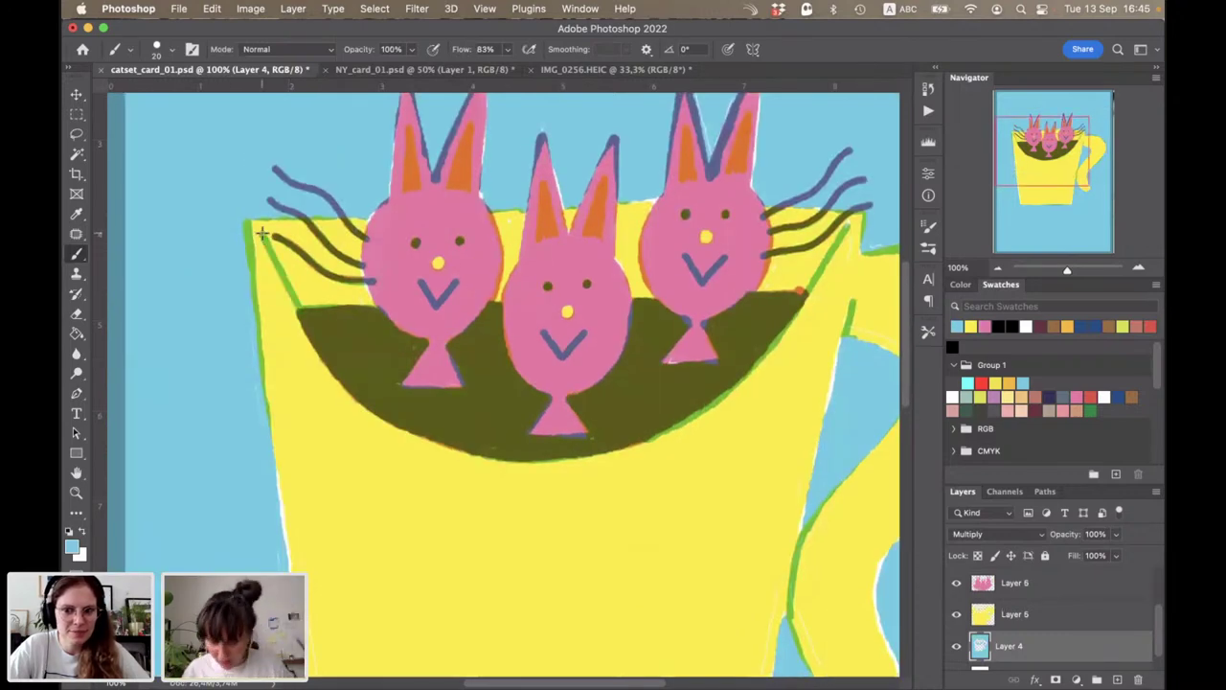
pyautogui.press('super+minus')
pyautogui.press('super+minus')
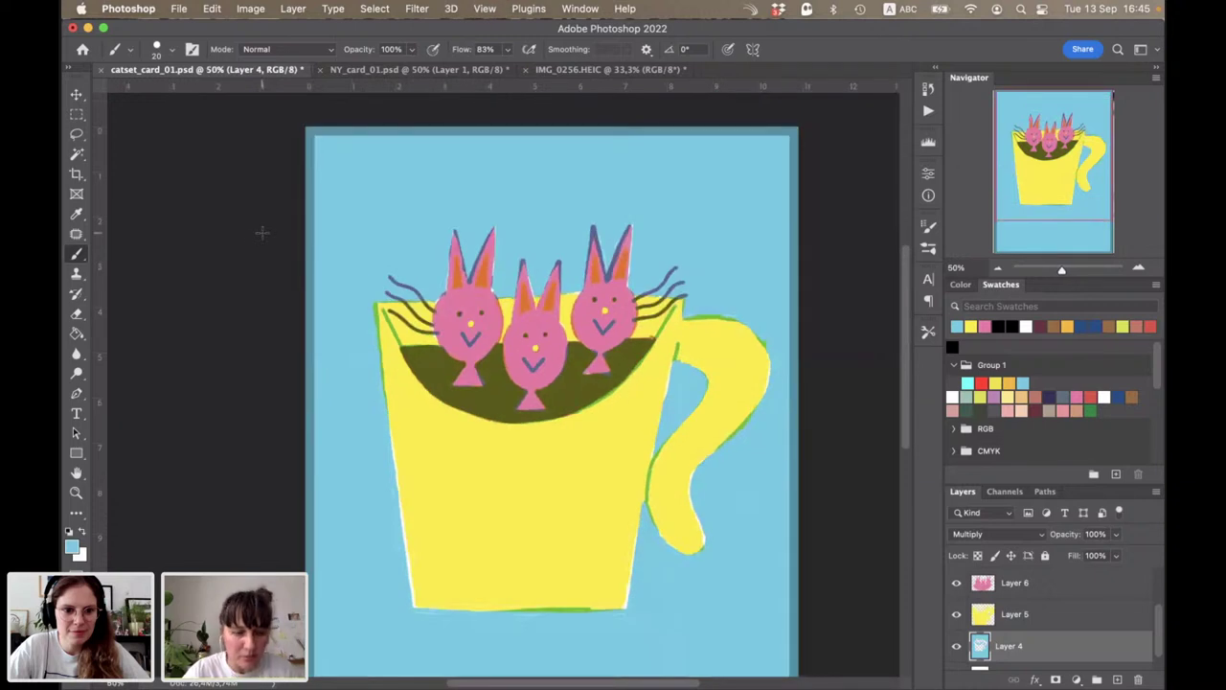
# Step: Undo the two stray strokes near the cup rim and zoom in on the bunnies
pyautogui.press('super+z')
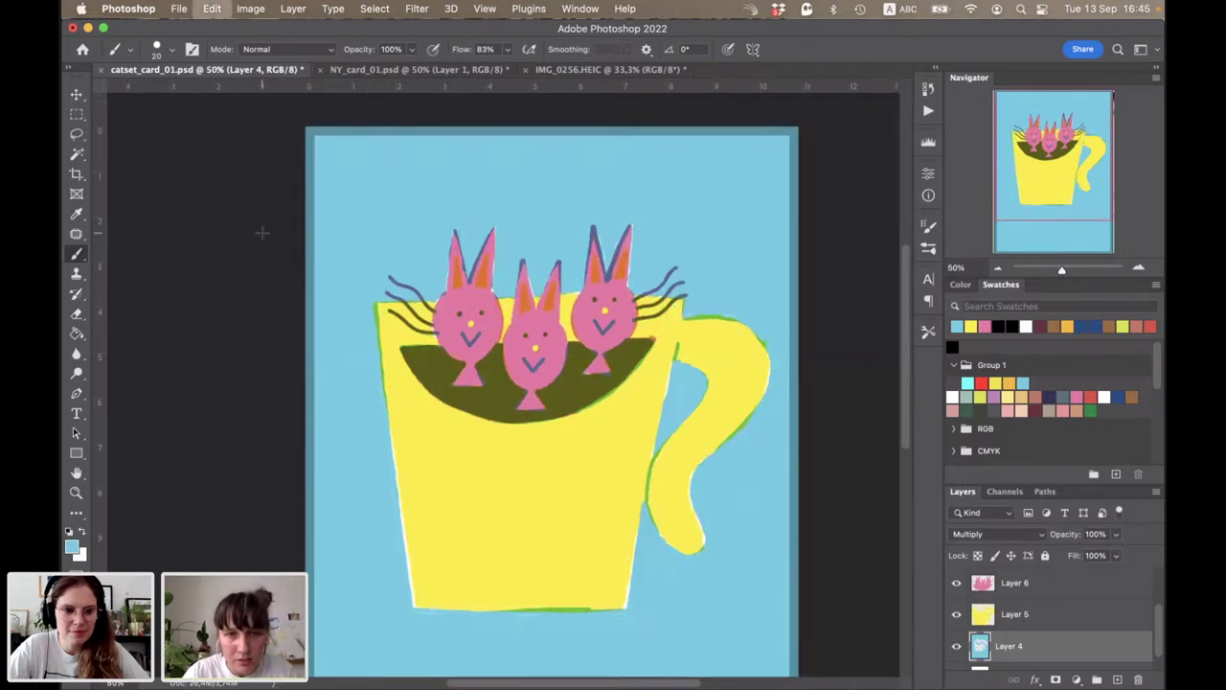
pyautogui.press('super+z')
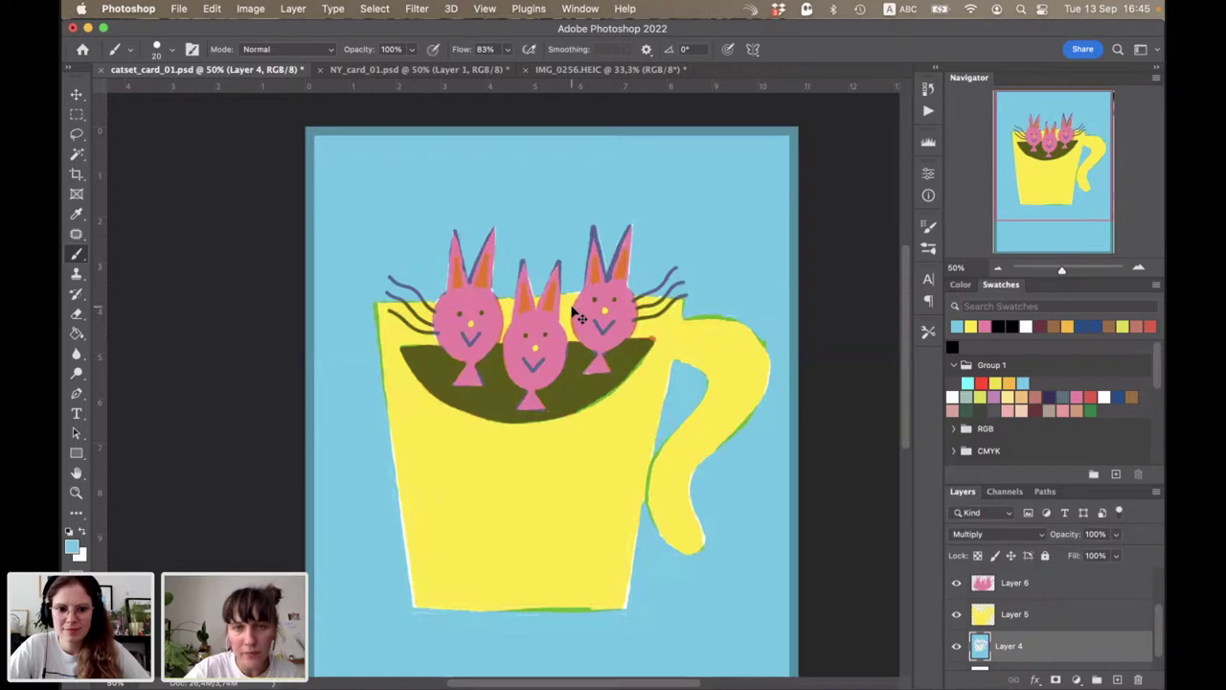
pyautogui.press('super+plus')
pyautogui.press('super+plus')
pyautogui.press('super+plus')
pyautogui.press('super+plus')
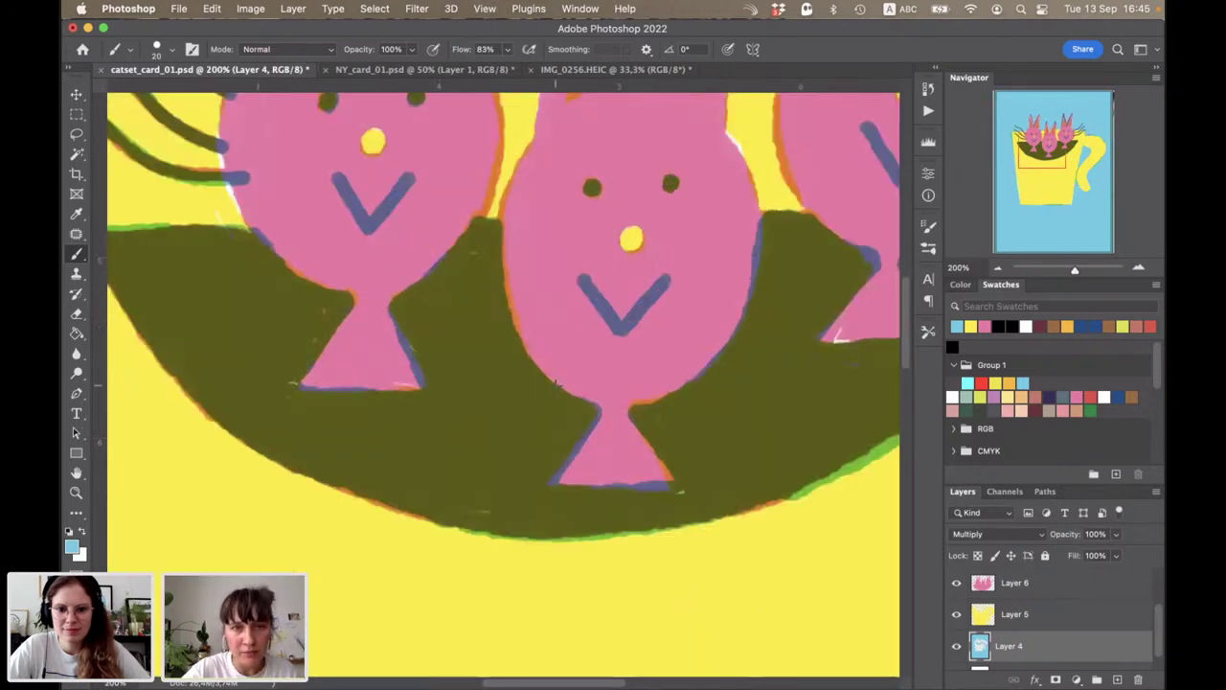
pyautogui.scroll(5, 555, 384)
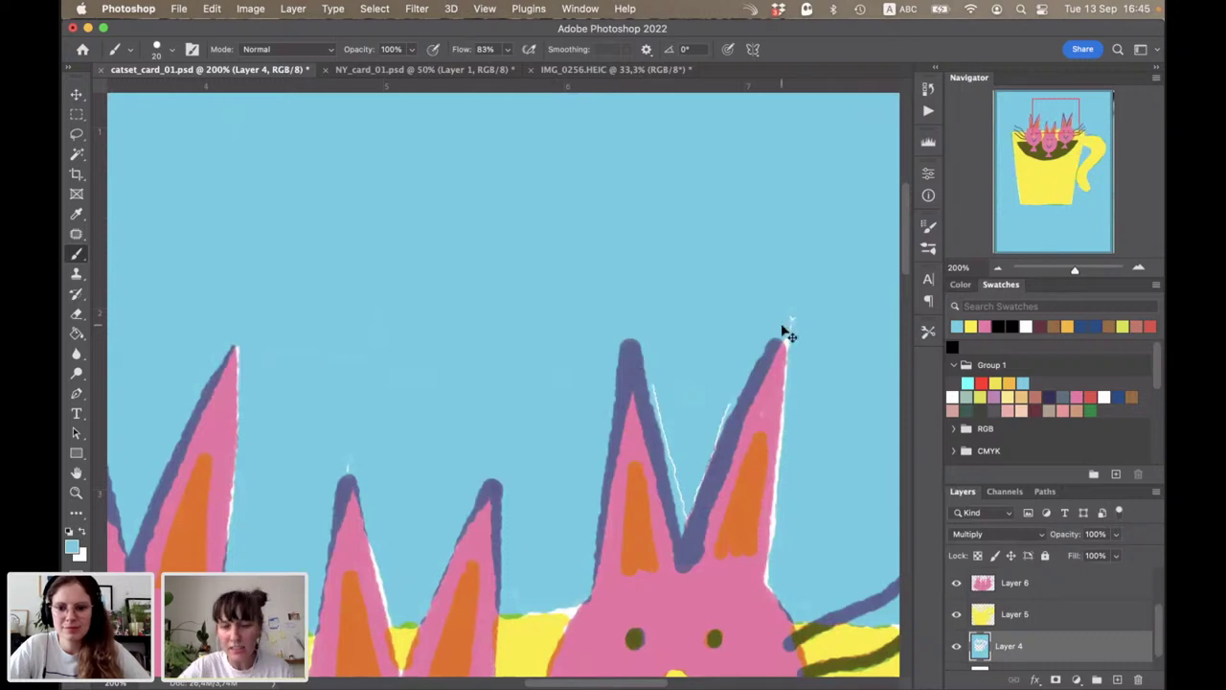
# Step: Zoom out to the whole card, show the Layer 3 'let's meet!' sketch, and open the card folder
pyautogui.press('super+minus')
pyautogui.press('super+minus')
pyautogui.press('super+minus')
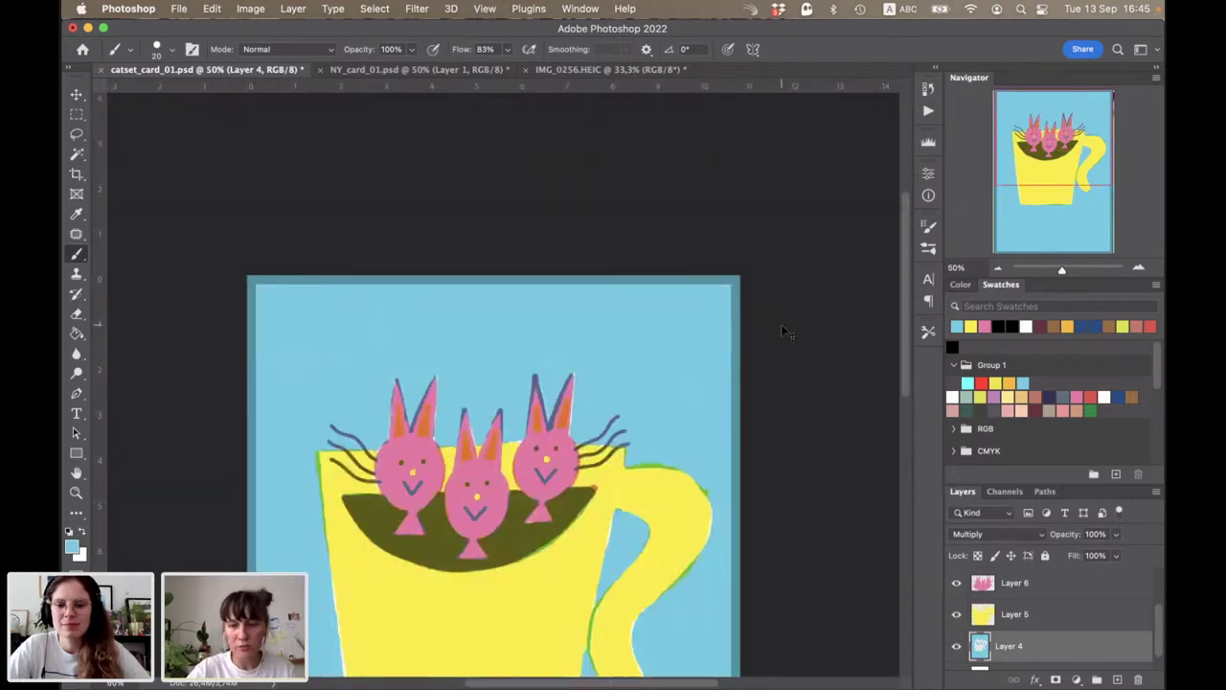
pyautogui.press('super+minus')
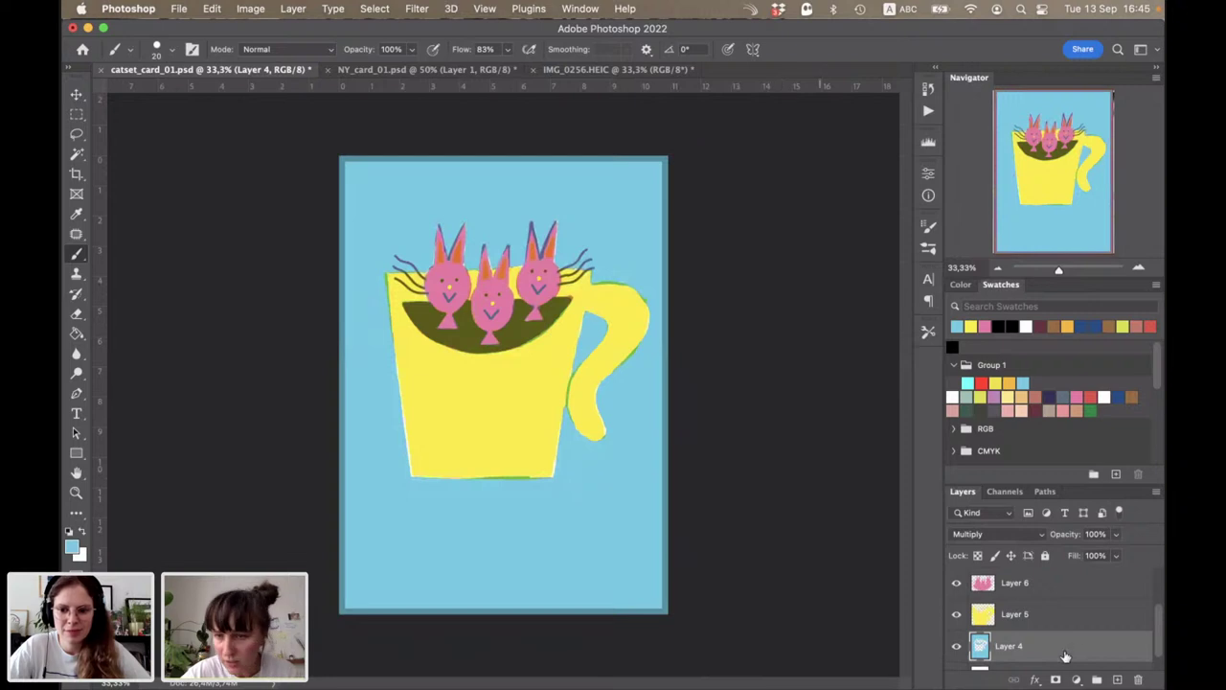
pyautogui.scroll(2, 958, 620)
pyautogui.click(956, 616)
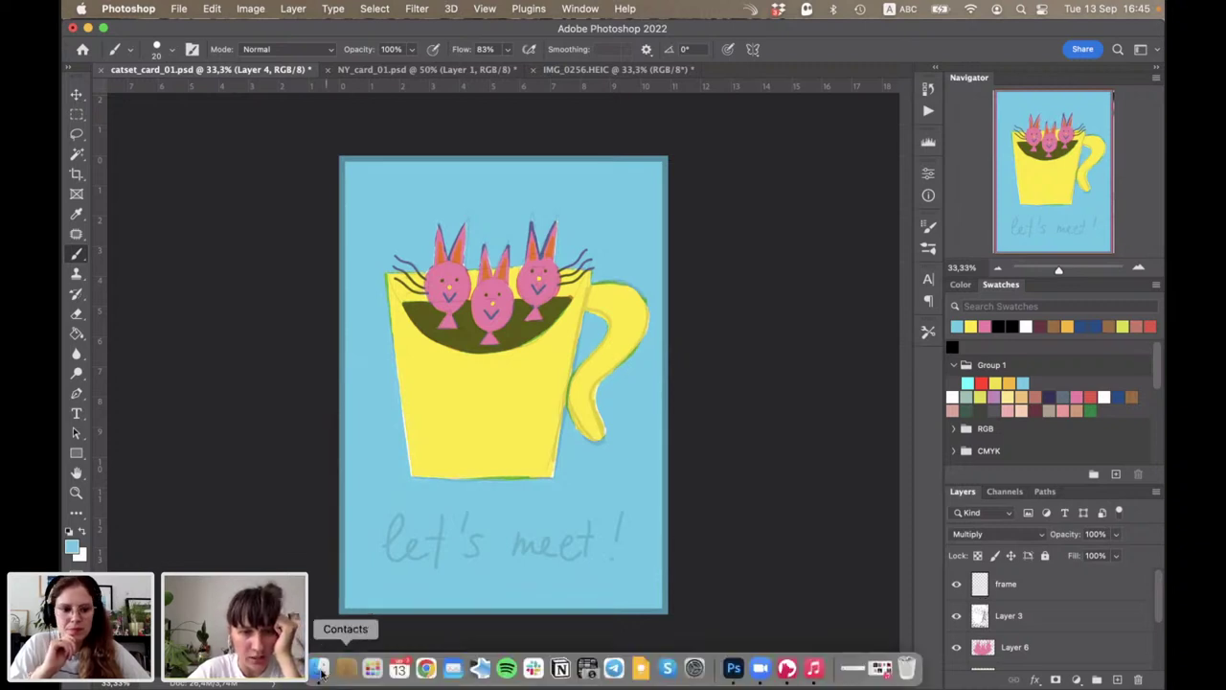
pyautogui.click(327, 674)
# Step: Quick Look catset_card_07.jpg, catset_card_06.jpg and catset_card_02.jpg, then return to Photoshop
pyautogui.click(752, 164)
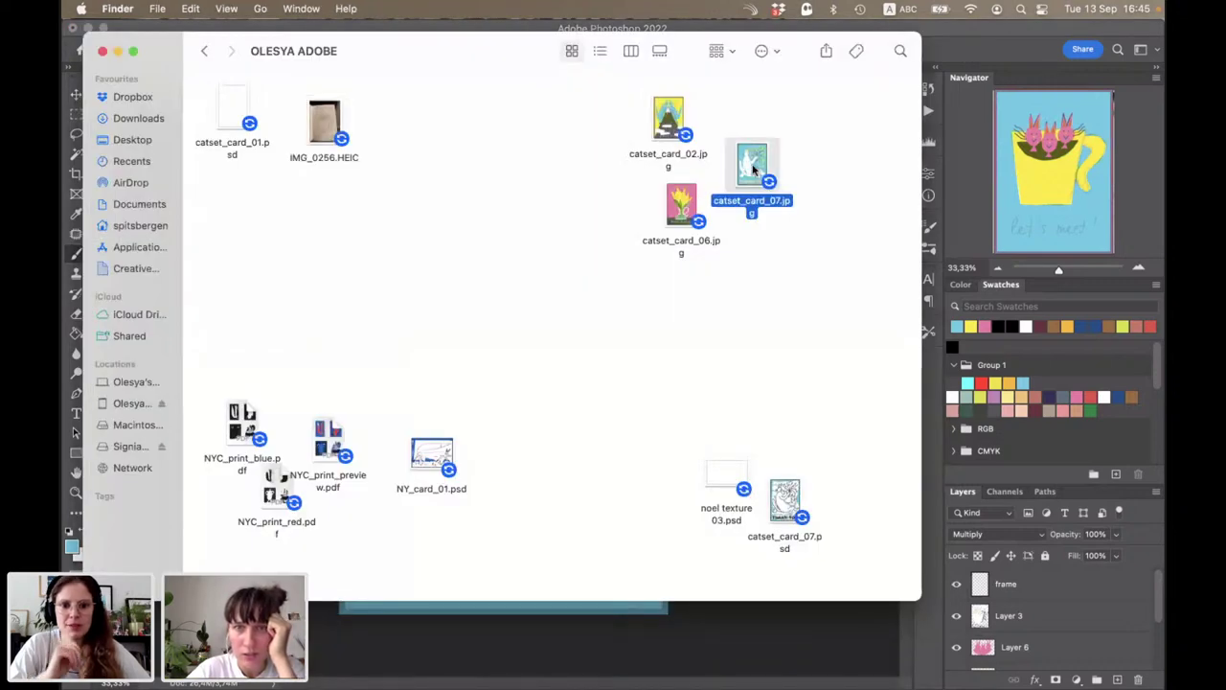
pyautogui.press('space')
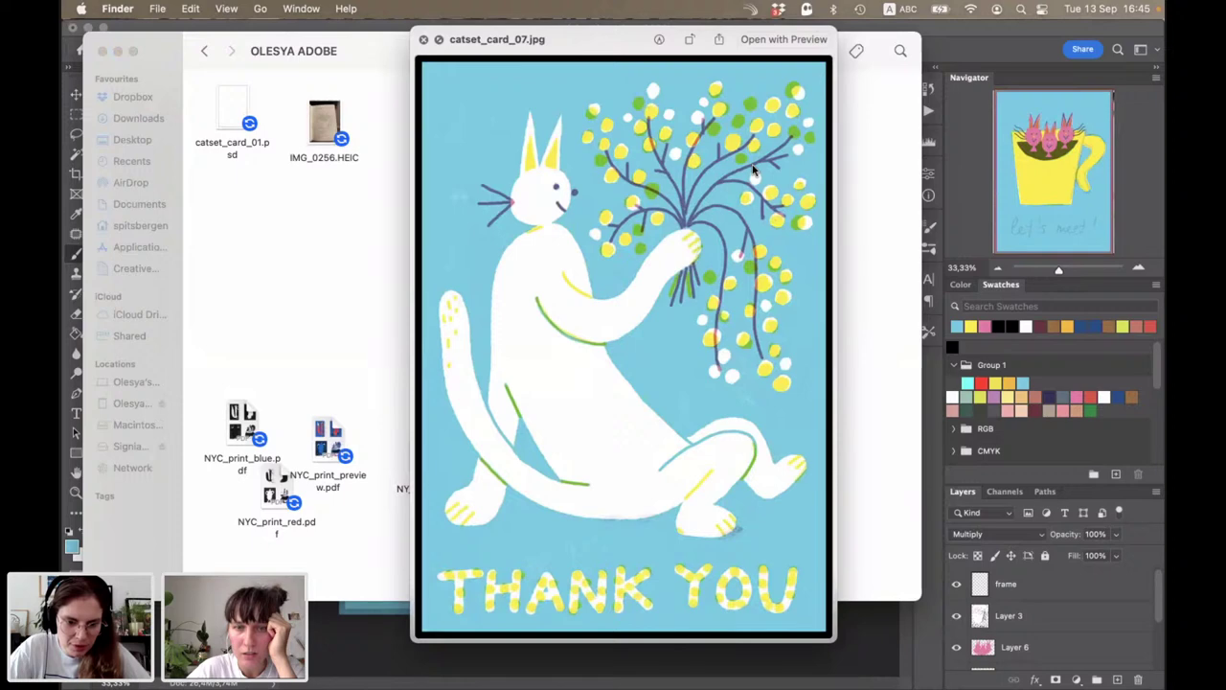
pyautogui.press('space')
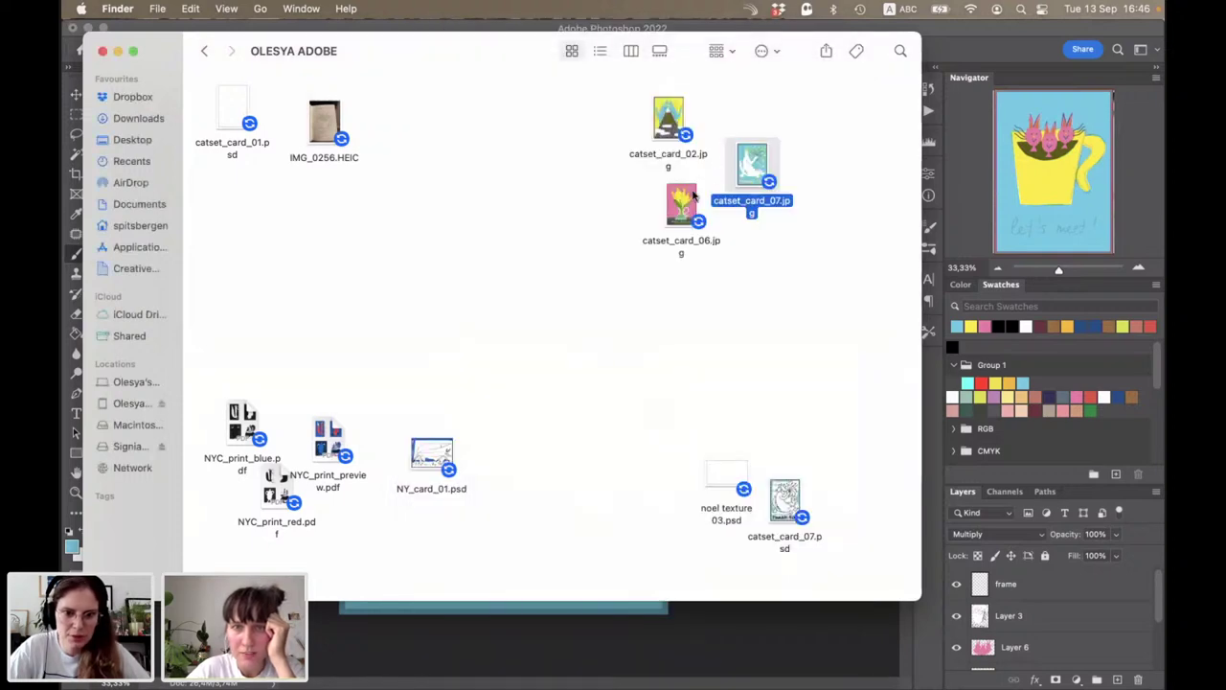
pyautogui.click(684, 201)
pyautogui.press('space')
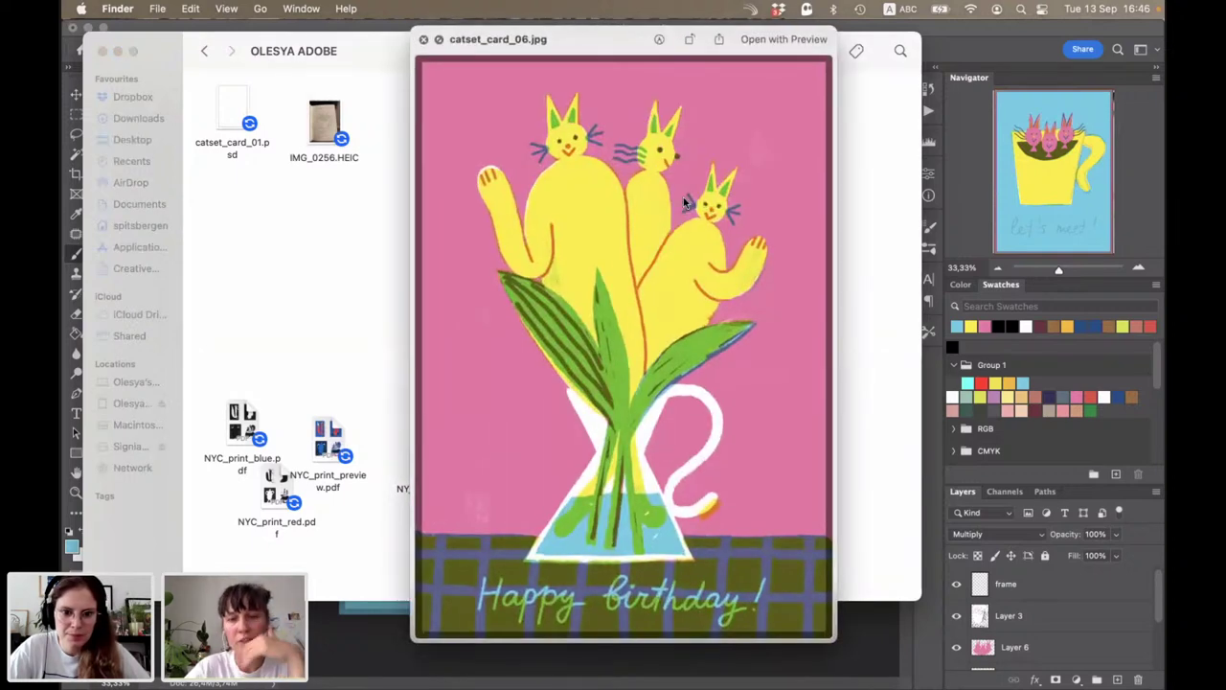
pyautogui.press('space')
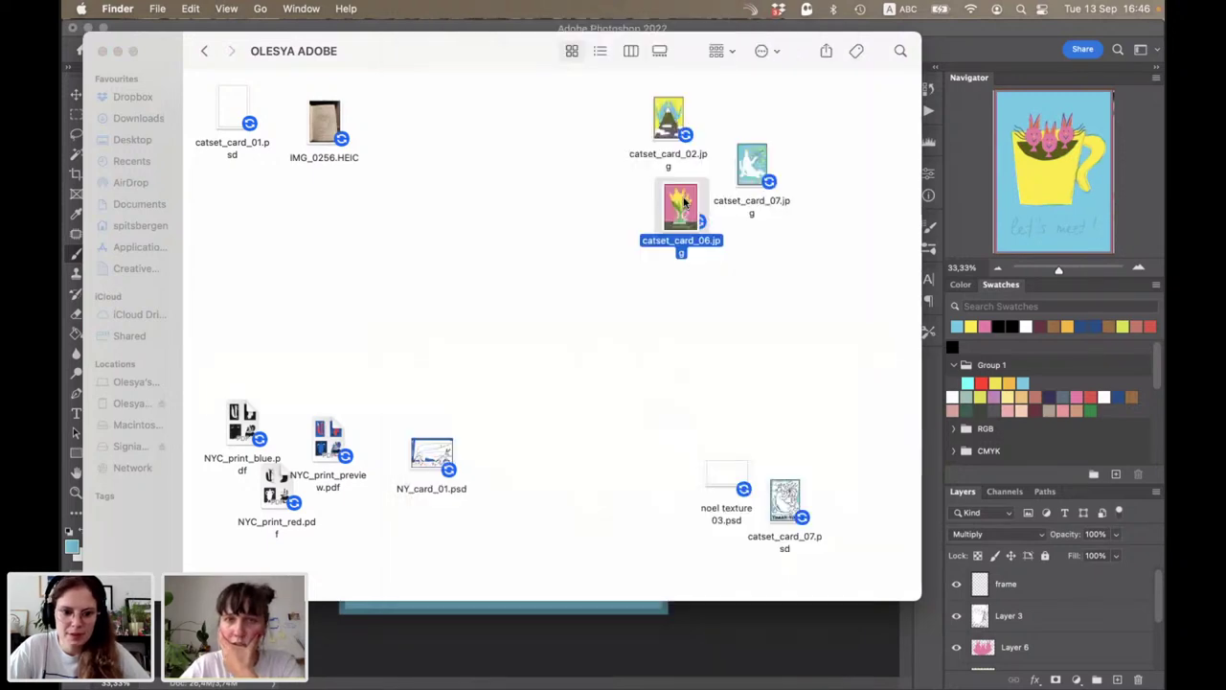
pyautogui.click(668, 122)
pyautogui.press('space')
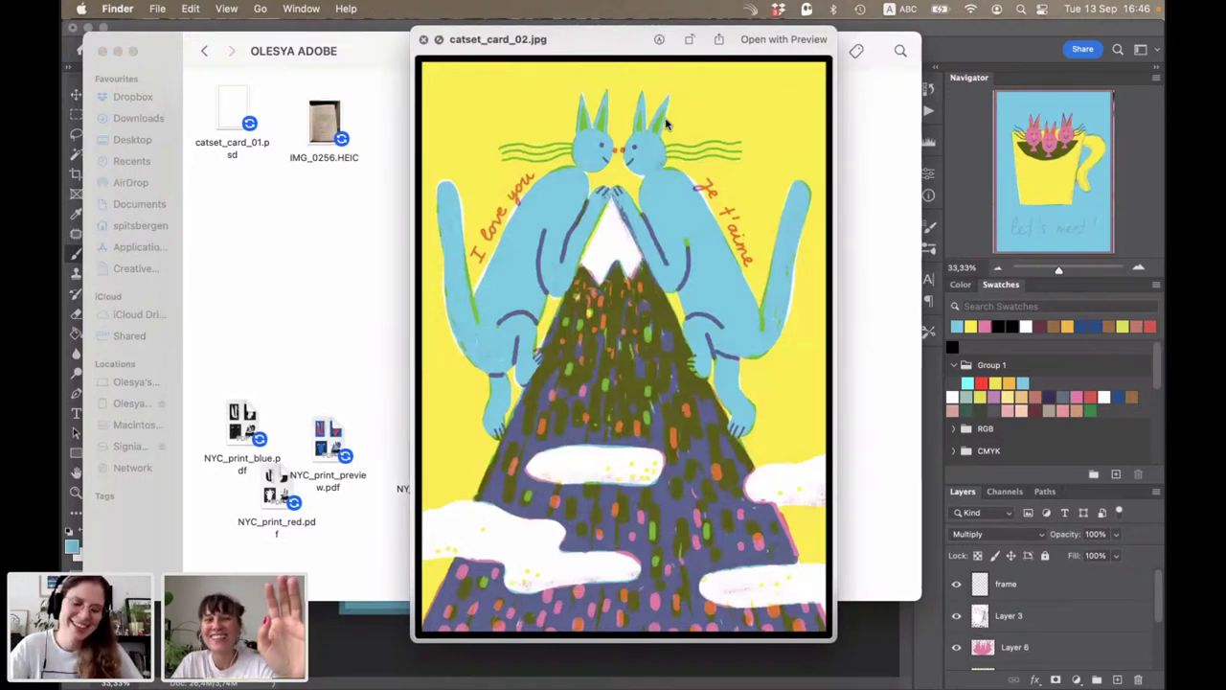
pyautogui.press('space')
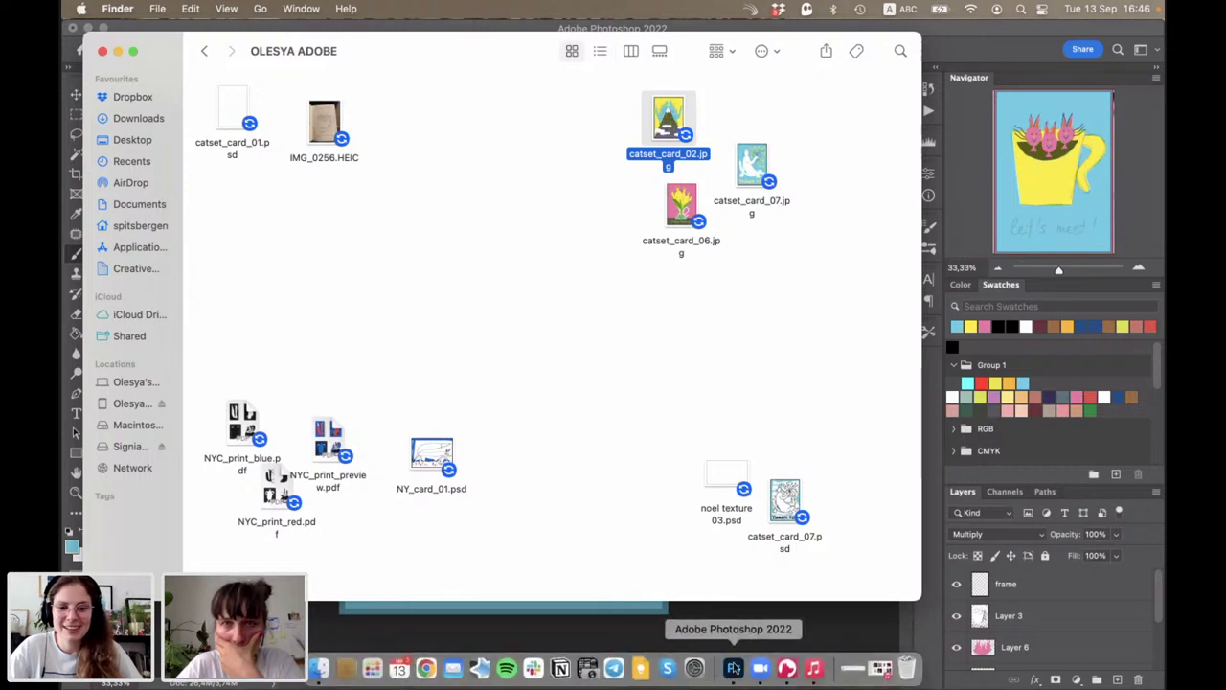
pyautogui.click(733, 667)
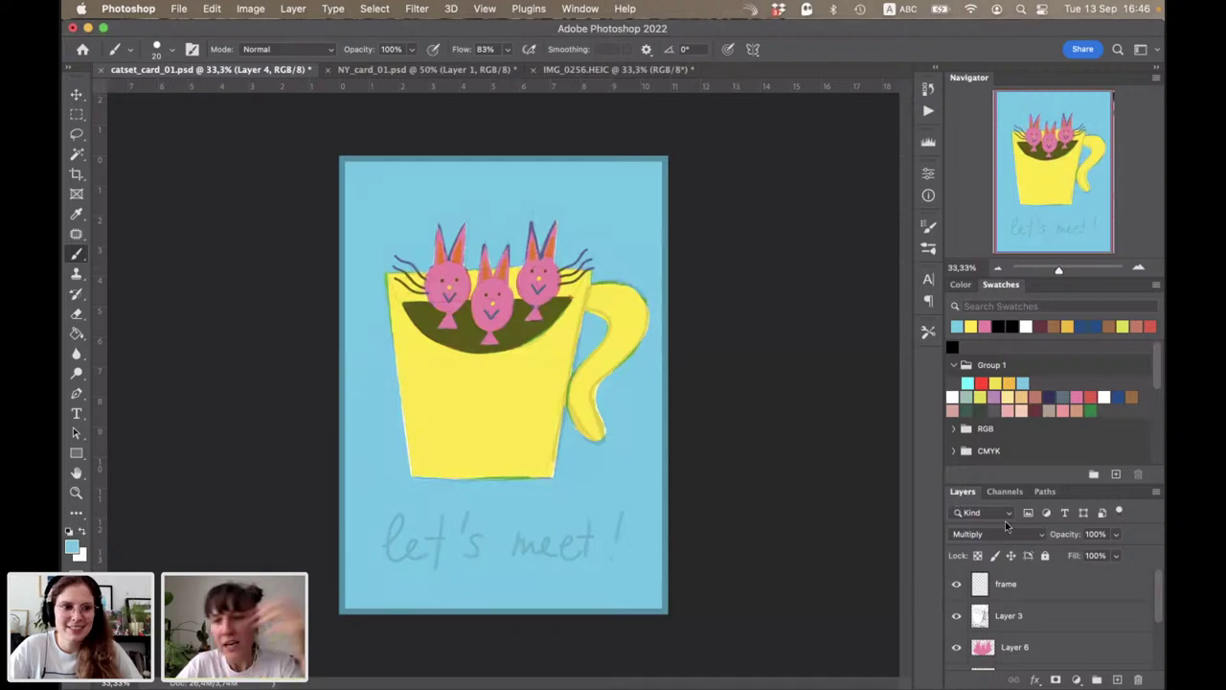
# Step: On Layer 6, zoom in on the lettering area, pick the dark blue colour and set a 40 px brush
pyautogui.click(980, 652)
pyautogui.press('super+plus')
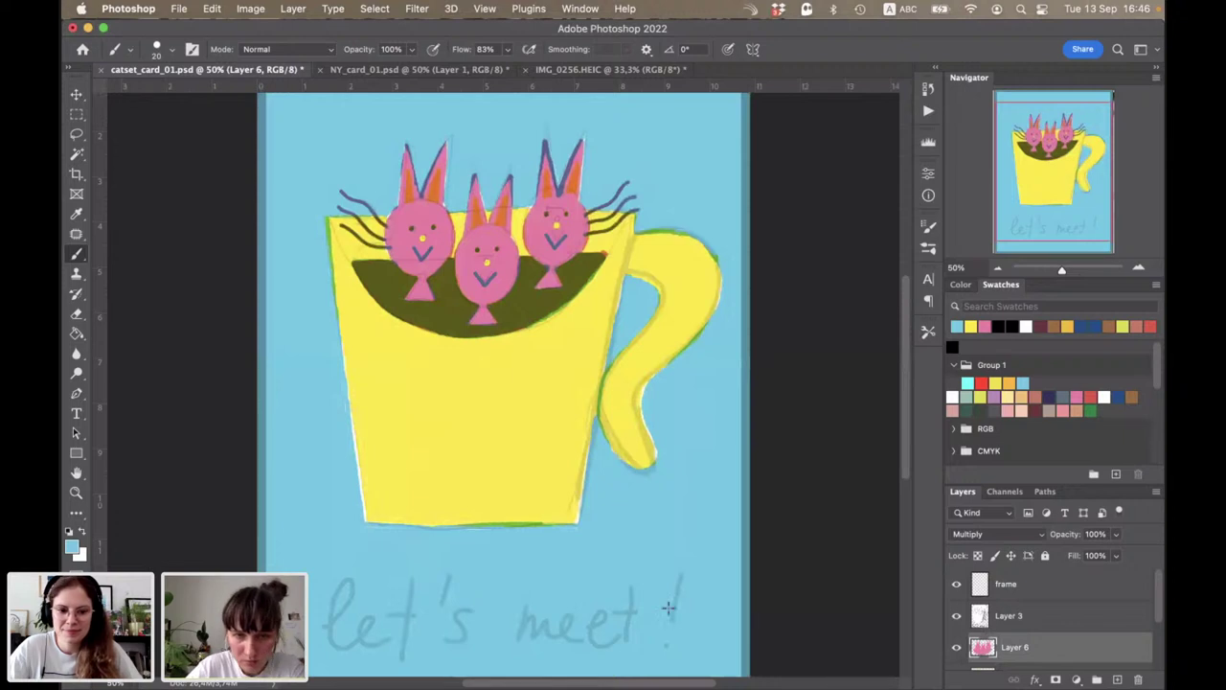
pyautogui.hscroll(-5, 667, 607)
pyautogui.scroll(-2, 668, 606)
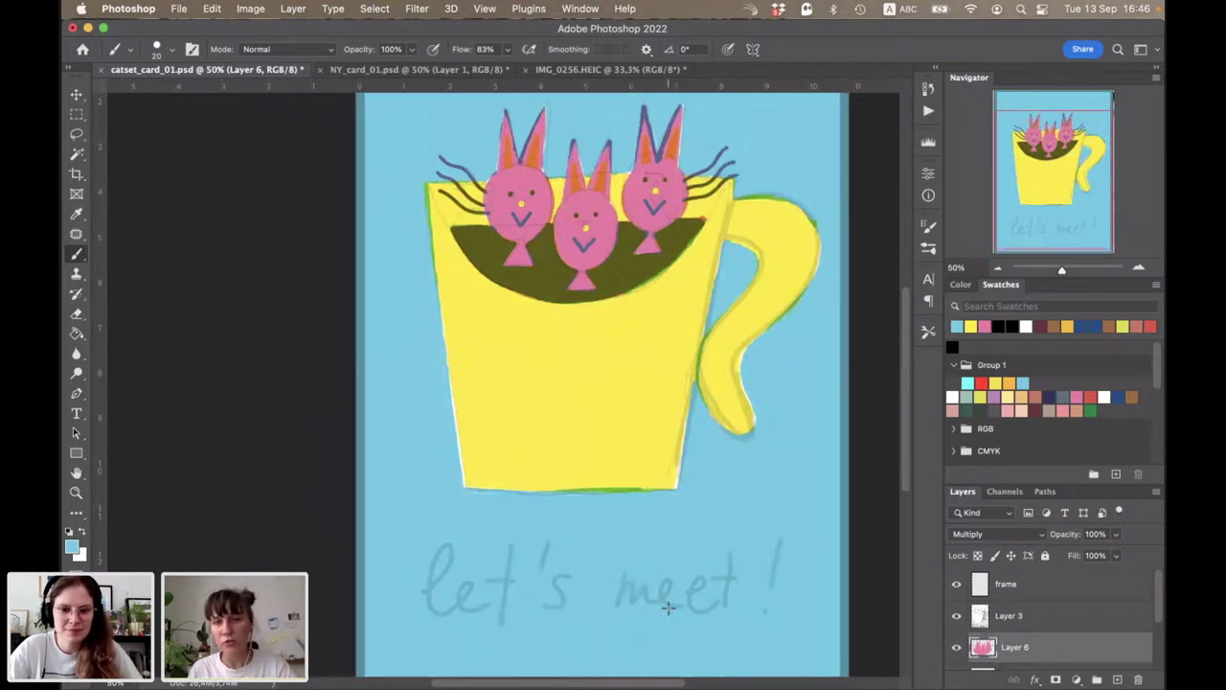
pyautogui.click(984, 325)
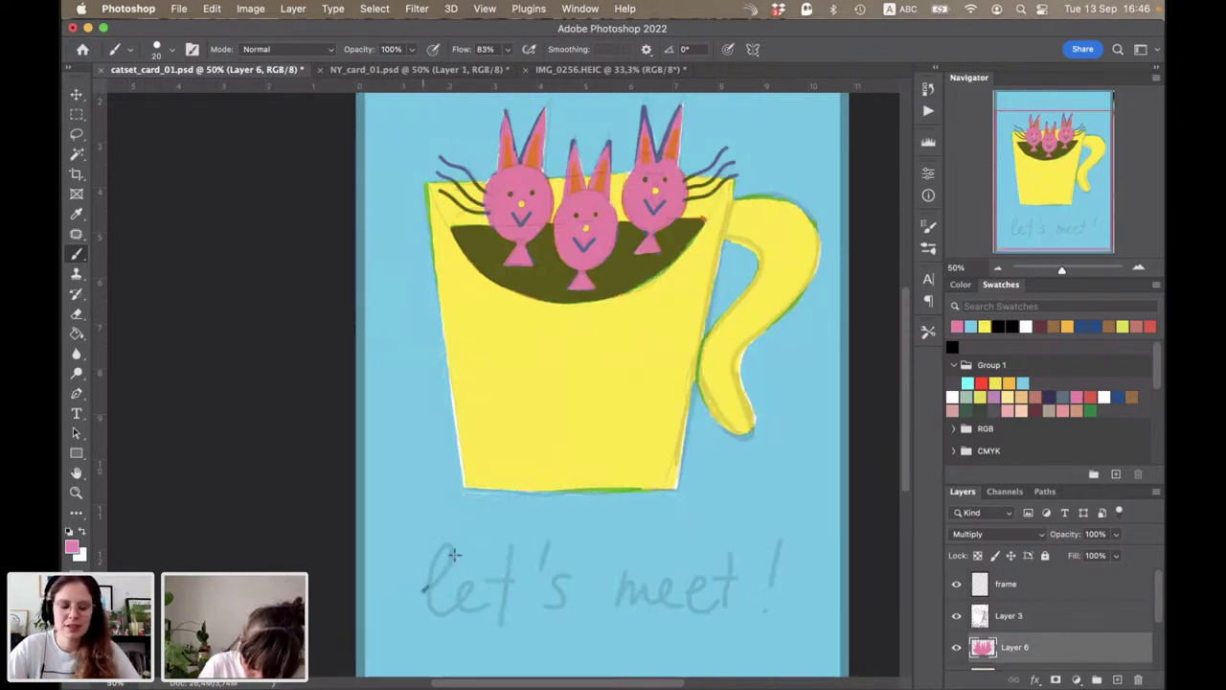
pyautogui.moveTo(424, 590); pyautogui.dragTo(453, 554)
pyautogui.hotkey('ctrl', 'z')
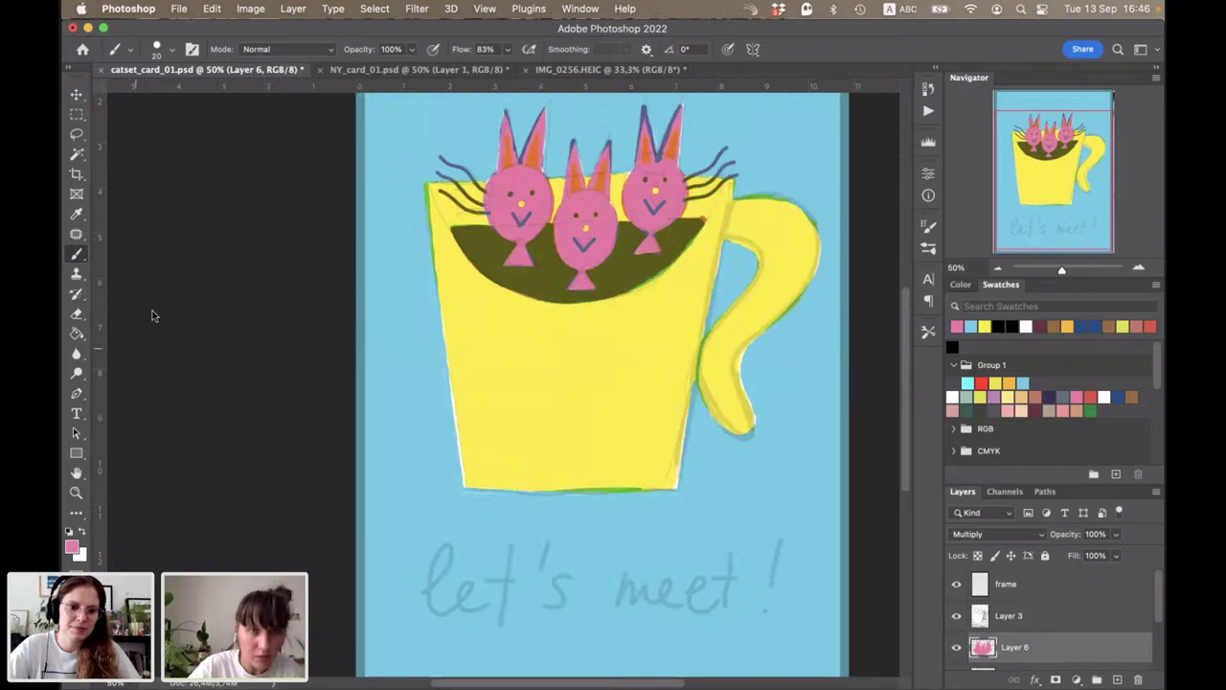
pyautogui.click(158, 49)
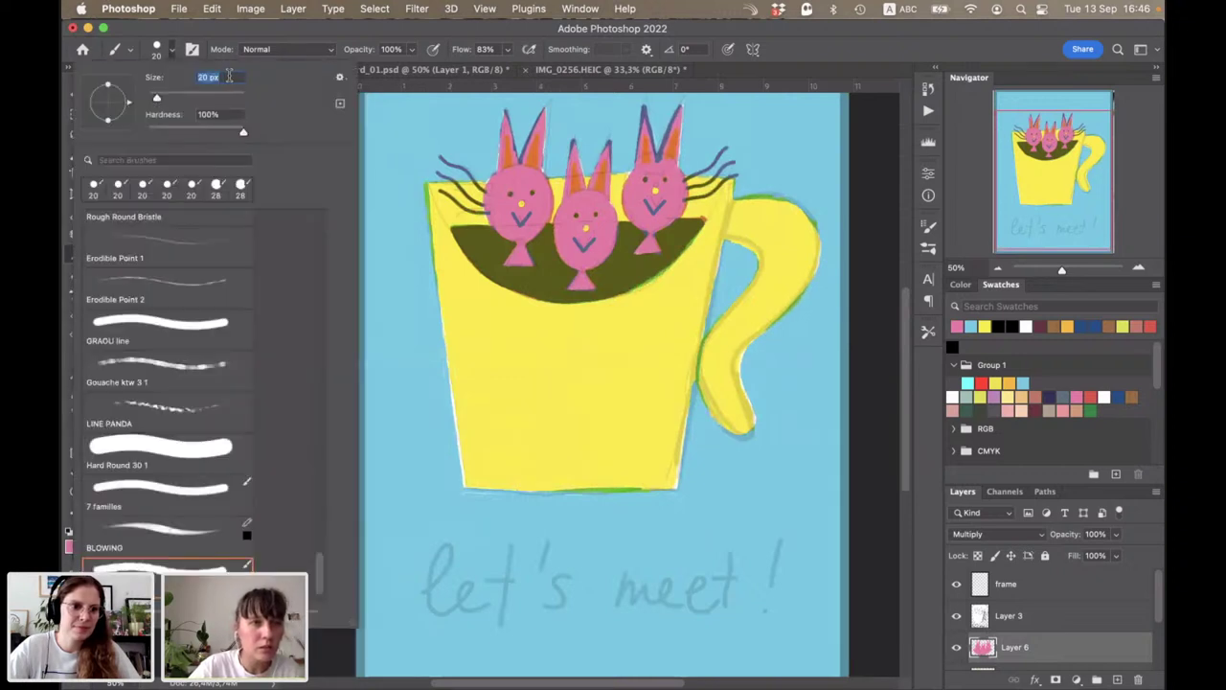
pyautogui.write('40')
pyautogui.press('Return')
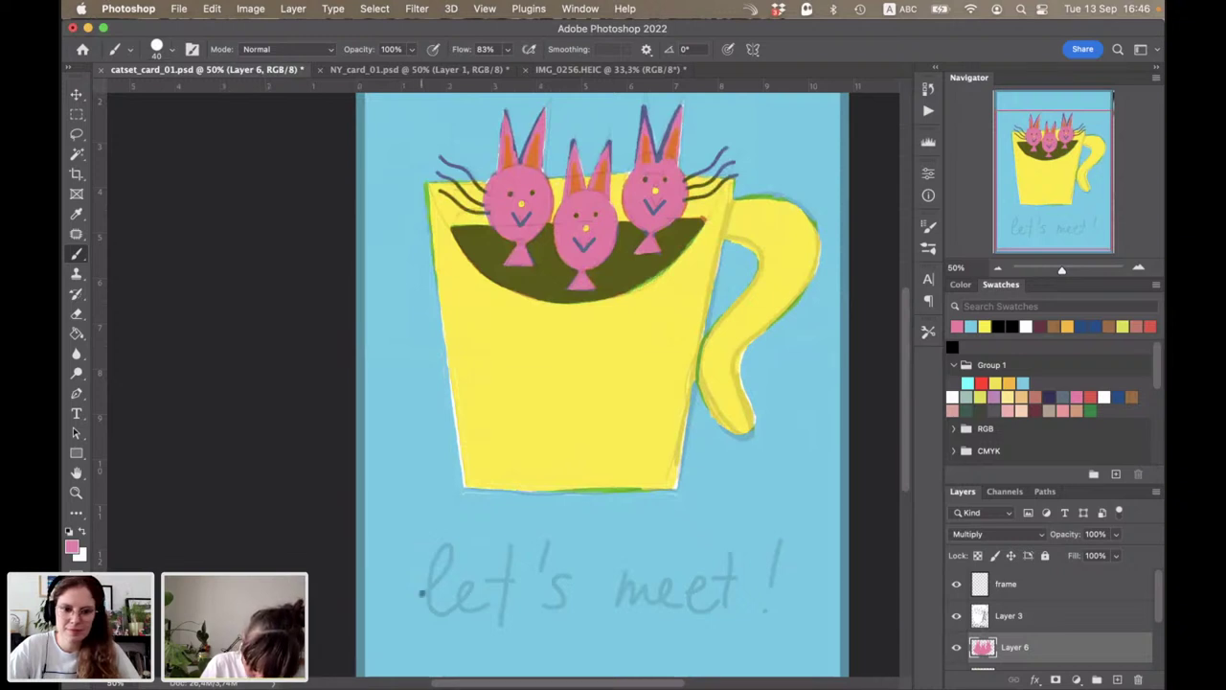
# Step: Paint "let's meet!" in thick dark blue over the sketch, redoing the meet strokes once
pyautogui.moveTo(421, 592)
pyautogui.mouseDown()
pyautogui.moveTo(436, 554)
pyautogui.moveTo(427, 604)
pyautogui.moveTo(498, 609)
pyautogui.mouseUp()
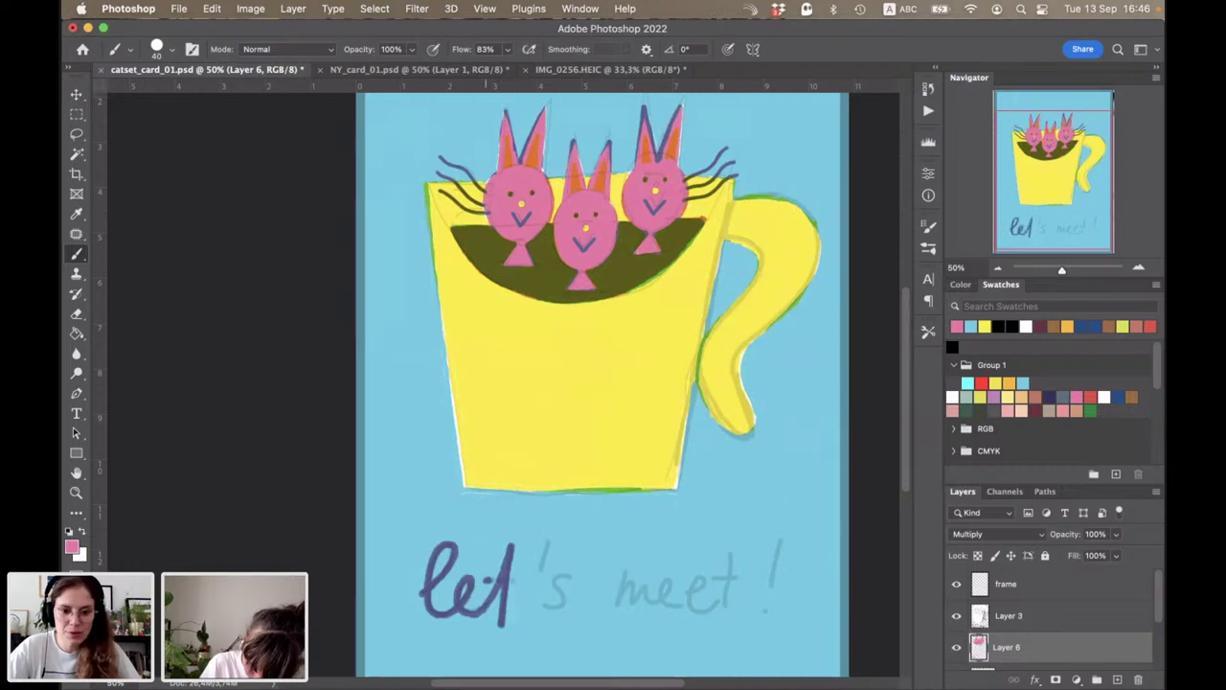
pyautogui.moveTo(551, 542); pyautogui.dragTo(544, 611)
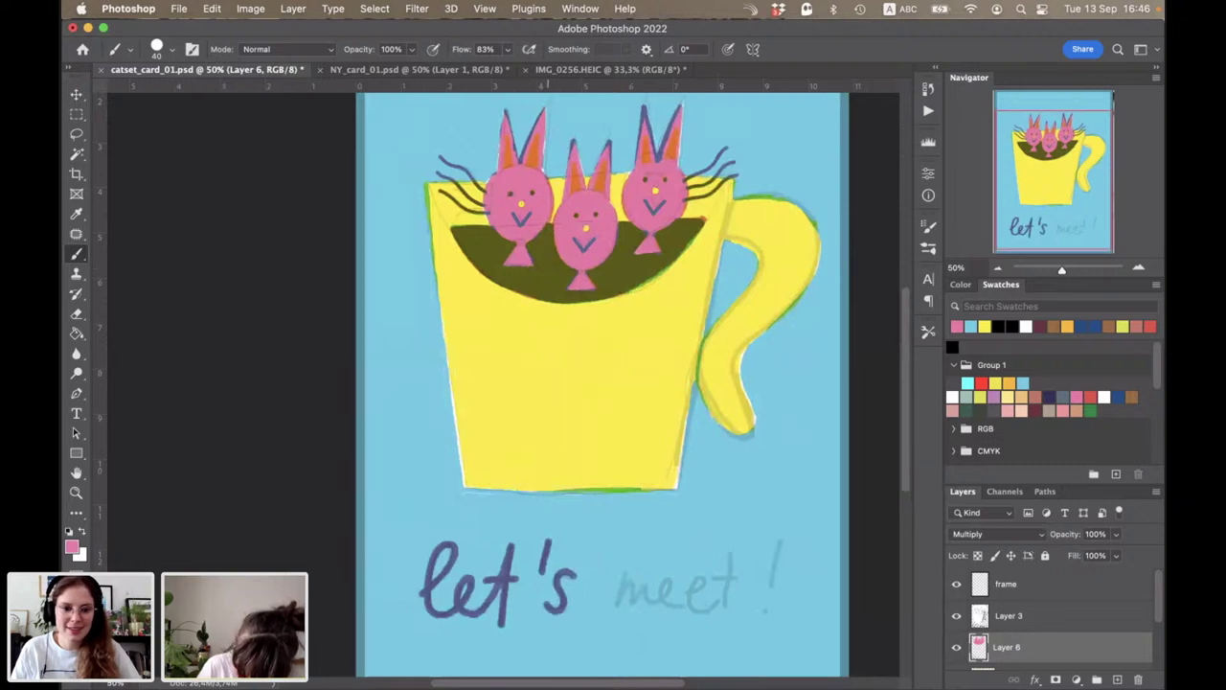
pyautogui.moveTo(616, 569)
pyautogui.mouseDown()
pyautogui.moveTo(613, 613)
pyautogui.moveTo(711, 607)
pyautogui.mouseUp()
pyautogui.moveTo(728, 541); pyautogui.dragTo(720, 609)
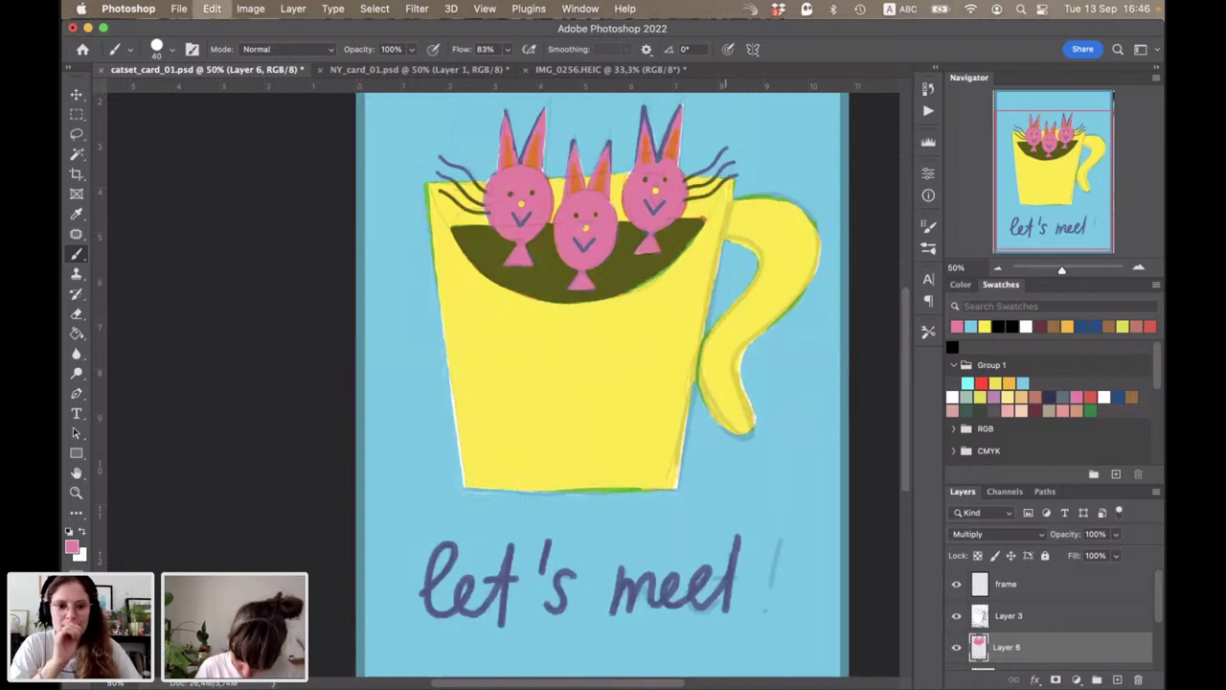
pyautogui.press('super+z')
pyautogui.press('super+z')
pyautogui.press('super+z')
pyautogui.moveTo(617, 570)
pyautogui.mouseDown()
pyautogui.moveTo(613, 611)
pyautogui.moveTo(705, 607)
pyautogui.mouseUp()
pyautogui.moveTo(733, 541); pyautogui.dragTo(724, 609)
pyautogui.moveTo(709, 566)
pyautogui.mouseDown()
pyautogui.moveTo(741, 563)
pyautogui.moveTo(772, 582)
pyautogui.mouseUp()
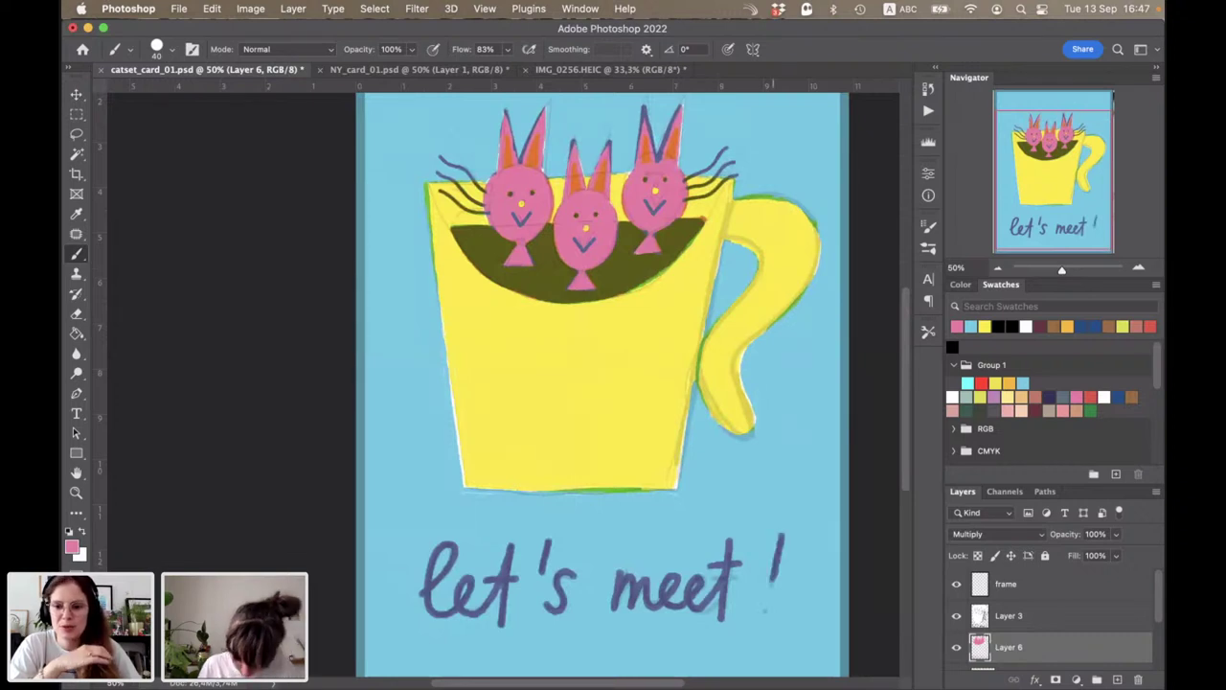
pyautogui.click(769, 607)
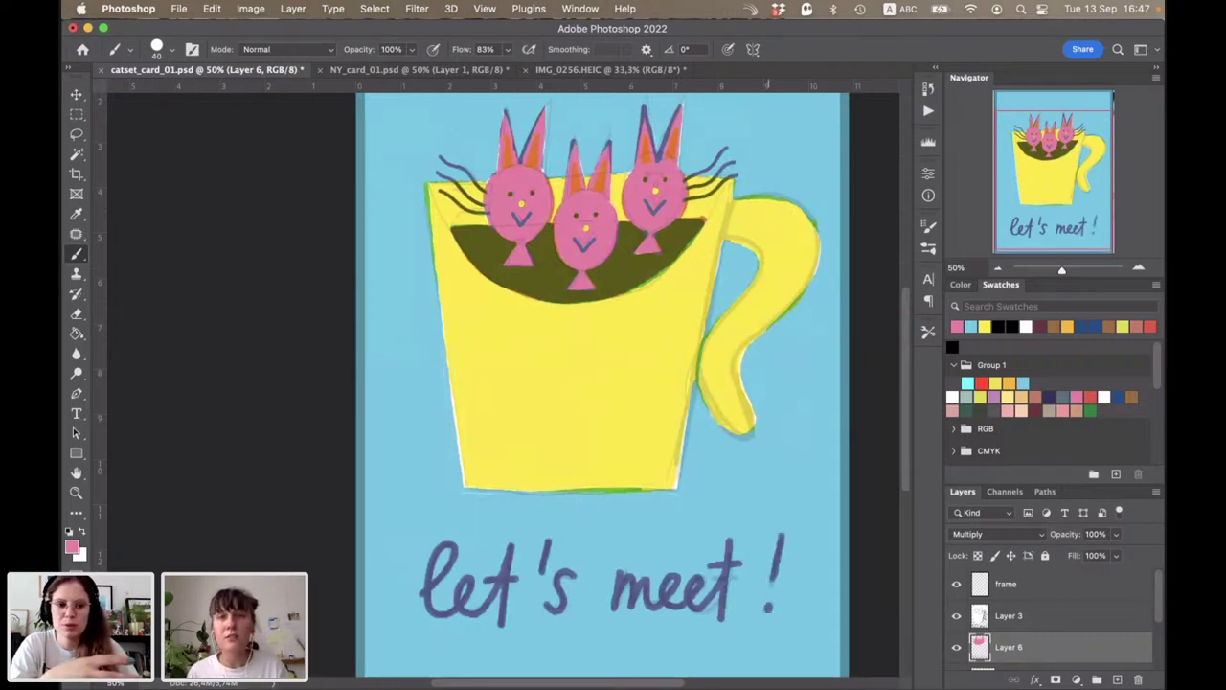
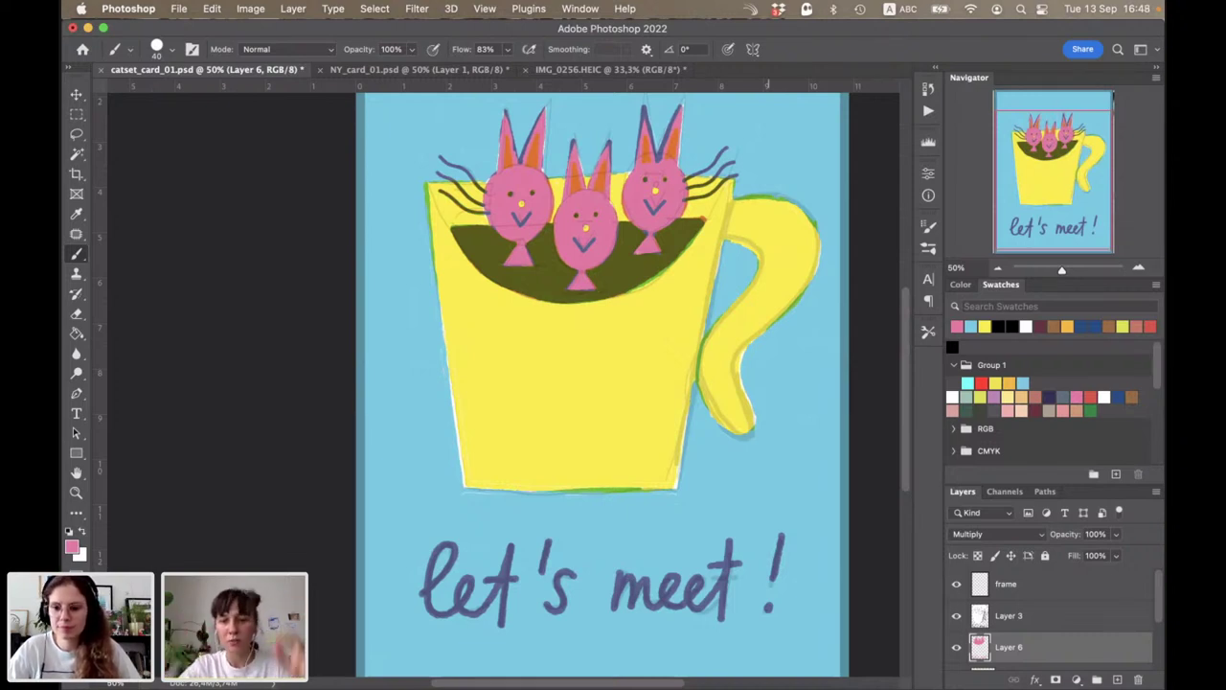
# Step: Zoom the card to 66.7% and make Layer 4 active with light blue as the paint colour
pyautogui.press('super+plus')
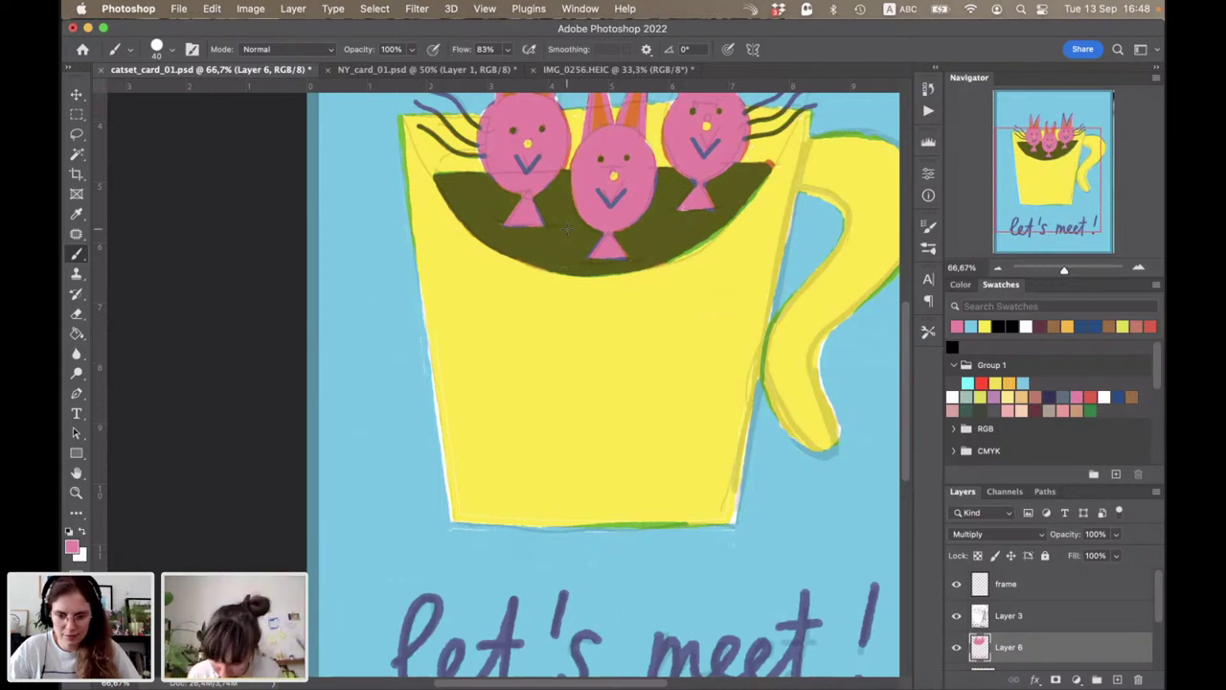
pyautogui.moveTo(1157, 615); pyautogui.dragTo(1159, 634)
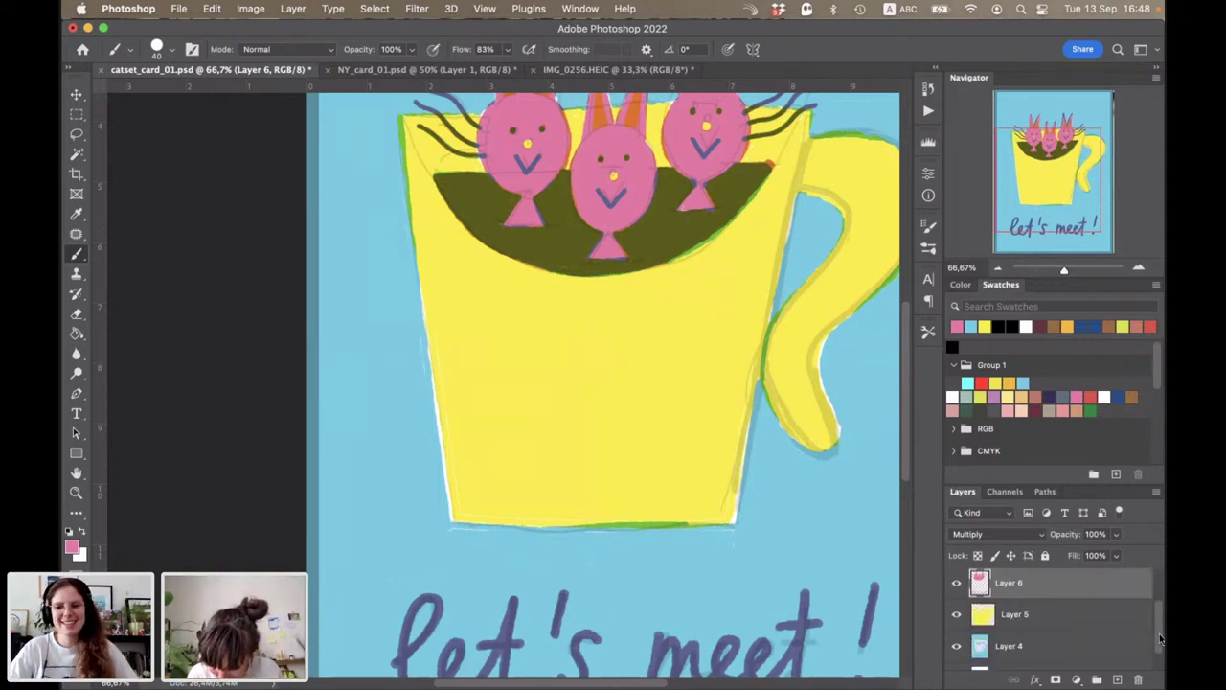
pyautogui.click(1159, 640)
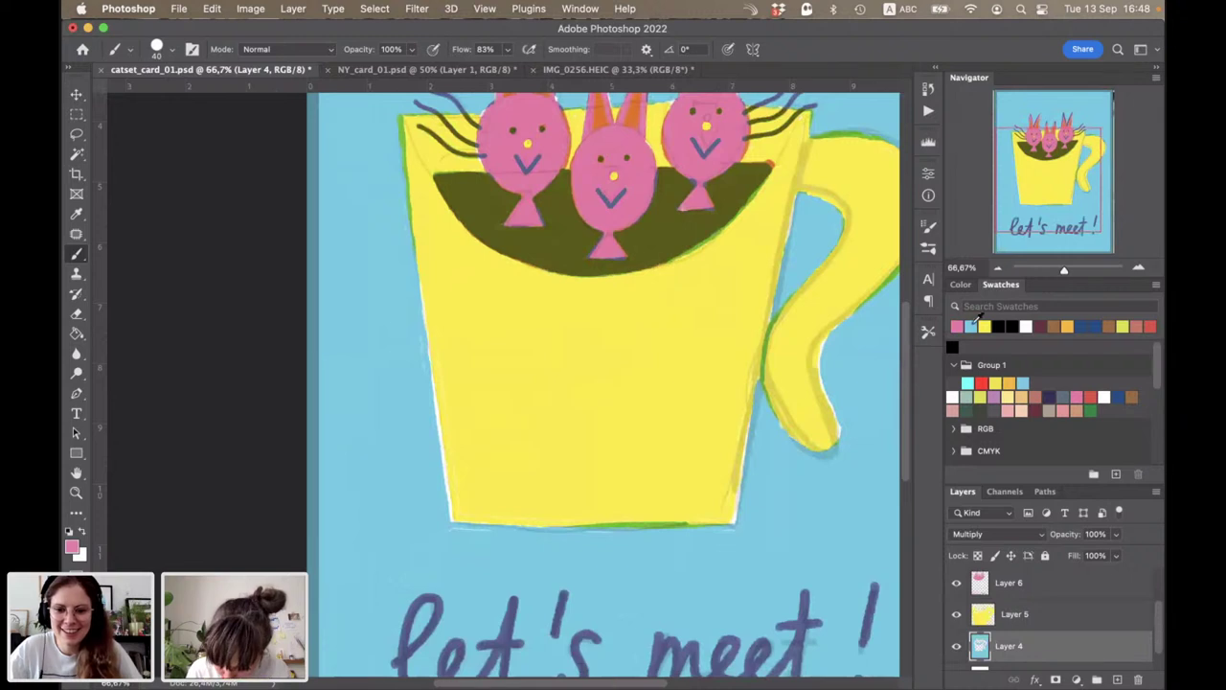
pyautogui.click(970, 326)
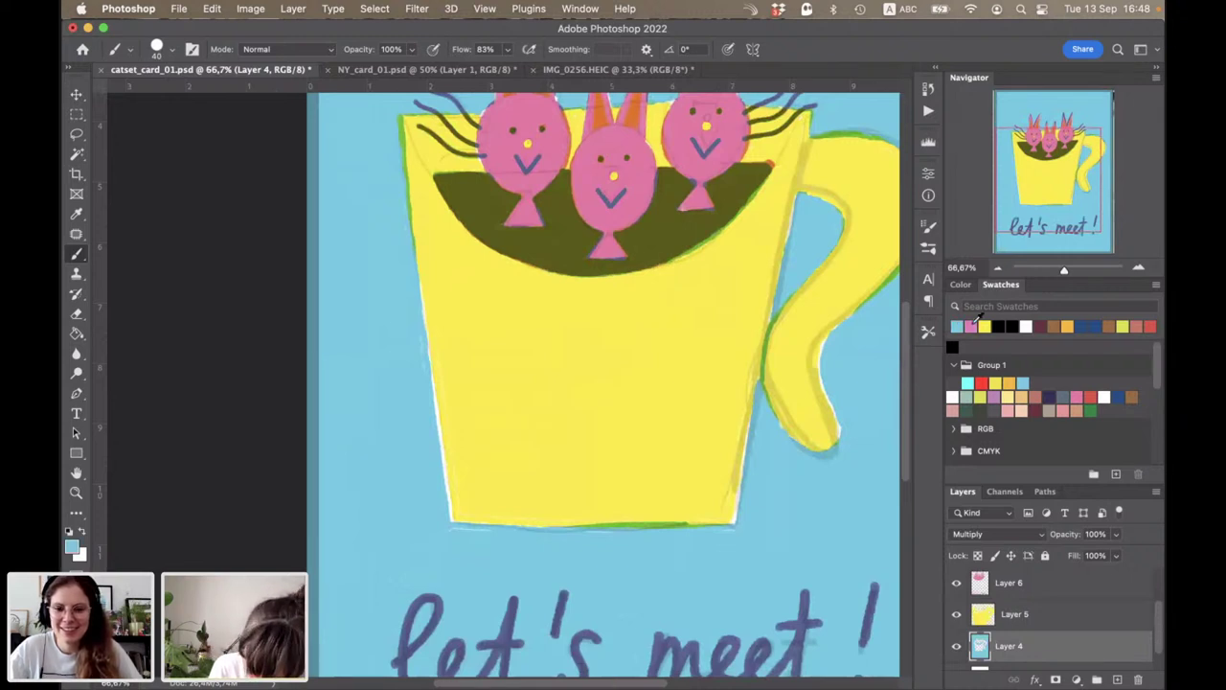
pyautogui.click(303, 47)
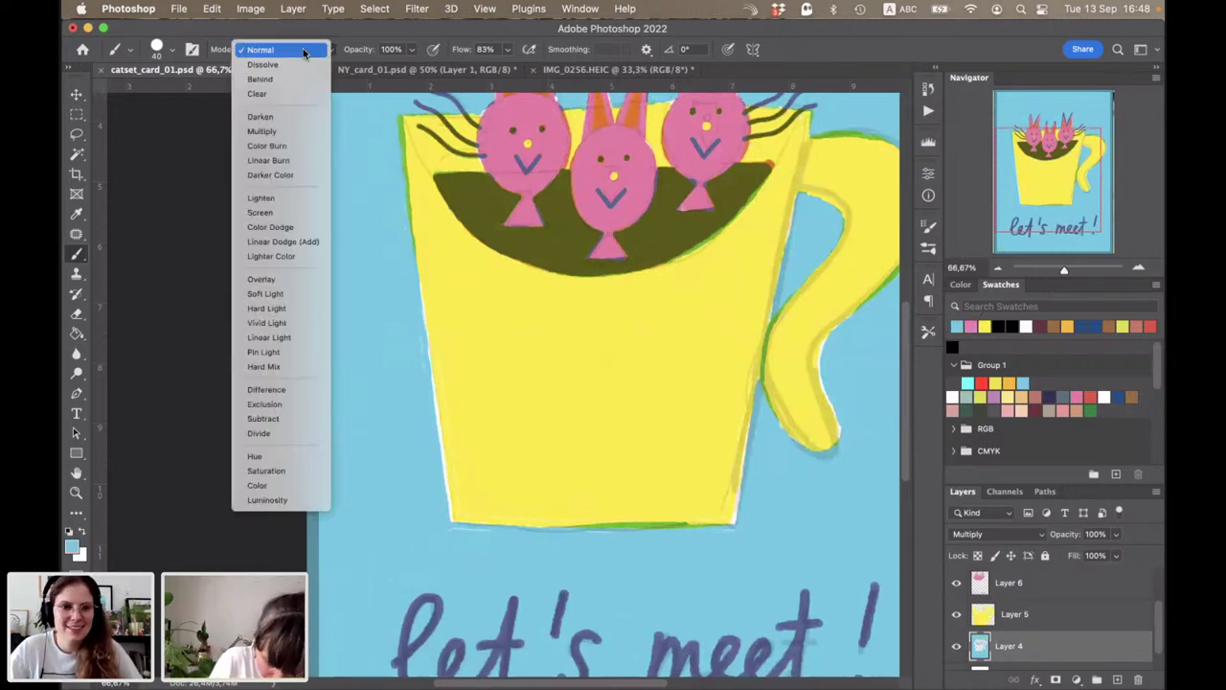
# Step: Set the brush to Clear blending mode at 19 px
pyautogui.click(275, 94)
pyautogui.click(168, 48)
pyautogui.moveTo(166, 97); pyautogui.dragTo(157, 100)
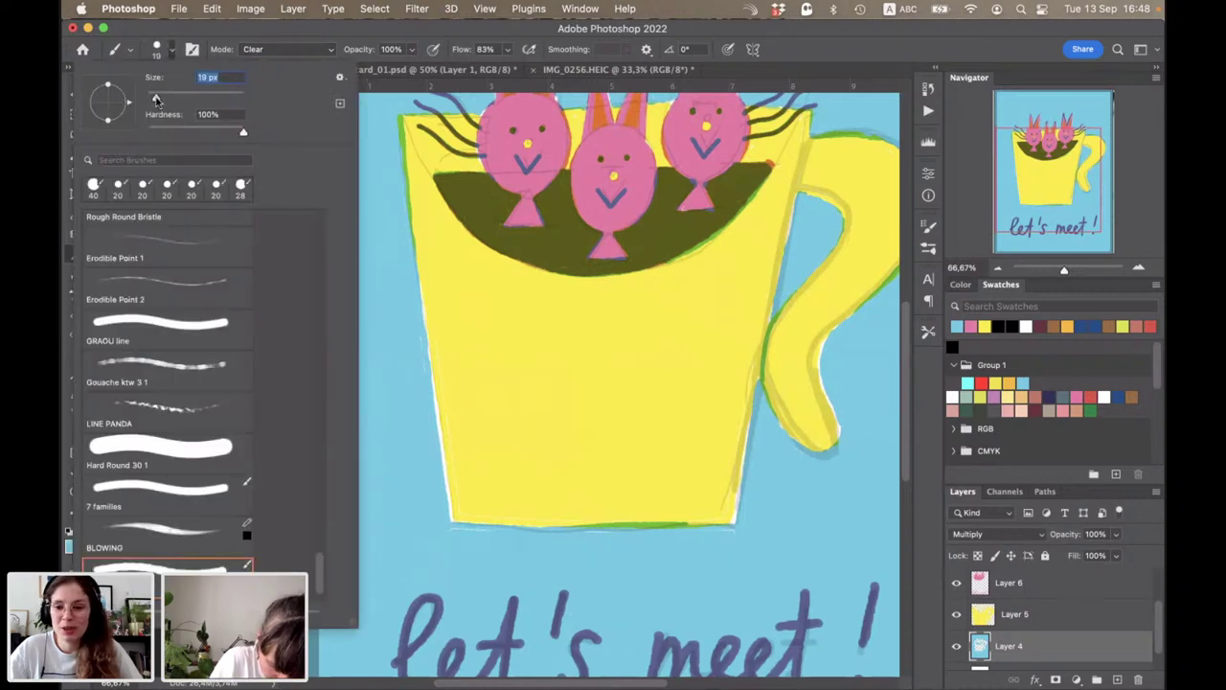
pyautogui.click(171, 50)
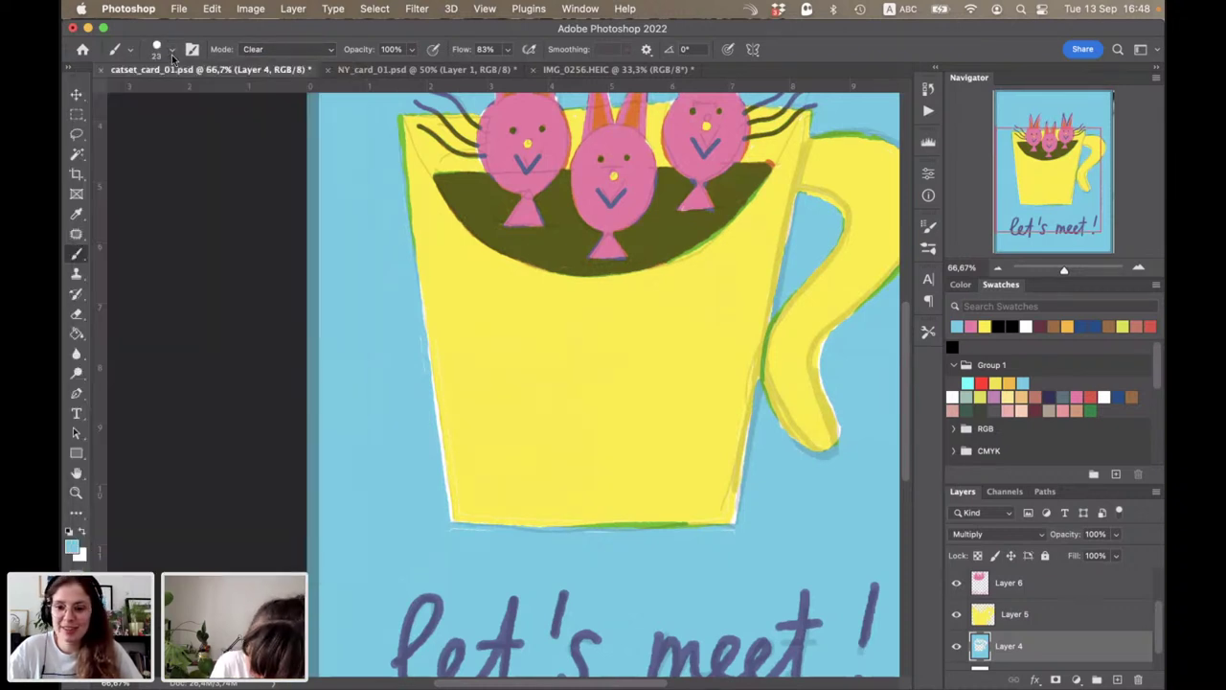
# Step: Paint six short dashes across the dark bowl under the cats on Layer 4
pyautogui.moveTo(483, 228); pyautogui.dragTo(565, 224)
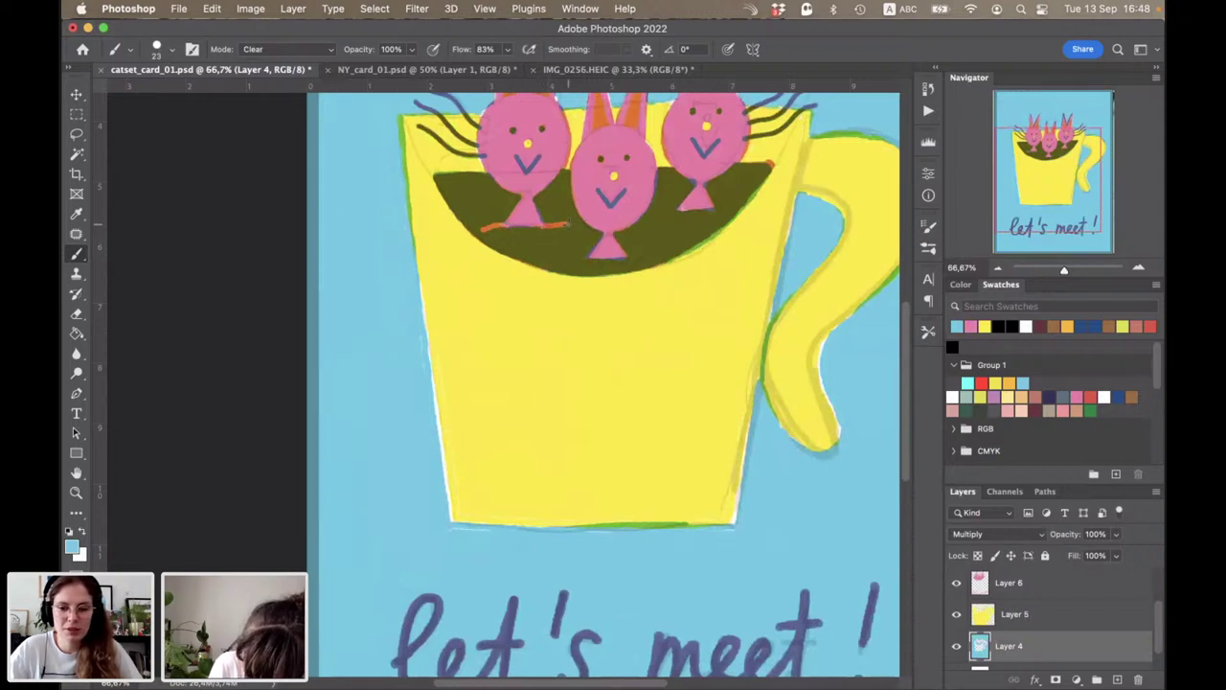
pyautogui.moveTo(466, 199); pyautogui.dragTo(493, 200)
pyautogui.moveTo(573, 257)
pyautogui.mouseDown()
pyautogui.moveTo(647, 255)
pyautogui.moveTo(662, 235)
pyautogui.mouseUp()
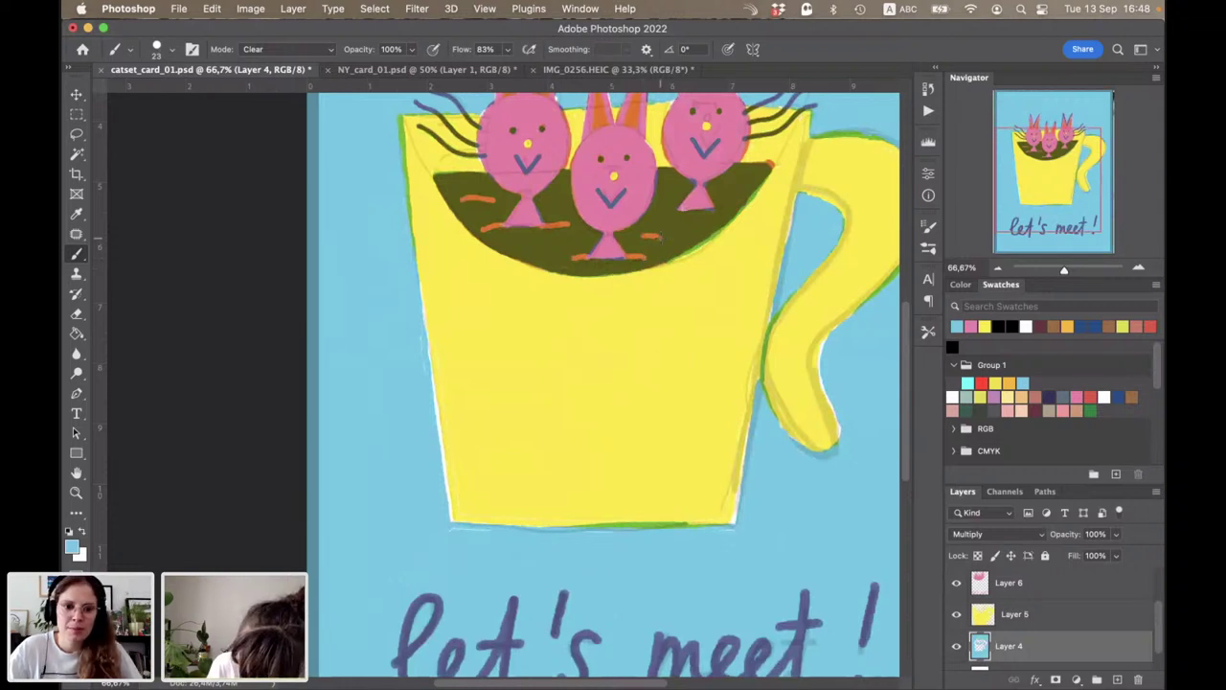
pyautogui.moveTo(534, 245); pyautogui.dragTo(569, 245)
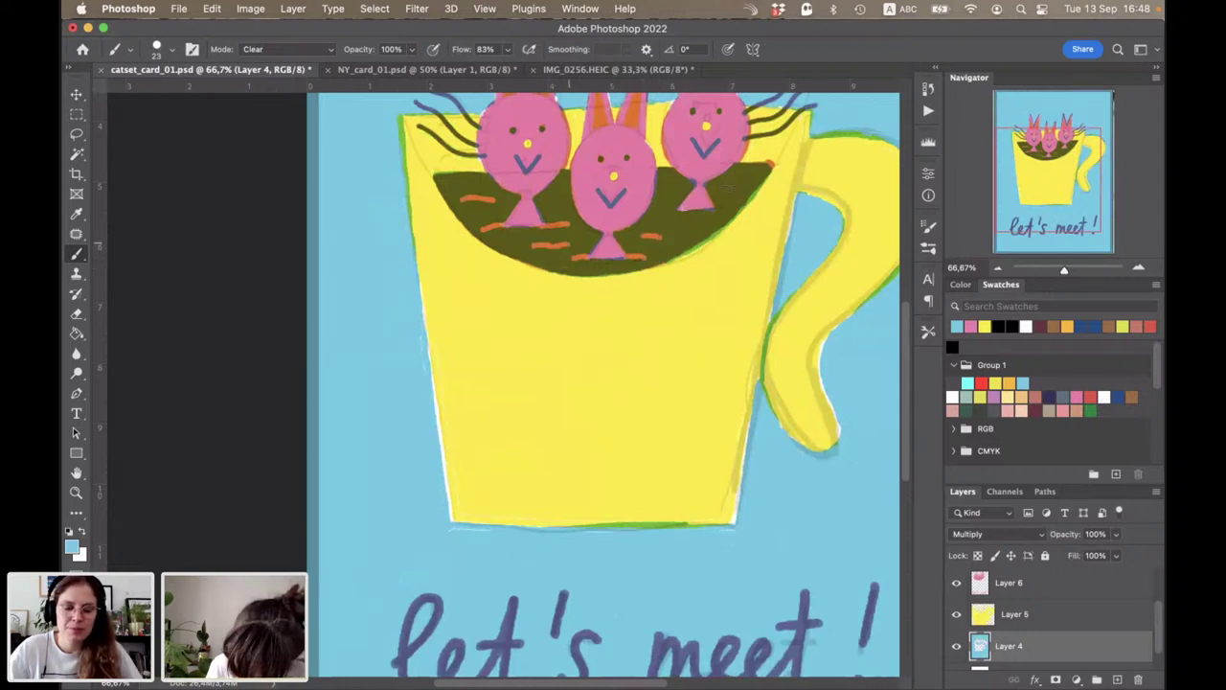
pyautogui.moveTo(725, 186); pyautogui.dragTo(746, 185)
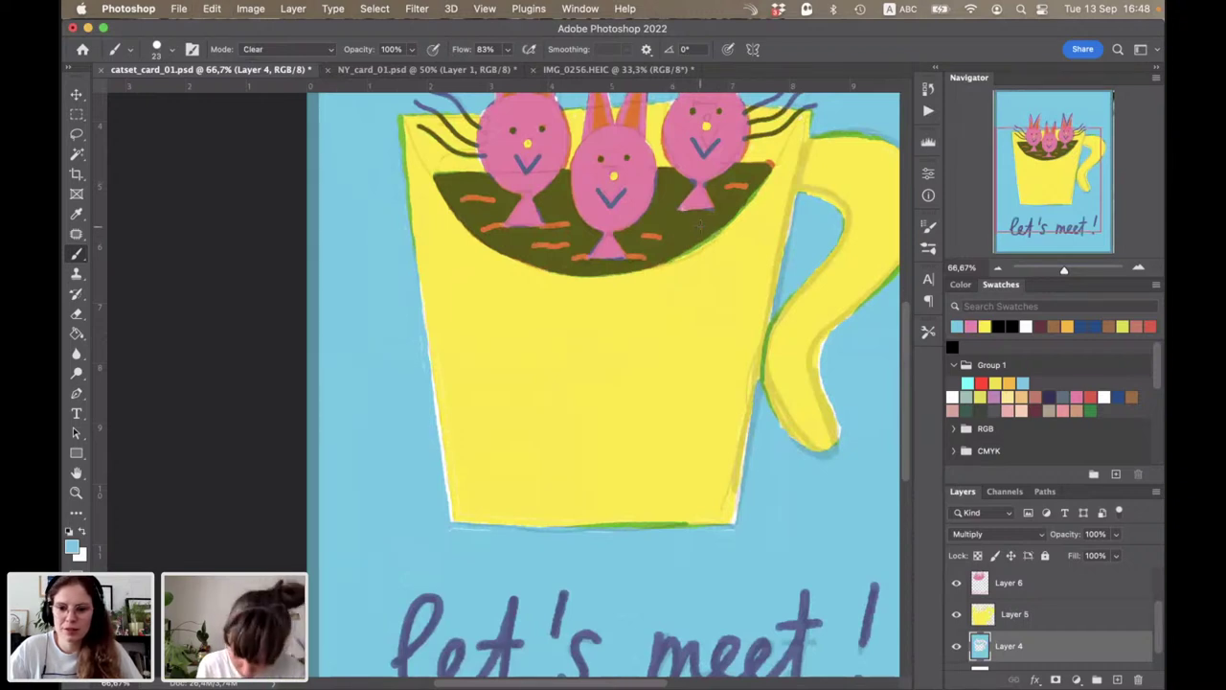
pyautogui.moveTo(670, 227); pyautogui.dragTo(696, 226)
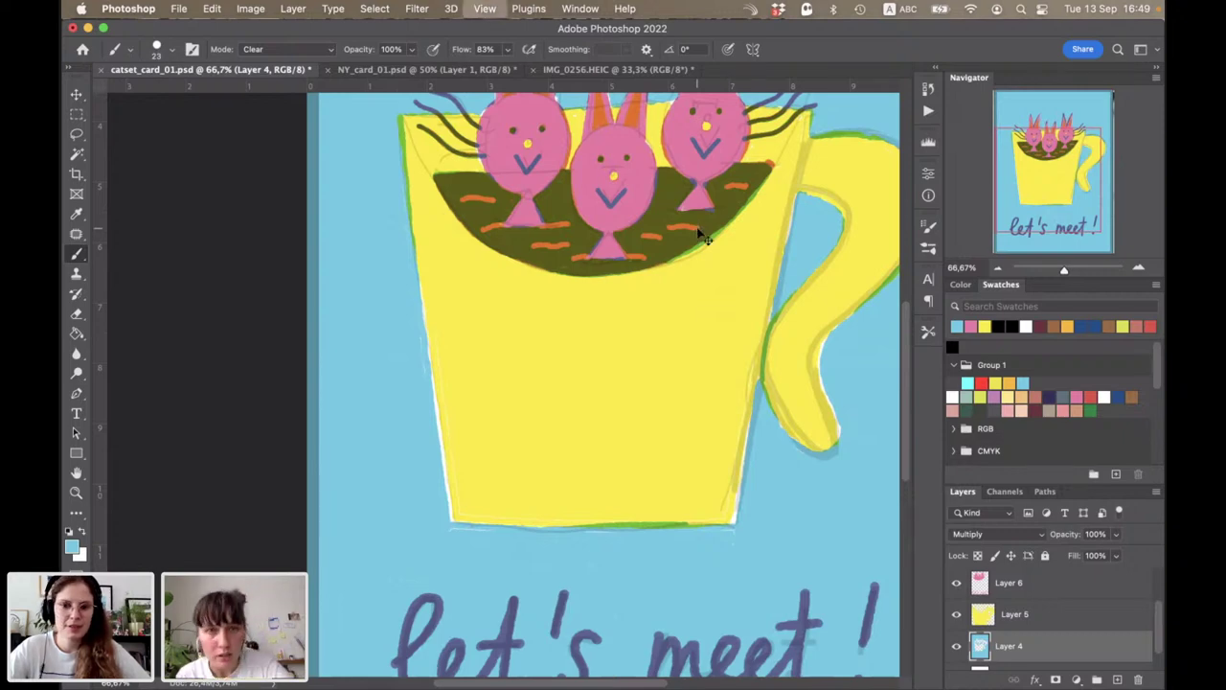
# Step: Hide Layer 3's rough sketch outlines, viewing the card at 66.7%
pyautogui.press('super+minus')
pyautogui.press('super+minus')
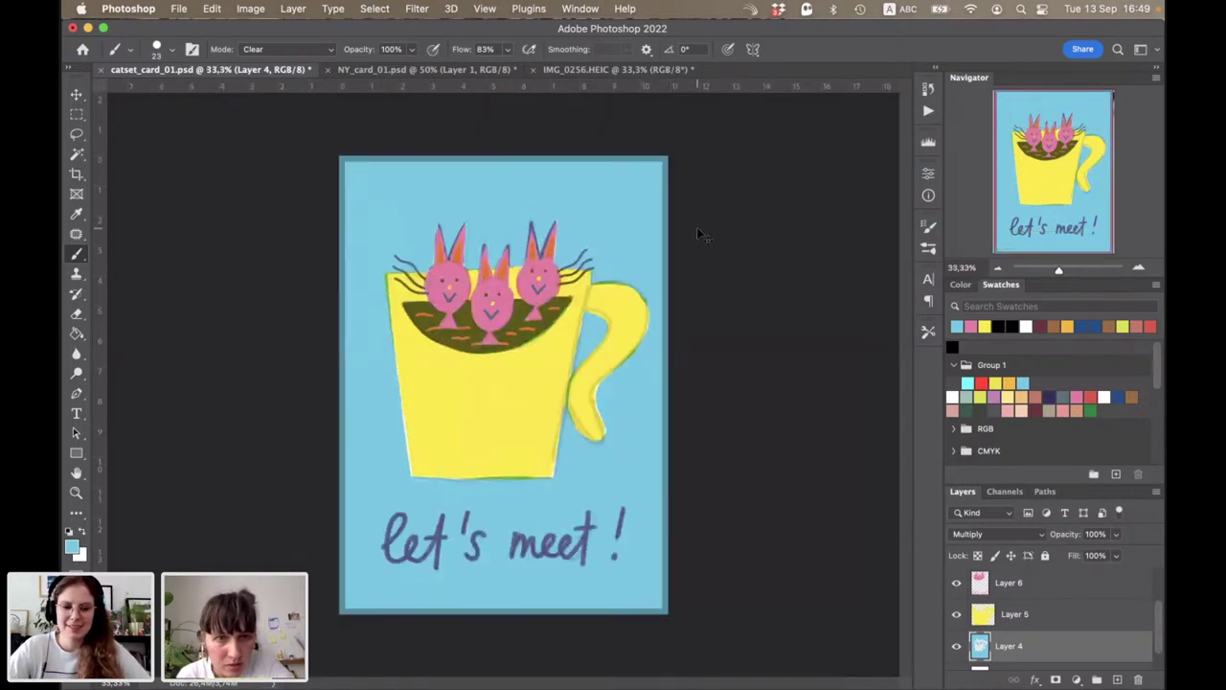
pyautogui.press('super+plus')
pyautogui.press('super+plus')
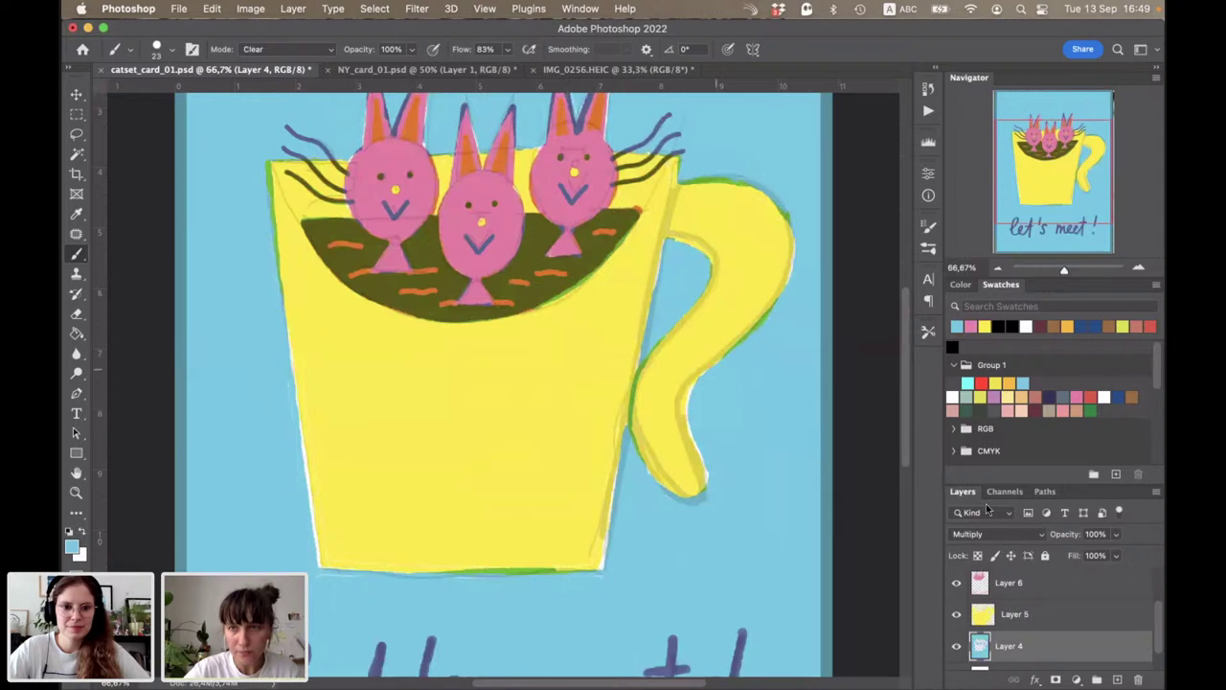
pyautogui.scroll(2, 1024, 616)
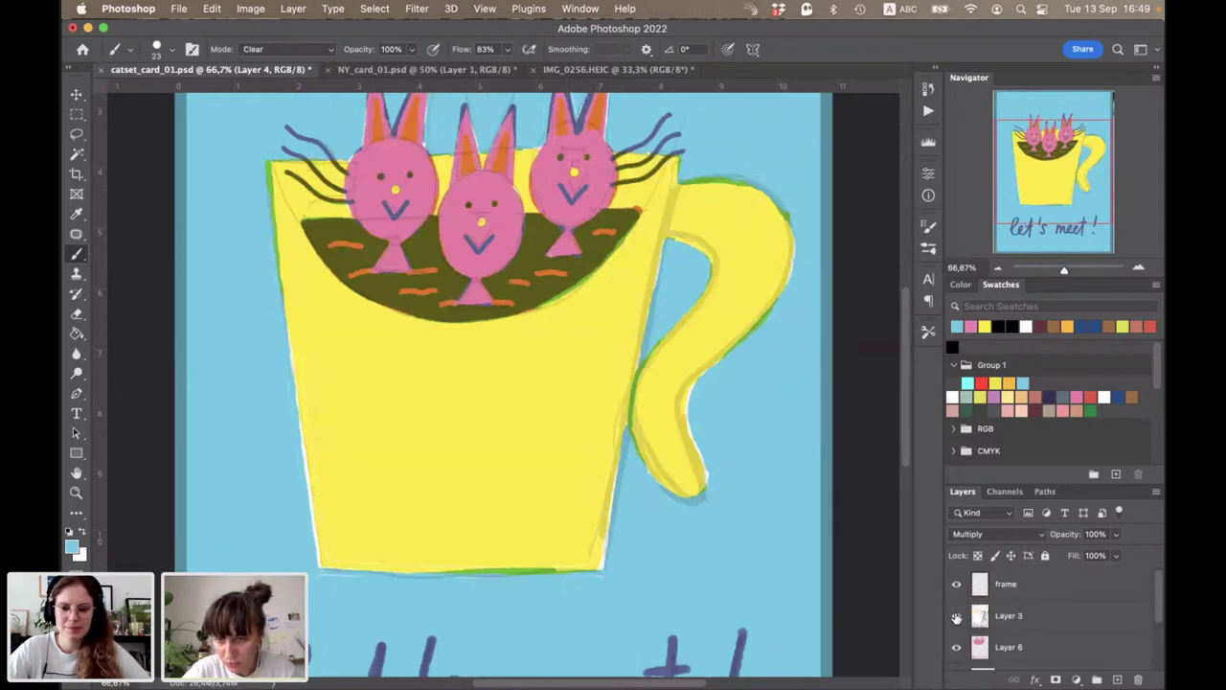
pyautogui.click(956, 618)
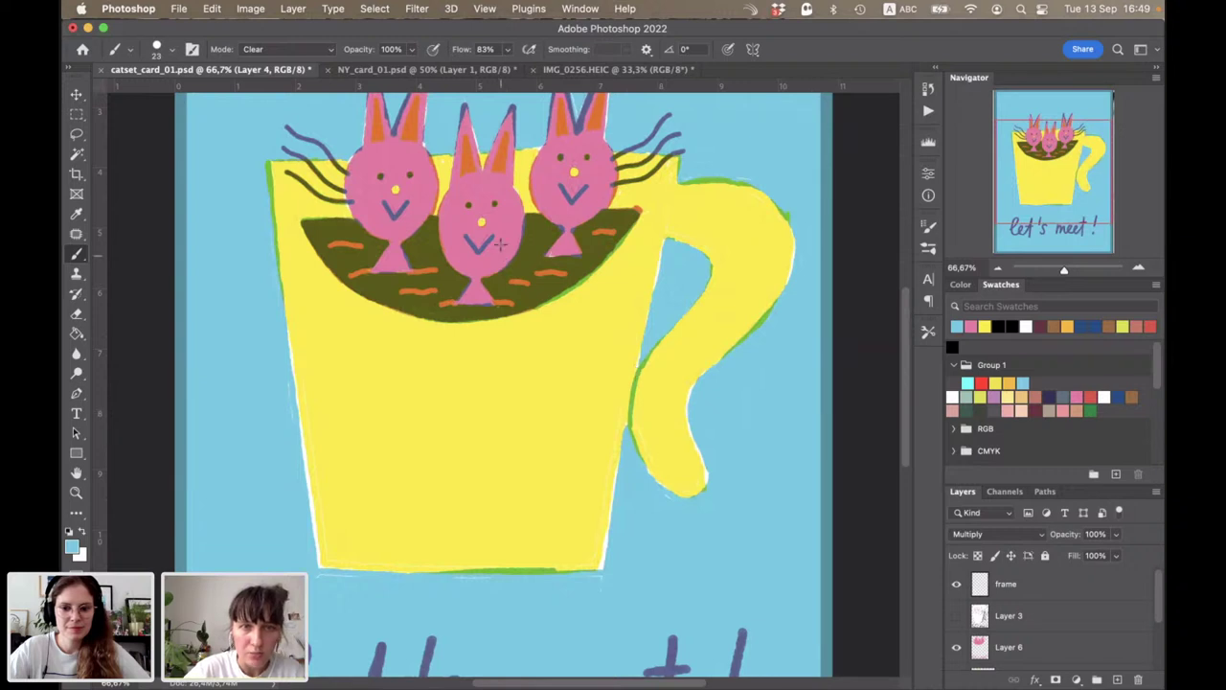
# Step: Check Layers 6 and 5, then return to Layer 4 with light blue and the Brush tool
pyautogui.press('v')
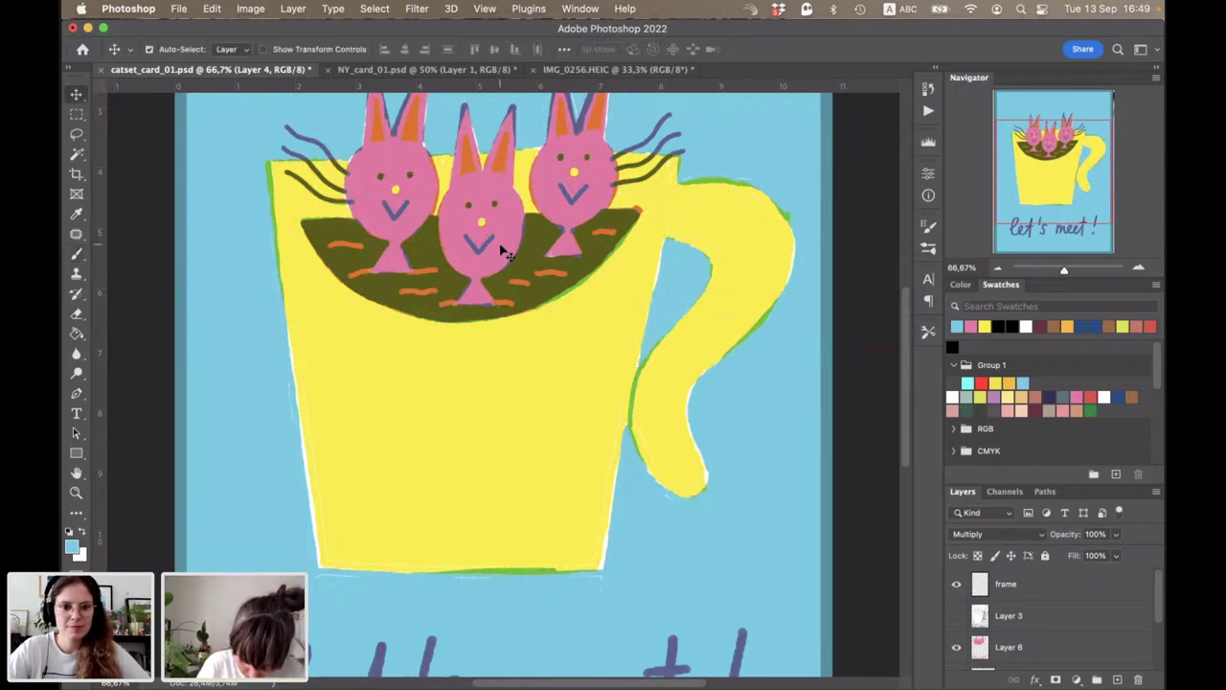
pyautogui.click(500, 258)
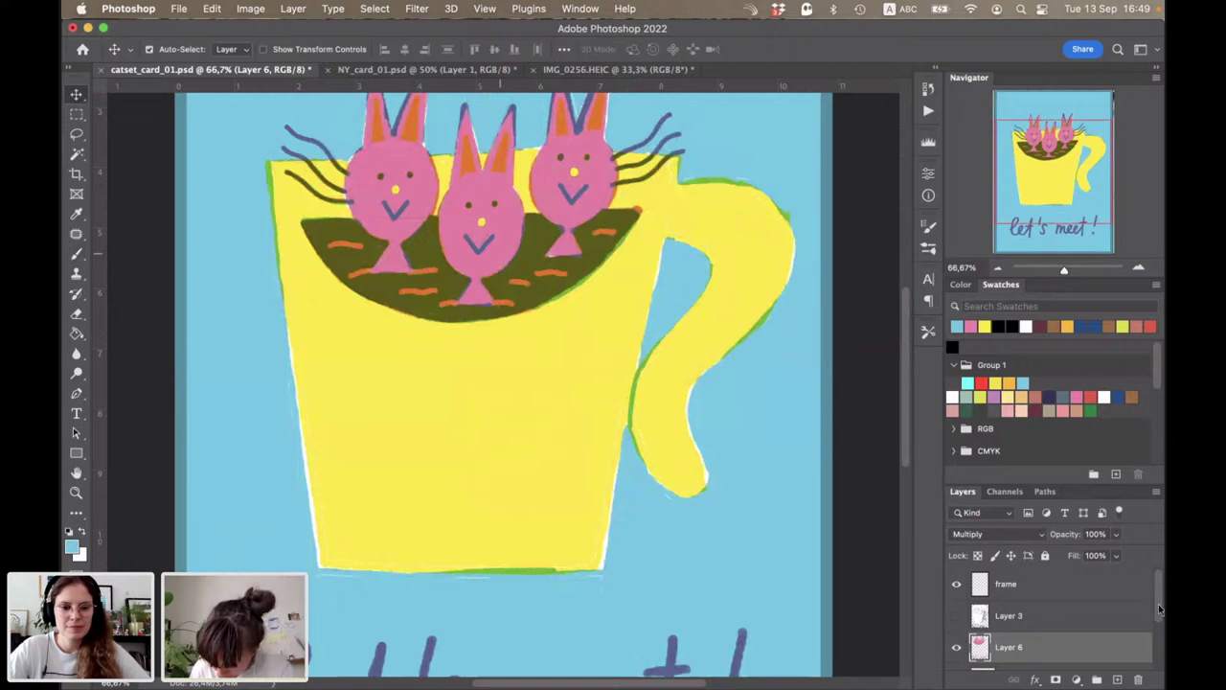
pyautogui.scroll(-1, 1158, 603)
pyautogui.scroll(-1, 1157, 618)
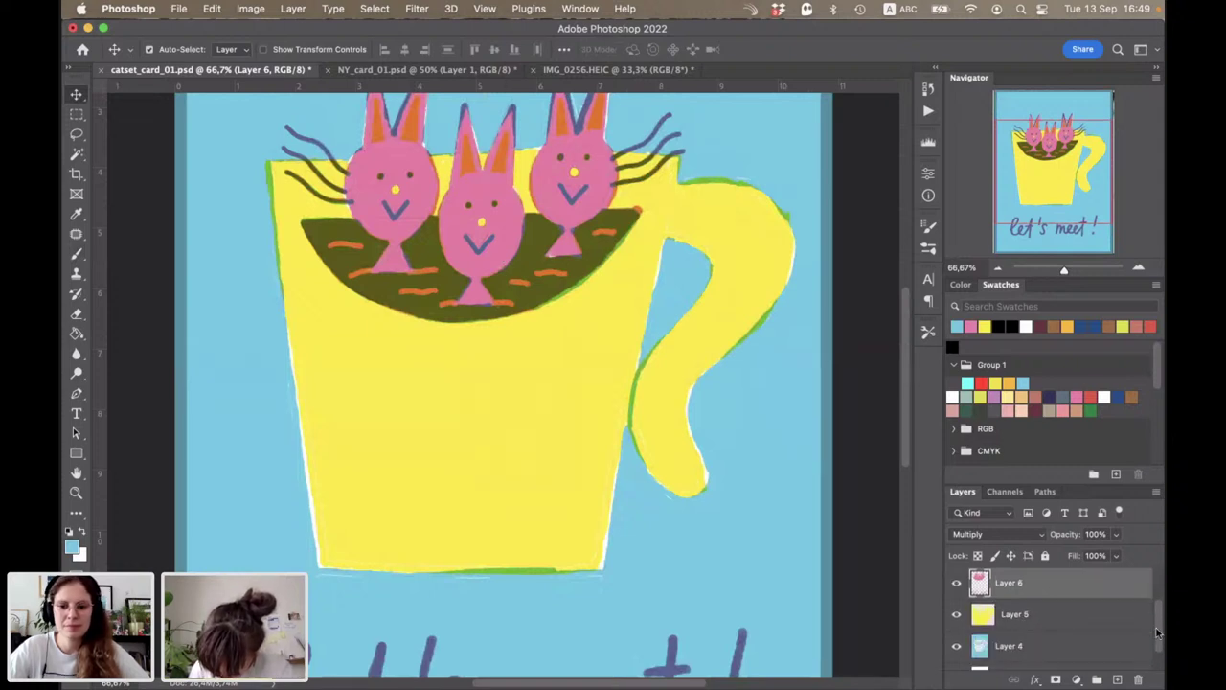
pyautogui.click(983, 618)
pyautogui.click(988, 326)
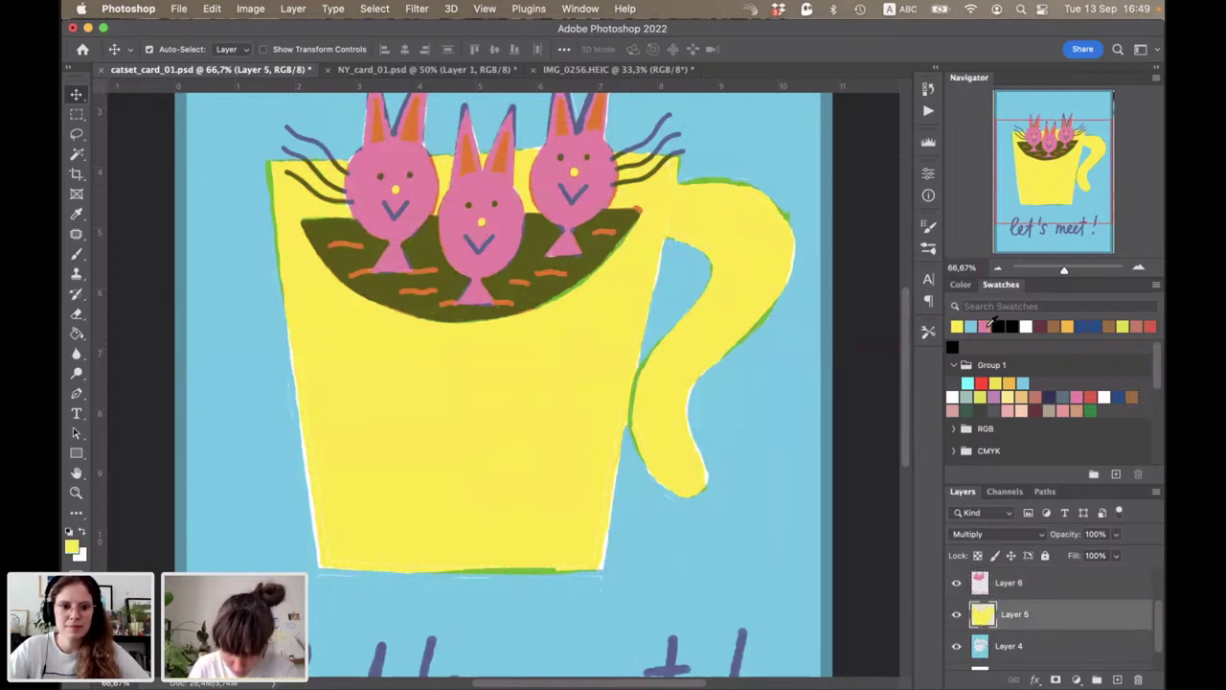
pyautogui.click(985, 653)
pyautogui.click(970, 326)
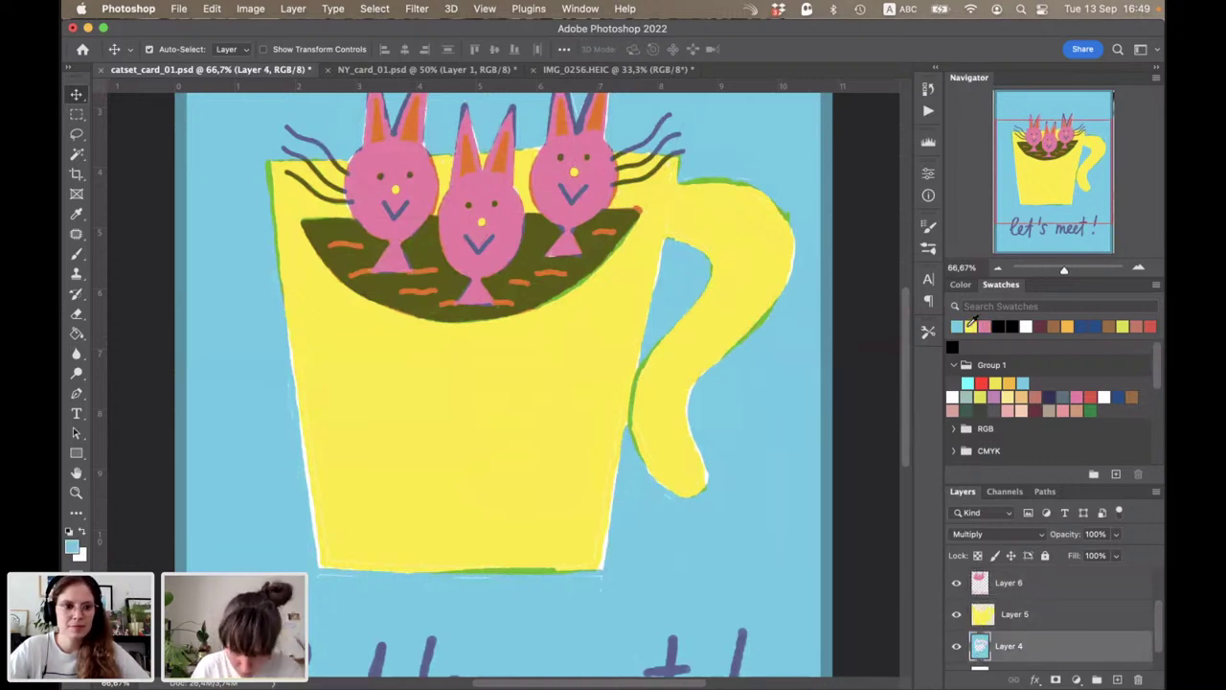
pyautogui.press('b')
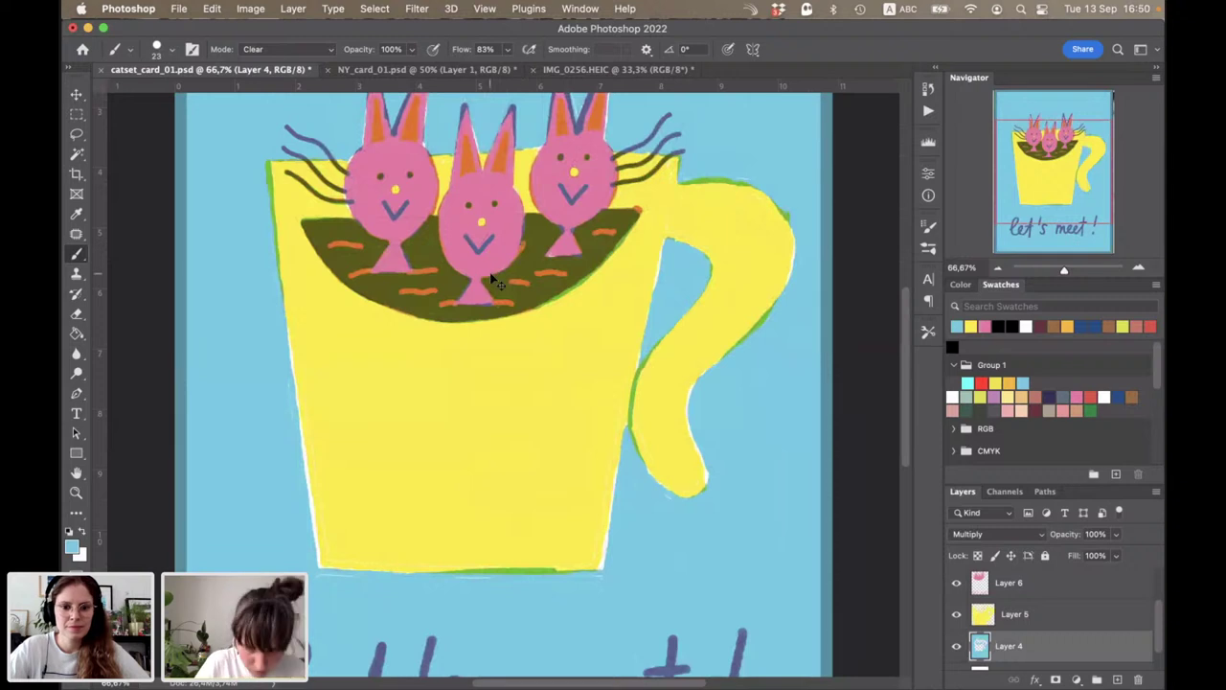
# Step: With Normal blending, darken the middle cat's right edge, redoing the first stroke
pyautogui.click(275, 48)
pyautogui.click(290, 15)
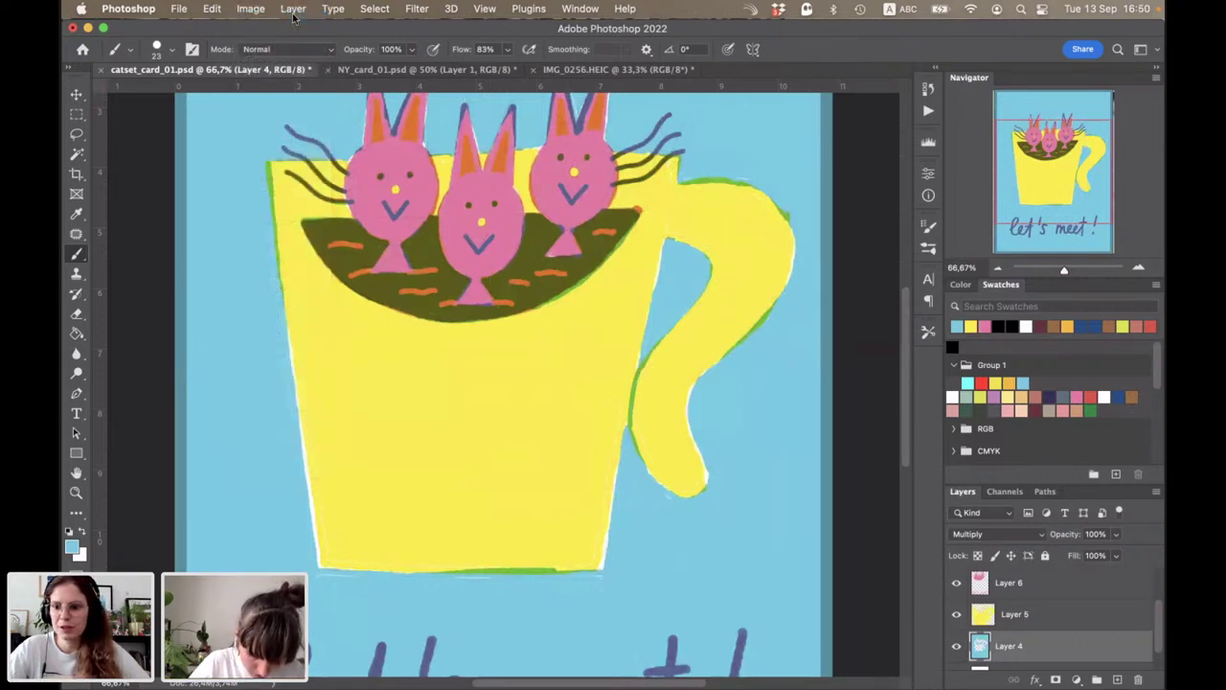
pyautogui.moveTo(515, 247); pyautogui.dragTo(518, 236)
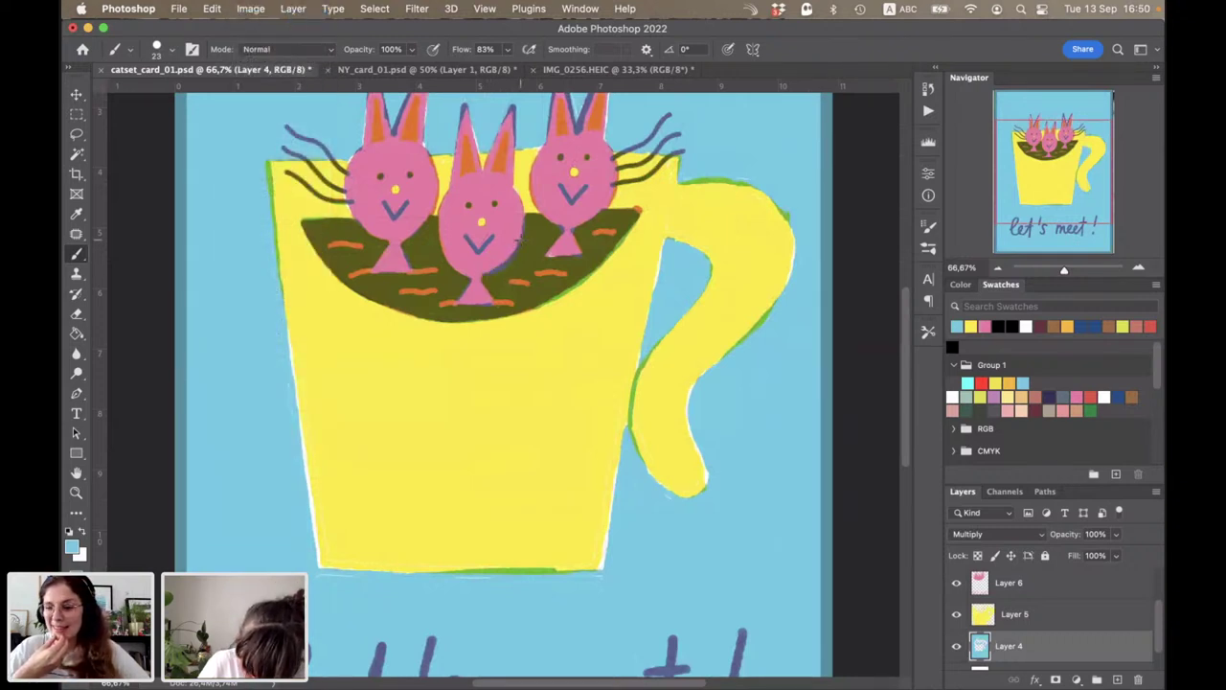
pyautogui.press('super+z')
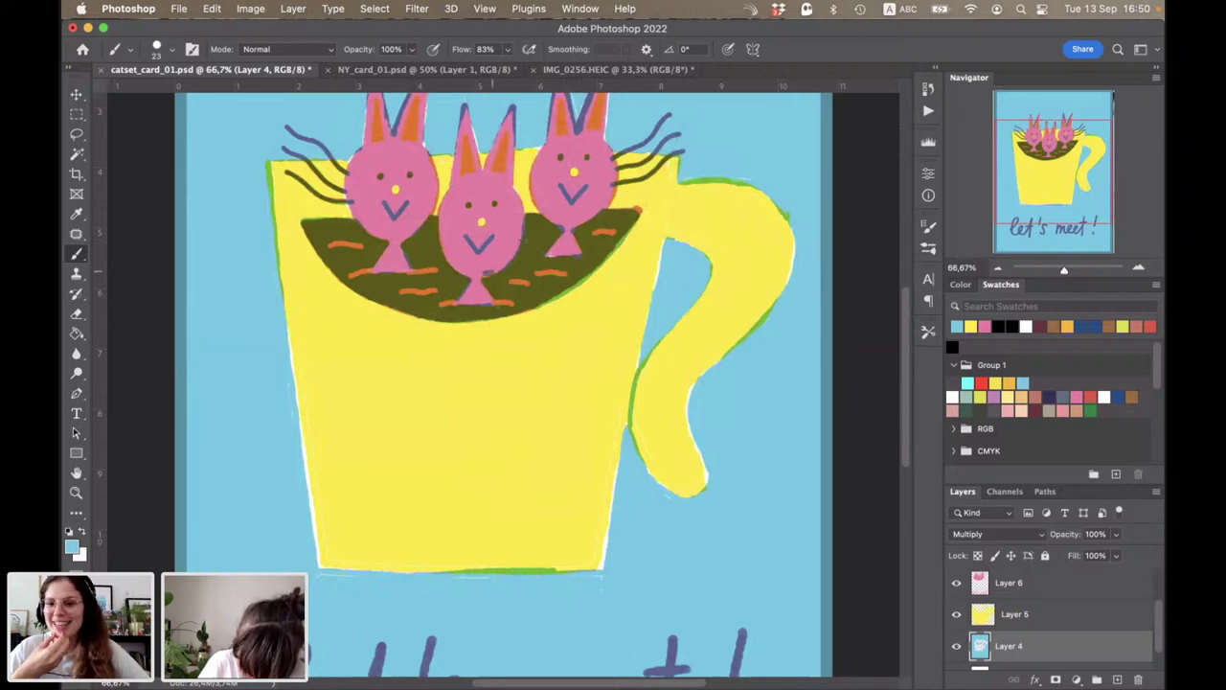
pyautogui.moveTo(496, 268); pyautogui.dragTo(521, 239)
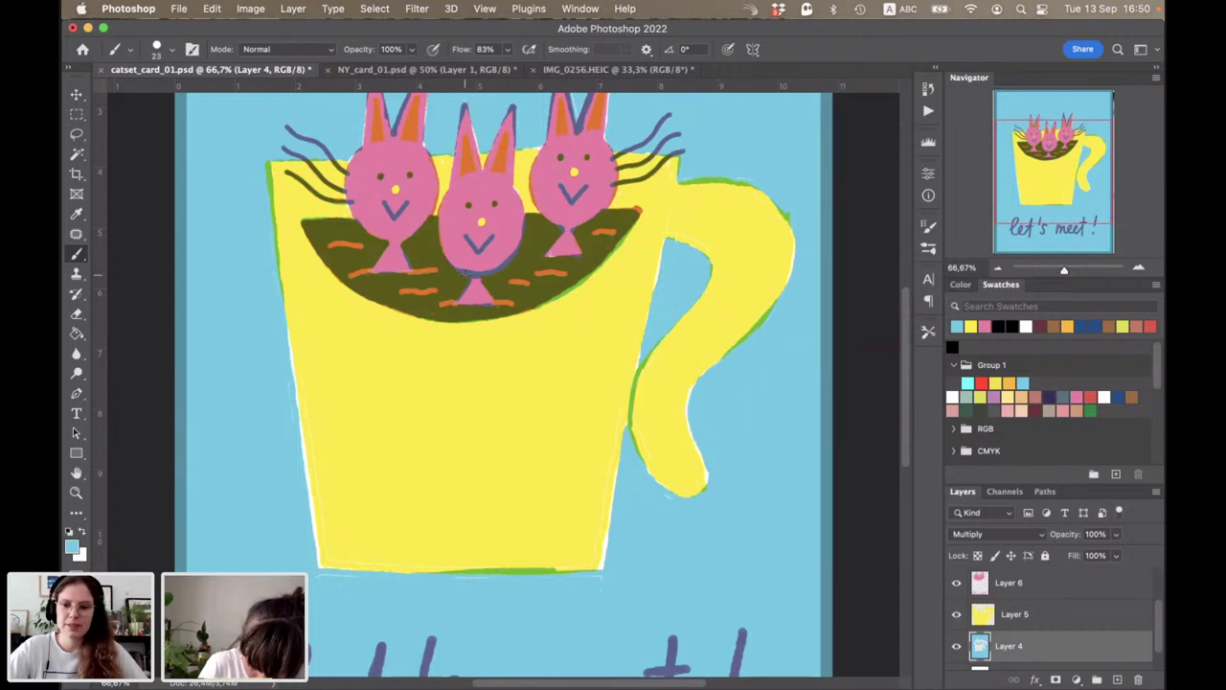
# Step: Try Layer 5 with yellow, set Clear mode on Layer 4, then make Layer 5 active
pyautogui.click(1014, 614)
pyautogui.click(970, 326)
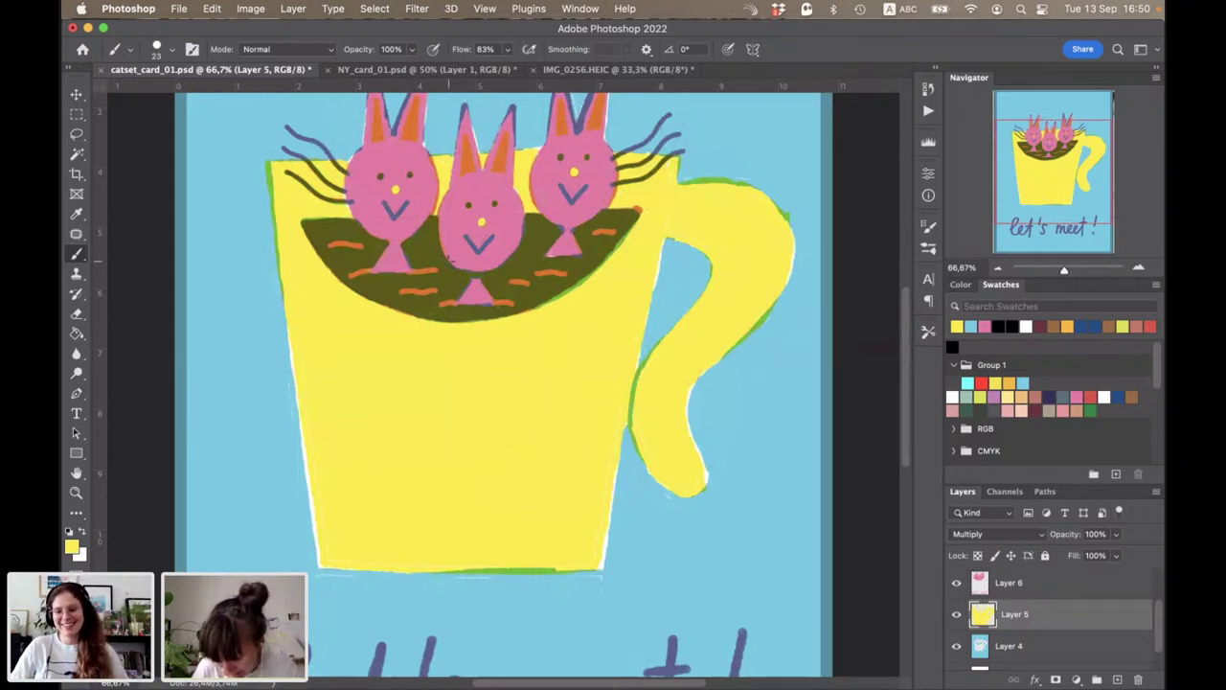
pyautogui.click(981, 647)
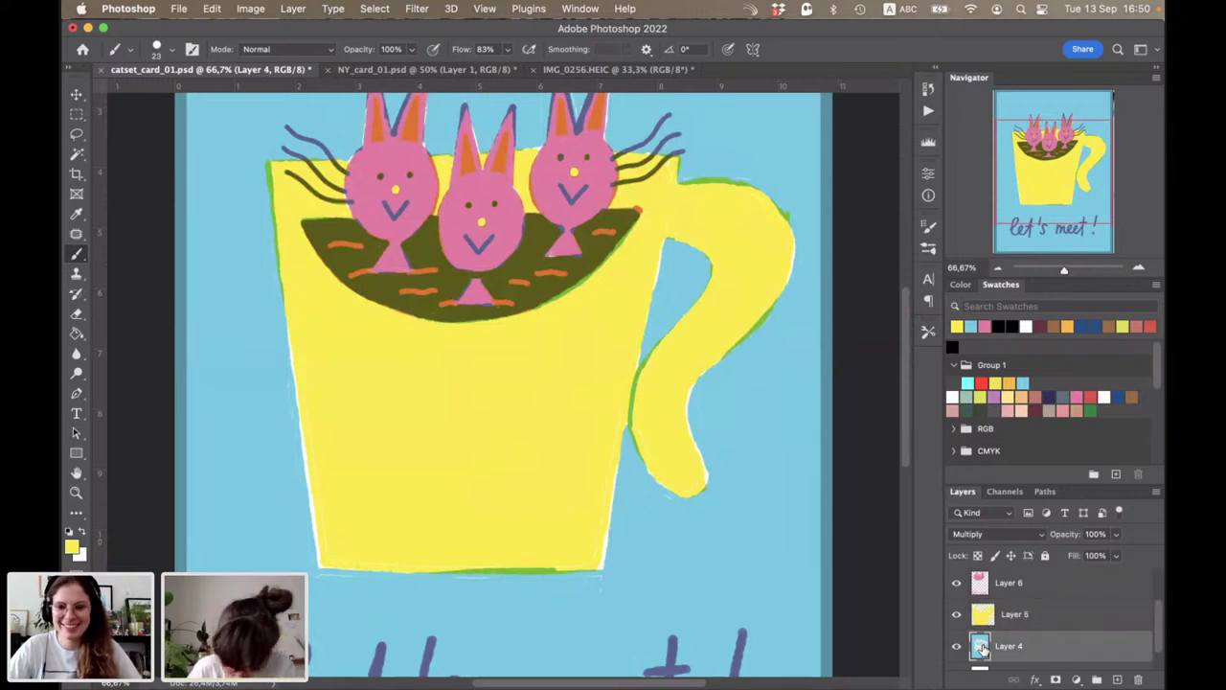
pyautogui.click(287, 49)
pyautogui.click(277, 91)
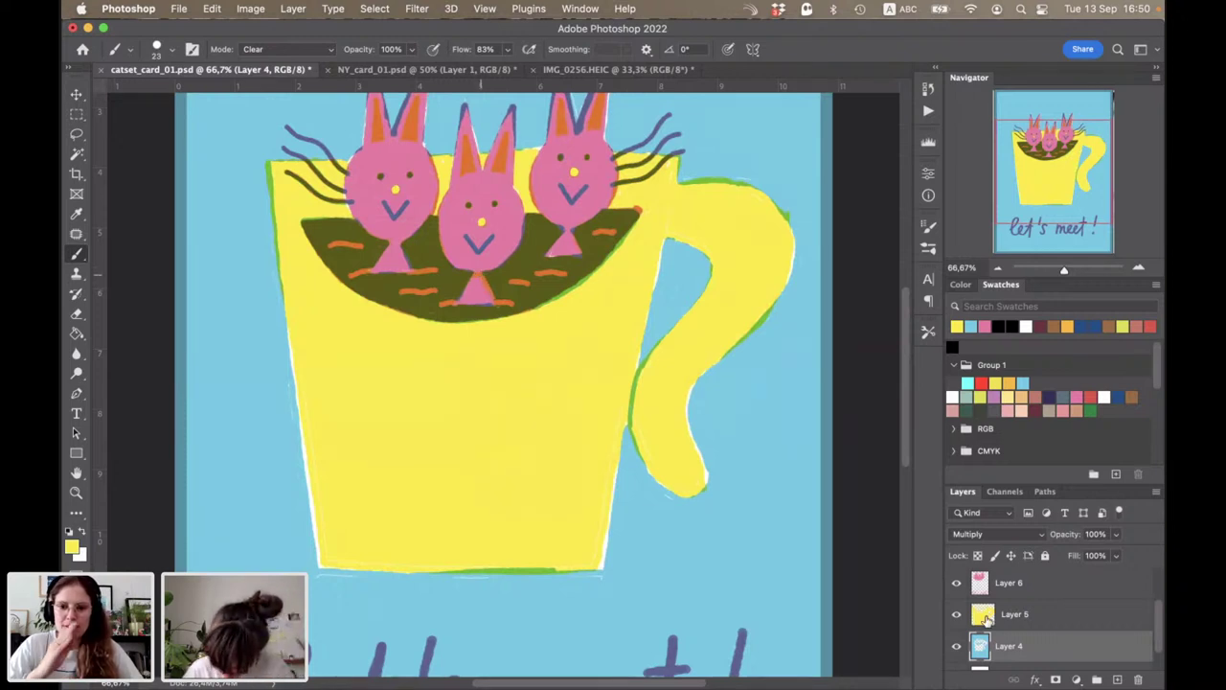
pyautogui.hotkey('alt', ']')
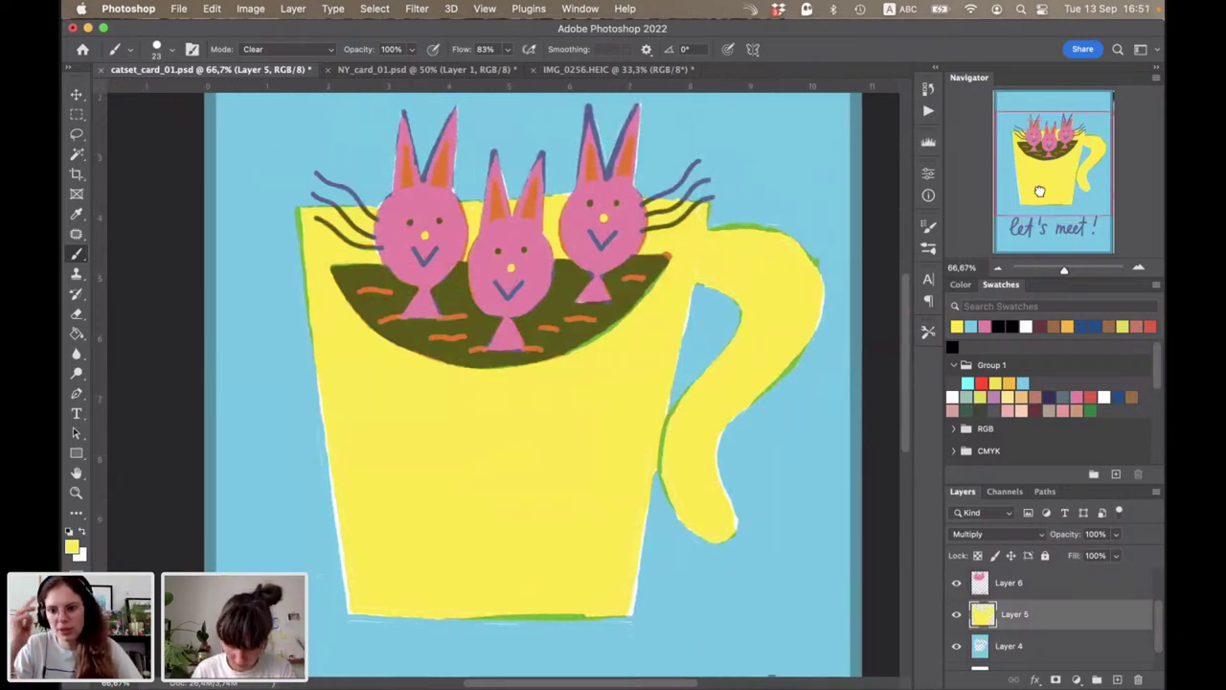
# Step: Pan the view, return to Layer 4 with light blue, undo the last edit, and use Normal mode
pyautogui.moveTo(1043, 198); pyautogui.dragTo(1045, 185)
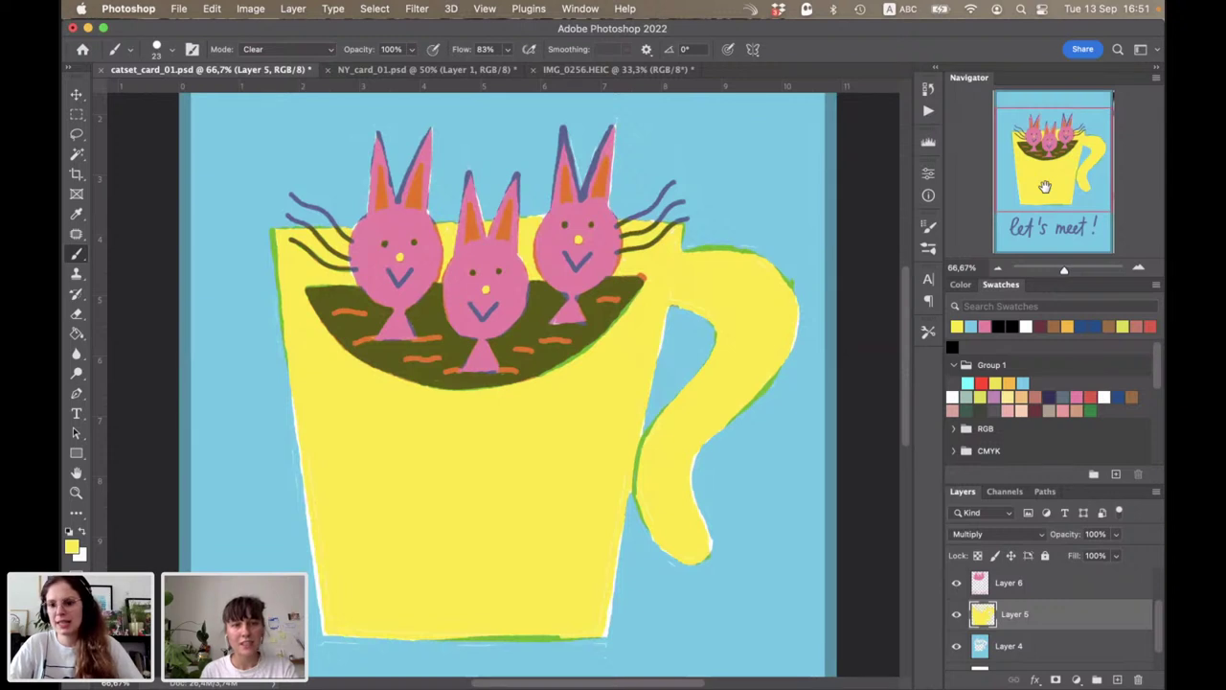
pyautogui.hotkey('alt', '[')
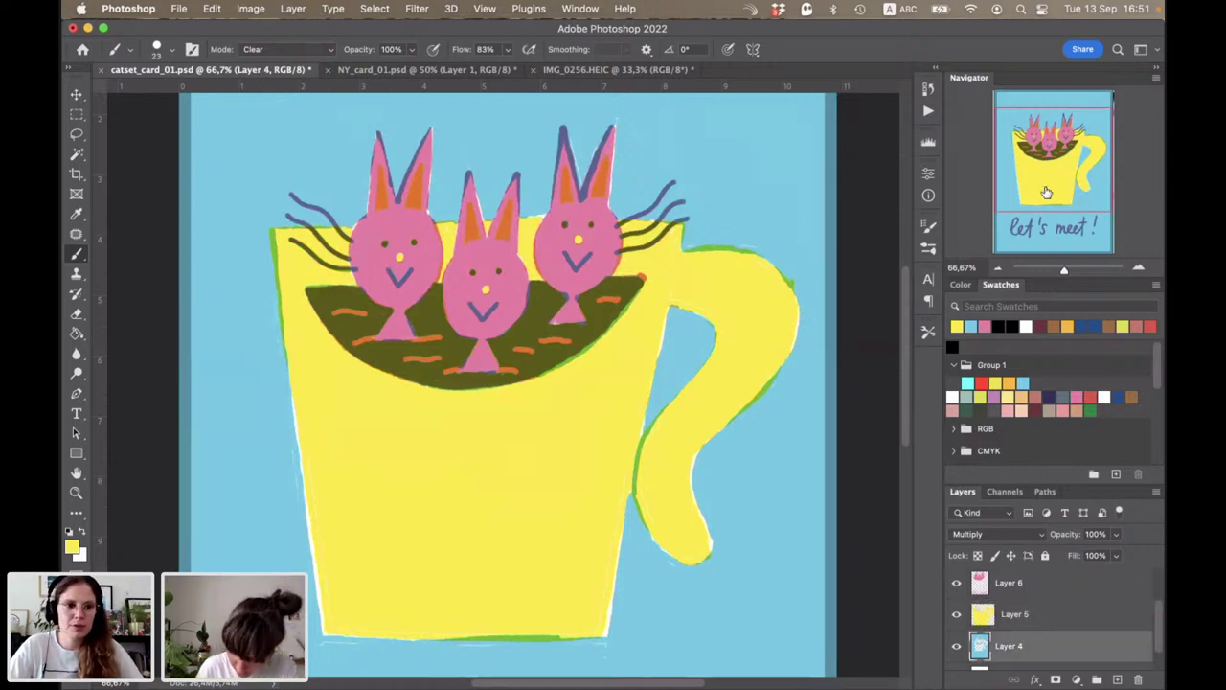
pyautogui.click(970, 325)
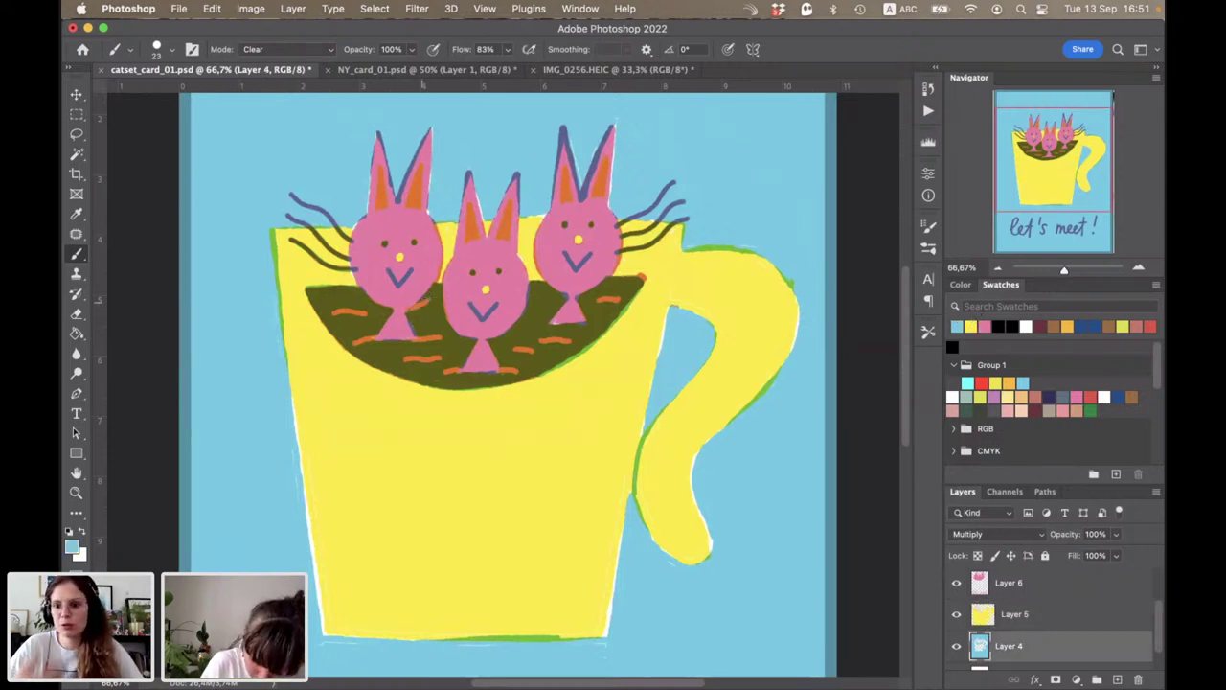
pyautogui.press('super+z')
pyautogui.click(288, 49)
pyautogui.click(280, 15)
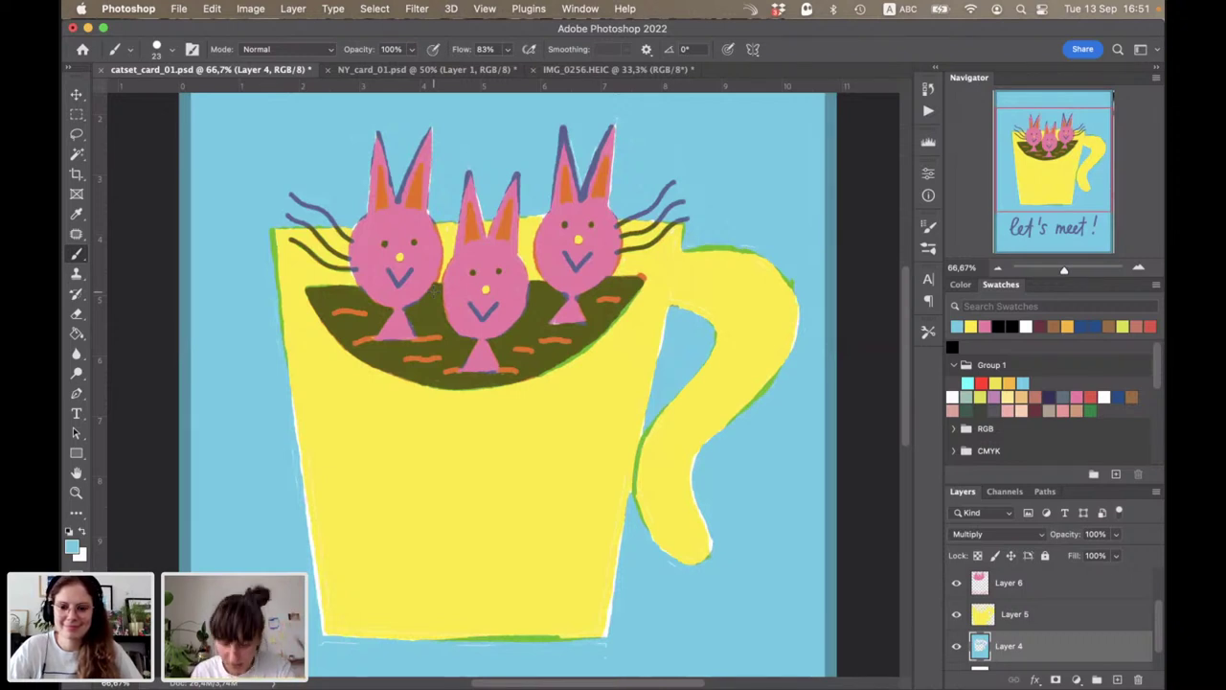
# Step: Load the Xerox Add Noise pencil tool preset and enlarge it to 201 px
pyautogui.click(930, 332)
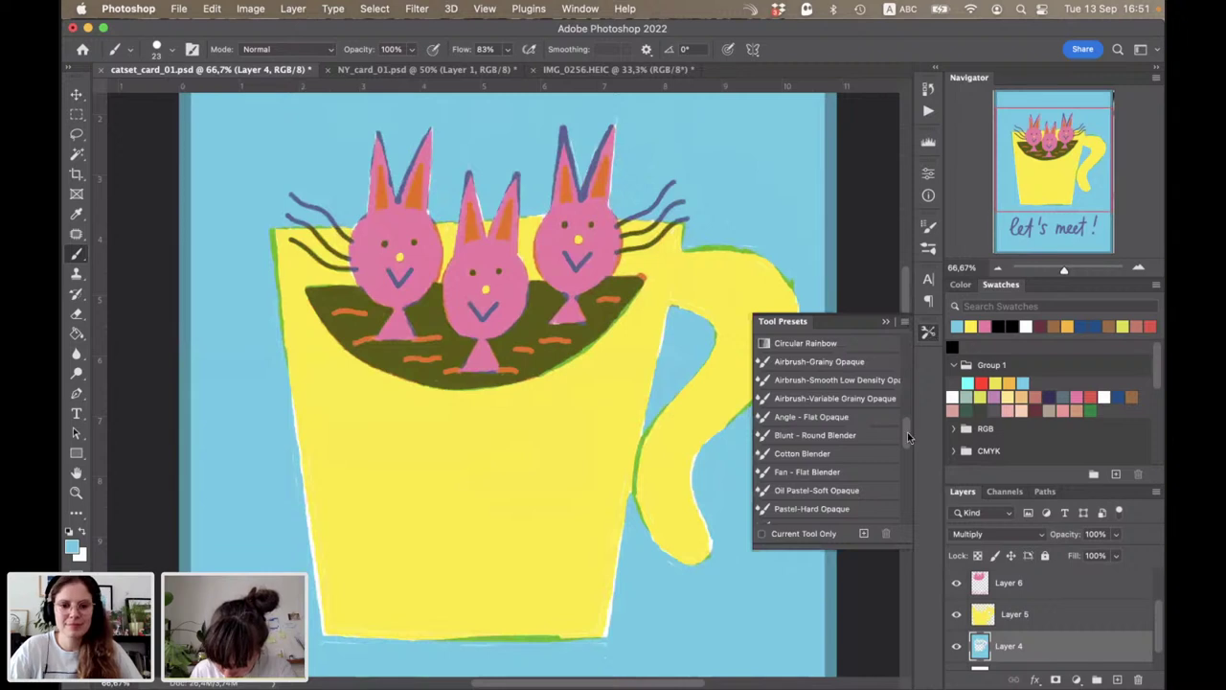
pyautogui.moveTo(907, 432)
pyautogui.mouseDown()
pyautogui.moveTo(912, 508)
pyautogui.moveTo(909, 493)
pyautogui.mouseUp()
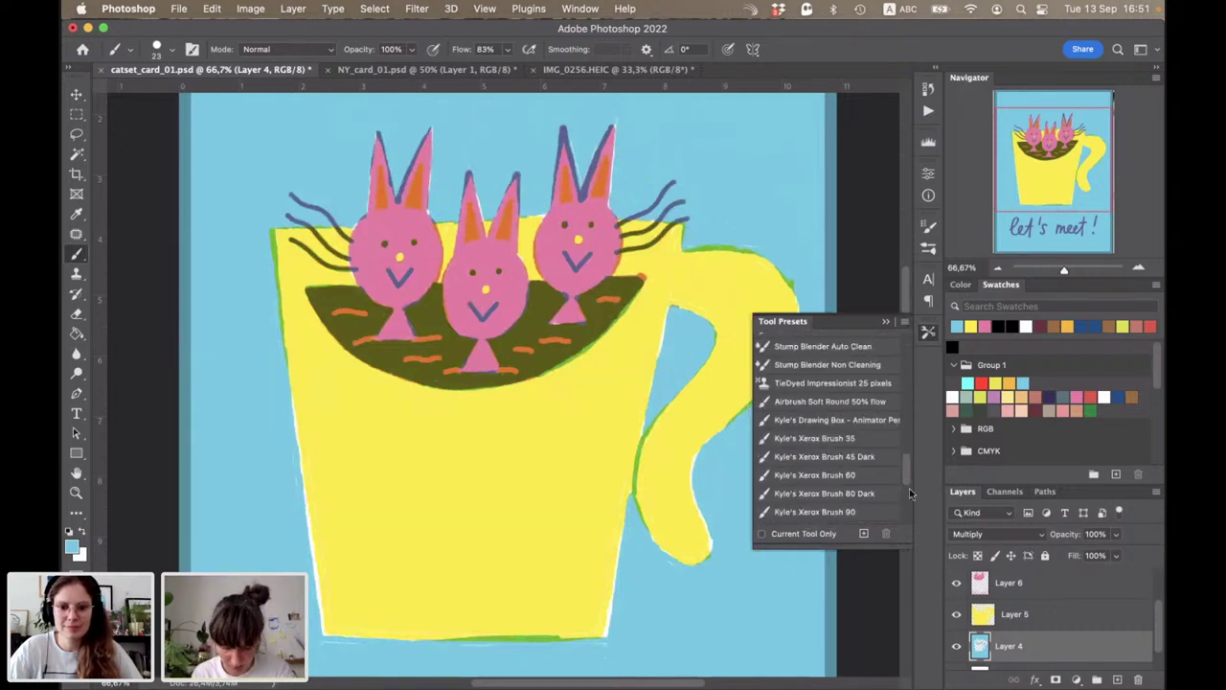
pyautogui.moveTo(909, 488); pyautogui.dragTo(910, 494)
pyautogui.scroll(1, 882, 469)
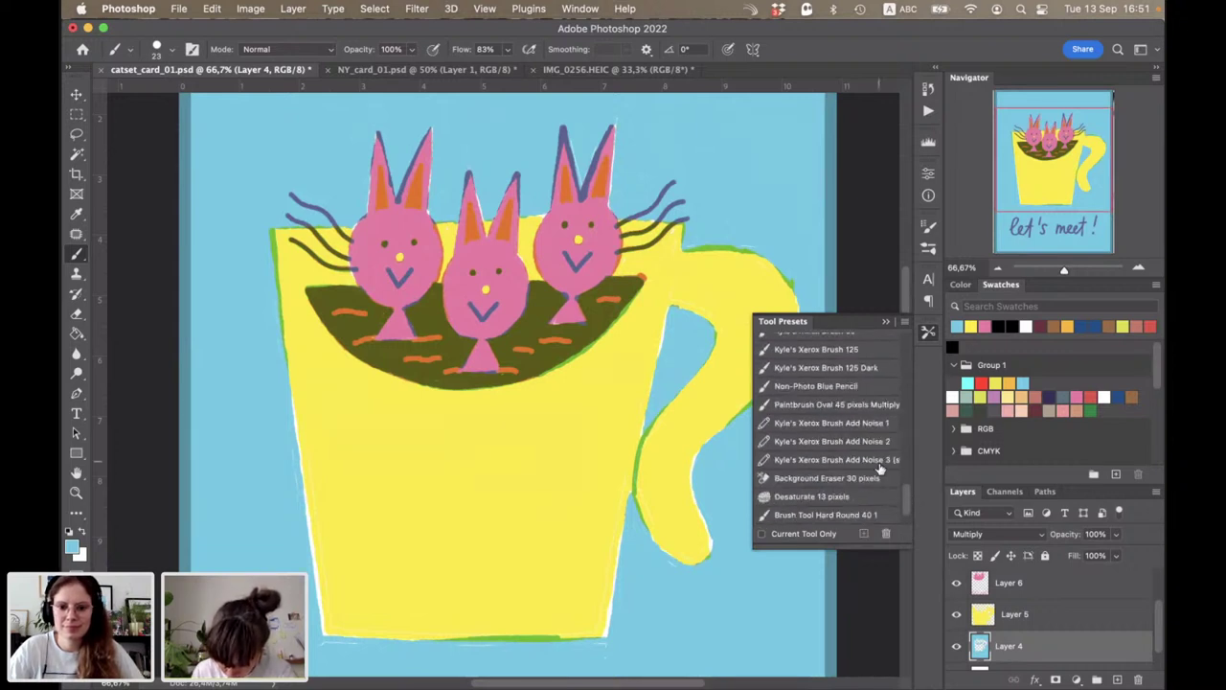
pyautogui.click(880, 468)
pyautogui.click(885, 321)
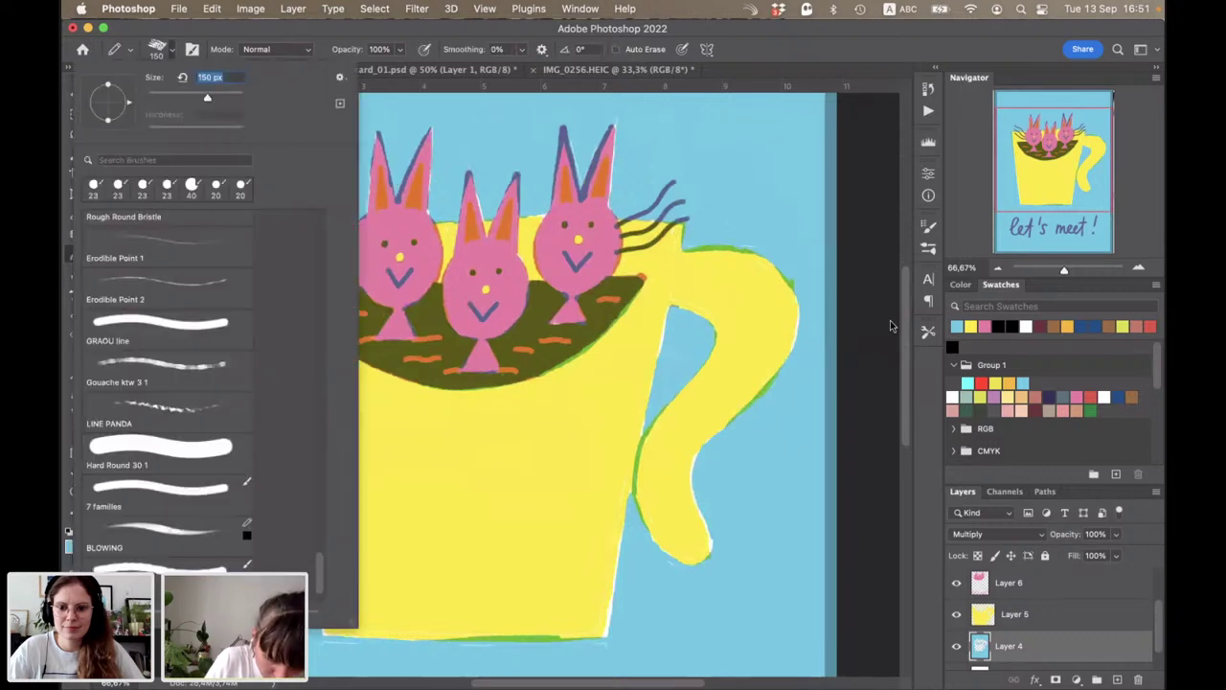
pyautogui.moveTo(207, 97); pyautogui.dragTo(219, 96)
pyautogui.click(172, 53)
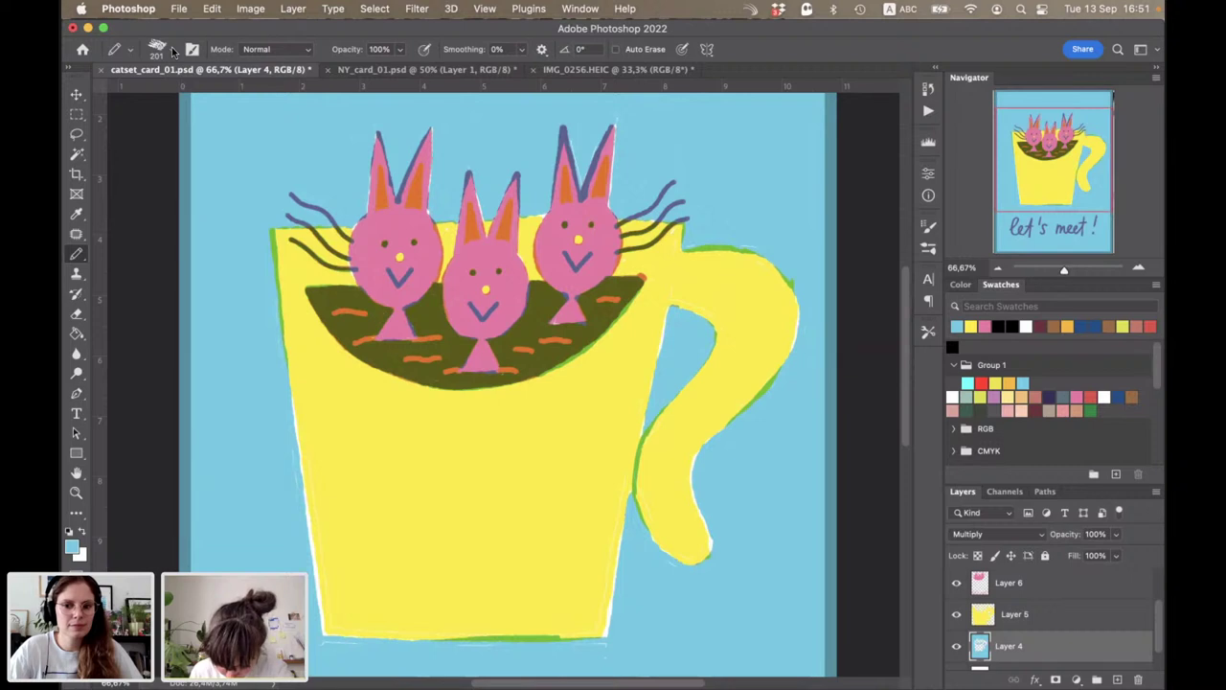
# Step: Zoom out to the whole card, pick pink, and undo test strokes on the mug handle
pyautogui.hotkey('ctrl', '-')
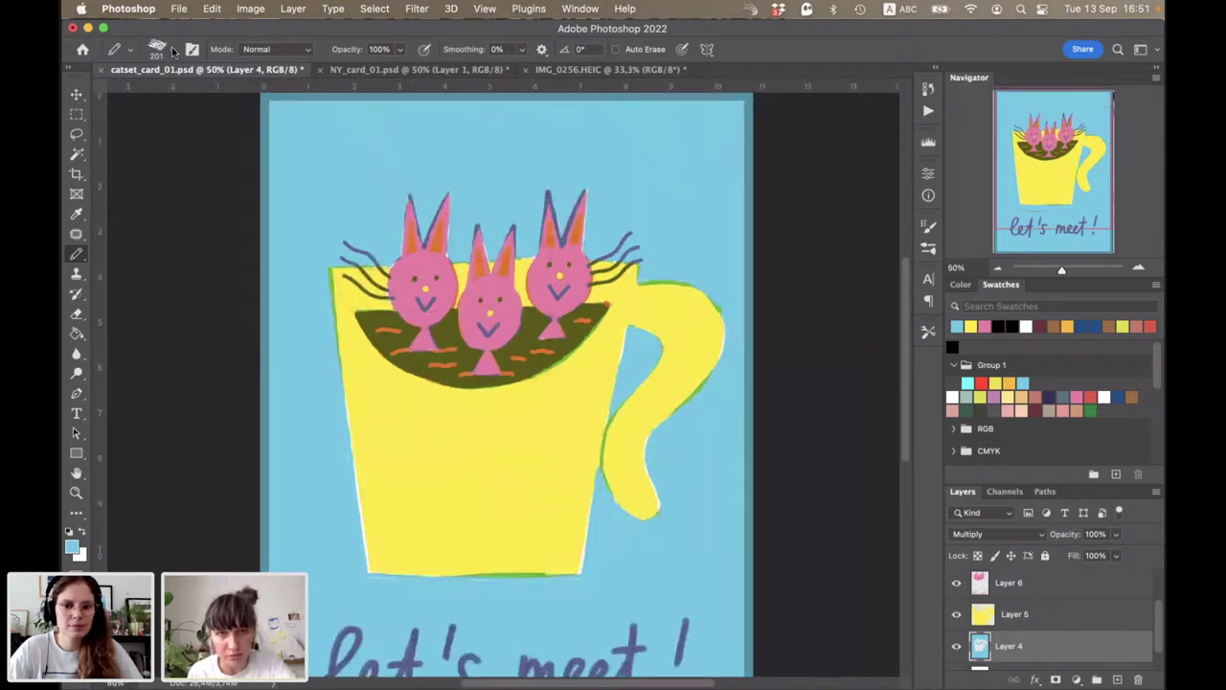
pyautogui.press('cmd+minus')
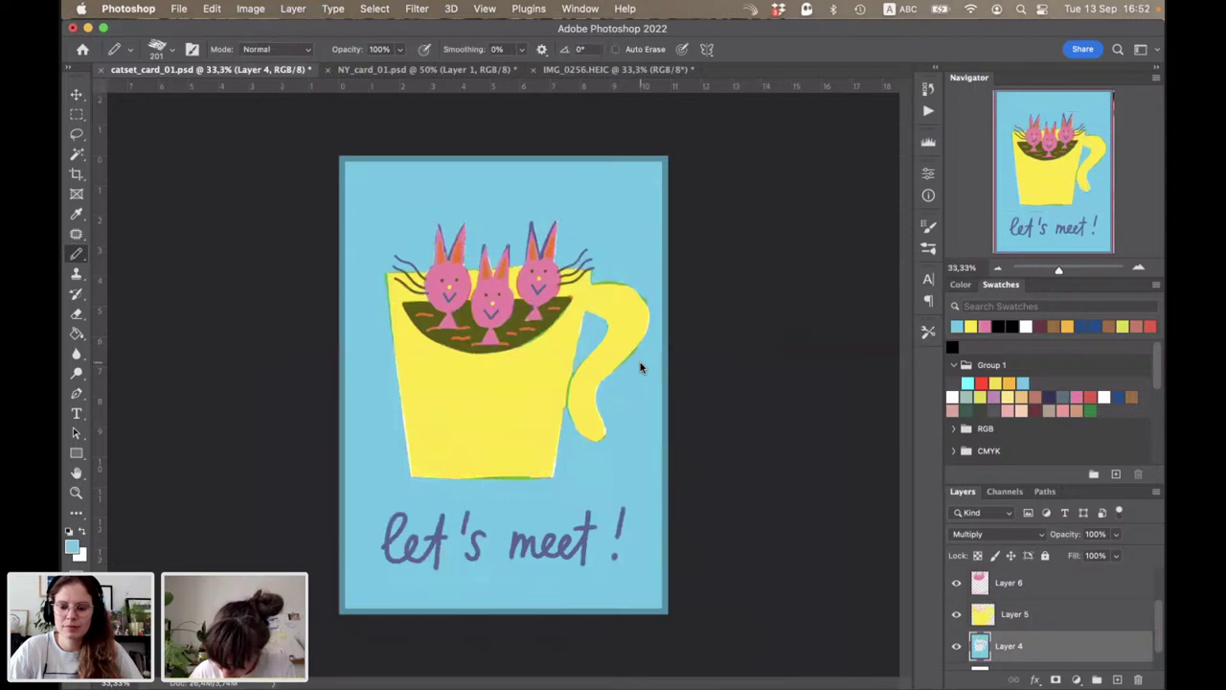
pyautogui.keyDown('alt'); pyautogui.click(540, 287); pyautogui.keyUp('alt')
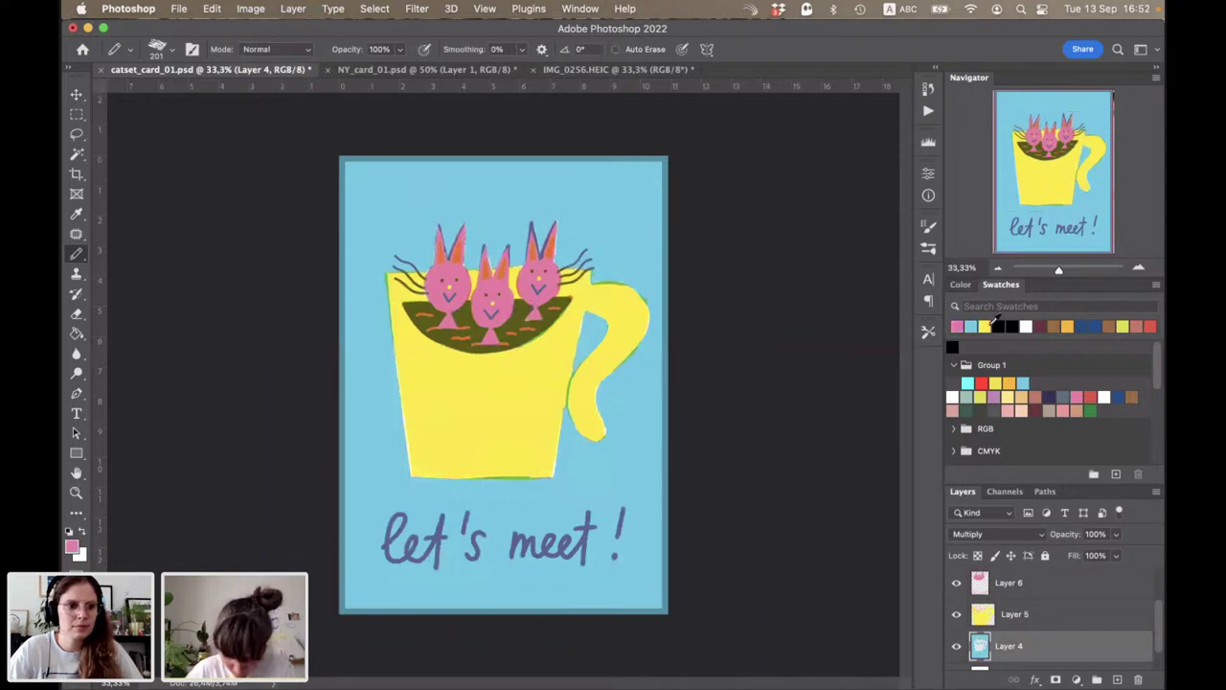
pyautogui.moveTo(618, 192)
pyautogui.mouseDown()
pyautogui.moveTo(609, 306)
pyautogui.moveTo(637, 230)
pyautogui.moveTo(632, 353)
pyautogui.mouseUp()
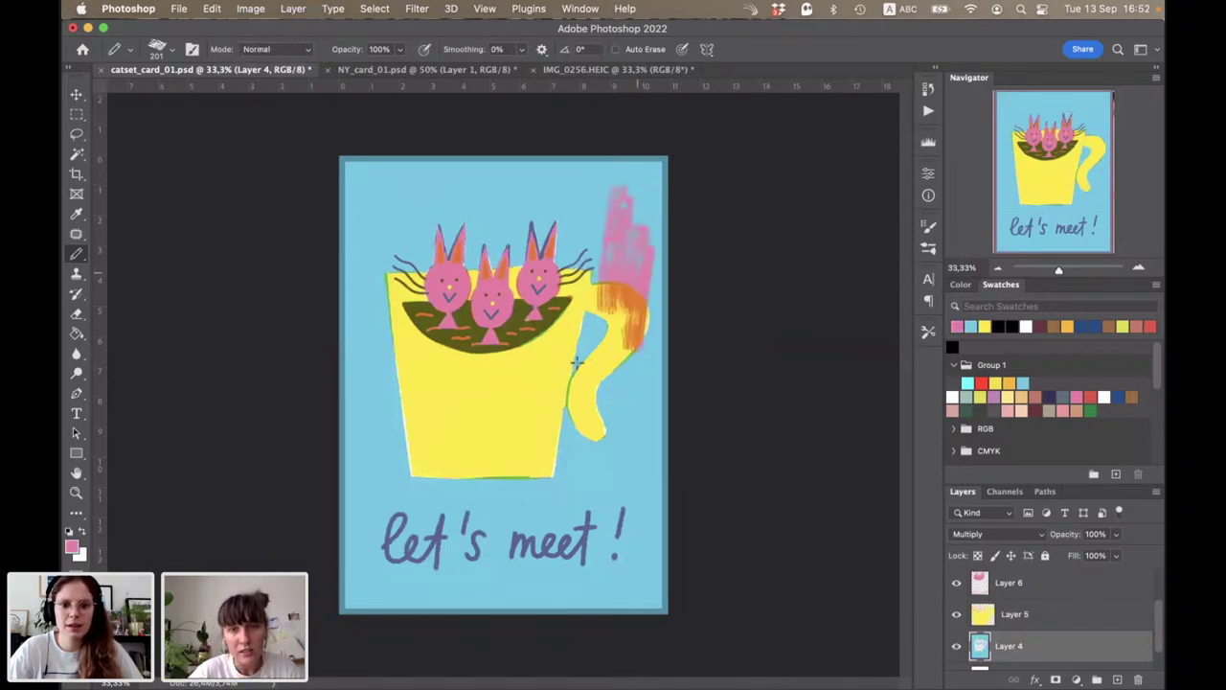
pyautogui.moveTo(622, 307); pyautogui.dragTo(589, 403)
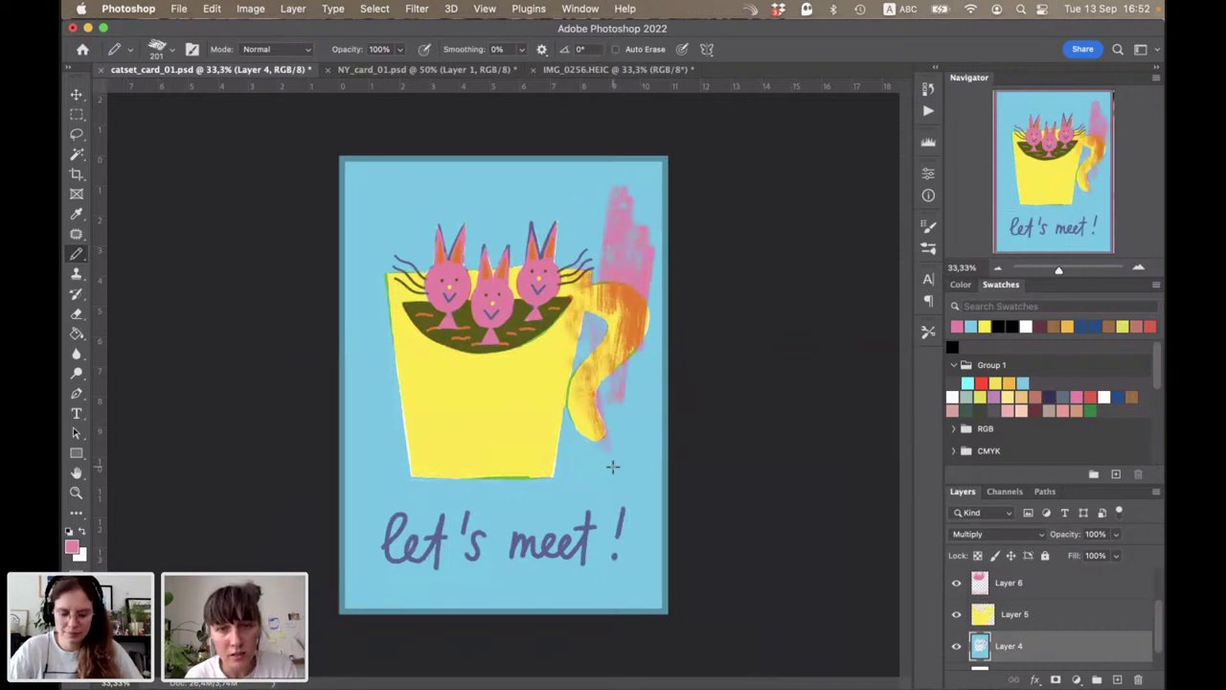
pyautogui.hotkey('ctrl', 'z')
pyautogui.hotkey('ctrl', 'z')
pyautogui.hotkey('ctrl', 'z')
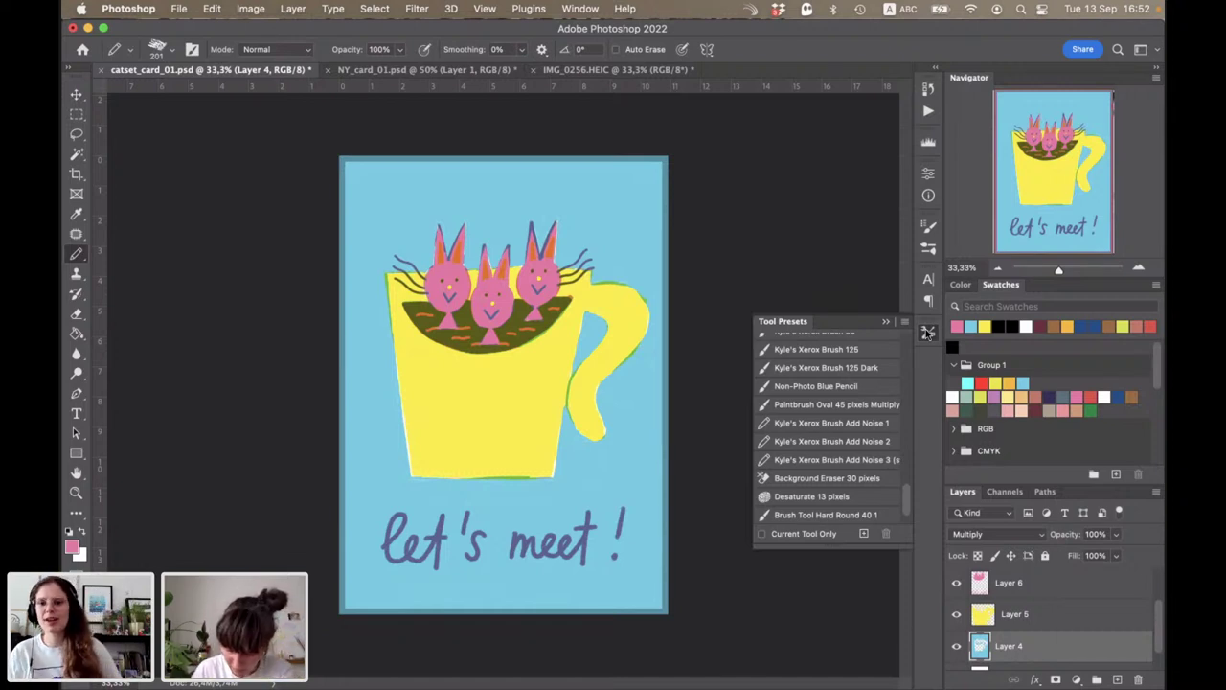
pyautogui.click(929, 332)
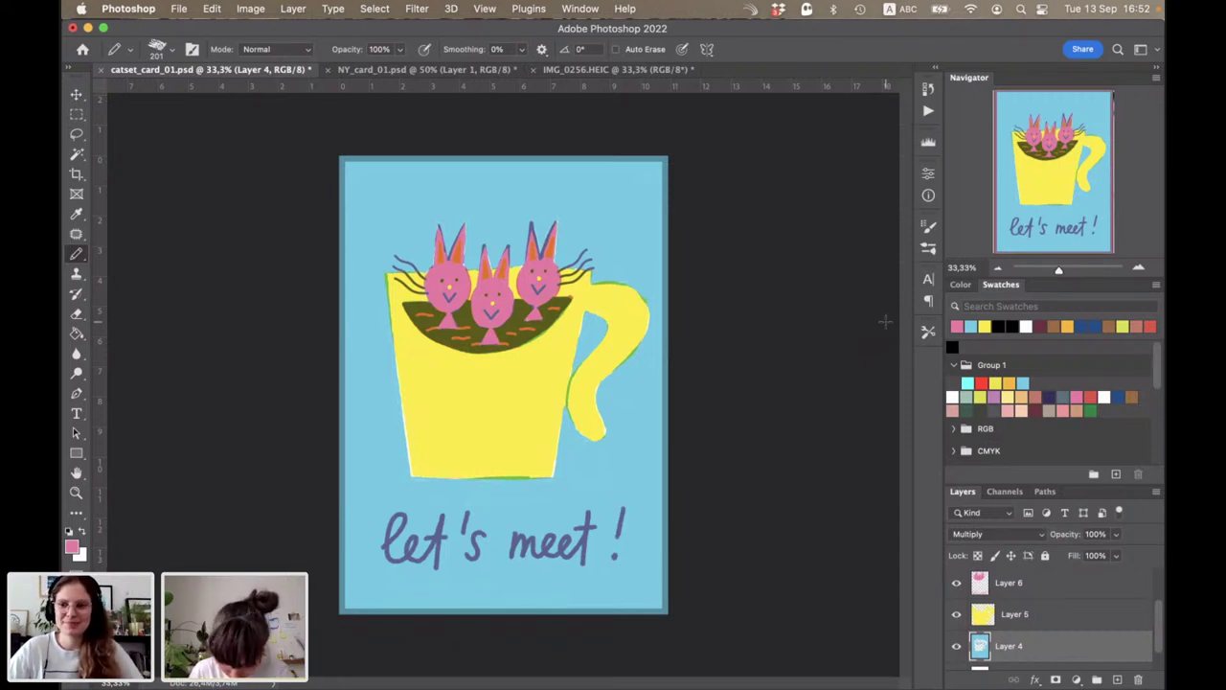
# Step: Switch between Layers 5 and 4, ending on Layer 4 in Normal mode with light blue
pyautogui.click(276, 49)
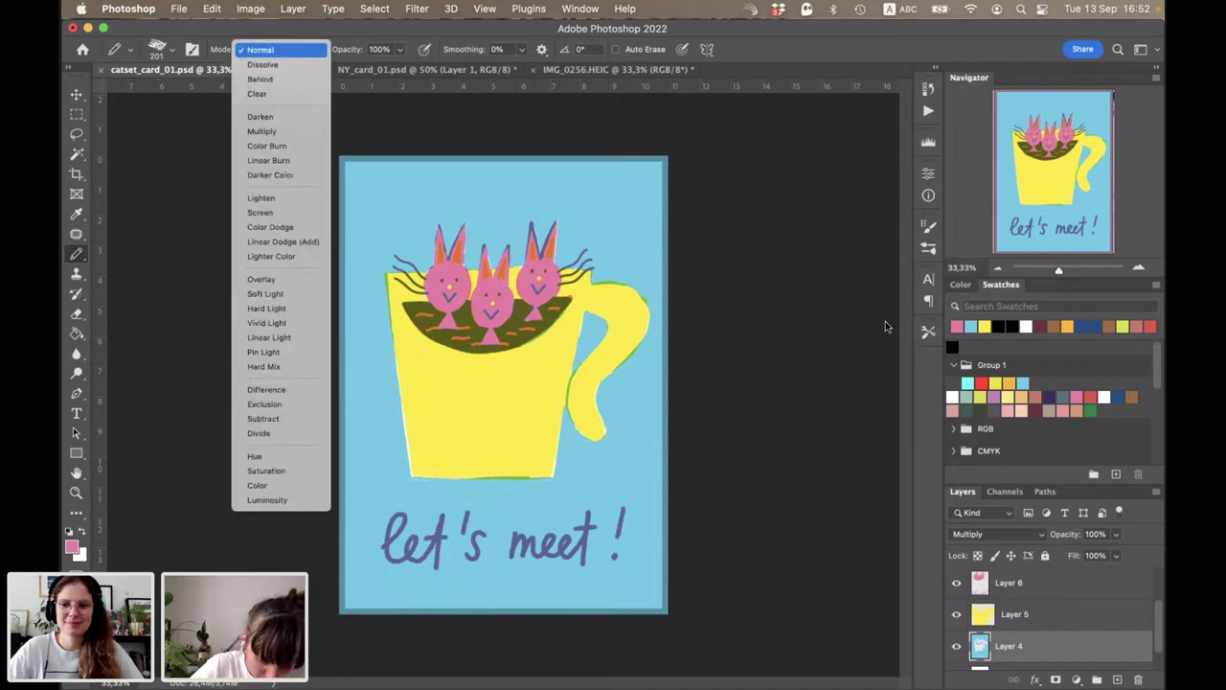
pyautogui.click(271, 96)
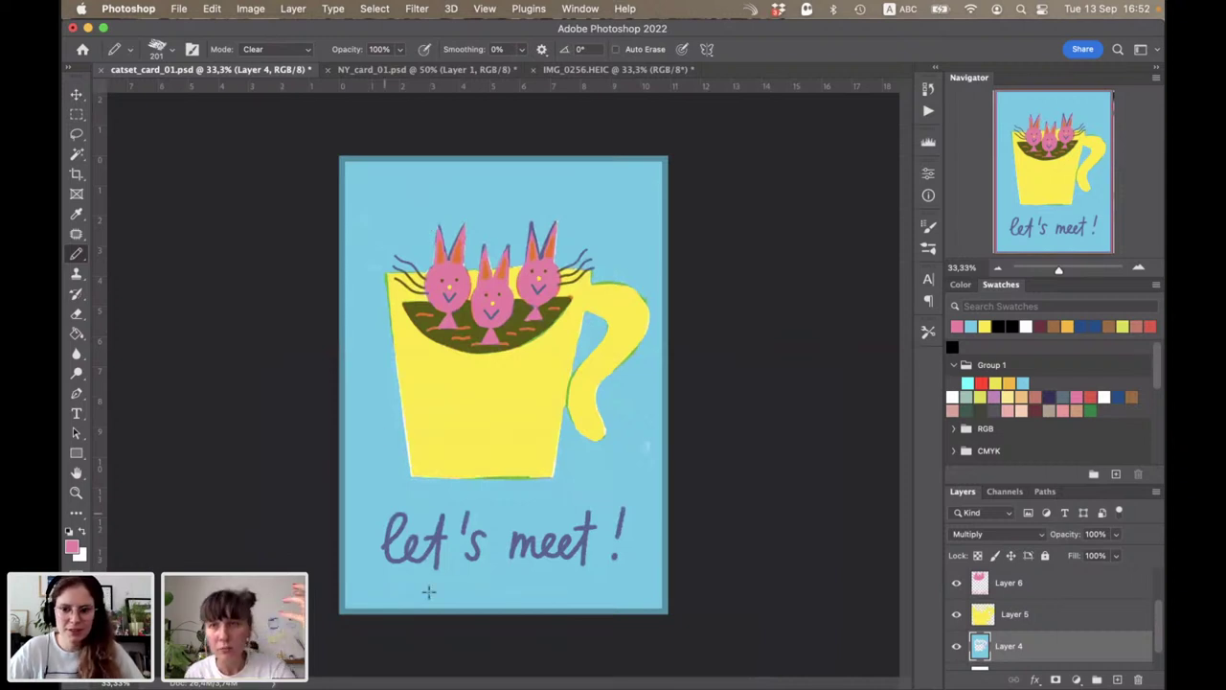
pyautogui.click(982, 620)
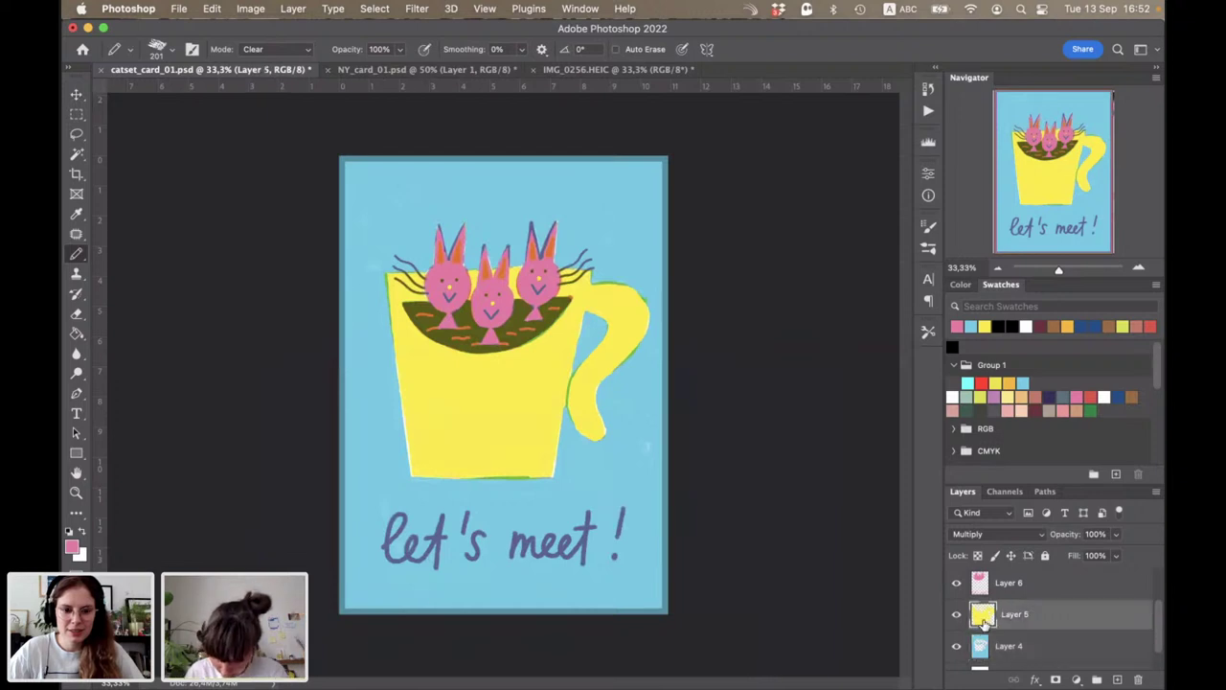
pyautogui.click(983, 648)
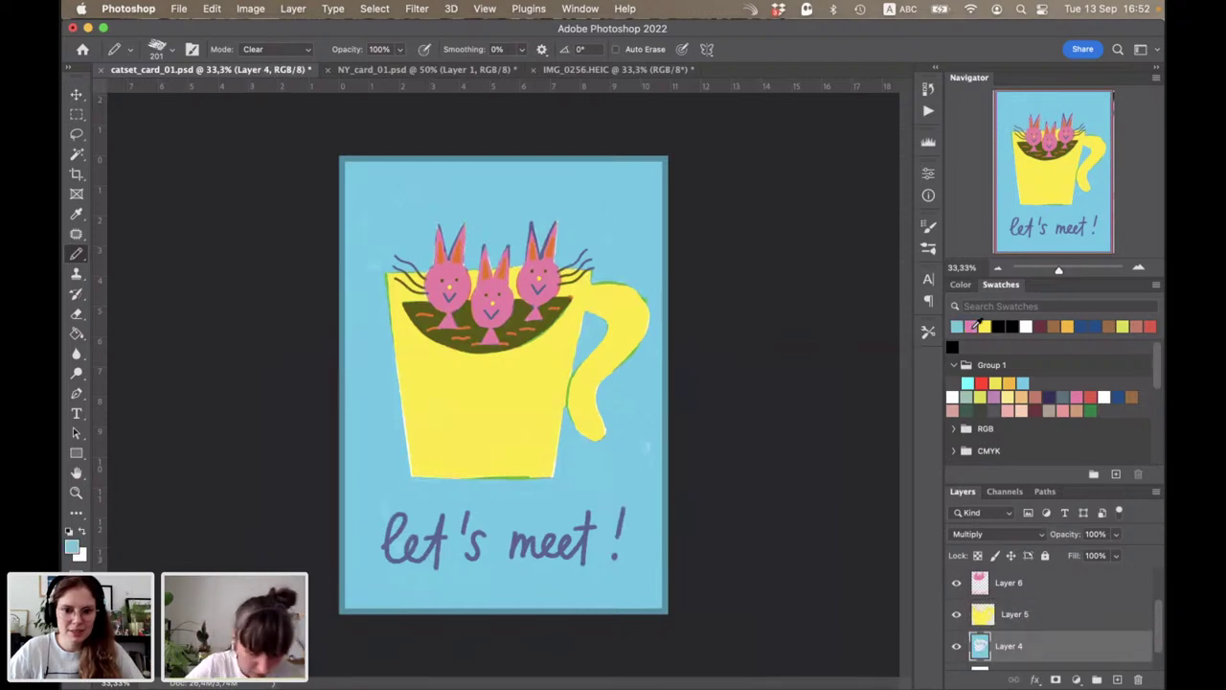
pyautogui.click(273, 48)
pyautogui.click(290, 17)
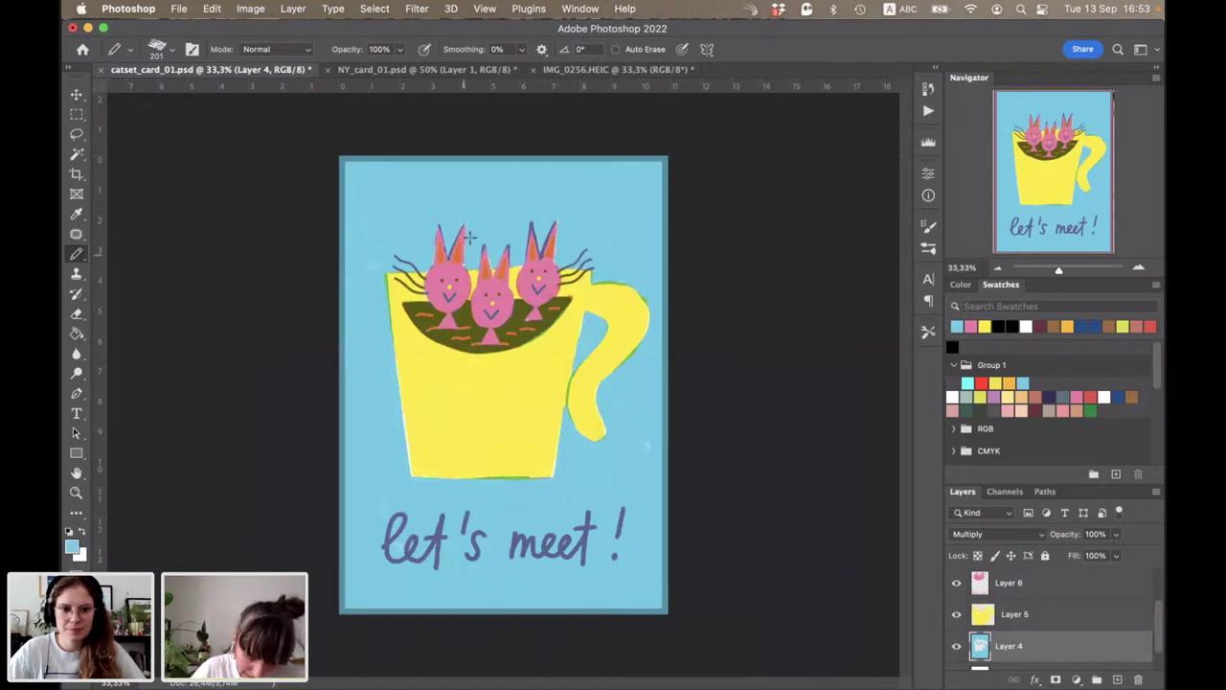
# Step: Check Layer 6, return to Layer 4 and undo the stray mark along the cup's bottom
pyautogui.click(980, 581)
pyautogui.click(978, 649)
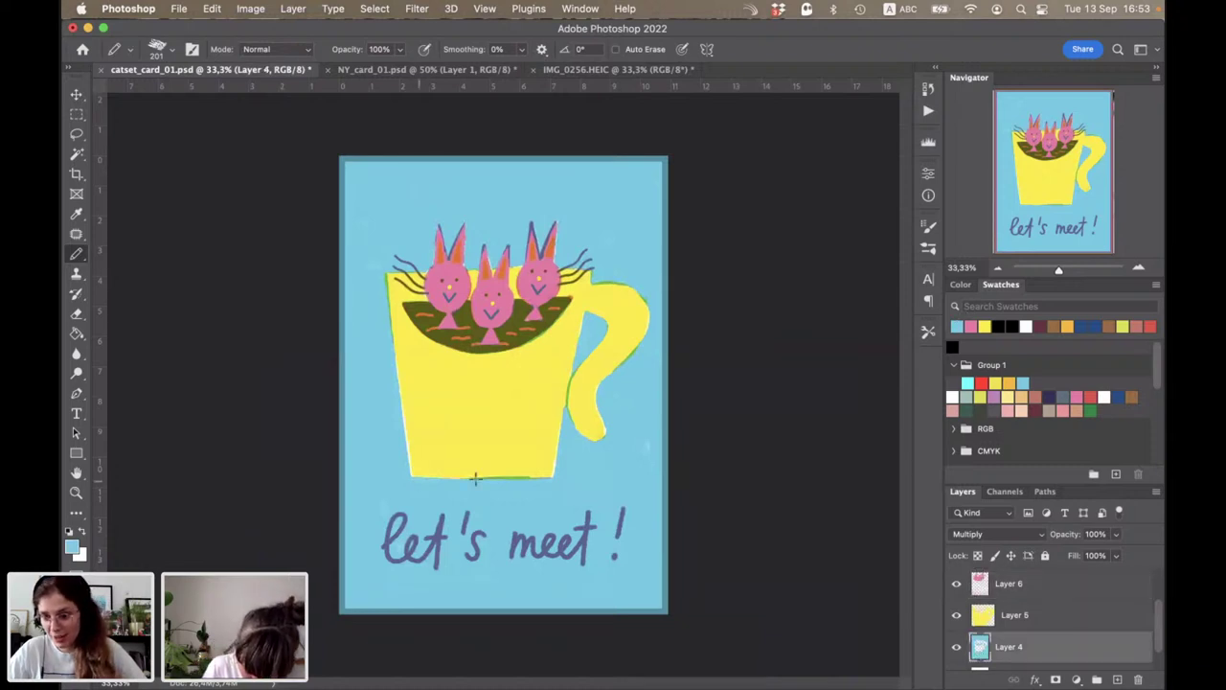
pyautogui.hotkey('ctrl', 'z')
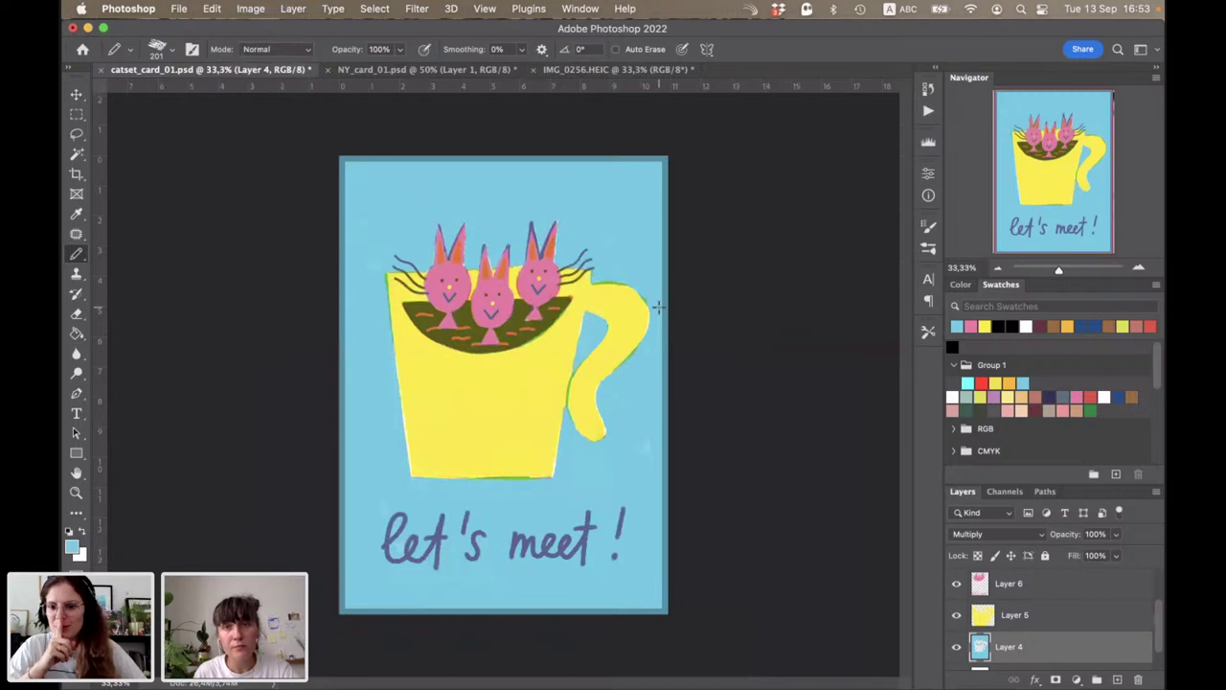
# Step: Zoom to 66.7% and make the yellow mug Layer 5 active with yellow as the colour
pyautogui.press('super+equal')
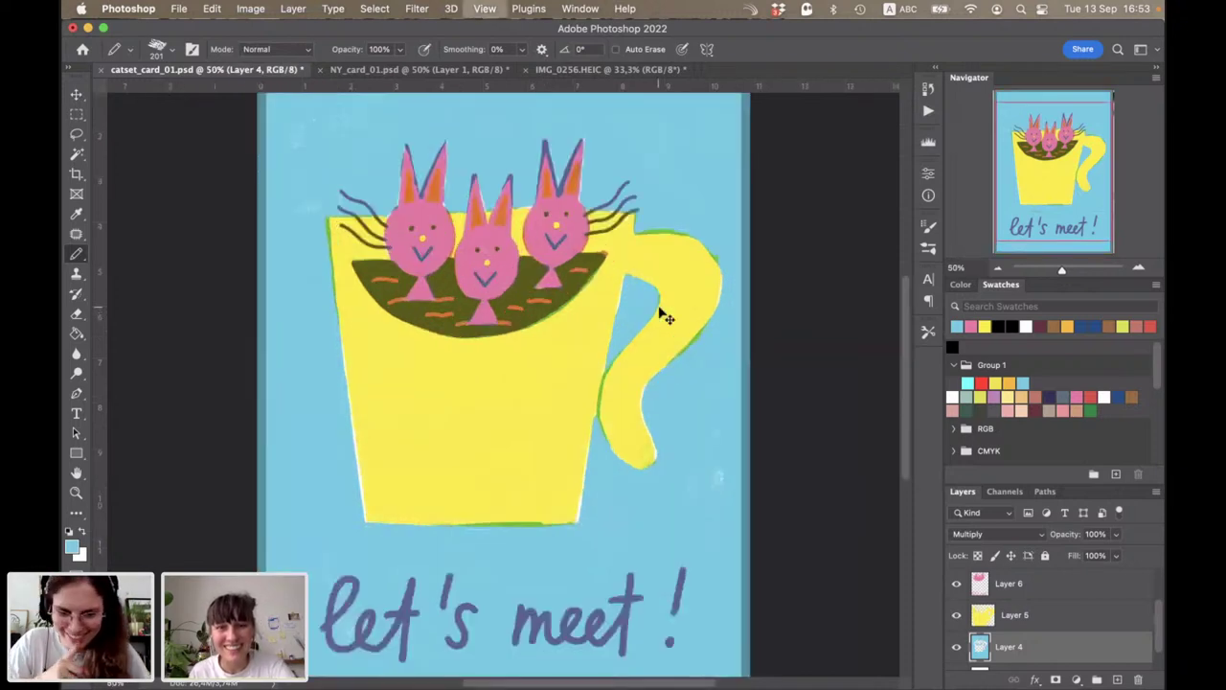
pyautogui.press('super+equal')
pyautogui.press('v')
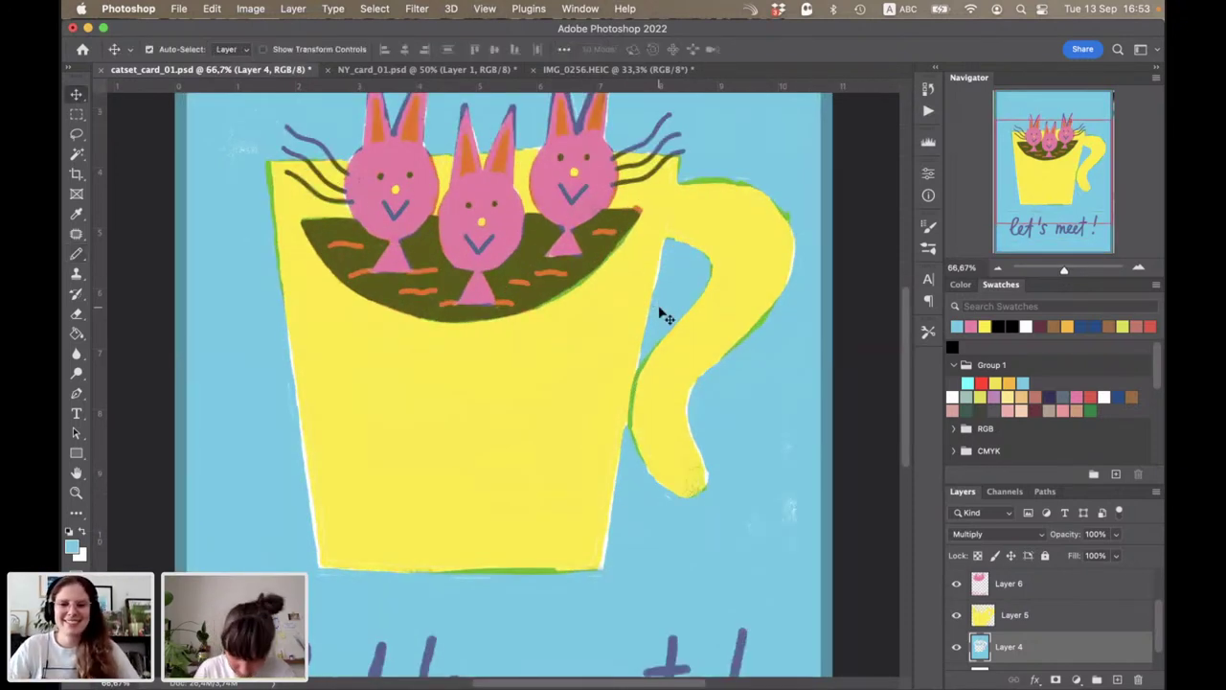
pyautogui.click(574, 443)
pyautogui.press('b')
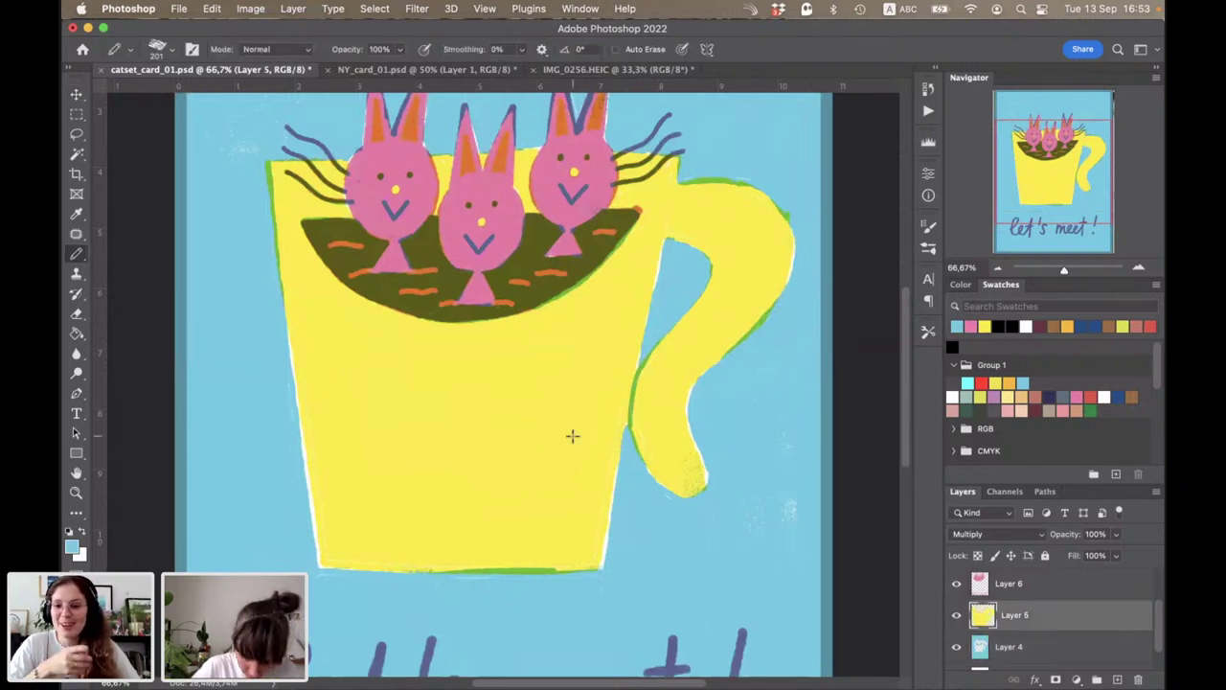
pyautogui.click(987, 326)
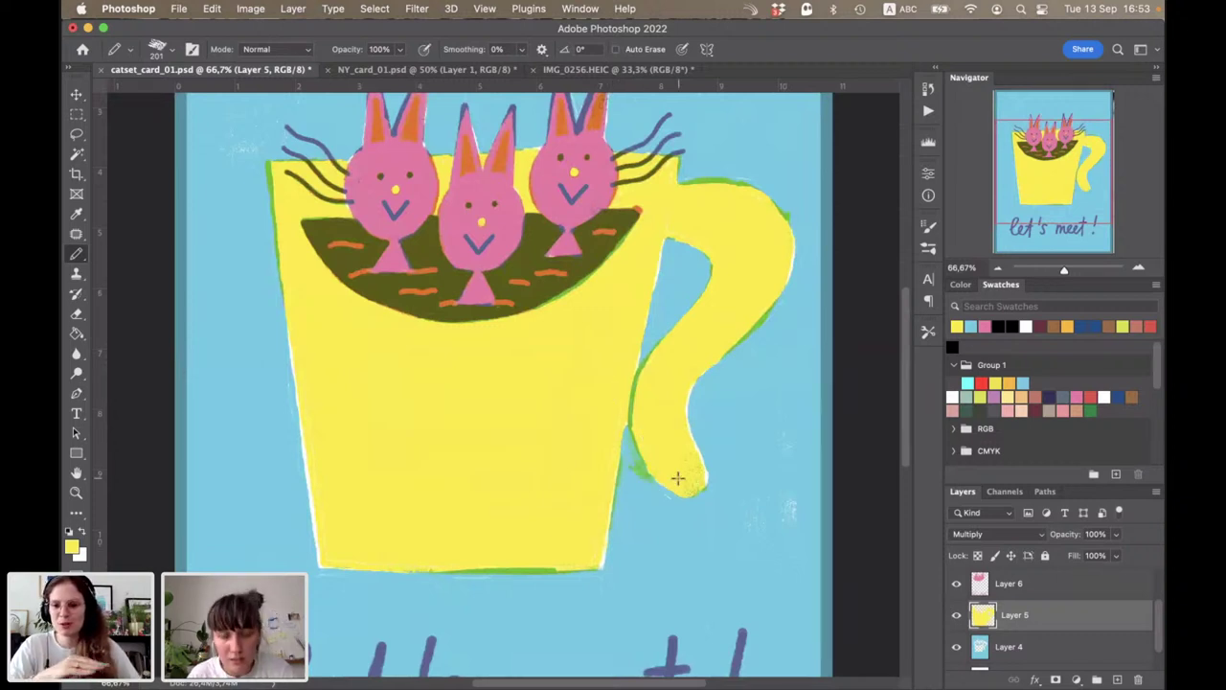
# Step: Set the pencil to Clear mode at 31 px and zoom out to see more of the card
pyautogui.click(268, 50)
pyautogui.click(256, 93)
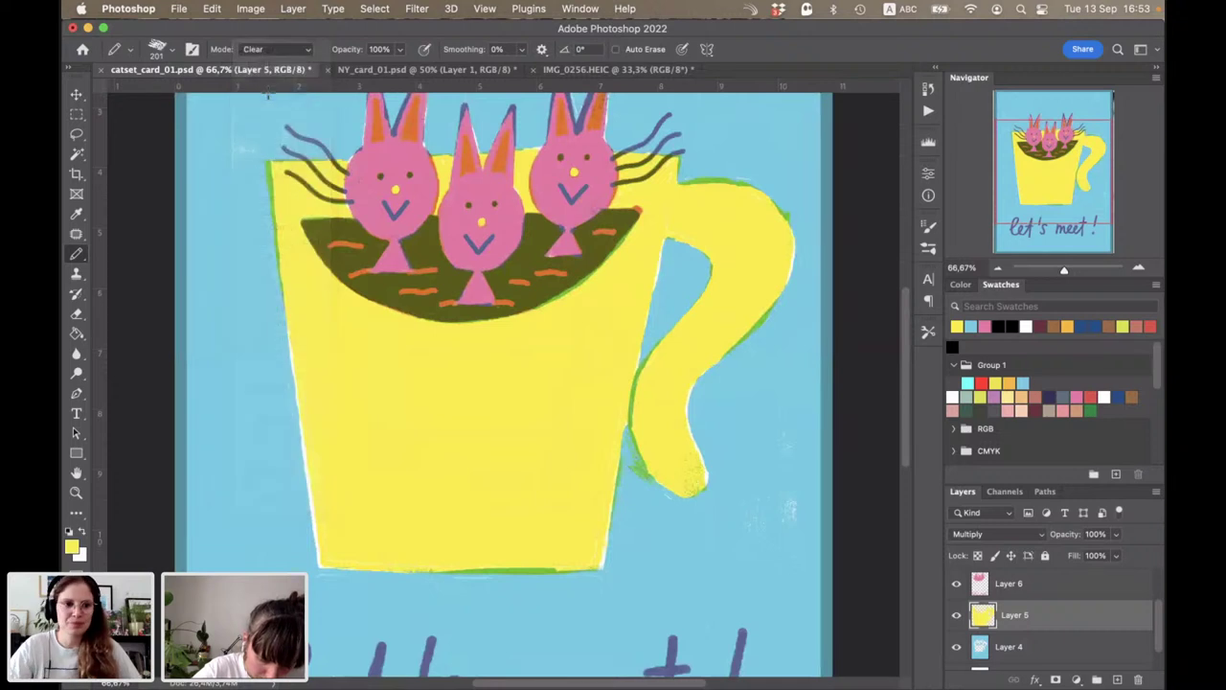
pyautogui.click(172, 50)
pyautogui.moveTo(167, 99); pyautogui.dragTo(161, 97)
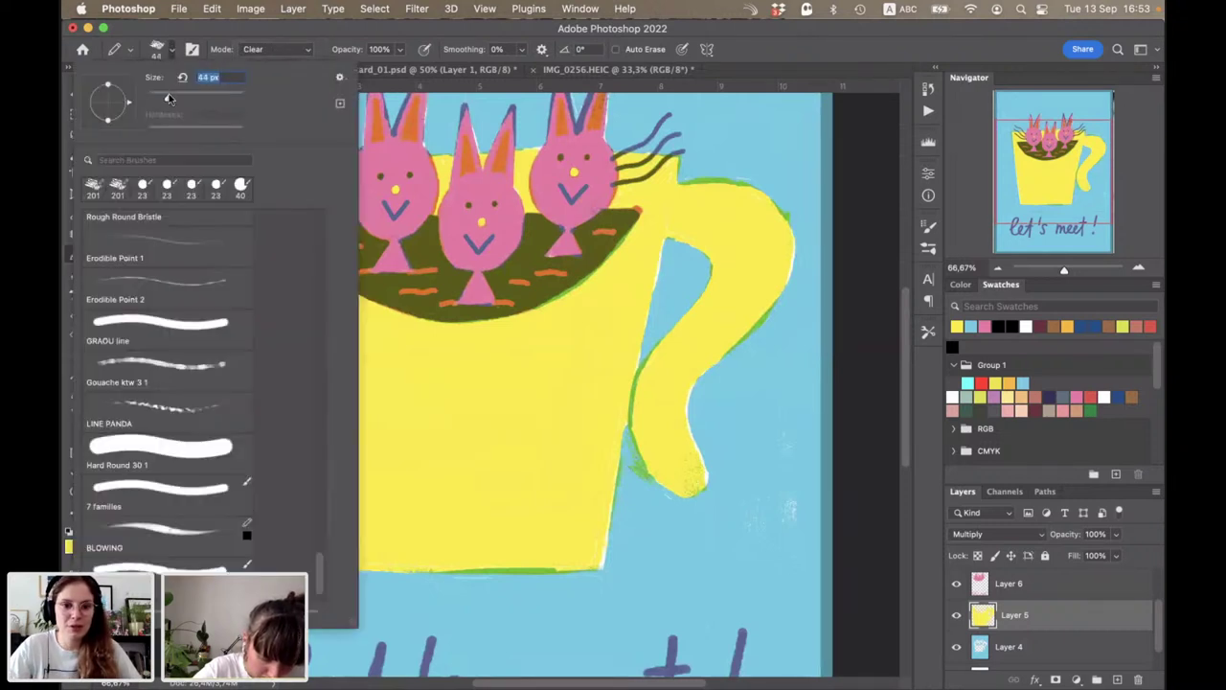
pyautogui.click(171, 51)
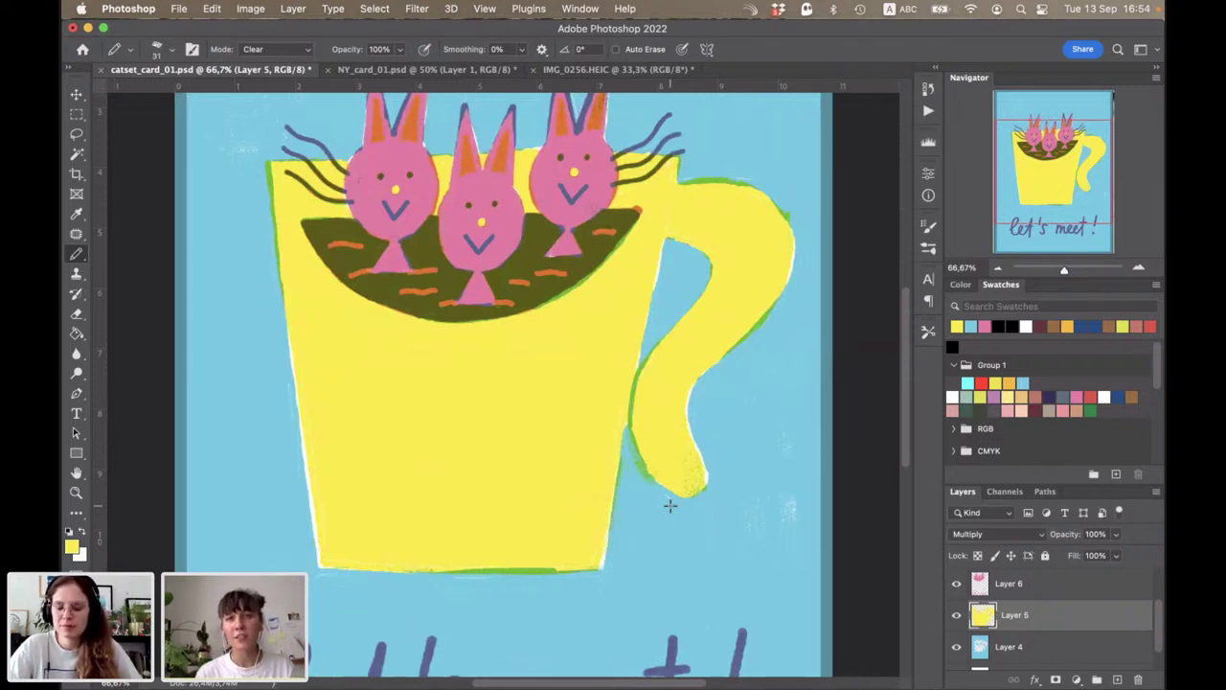
pyautogui.press('super+minus')
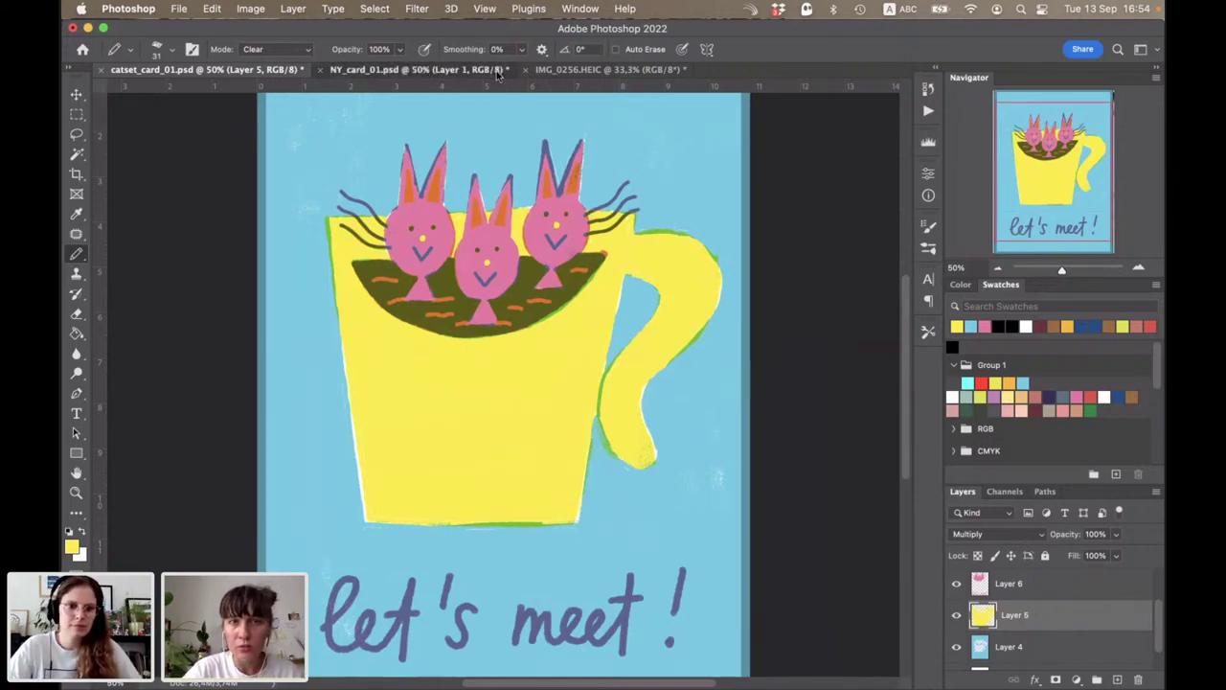
# Step: View the NY_card fox card and the IMG_0256.HEIC sketch photo, then bring up Finder
pyautogui.click(426, 73)
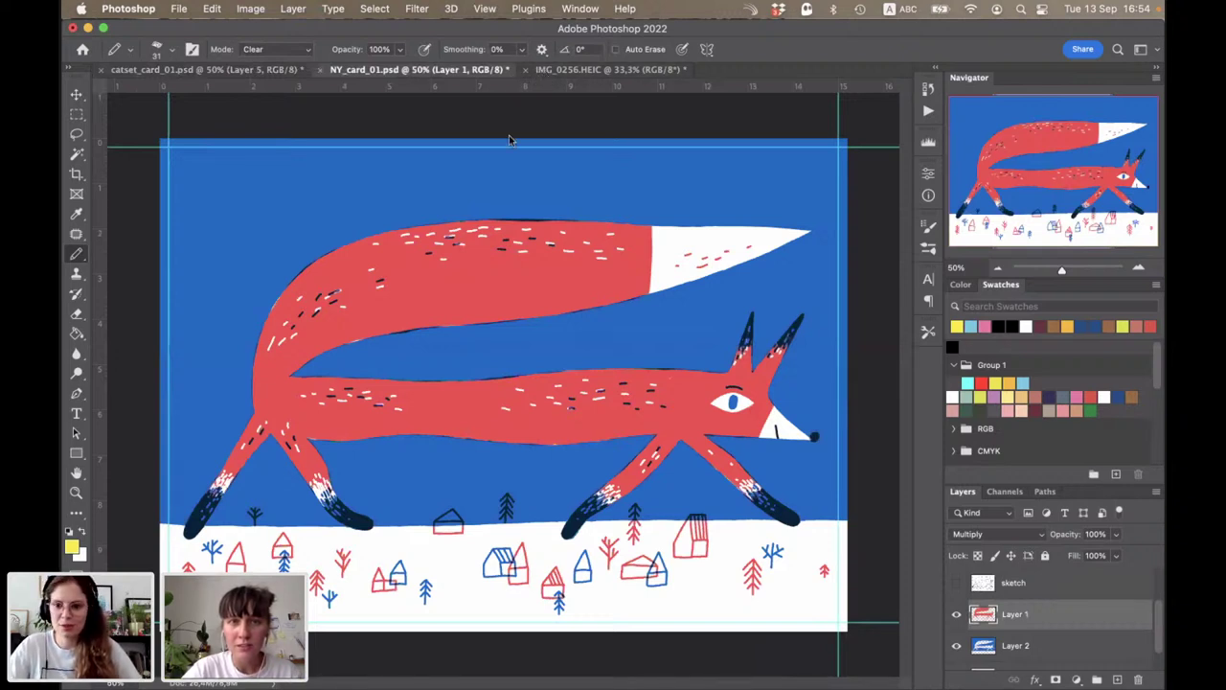
pyautogui.click(578, 71)
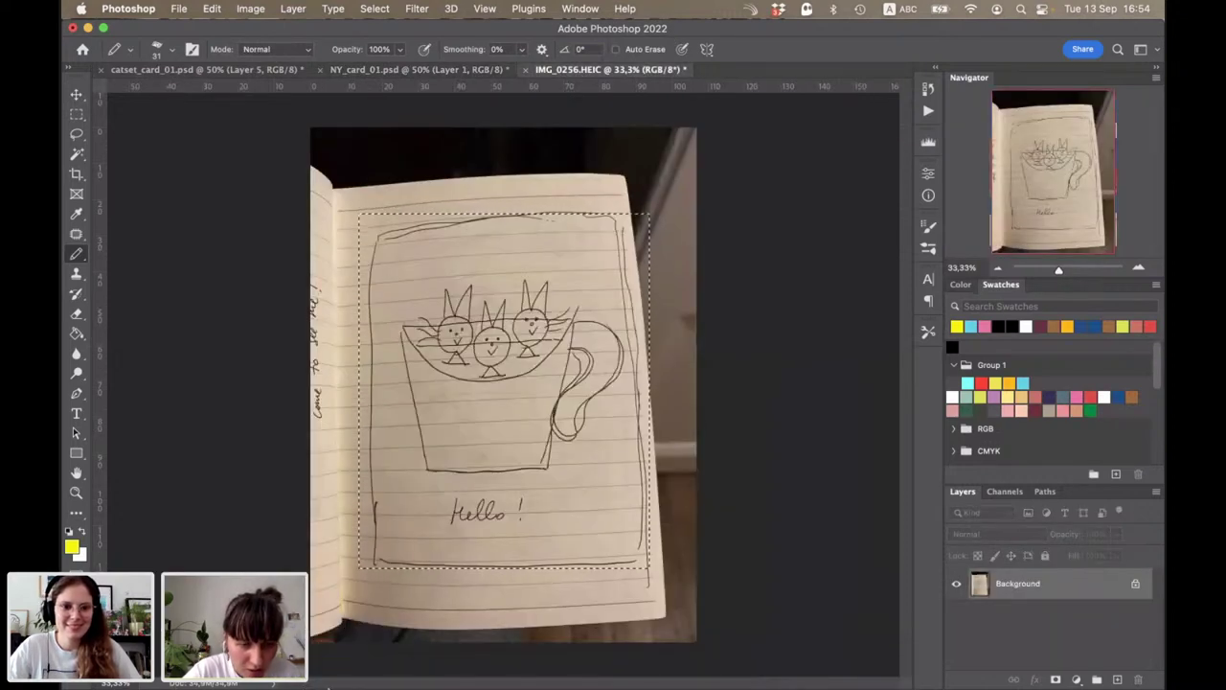
pyautogui.click(322, 670)
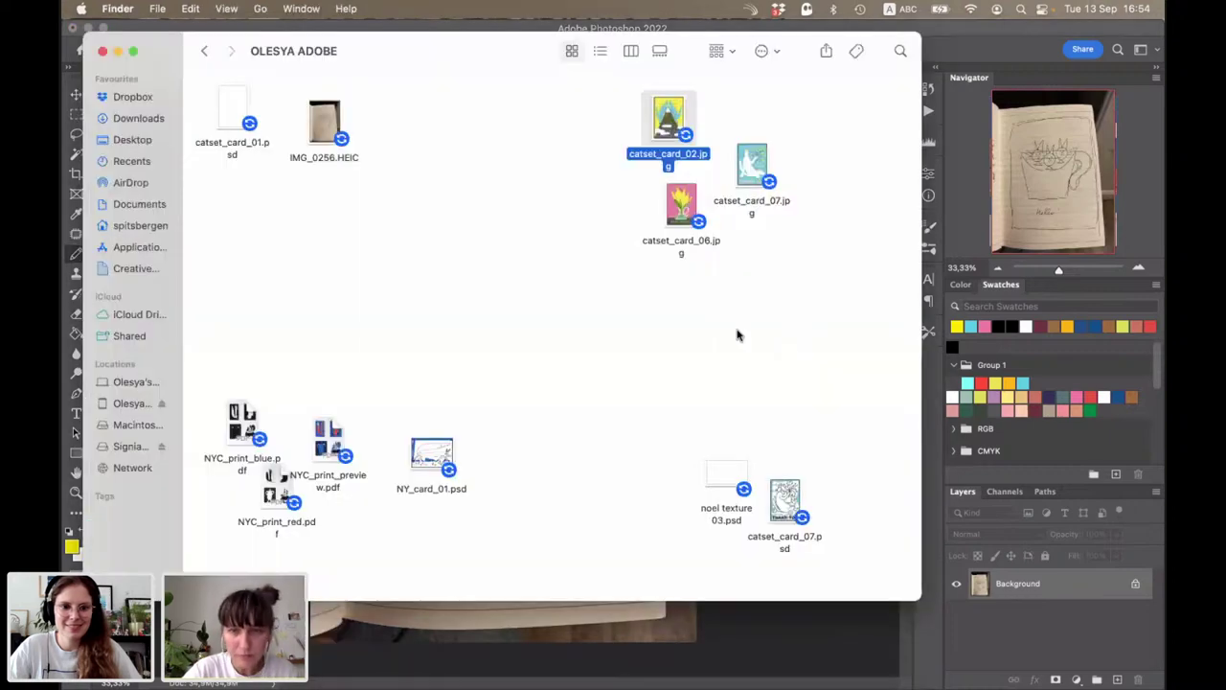
# Step: Open noel texture 03.psd from Finder into Photoshop
pyautogui.click(725, 476)
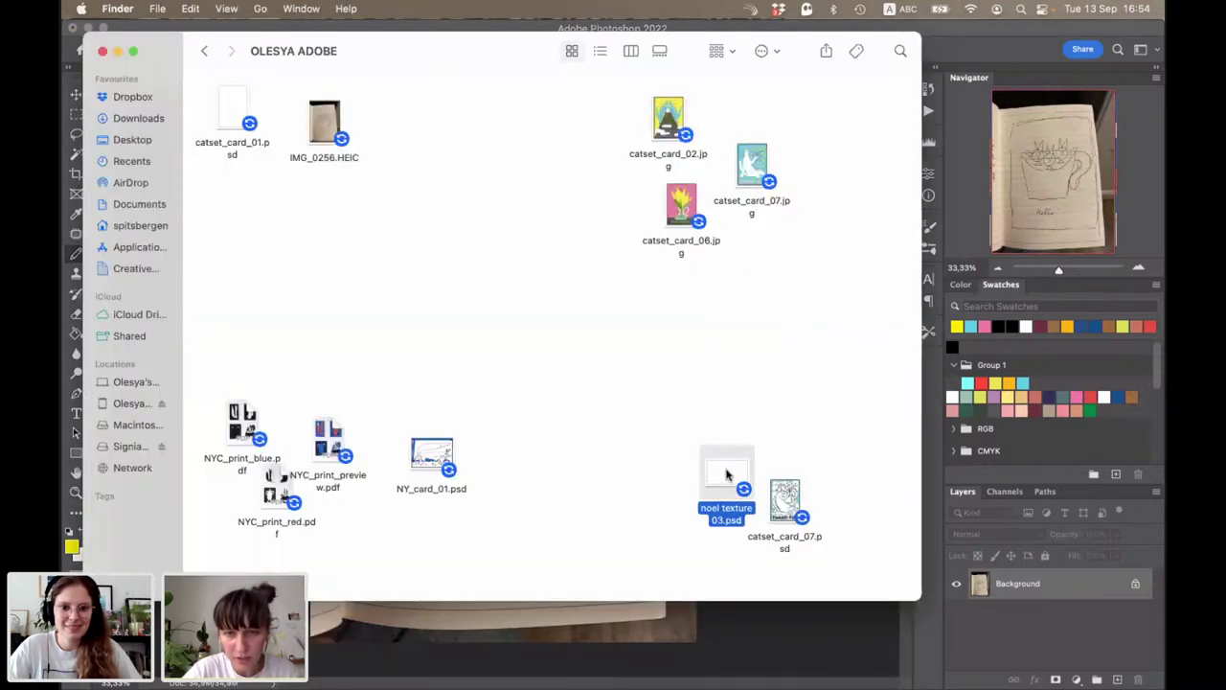
pyautogui.press('super+Tab')
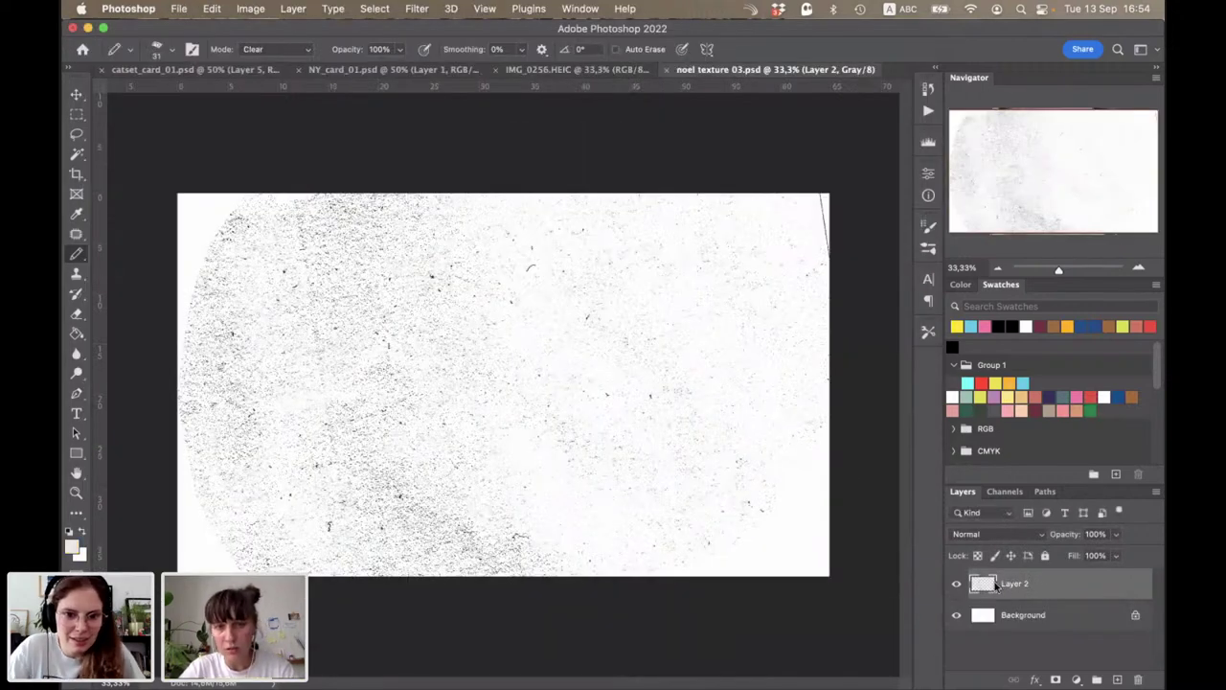
# Step: Flatten and invert the noel texture, then paste it into the cat card above Layer 4
pyautogui.press('super+e')
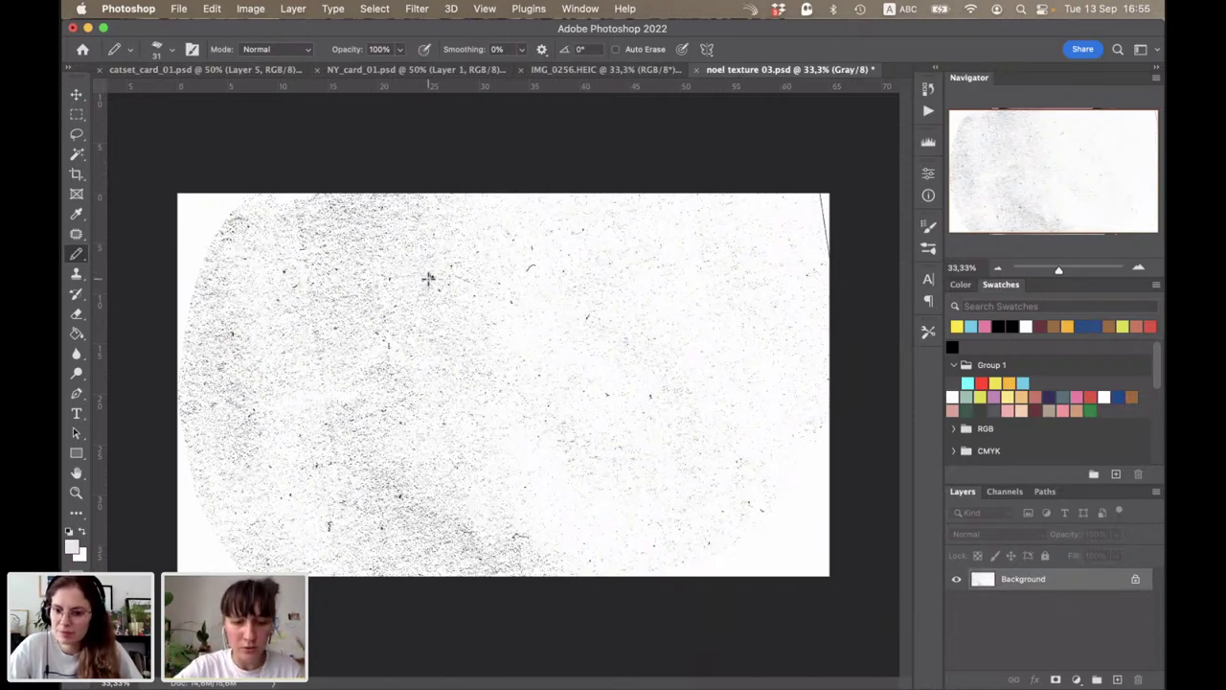
pyautogui.press('super+i')
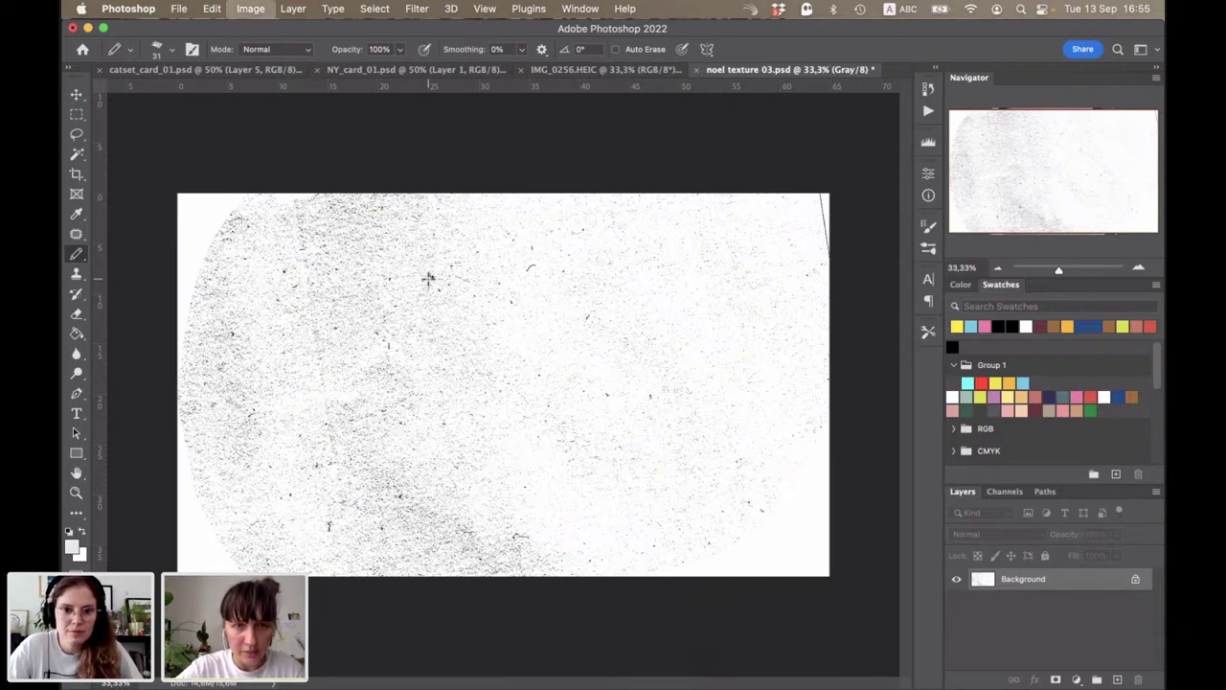
pyautogui.press('super+a')
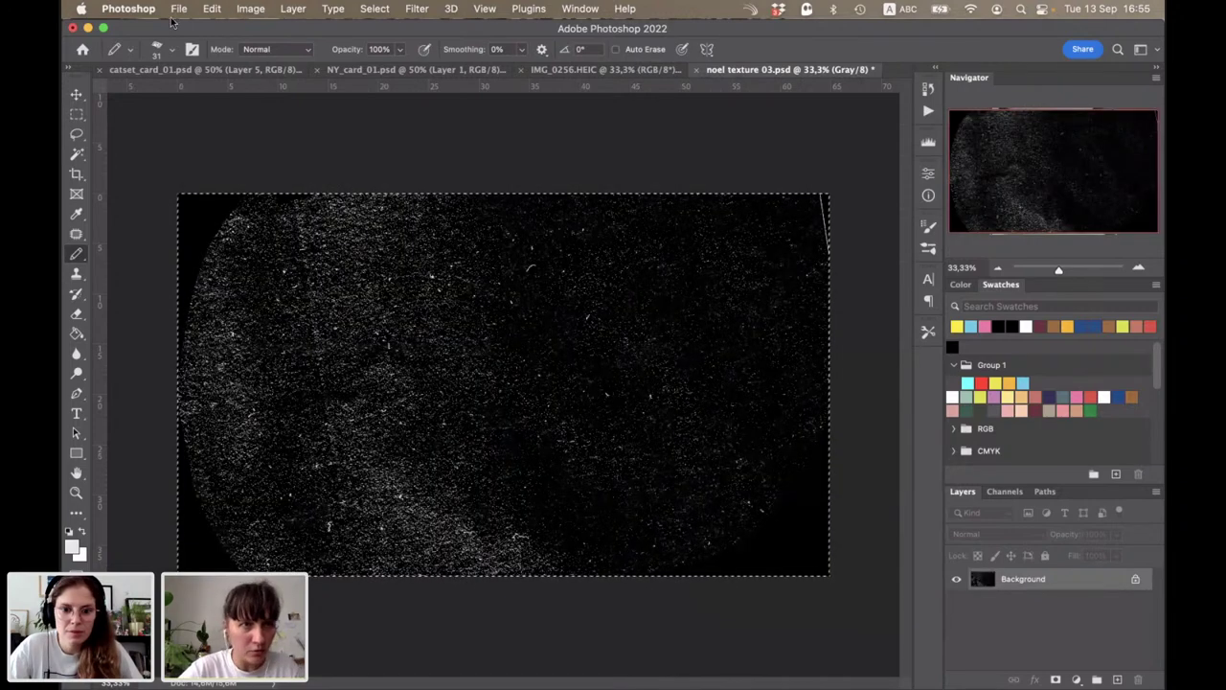
pyautogui.hotkey('ctrl', 'Tab')
pyautogui.press('v')
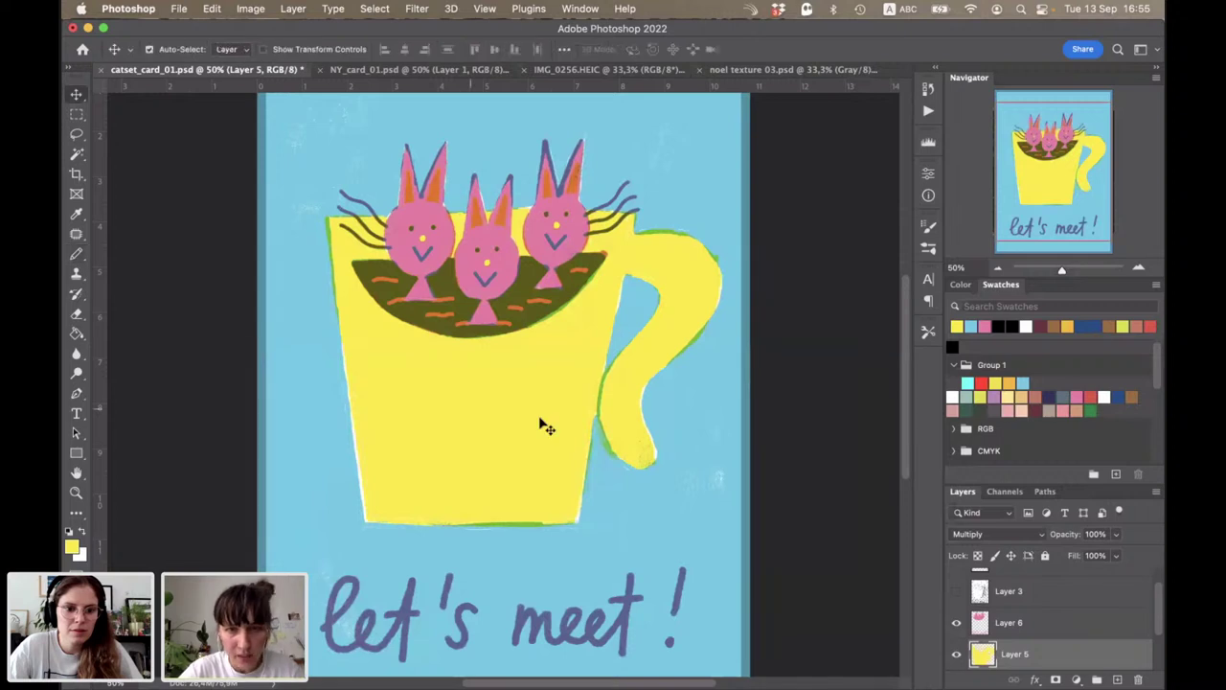
pyautogui.hotkey('alt', '[')
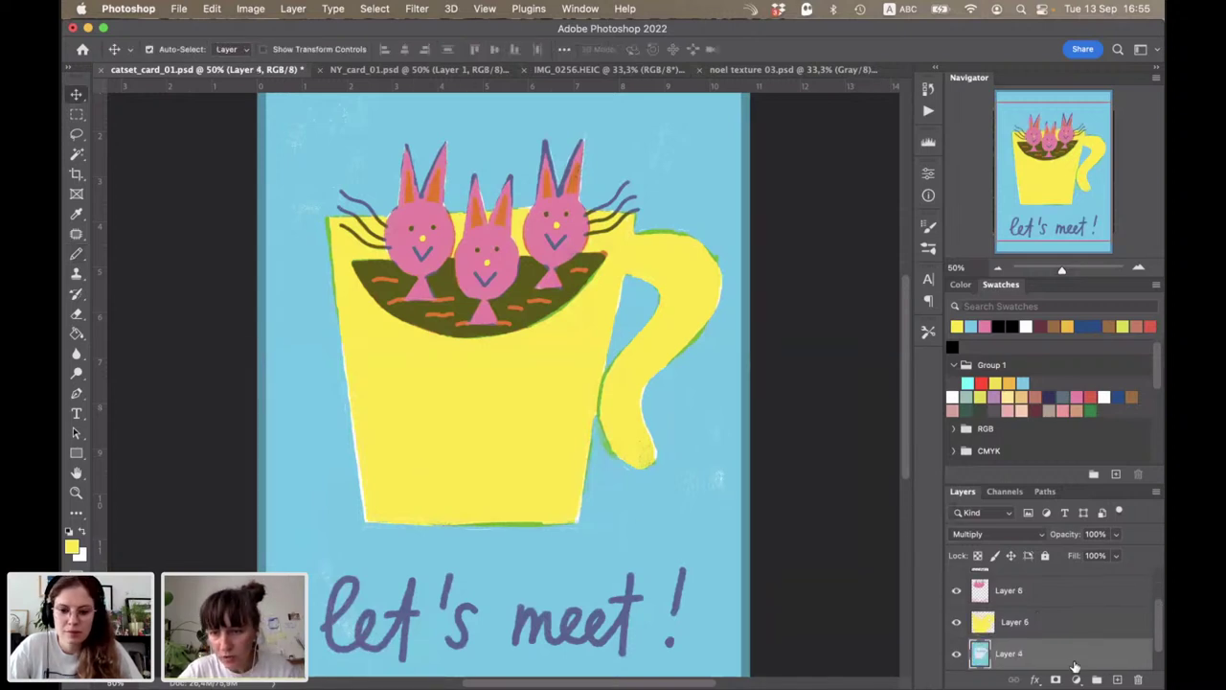
pyautogui.hotkey('ctrl', 'c')
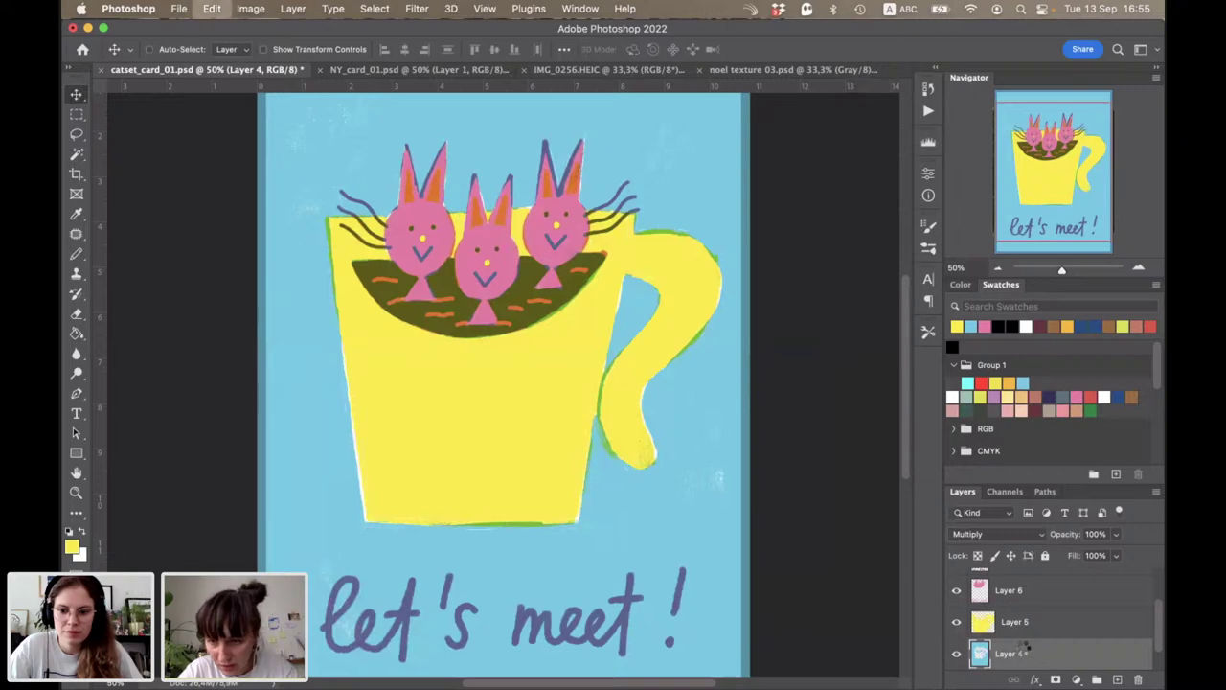
pyautogui.hotkey('ctrl', 'v')
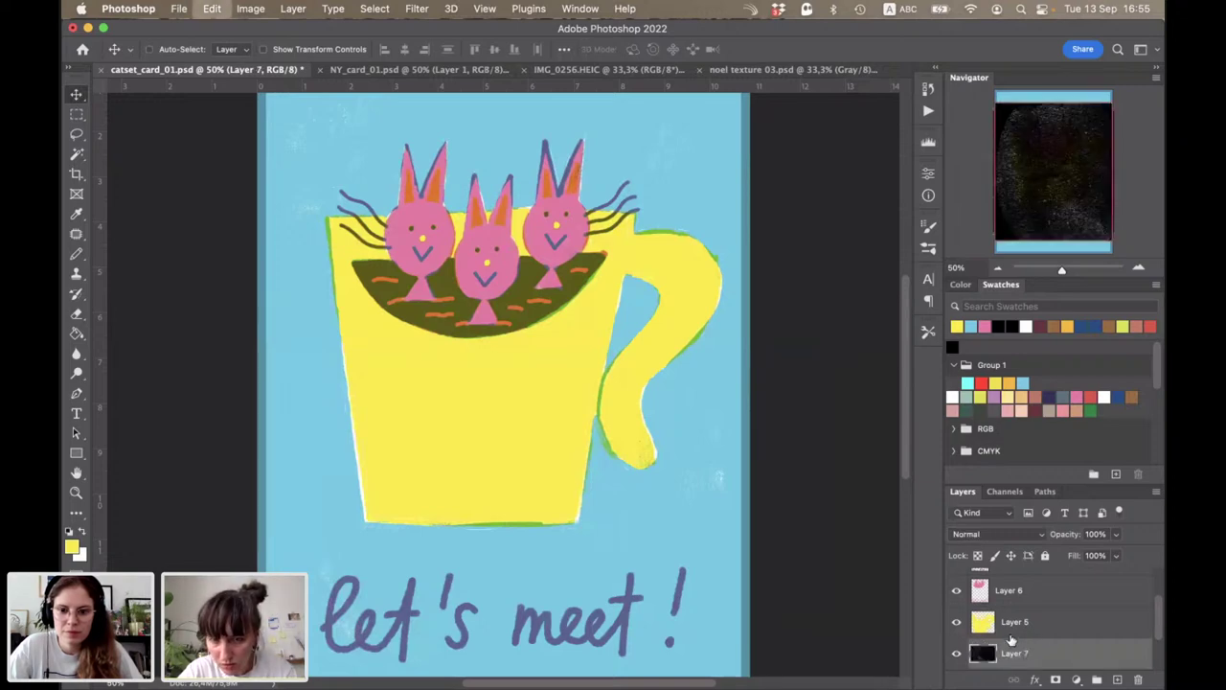
# Step: Rotate the pasted texture layer to a near-upright vertical orientation
pyautogui.hotkey('ctrl', '-')
pyautogui.hotkey('ctrl', '-')
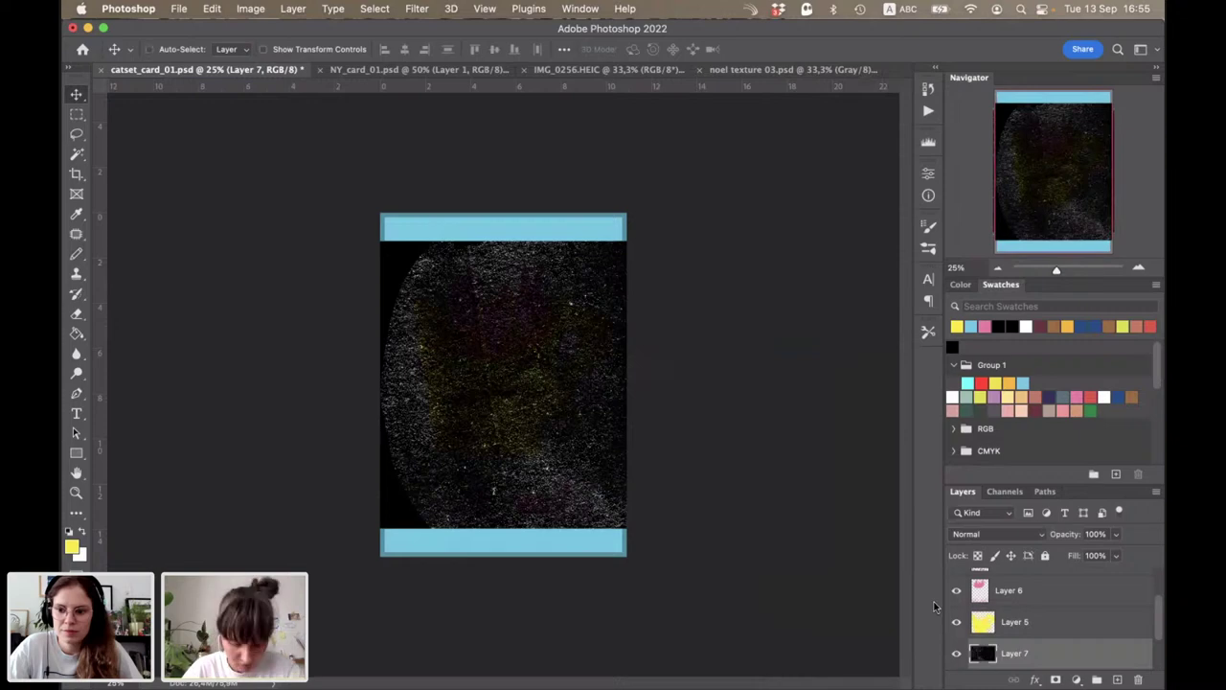
pyautogui.hotkey('ctrl', 't')
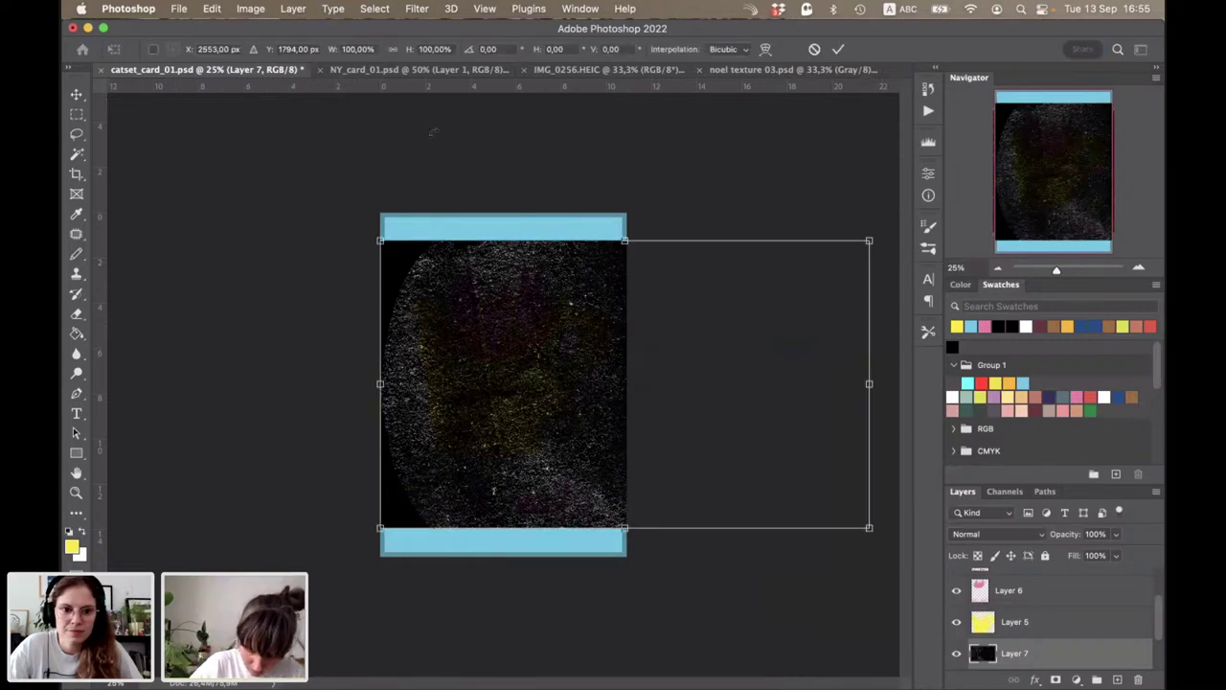
pyautogui.moveTo(678, 122)
pyautogui.mouseDown()
pyautogui.moveTo(505, 441)
pyautogui.moveTo(453, 450)
pyautogui.moveTo(471, 440)
pyautogui.mouseUp()
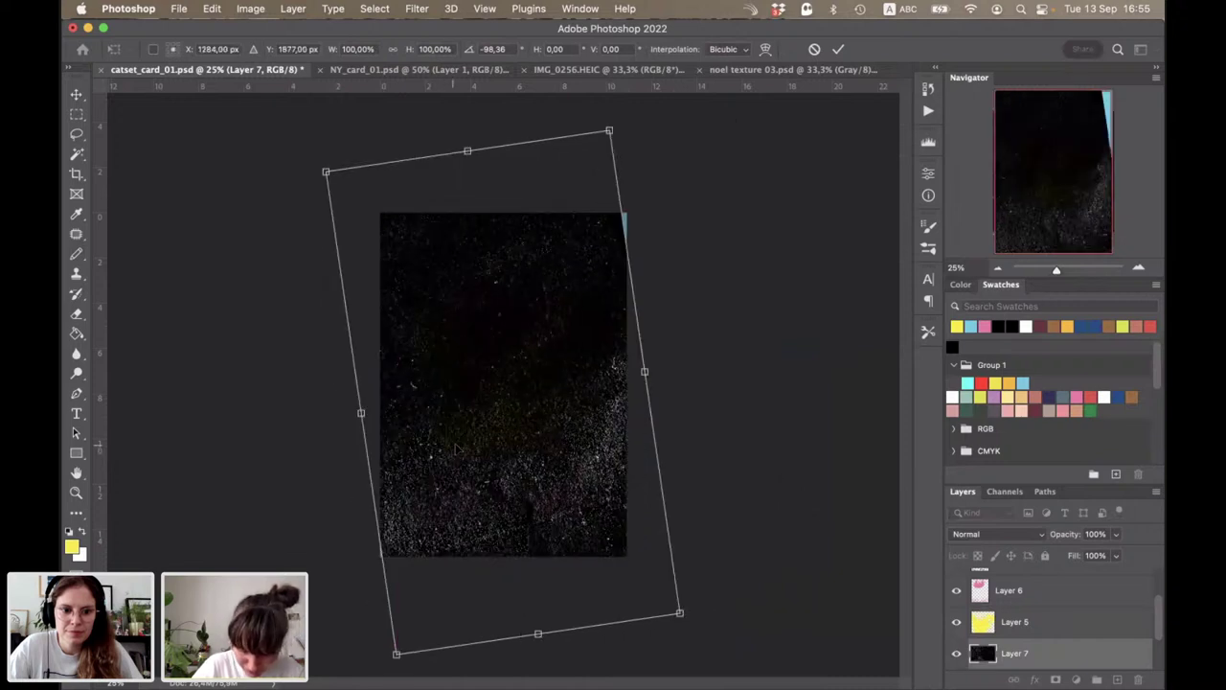
pyautogui.moveTo(676, 132); pyautogui.dragTo(673, 132)
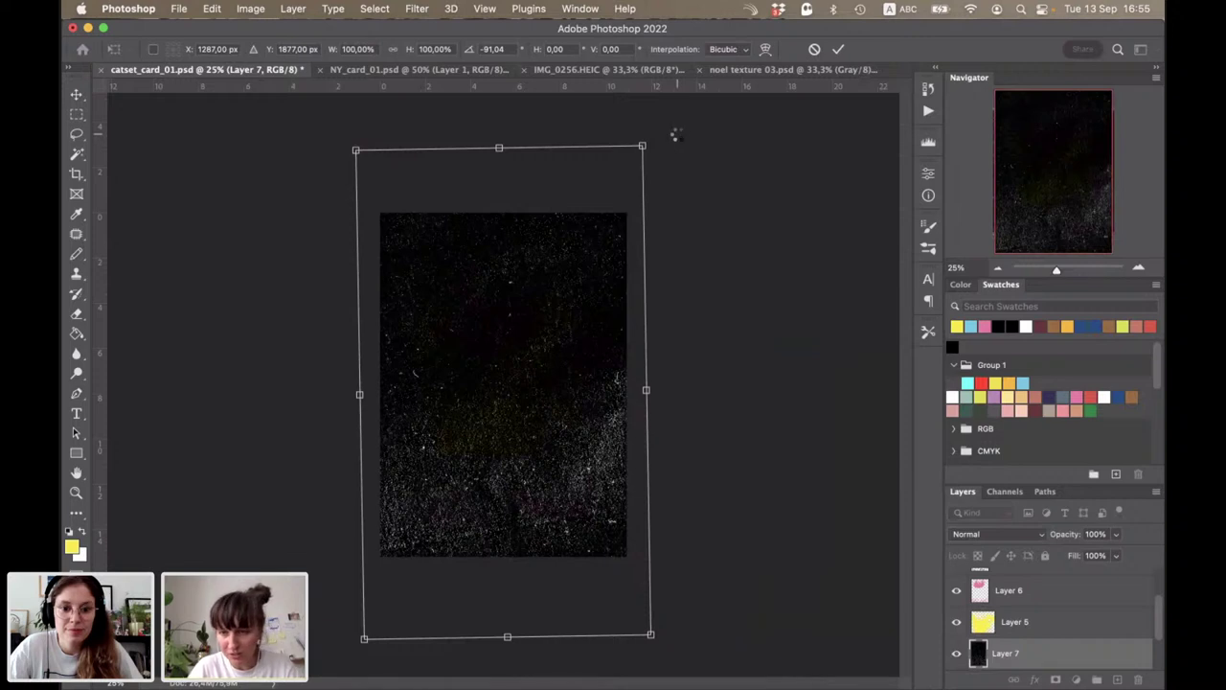
pyautogui.press('Return')
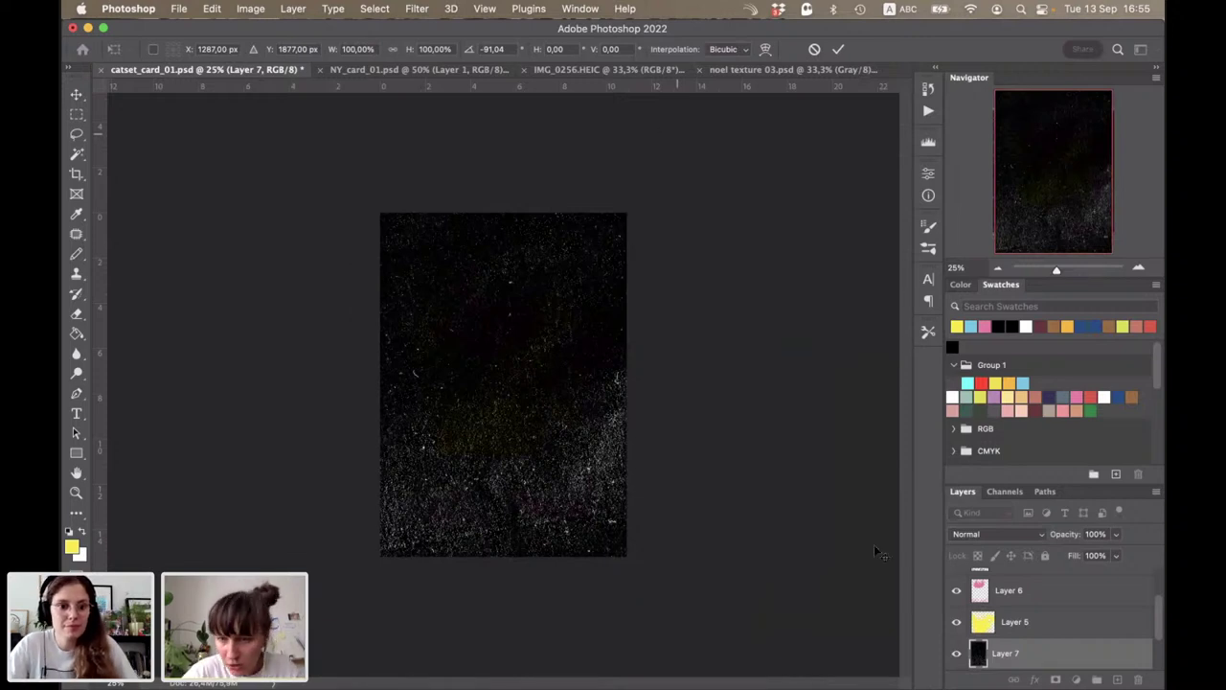
# Step: Set the texture layer to Screen blending and clip it to Layer 4
pyautogui.scroll(-2, 1023, 621)
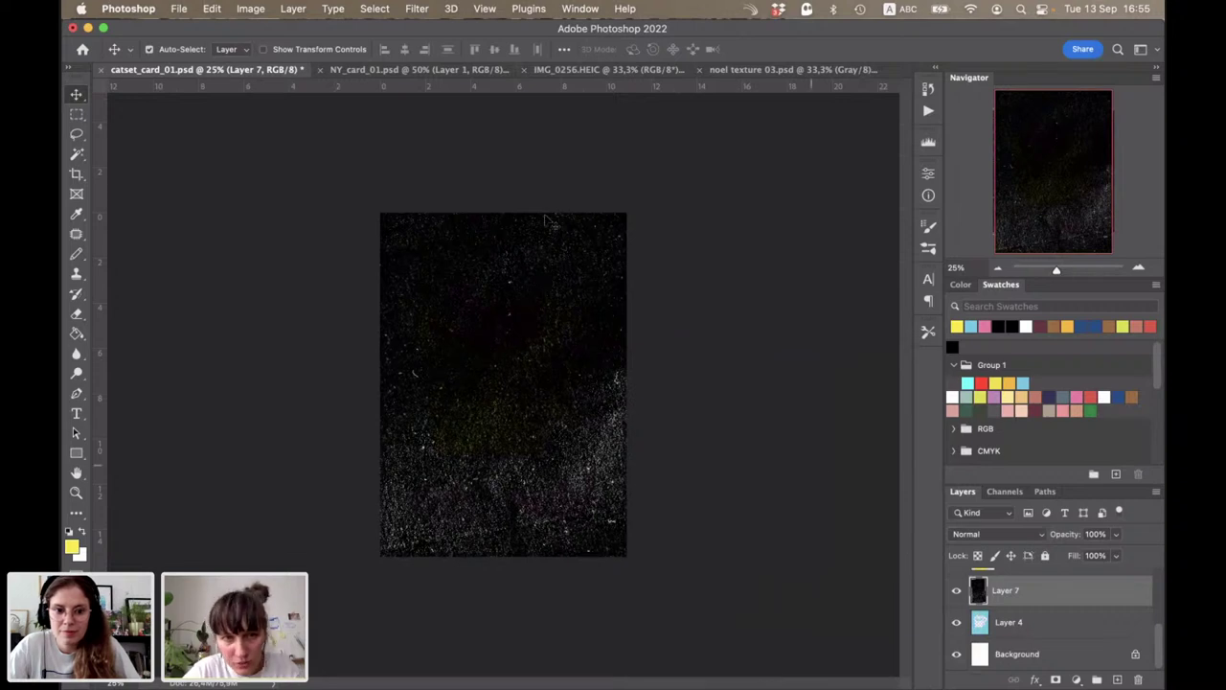
pyautogui.click(971, 533)
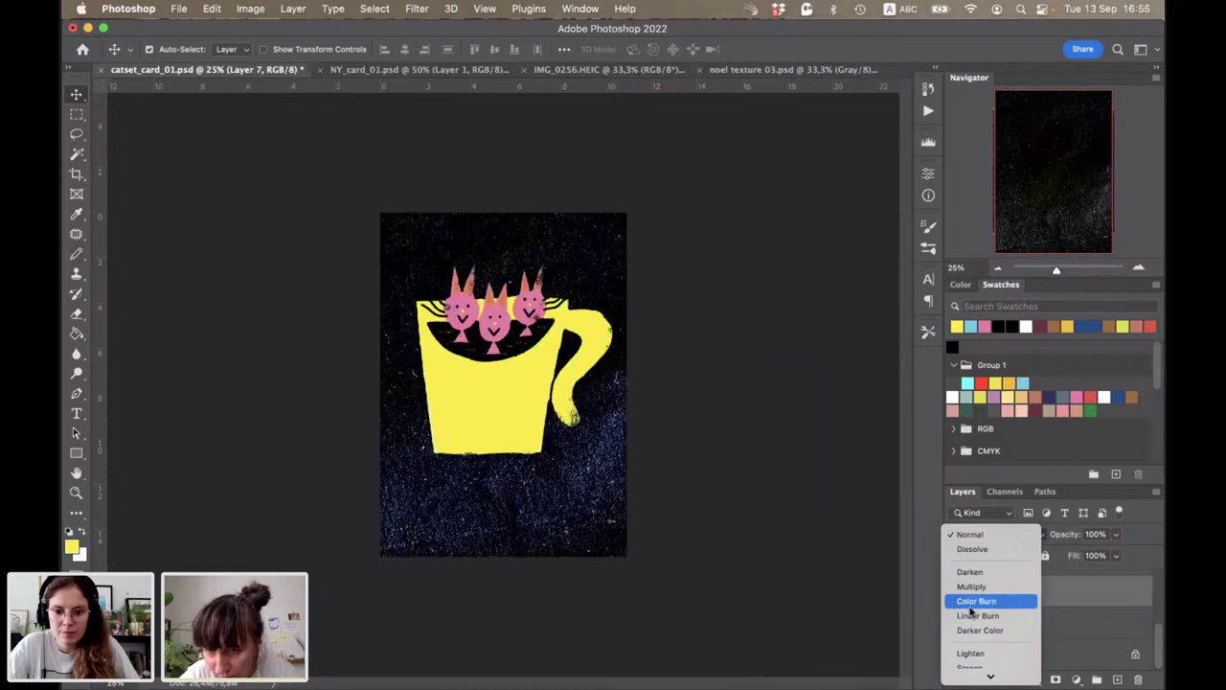
pyautogui.scroll(-5, 970, 606)
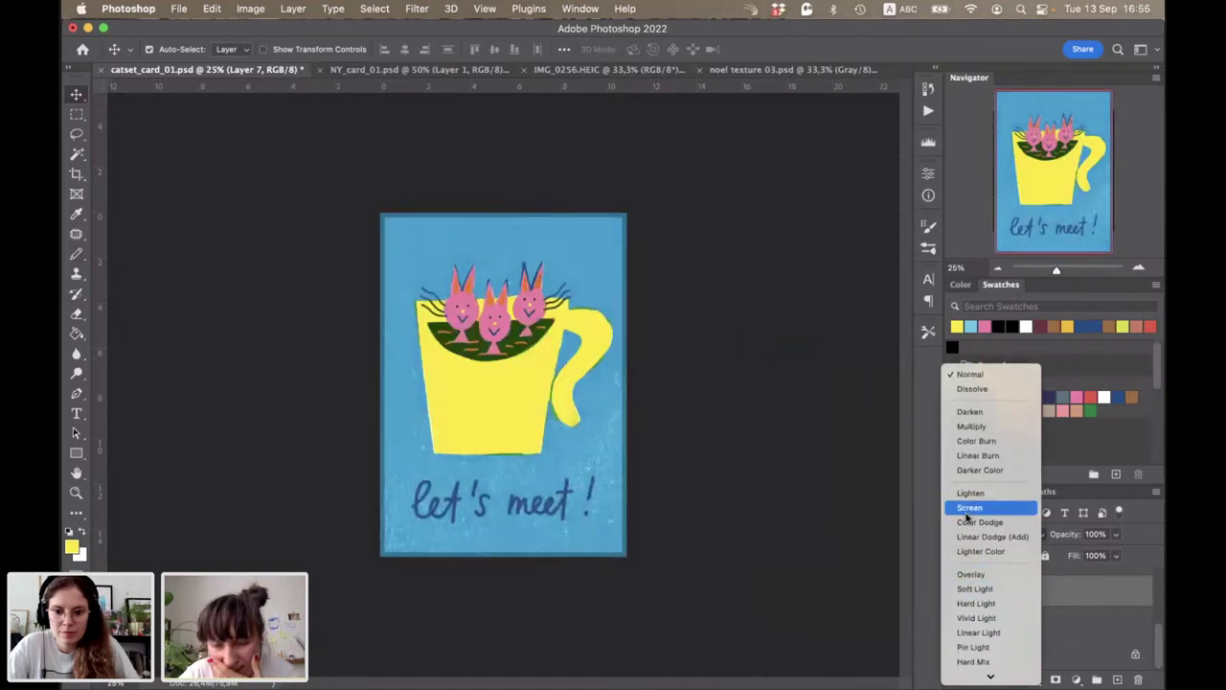
pyautogui.press('Return')
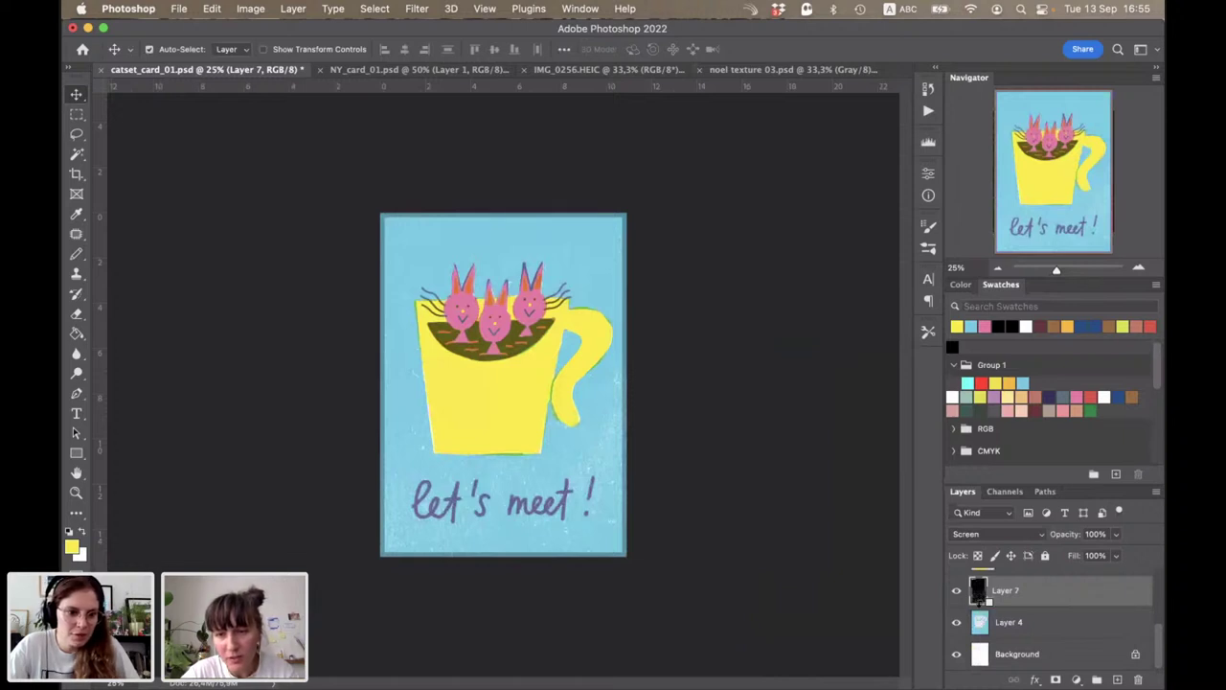
pyautogui.keyDown('alt'); pyautogui.click(1007, 605); pyautogui.keyUp('alt')
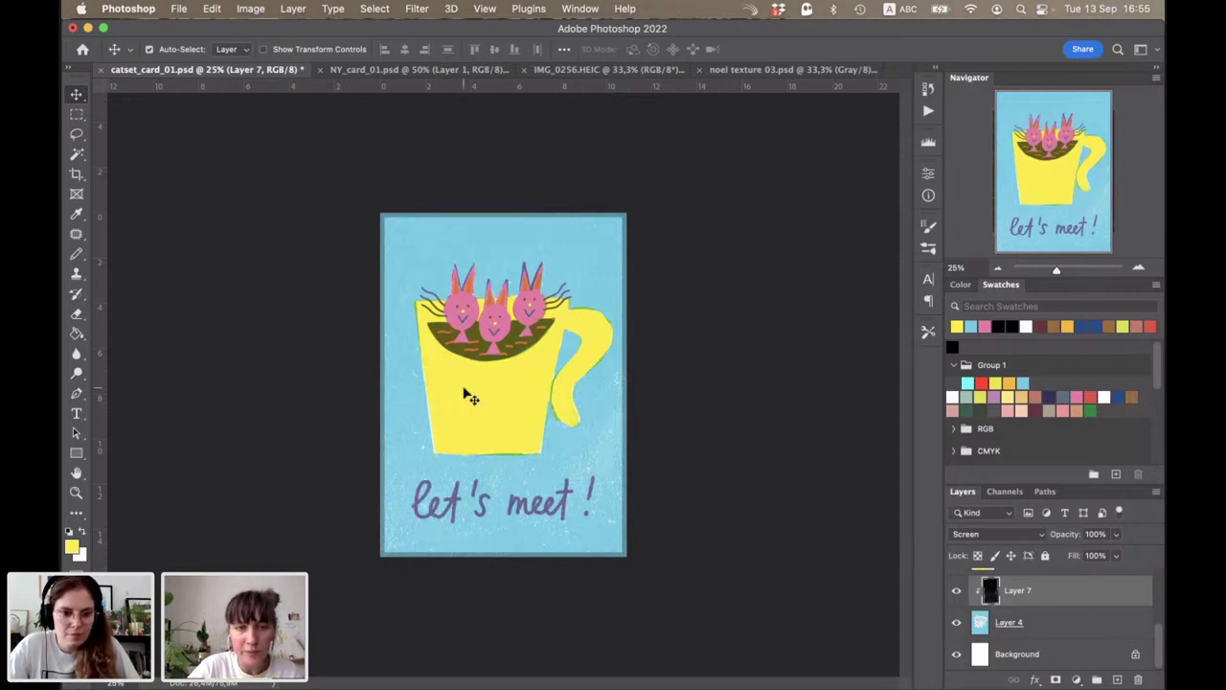
pyautogui.press('super+plus')
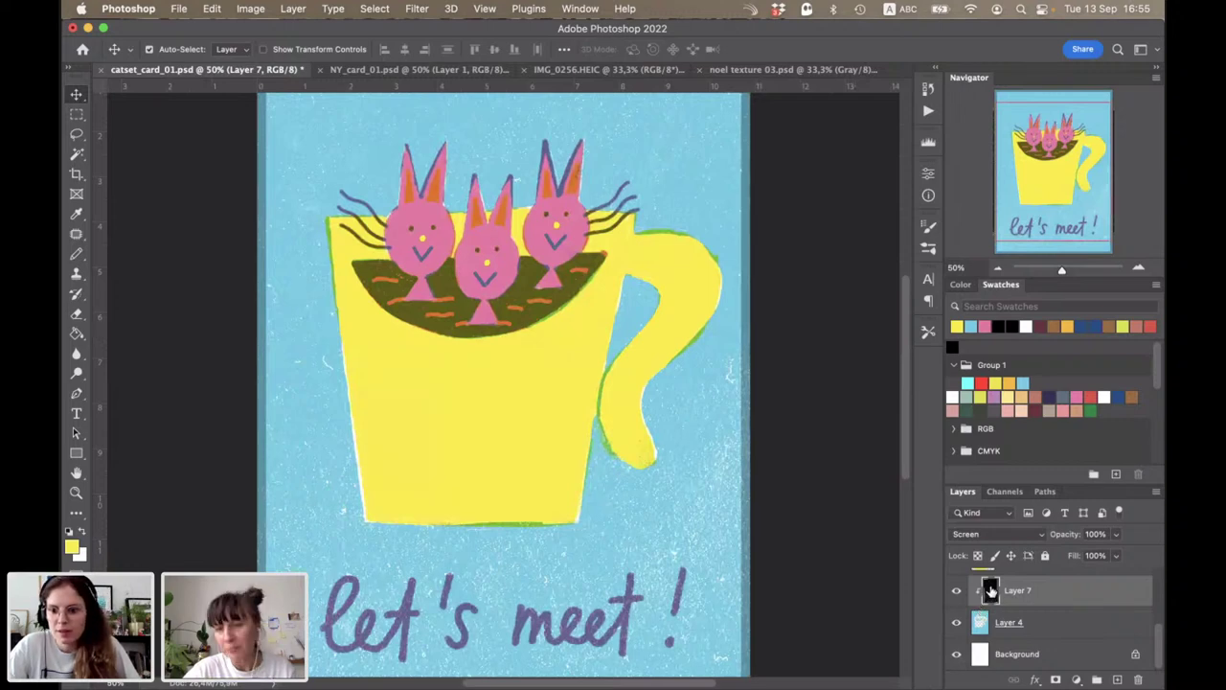
# Step: Move Layer 7 copy up between Layer 6 and Layer 5
pyautogui.moveTo(989, 590); pyautogui.dragTo(1117, 678)
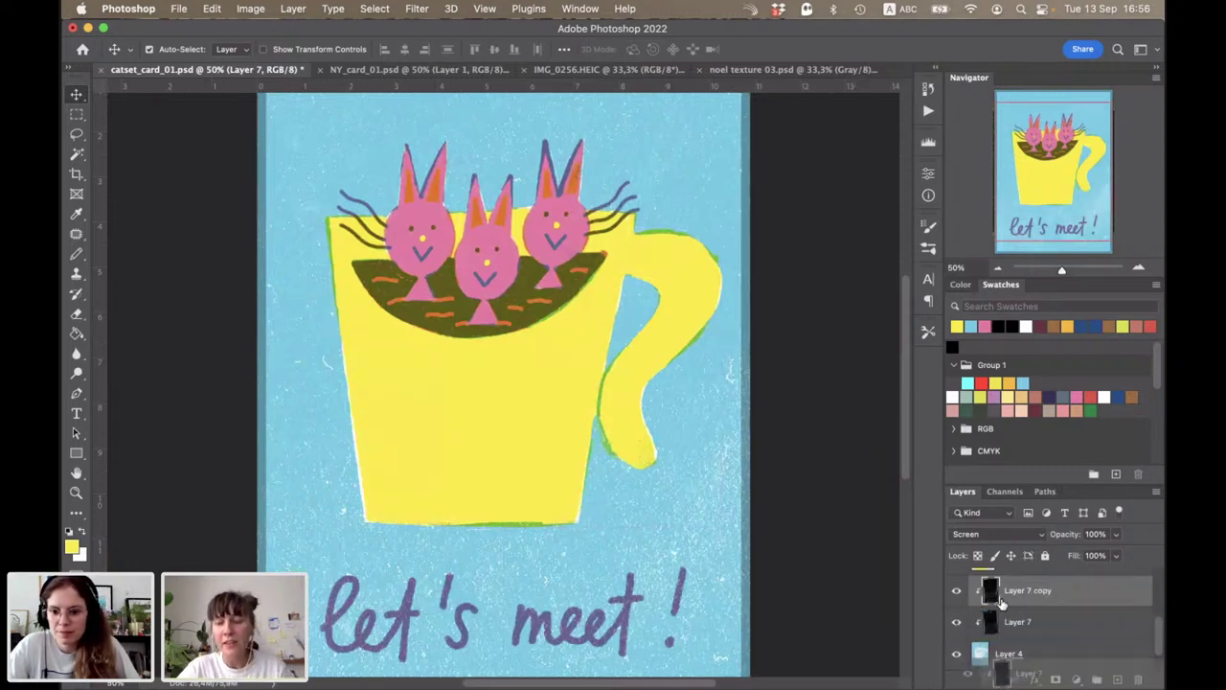
pyautogui.scroll(2, 1017, 646)
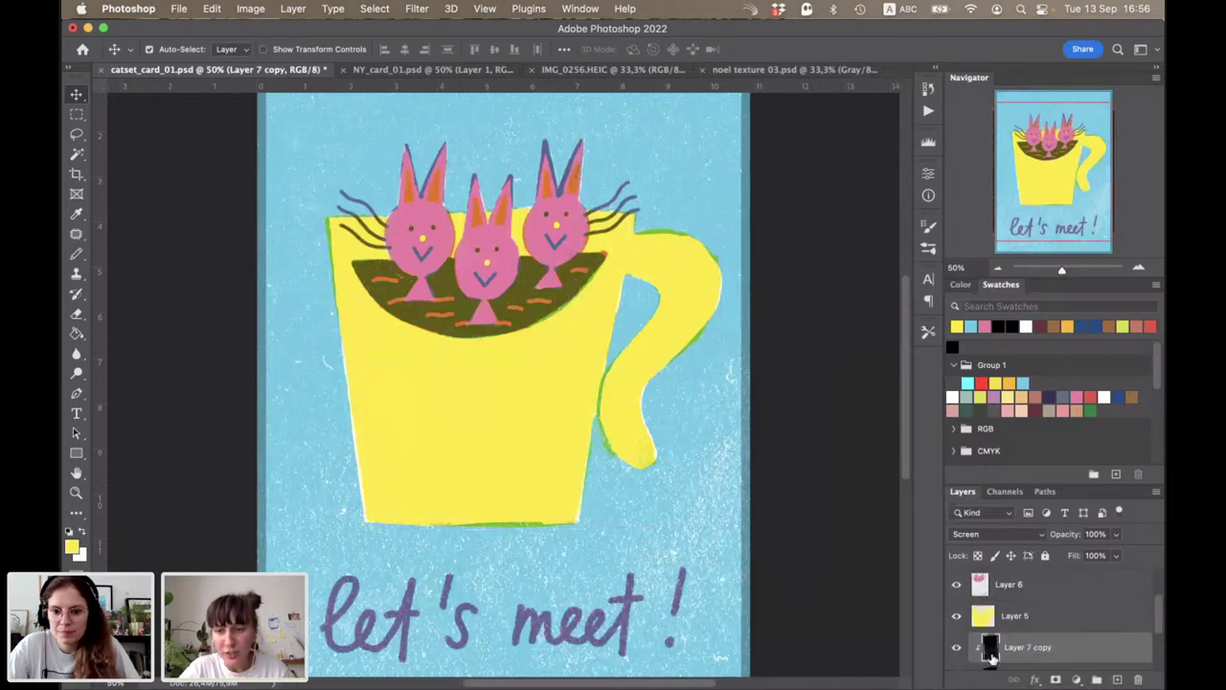
pyautogui.moveTo(990, 651)
pyautogui.mouseDown()
pyautogui.moveTo(1000, 642)
pyautogui.moveTo(978, 638)
pyautogui.mouseUp()
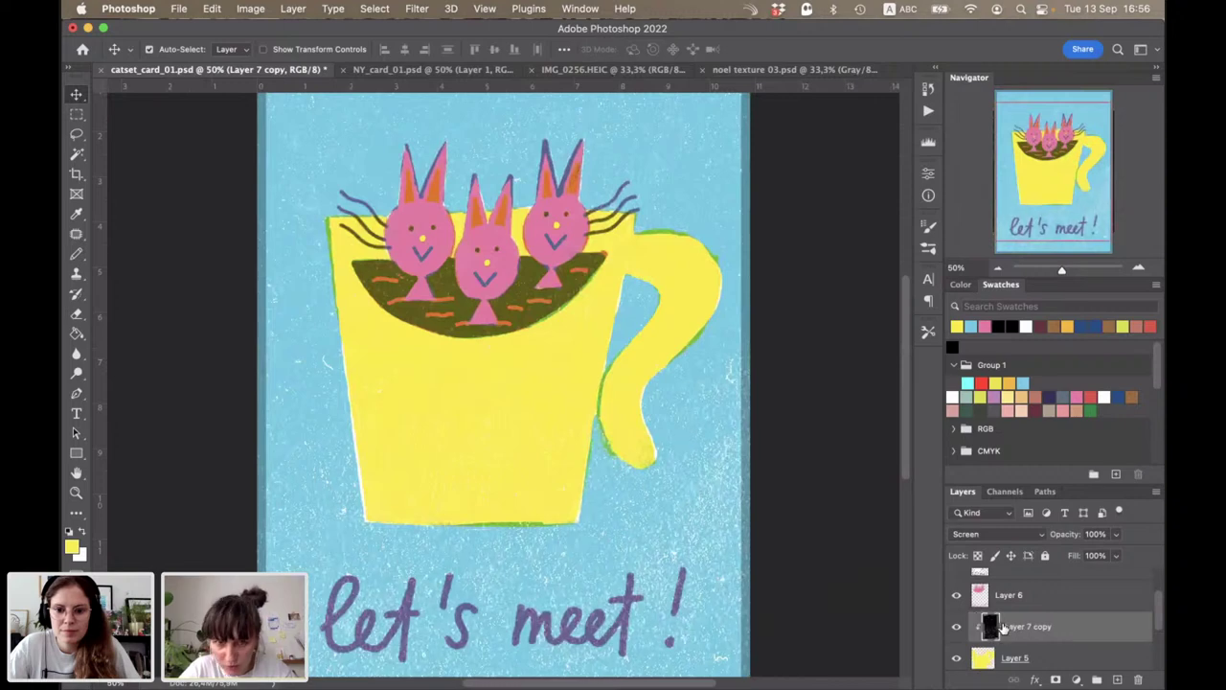
pyautogui.hotkey('ctrl', '-')
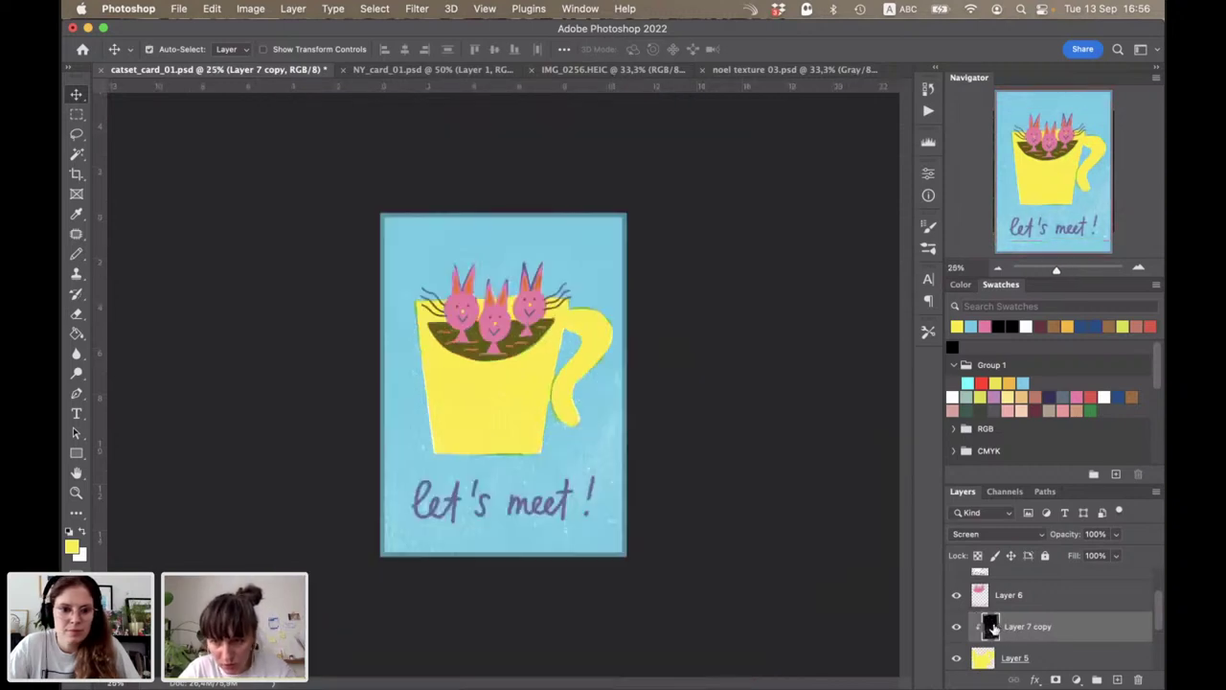
# Step: Rotate Layer 7 copy about 178°, nearly upside down
pyautogui.hotkey('ctrl', 't')
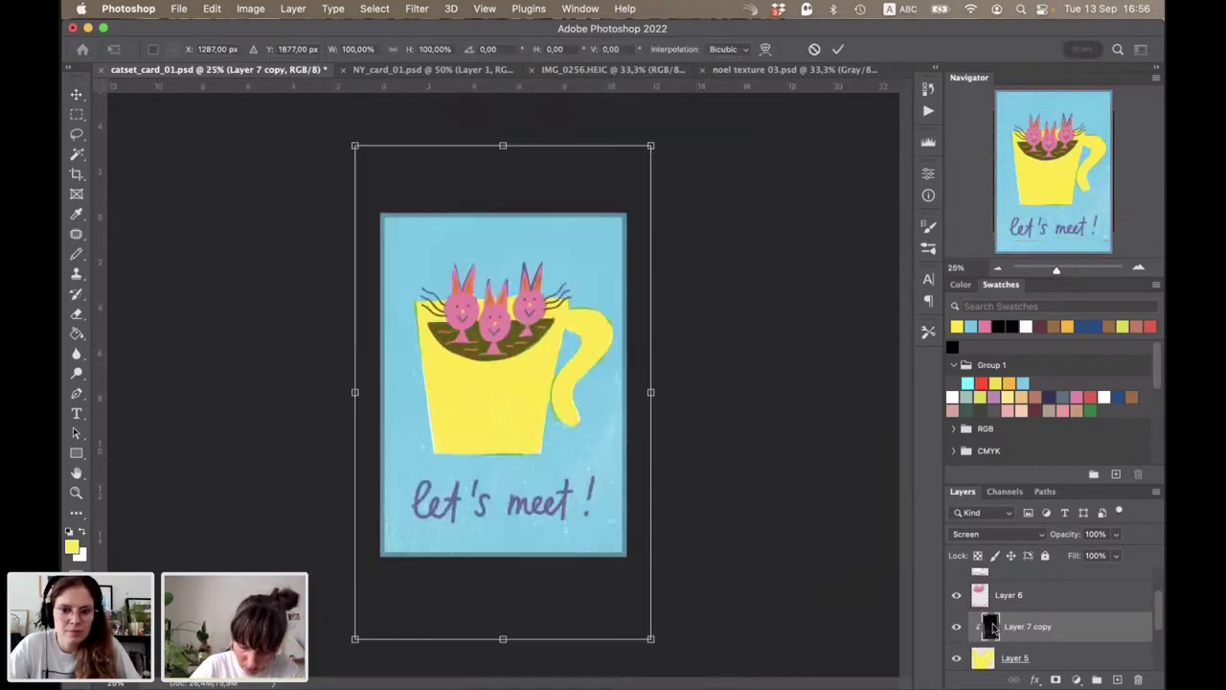
pyautogui.moveTo(565, 593); pyautogui.dragTo(473, 571)
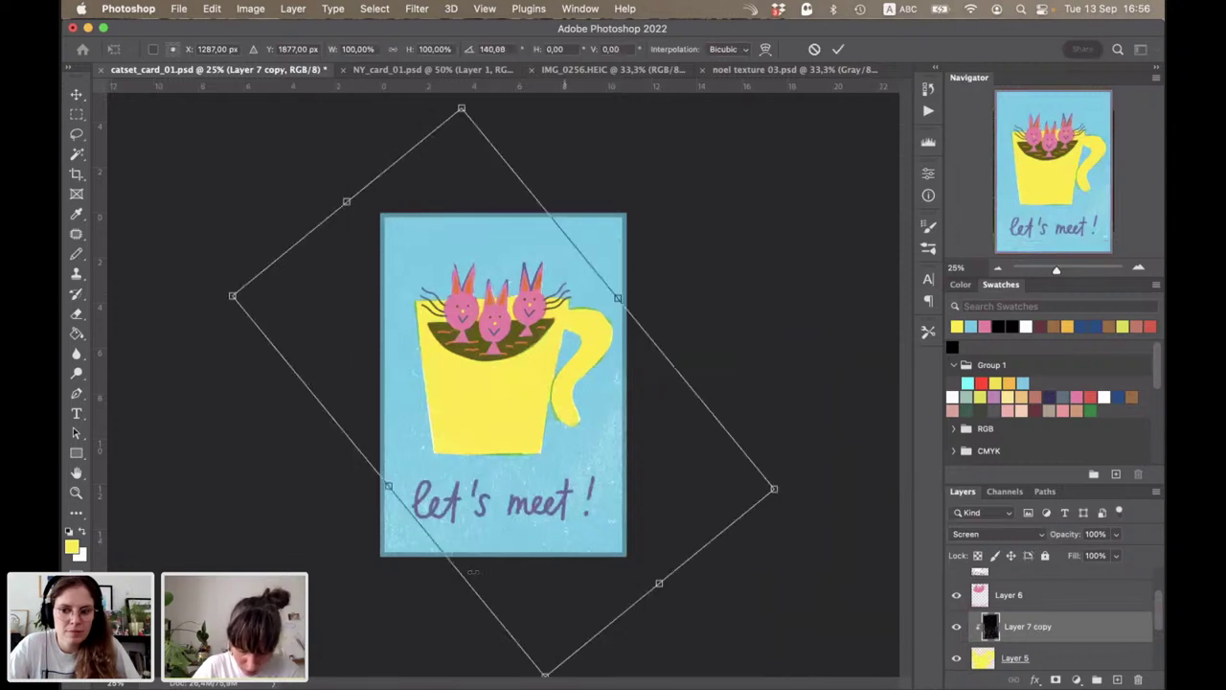
pyautogui.moveTo(417, 532)
pyautogui.mouseDown()
pyautogui.moveTo(410, 539)
pyautogui.moveTo(418, 533)
pyautogui.mouseUp()
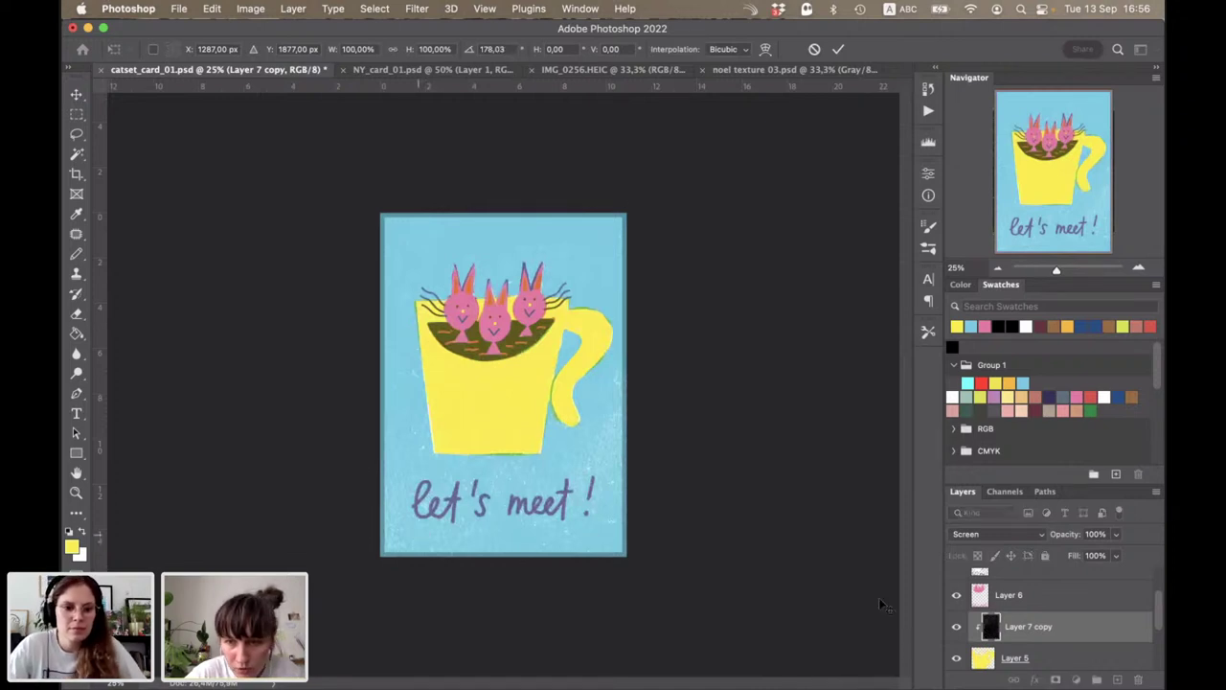
pyautogui.press('Return')
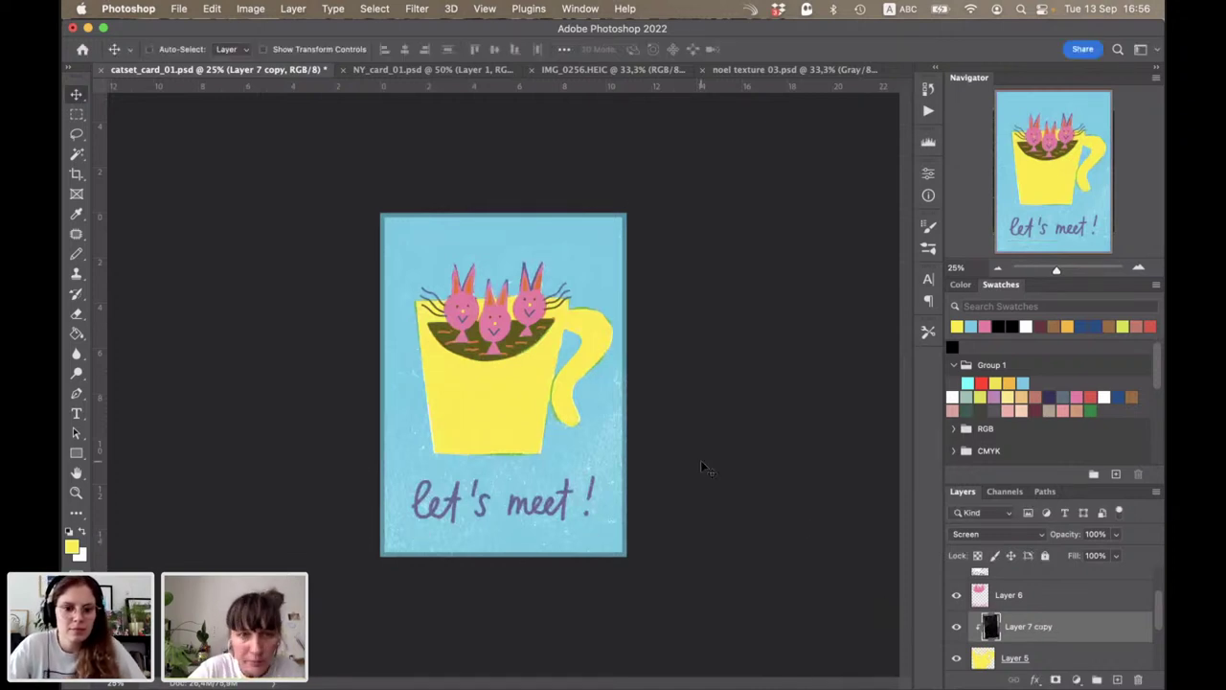
pyautogui.hotkey('ctrl', '+')
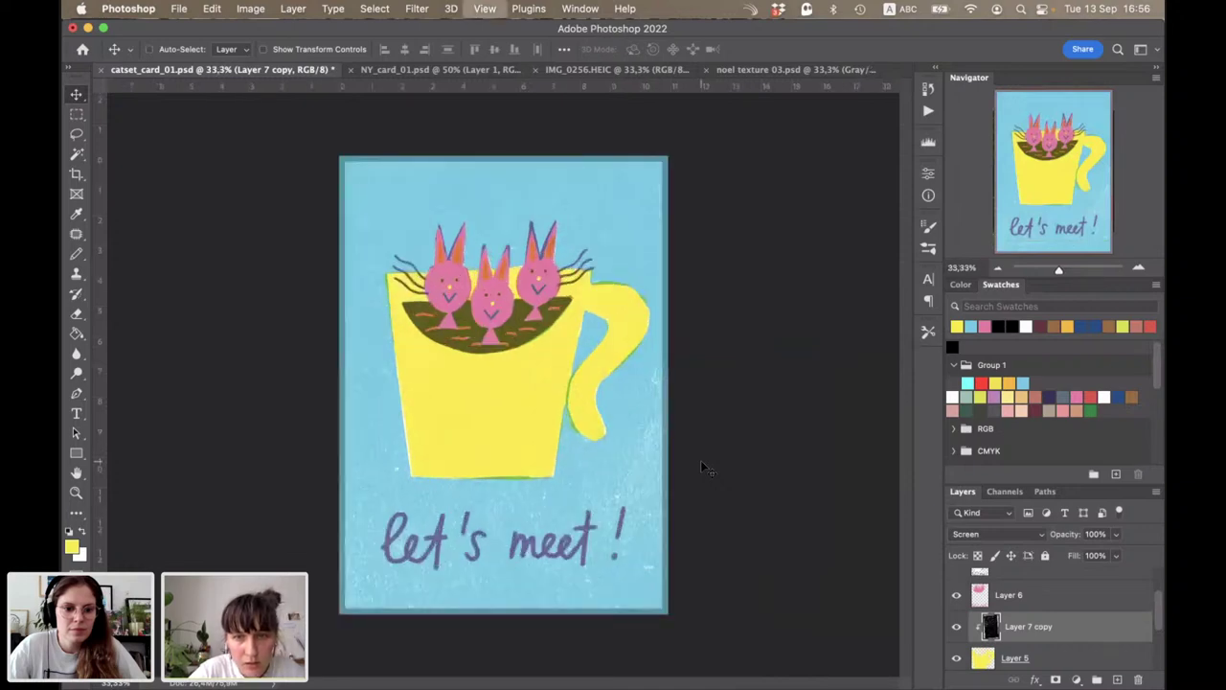
pyautogui.hotkey('ctrl', '+')
pyautogui.hotkey('ctrl', '+')
pyautogui.hotkey('ctrl', '+')
pyautogui.hotkey('ctrl', '-')
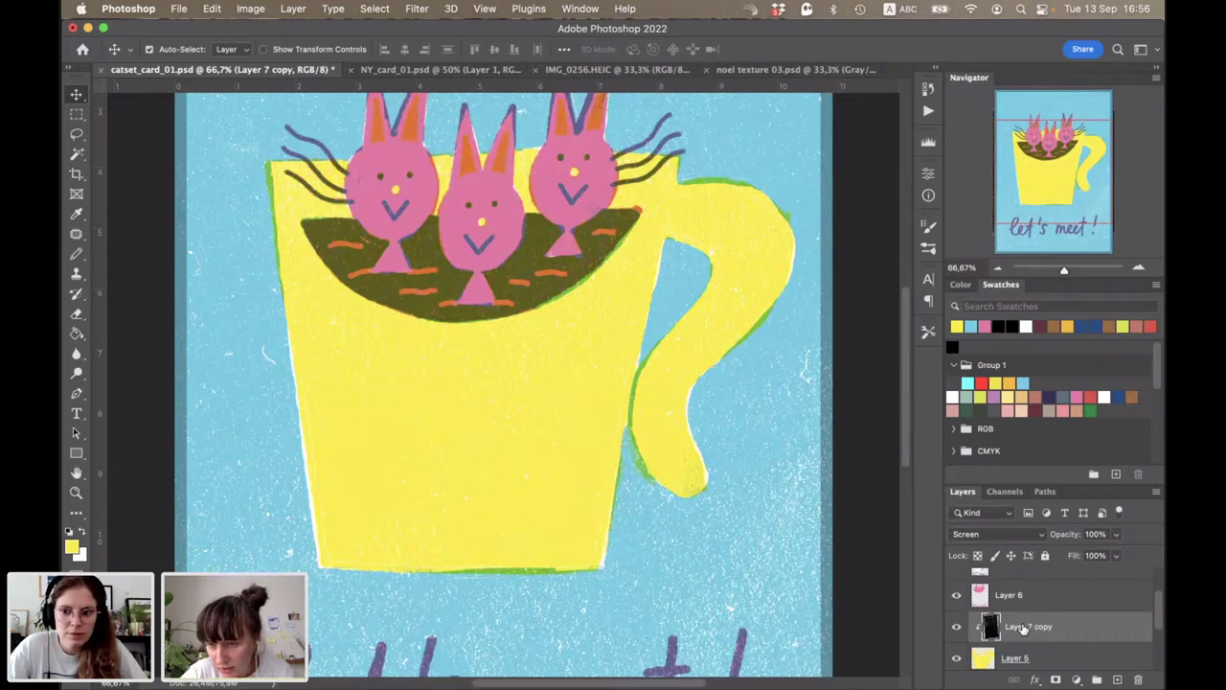
# Step: Duplicate it as Layer 7 copy 2 above Layer 6, rotated about 90°
pyautogui.hotkey('ctrl', 'j')
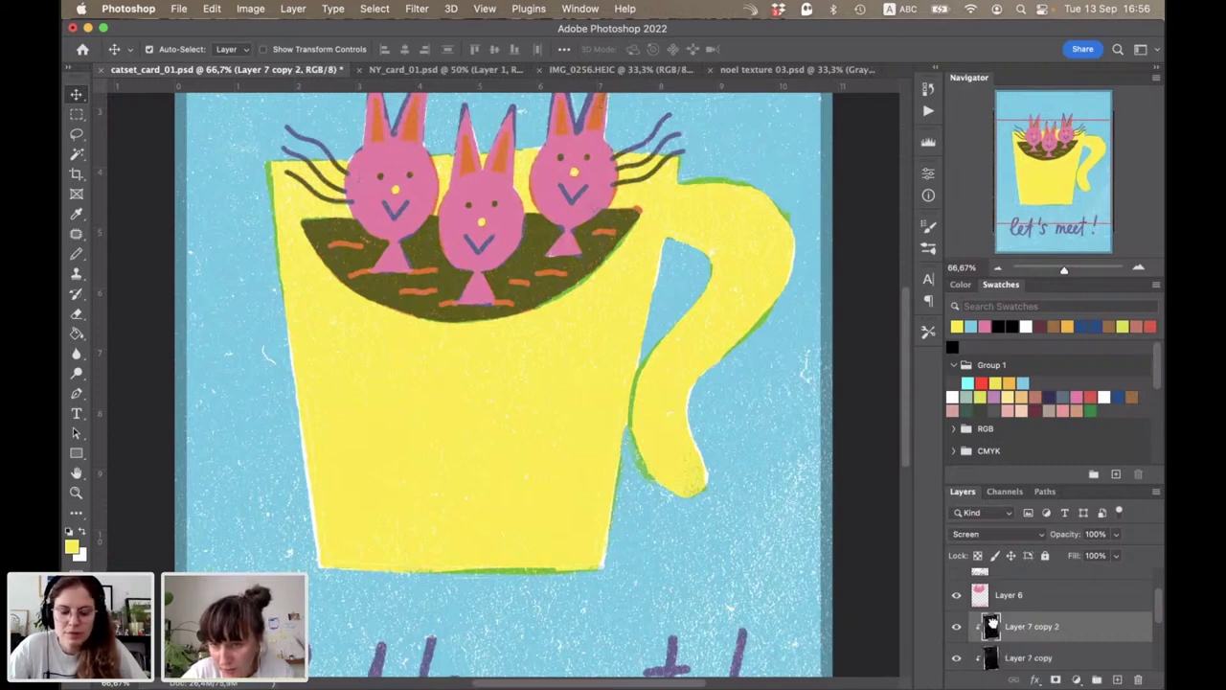
pyautogui.moveTo(991, 626); pyautogui.dragTo(986, 599)
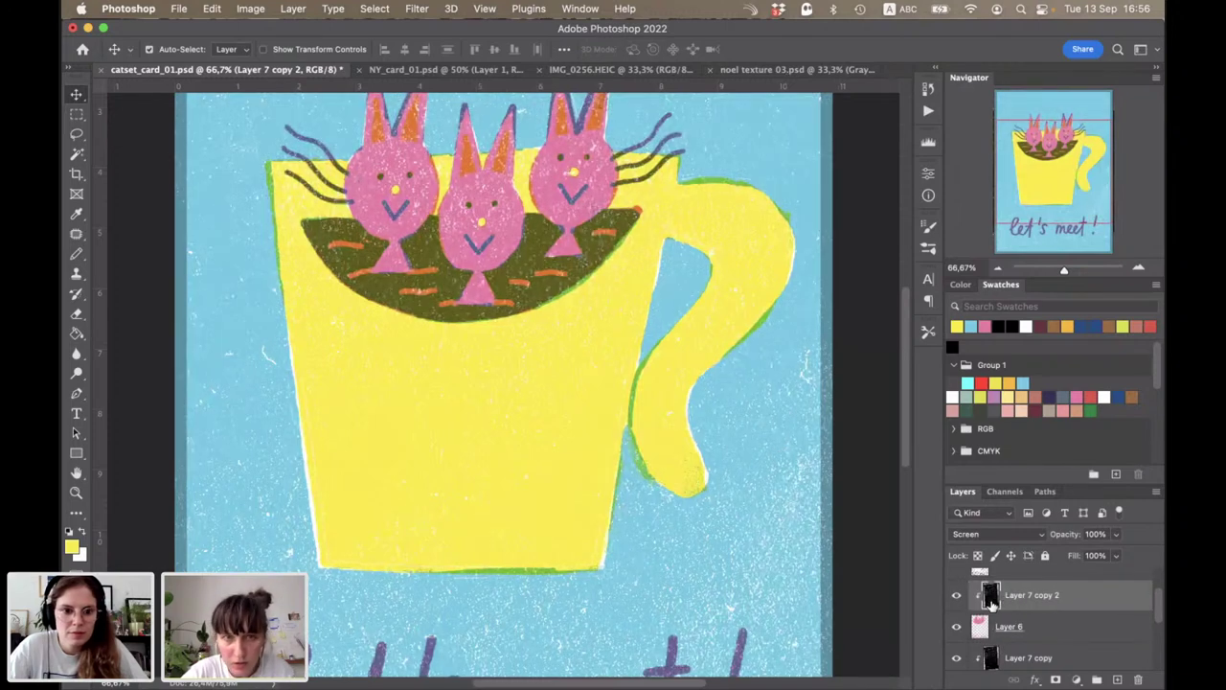
pyautogui.press('super+minus')
pyautogui.press('super+minus')
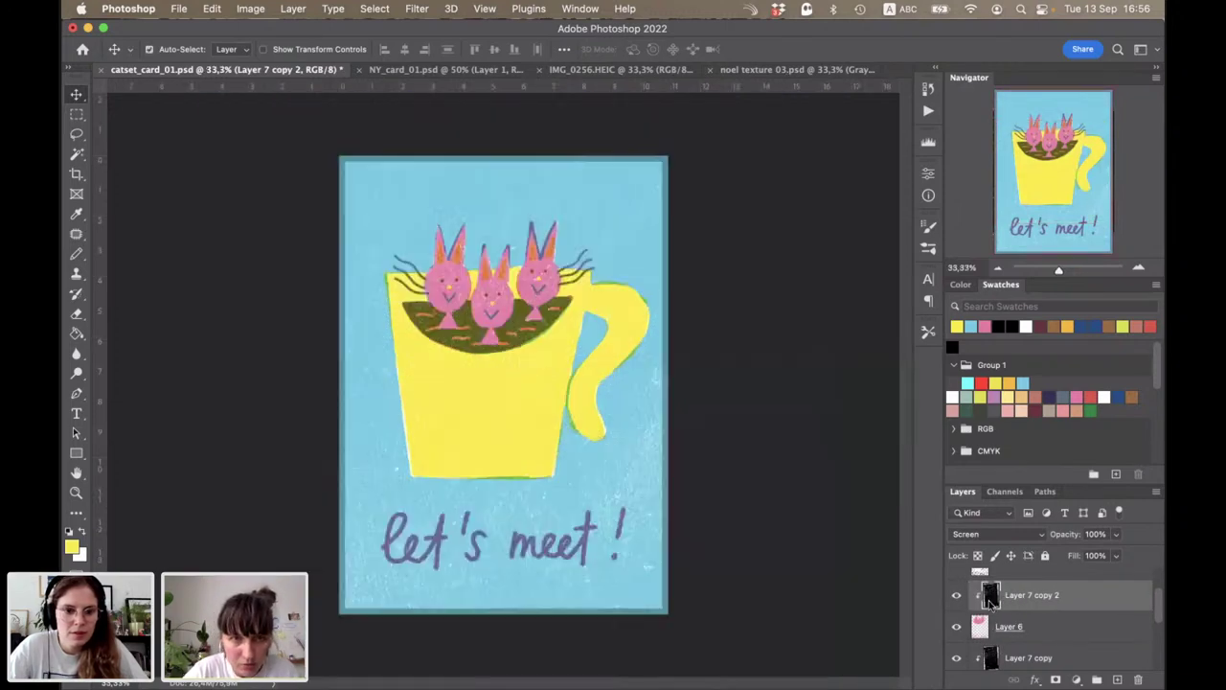
pyautogui.press('super+t')
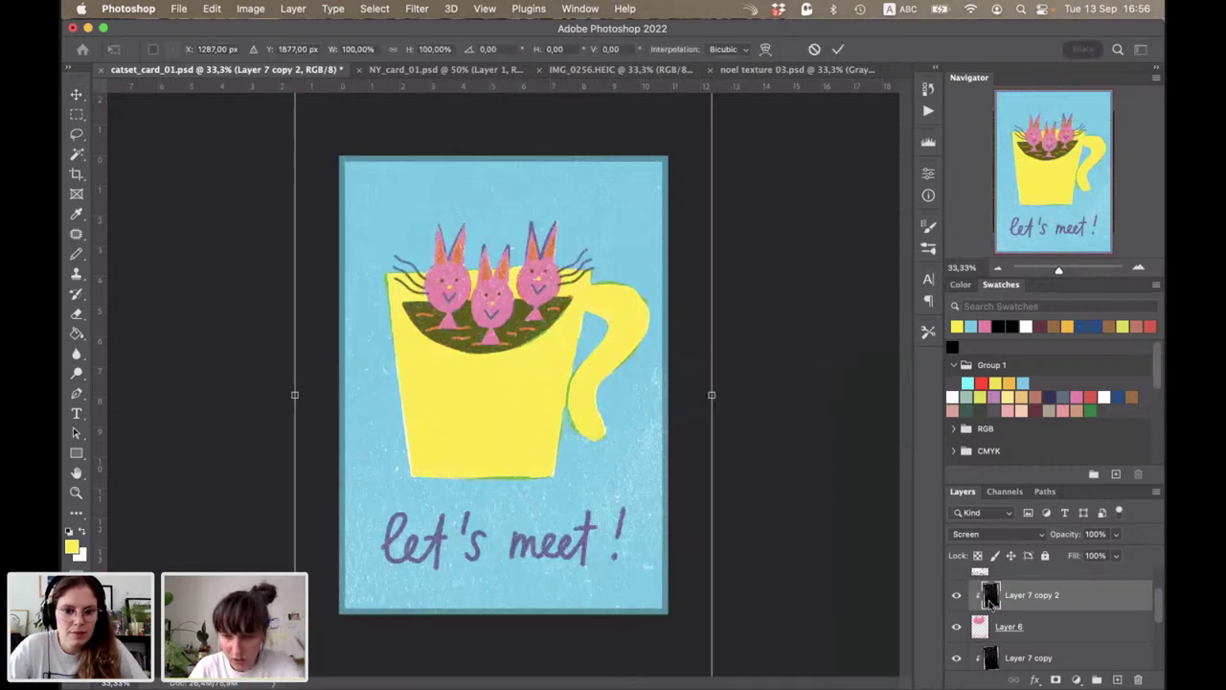
pyautogui.press('super+minus')
pyautogui.moveTo(777, 293); pyautogui.dragTo(733, 546)
pyautogui.moveTo(734, 546); pyautogui.dragTo(735, 547)
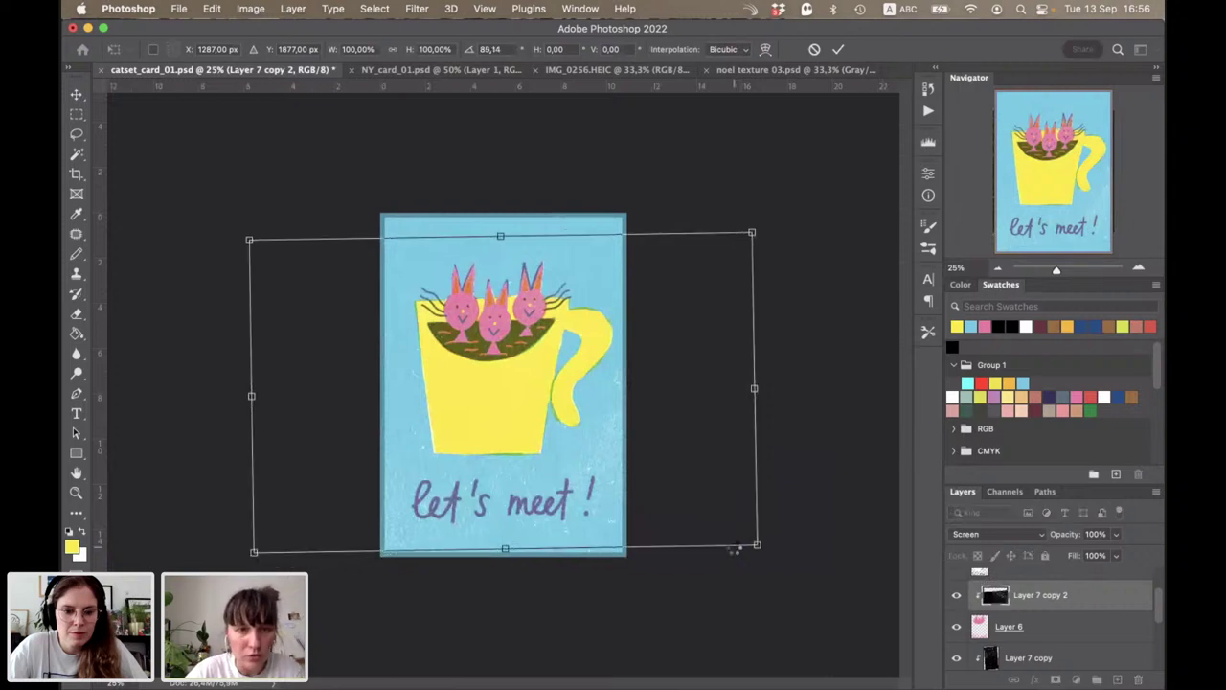
pyautogui.press('Return')
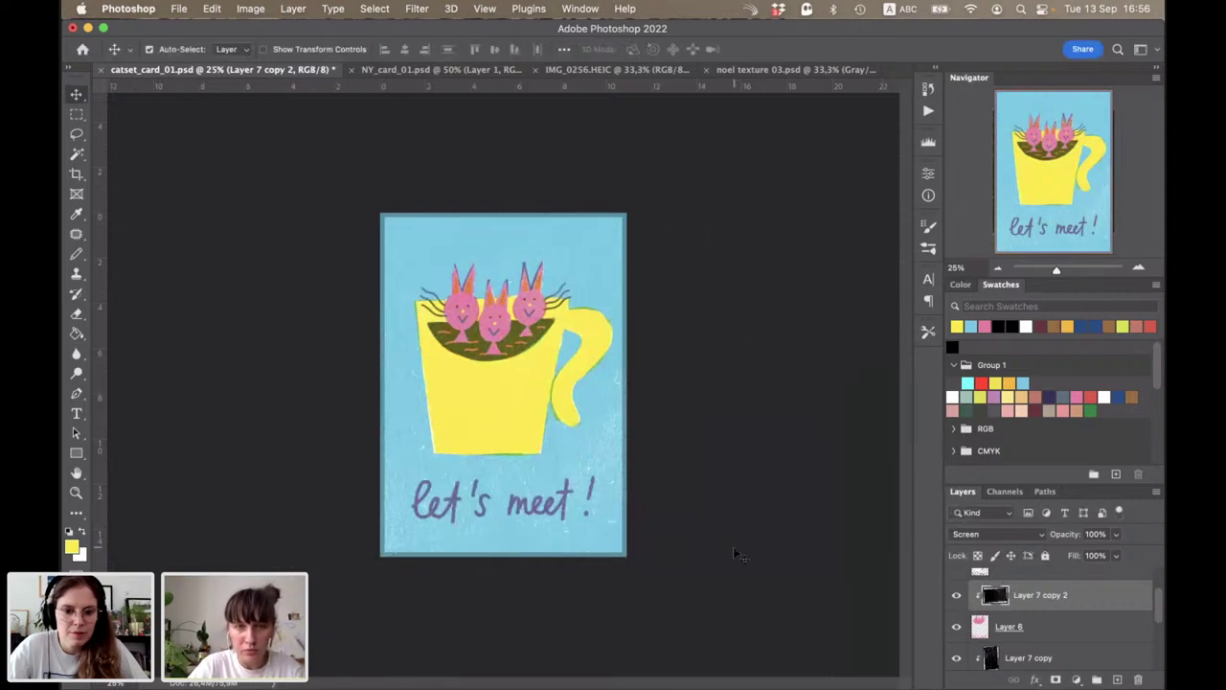
pyautogui.press('super+plus')
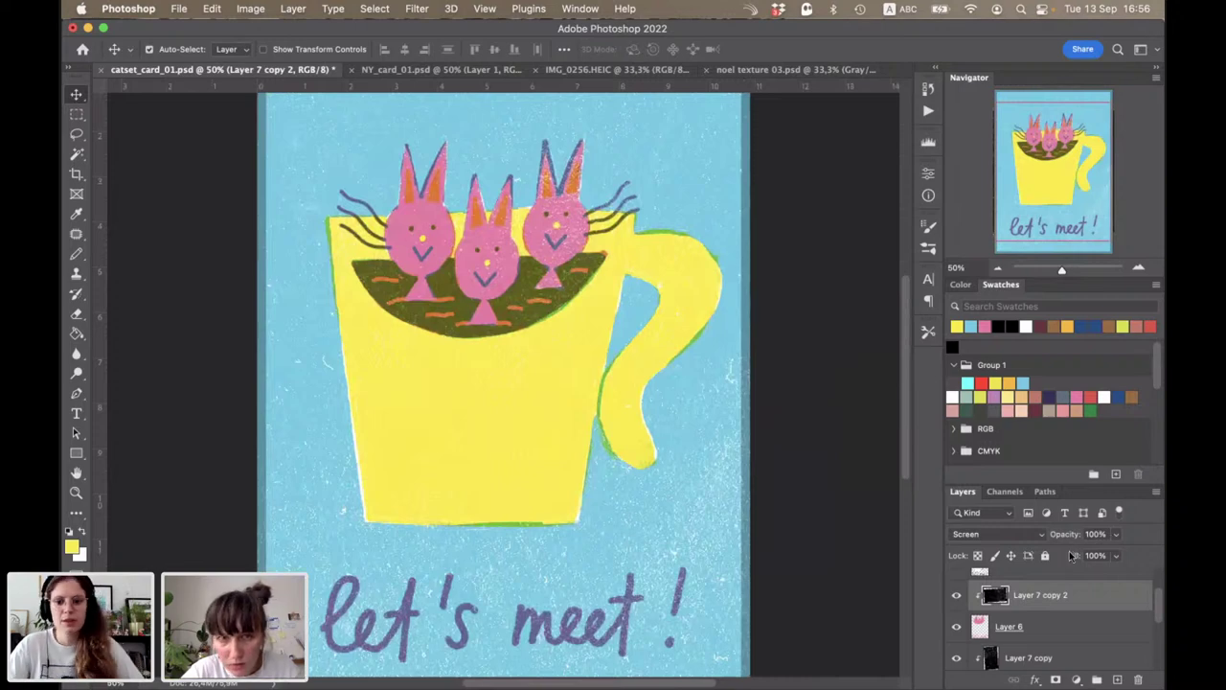
# Step: Lower Layer 7 copy 2's opacity, then set Layer 7 copy to 46%
pyautogui.moveTo(1072, 552); pyautogui.dragTo(1101, 553)
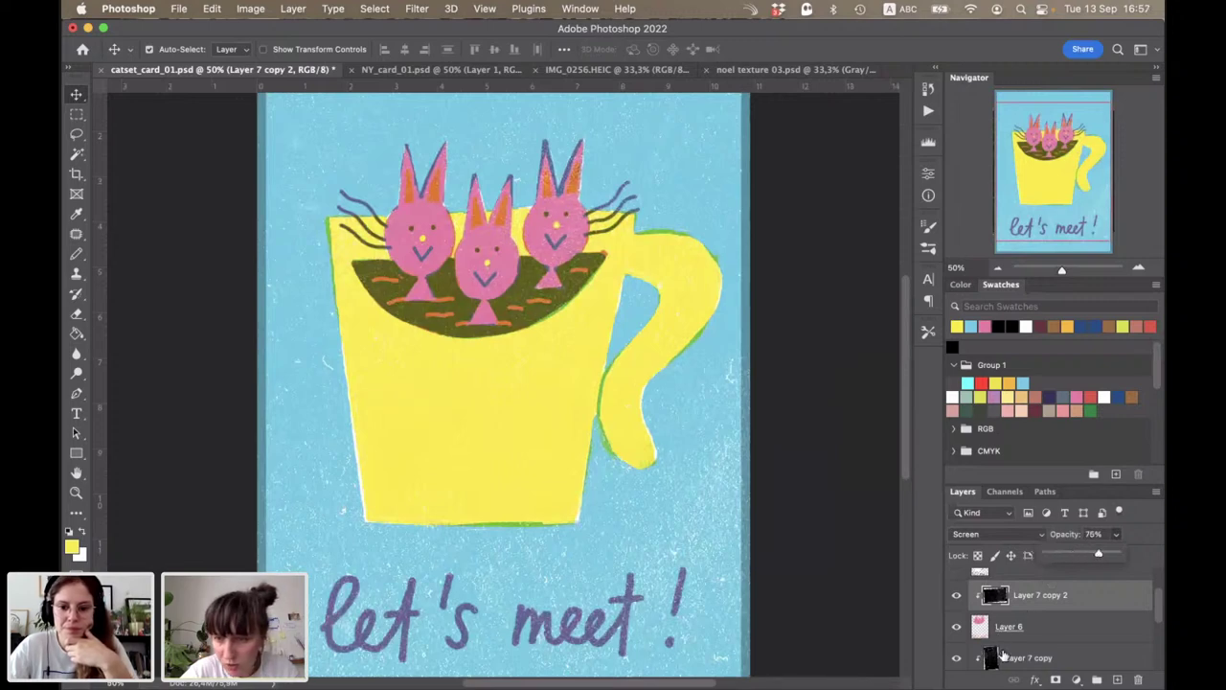
pyautogui.hotkey('alt', '[')
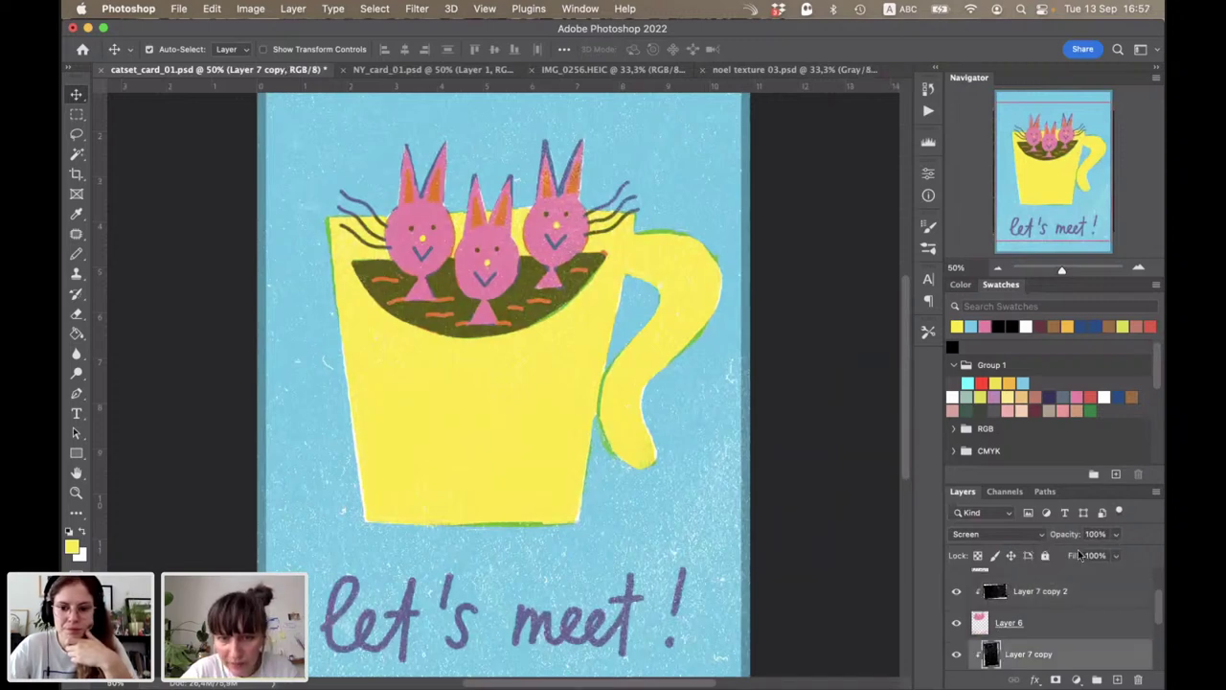
pyautogui.moveTo(1115, 533); pyautogui.dragTo(1077, 553)
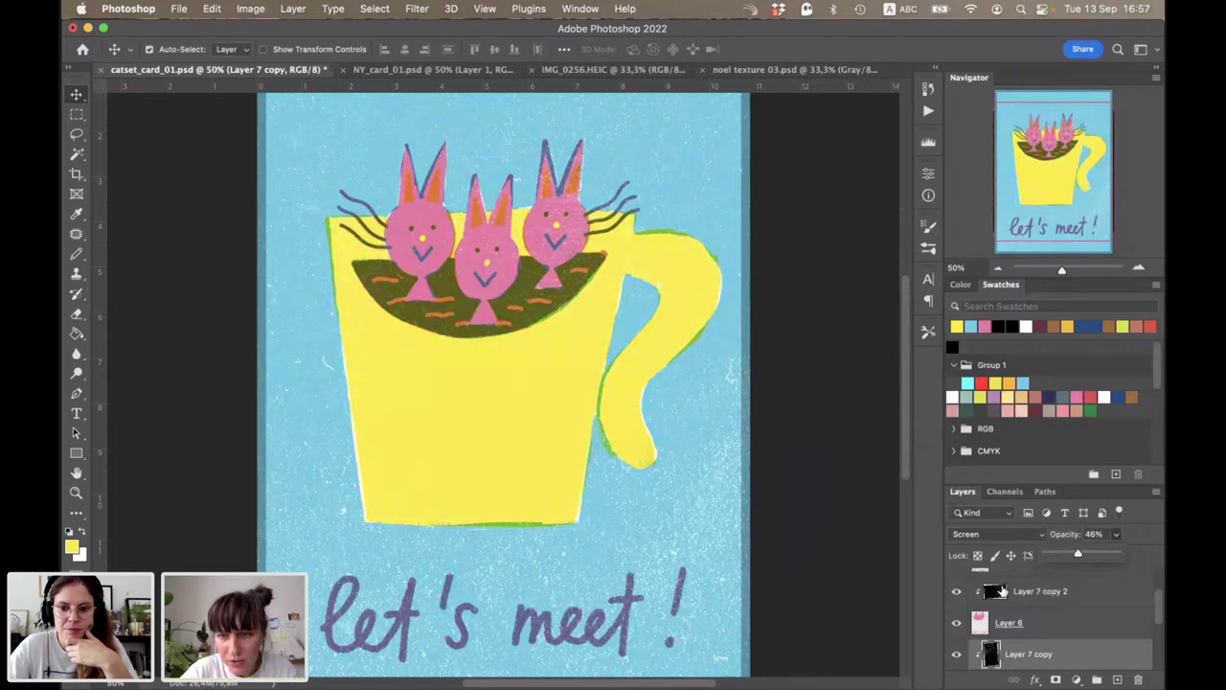
pyautogui.scroll(-3, 1001, 592)
pyautogui.click(996, 591)
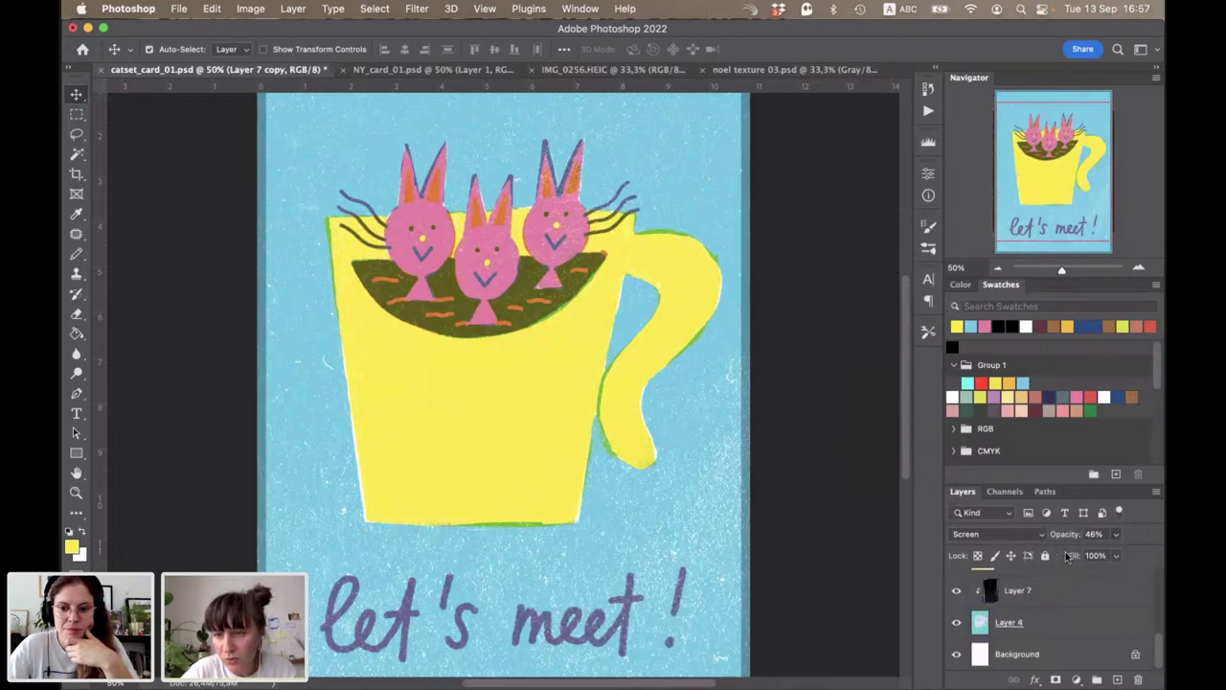
# Step: Set Layer 7 to 37% opacity and Layer 7 copy 2 to about 12%
pyautogui.moveTo(1115, 533); pyautogui.dragTo(1052, 557)
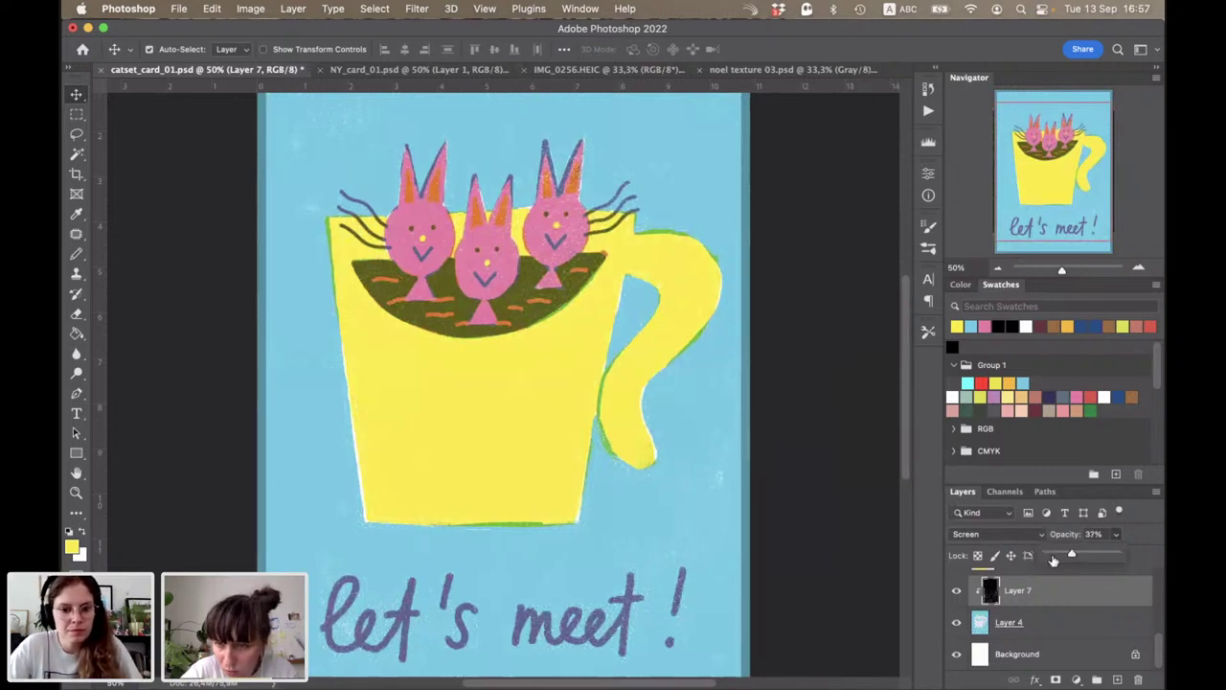
pyautogui.scroll(2, 1054, 559)
pyautogui.scroll(2, 1023, 584)
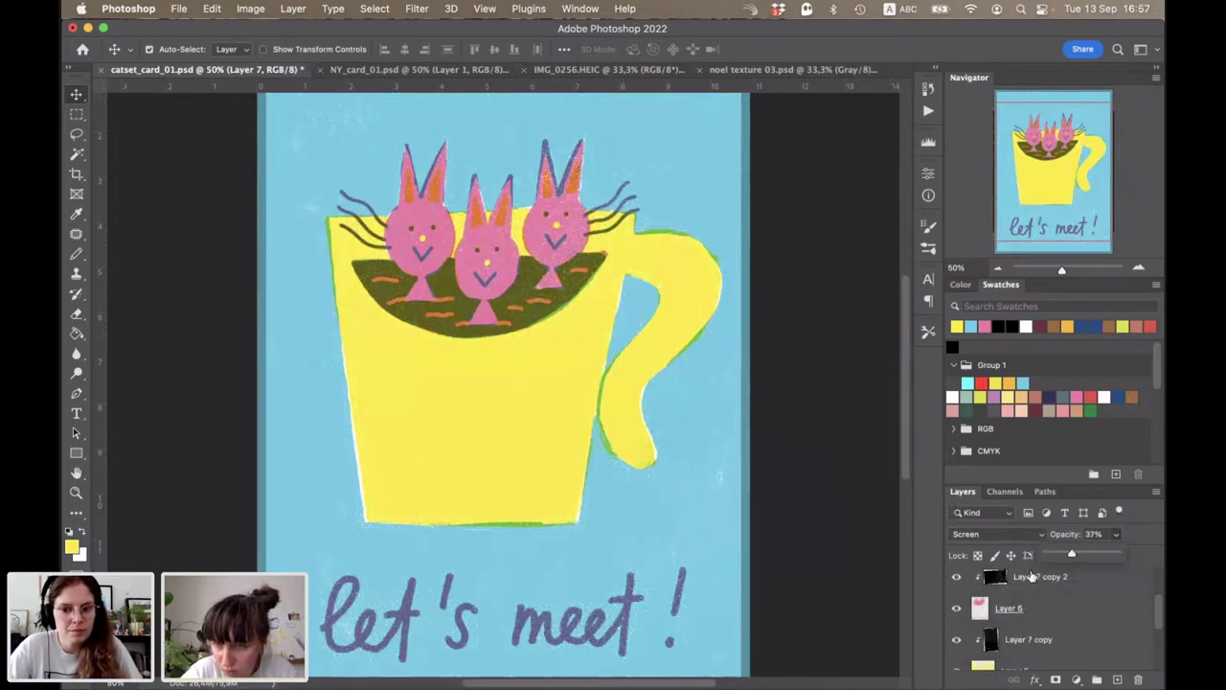
pyautogui.click(1033, 575)
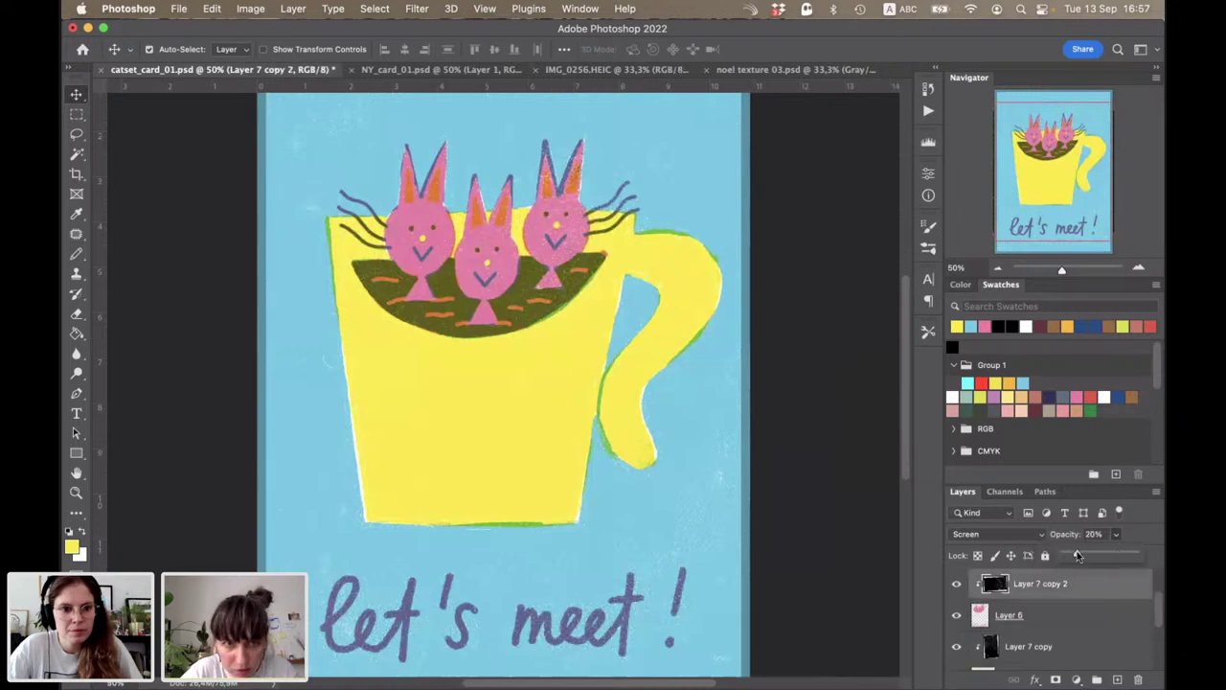
pyautogui.moveTo(1090, 554); pyautogui.dragTo(1077, 554)
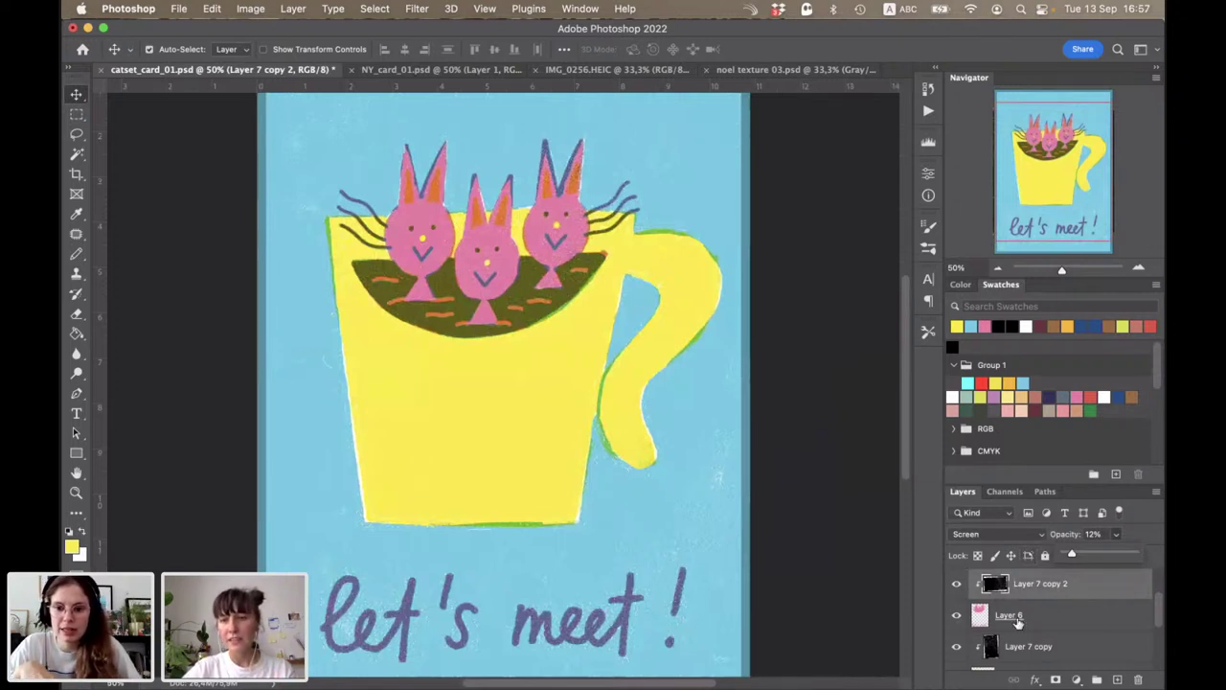
pyautogui.scroll(2, 1019, 619)
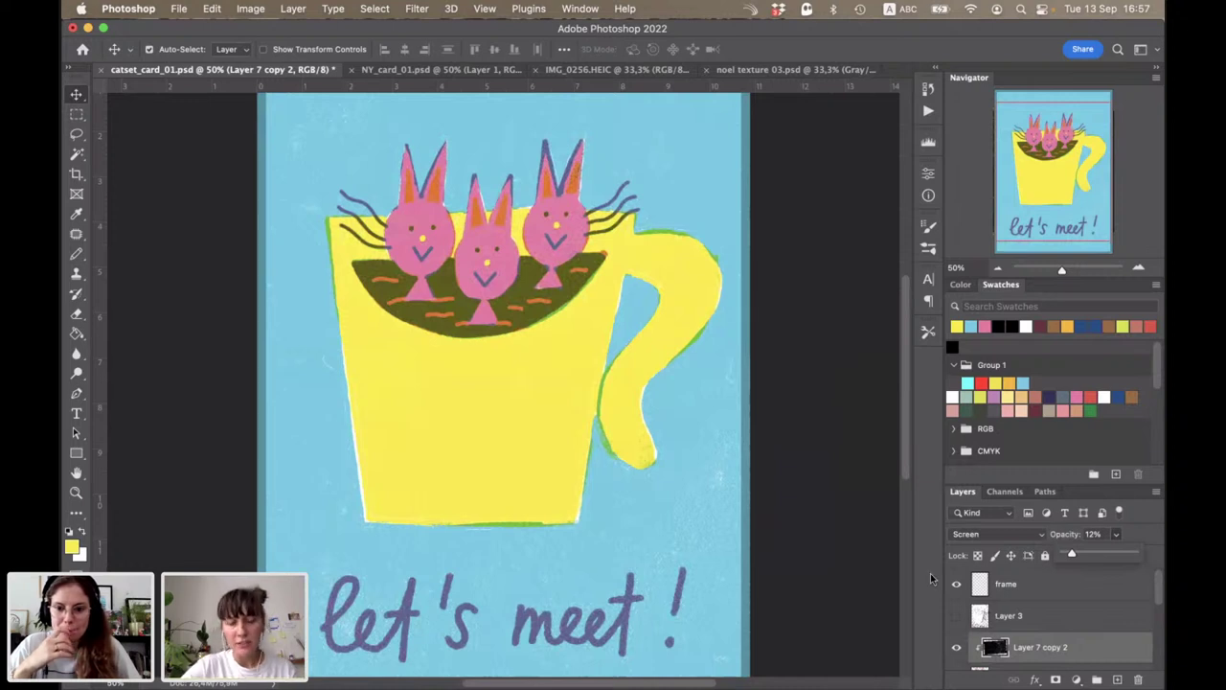
# Step: Select Layer 7 and Layer 4 and group them into Group 1
pyautogui.press('super+minus')
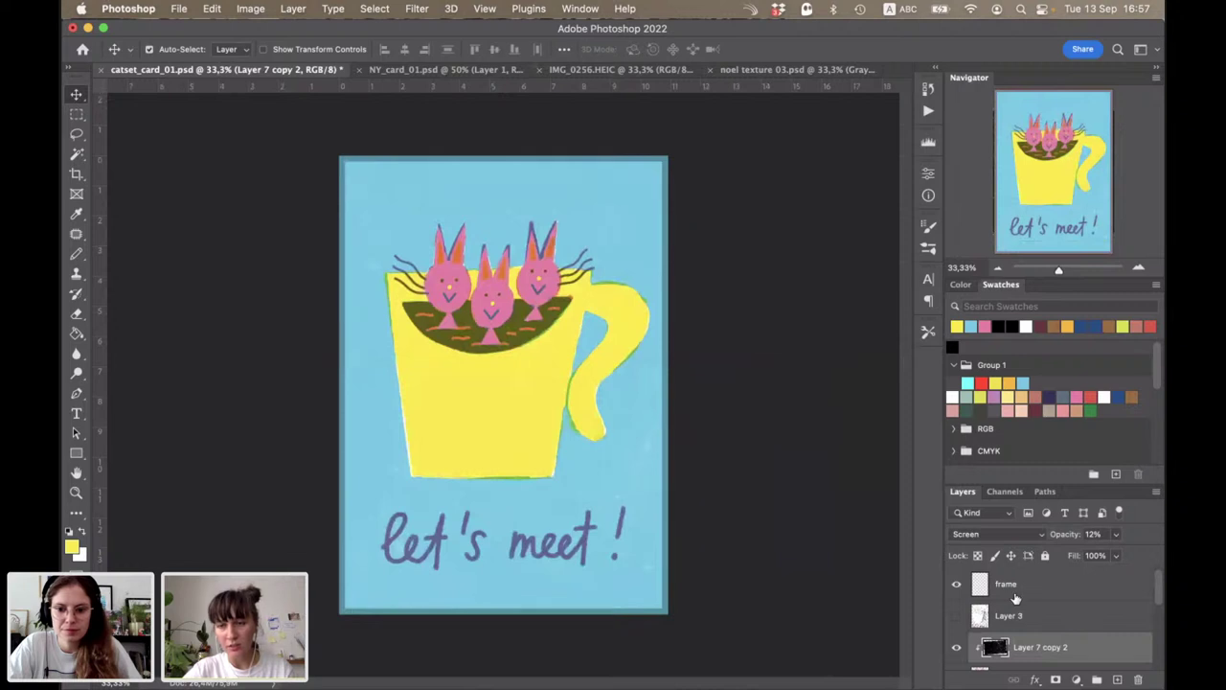
pyautogui.scroll(-1, 1015, 599)
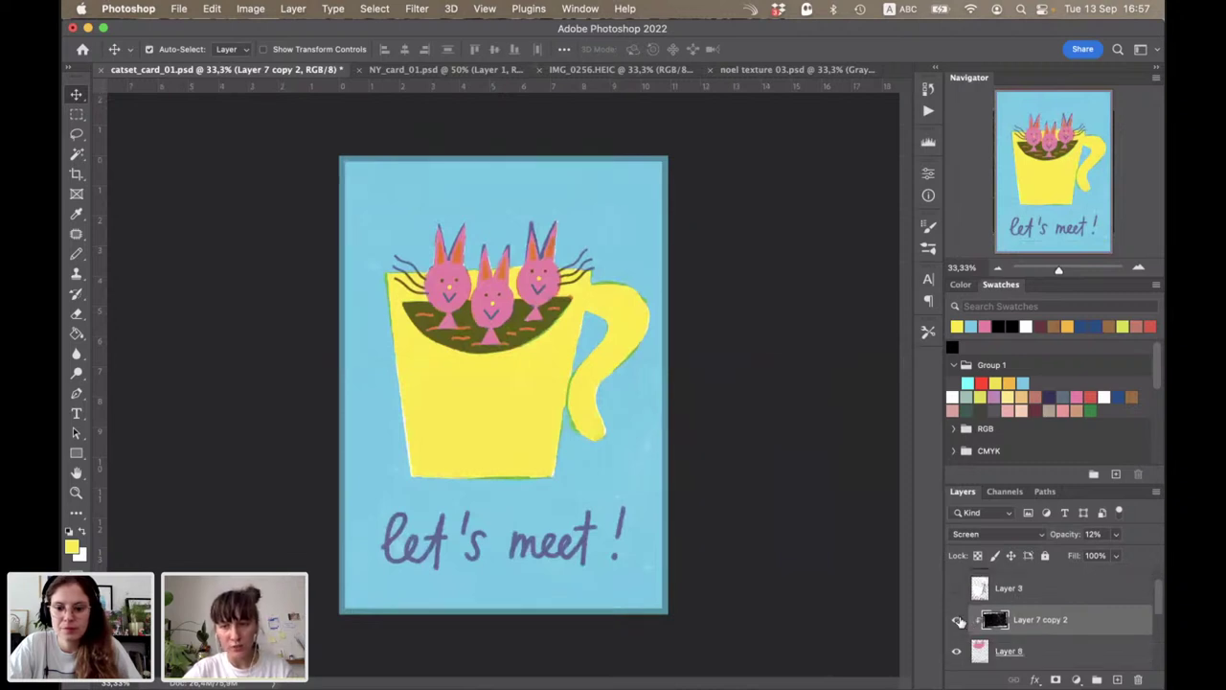
pyautogui.scroll(-2, 1006, 622)
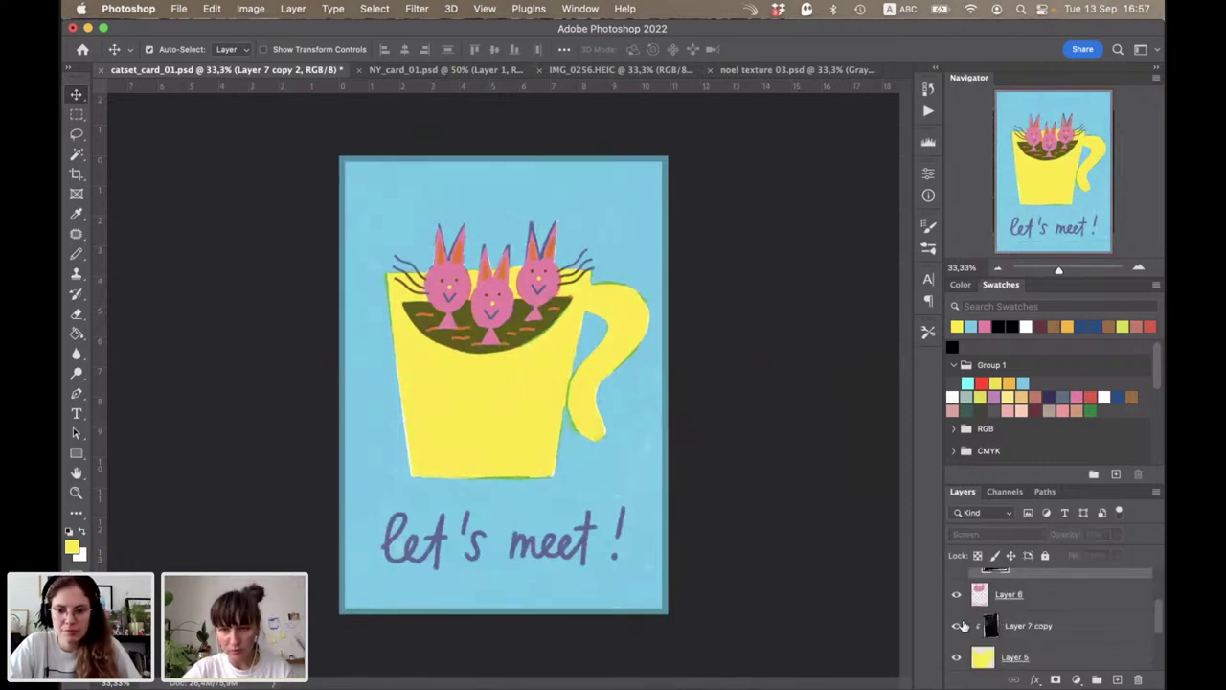
pyautogui.scroll(-3, 1015, 624)
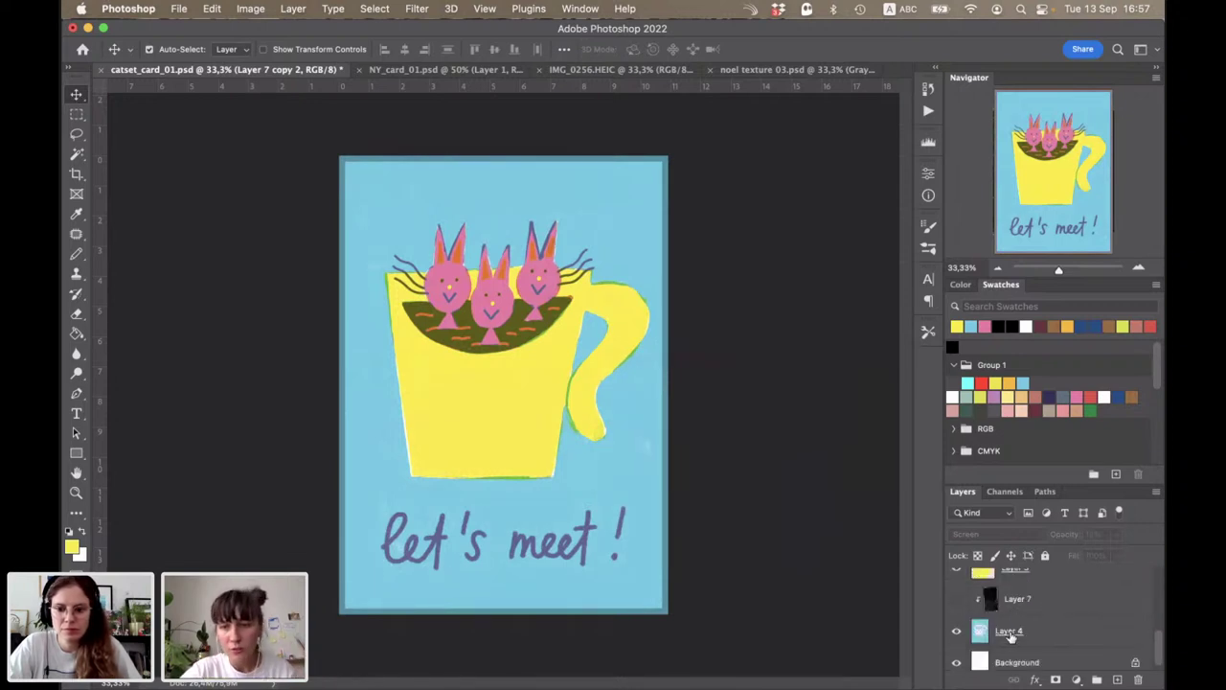
pyautogui.scroll(5, 1005, 641)
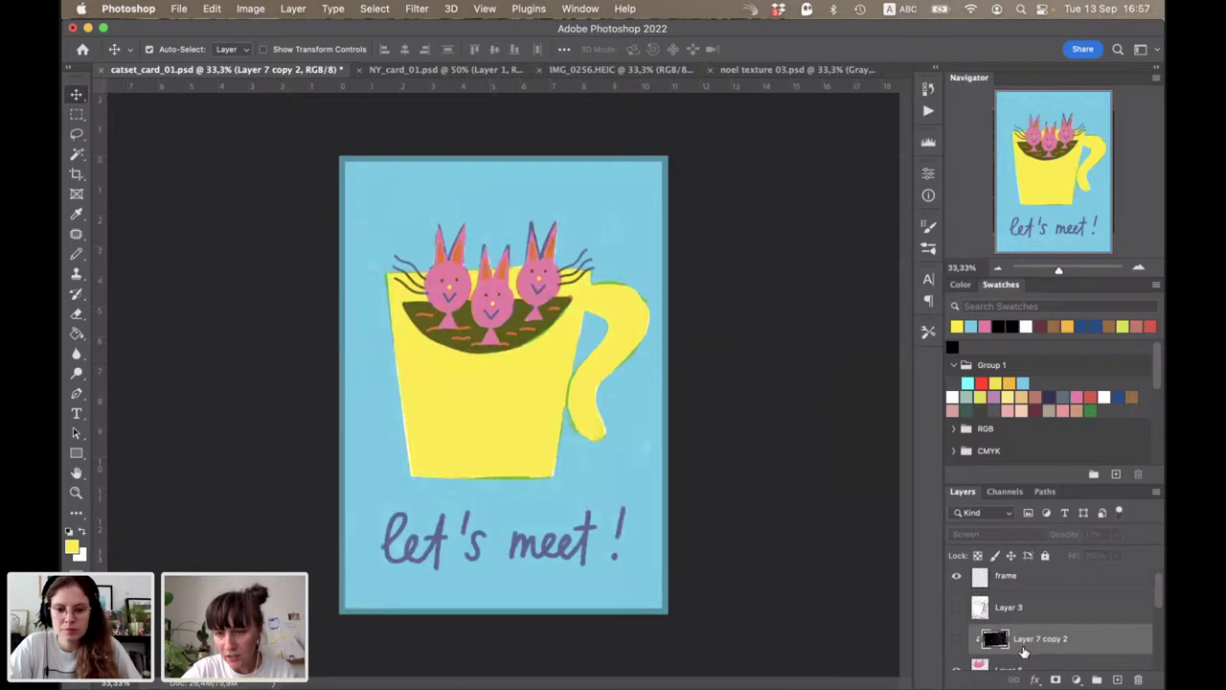
pyautogui.scroll(-2, 1023, 651)
pyautogui.click(1015, 613)
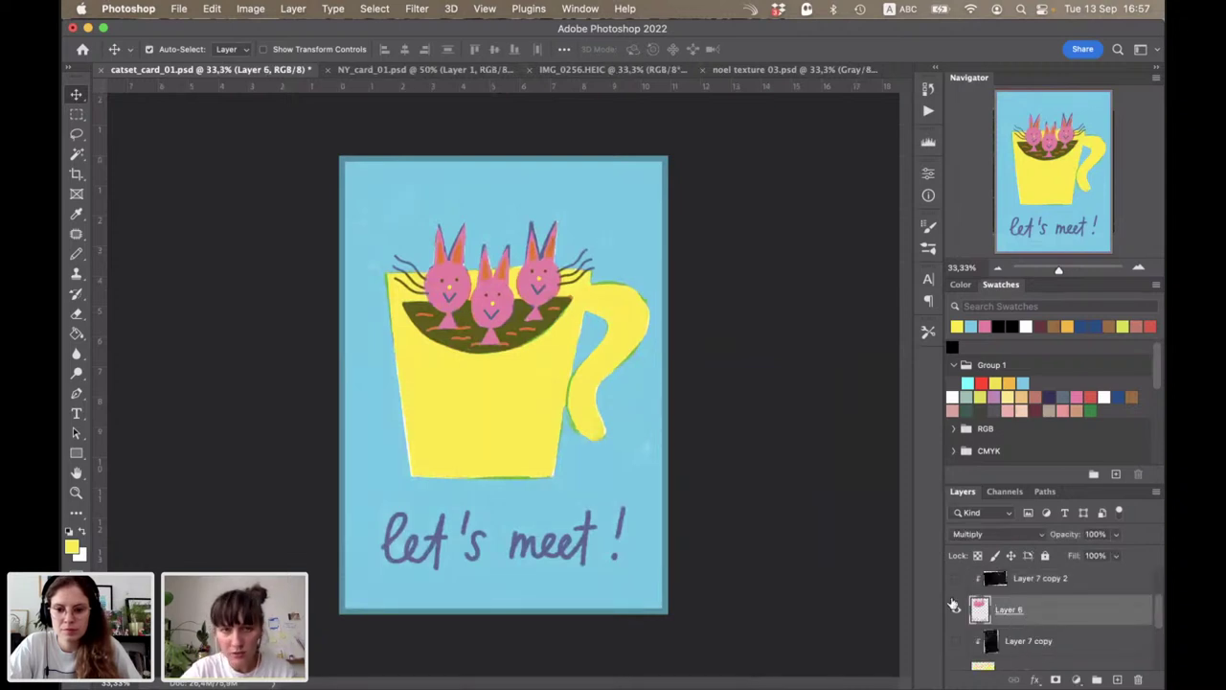
pyautogui.scroll(2, 1029, 618)
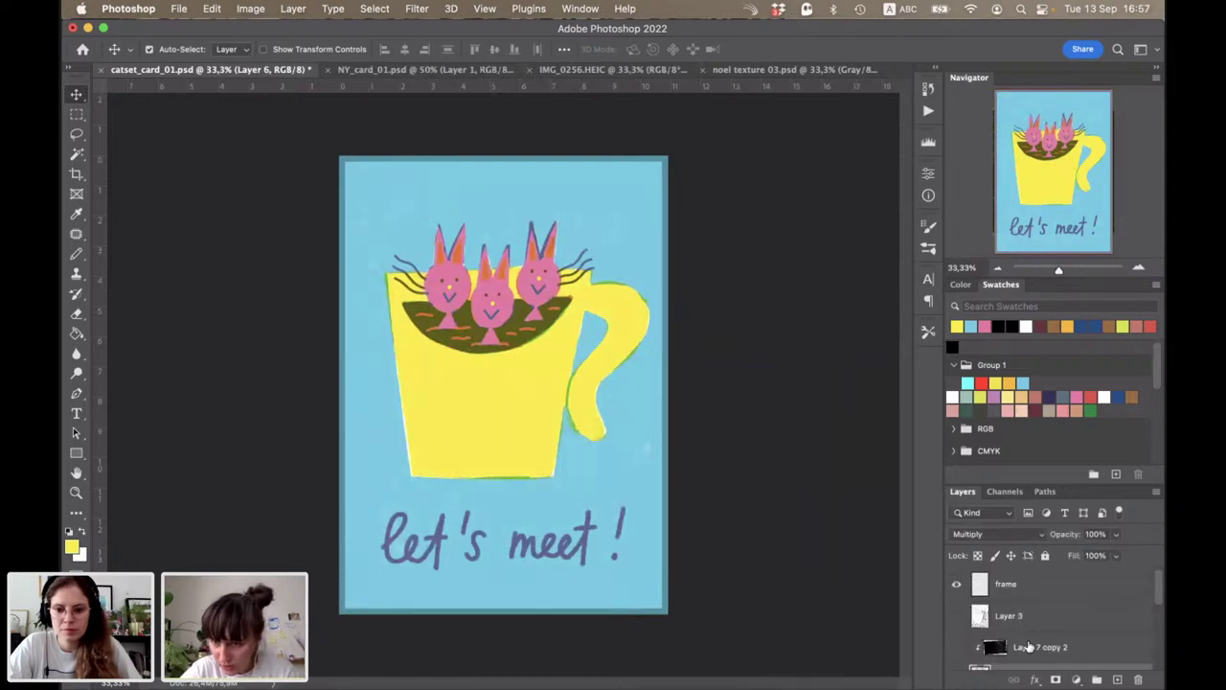
pyautogui.click(1029, 649)
pyautogui.scroll(-3, 1054, 651)
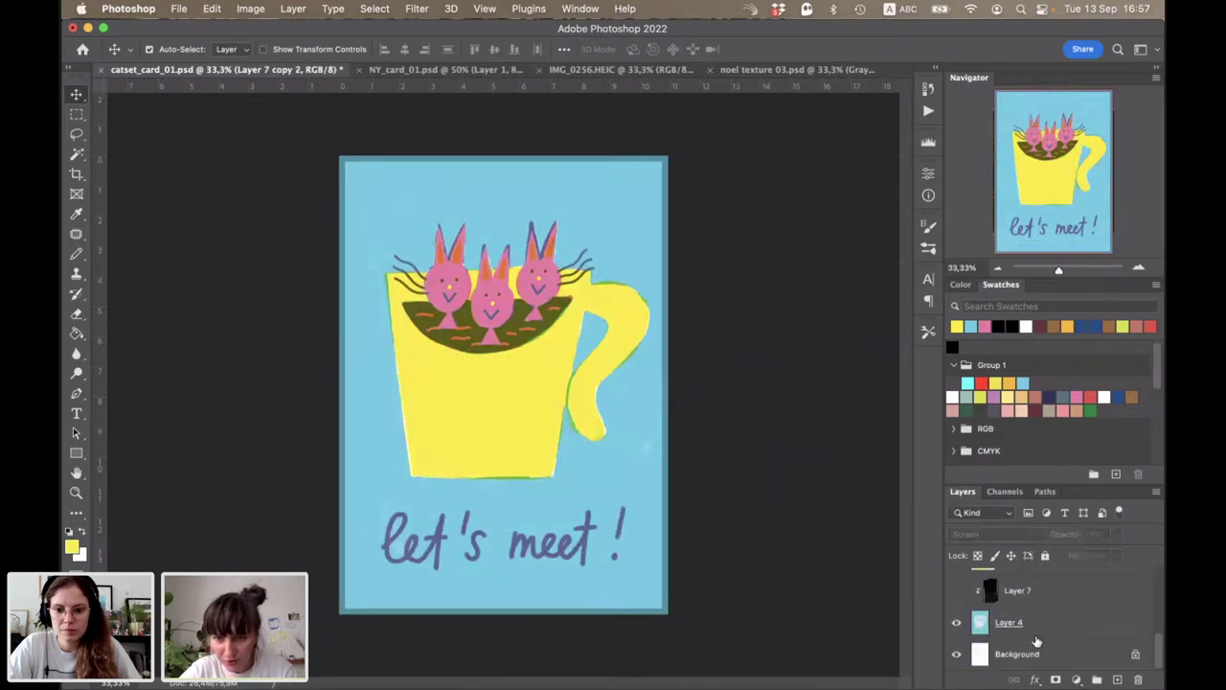
pyautogui.keyDown('shift'); pyautogui.click(1035, 622); pyautogui.keyUp('shift')
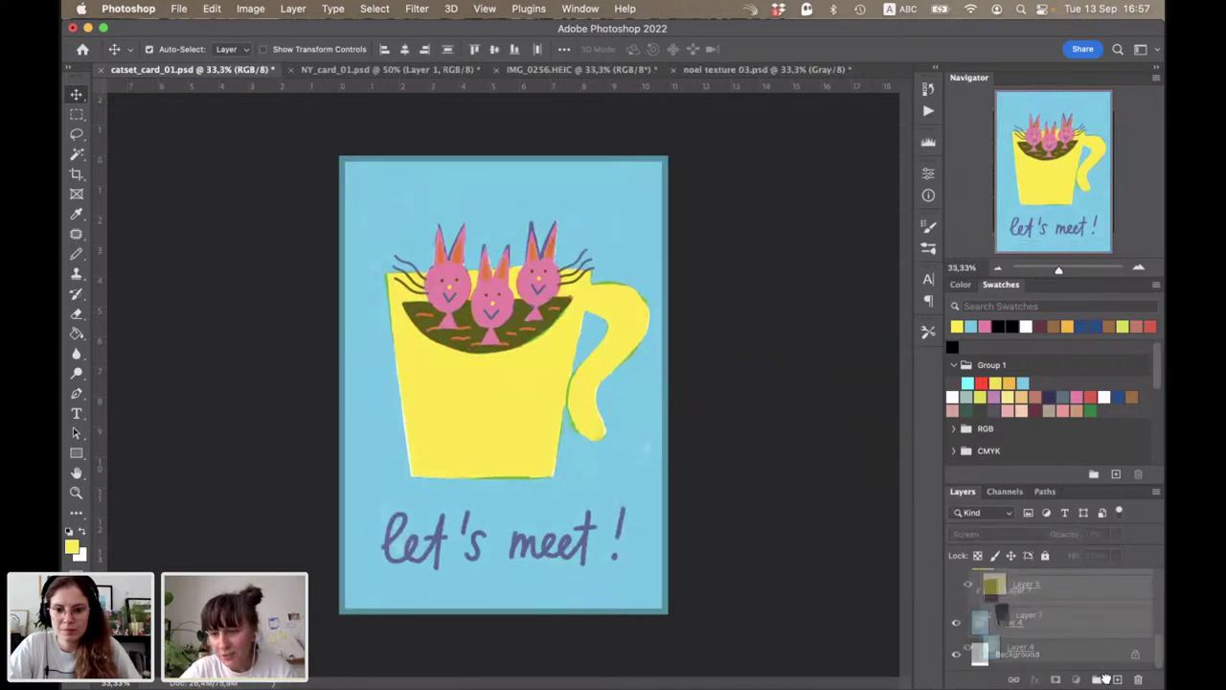
pyautogui.moveTo(1067, 623); pyautogui.dragTo(1092, 679)
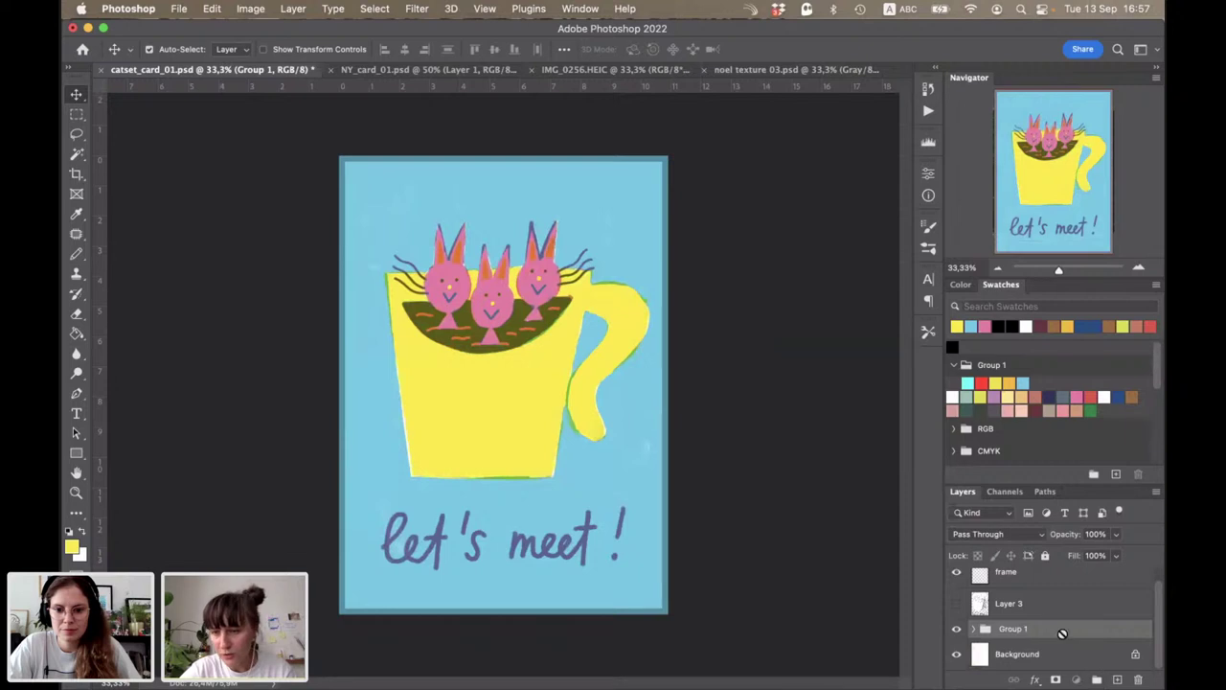
# Step: Duplicate Group 1, hide the original, and hide the yellow and blue layers
pyautogui.moveTo(1021, 630); pyautogui.dragTo(1116, 679)
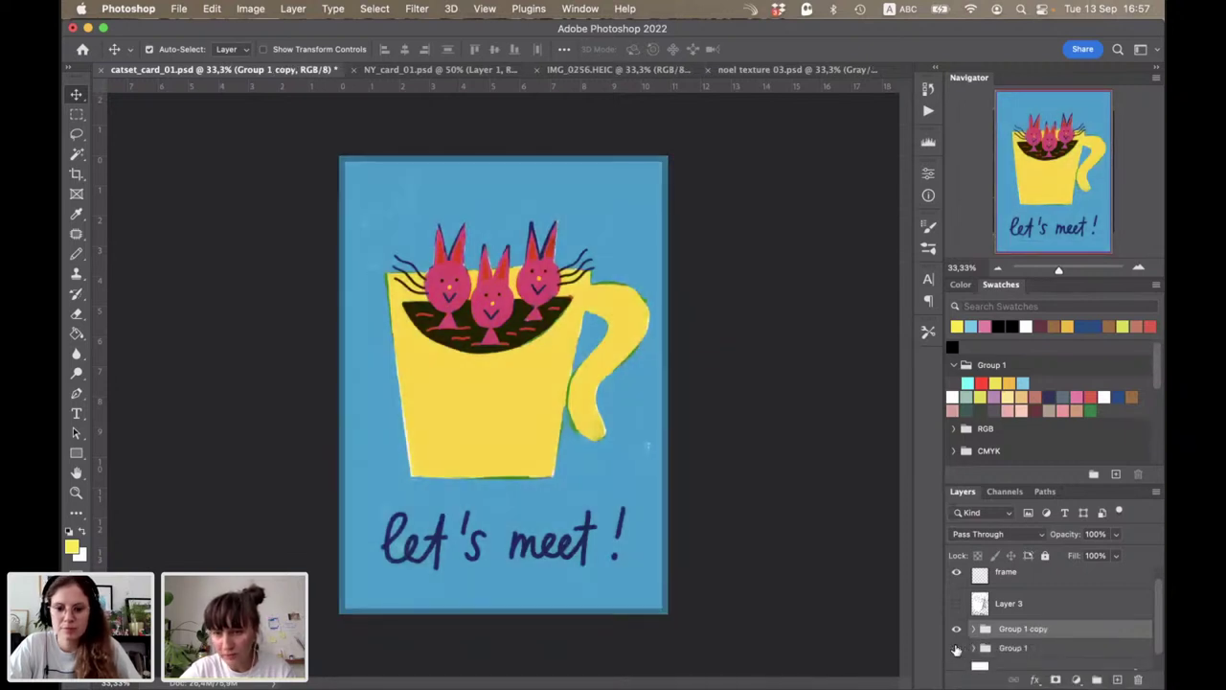
pyautogui.click(956, 649)
pyautogui.click(974, 628)
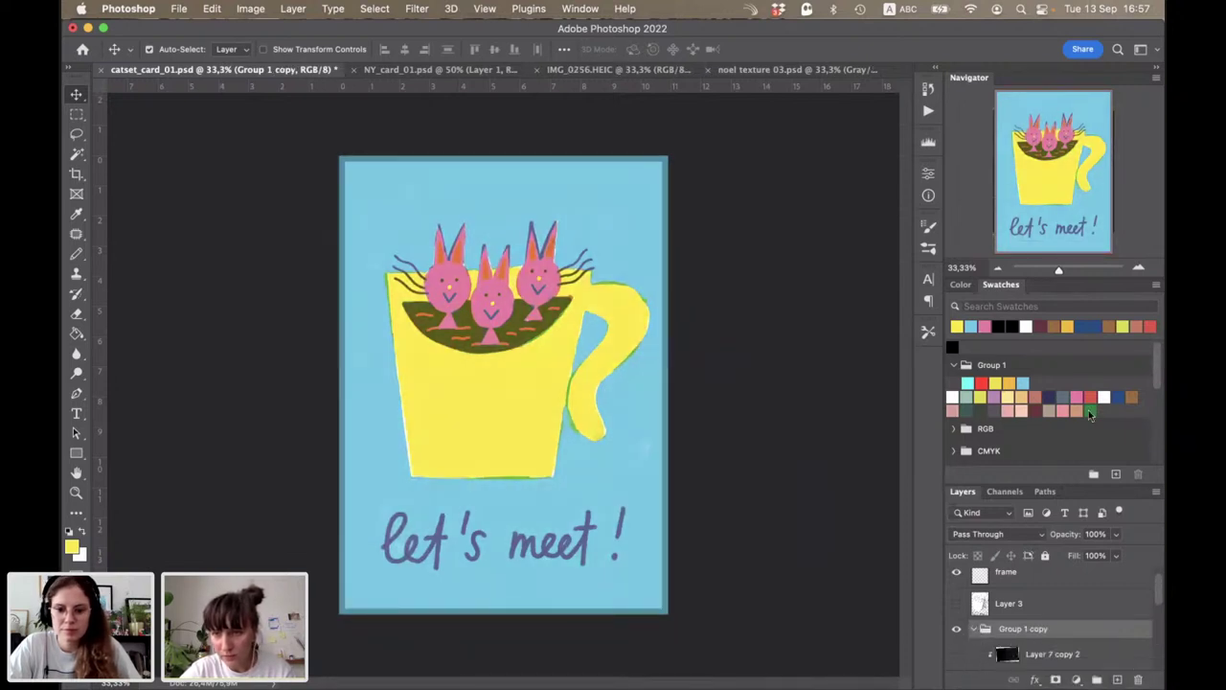
pyautogui.scroll(-1, 1051, 628)
pyautogui.scroll(-1, 1052, 629)
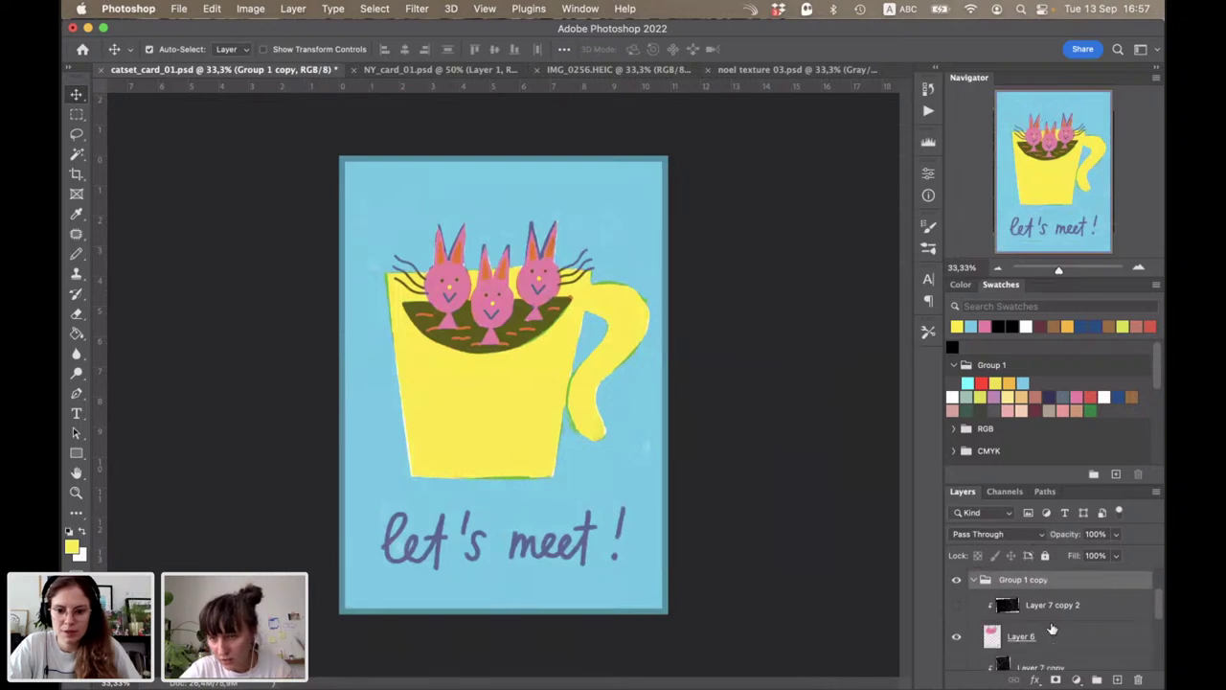
pyautogui.scroll(-1, 1054, 620)
pyautogui.scroll(-1, 1044, 618)
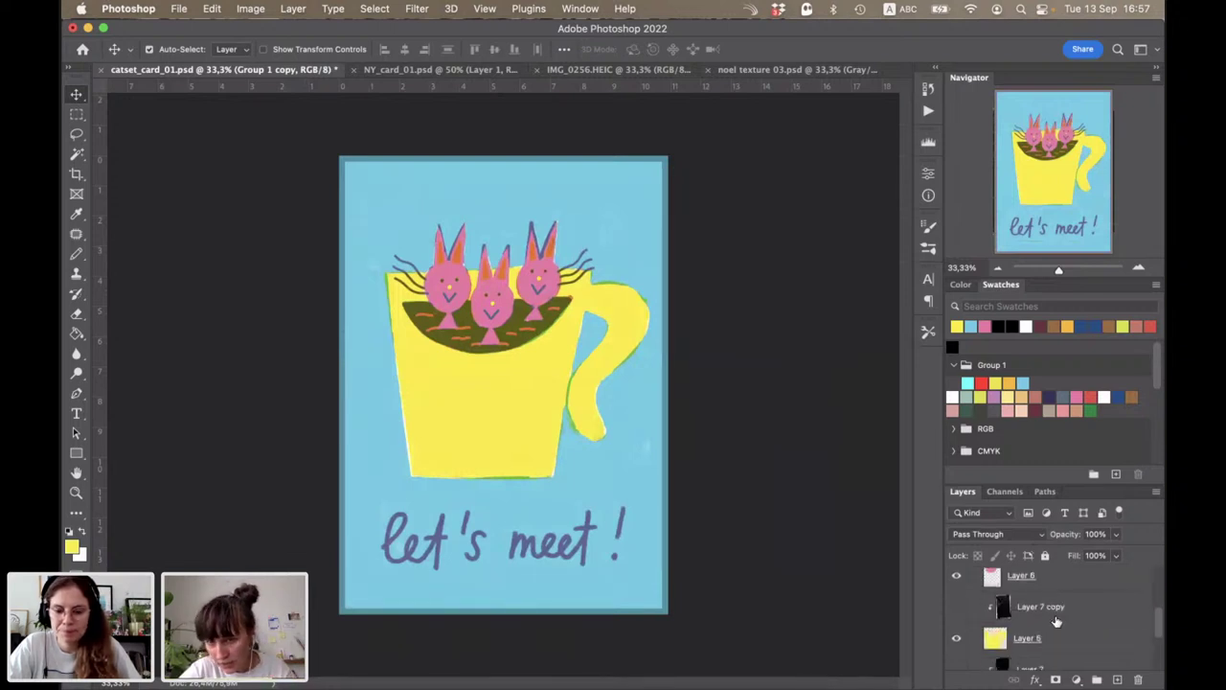
pyautogui.scroll(-1, 1010, 603)
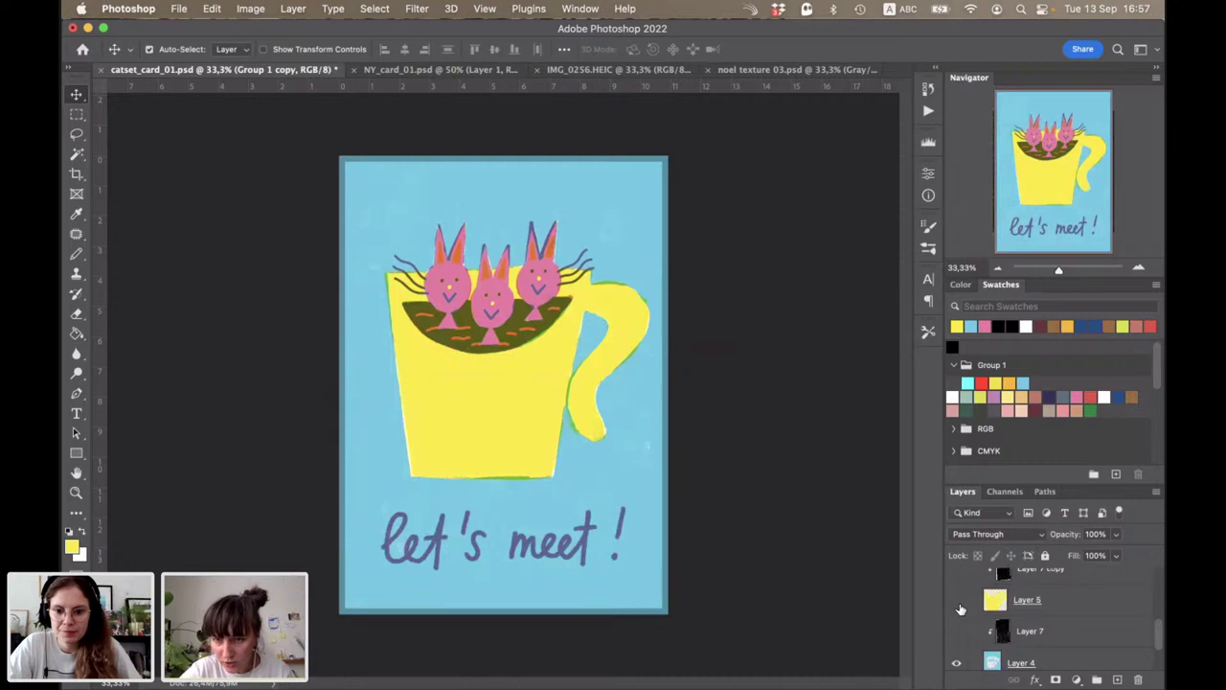
pyautogui.click(956, 661)
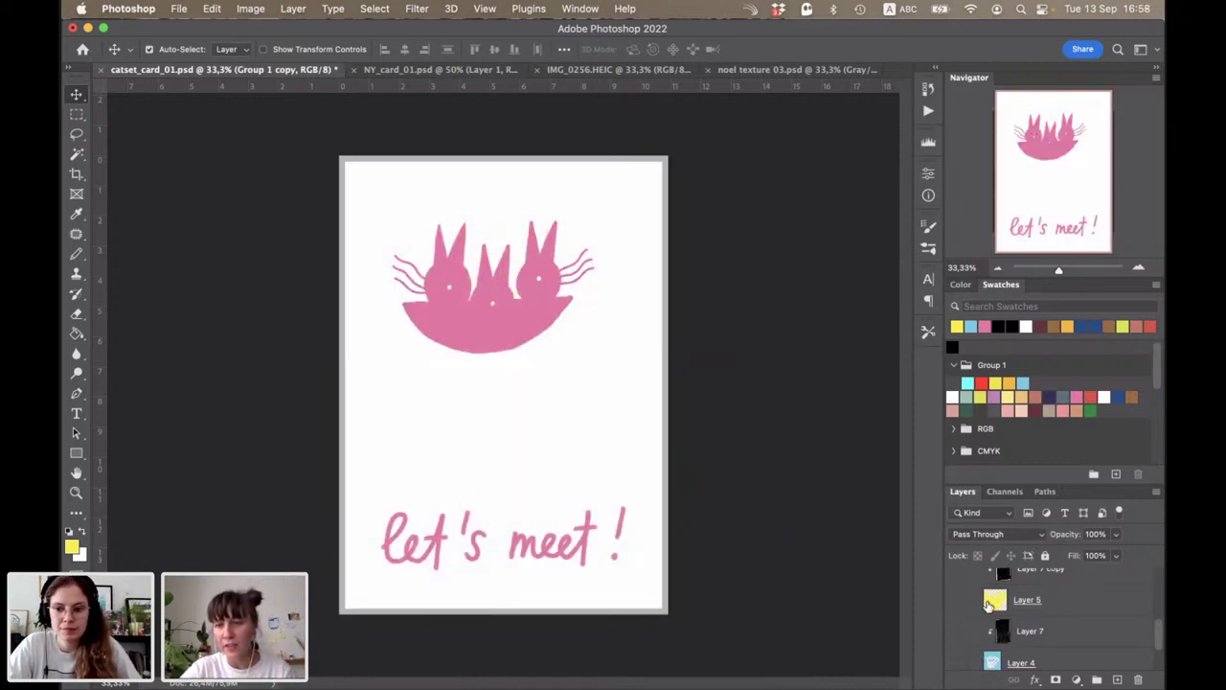
pyautogui.scroll(3, 1033, 617)
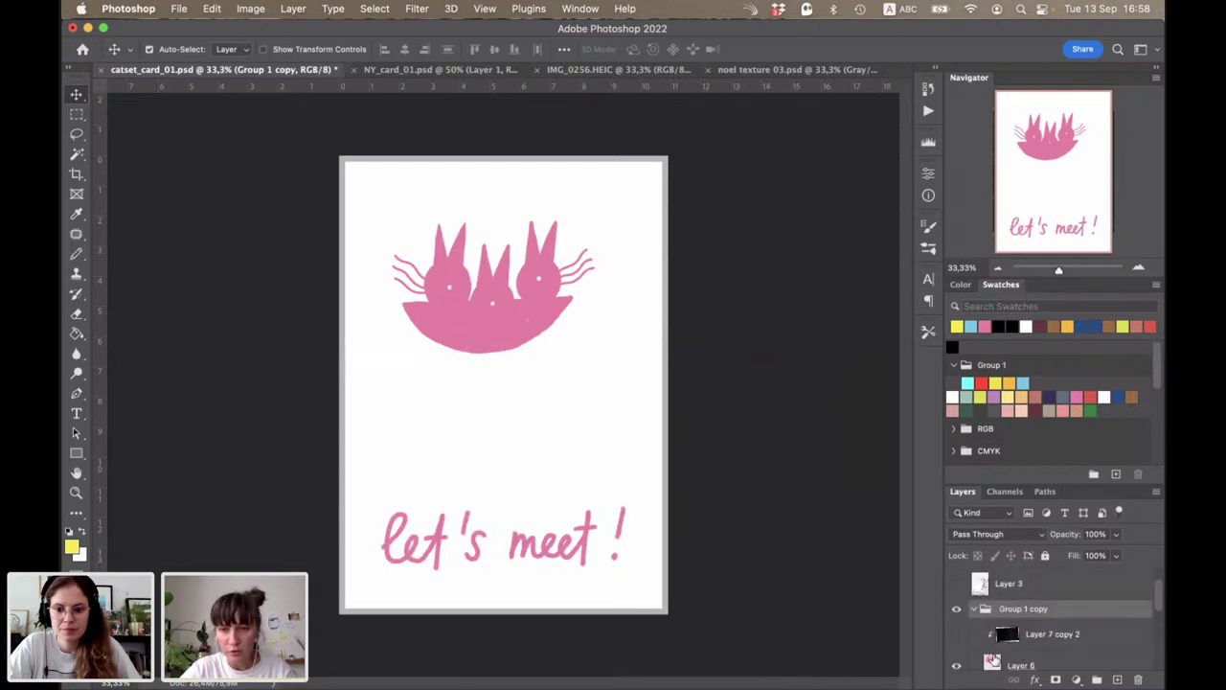
pyautogui.click(992, 660)
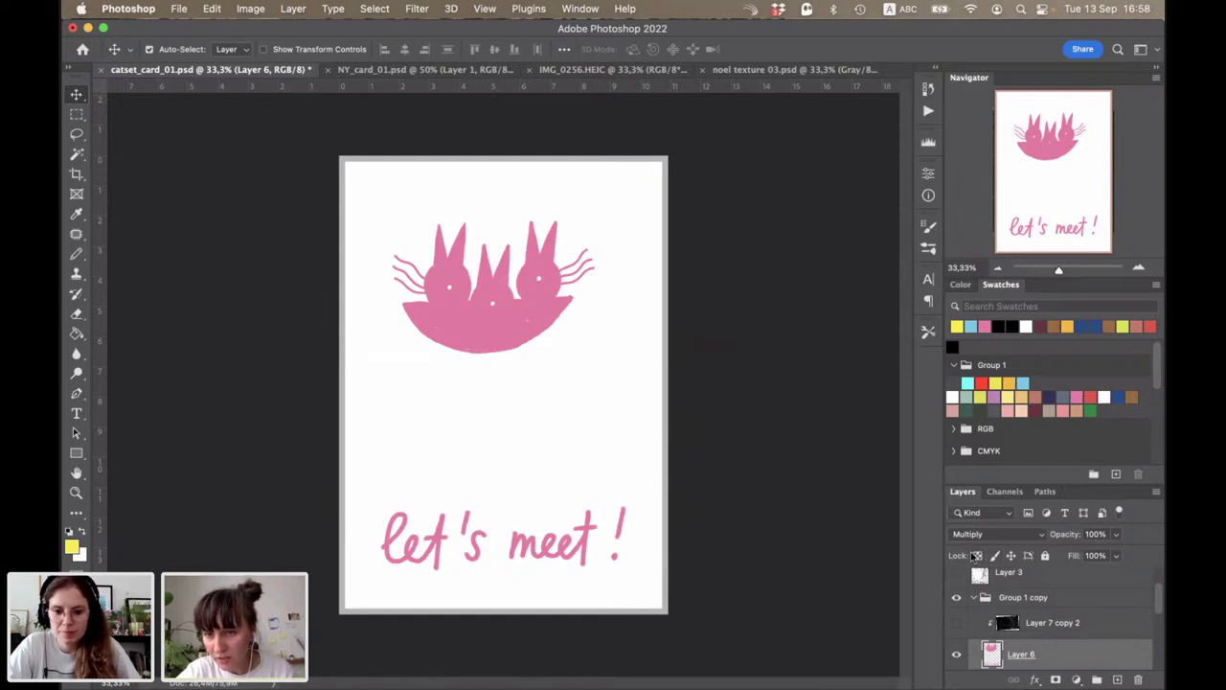
# Step: Lock Layer 6 transparency, fill its artwork black with a pixel rectangle, and hide the frame
pyautogui.click(977, 556)
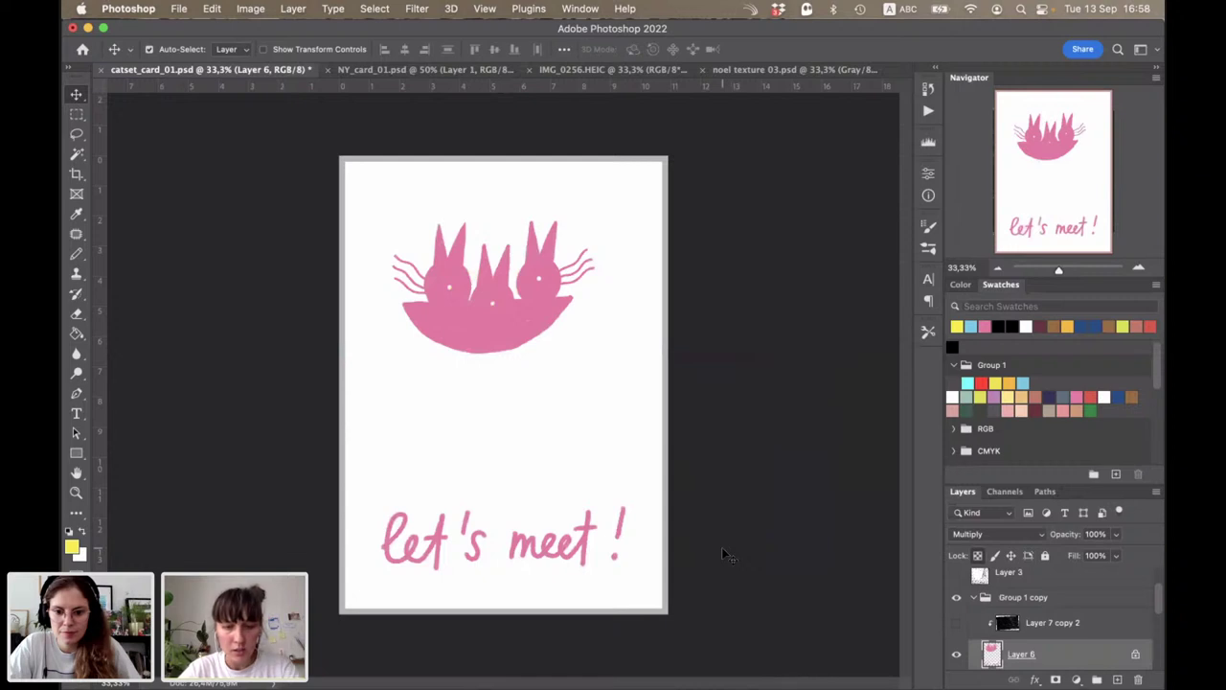
pyautogui.press('d')
pyautogui.press('u')
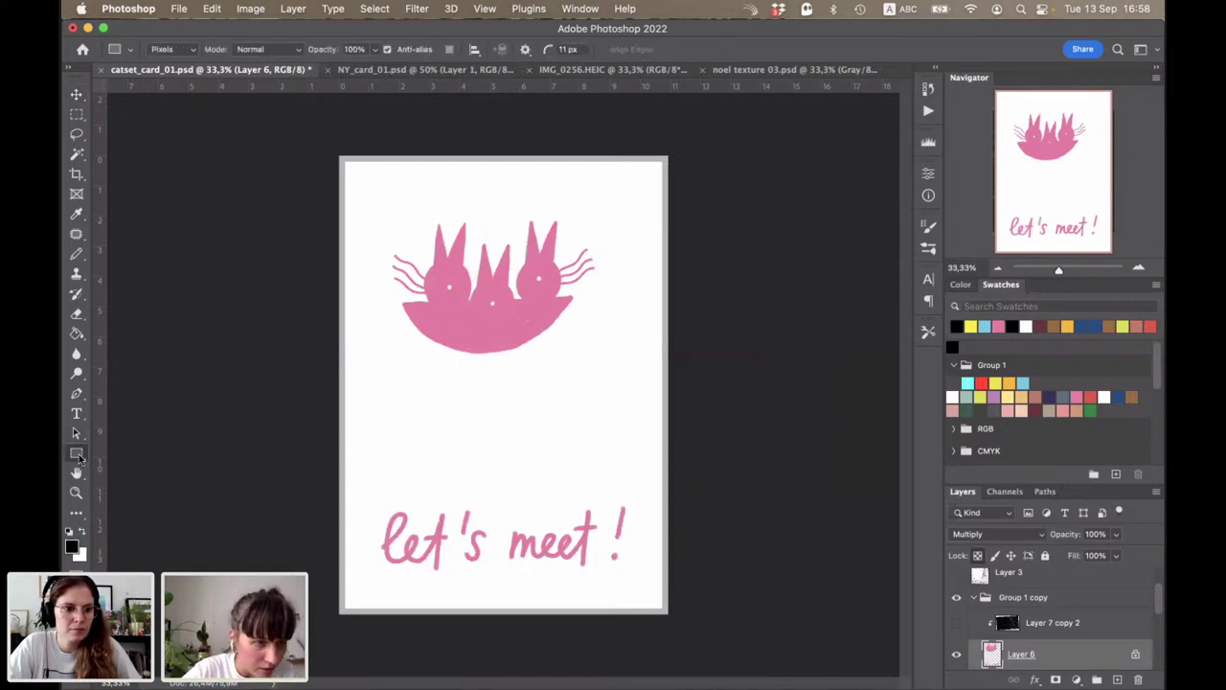
pyautogui.rightClick(79, 458)
pyautogui.click(79, 458)
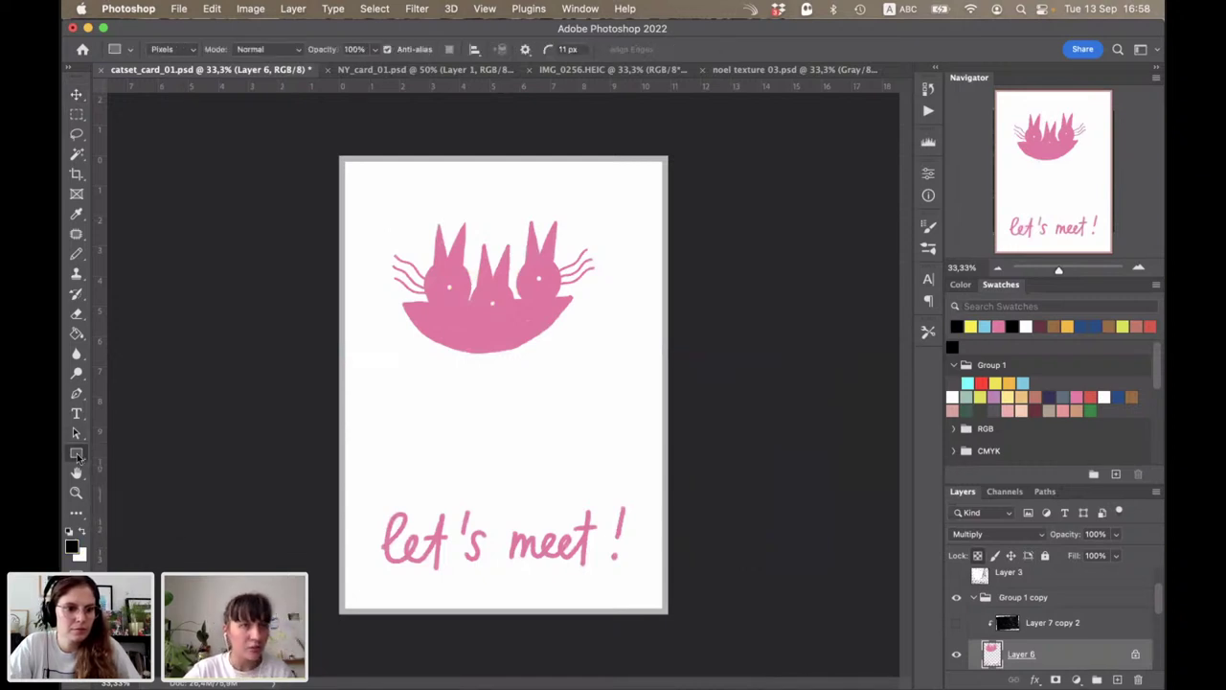
pyautogui.click(192, 49)
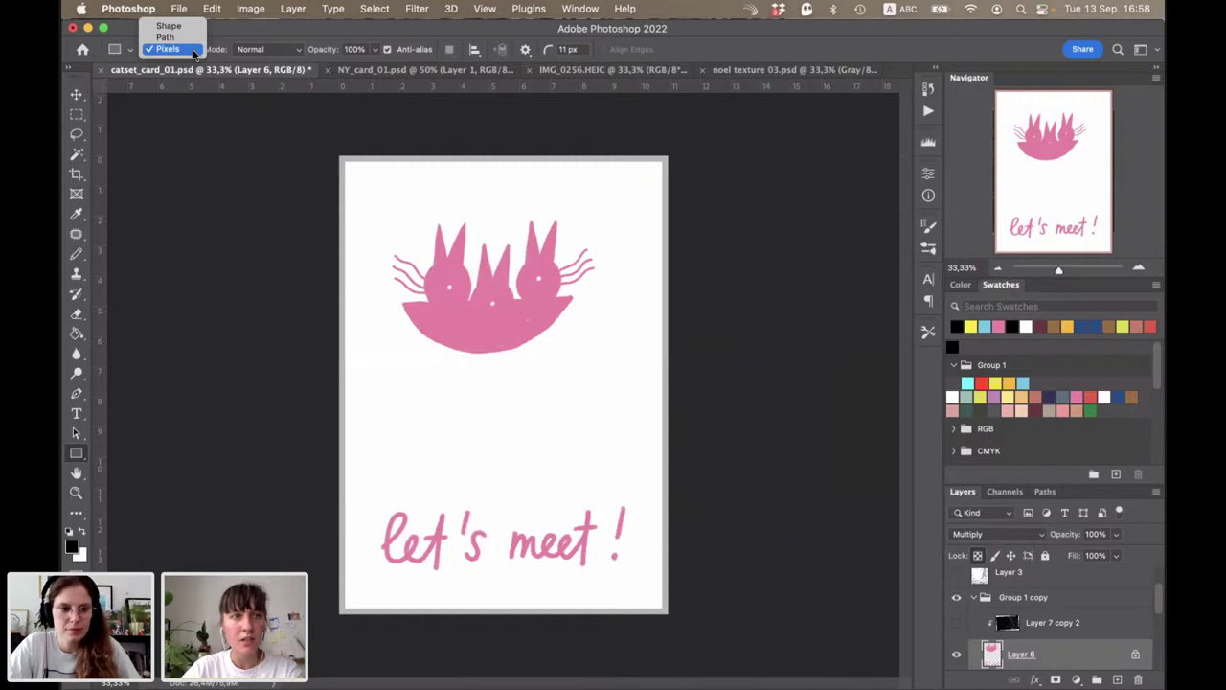
pyautogui.moveTo(309, 135); pyautogui.dragTo(735, 575)
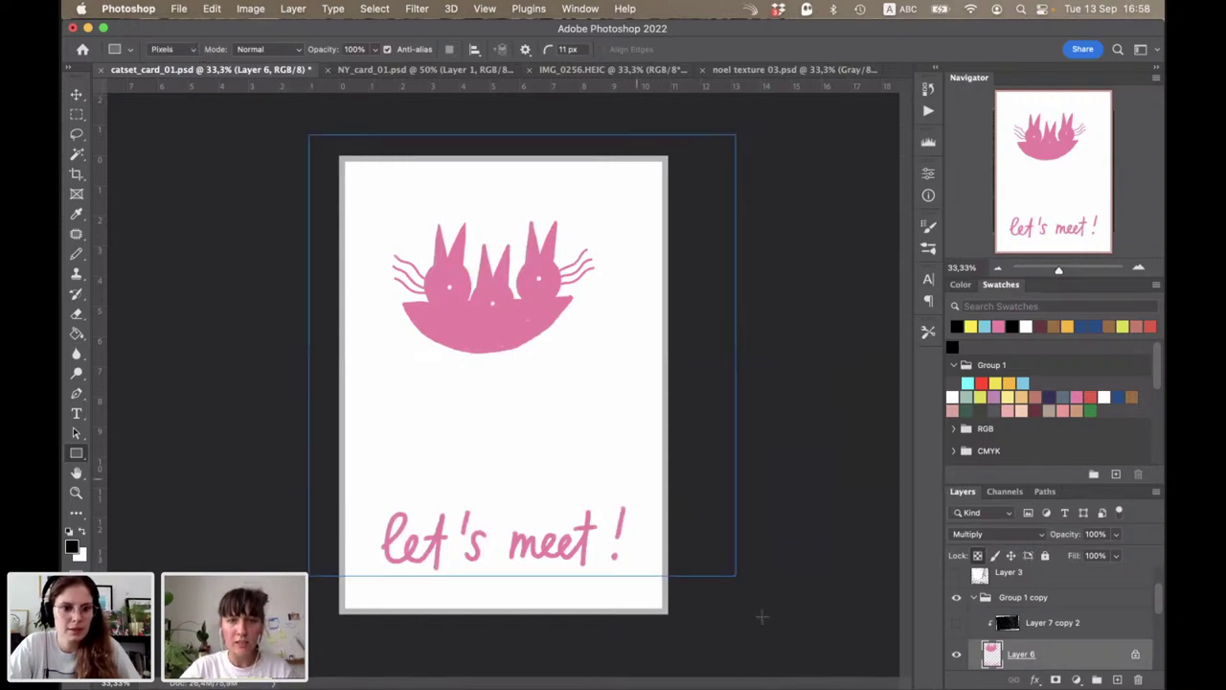
pyautogui.moveTo(762, 617); pyautogui.dragTo(762, 621)
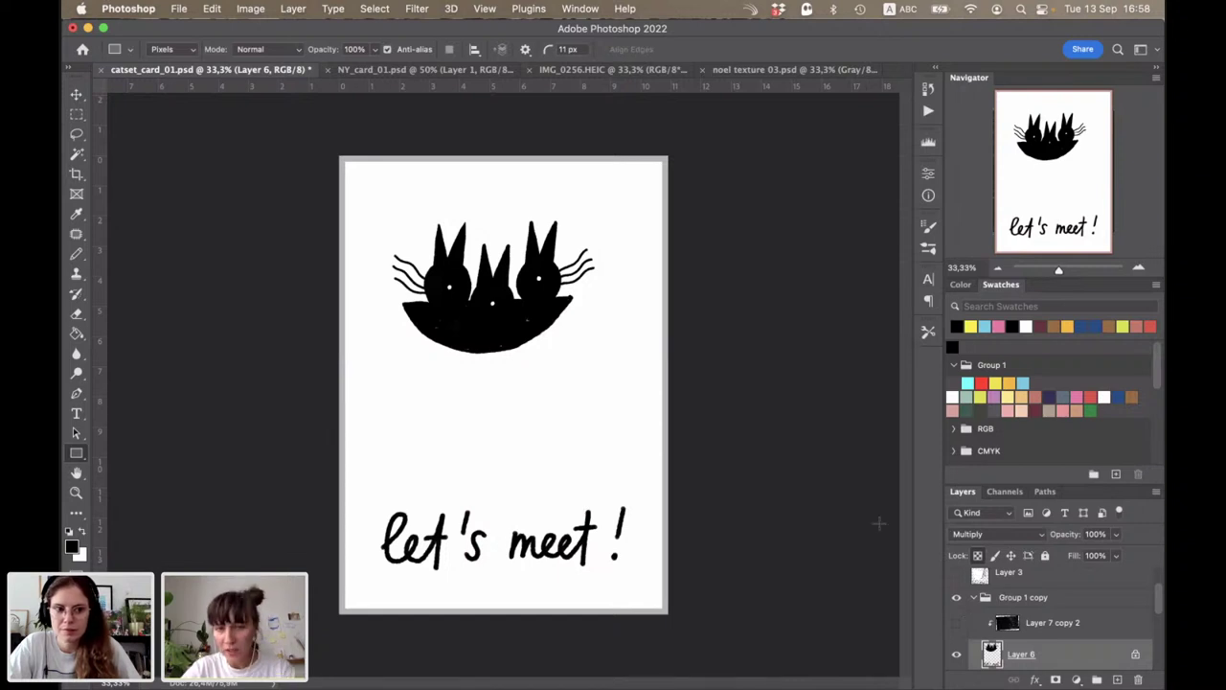
pyautogui.scroll(2, 957, 604)
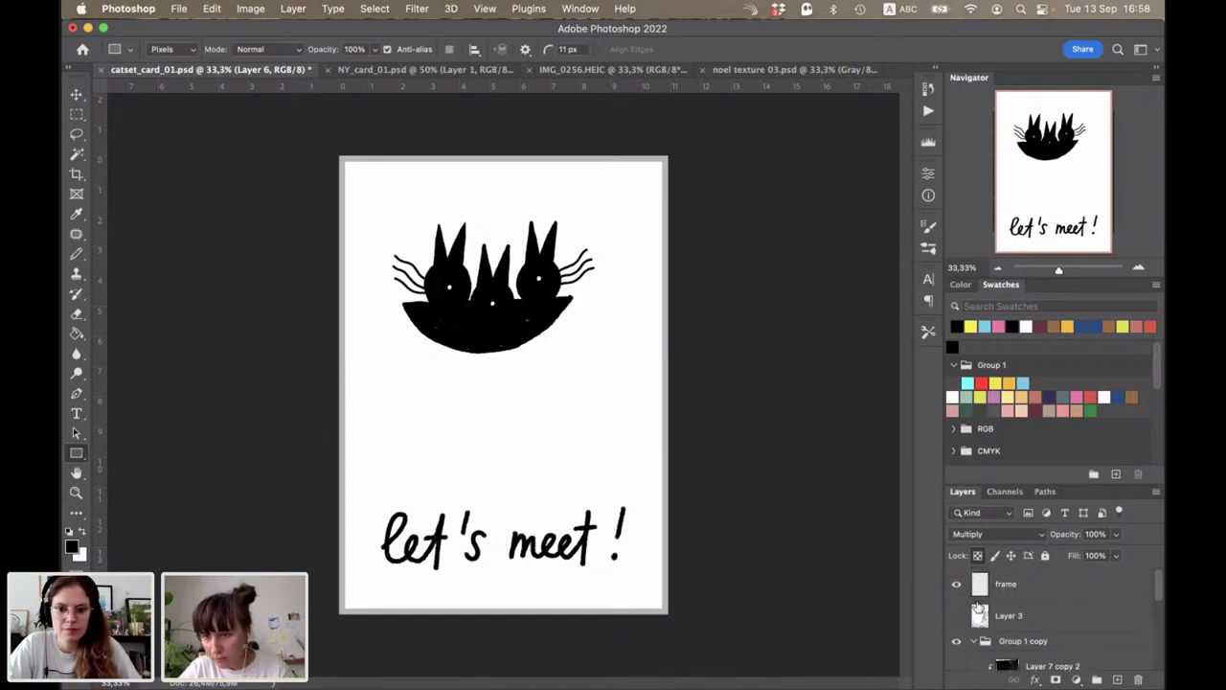
pyautogui.click(955, 584)
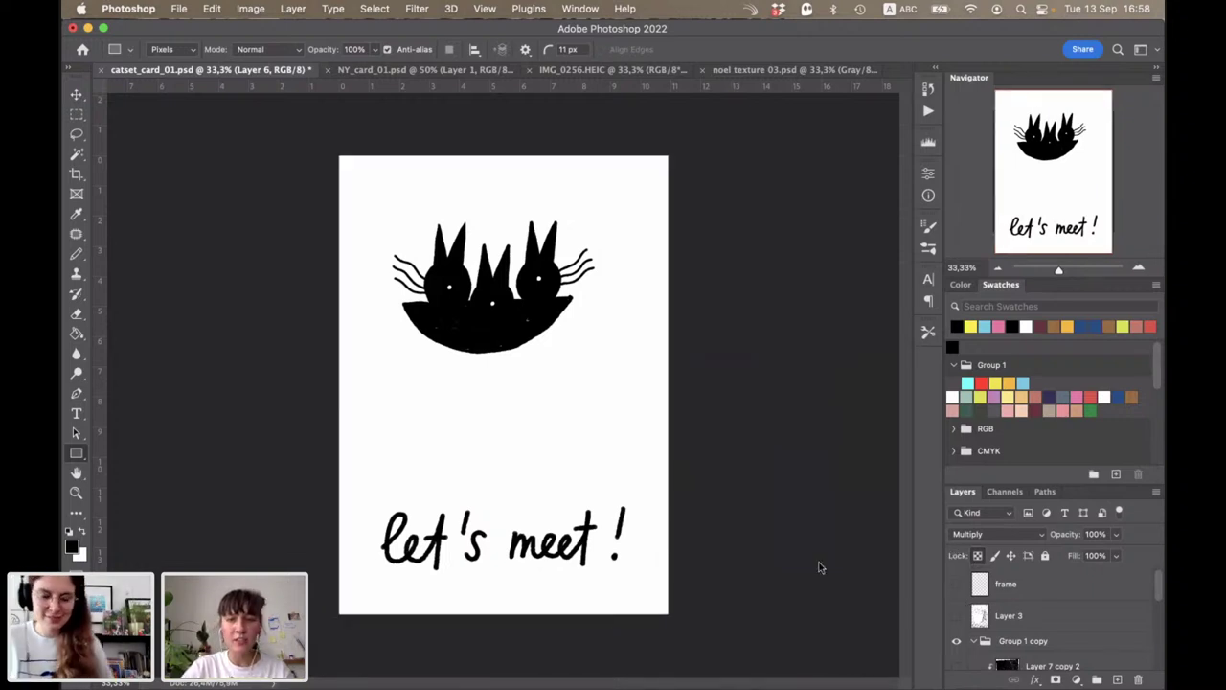
# Step: Cancel Export As, hide the grey frame, and flatten the image, discarding hidden layers
pyautogui.hotkey('ctrl', 'z')
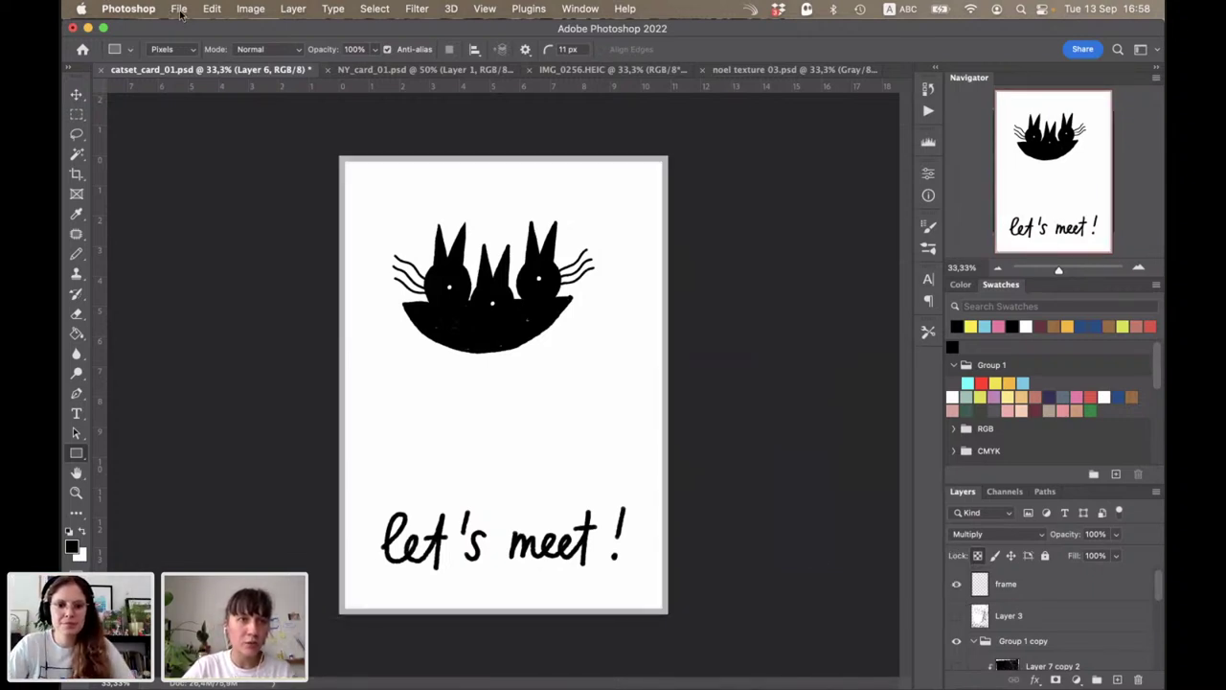
pyautogui.click(179, 9)
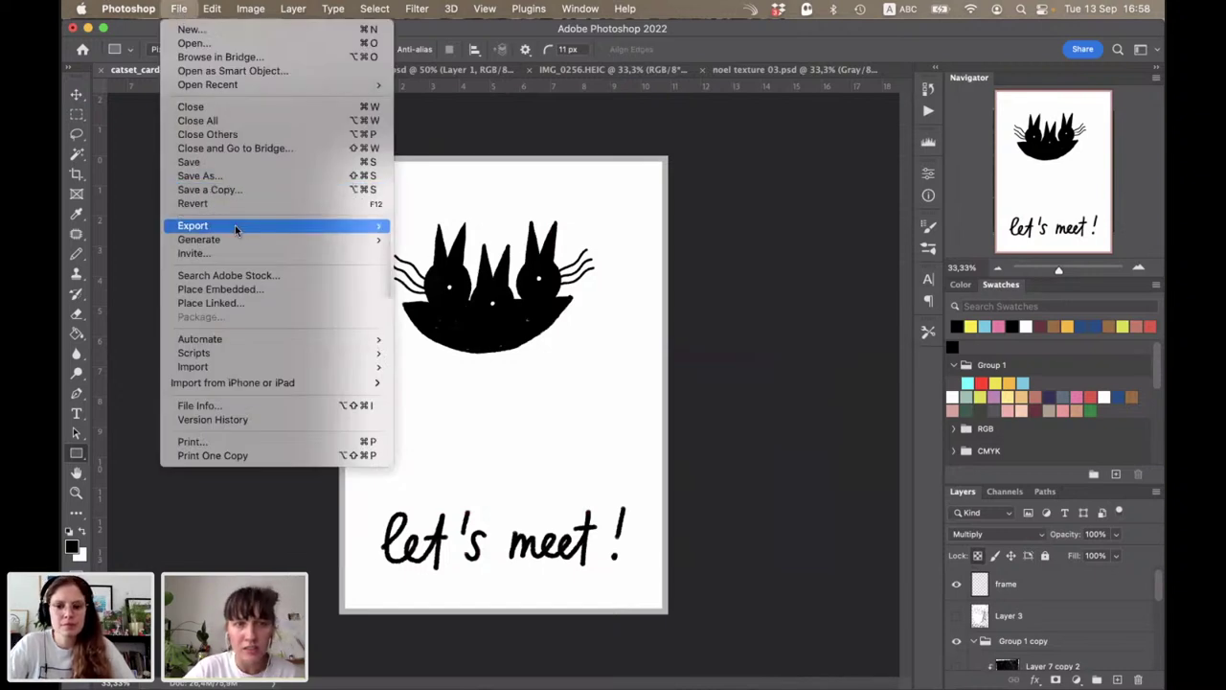
pyautogui.moveTo(193, 225)
pyautogui.click(537, 283)
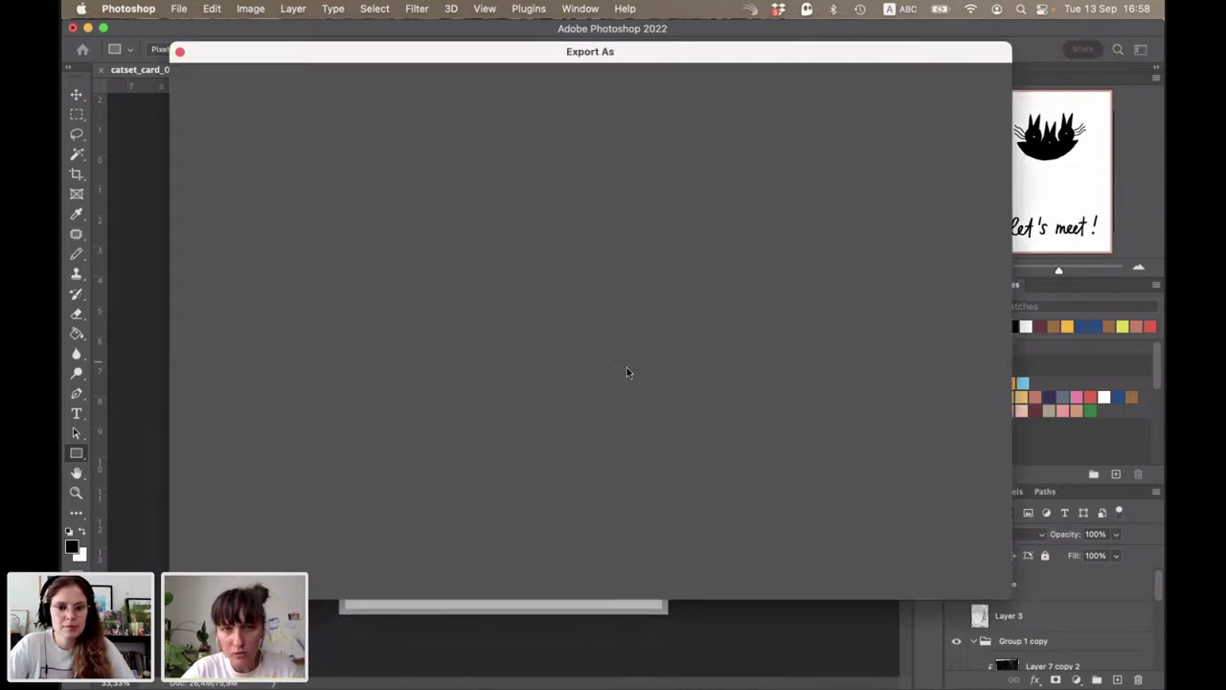
pyautogui.click(180, 54)
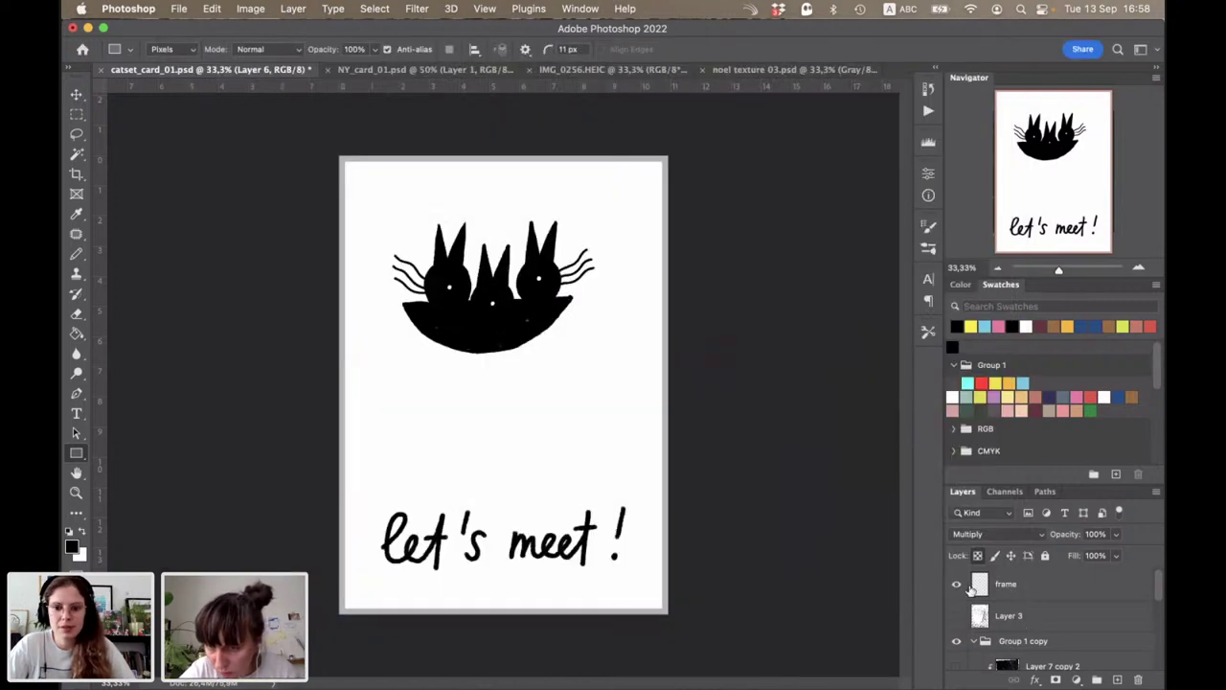
pyautogui.click(956, 583)
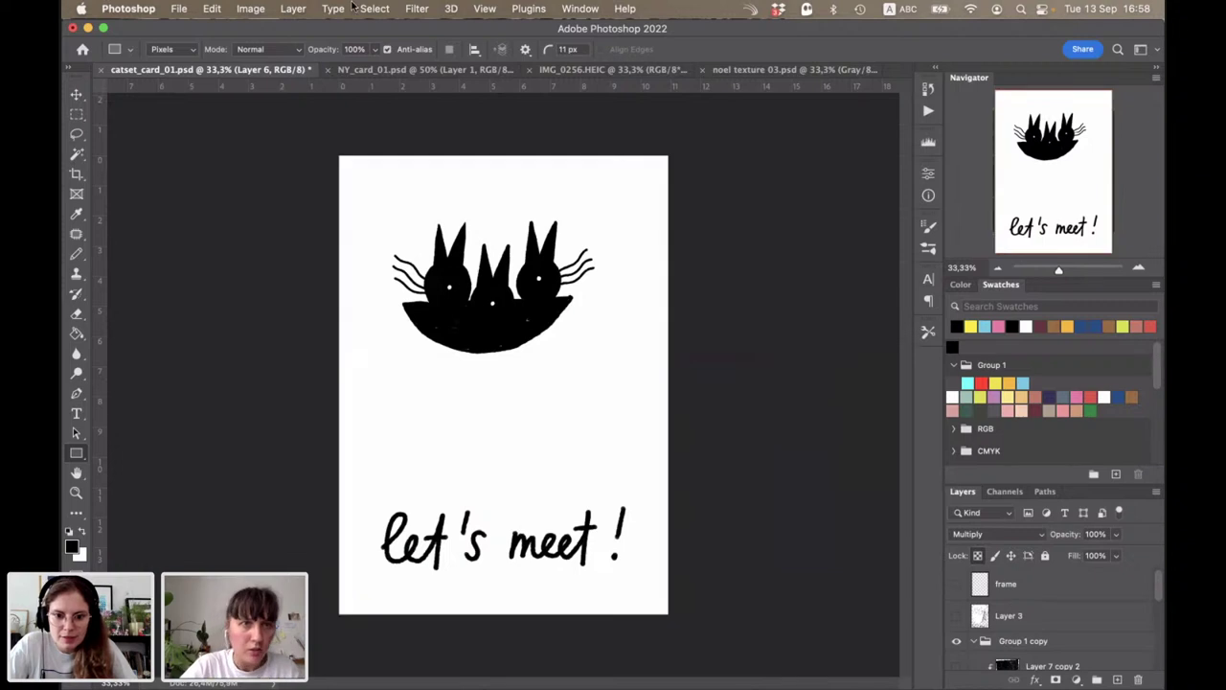
pyautogui.click(292, 8)
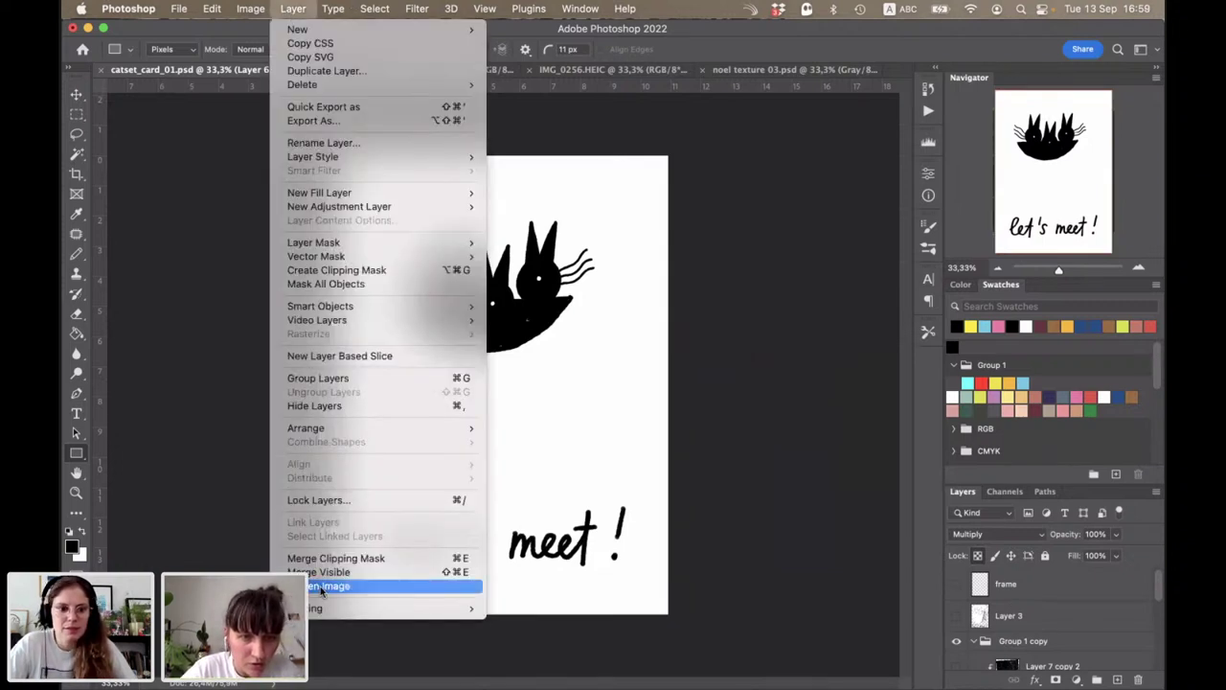
pyautogui.click(625, 460)
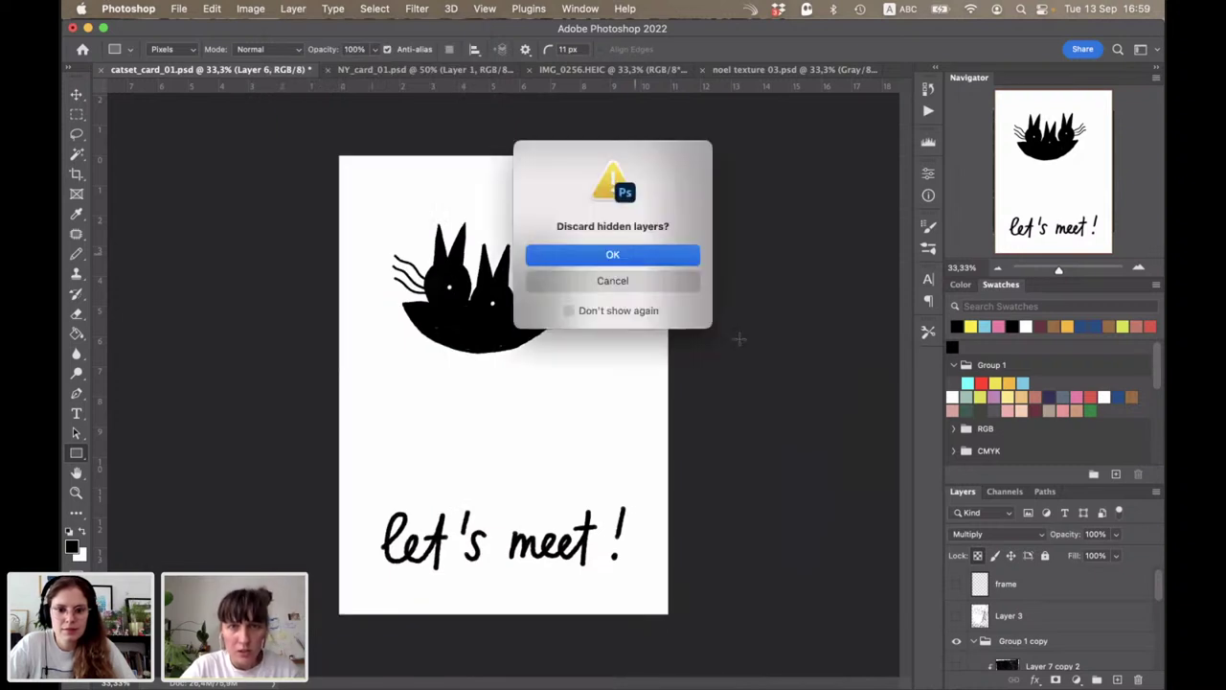
pyautogui.press('Return')
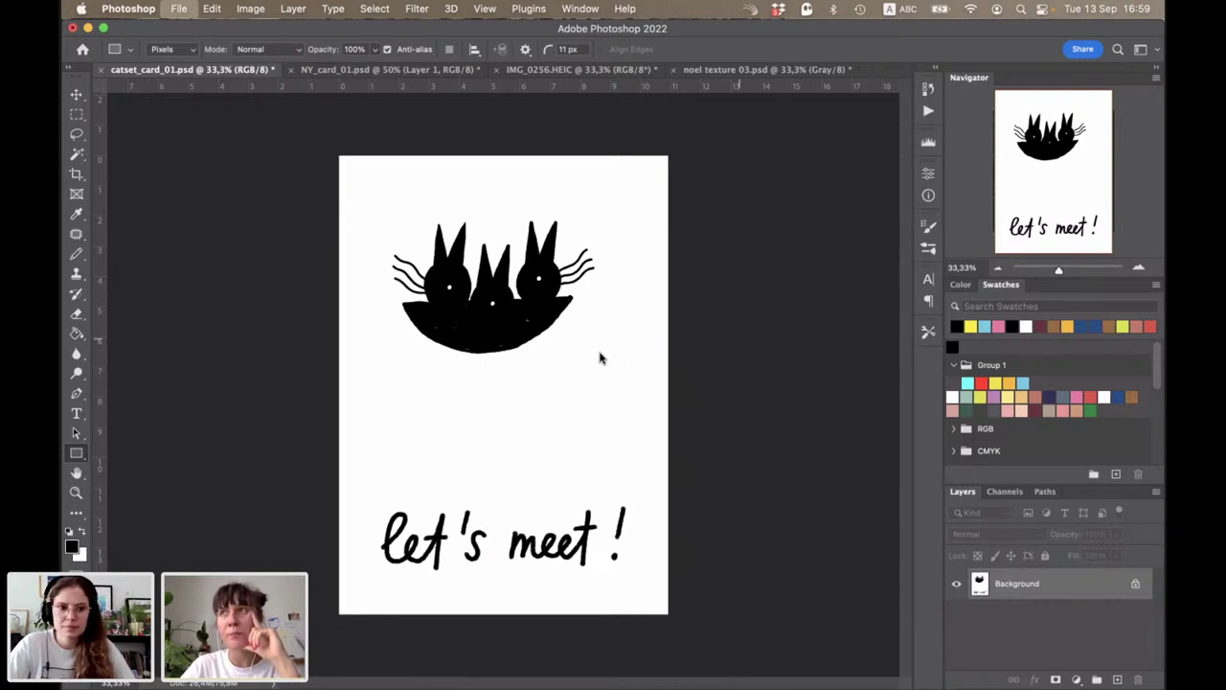
# Step: In Save As, go to Dropbox > !OLE > _ONGOING > ADOBE LIVE subfolder
pyautogui.hotkey('ctrl', 'shift', 's')
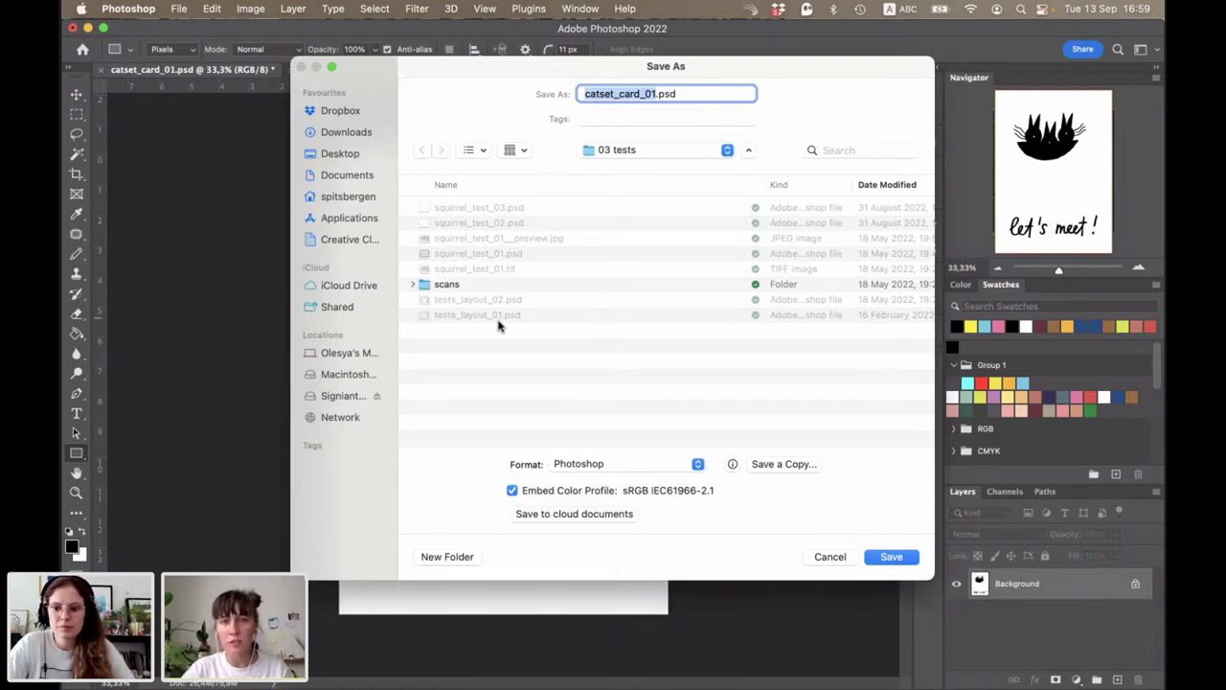
pyautogui.click(340, 111)
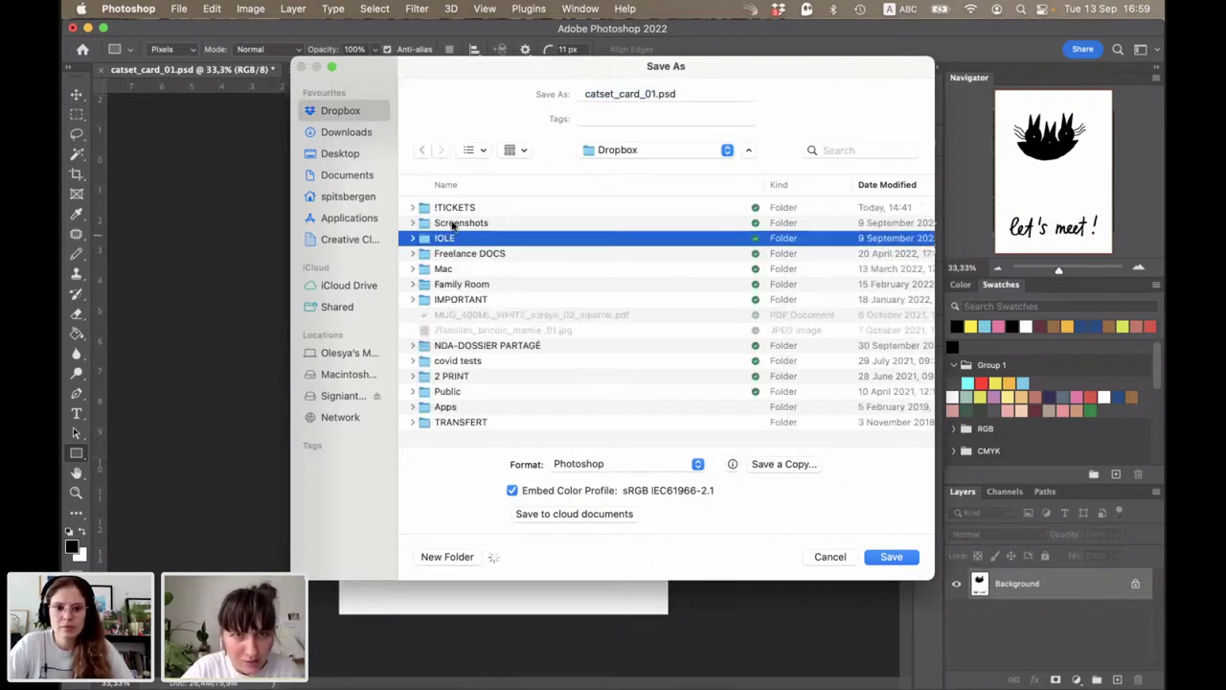
pyautogui.press('super+Down')
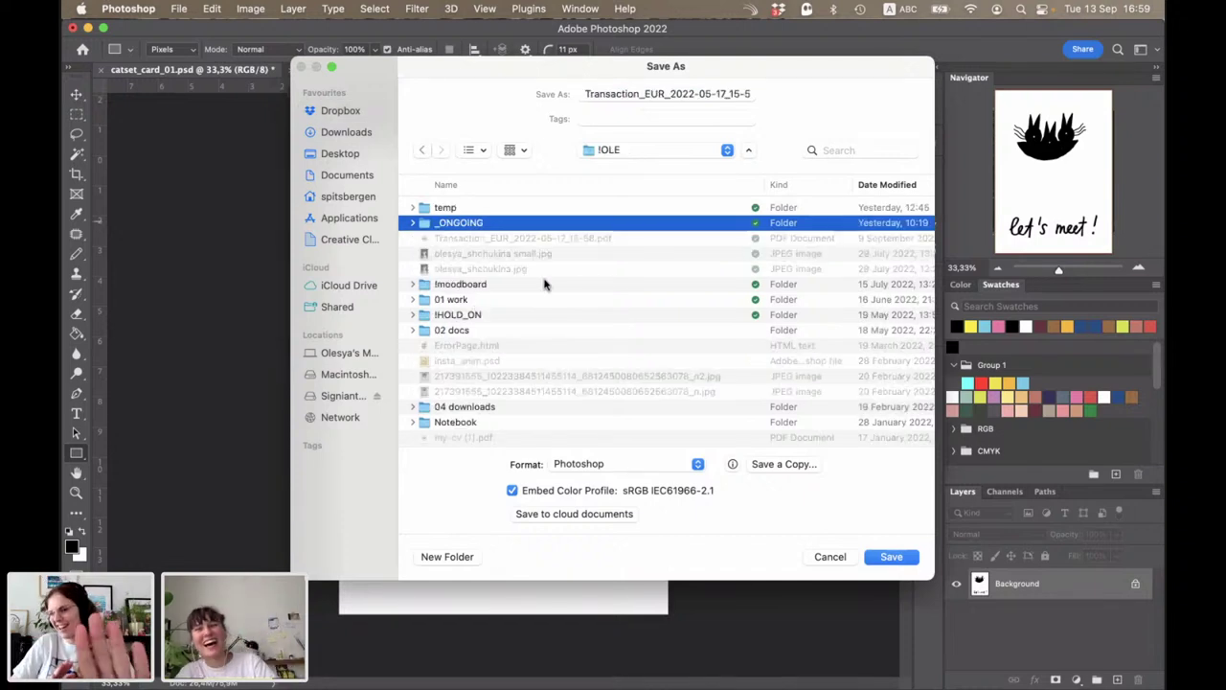
pyautogui.doubleClick(458, 226)
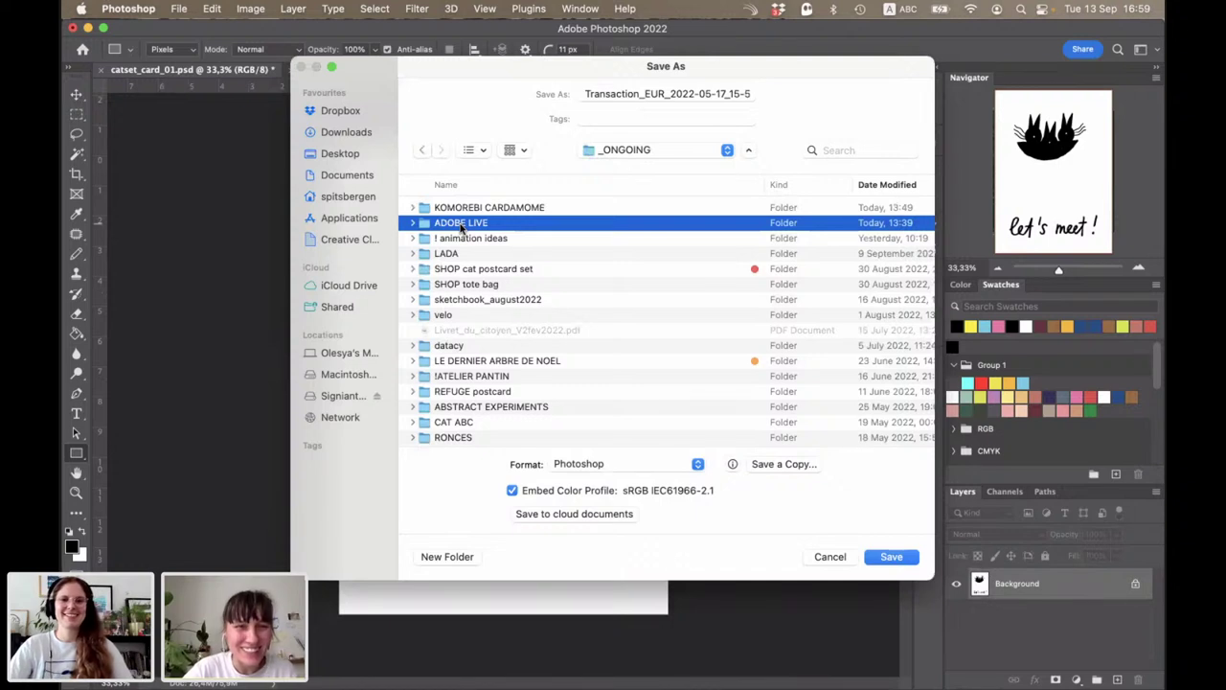
pyautogui.doubleClick(461, 224)
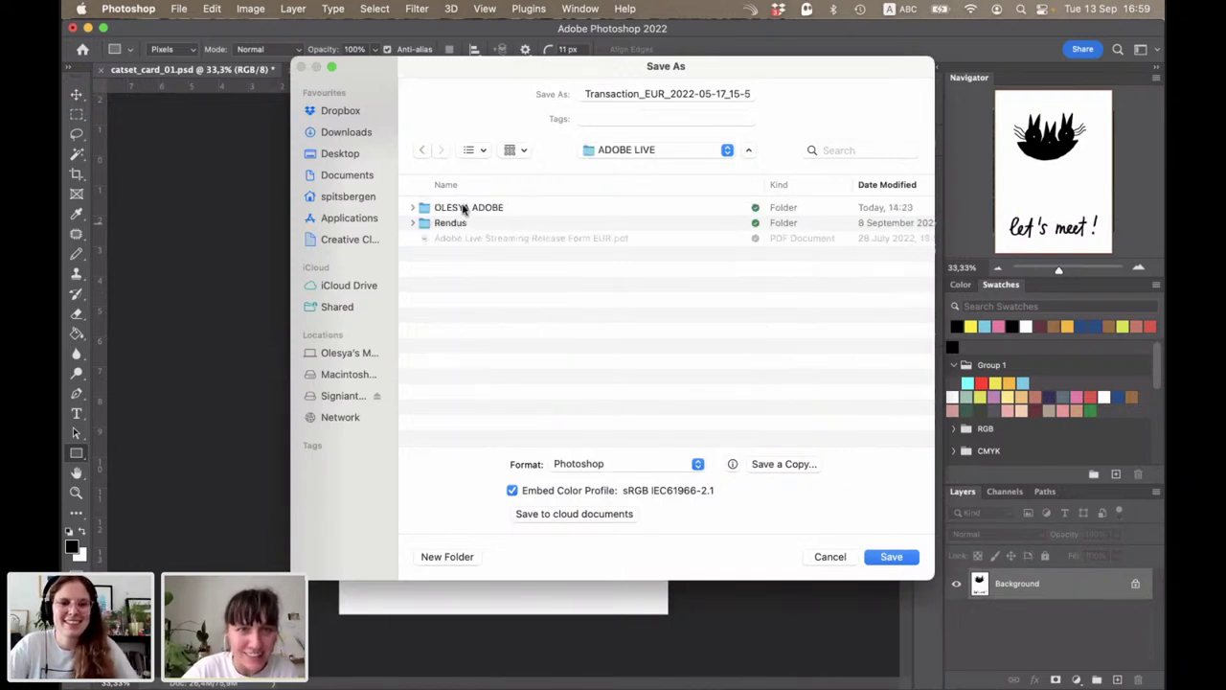
pyautogui.click(464, 209)
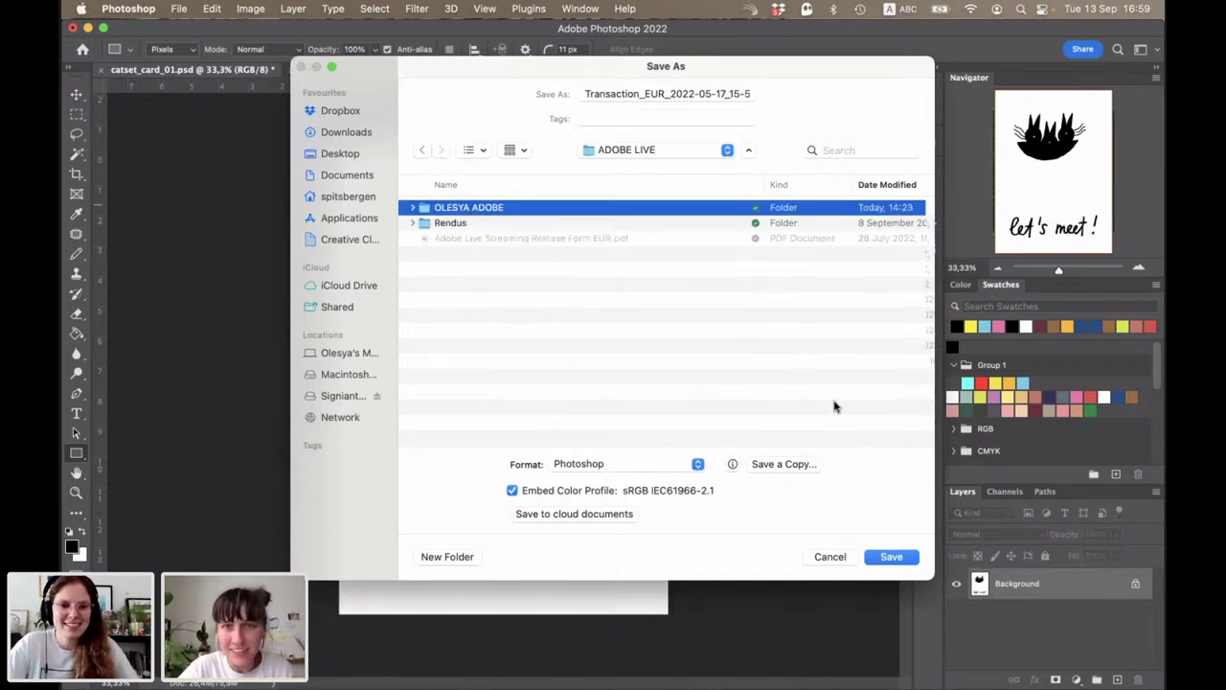
pyautogui.click(889, 555)
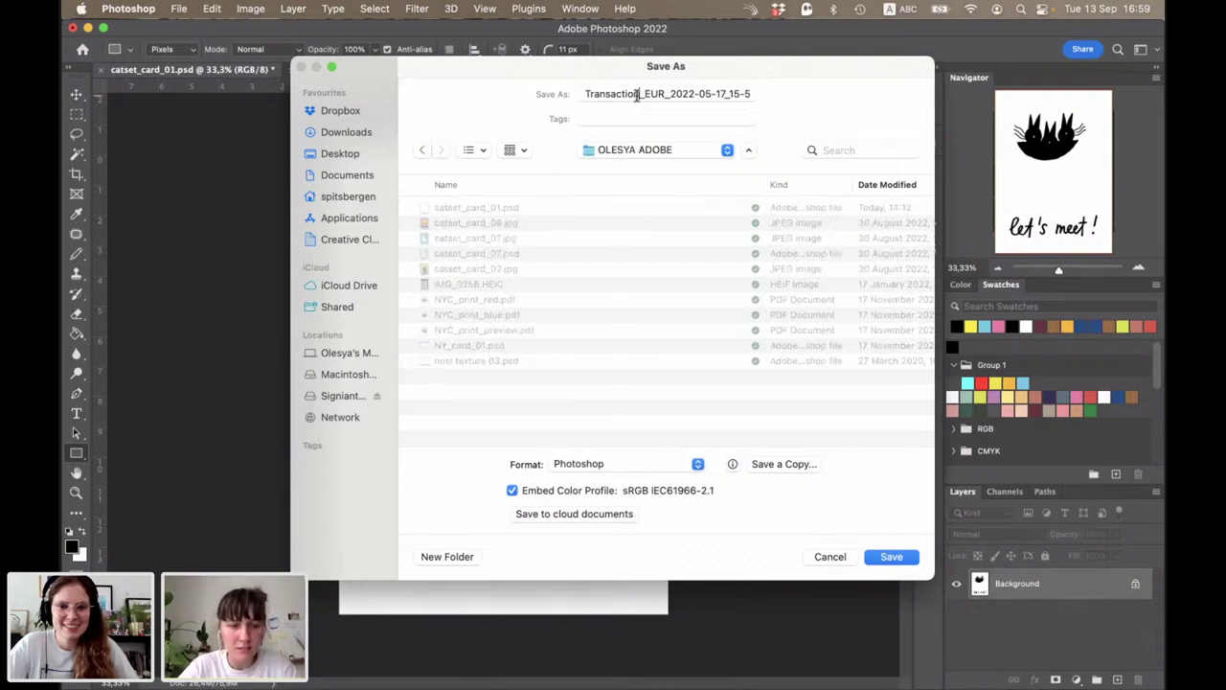
# Step: Name the file rose.jpg in JPEG format and save it
pyautogui.press('super+a')
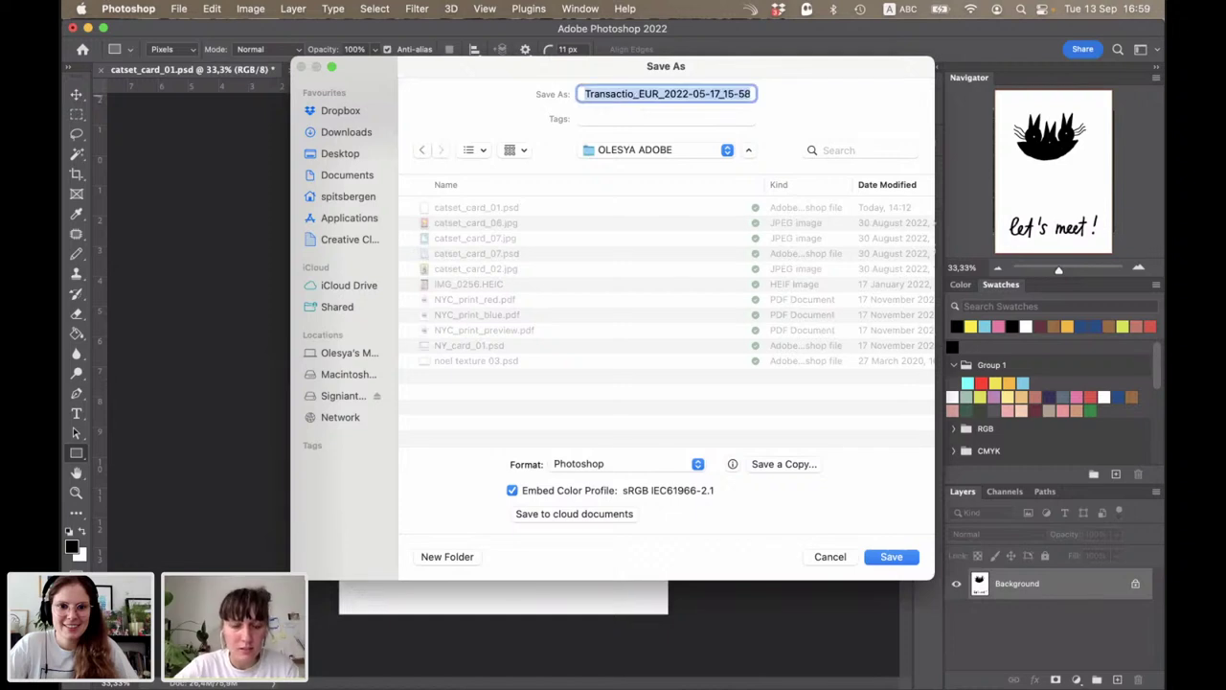
pyautogui.press('BackSpace')
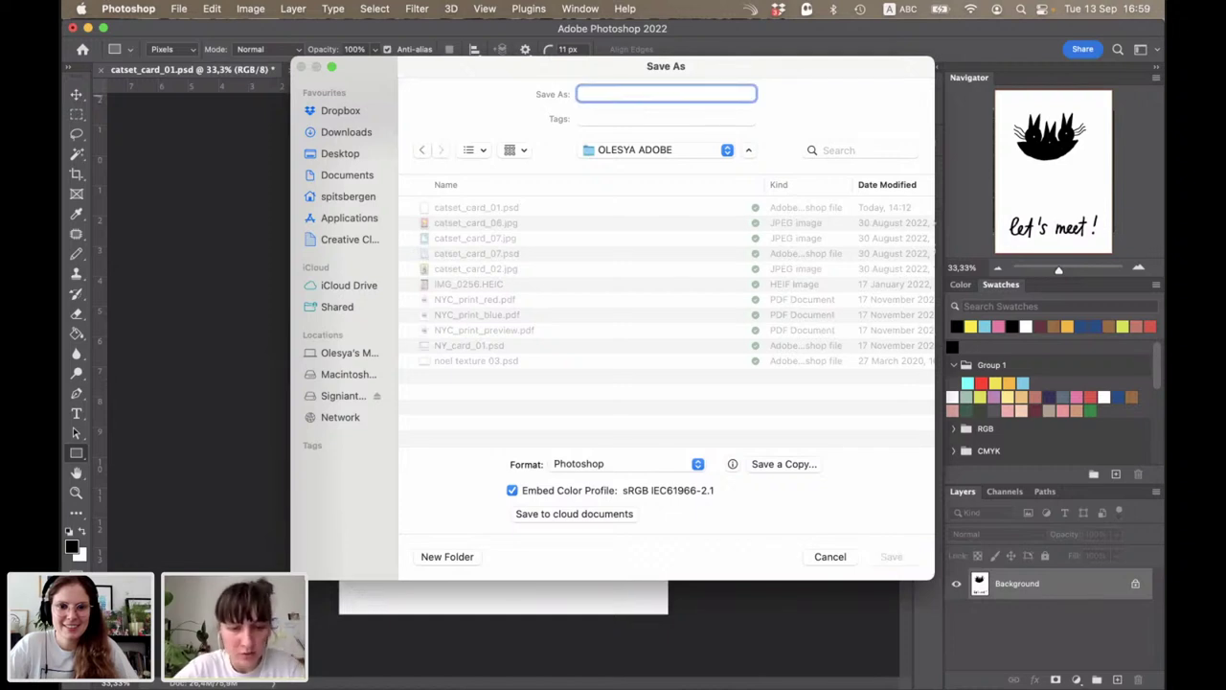
pyautogui.write('rose')
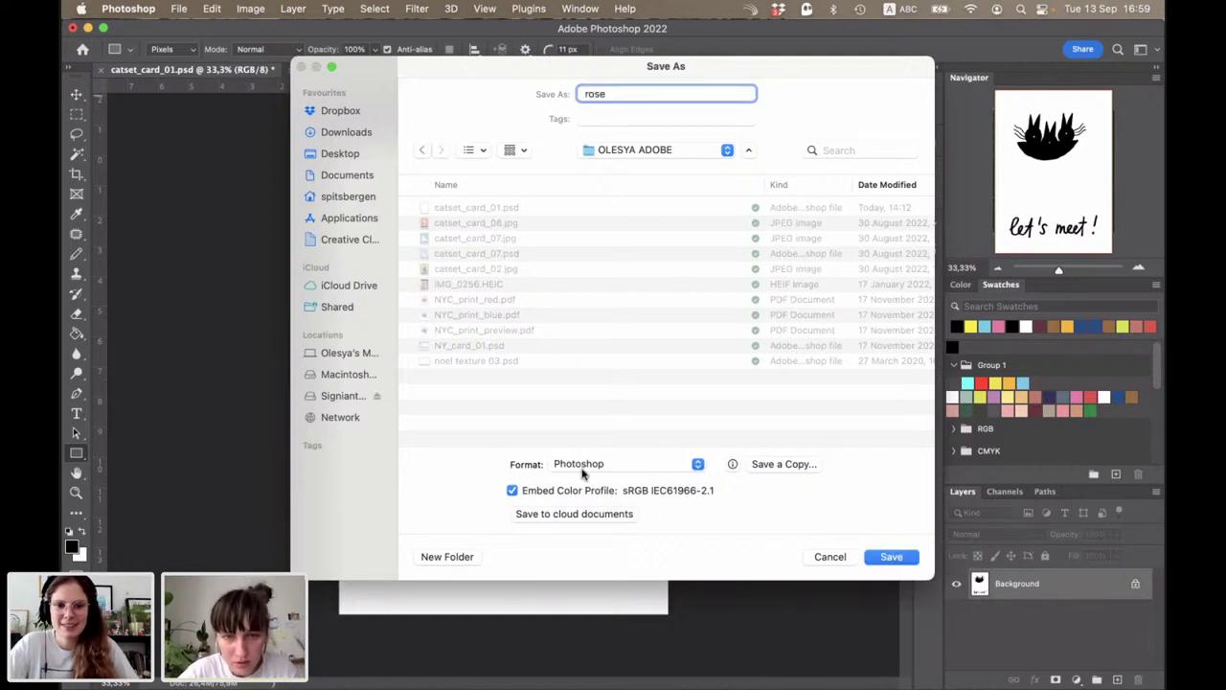
pyautogui.click(582, 467)
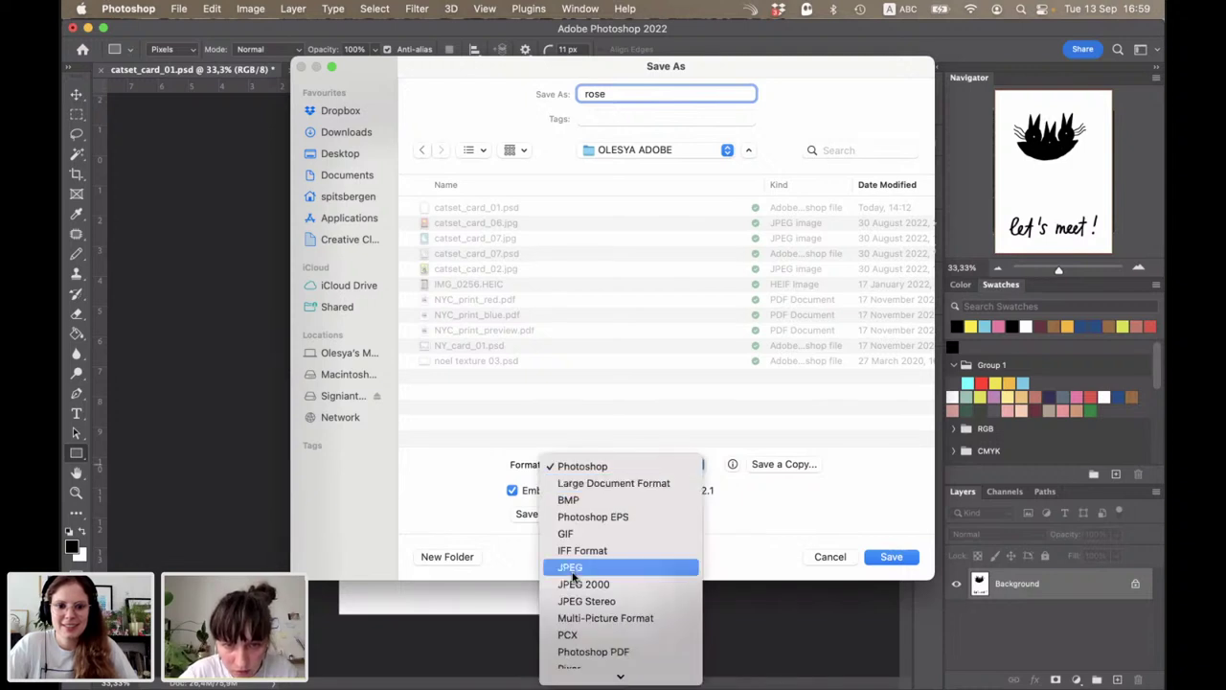
pyautogui.scroll(-3, 573, 575)
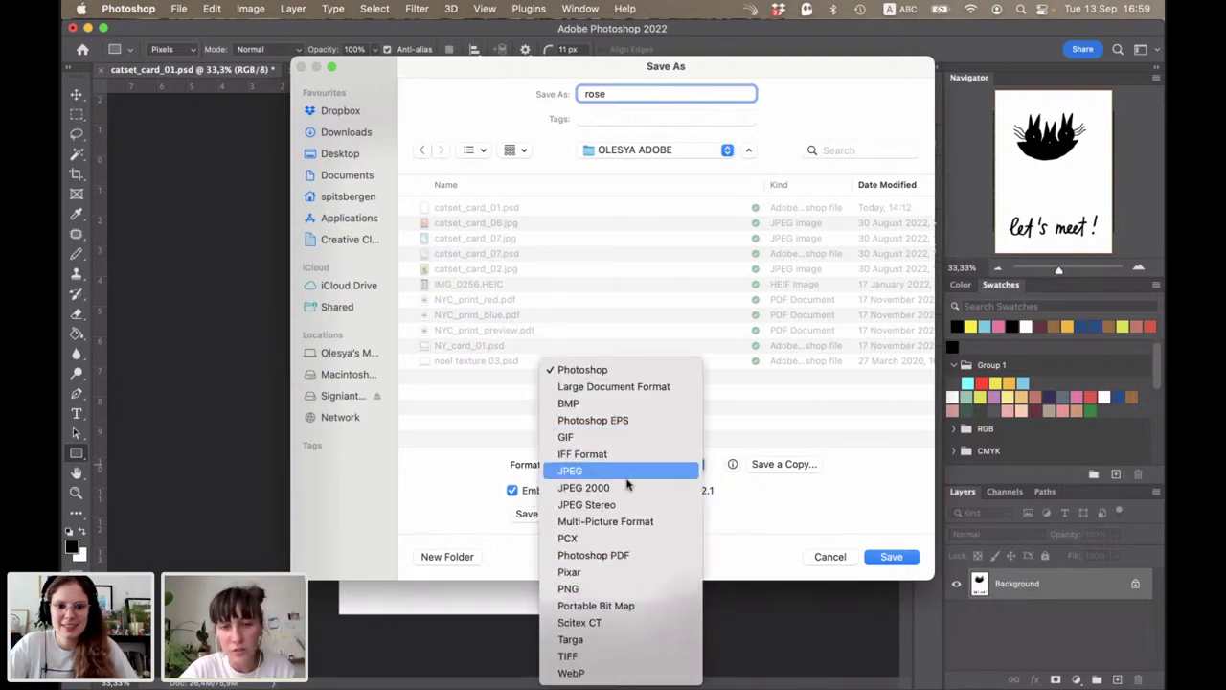
pyautogui.press('t')
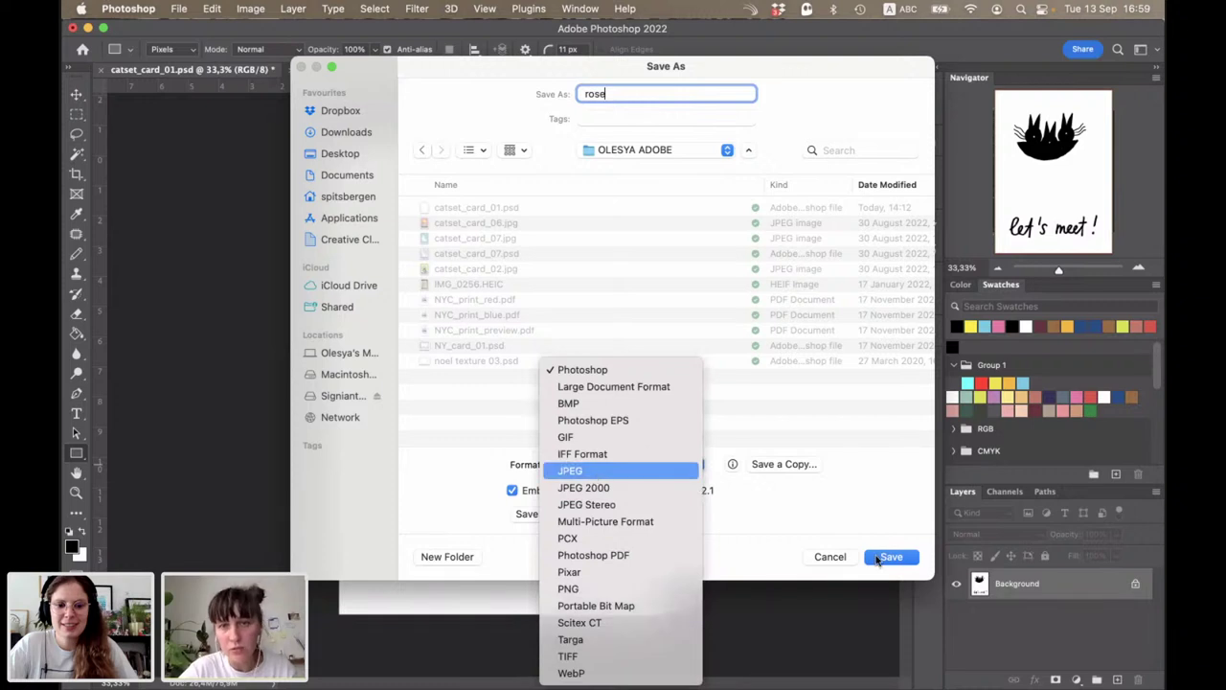
pyautogui.click(592, 471)
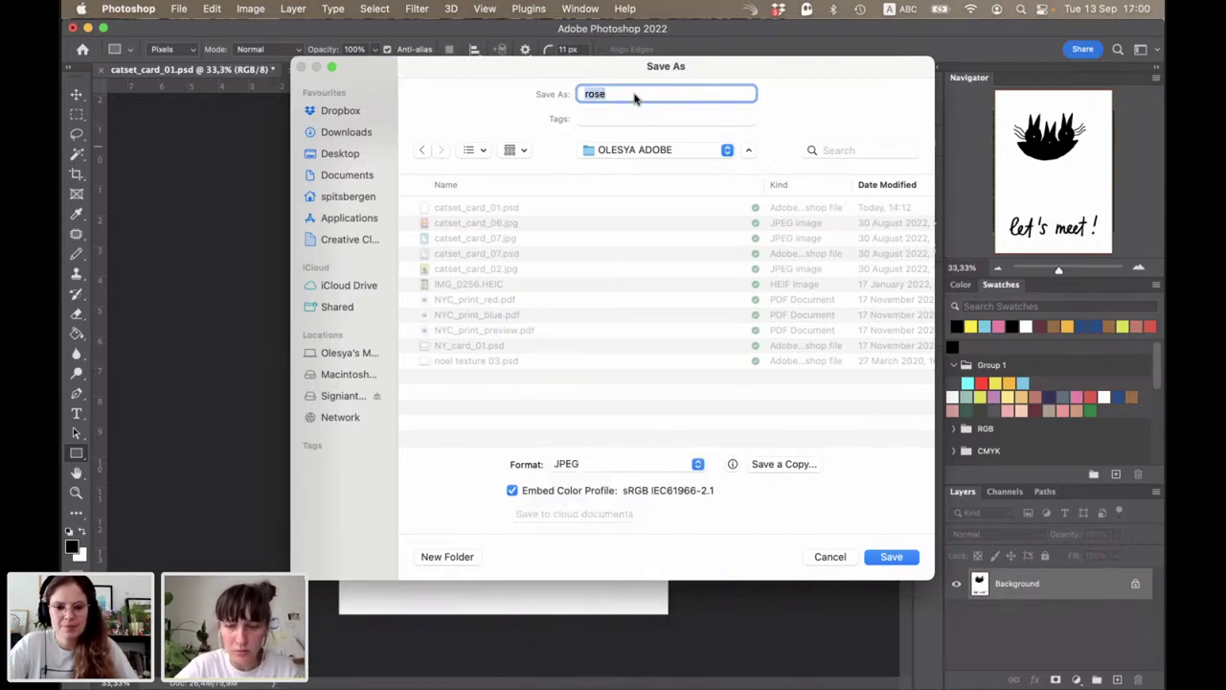
pyautogui.press('Right')
pyautogui.write('.jpg')
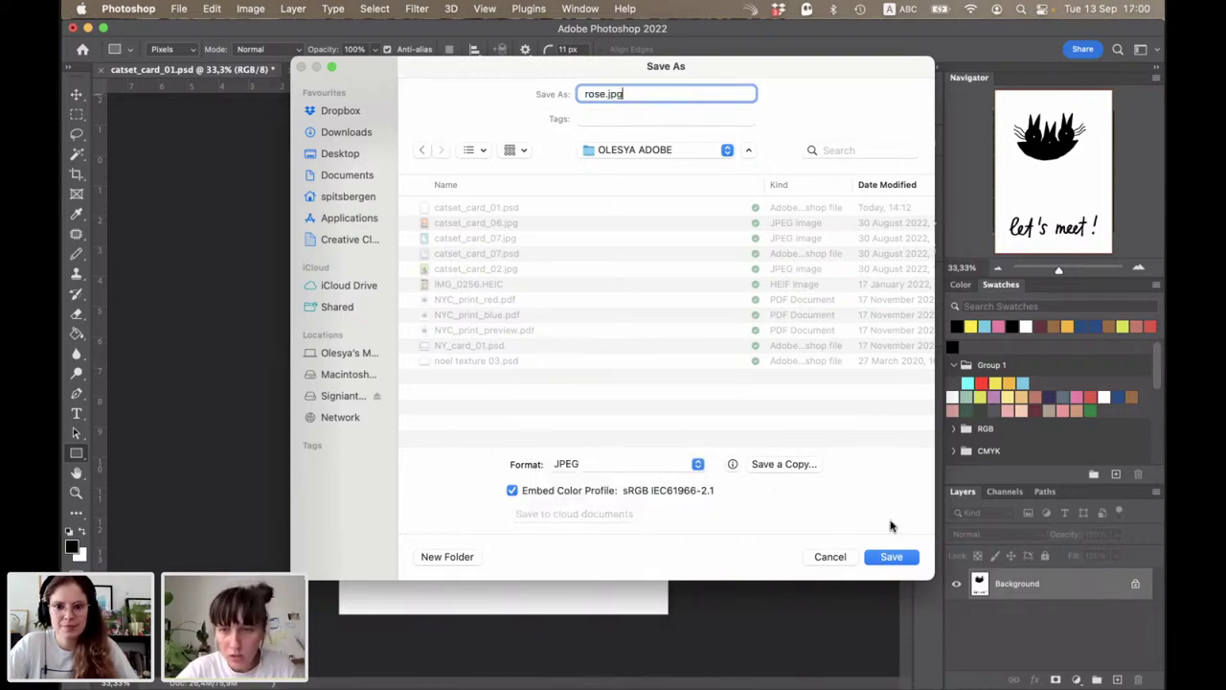
pyautogui.click(890, 557)
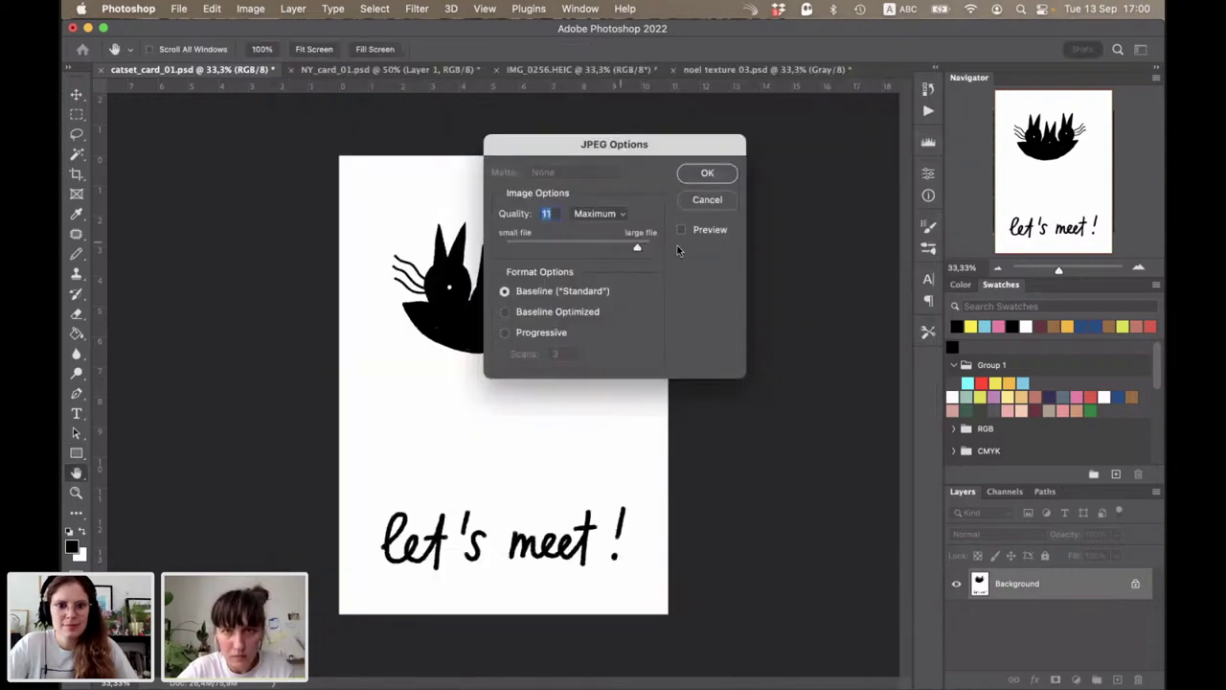
# Step: Save rose.jpg at JPEG quality 12
pyautogui.press('Up')
pyautogui.press('Return')
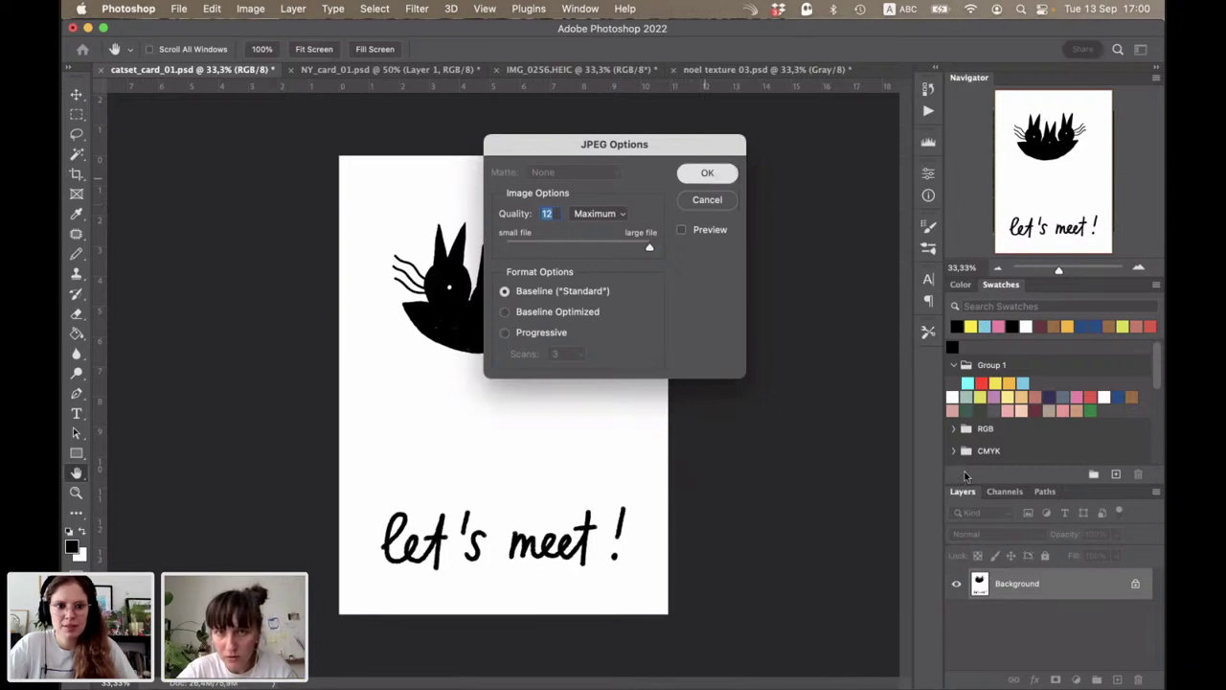
pyautogui.press('Return')
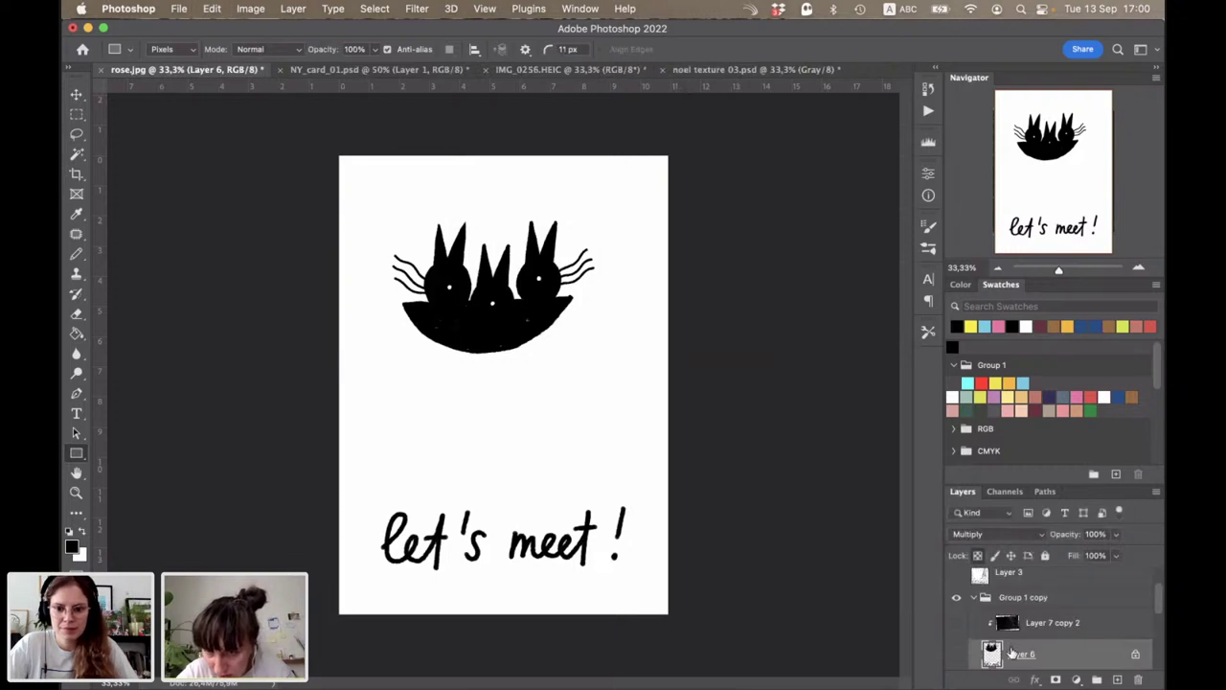
# Step: Hide the bunny artwork layer and show the yellow mug Layer 5
pyautogui.press('Delete')
pyautogui.scroll(-1, 959, 608)
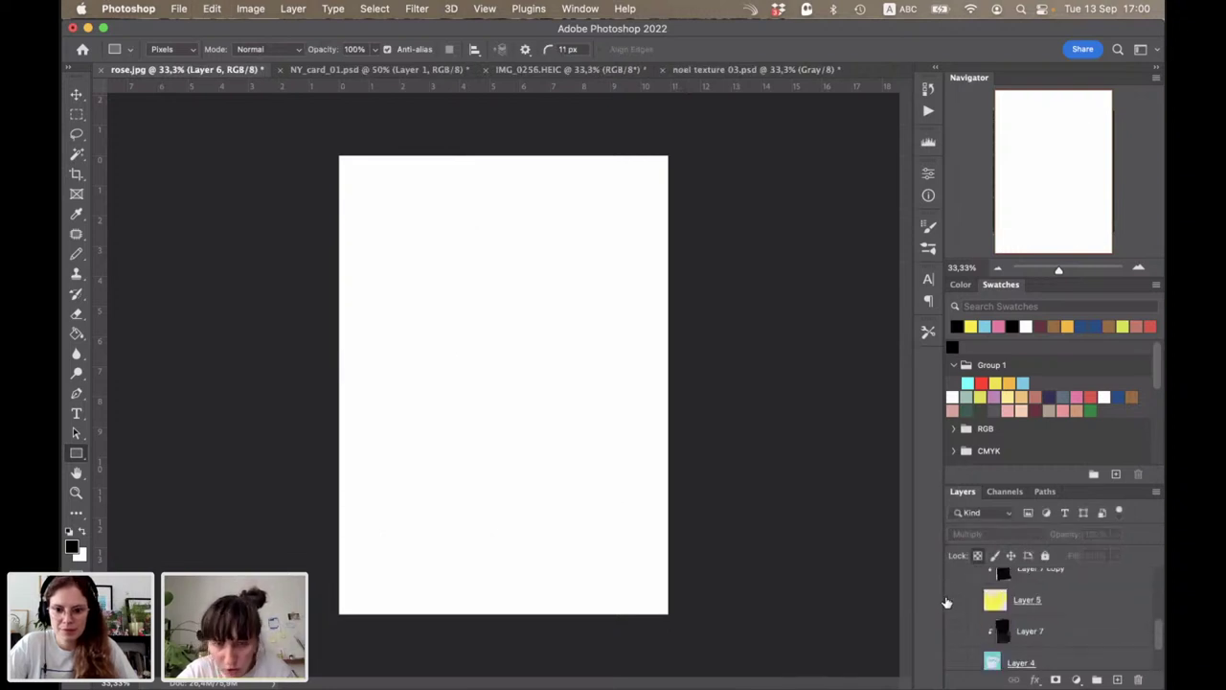
pyautogui.click(956, 600)
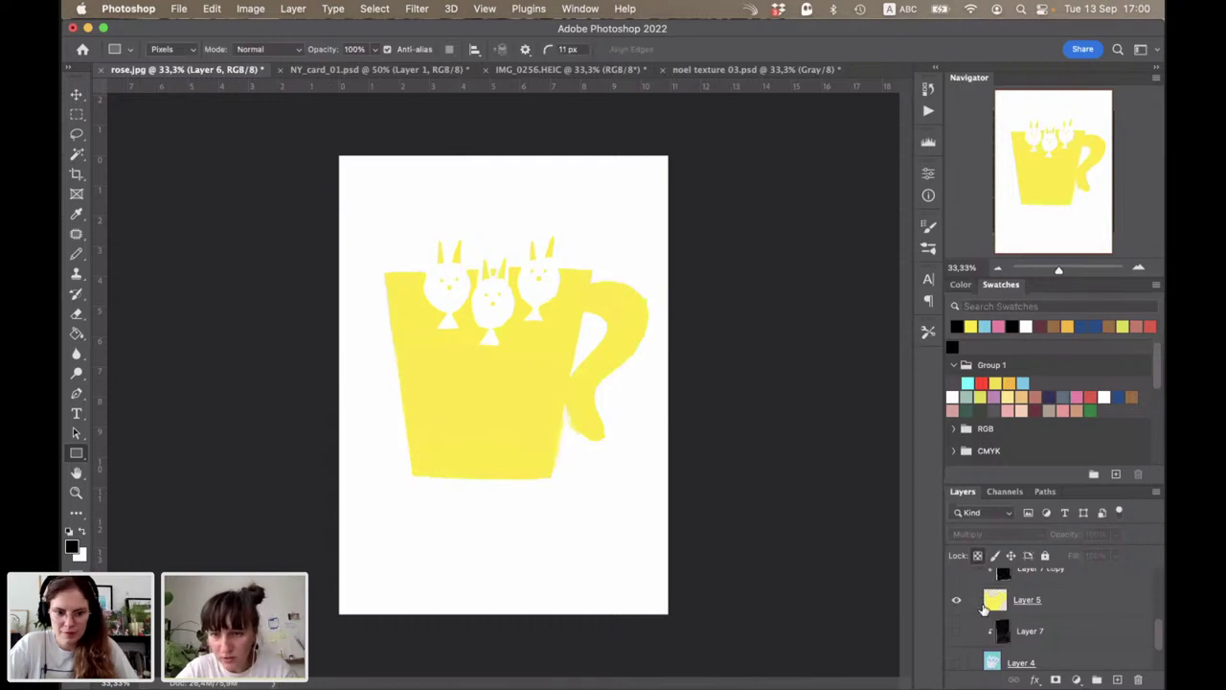
# Step: Lock Layer 5's transparency and fill the yellow mug black
pyautogui.hotkey('alt', '[')
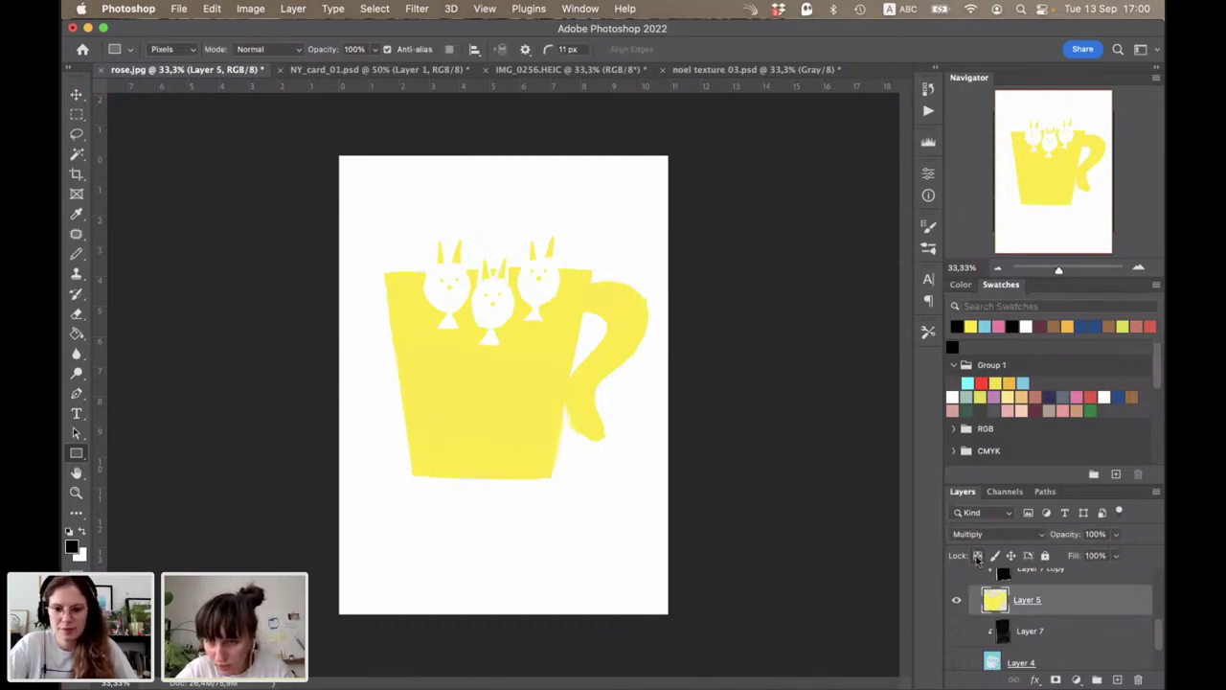
pyautogui.click(977, 555)
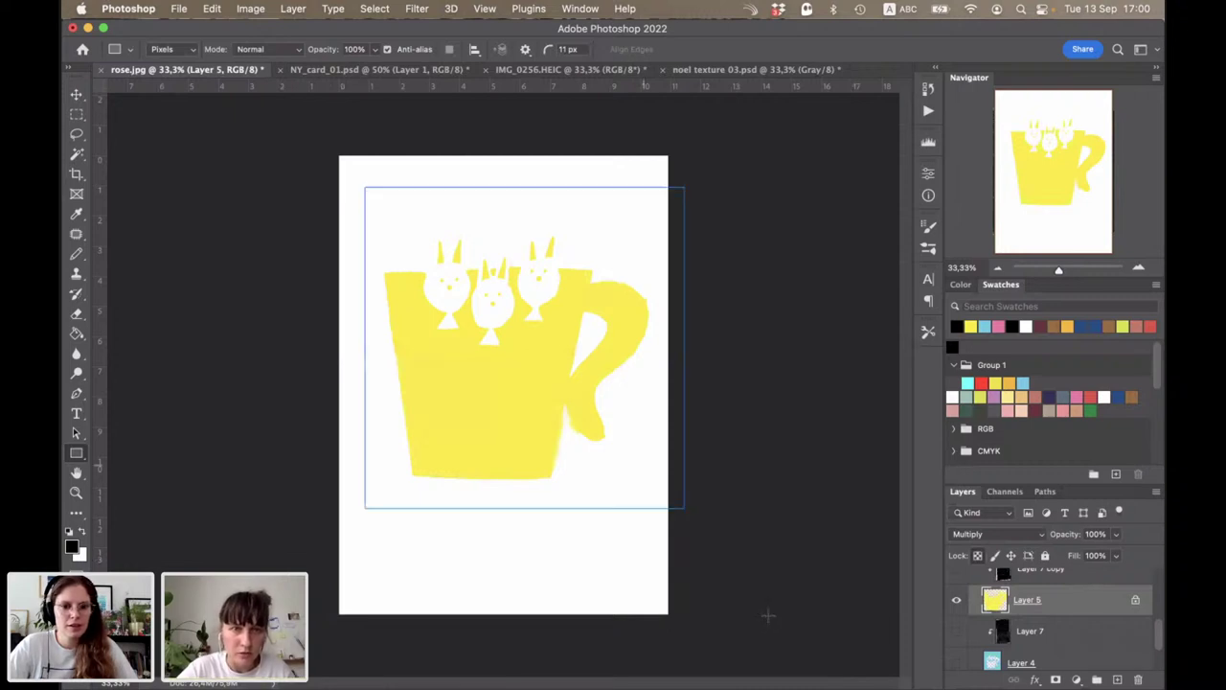
pyautogui.hotkey('alt', 'BackSpace')
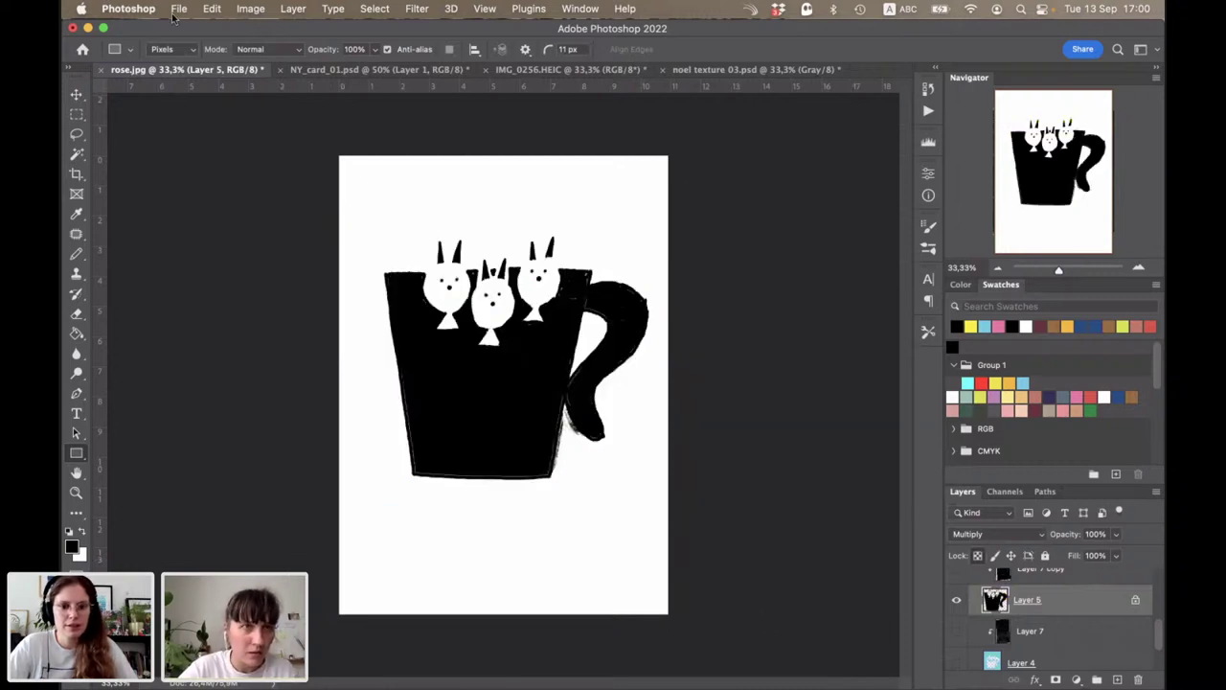
# Step: Flatten the image and save it as jaune.jpg at maximum quality
pyautogui.click(179, 9)
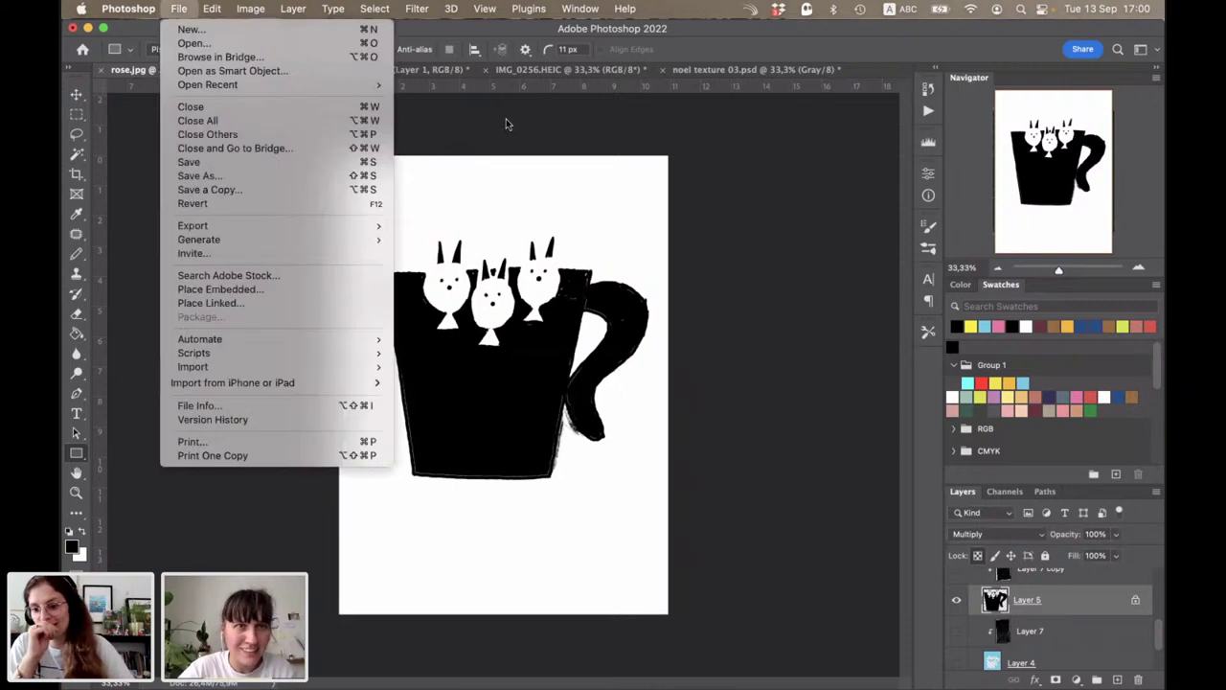
pyautogui.click(254, 20)
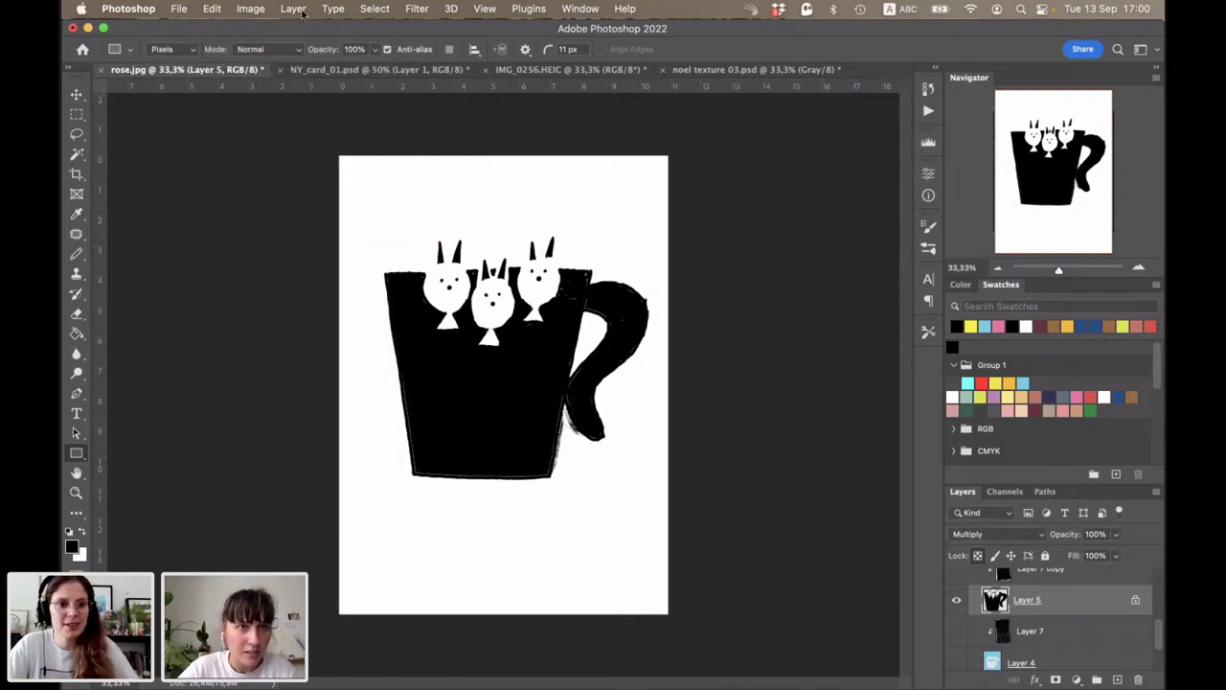
pyautogui.click(293, 8)
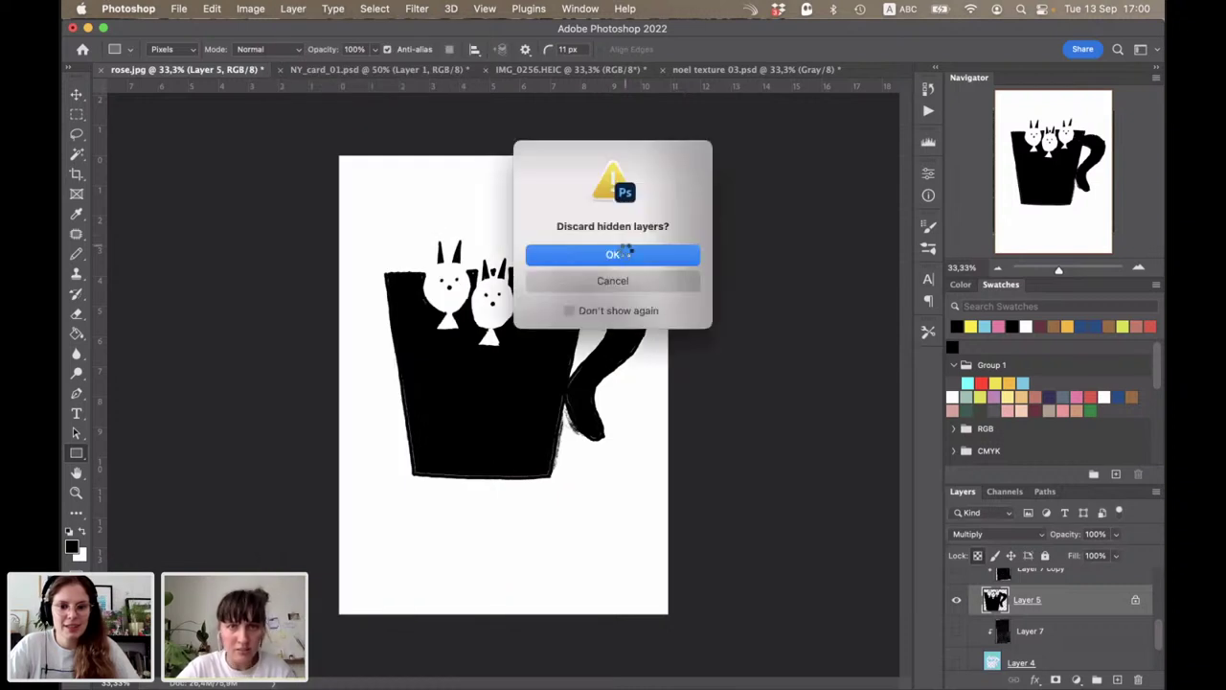
pyautogui.click(624, 254)
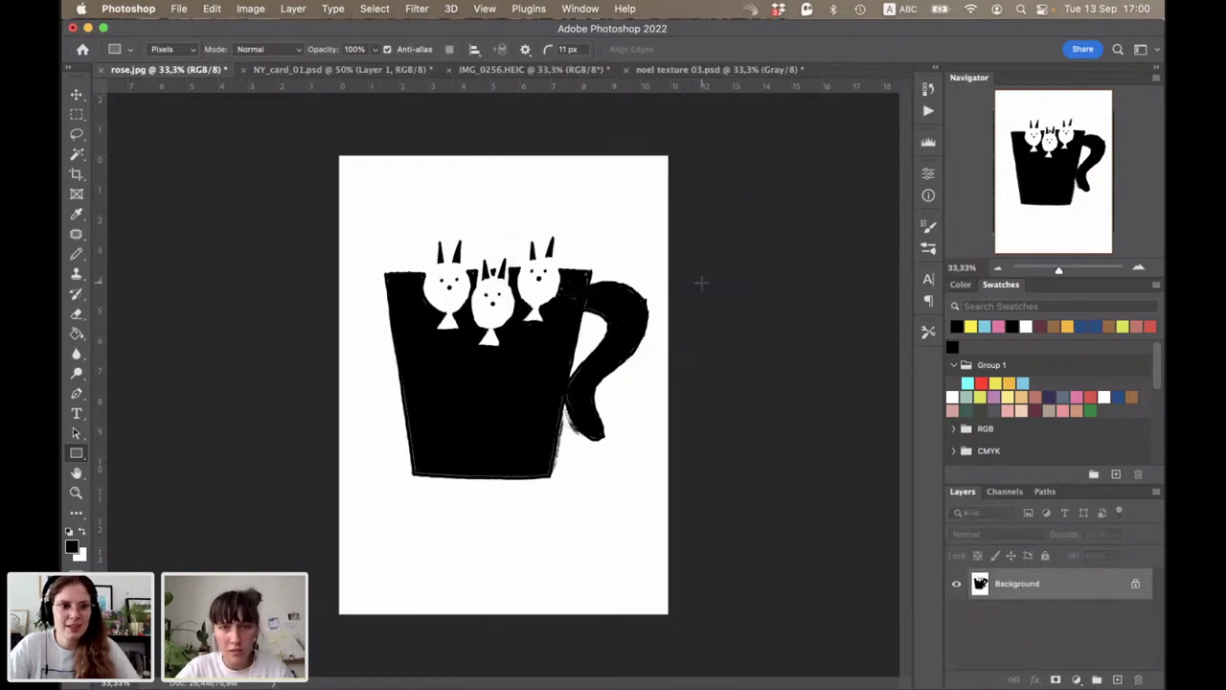
pyautogui.press('super+s')
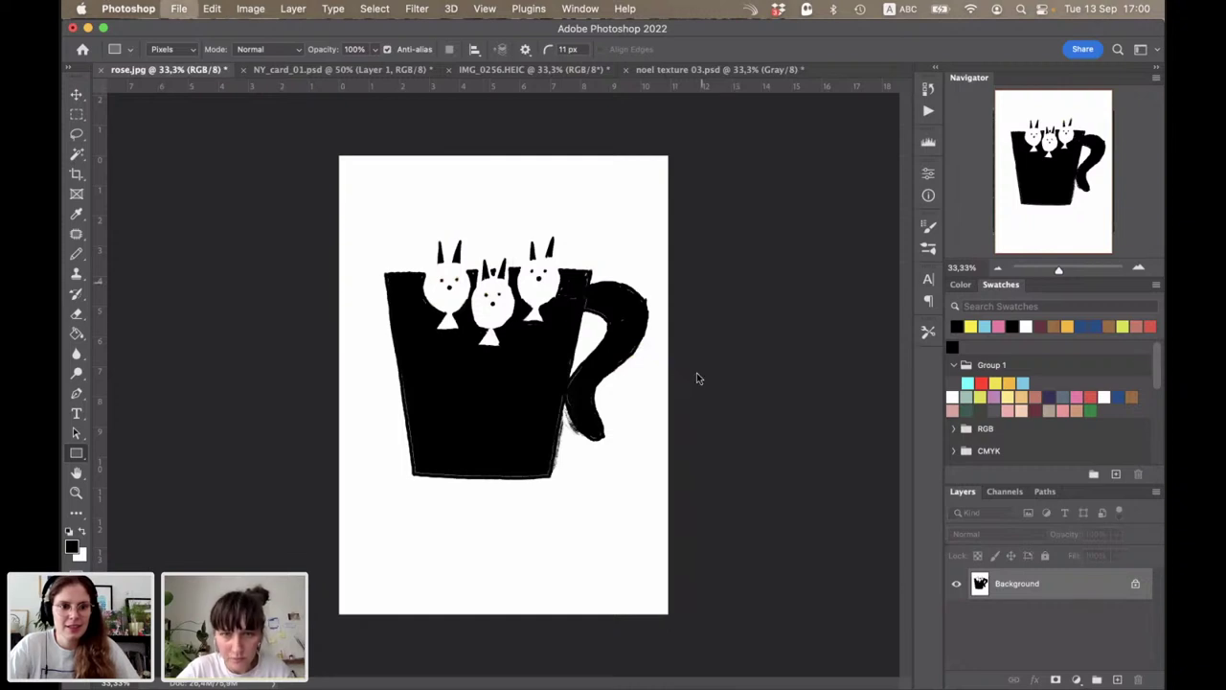
pyautogui.write('l')
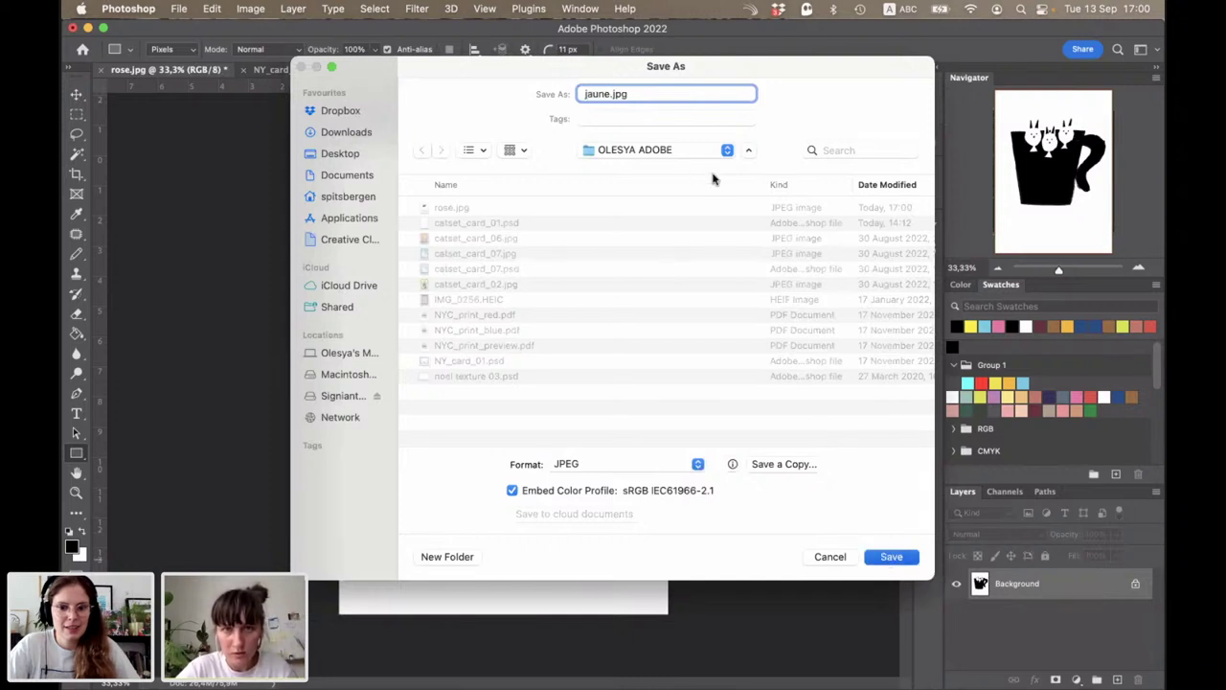
pyautogui.press('Return')
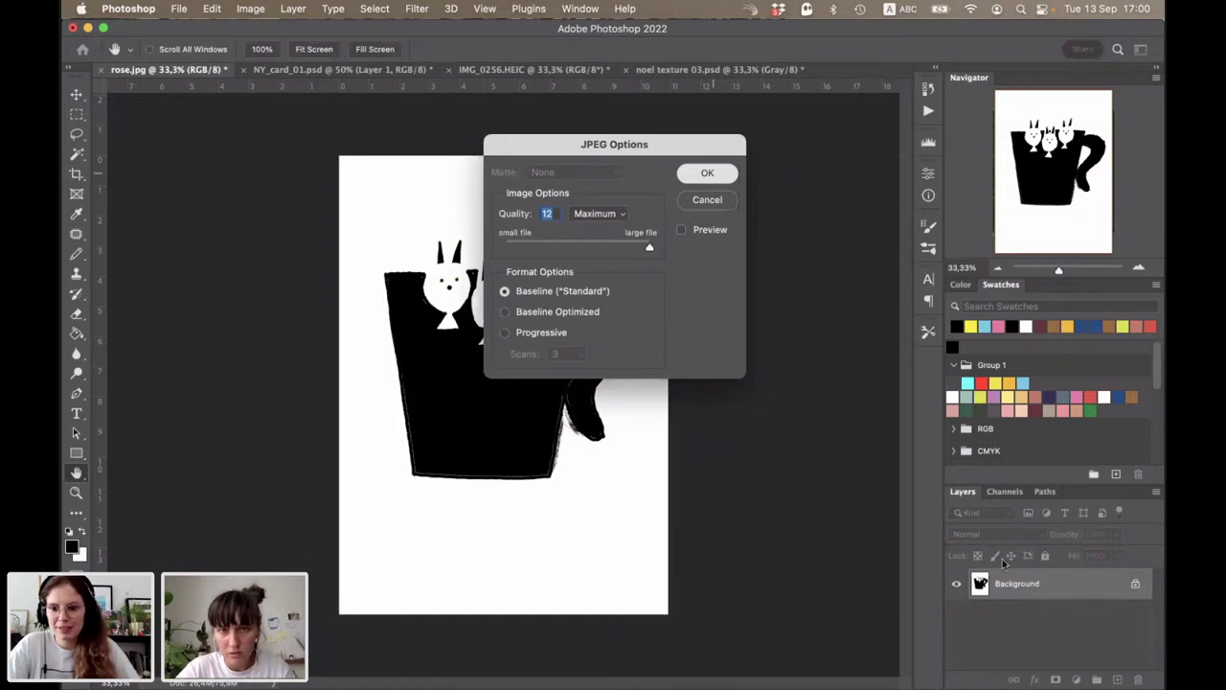
pyautogui.press('Return')
# Step: Restore the layers, hide the yellow cup, and show and invert the blue Layer 4
pyautogui.press('super+z')
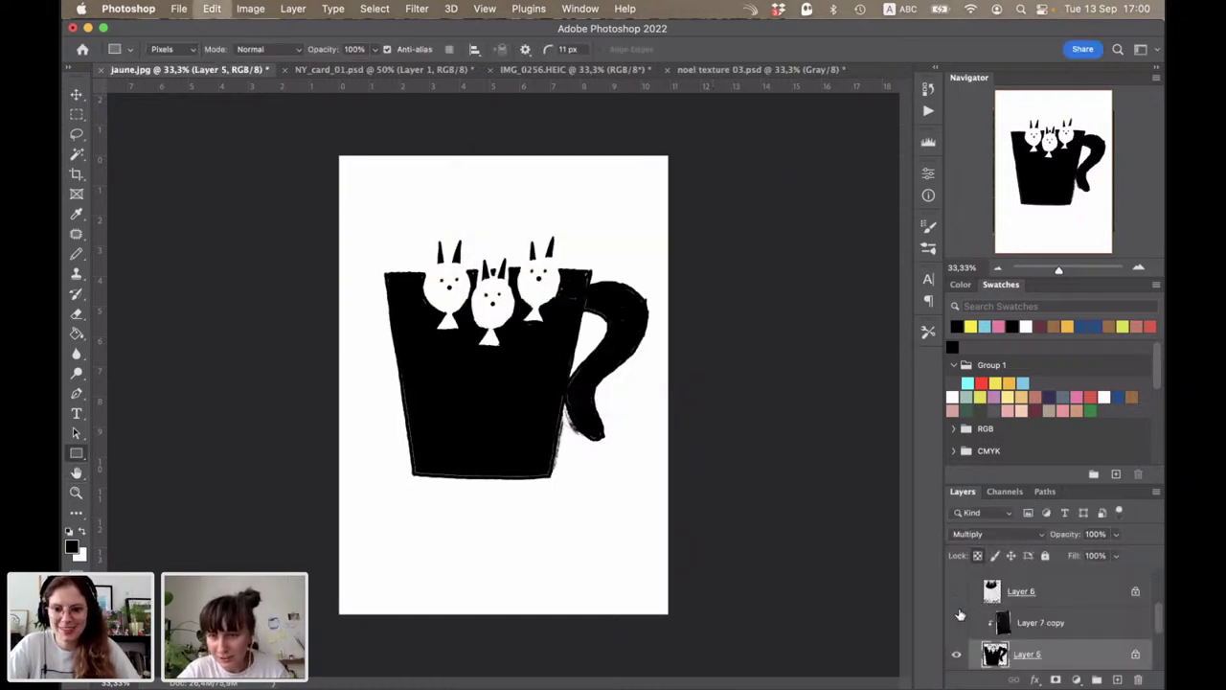
pyautogui.scroll(-2, 959, 614)
pyautogui.click(956, 610)
pyautogui.scroll(-2, 954, 606)
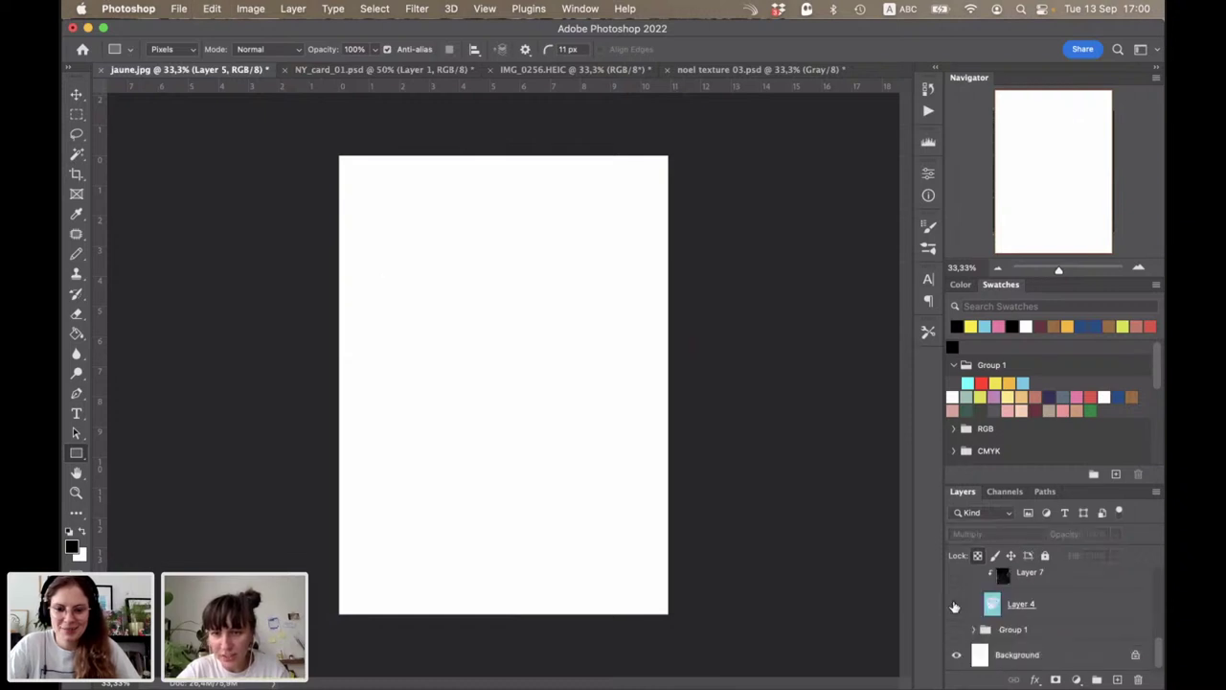
pyautogui.hotkey('ctrl', 'z')
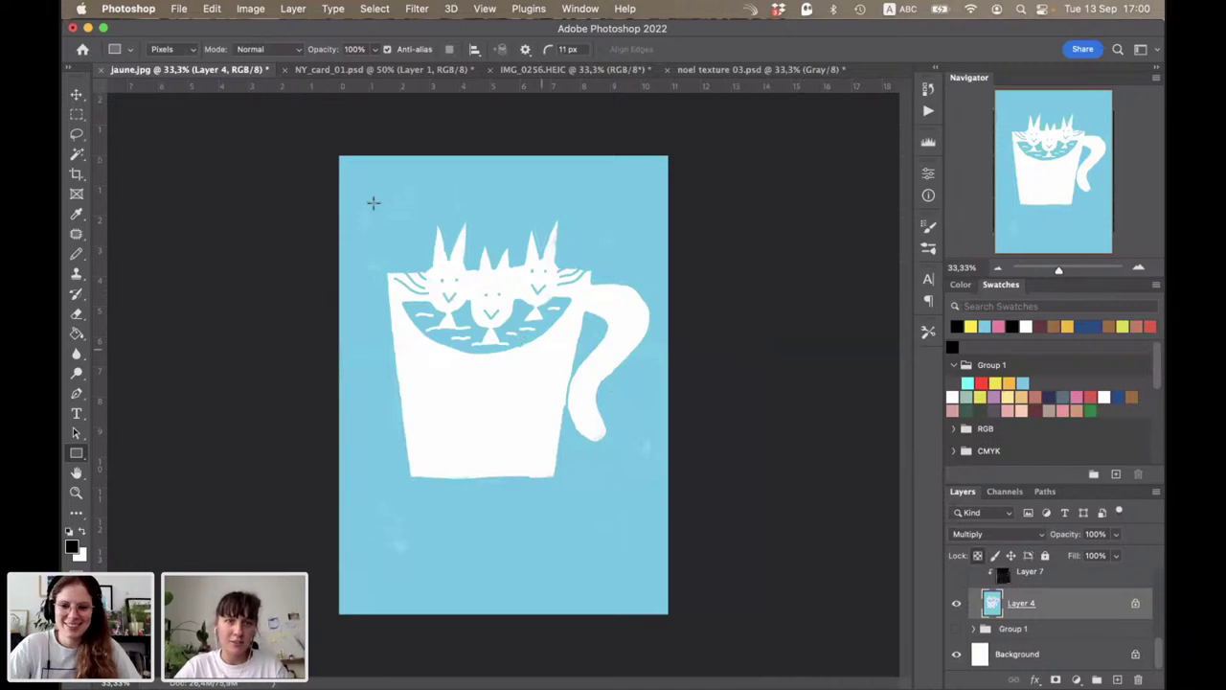
pyautogui.hotkey('ctrl', 'z')
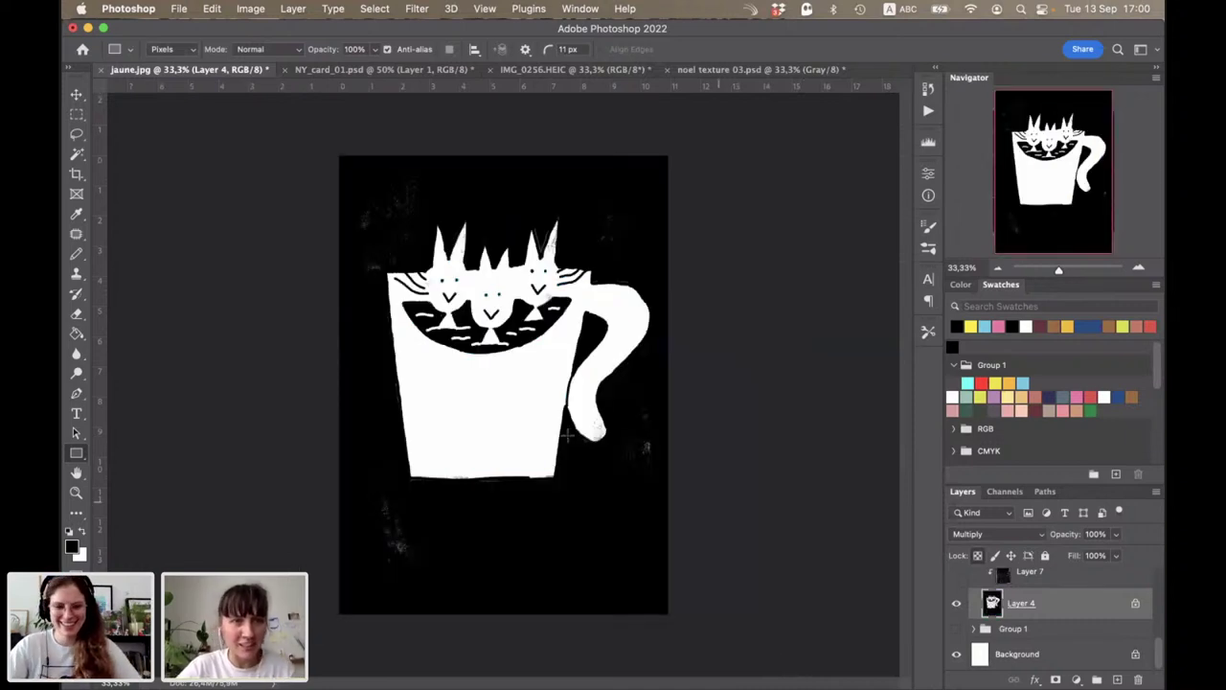
# Step: Flatten and save as bleu.jpg at quality 12, then undo the flatten
pyautogui.click(293, 9)
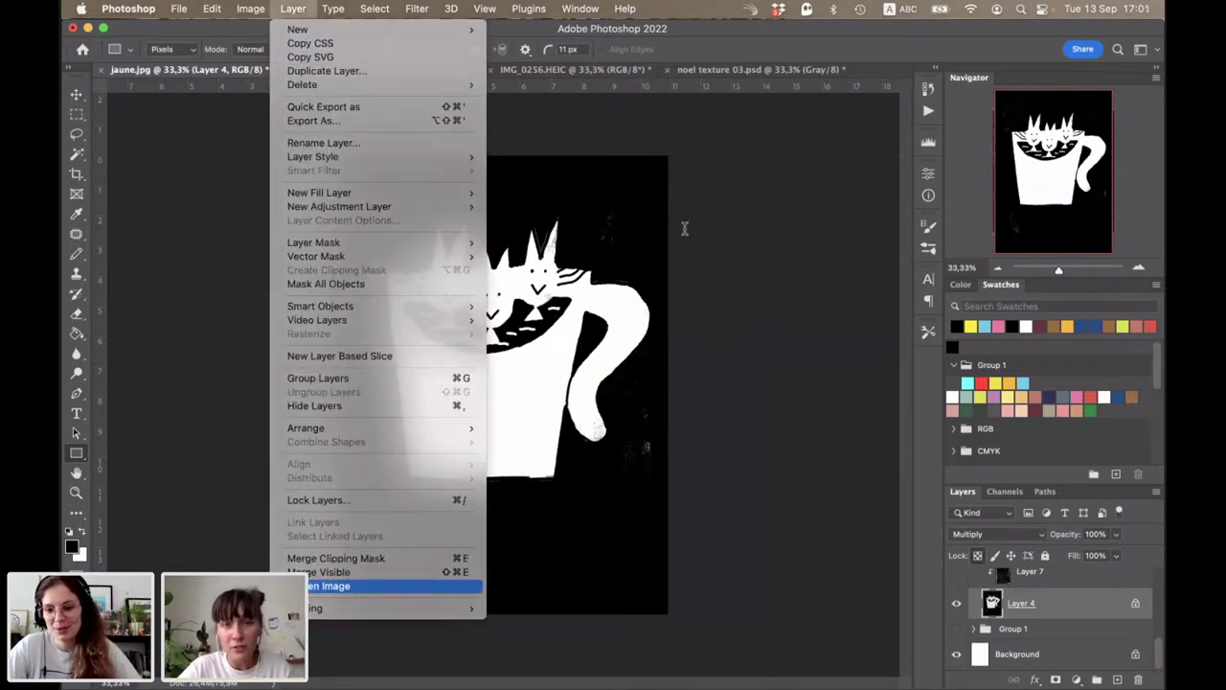
pyautogui.press('Return')
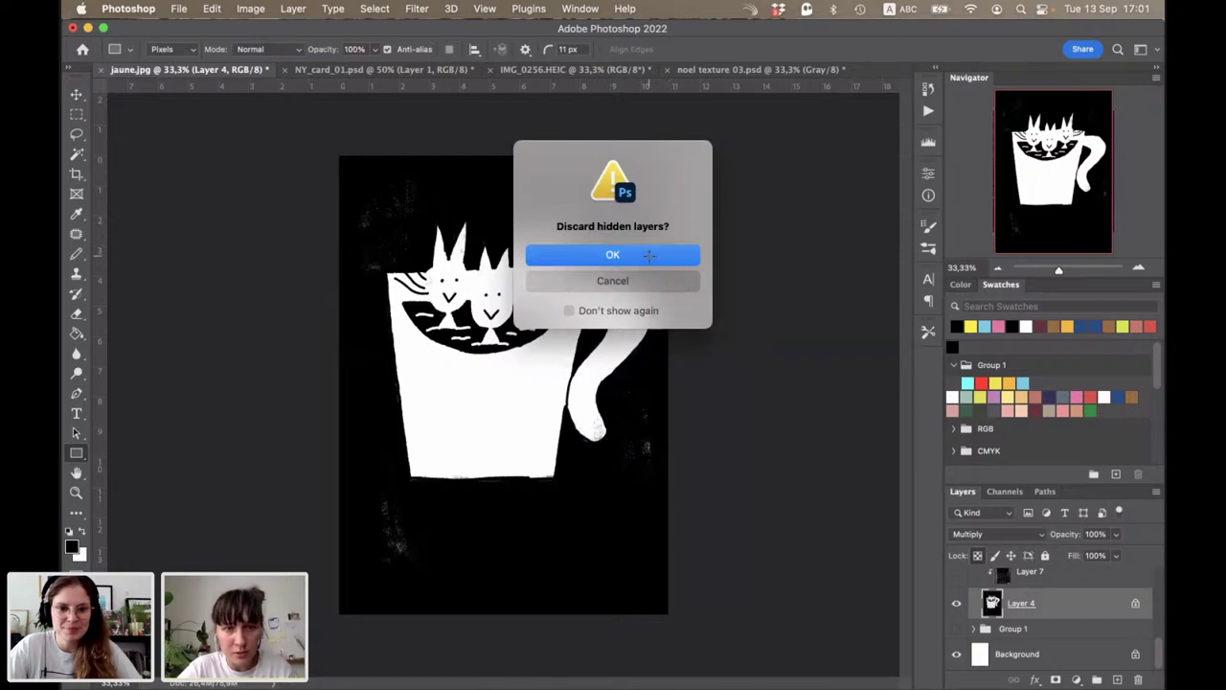
pyautogui.press('Return')
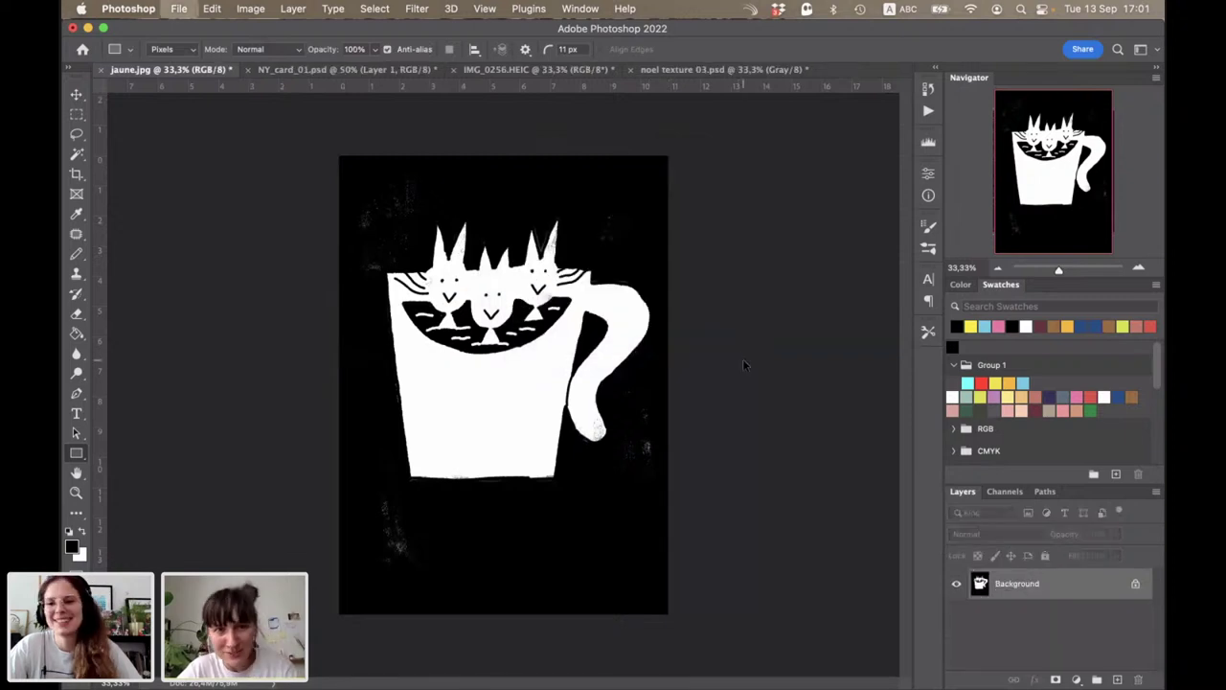
pyautogui.hotkey('ctrl', 's')
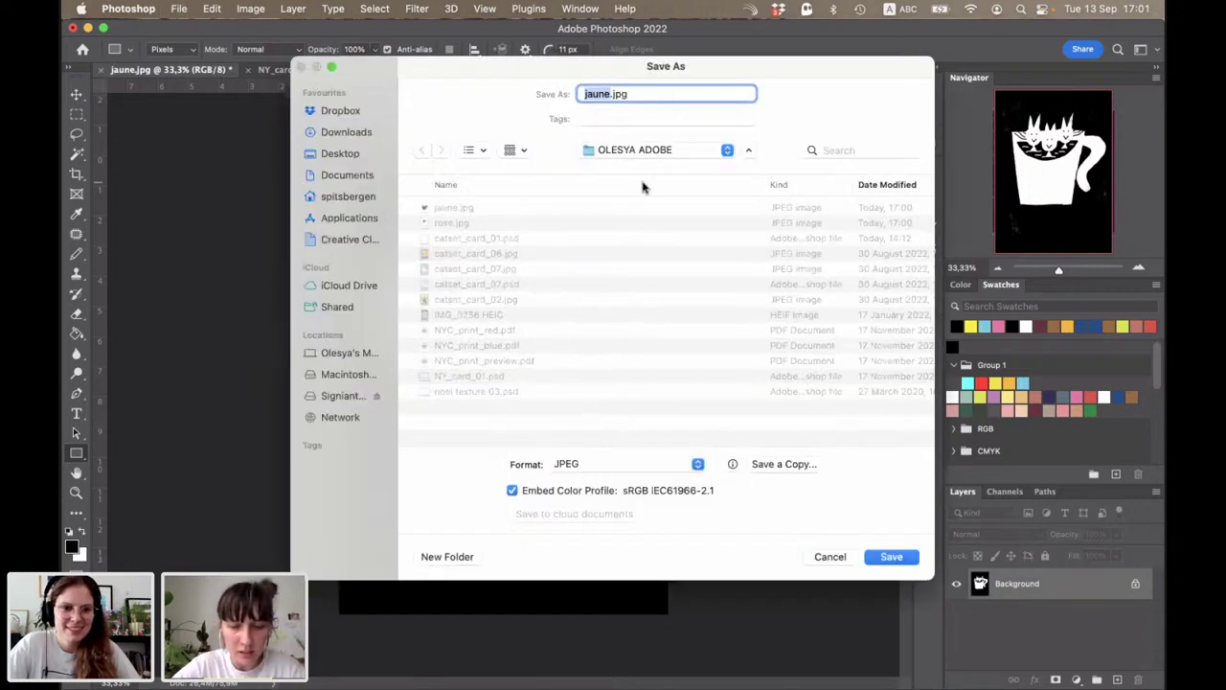
pyautogui.write('ble')
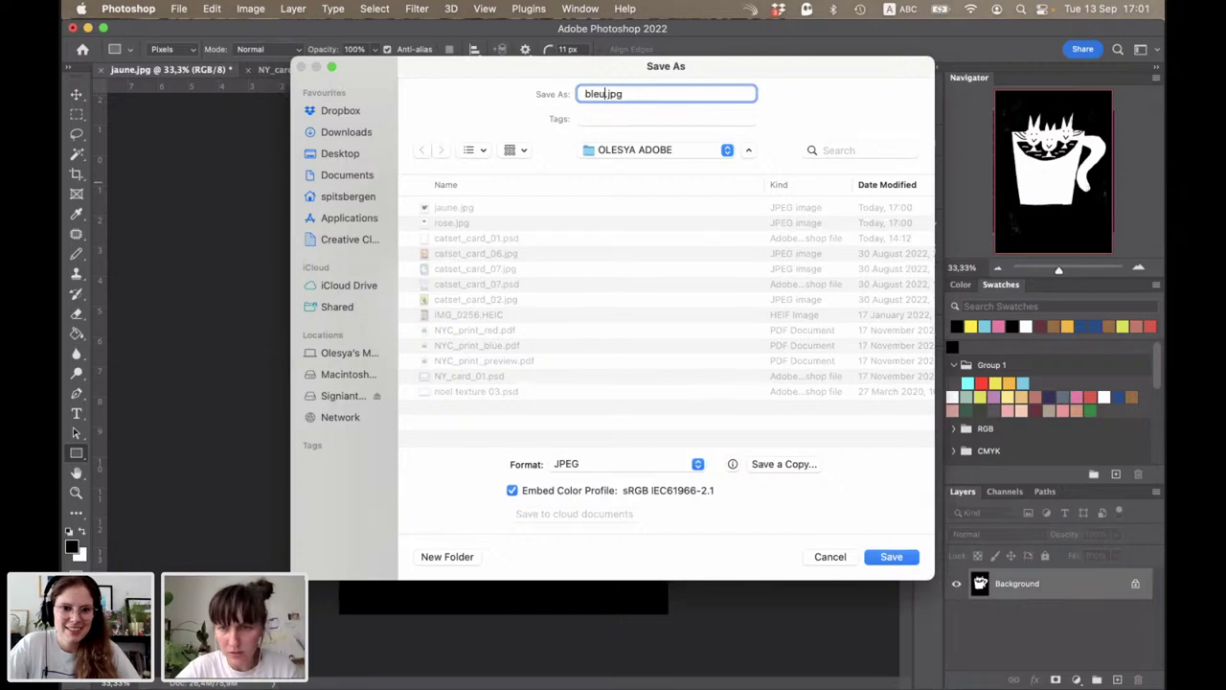
pyautogui.press('Return')
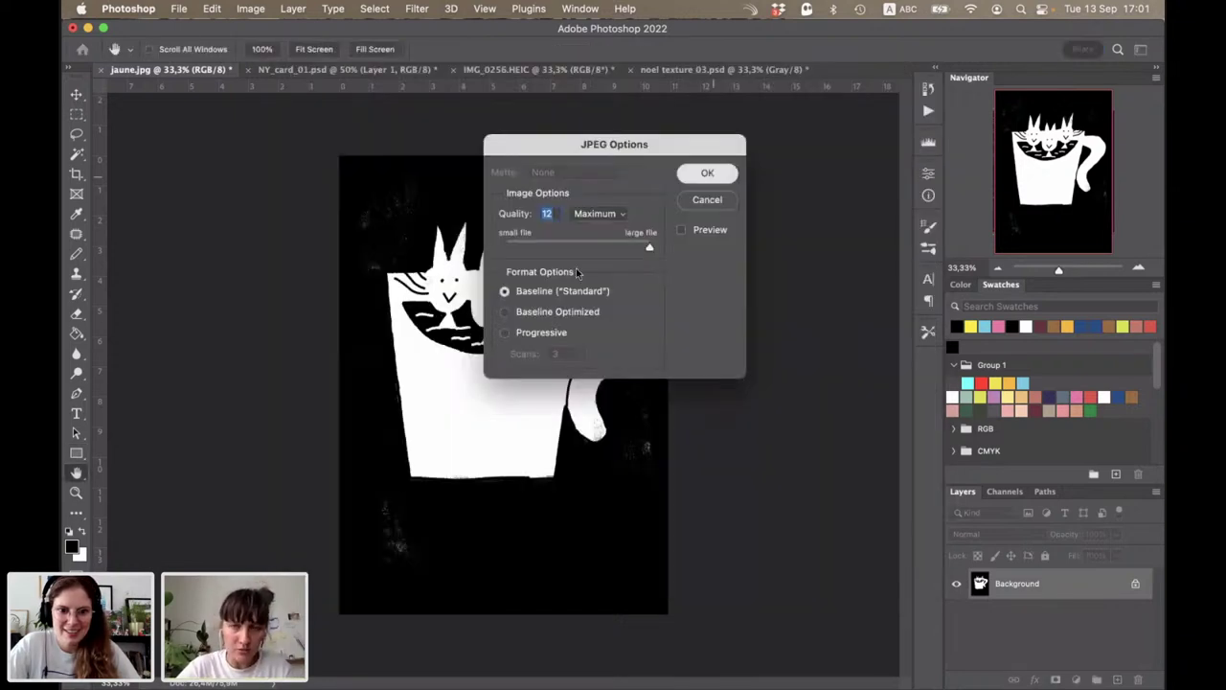
pyautogui.click(702, 173)
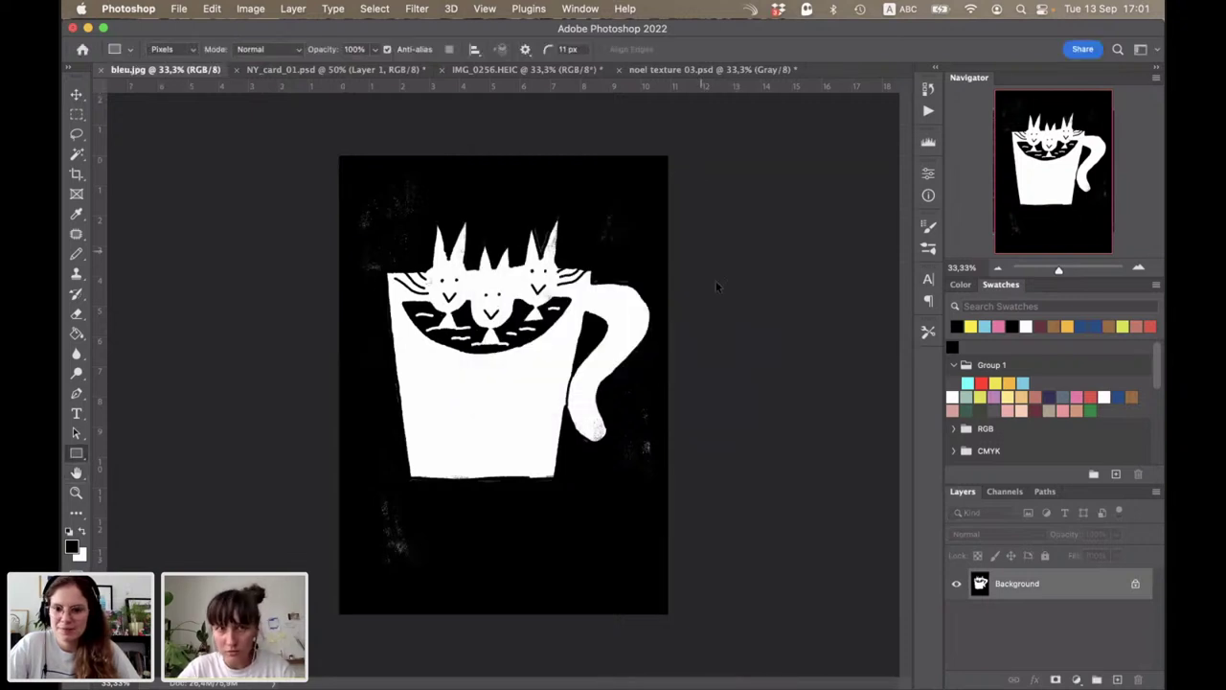
pyautogui.hotkey('ctrl', 'z')
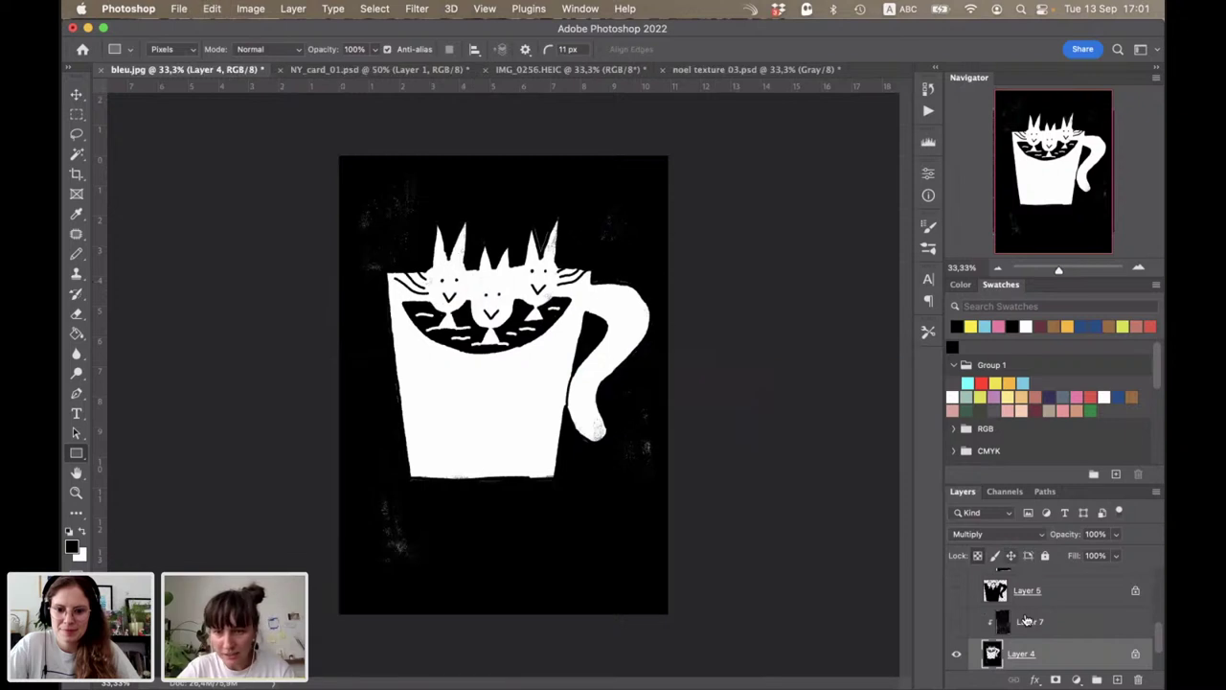
pyautogui.scroll(3, 1026, 620)
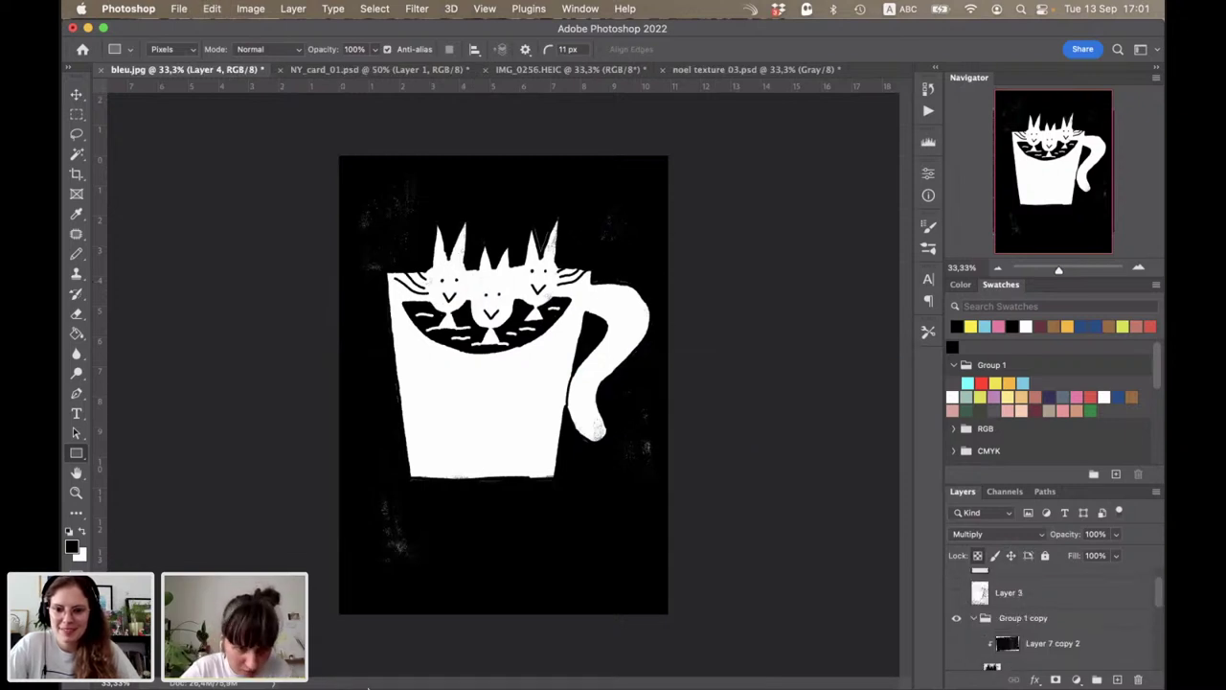
pyautogui.moveTo(372, 684)
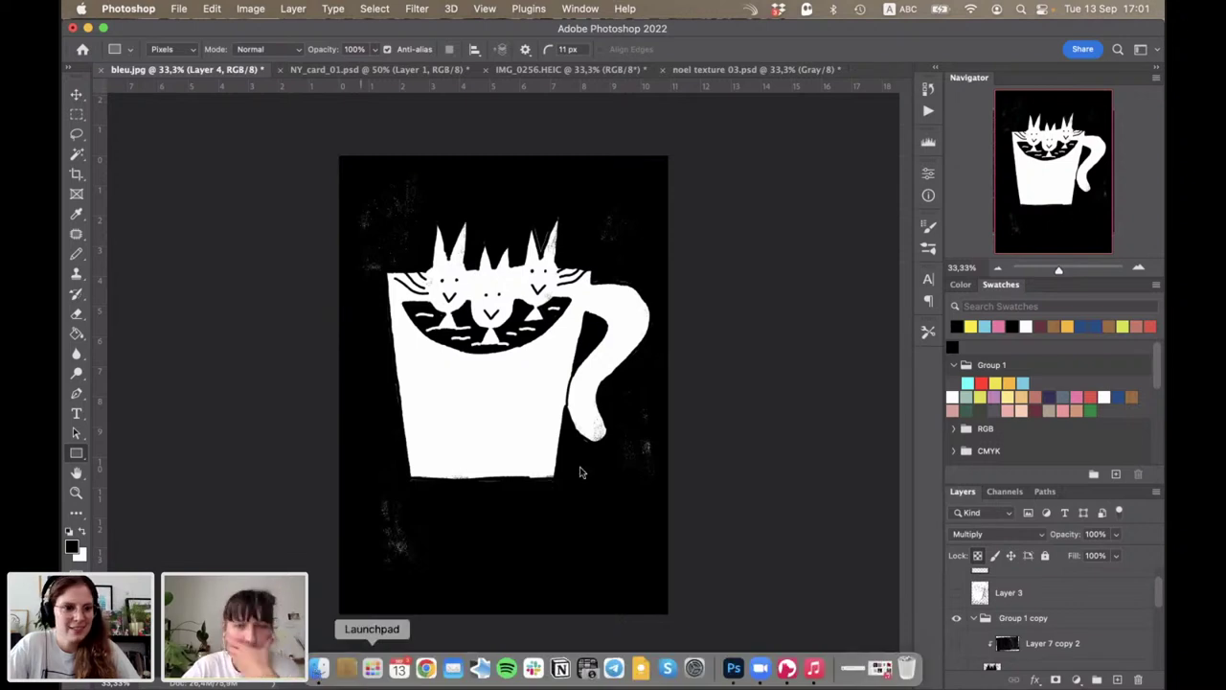
# Step: Arrange bleu.jpg, rose.jpg and jaune.jpg side by side in the OLESYA ADOBE folder
pyautogui.press('super+Tab')
pyautogui.moveTo(247, 219); pyautogui.dragTo(410, 261)
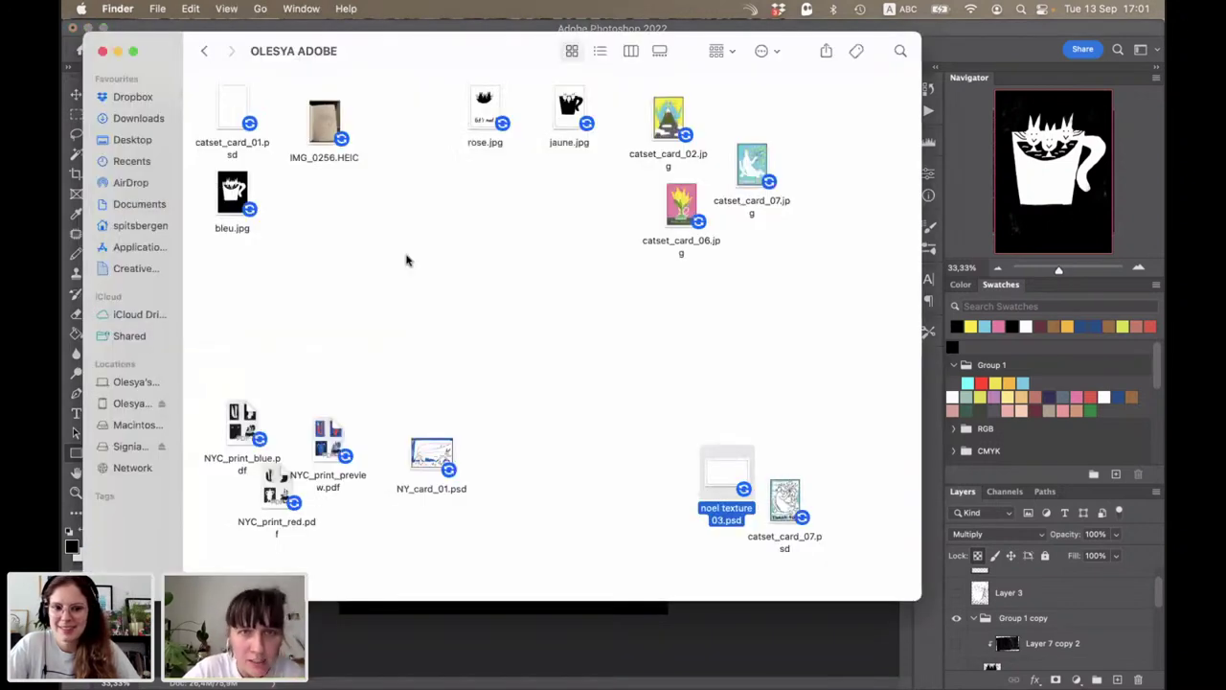
pyautogui.moveTo(485, 110); pyautogui.dragTo(498, 273)
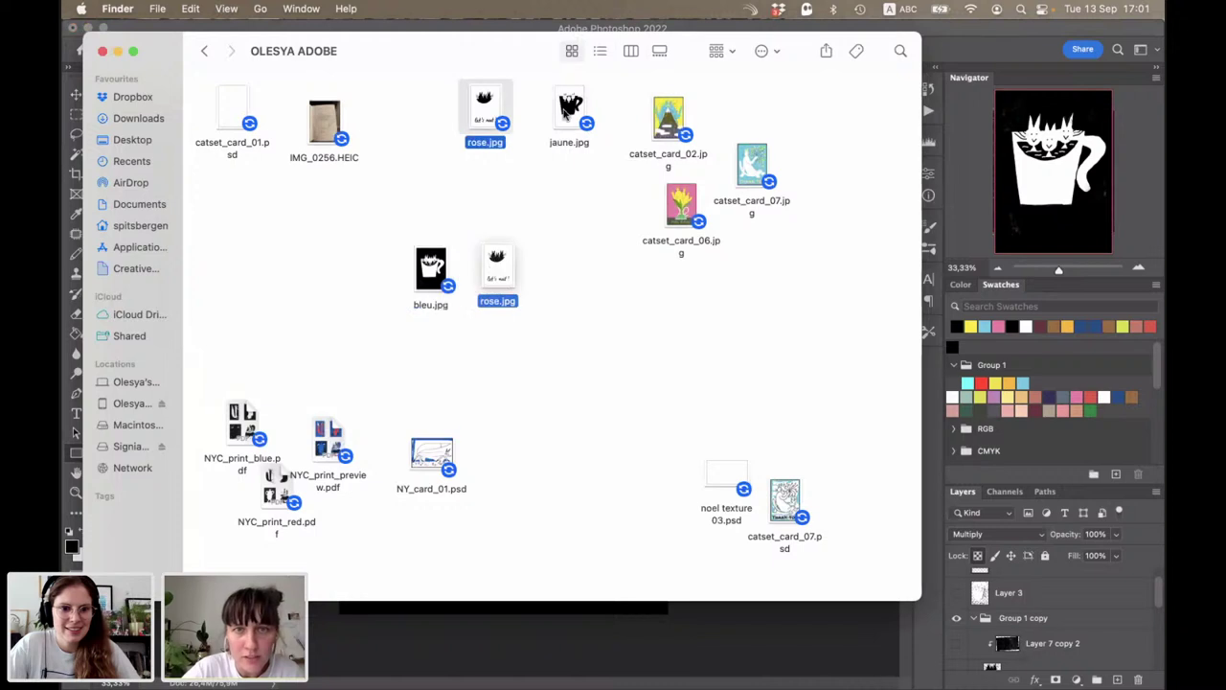
pyautogui.moveTo(569, 110); pyautogui.dragTo(564, 263)
# Step: Preview the bleu.jpg, rose.jpg and jaune.jpg separations in Quick Look, cycling through them
pyautogui.click(430, 268)
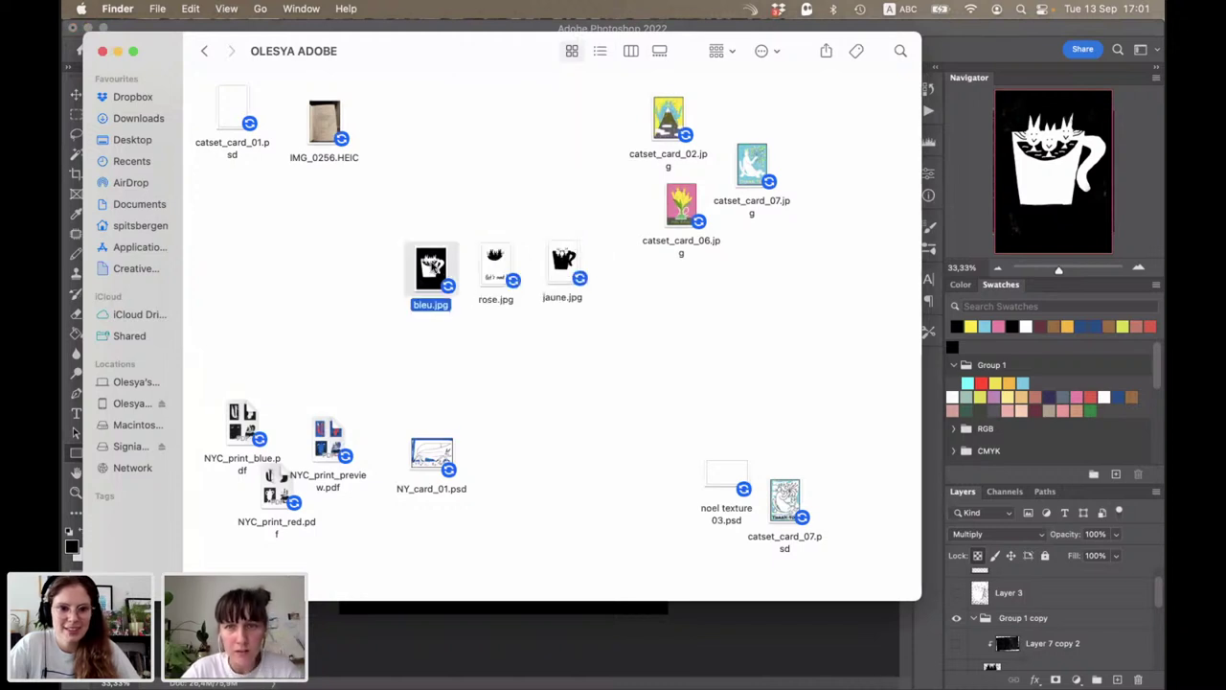
pyautogui.press('space')
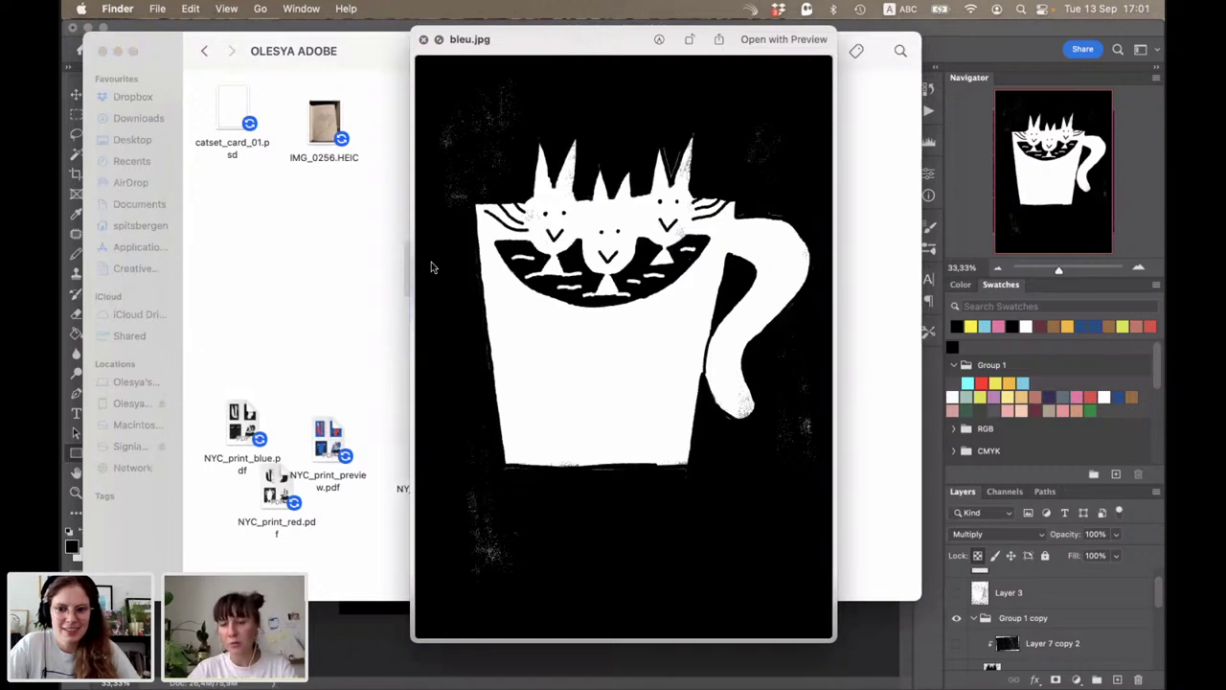
pyautogui.press('Right')
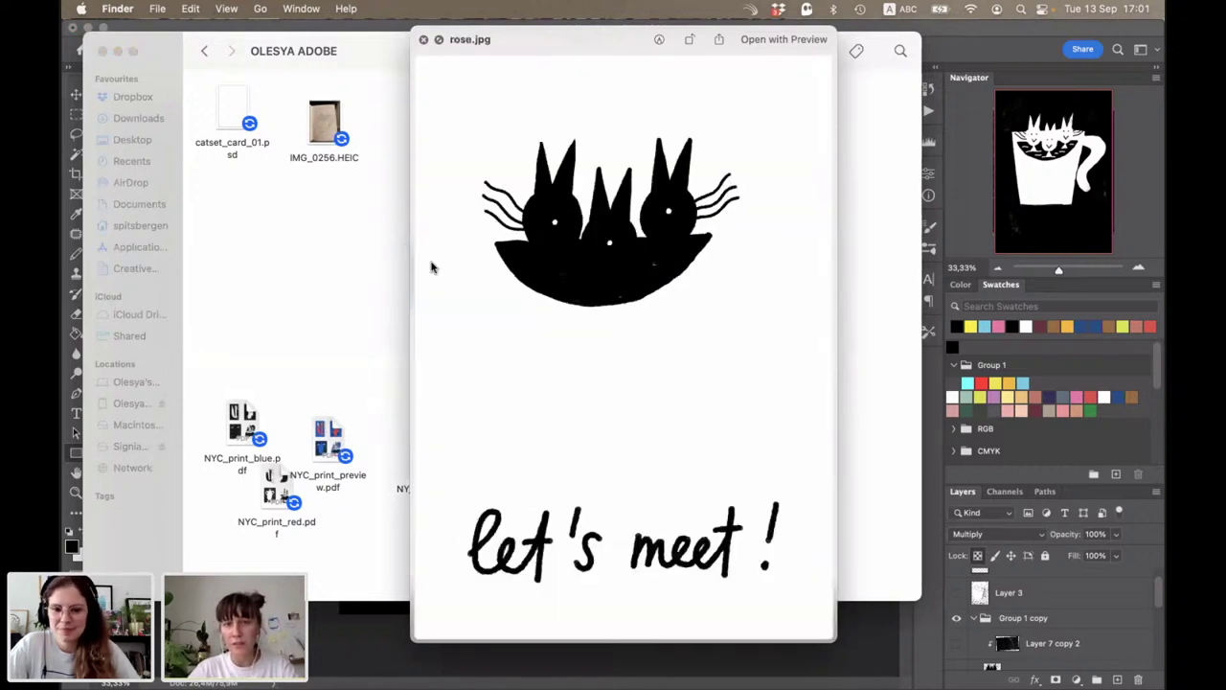
pyautogui.press('Right')
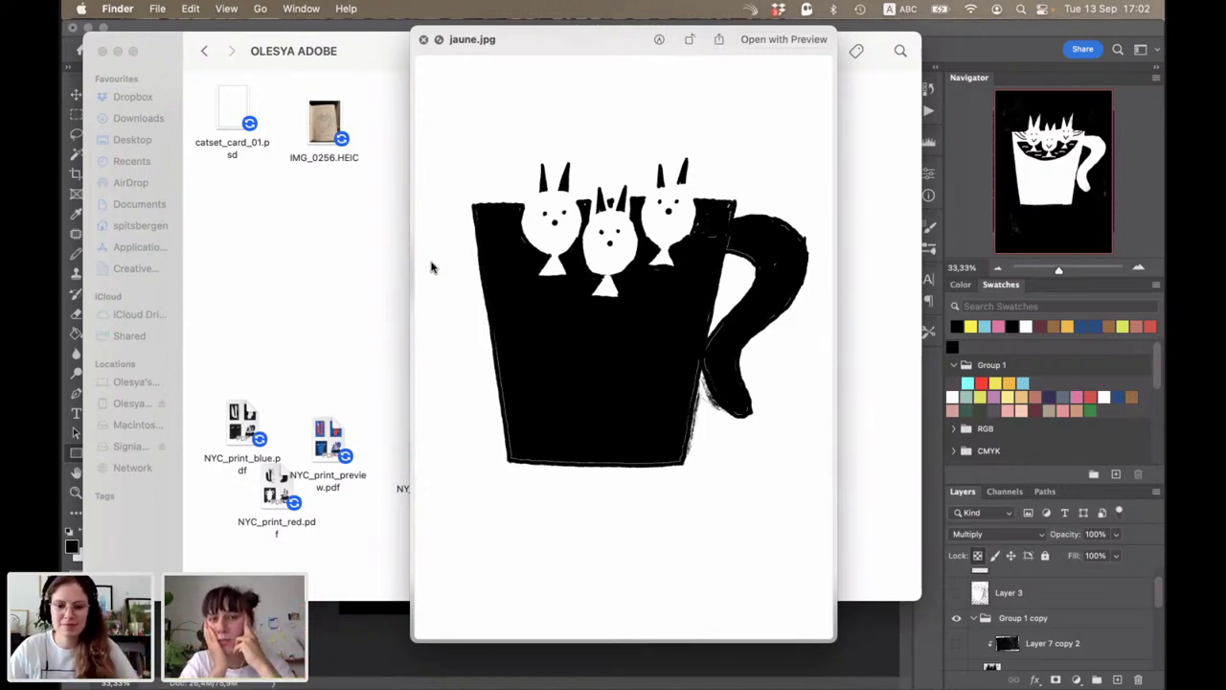
pyautogui.press('Right')
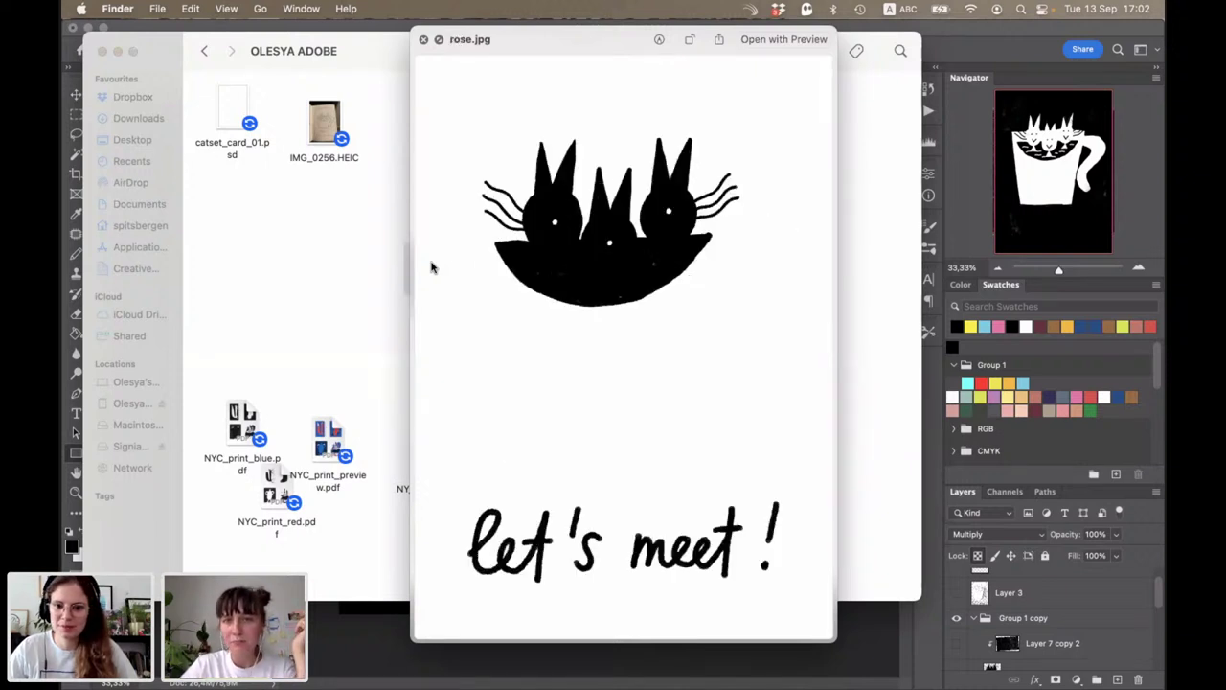
pyautogui.press('Right')
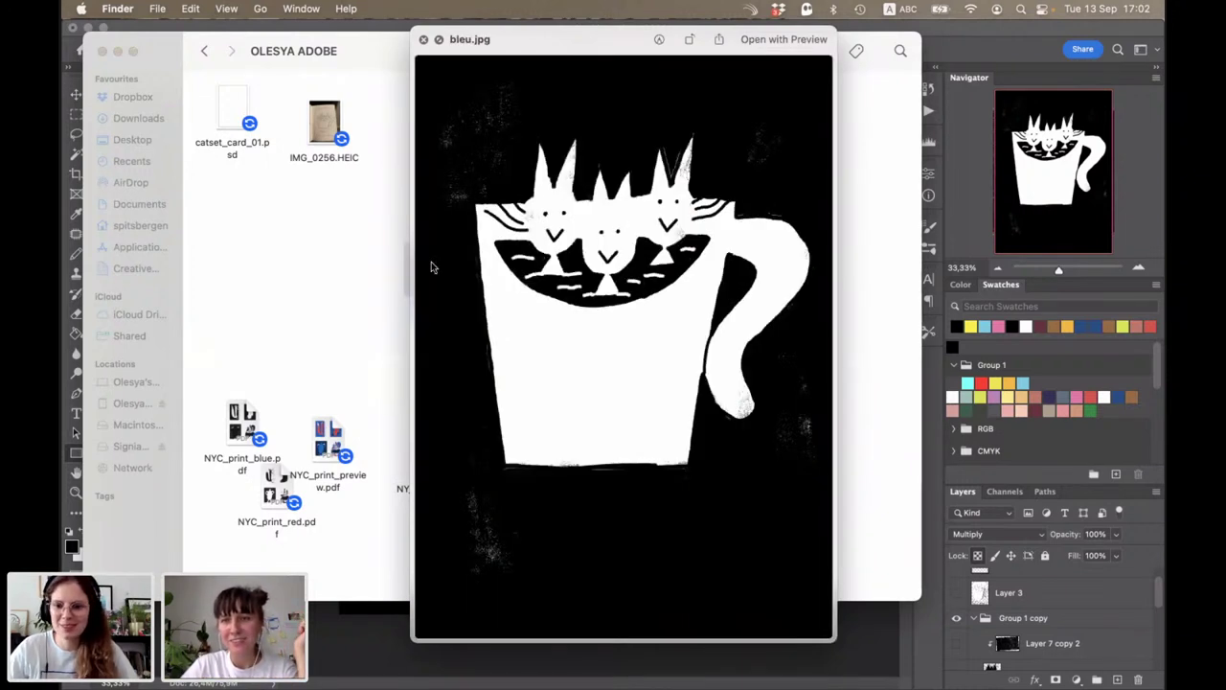
pyautogui.press('Right')
pyautogui.press('Right')
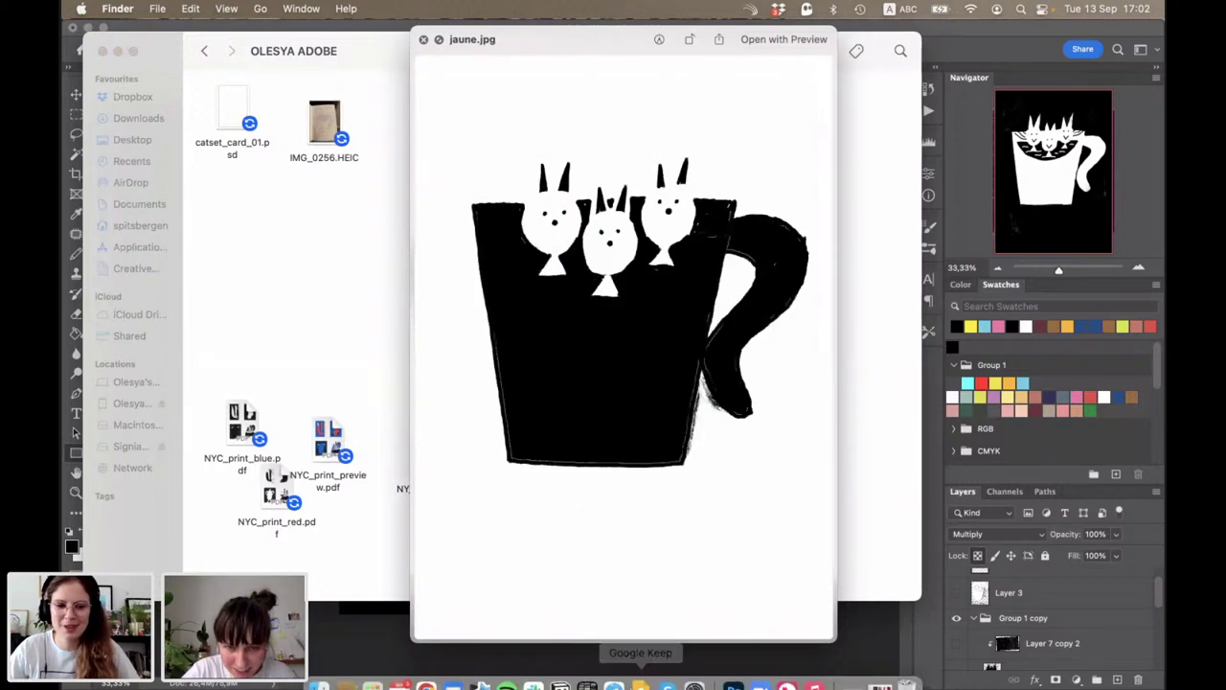
pyautogui.click(738, 668)
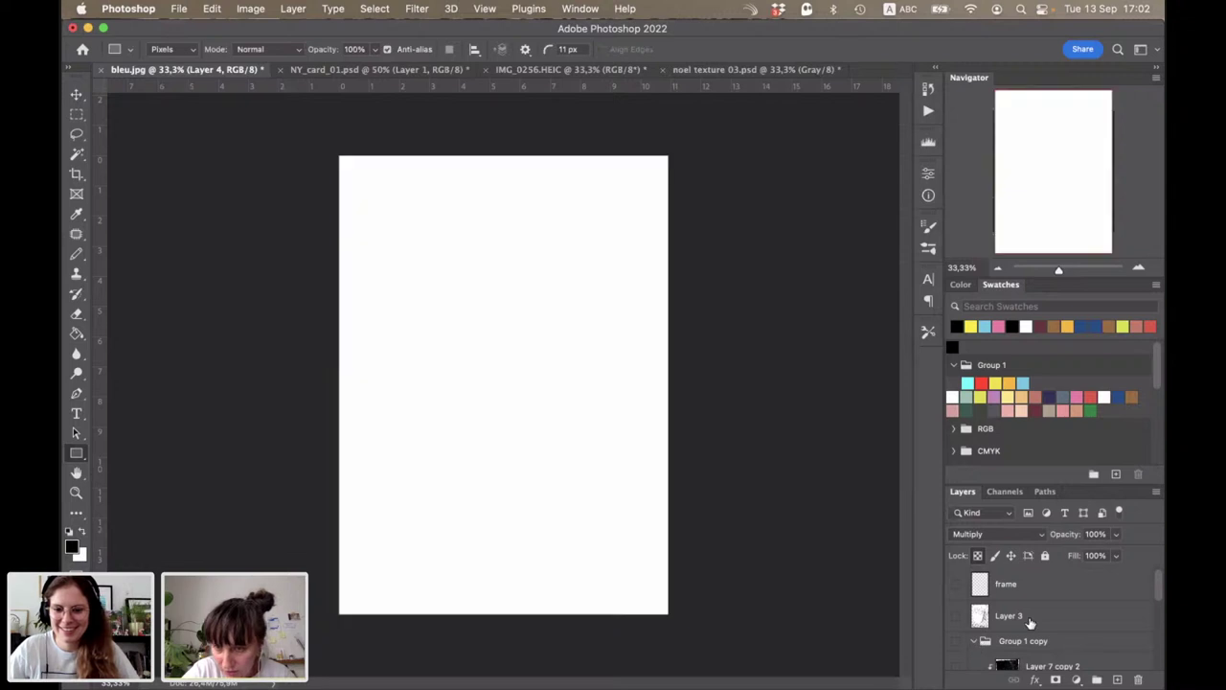
# Step: Select the original Group 1 colour artwork and expand it to show its layers
pyautogui.click(1006, 637)
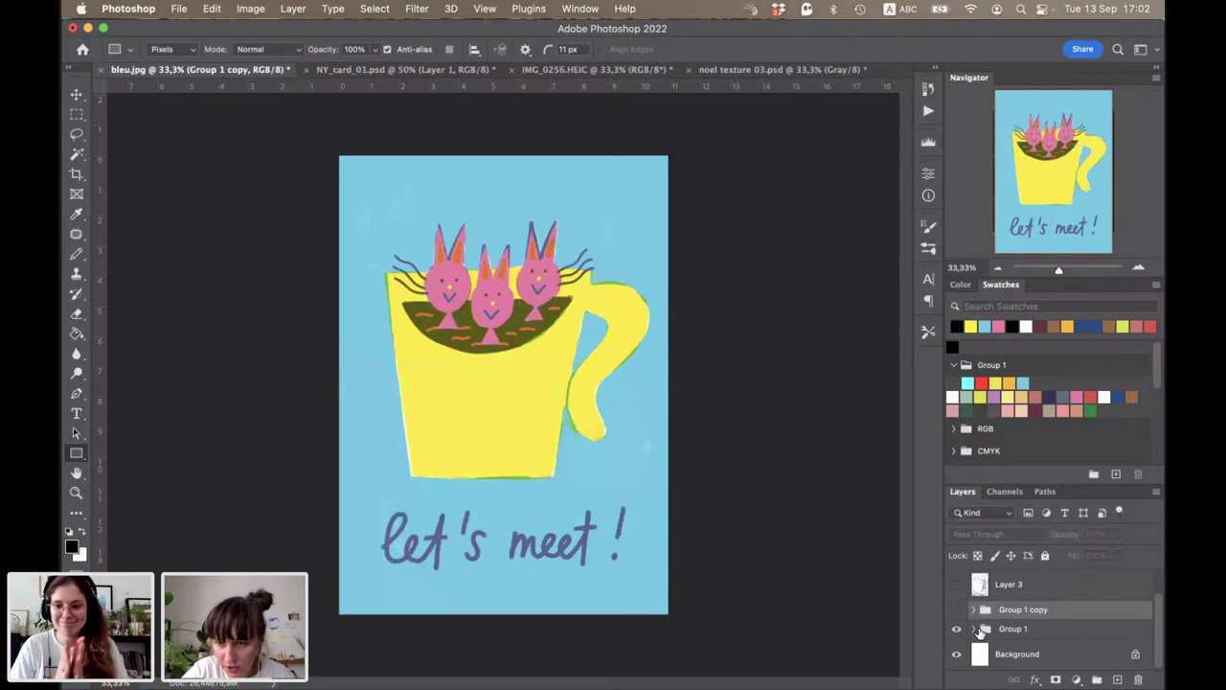
pyautogui.click(996, 630)
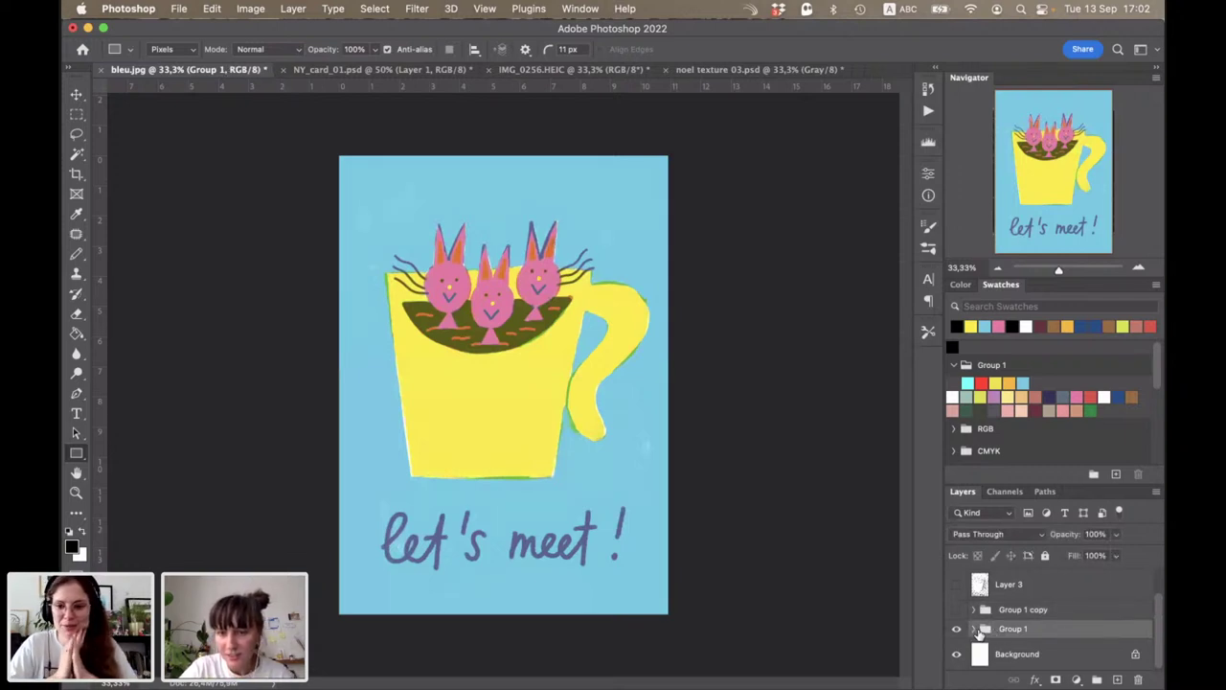
pyautogui.click(974, 629)
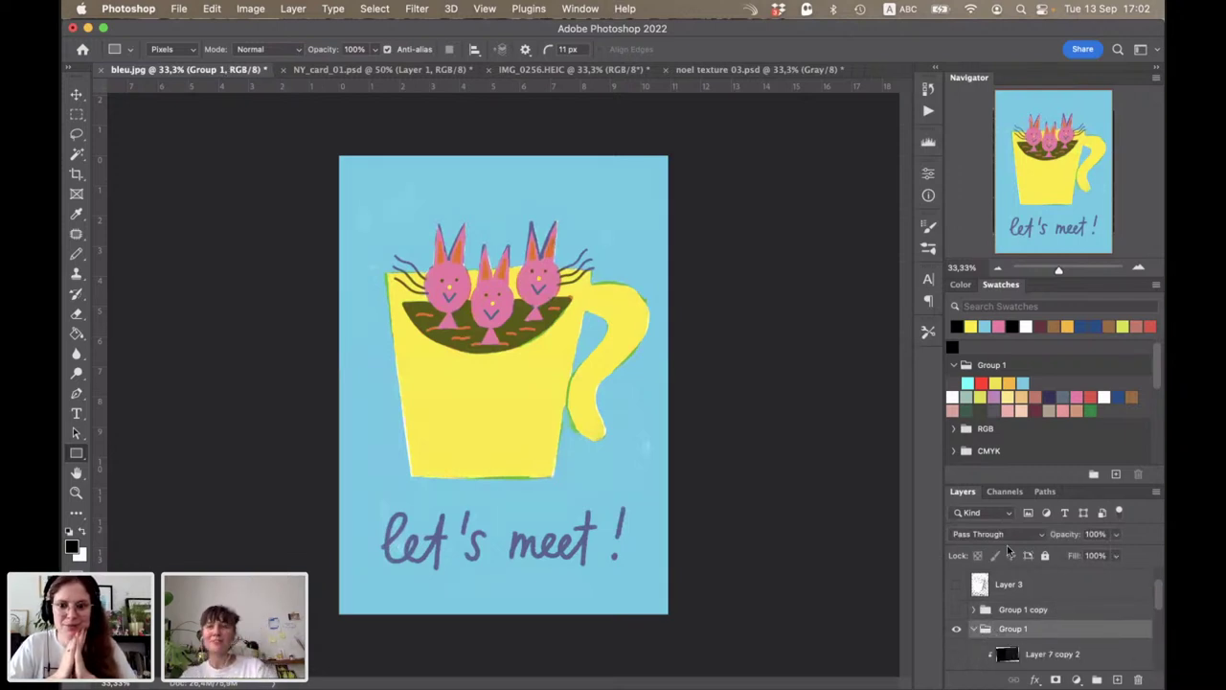